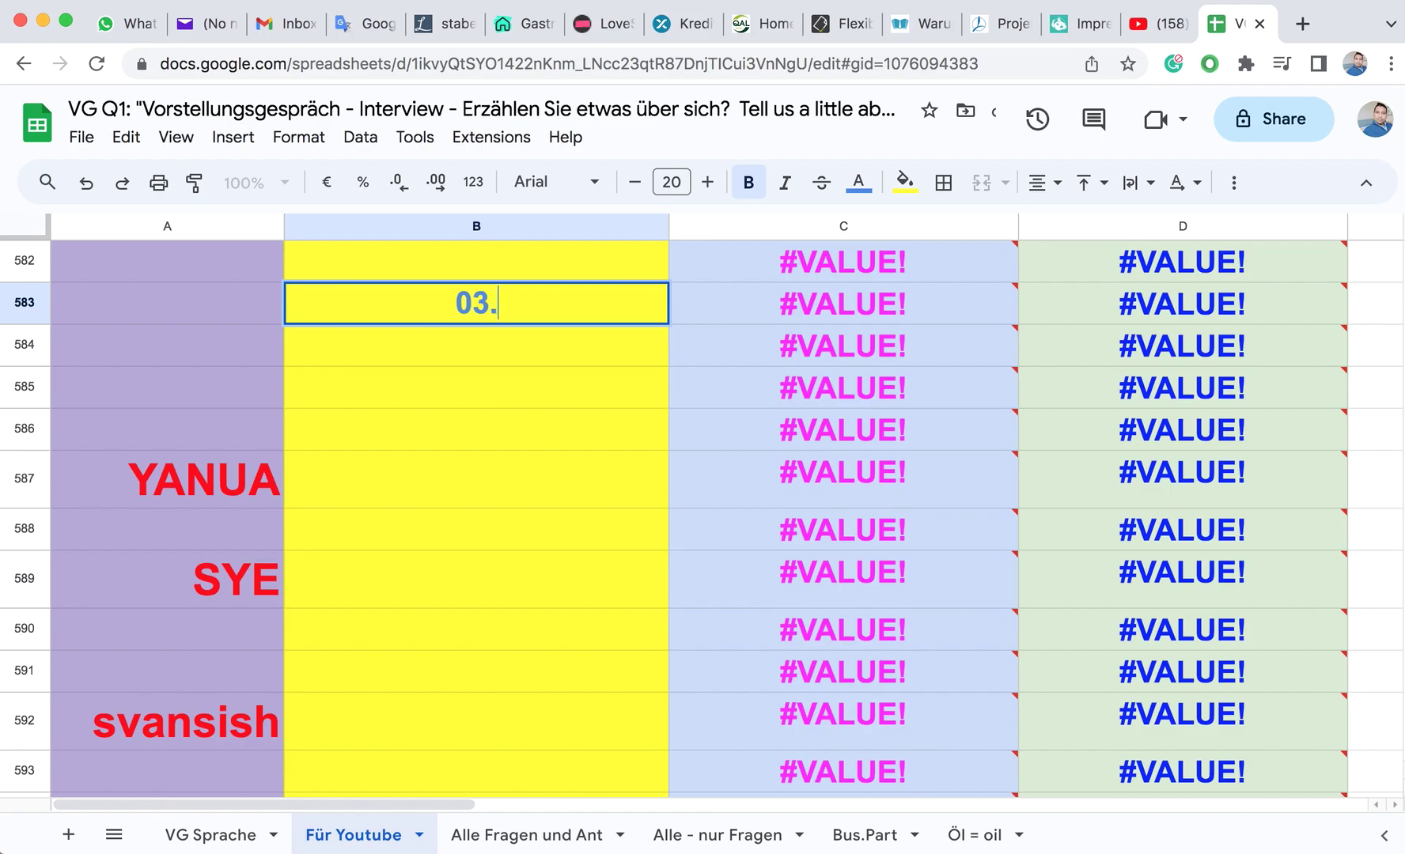
Step: Complete the date in cell B583 as "03. Jan 2024"
{"action": "type", "text": "Jan"}
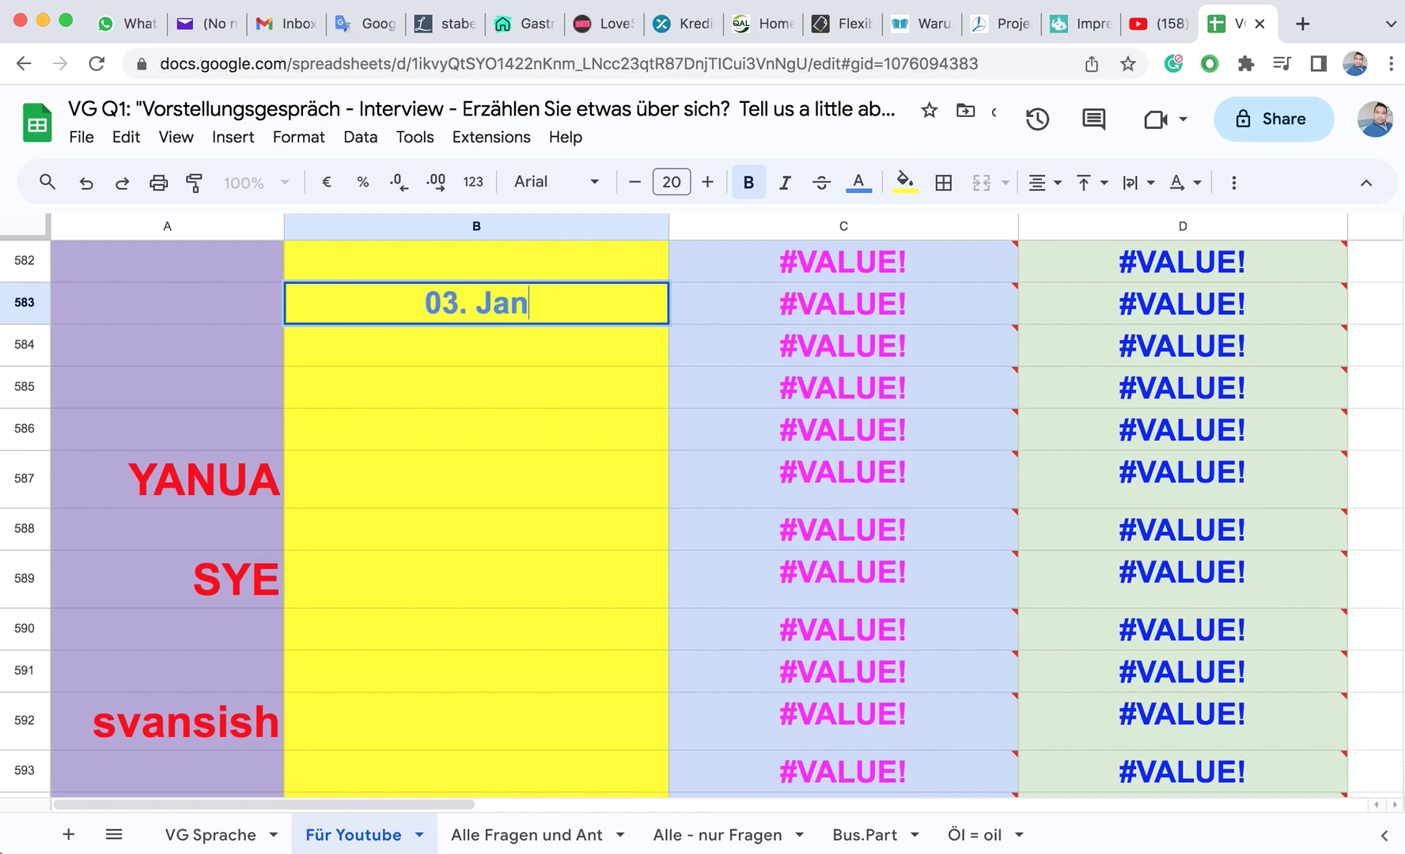
{"action": "type", "text": " 202"}
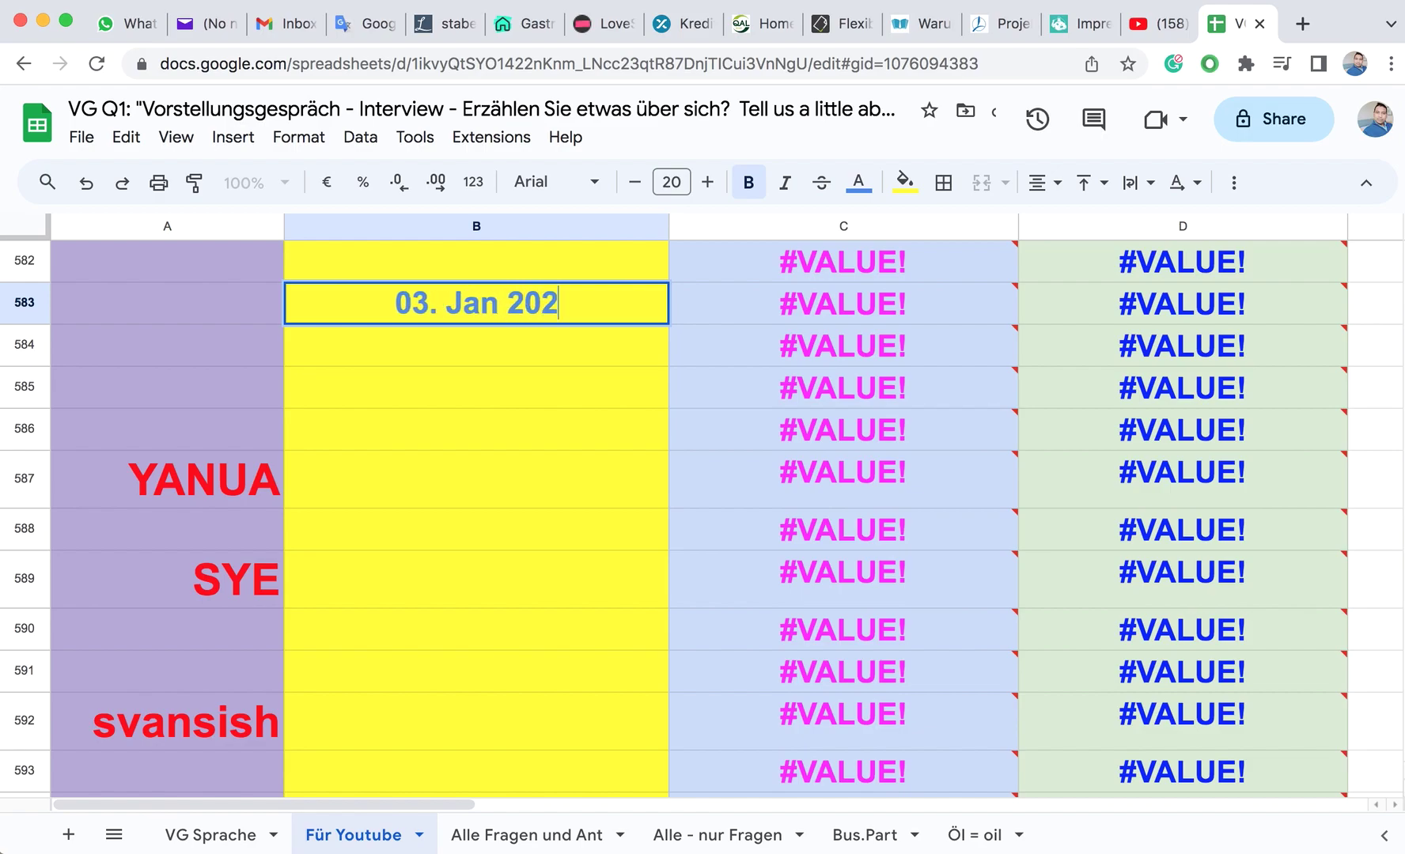
{"action": "type", "text": "4"}
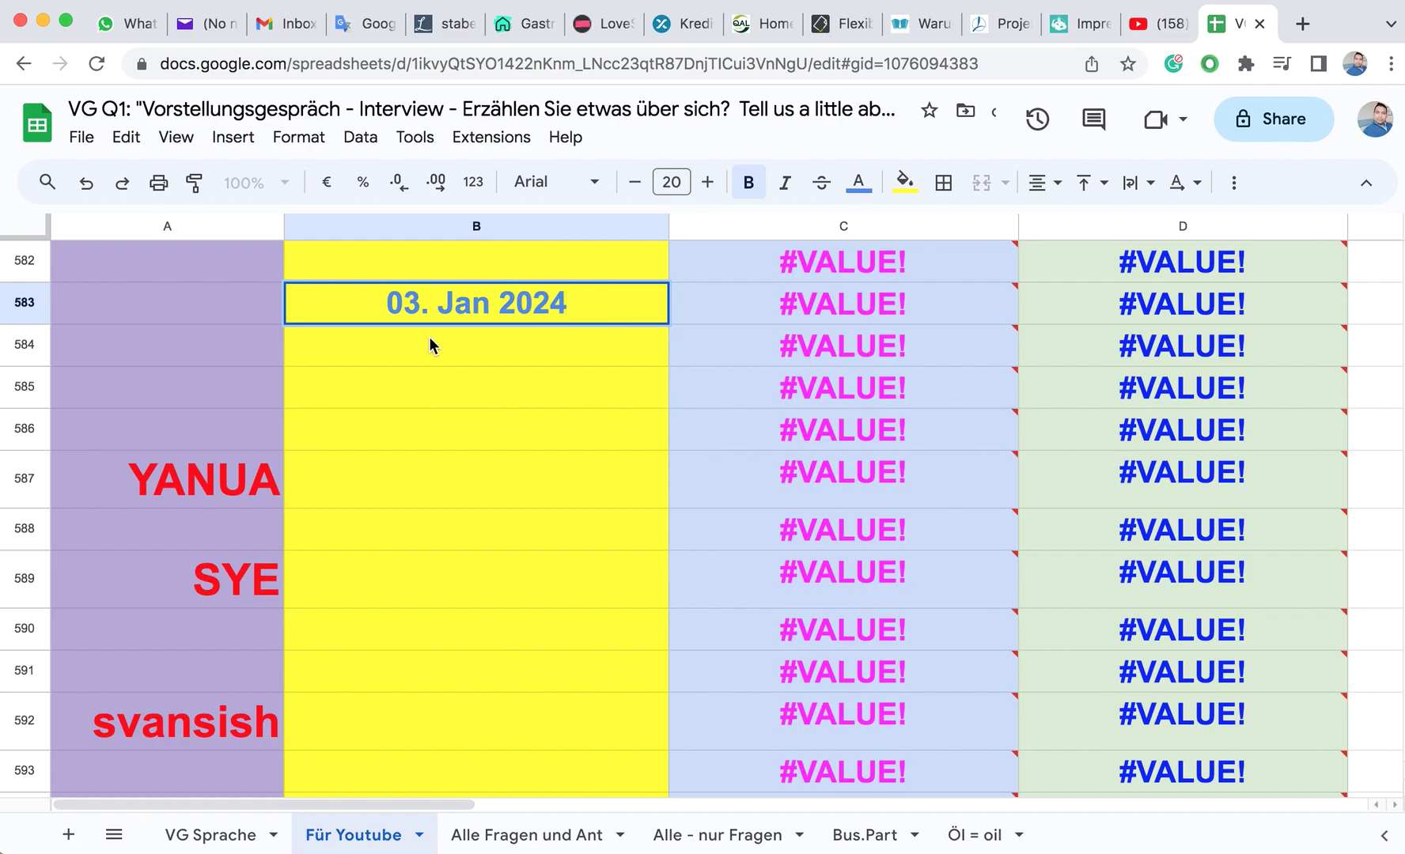
{"action": "key", "text": "Return"}
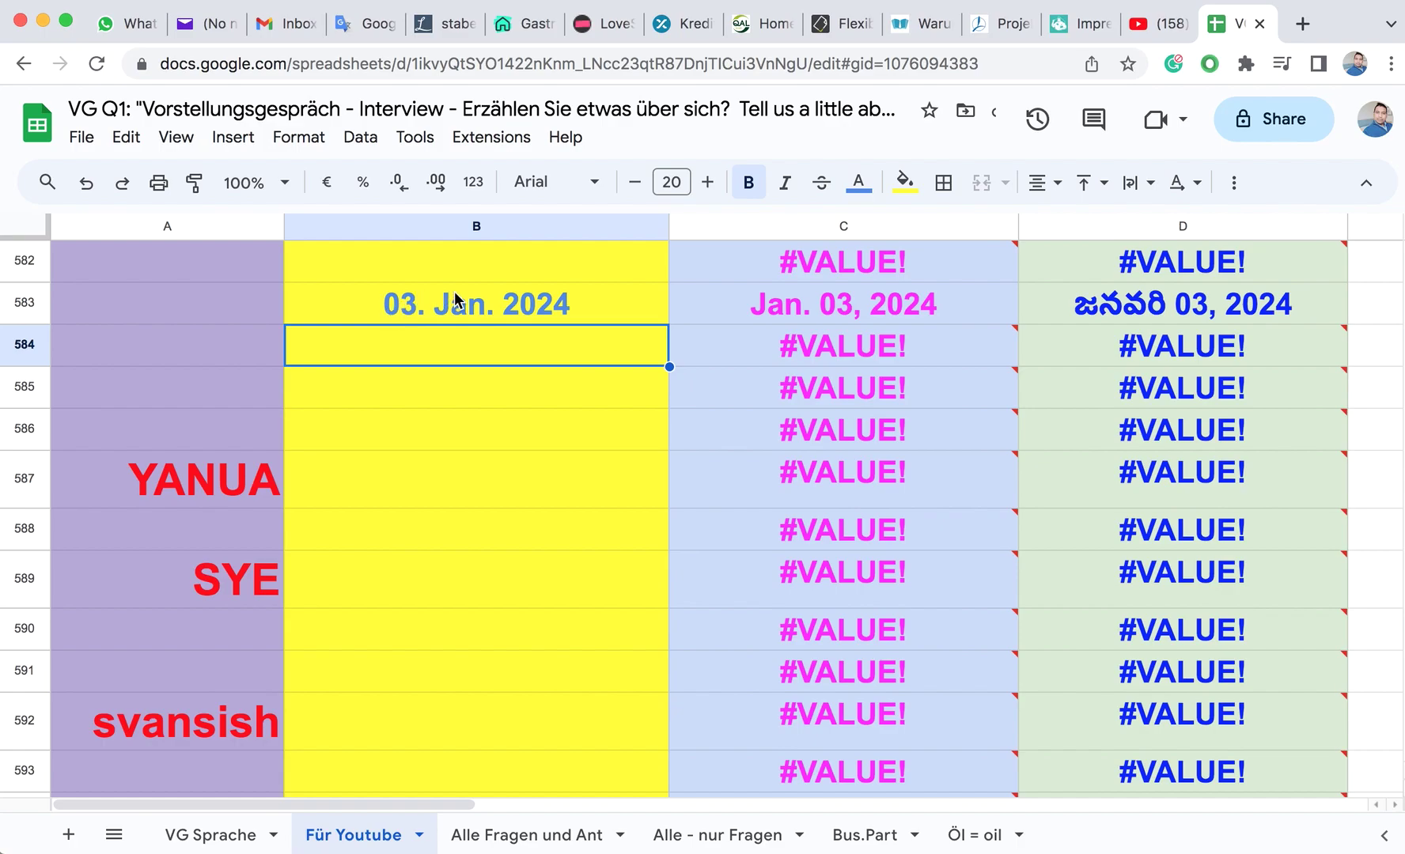
Step: Try to remove the period after 03 in the date in B583
{"action": "left_click", "coordinate": [439, 311]}
{"action": "double_click", "coordinate": [434, 312]}
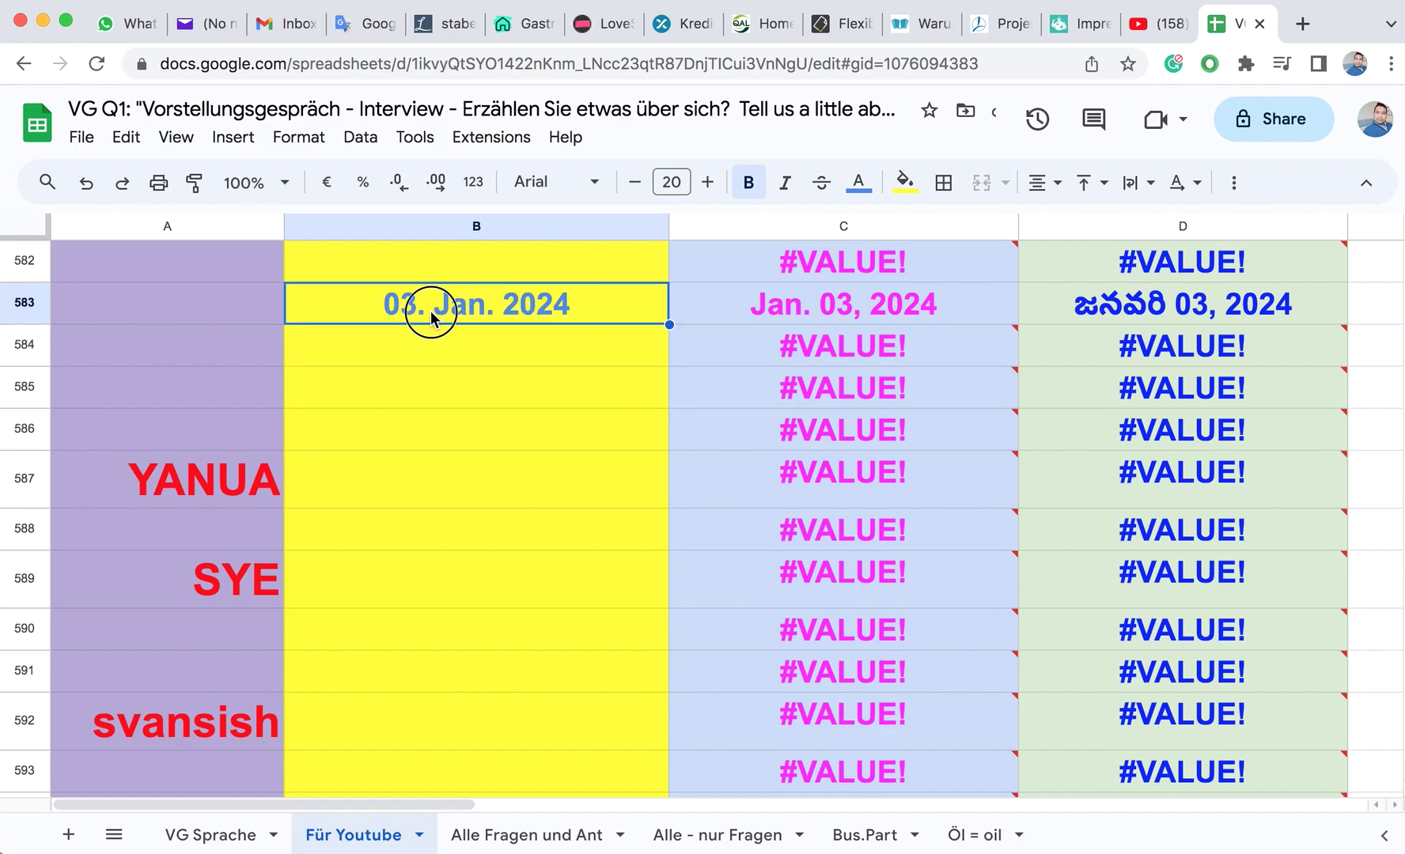
{"action": "left_click", "coordinate": [421, 307]}
{"action": "key", "text": "BackSpace"}
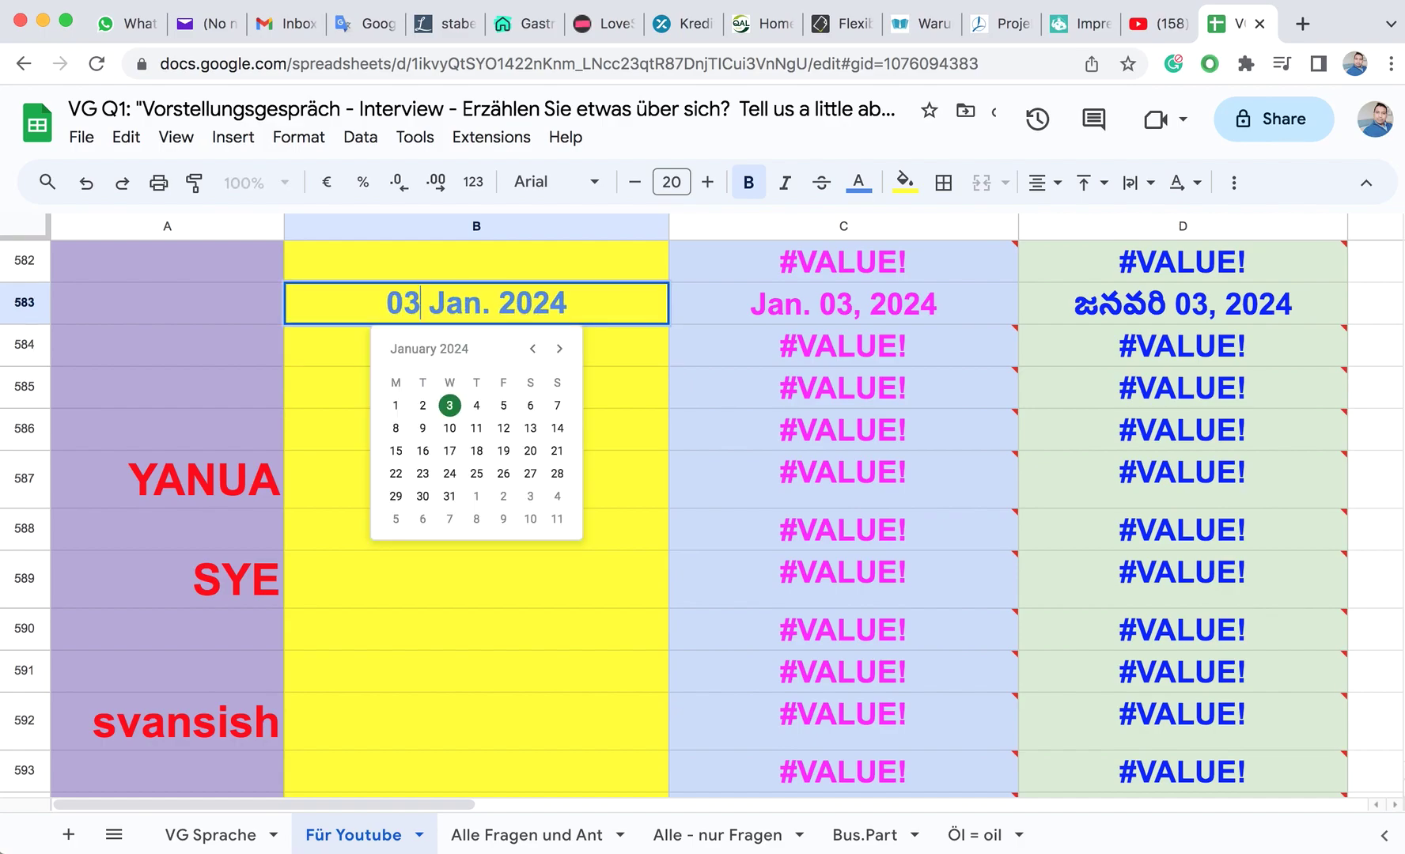
{"action": "left_click", "coordinate": [311, 348]}
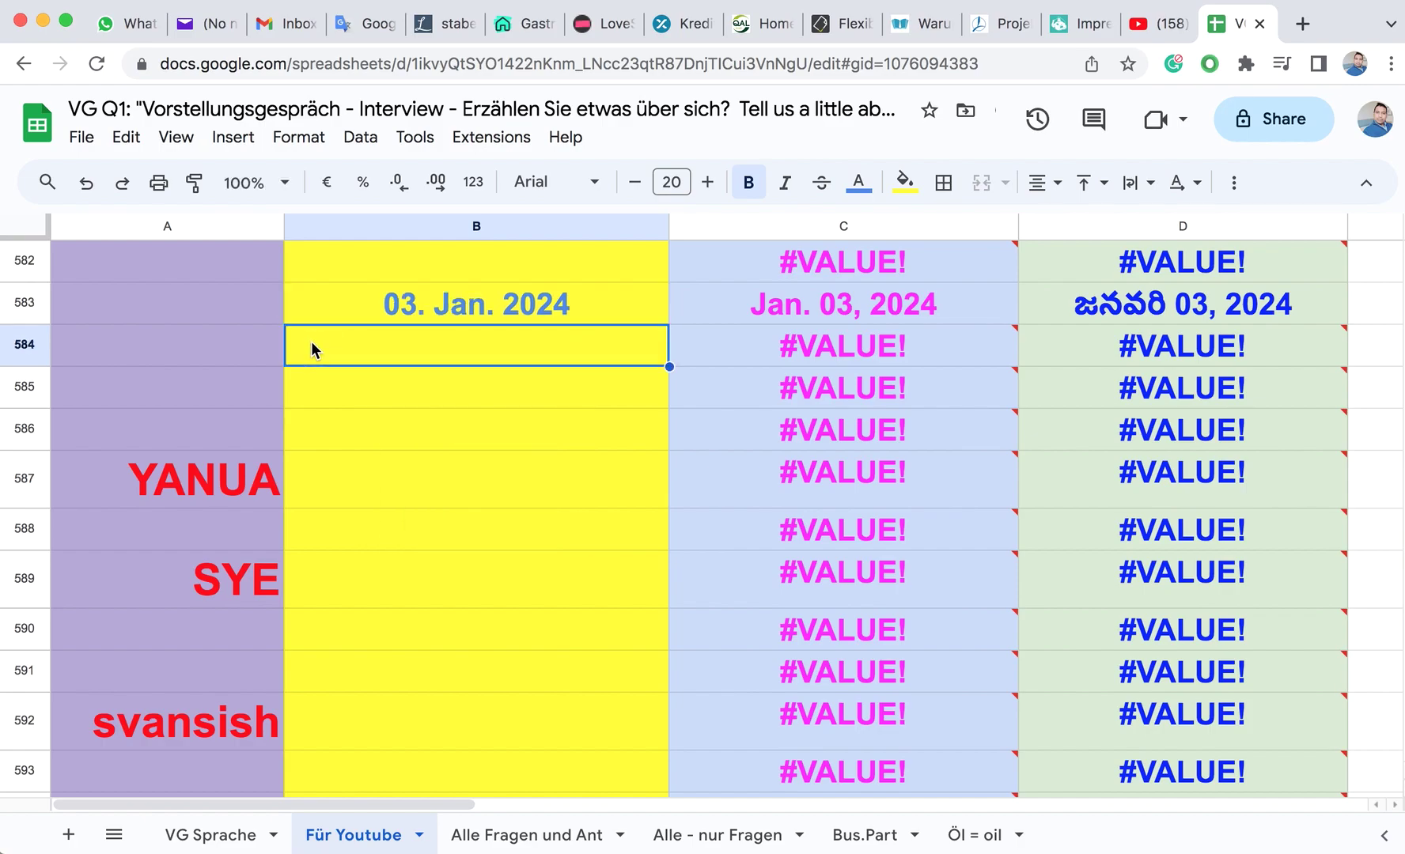
{"action": "left_click", "coordinate": [427, 315]}
{"action": "double_click", "coordinate": [426, 314]}
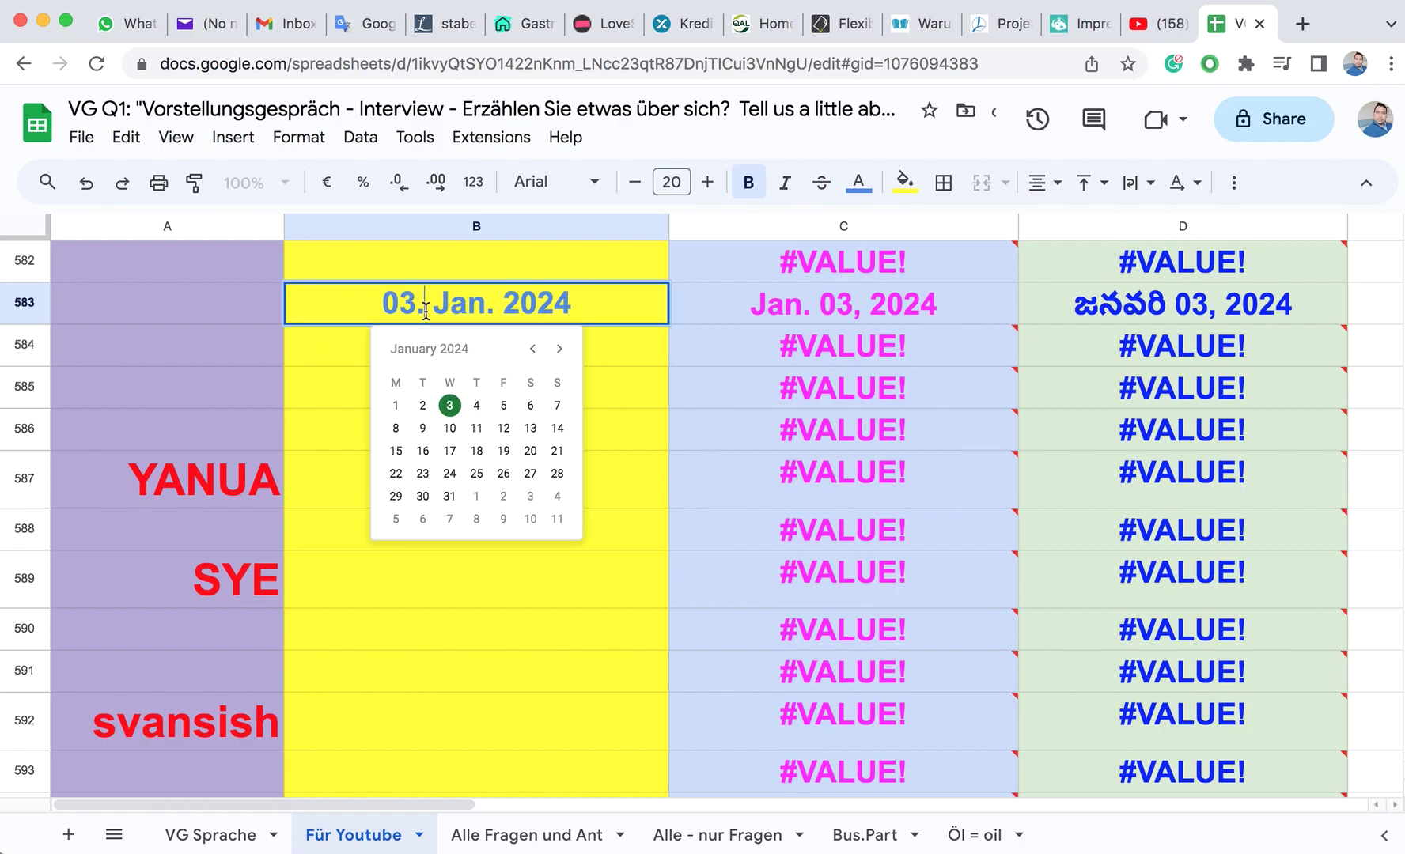
{"action": "key", "text": "BackSpace"}
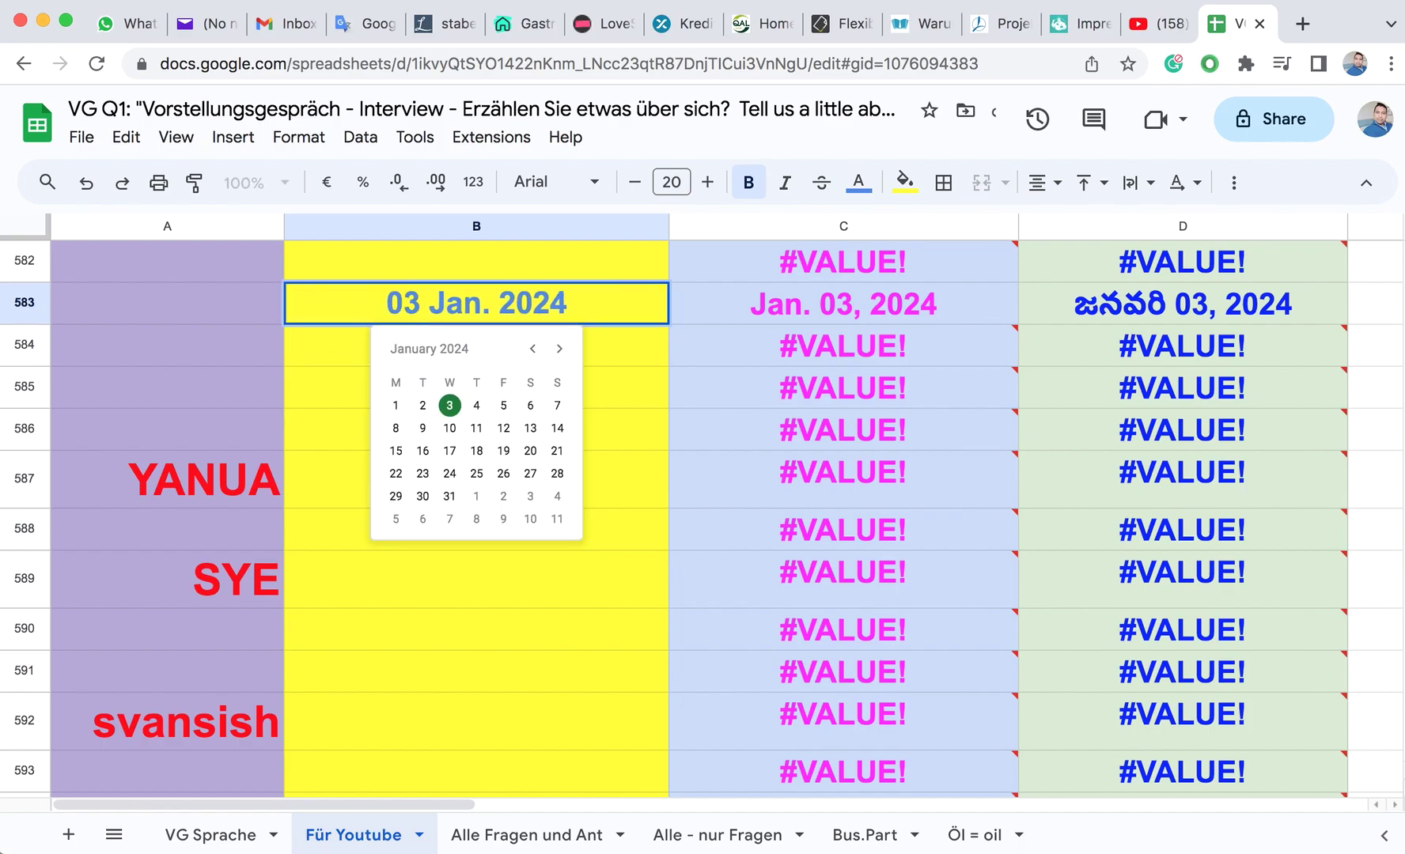
{"action": "left_click", "coordinate": [635, 352]}
Step: Try to retype the day in the B583 date as 03 without its period
{"action": "left_click", "coordinate": [417, 313]}
{"action": "double_click", "coordinate": [421, 311]}
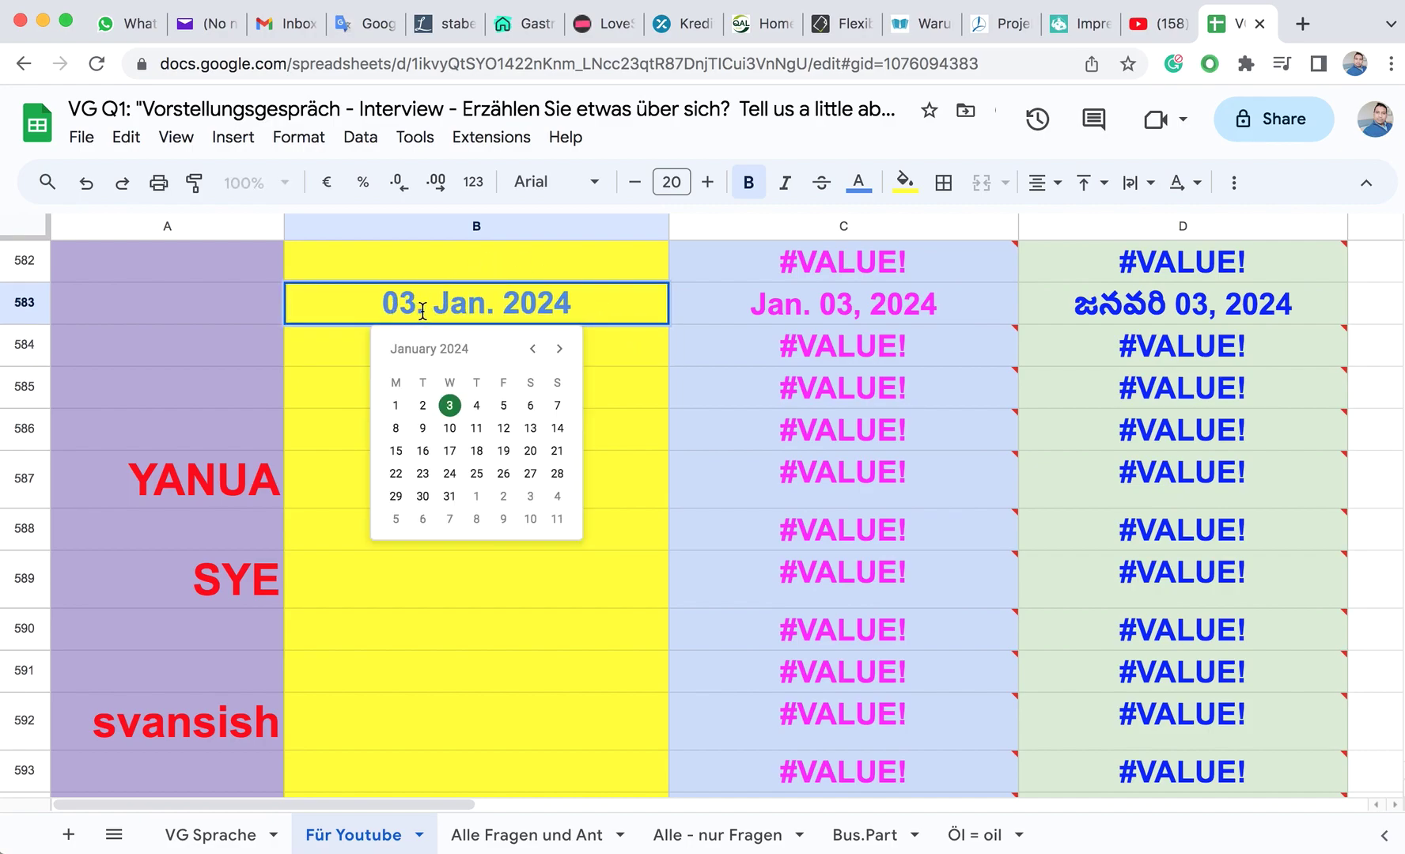
{"action": "key", "text": "BackSpace"}
{"action": "key", "text": "BackSpace"}
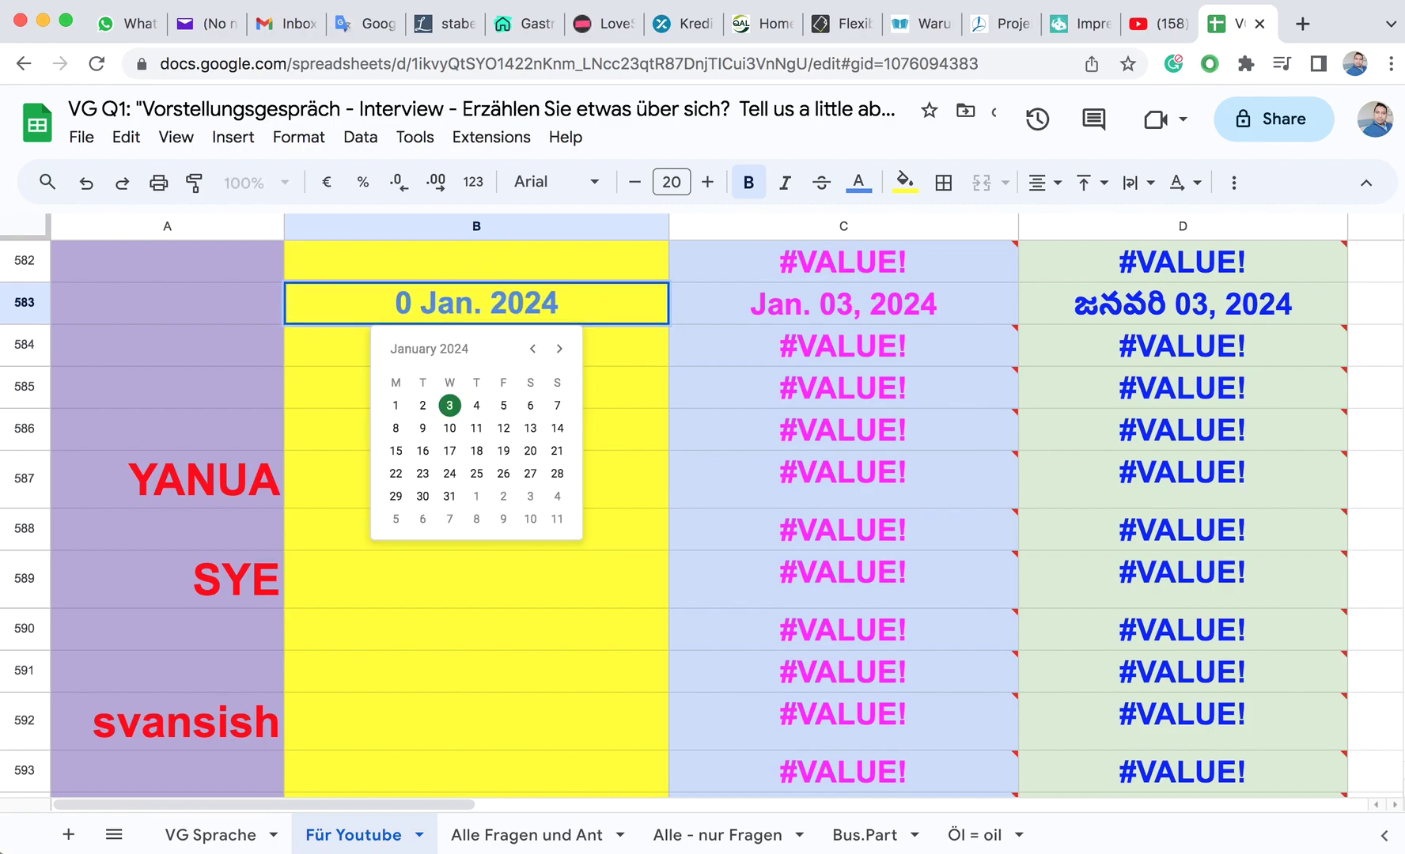
{"action": "type", "text": "3."}
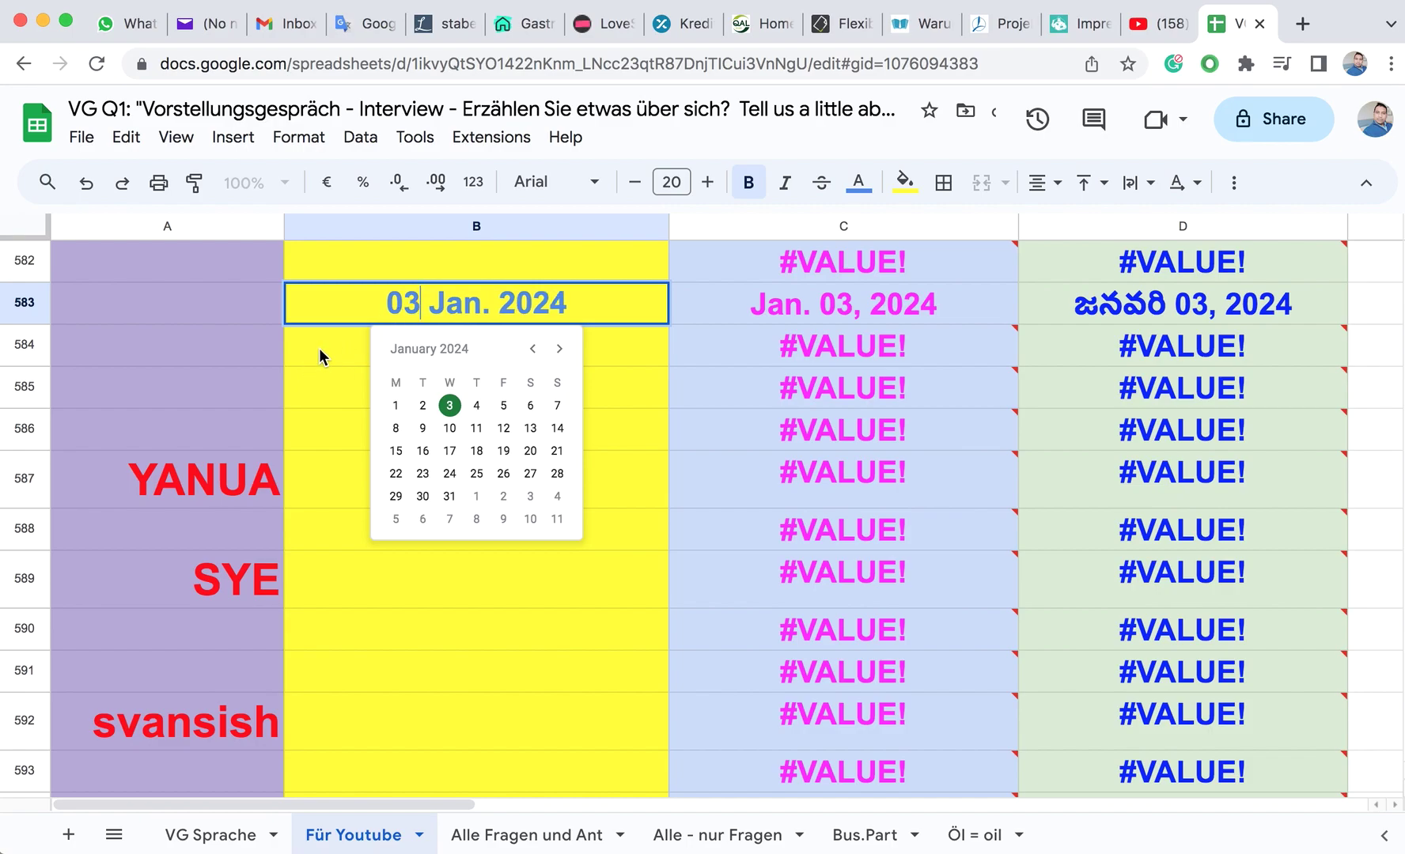
{"action": "left_click", "coordinate": [321, 356]}
Step: Try to remove both the period and the space between 03 and Jan in B583
{"action": "left_click", "coordinate": [439, 306]}
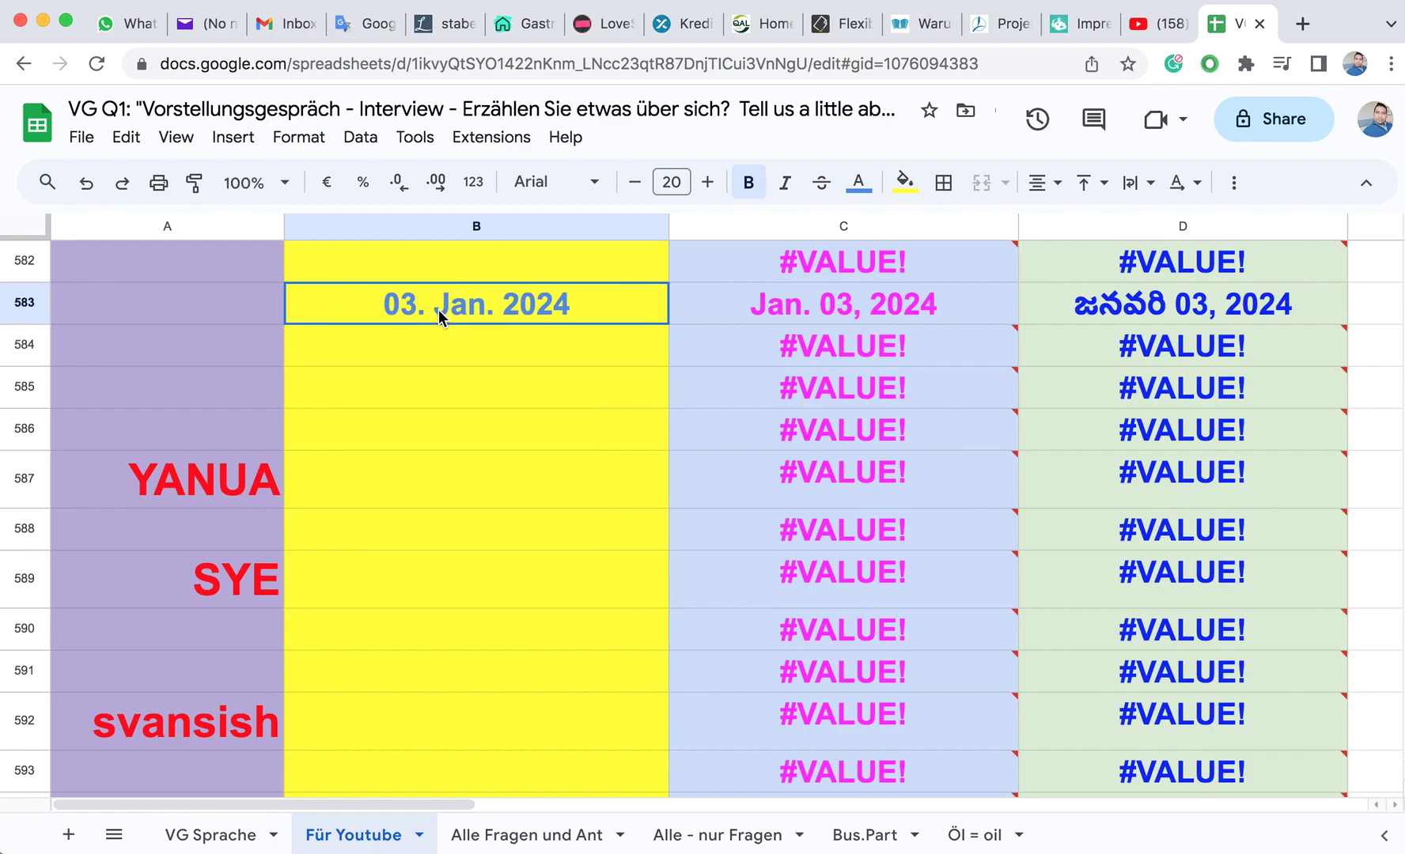
{"action": "double_click", "coordinate": [439, 308]}
{"action": "key", "text": "BackSpace"}
{"action": "key", "text": "BackSpace"}
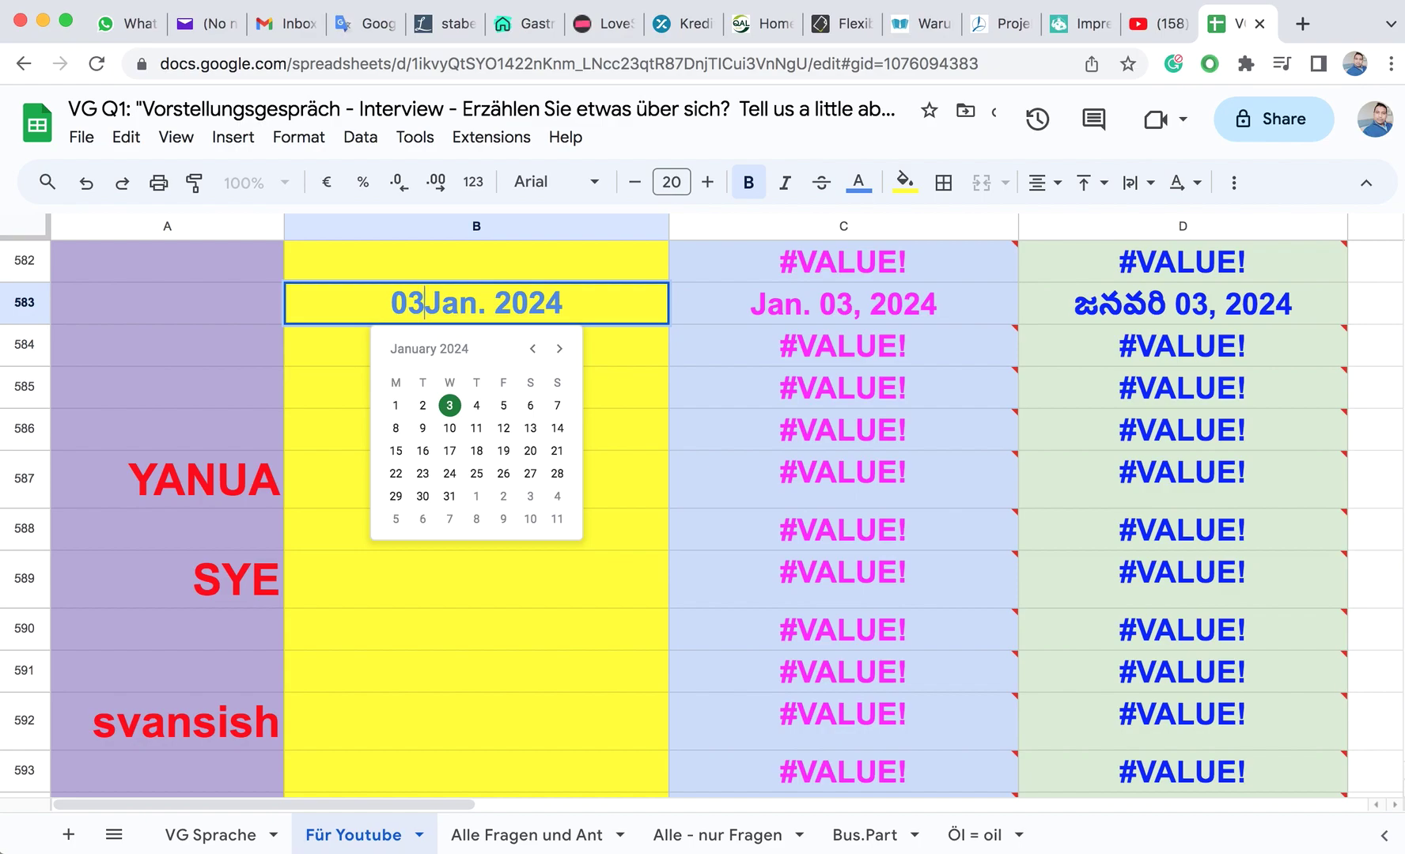
{"action": "key", "text": "Return"}
Step: Enter the German ordinal "dritte" in B584, directly below the date
{"action": "left_click", "coordinate": [456, 326]}
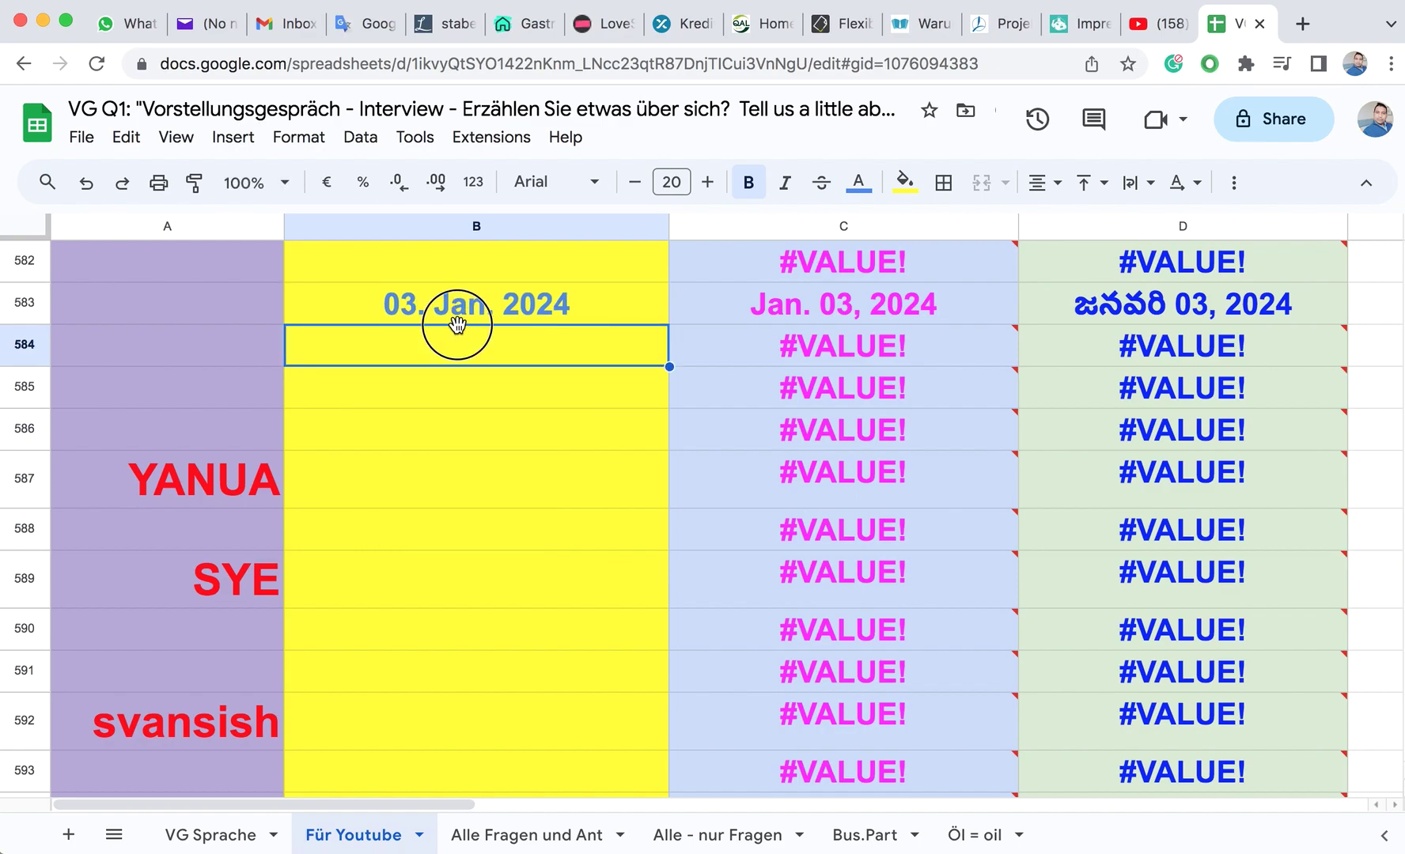
{"action": "left_click", "coordinate": [461, 335]}
{"action": "type", "text": "dritte"}
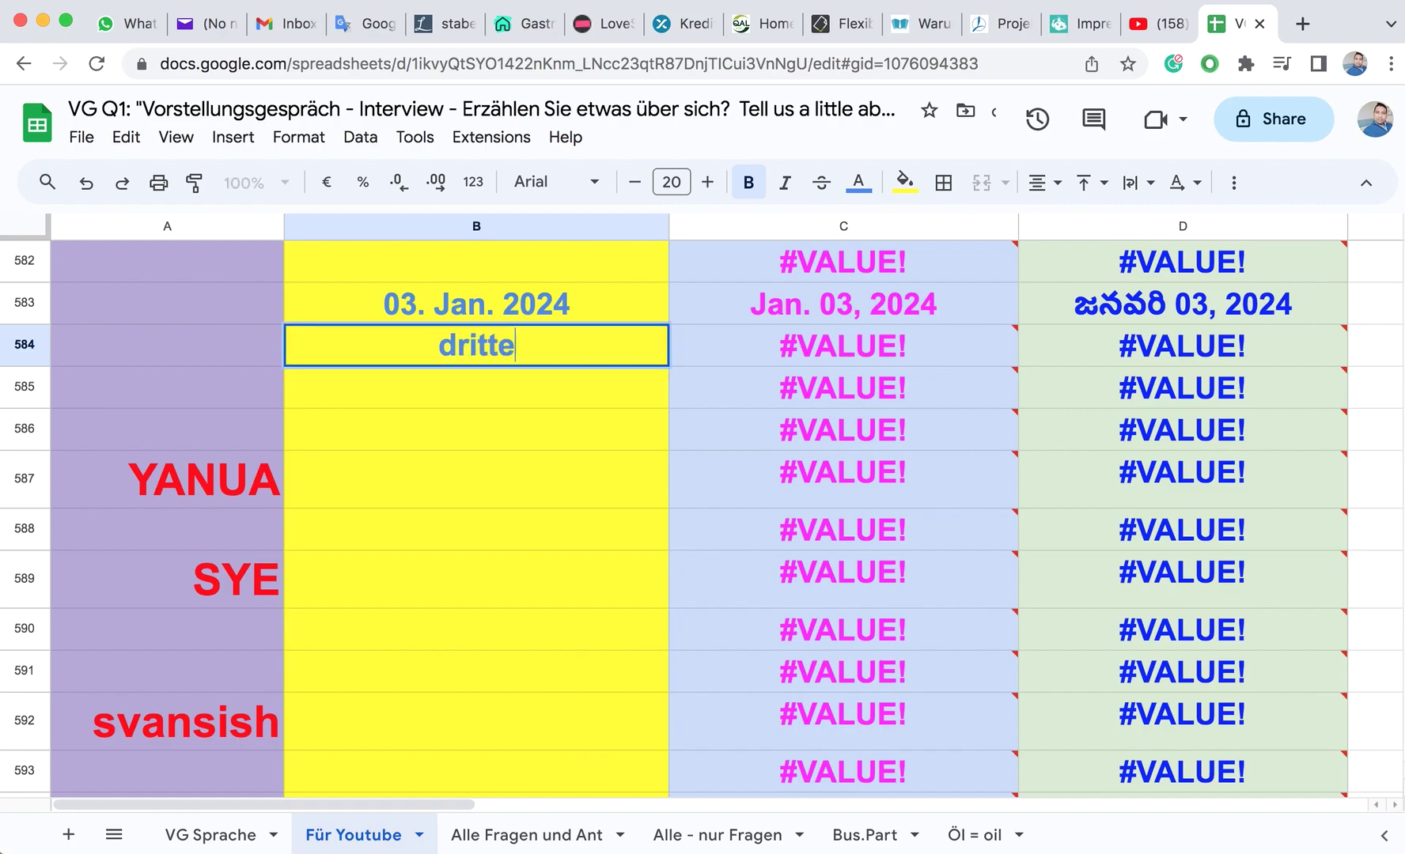
{"action": "key", "text": "Return"}
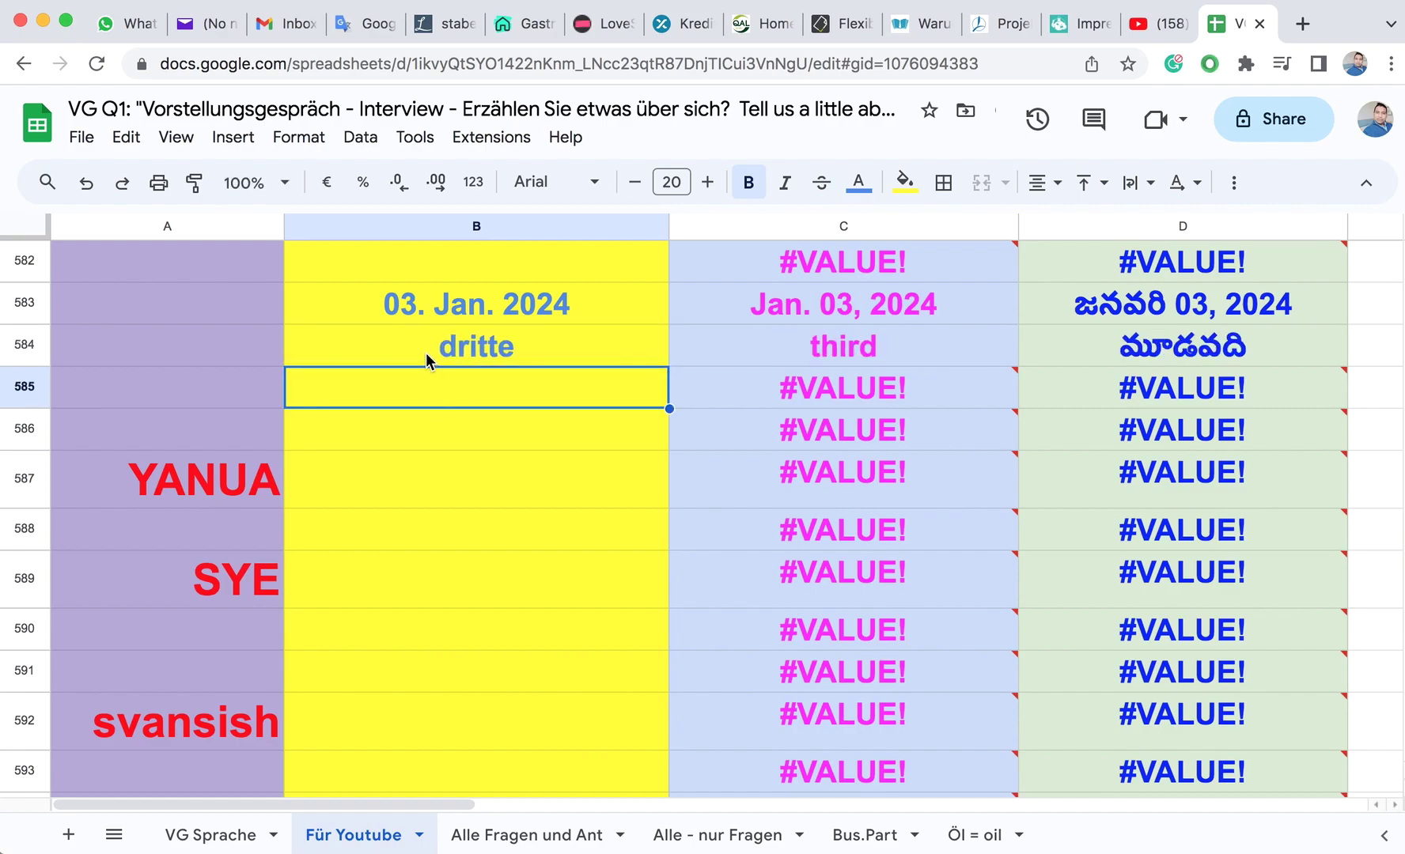
Step: Enter the label "First" in A602, a few rows below the Happy New Year entry
{"action": "scroll", "coordinate": [401, 580], "scroll_direction": "down", "scroll_amount": 10}
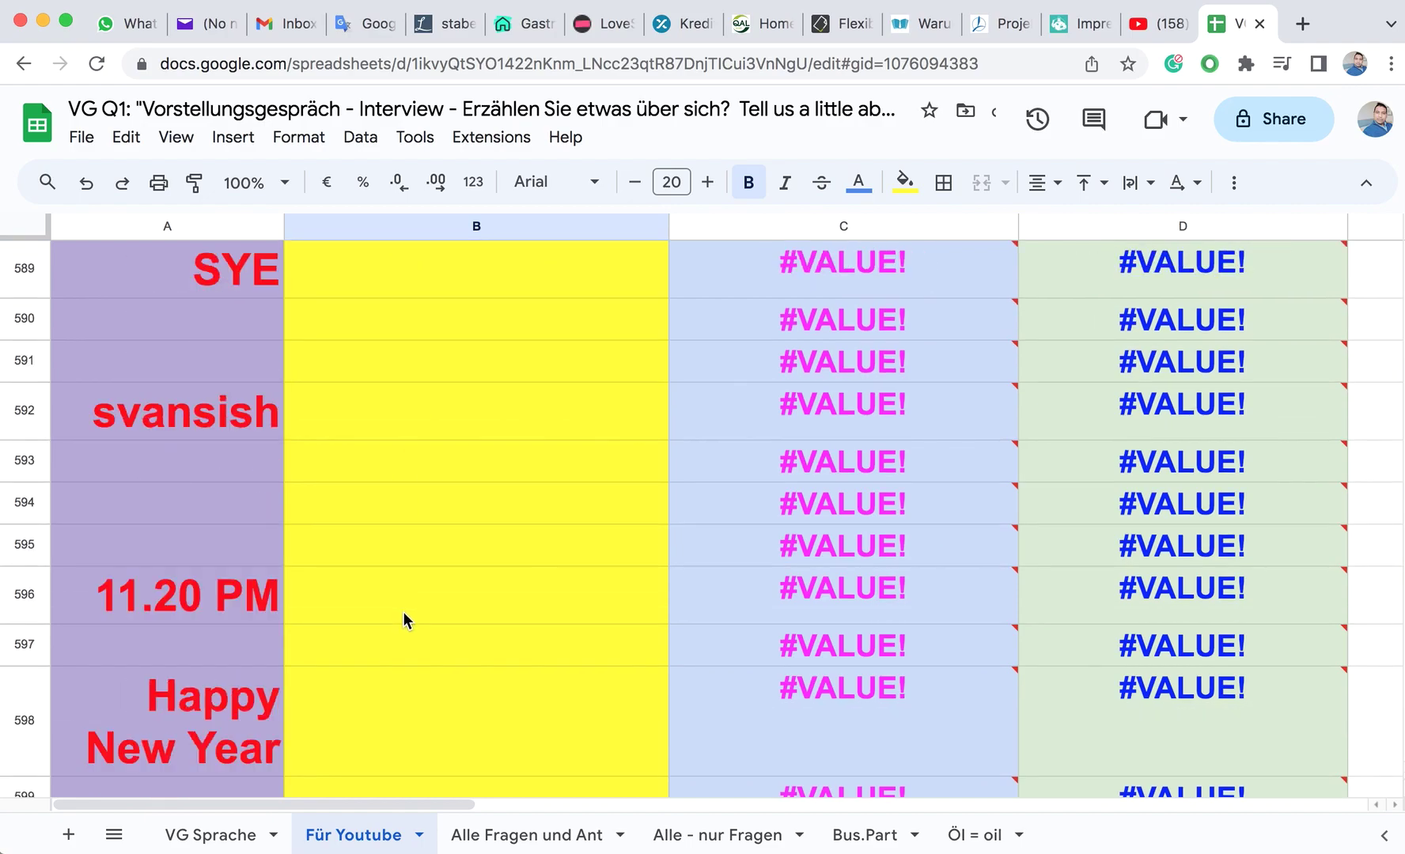
{"action": "left_click", "coordinate": [412, 496]}
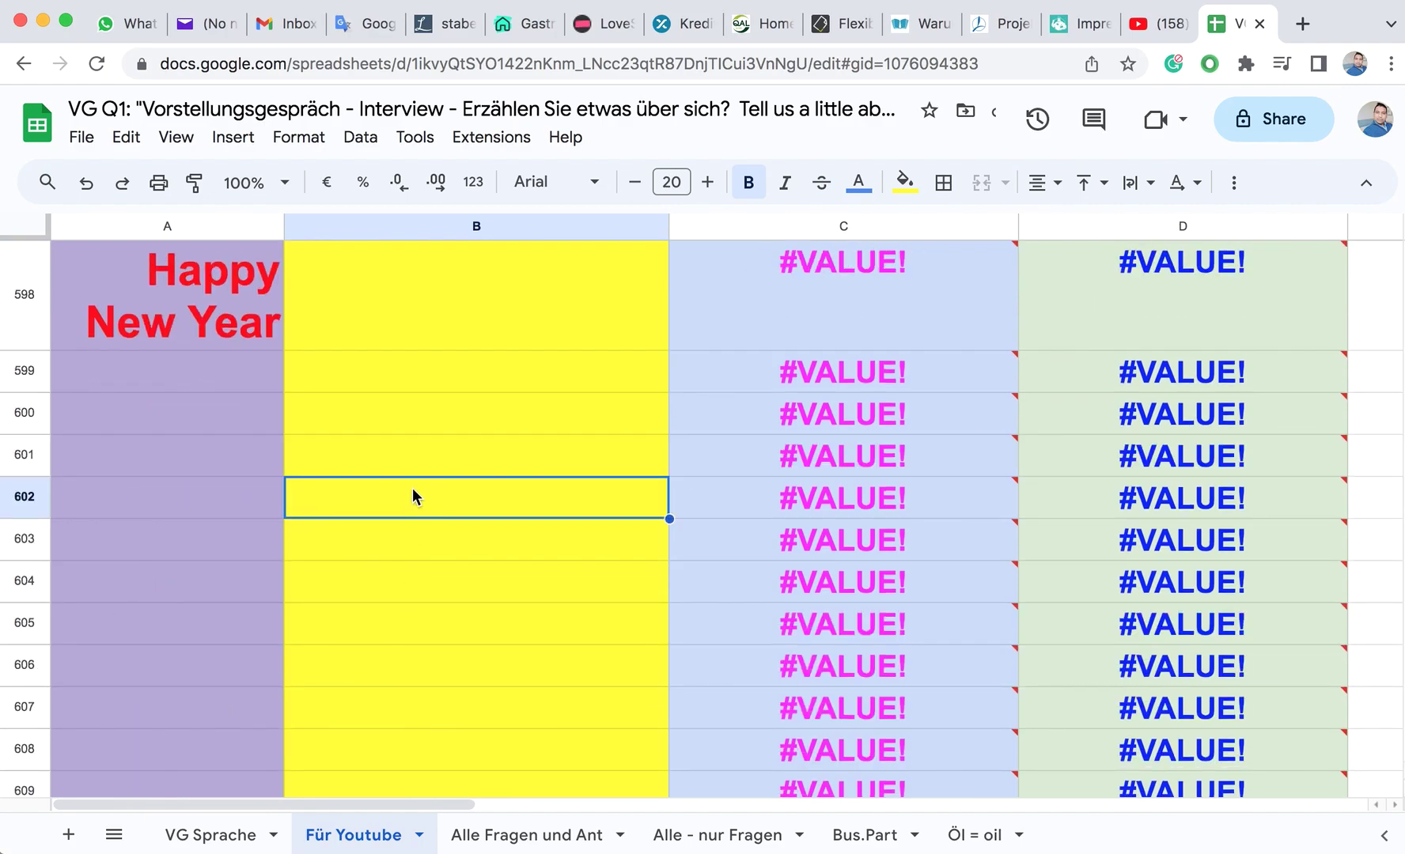
{"action": "left_click", "coordinate": [219, 496]}
{"action": "type", "text": "Fi"}
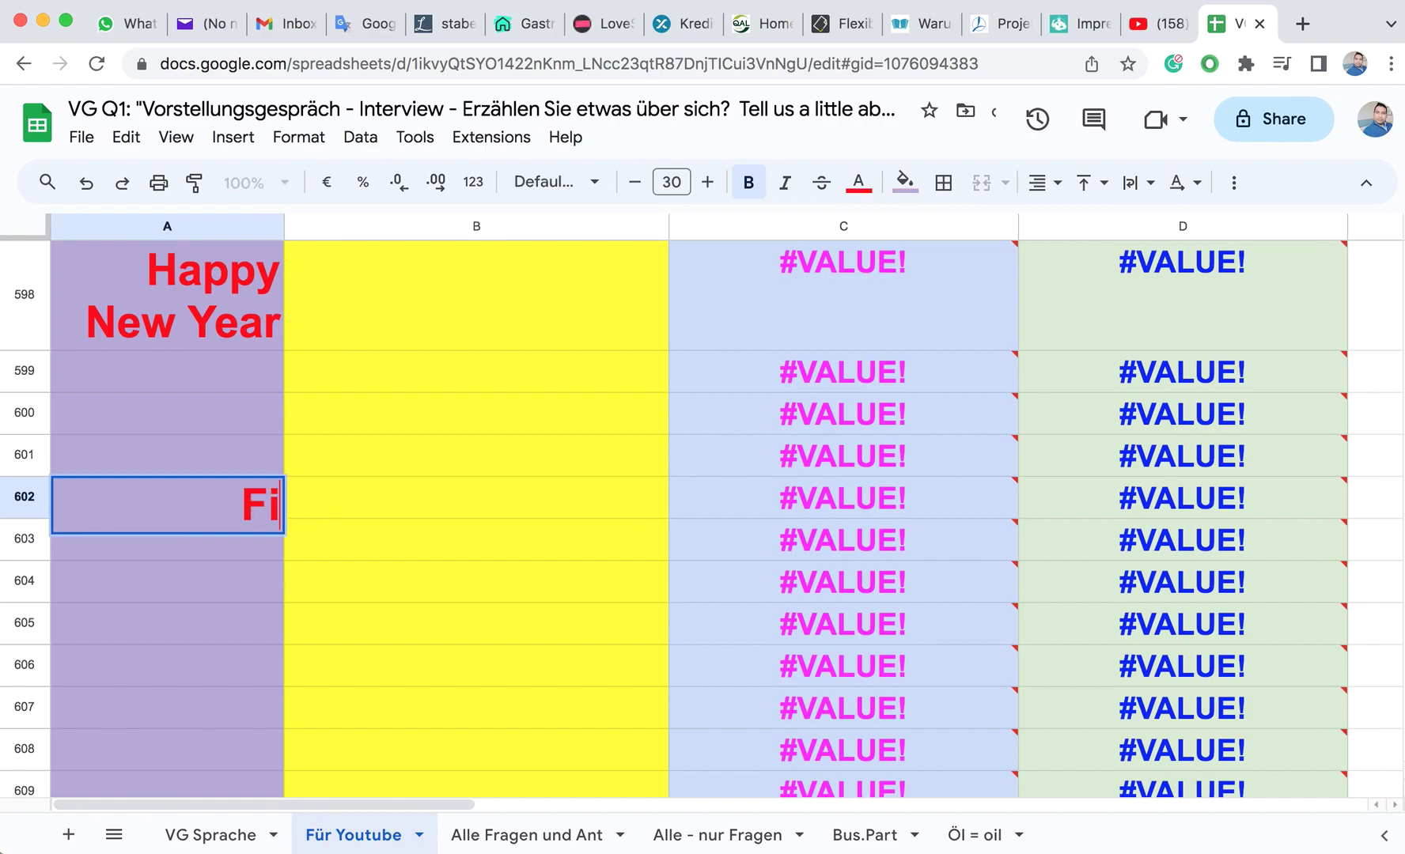
{"action": "type", "text": "rst"}
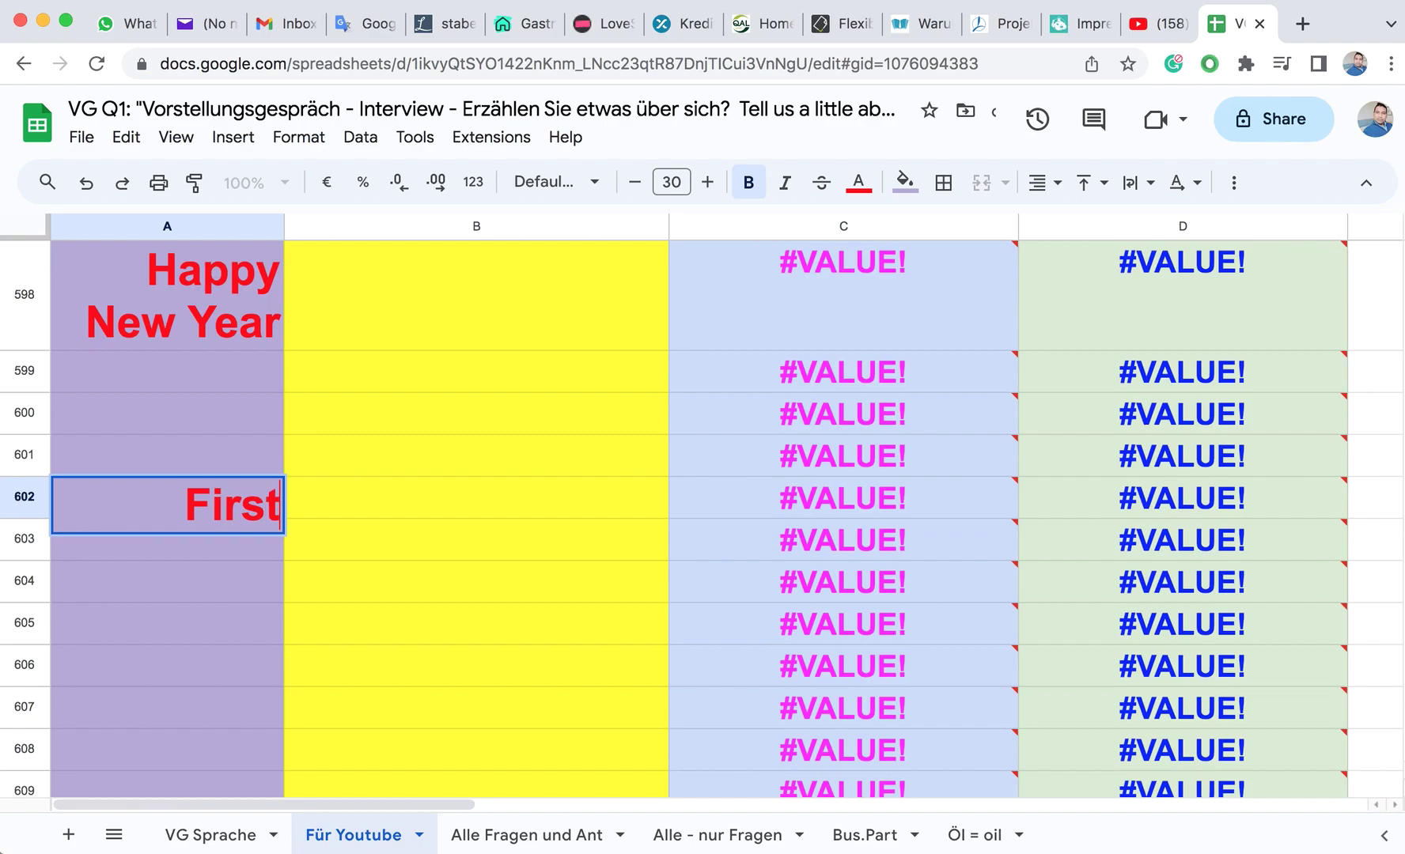
Step: Enter "Erste" in B602, beside the "First" label
{"action": "left_click", "coordinate": [402, 500]}
{"action": "type", "text": "Erste"}
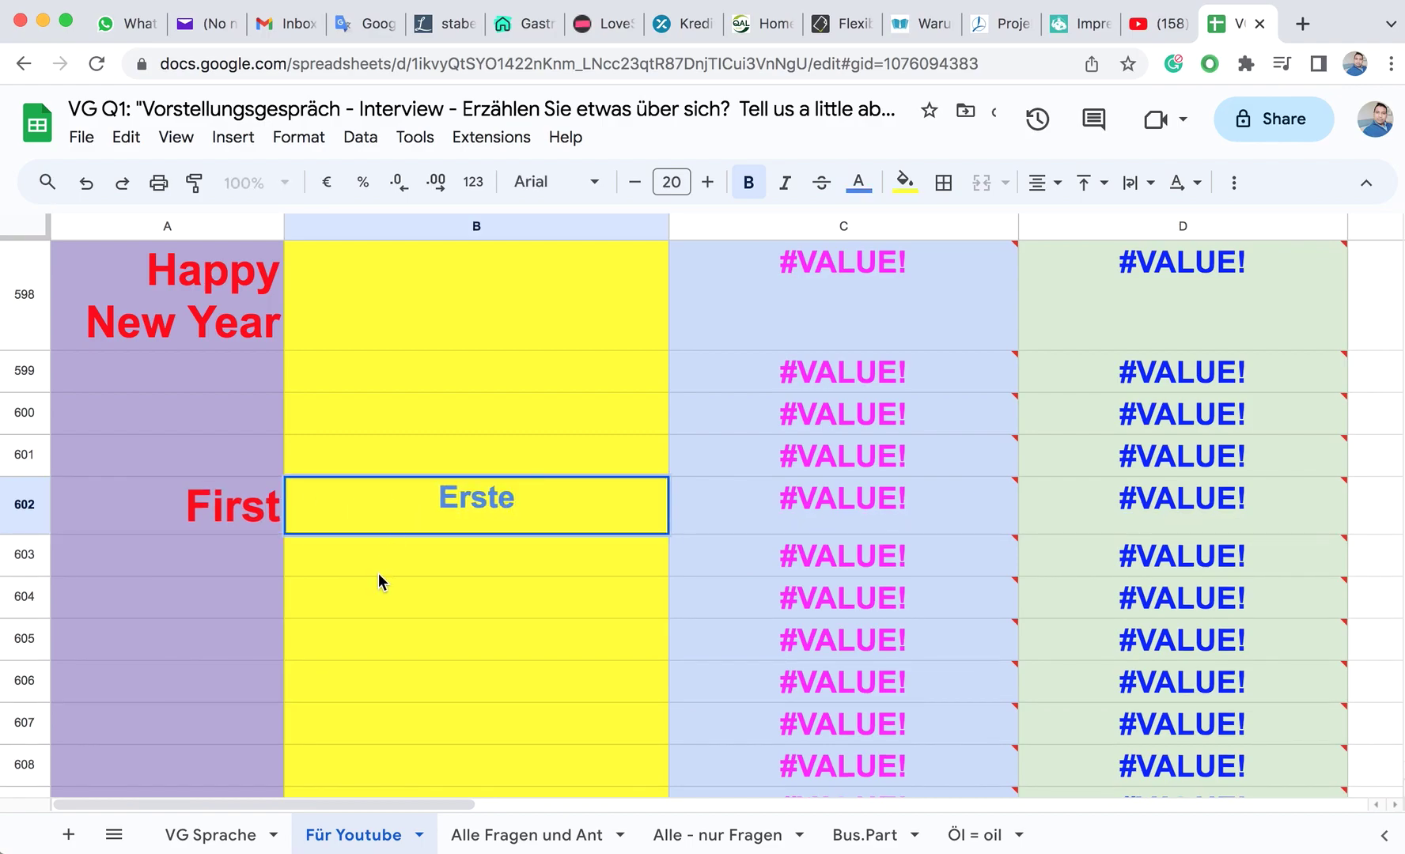
{"action": "key", "text": "BackSpace"}
{"action": "key", "text": "BackSpace"}
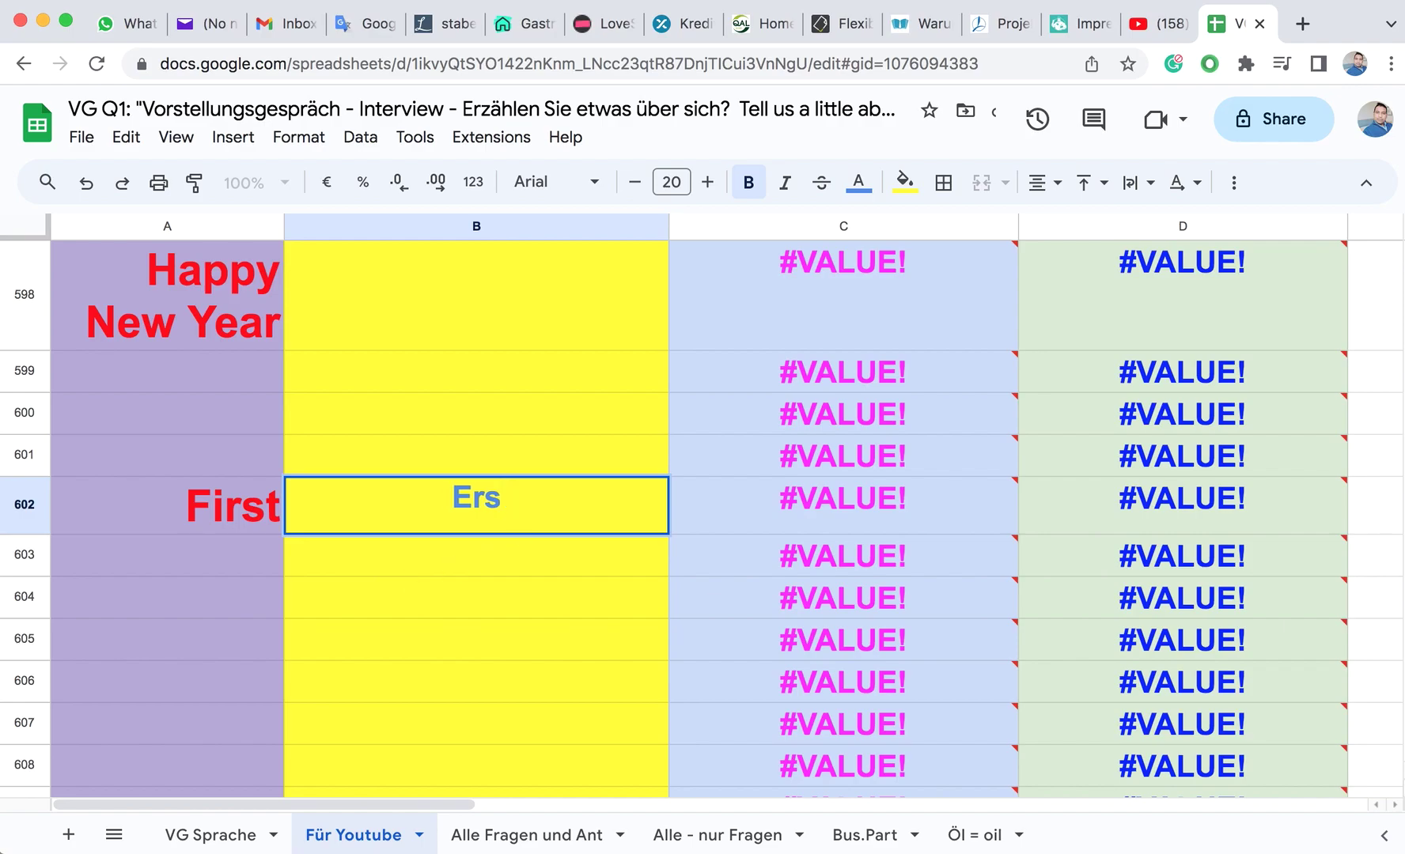
{"action": "type", "text": "te"}
{"action": "key", "text": "Return"}
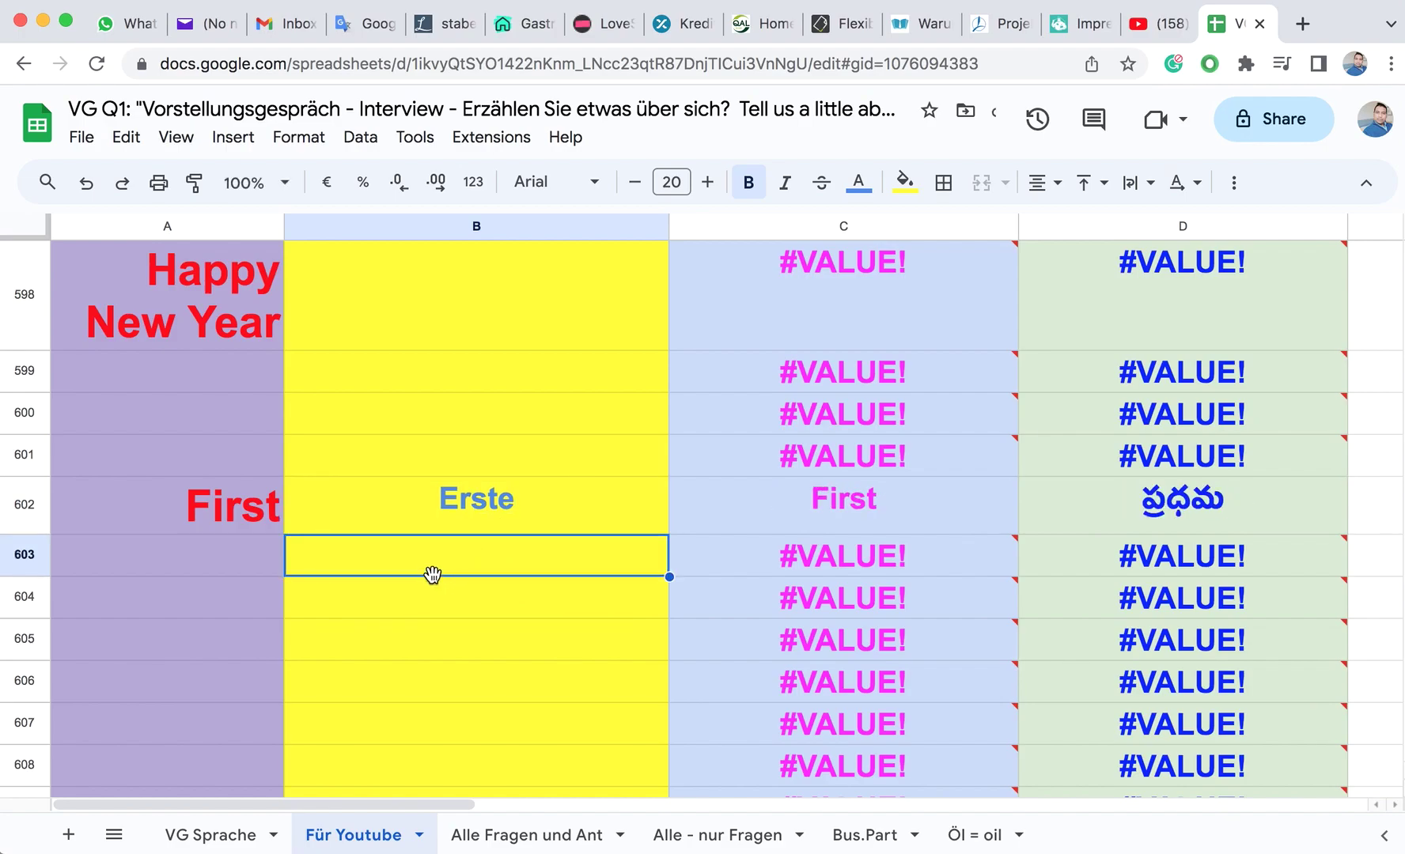
Step: Enter "Zwei" in B603, below "Erste", and extend it to "Zweite"
{"action": "type", "text": "Z"}
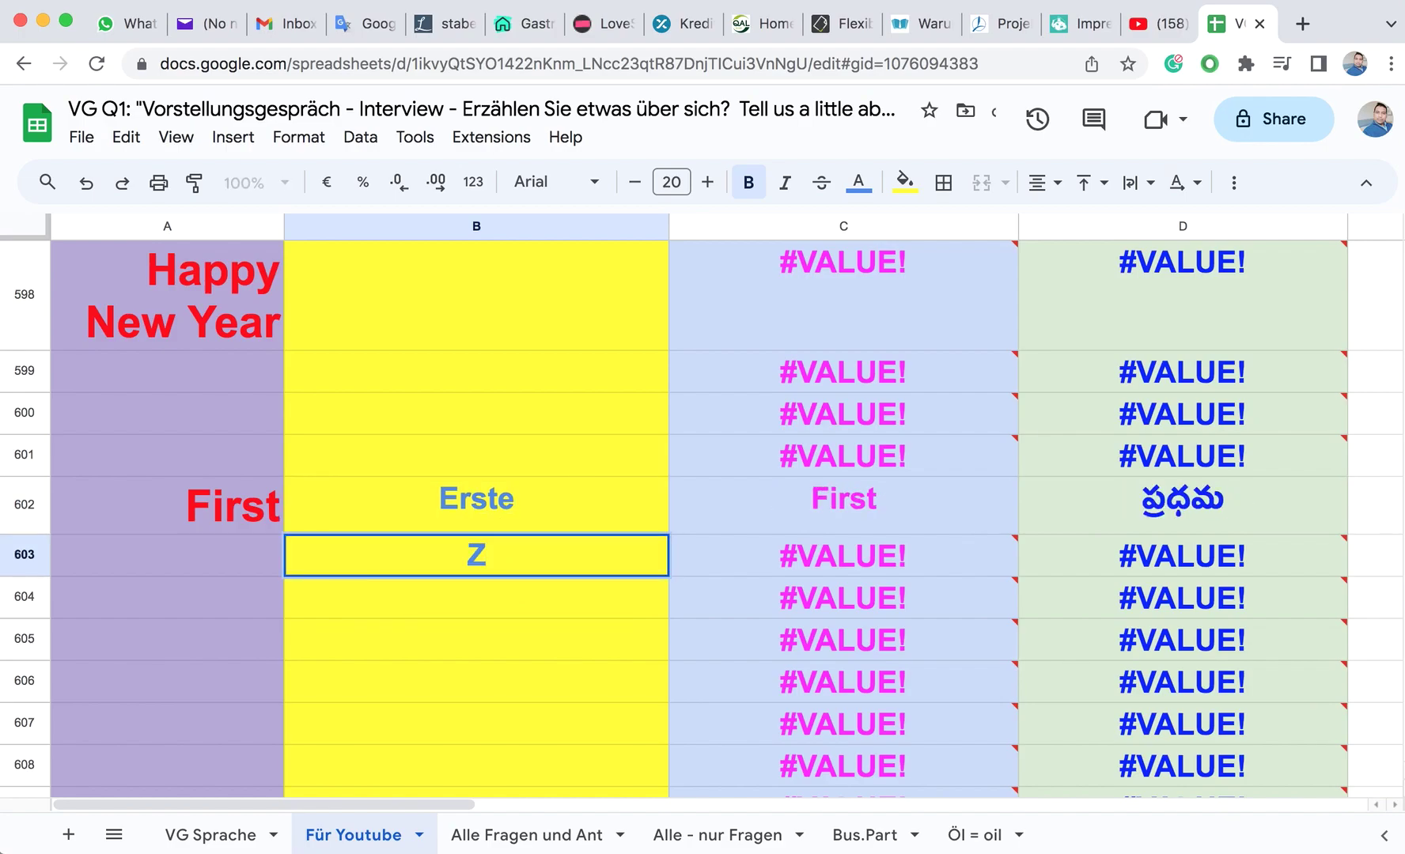
{"action": "type", "text": "wei"}
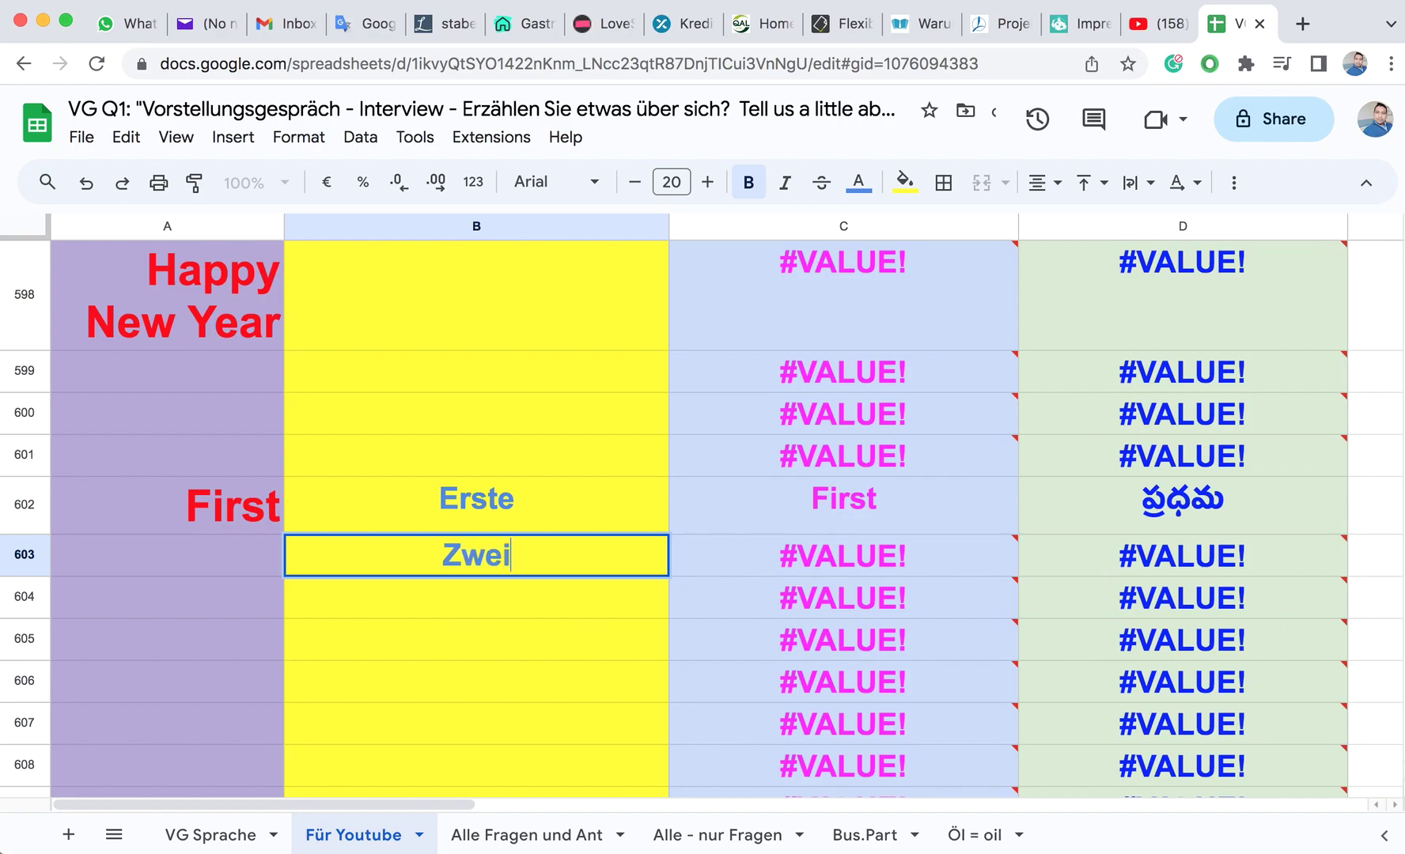
{"action": "key", "text": "Return"}
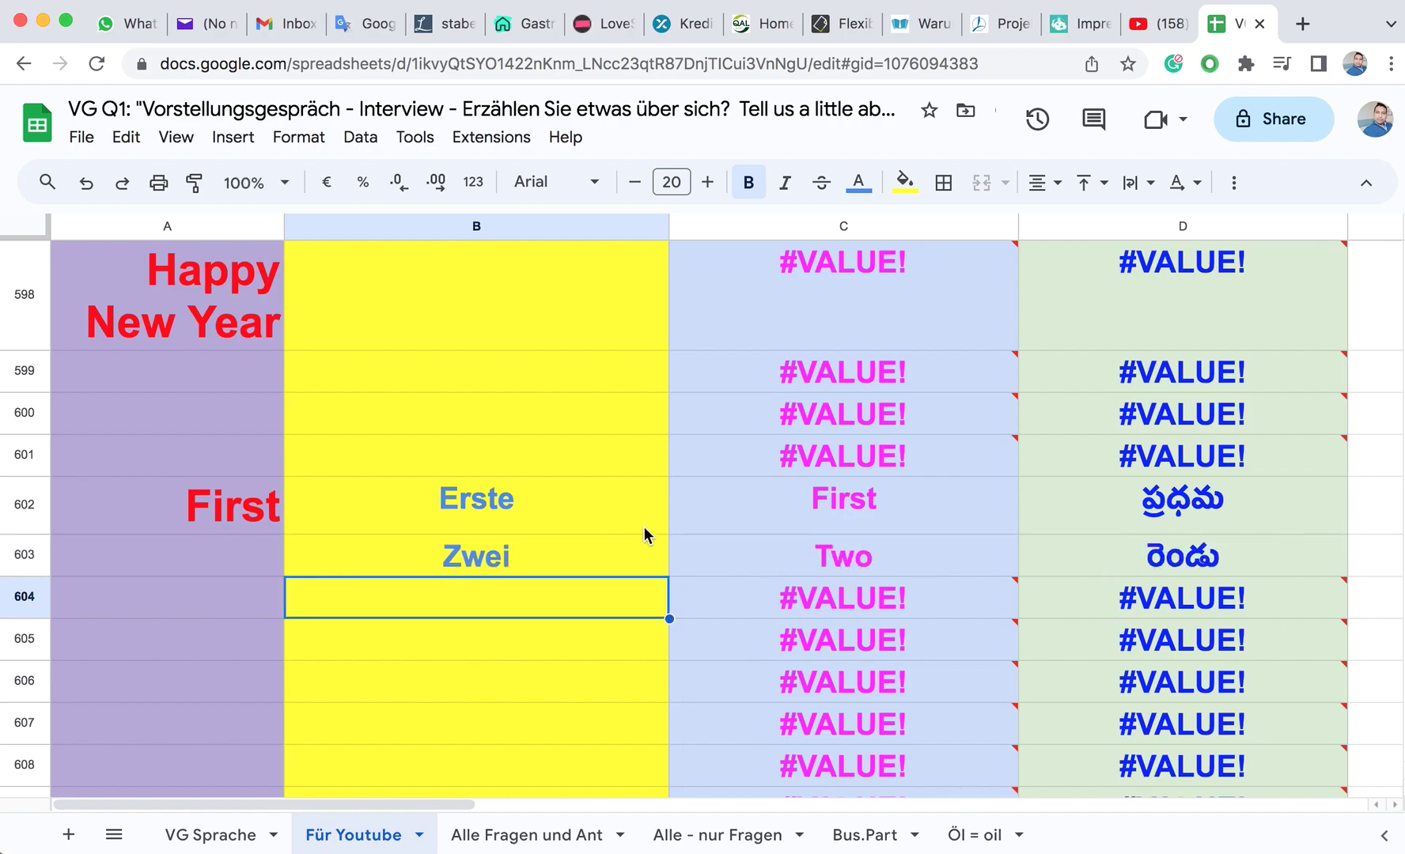
{"action": "double_click", "coordinate": [605, 553]}
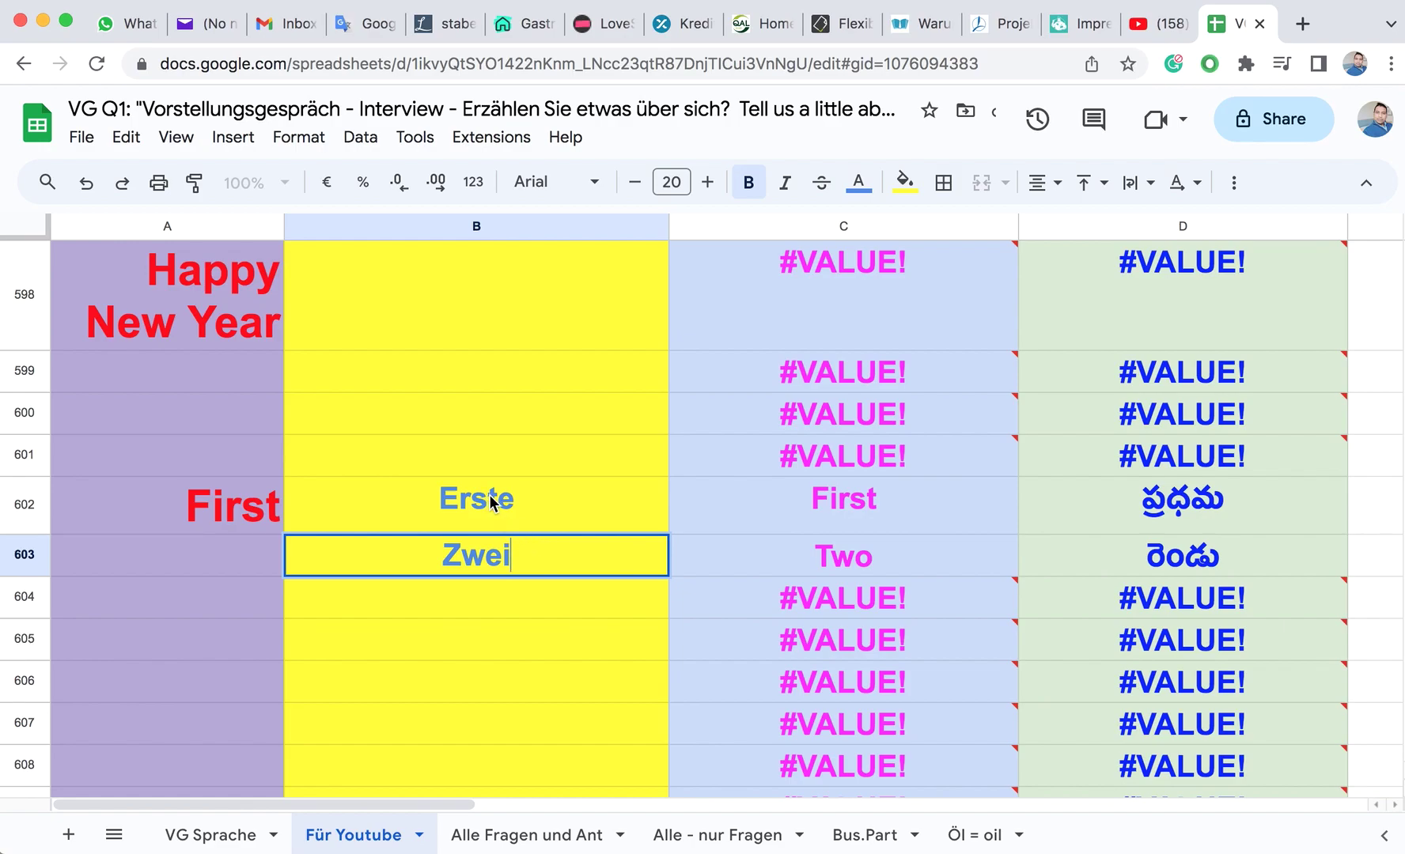
{"action": "type", "text": "te"}
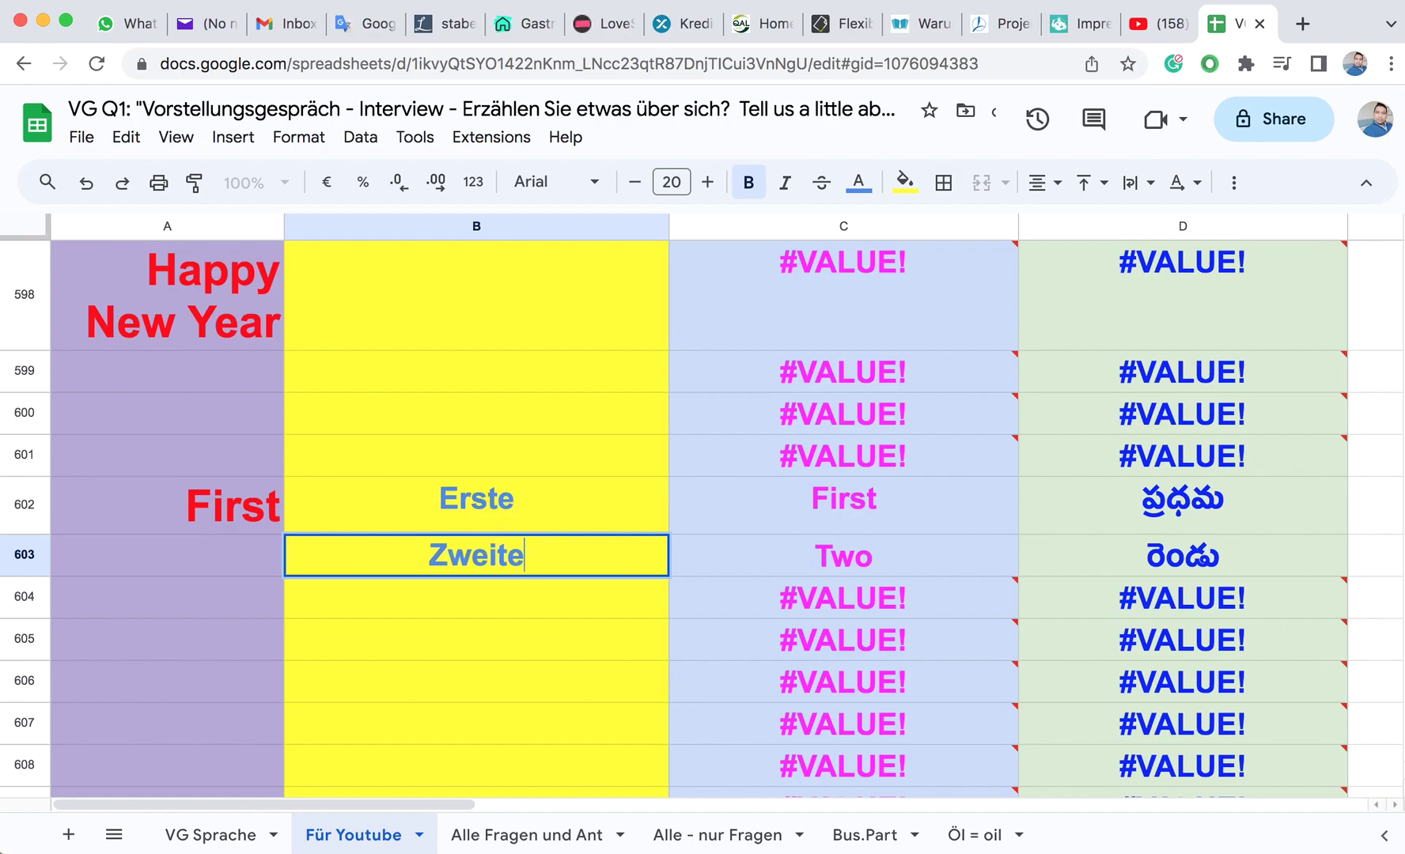
{"action": "left_click", "coordinate": [515, 601]}
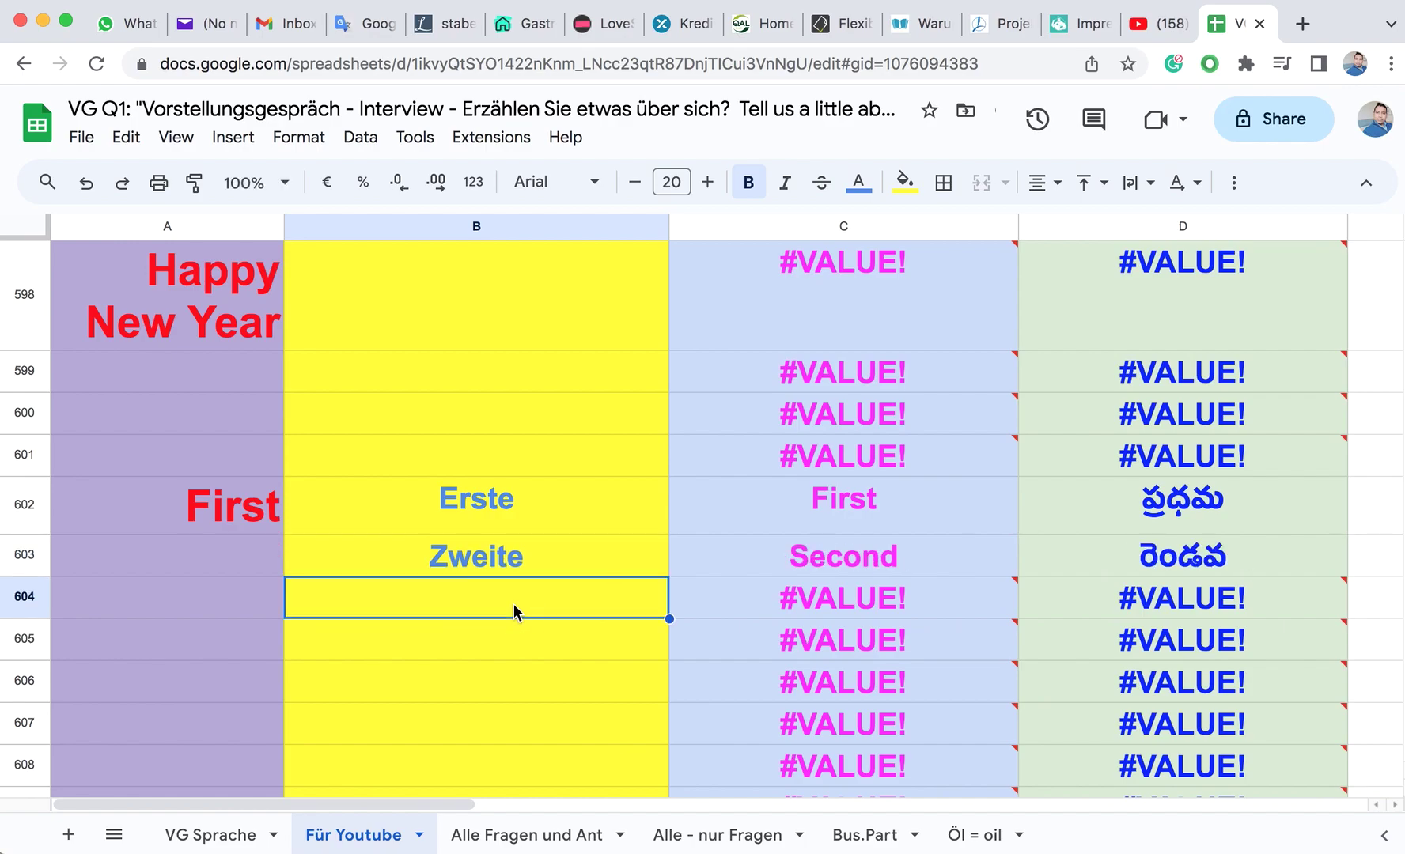
Step: Enter "dr" in B604, below "Zweite"
{"action": "left_click", "coordinate": [222, 558]}
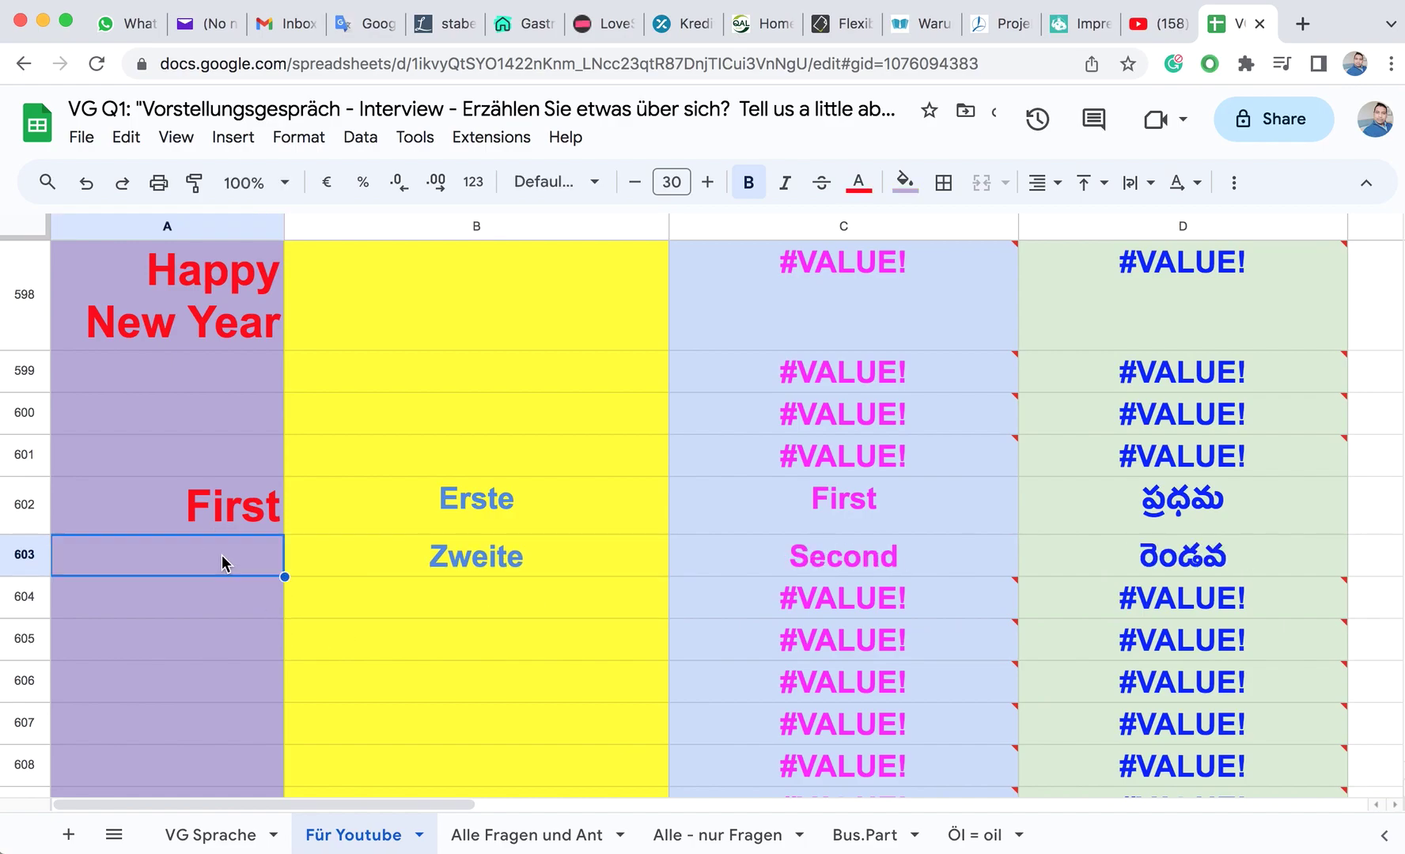
{"action": "left_click", "coordinate": [469, 599]}
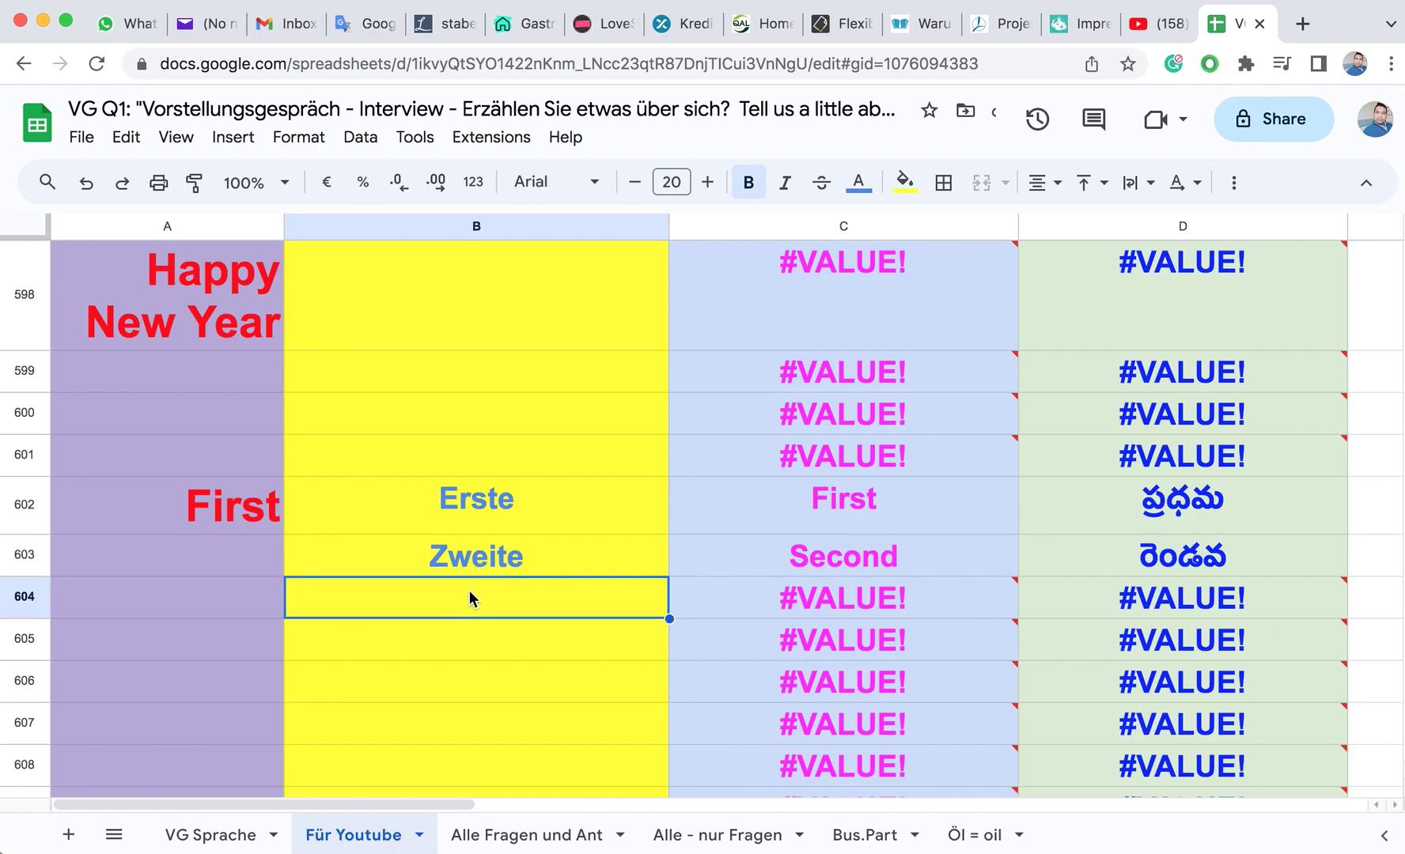
{"action": "type", "text": "dr"}
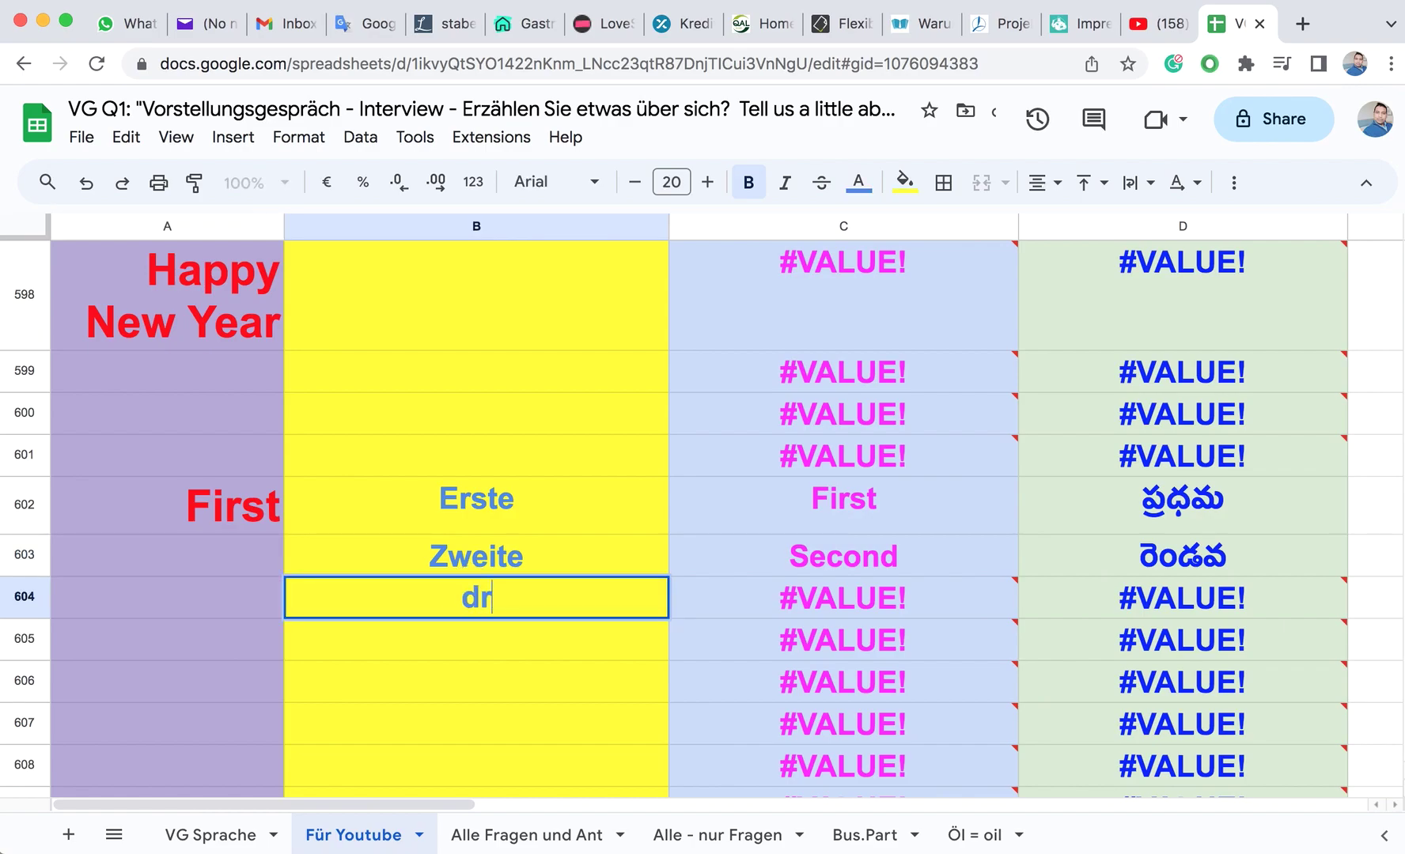
Step: Change the entry in B602, beside the "First" label, to lowercase "erste"
{"action": "left_click", "coordinate": [461, 506]}
{"action": "double_click", "coordinate": [461, 506]}
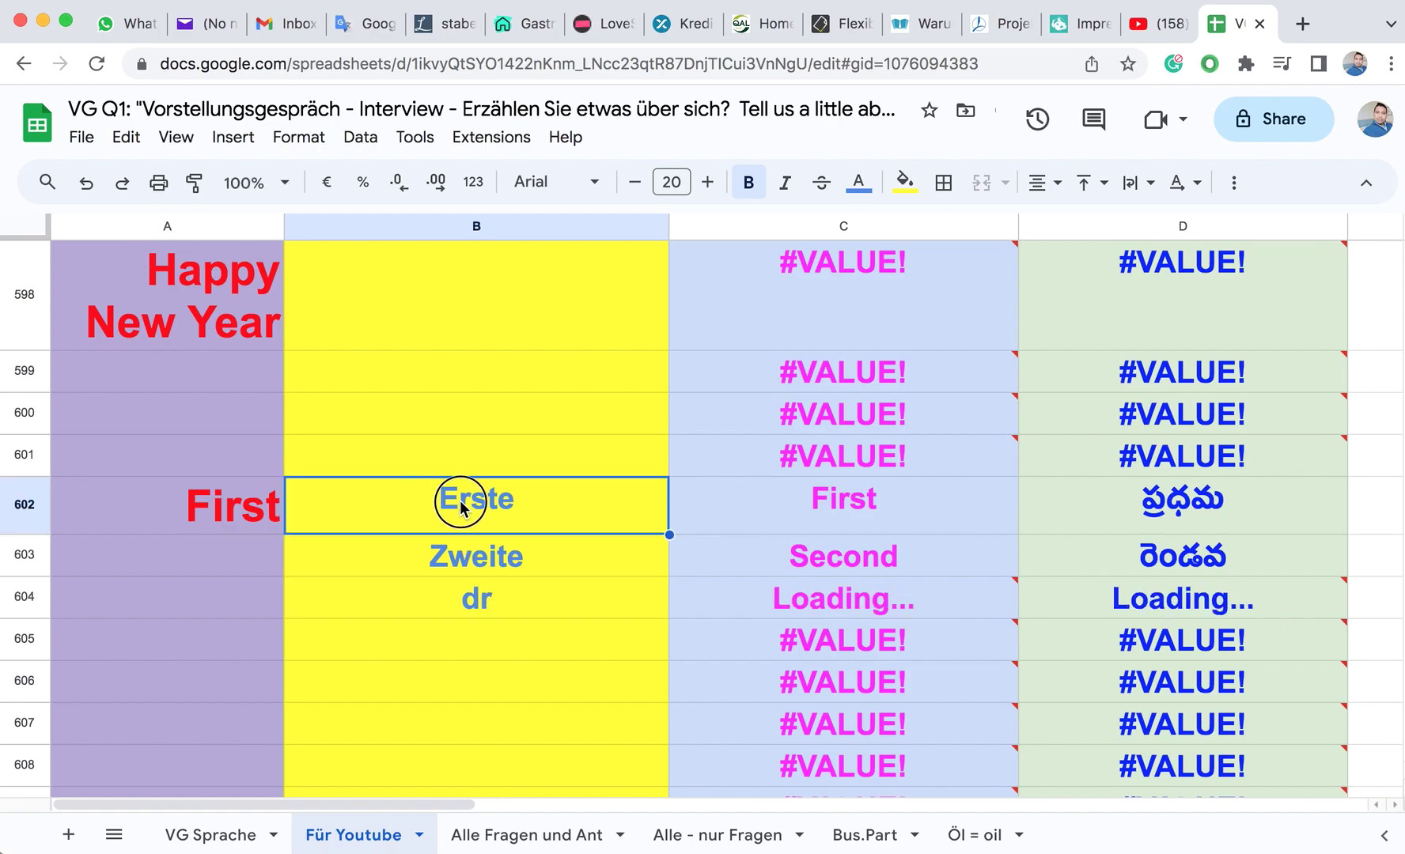
{"action": "key", "text": "BackSpace"}
{"action": "type", "text": "e"}
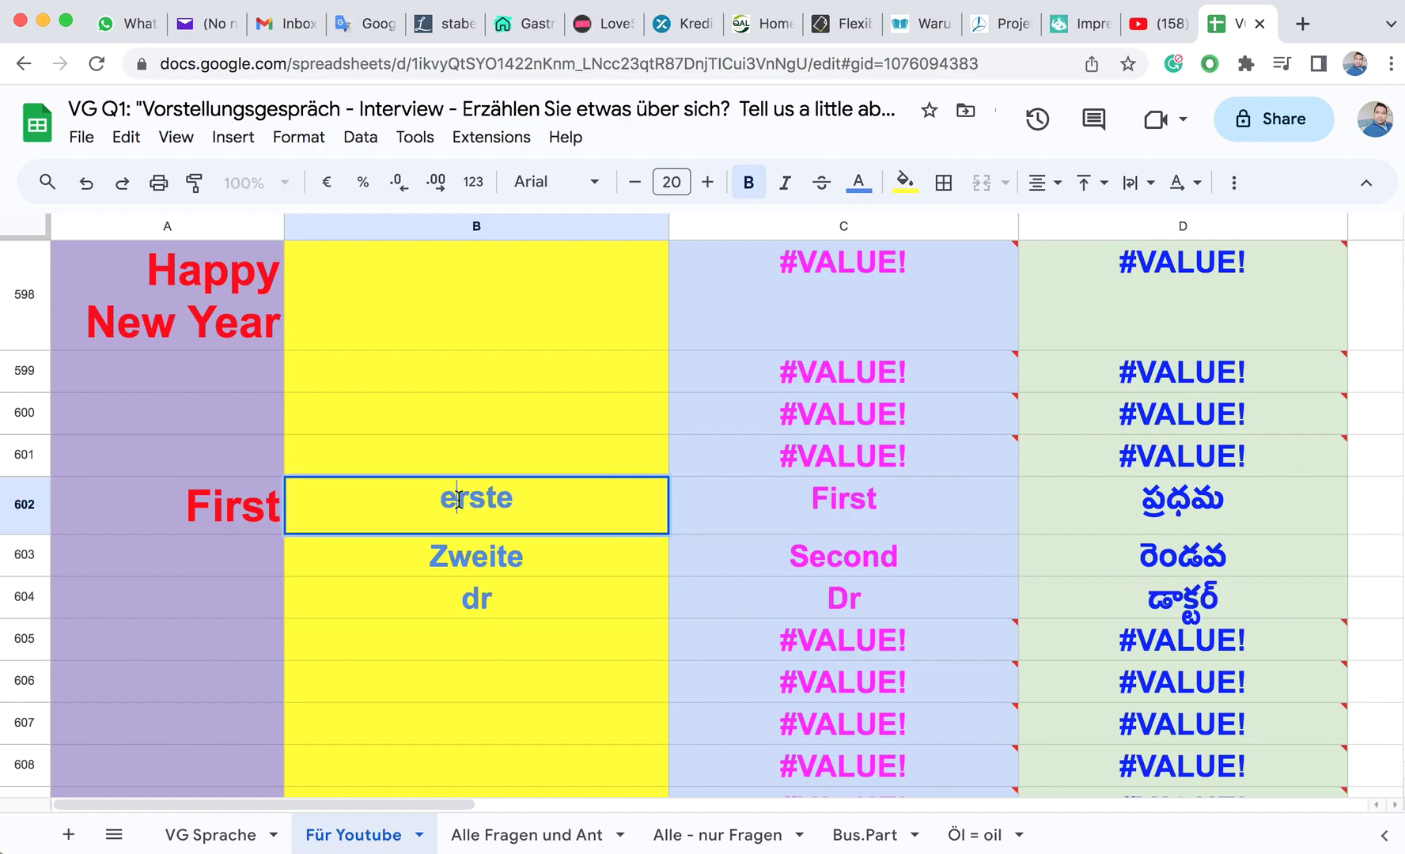
Step: Change the entry in B603, below "erste", to lowercase "zweite"
{"action": "left_click", "coordinate": [452, 556]}
{"action": "double_click", "coordinate": [452, 555]}
{"action": "key", "text": "BackSpace"}
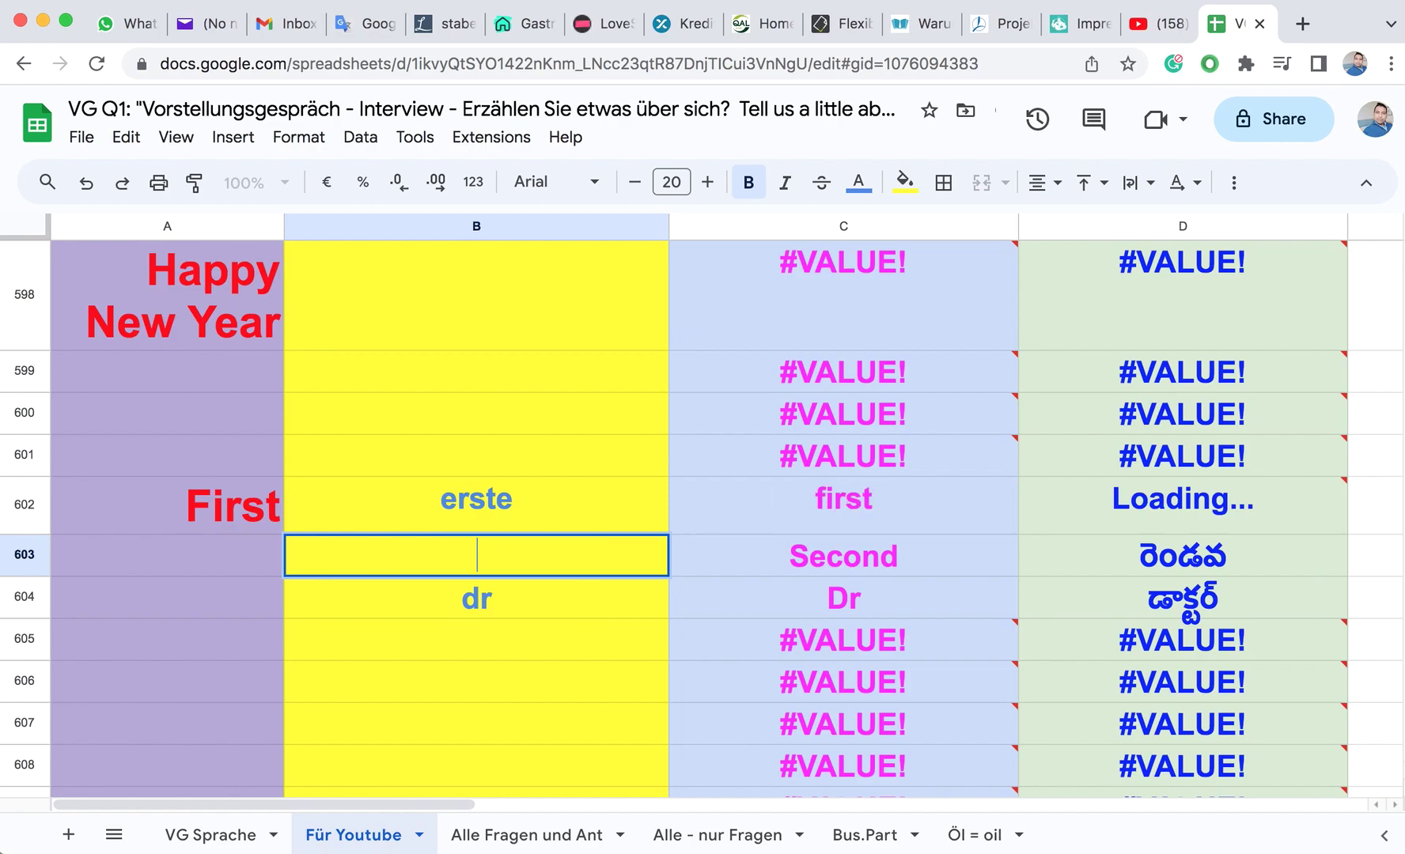
{"action": "key", "text": "super+z"}
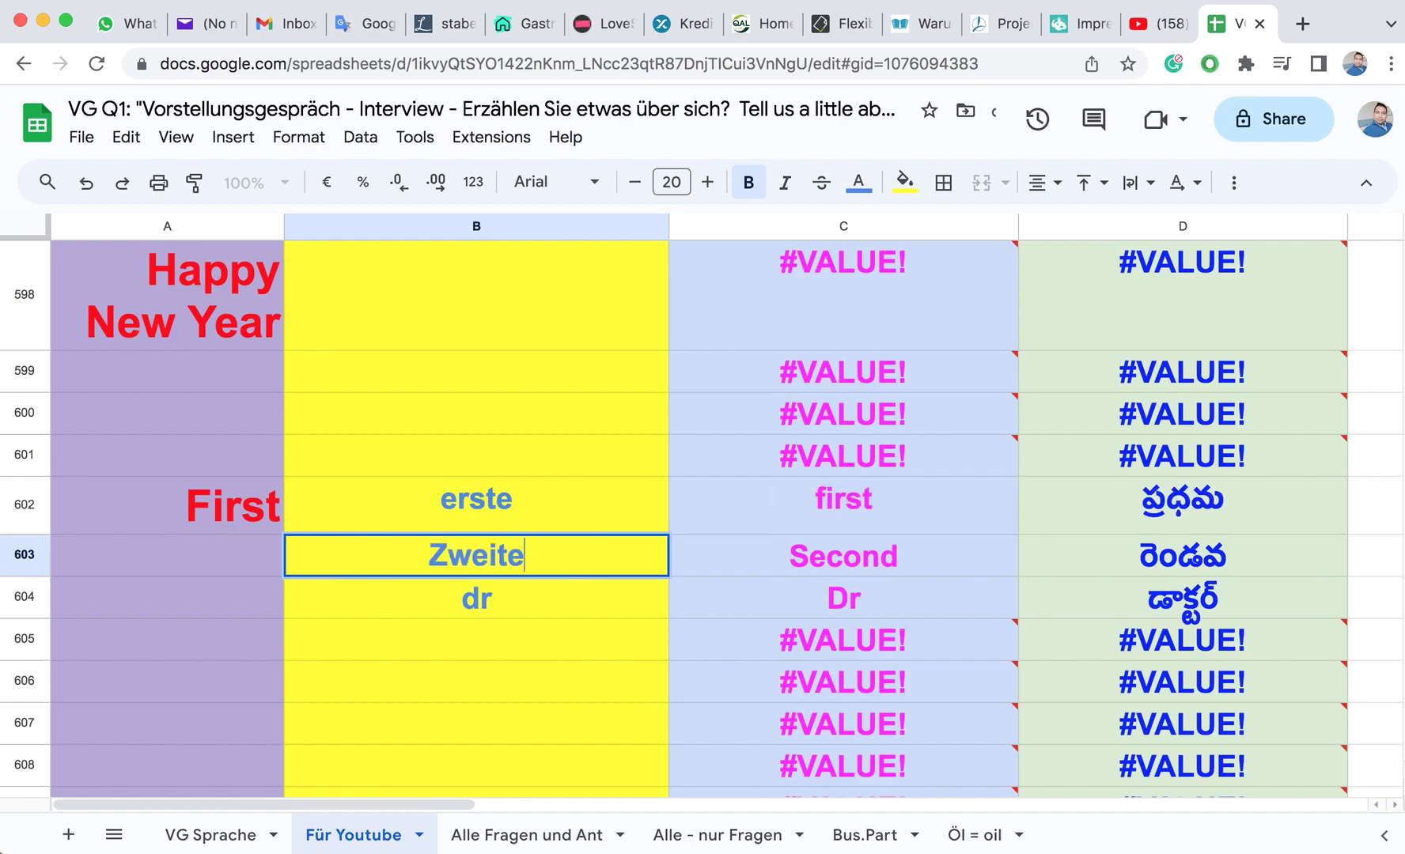
{"action": "left_click", "coordinate": [445, 552]}
{"action": "key", "text": "BackSpace"}
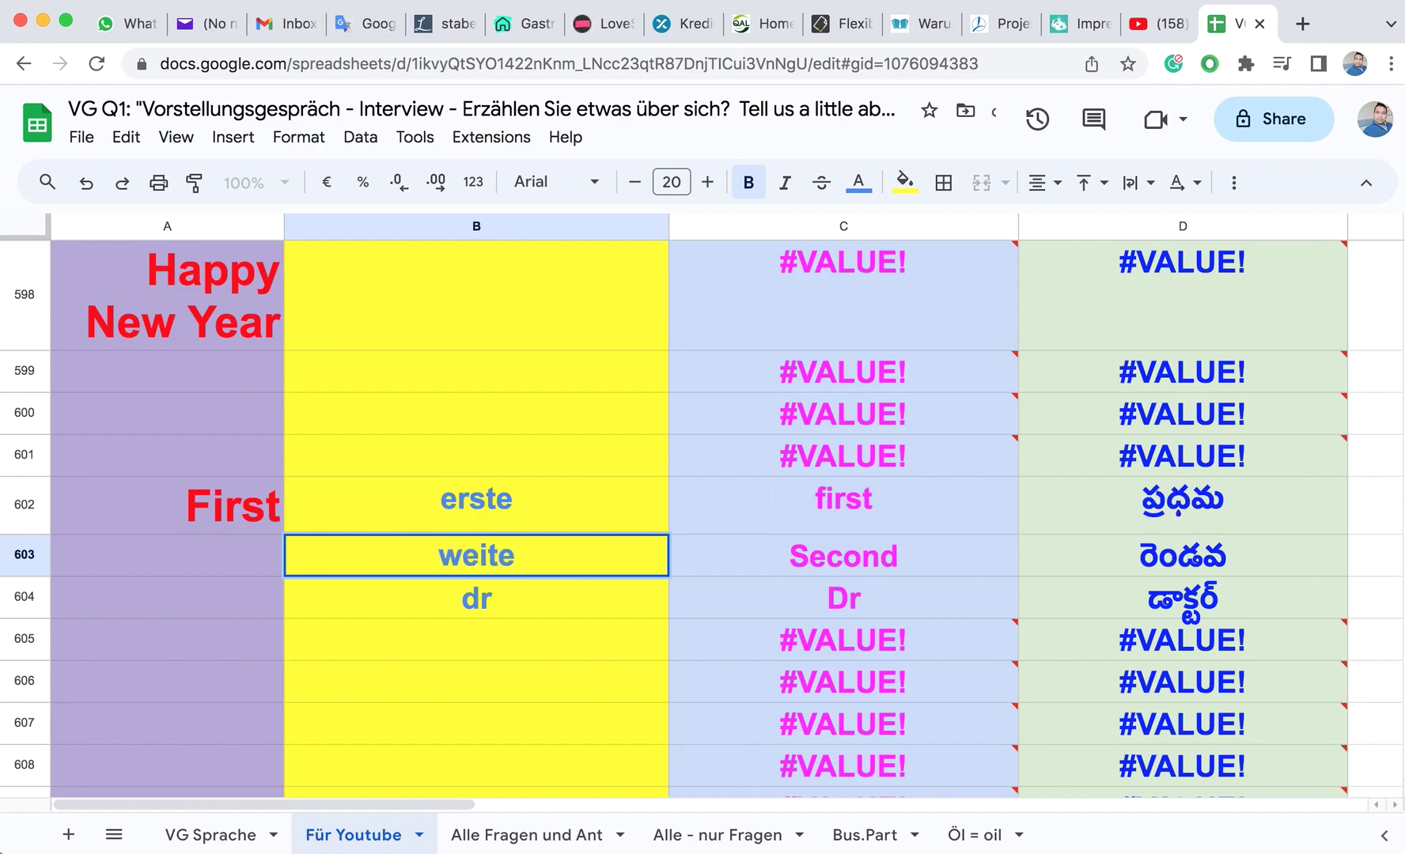
{"action": "type", "text": "z"}
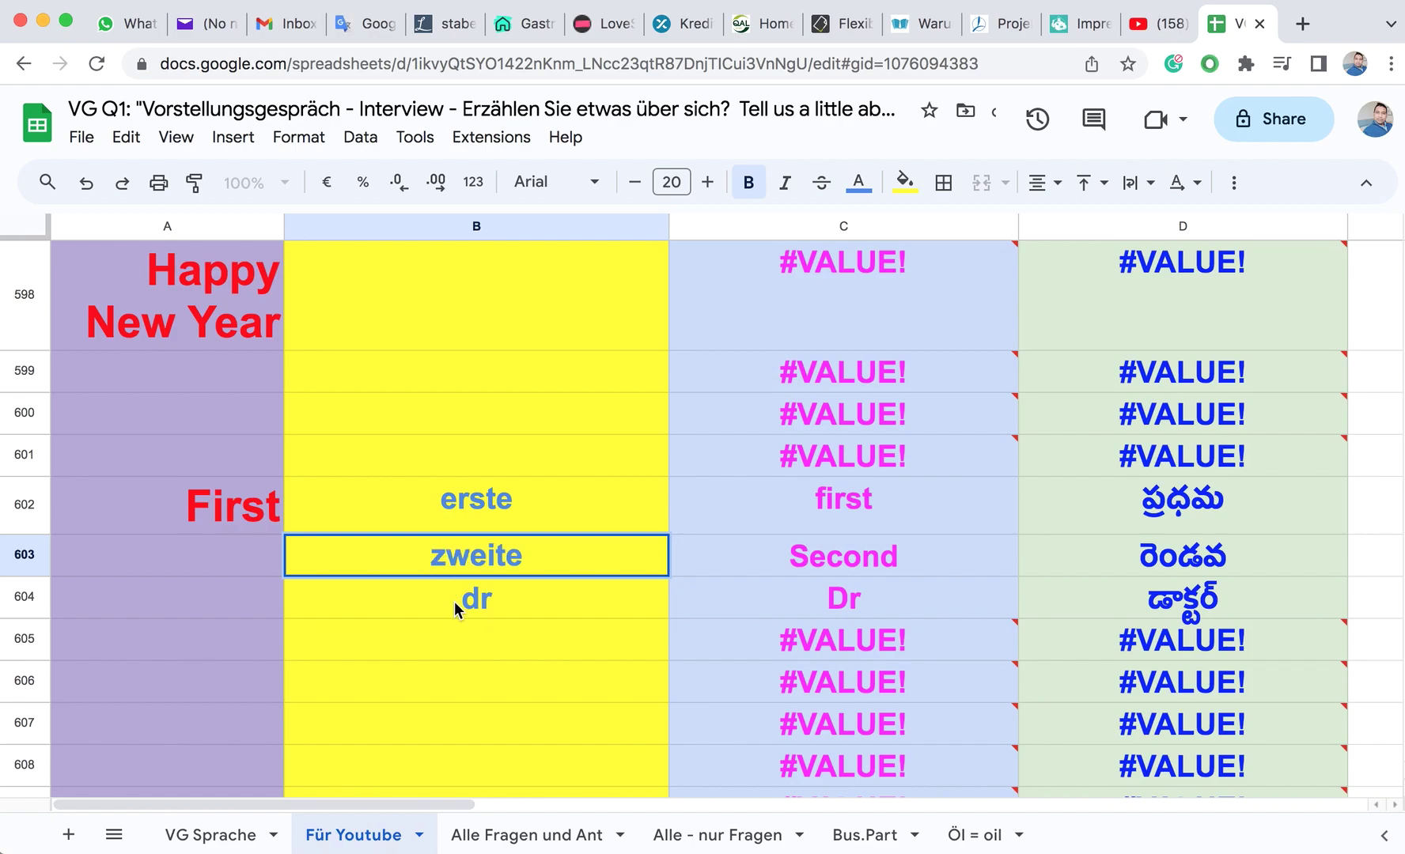
Step: Extend the "dr" entry in B604, below "zweite", to "drei"
{"action": "double_click", "coordinate": [503, 600]}
{"action": "type", "text": "ei"}
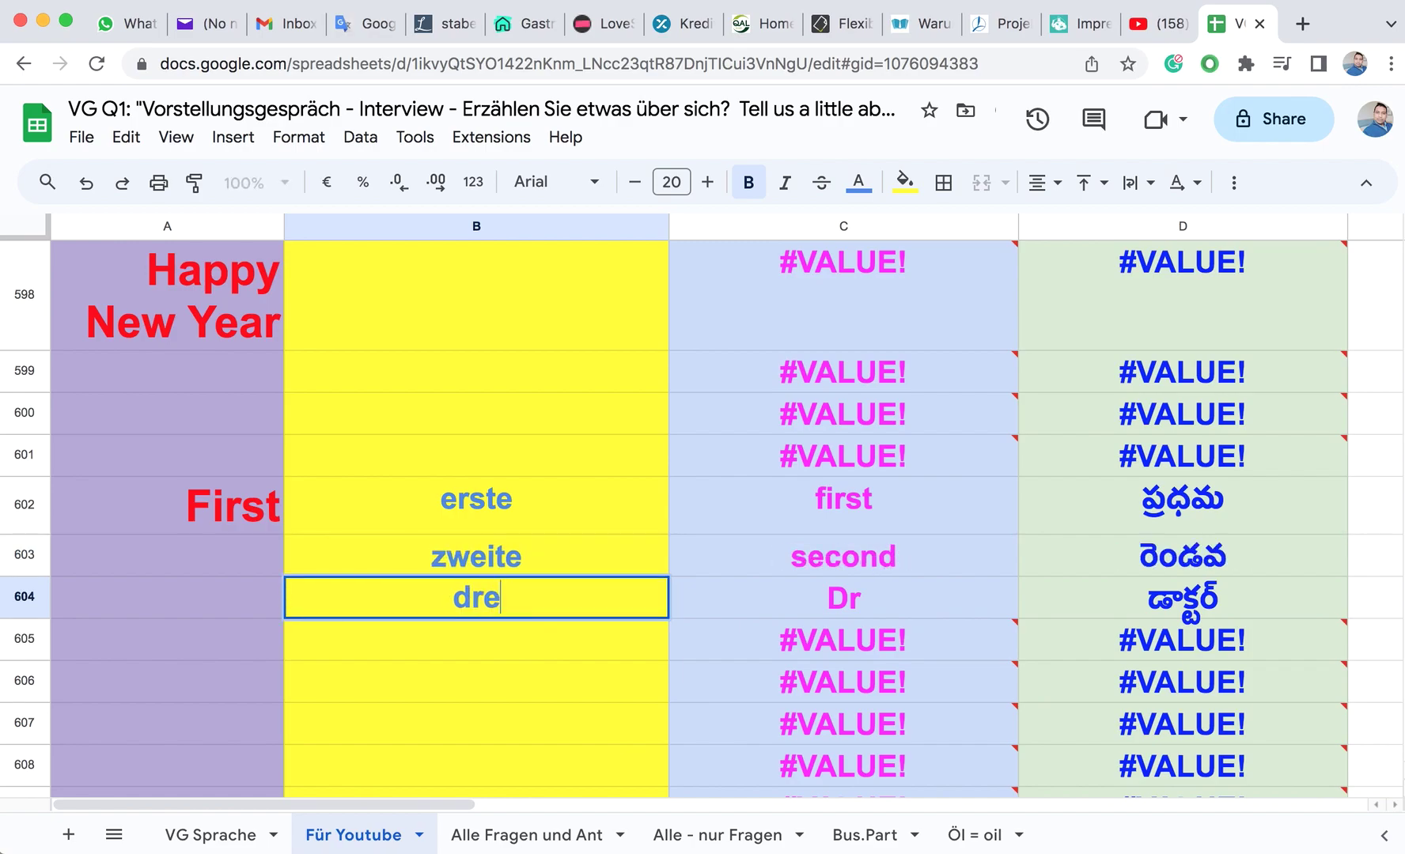
{"action": "left_click", "coordinate": [495, 644]}
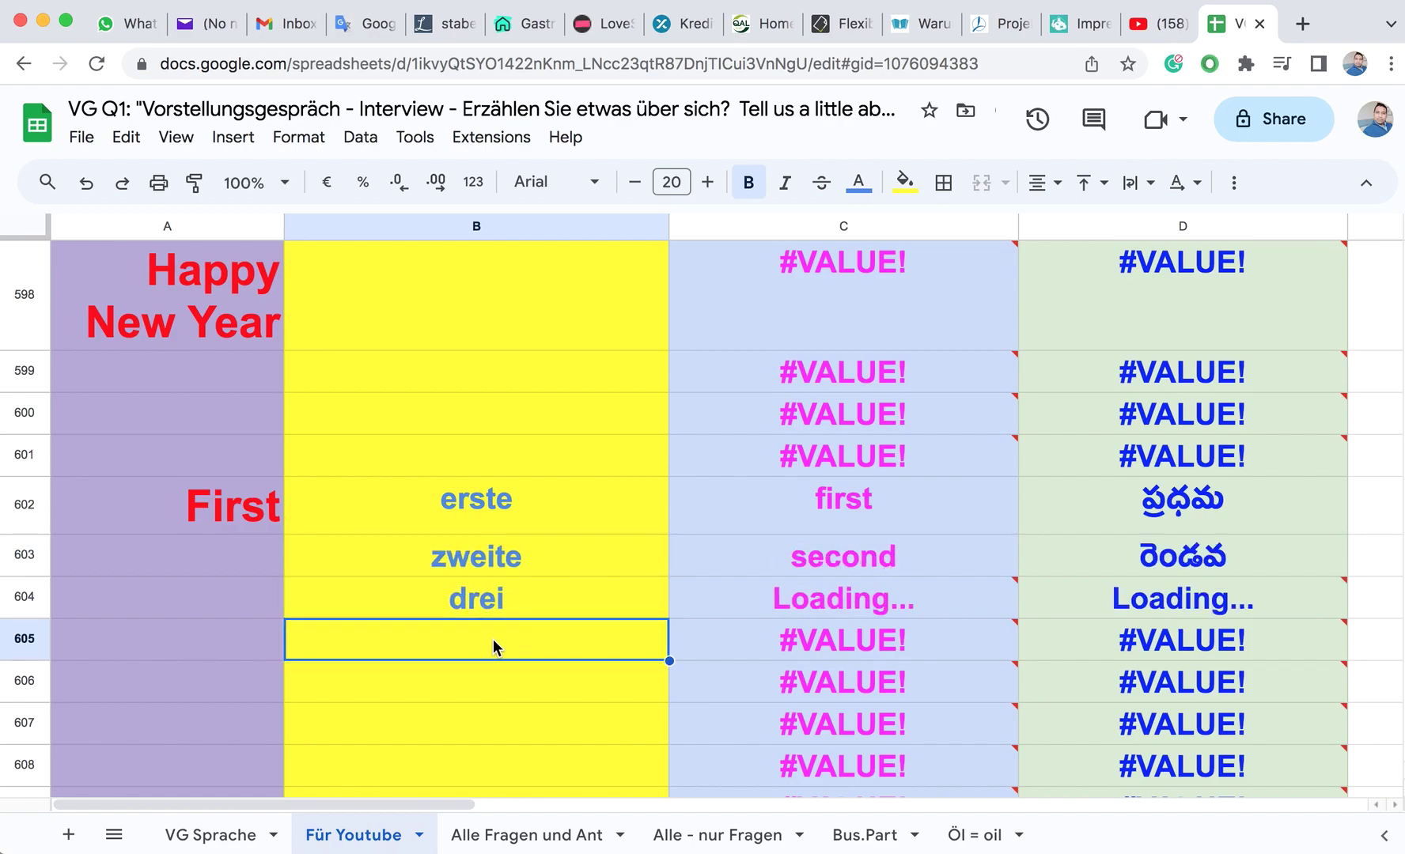
Step: Change the number word in B604 to the ordinal "dritte"
{"action": "double_click", "coordinate": [523, 606]}
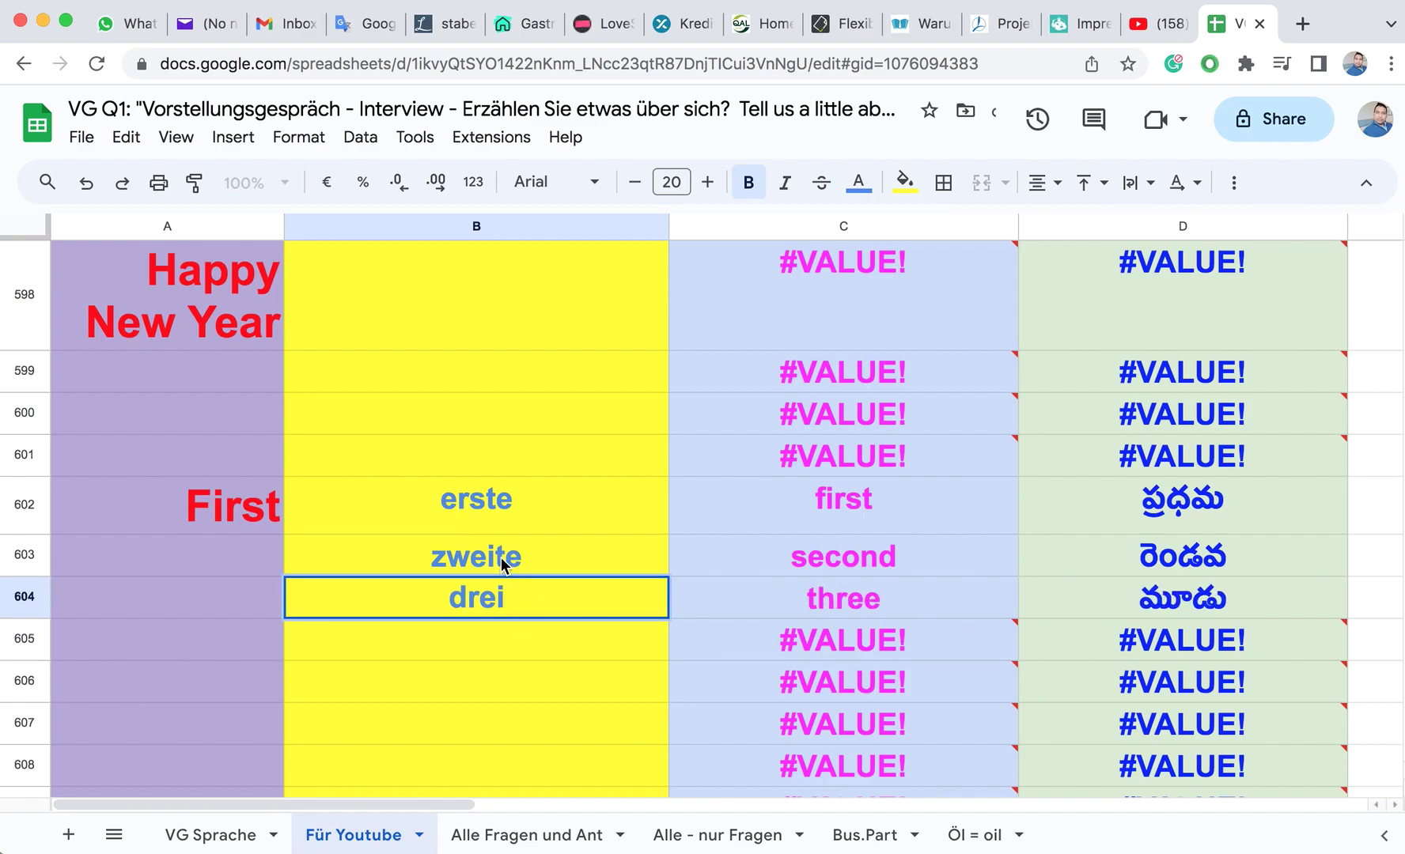
{"action": "left_click", "coordinate": [488, 602]}
{"action": "key", "text": "BackSpace"}
{"action": "type", "text": "tte"}
{"action": "key", "text": "Return"}
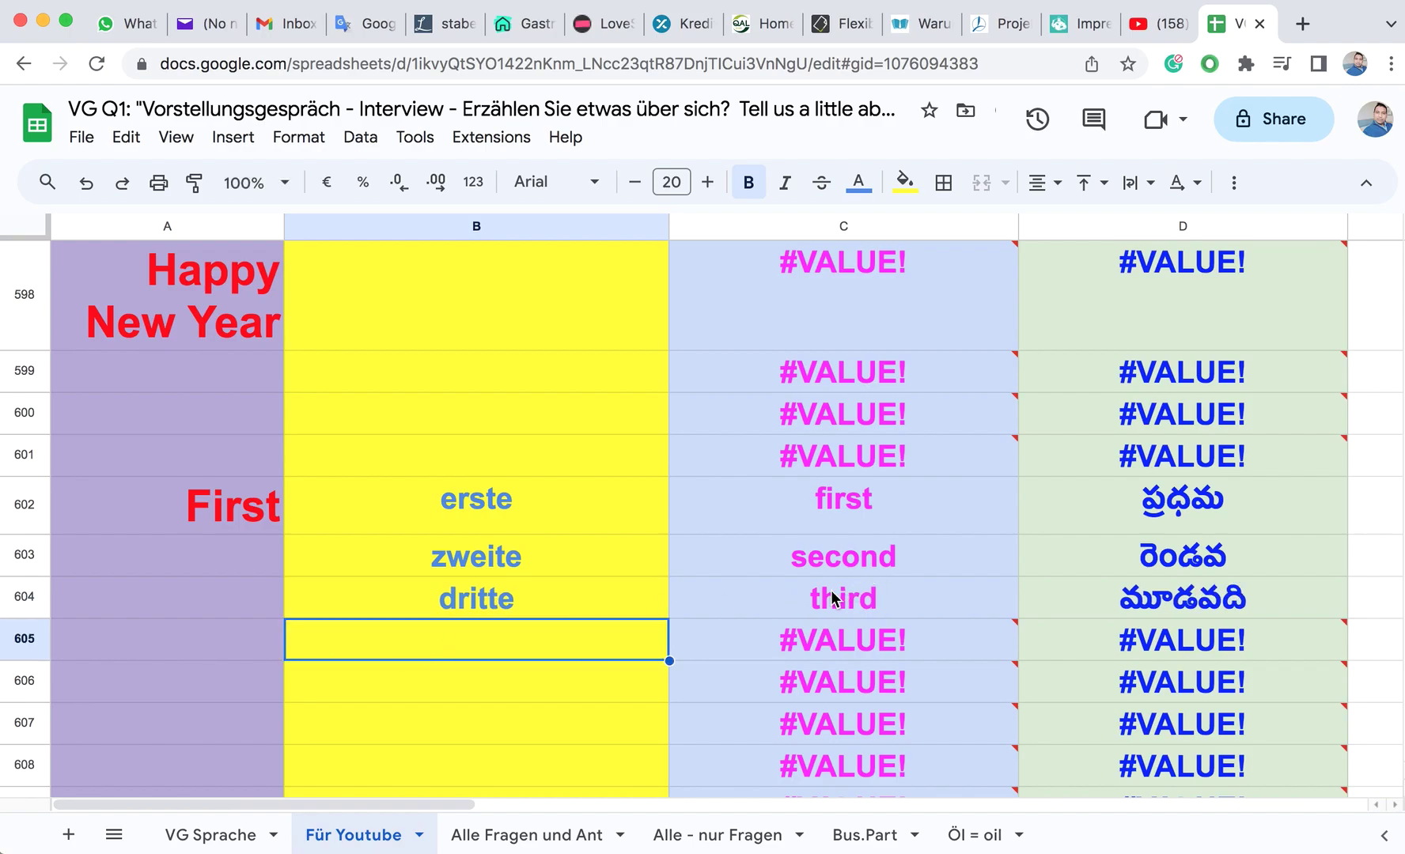
Step: Compare the German ordinals in B602:B604 with their English translations in C602:C604
{"action": "left_click_drag", "start_coordinate": [536, 510], "coordinate": [529, 599]}
{"action": "left_click_drag", "start_coordinate": [930, 489], "coordinate": [901, 595]}
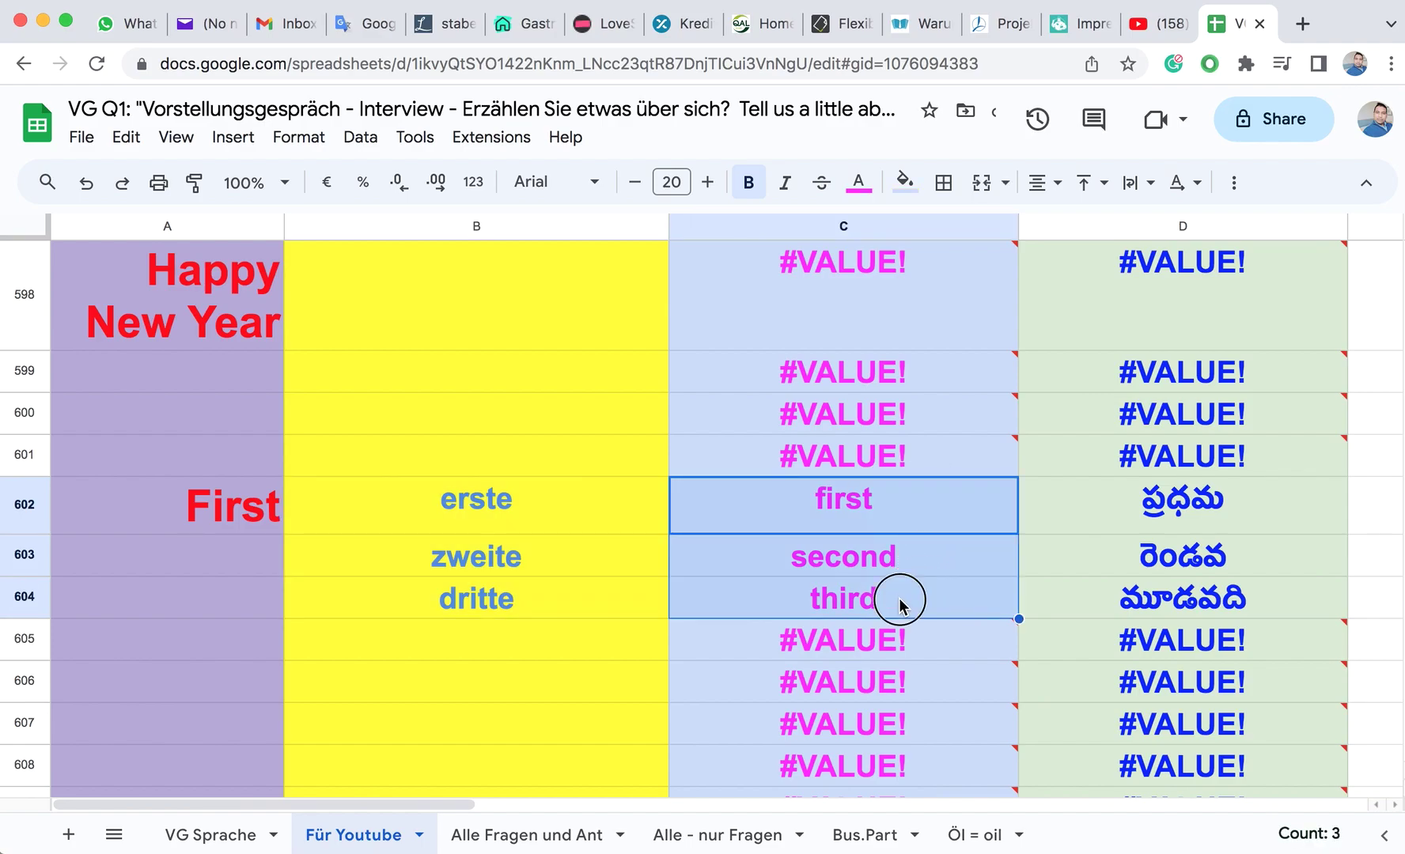
{"action": "left_click", "coordinate": [902, 595]}
{"action": "left_click", "coordinate": [503, 611]}
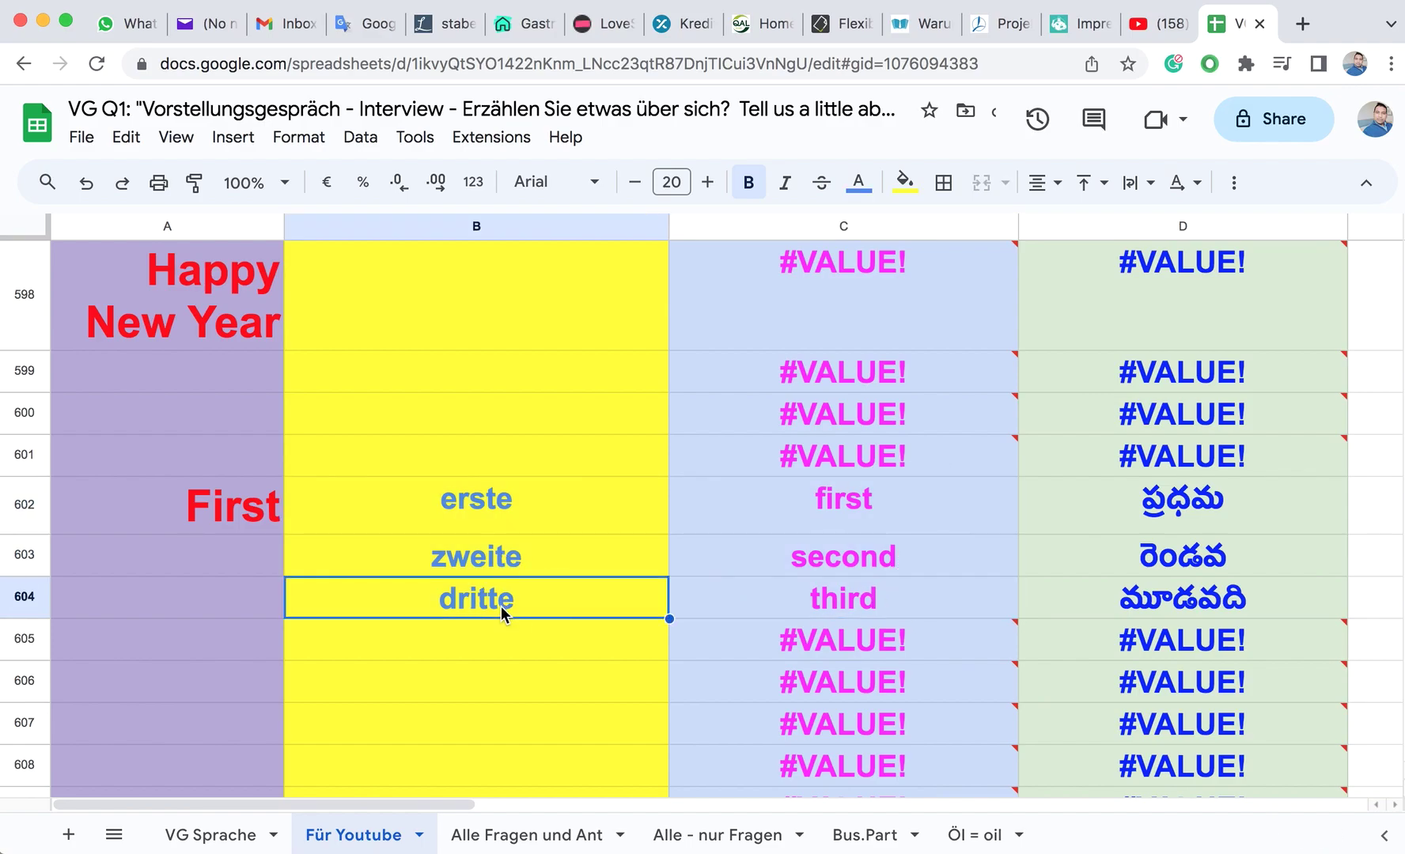
Step: Examine the date in B583 and the ordinal in B584, including the month part of the date
{"action": "scroll", "coordinate": [501, 606], "scroll_direction": "up", "scroll_amount": 5}
{"action": "scroll", "coordinate": [500, 606], "scroll_direction": "right", "scroll_amount": 3}
{"action": "scroll", "coordinate": [504, 605], "scroll_direction": "left", "scroll_amount": 3}
{"action": "scroll", "coordinate": [503, 604], "scroll_direction": "up", "scroll_amount": 5}
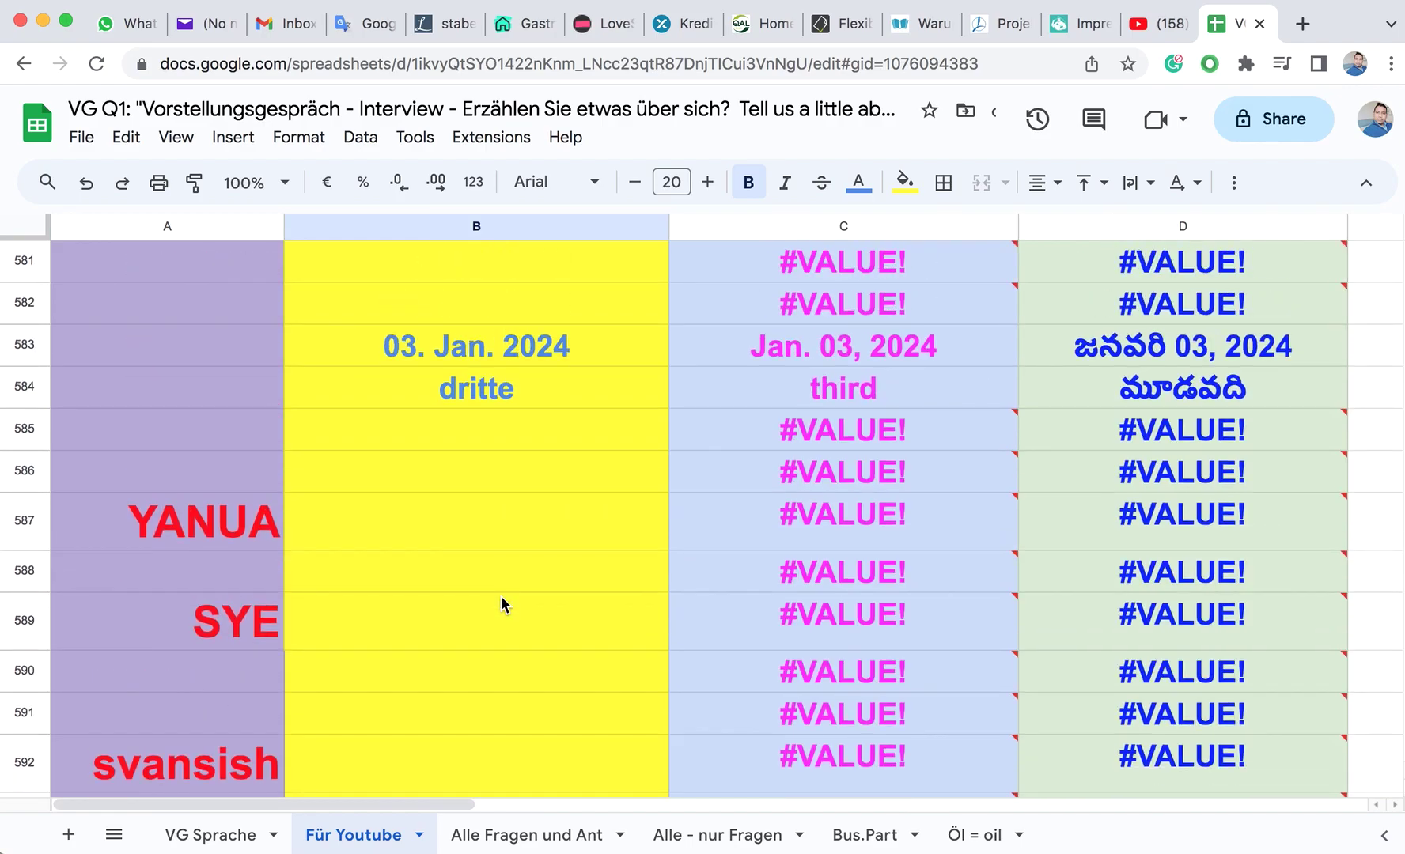
{"action": "left_click", "coordinate": [519, 395]}
{"action": "double_click", "coordinate": [521, 394]}
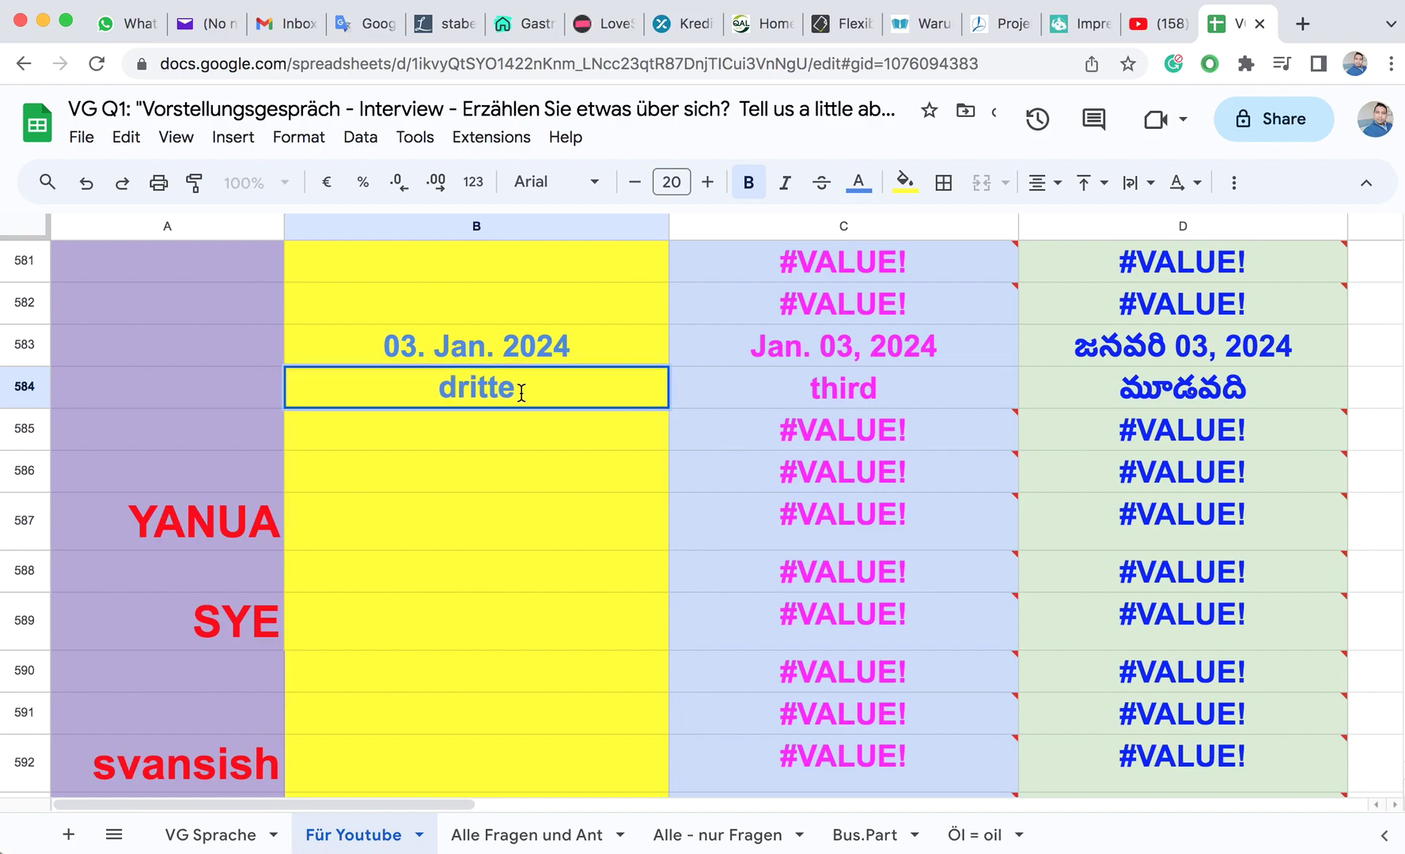
{"action": "key", "text": "Return"}
{"action": "double_click", "coordinate": [467, 349]}
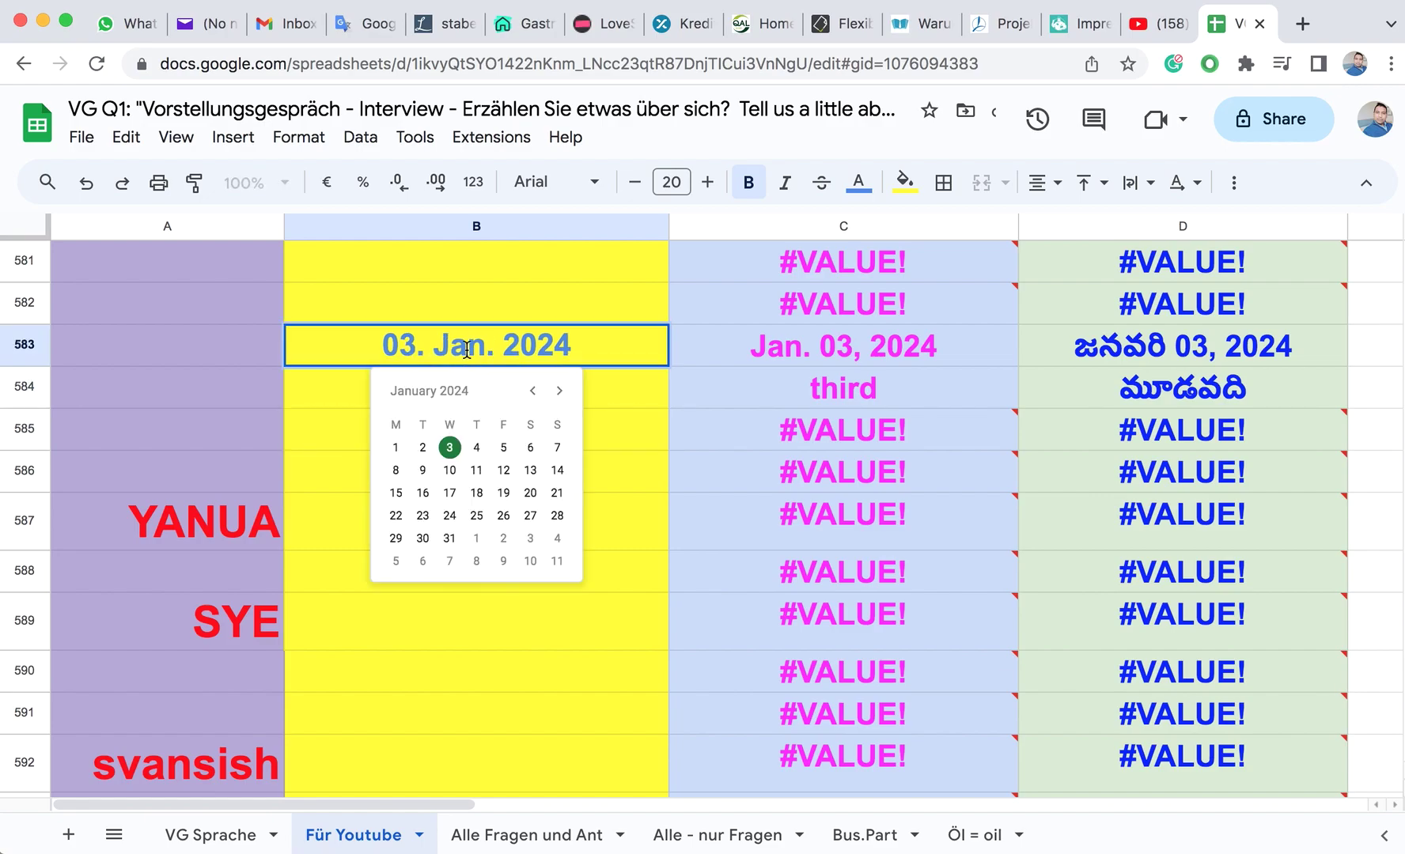
{"action": "triple_click", "coordinate": [460, 346]}
{"action": "double_click", "coordinate": [459, 346]}
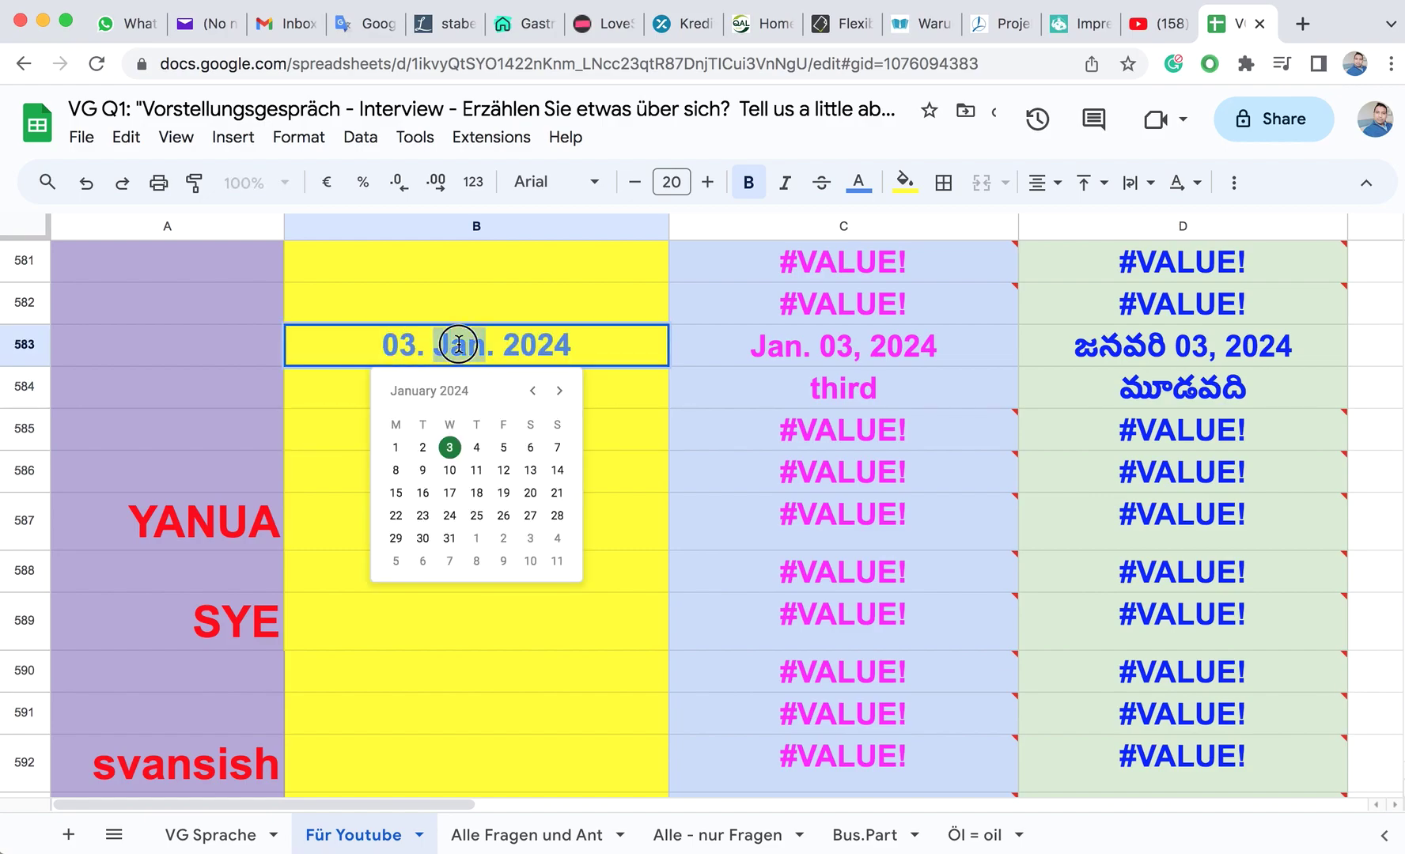
{"action": "left_click", "coordinate": [459, 346]}
{"action": "left_click", "coordinate": [279, 417]}
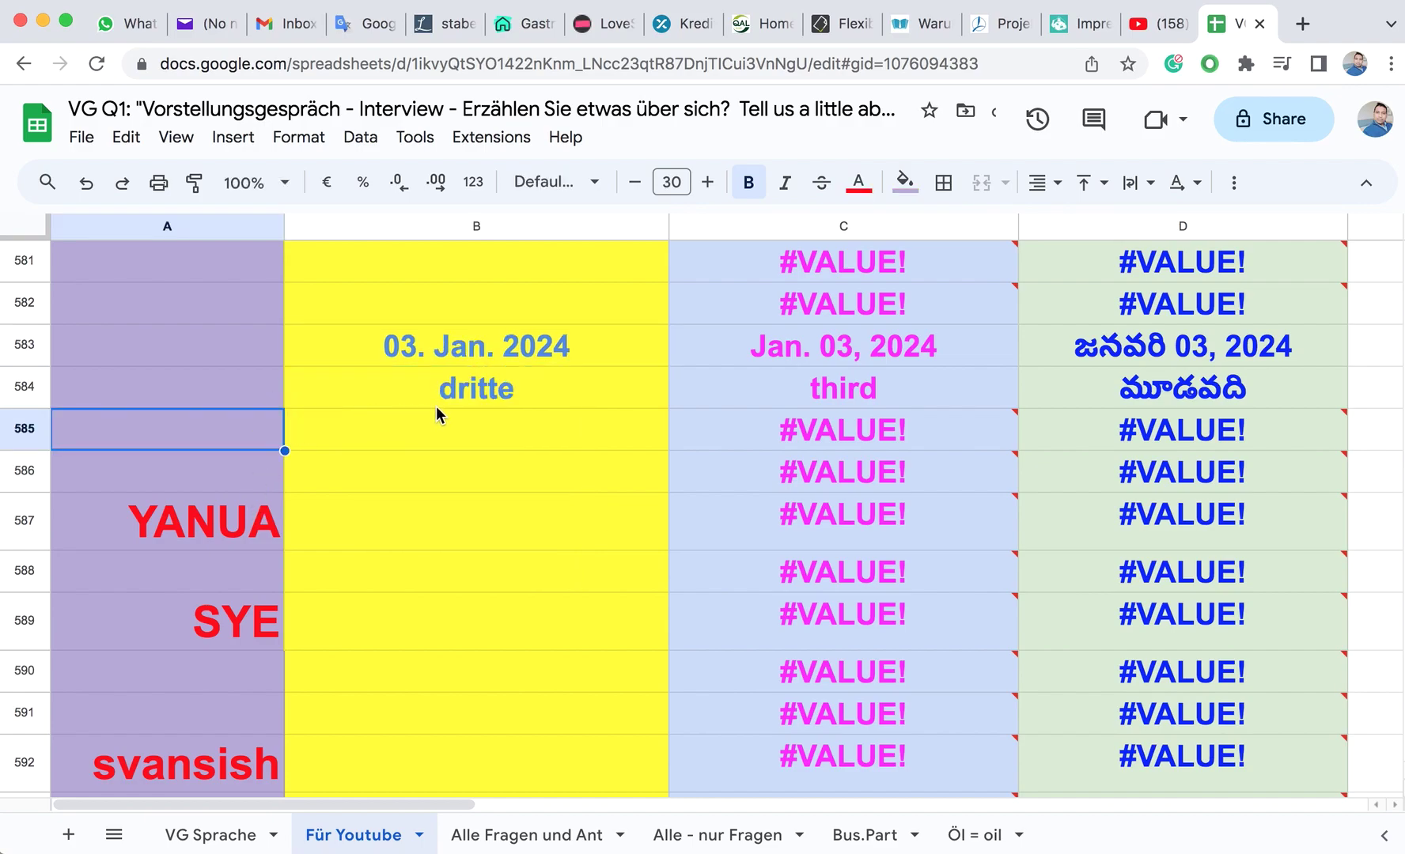
{"action": "left_click", "coordinate": [468, 437]}
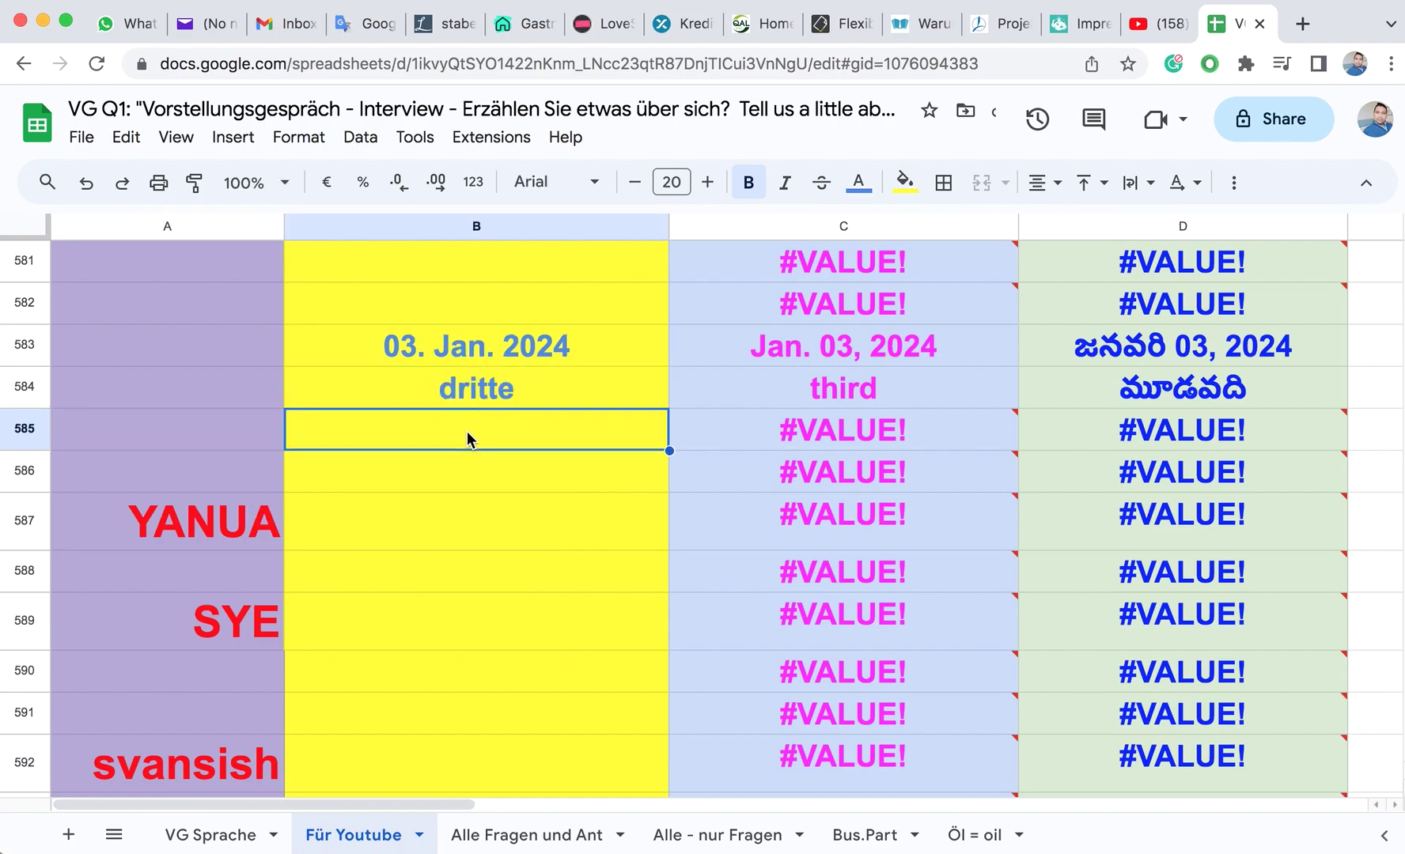
Step: Enter "Januar" in B587, beside the "YANUA" pronunciation label
{"action": "left_click", "coordinate": [235, 517]}
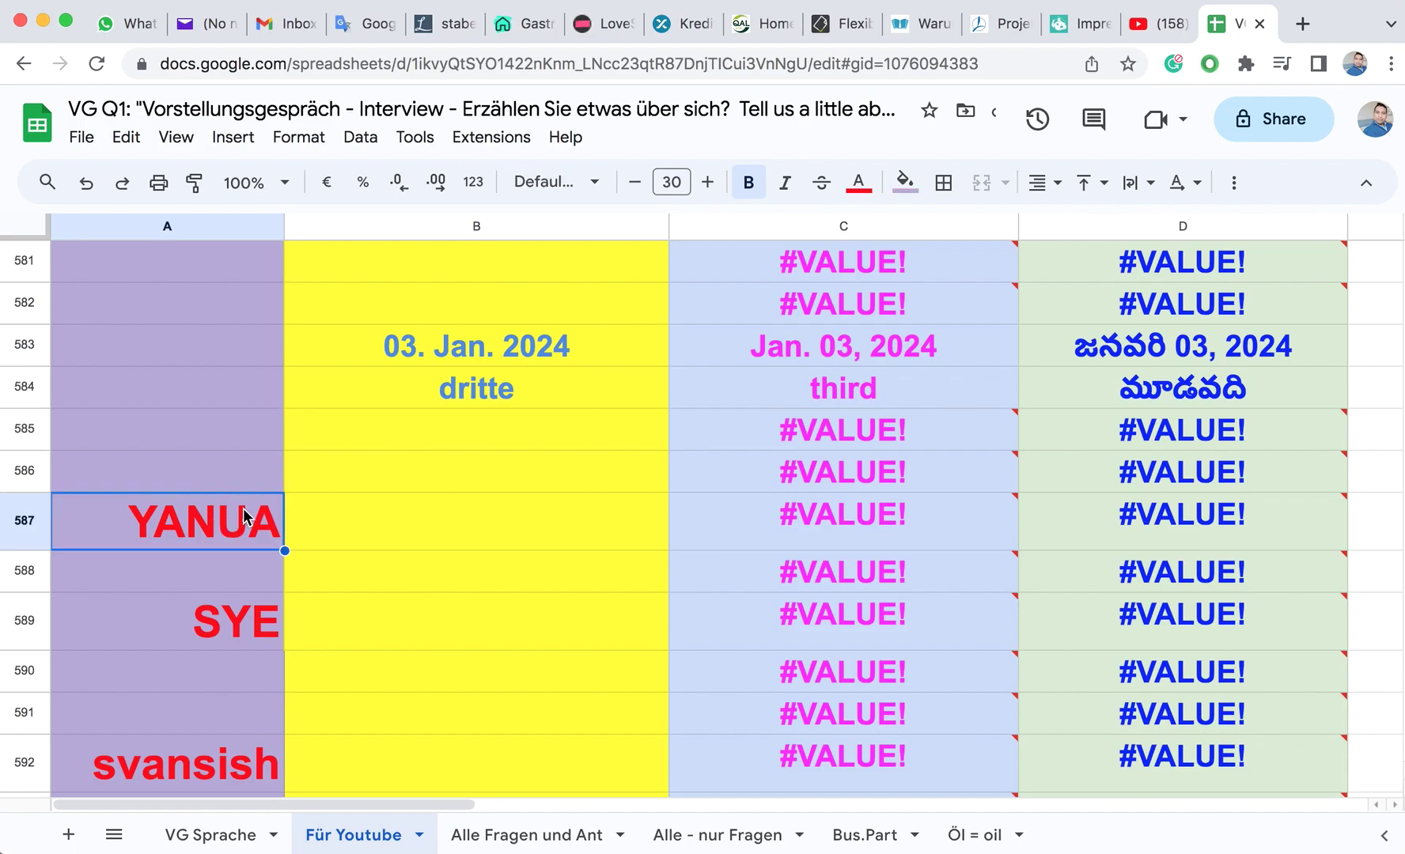
{"action": "left_click", "coordinate": [397, 516]}
{"action": "type", "text": "Ja nu "}
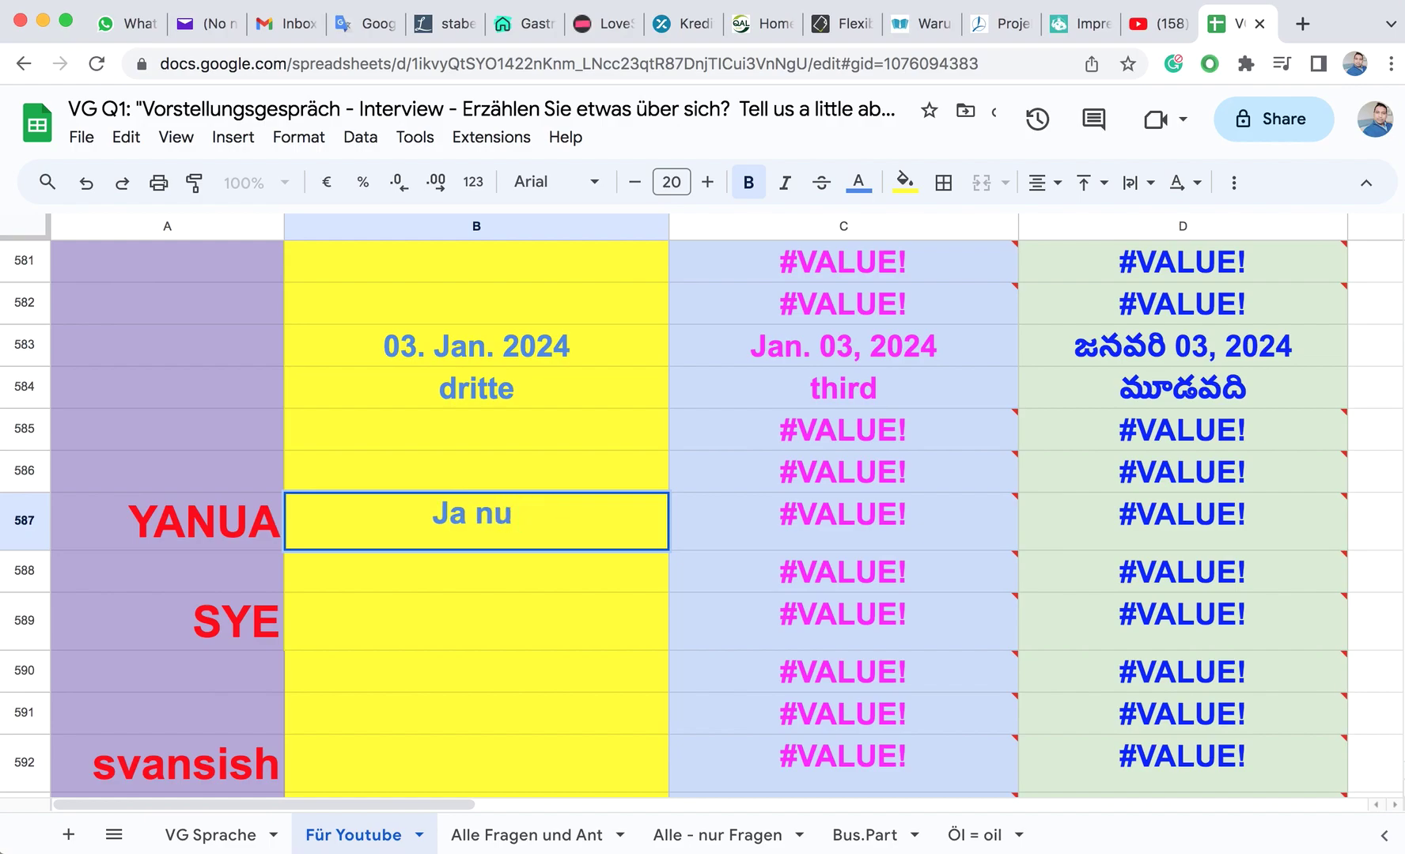
{"action": "type", "text": "ar"}
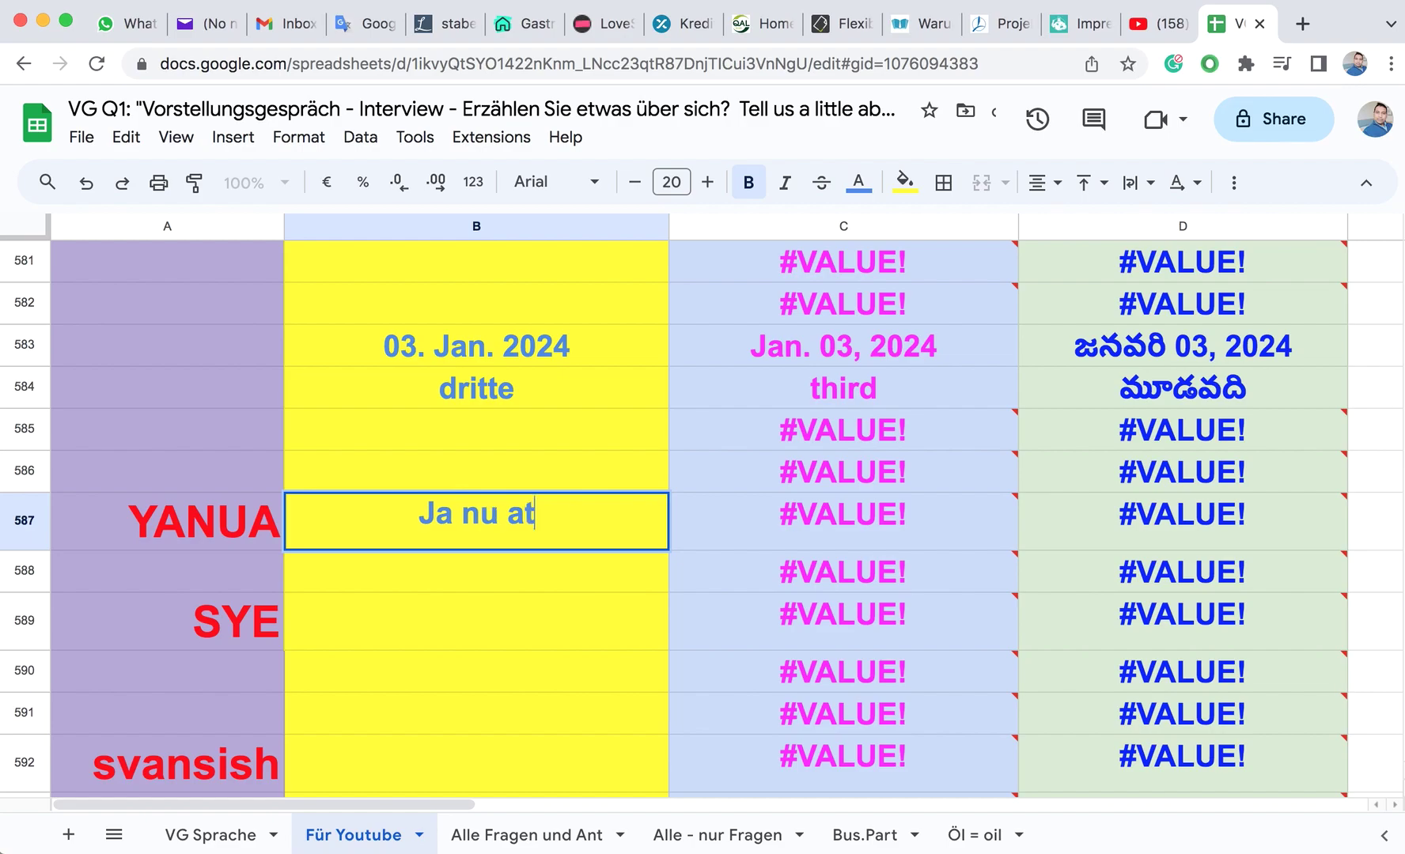
{"action": "left_click", "coordinate": [461, 520]}
{"action": "key", "text": "BackSpace"}
{"action": "key", "text": "Right"}
{"action": "key", "text": "Right"}
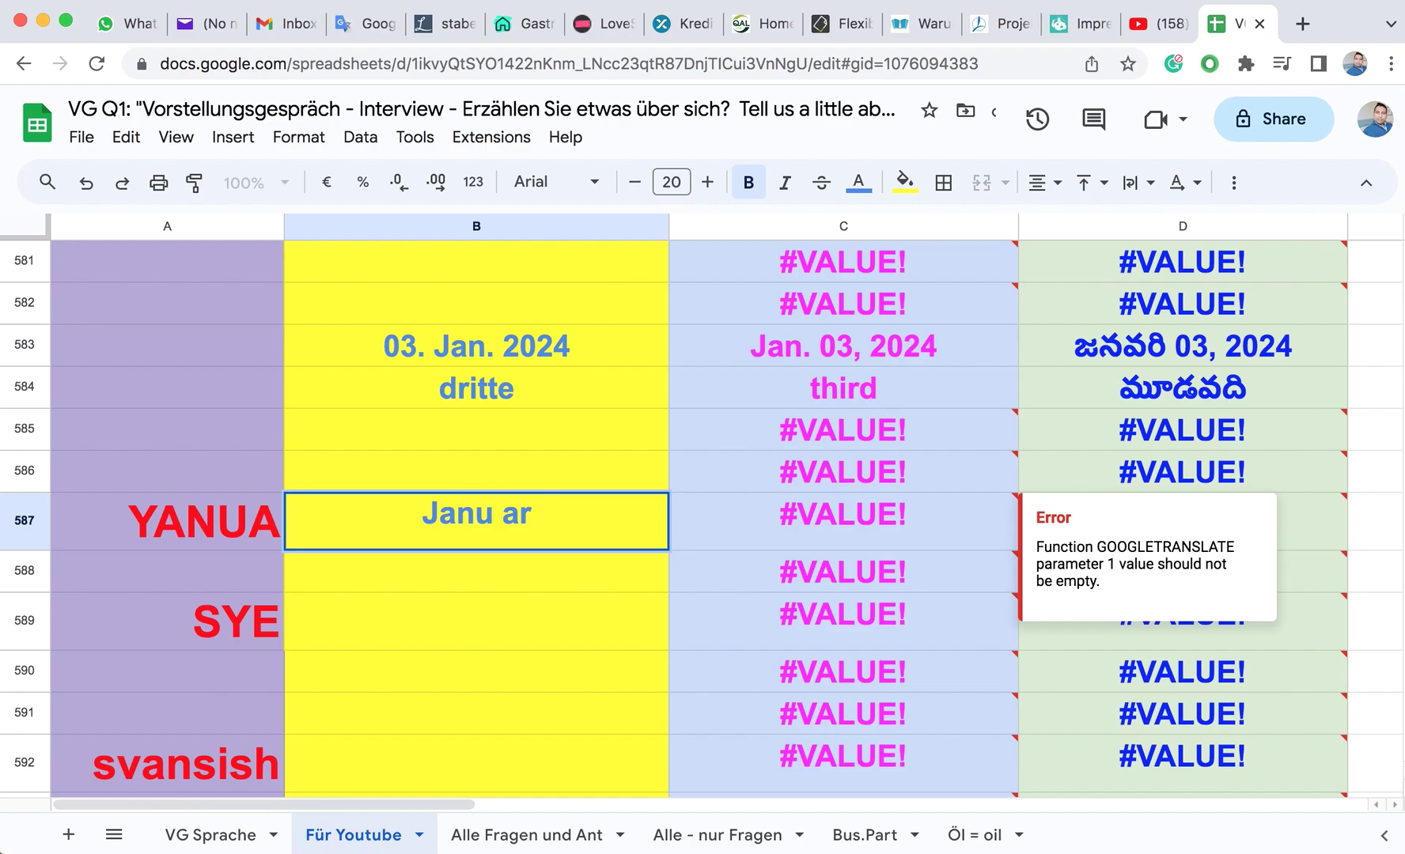
{"action": "key", "text": "Delete"}
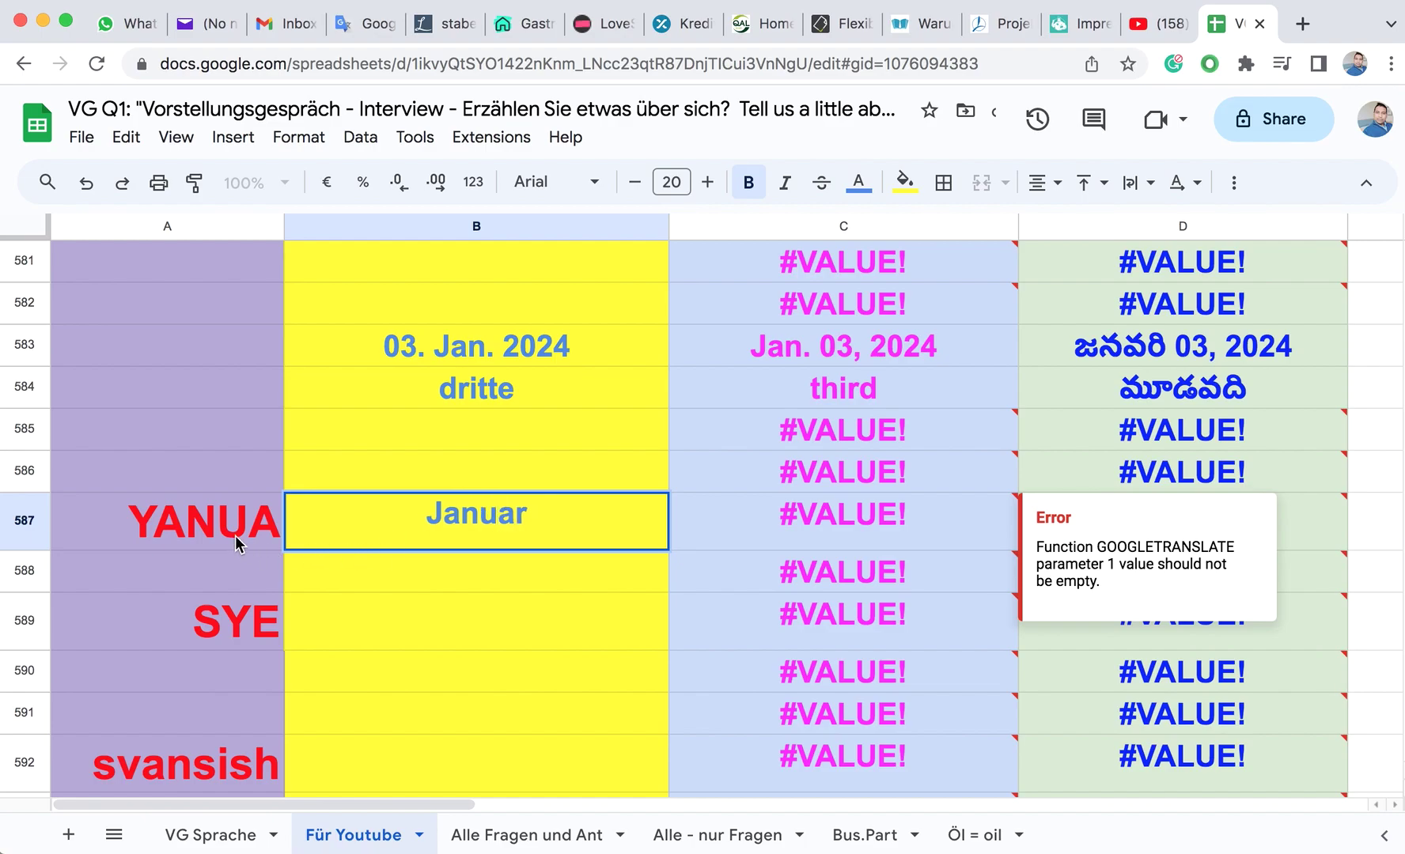
Step: Change the pronunciation label in A587, beside "Januar", to "YANUWA"
{"action": "double_click", "coordinate": [258, 510]}
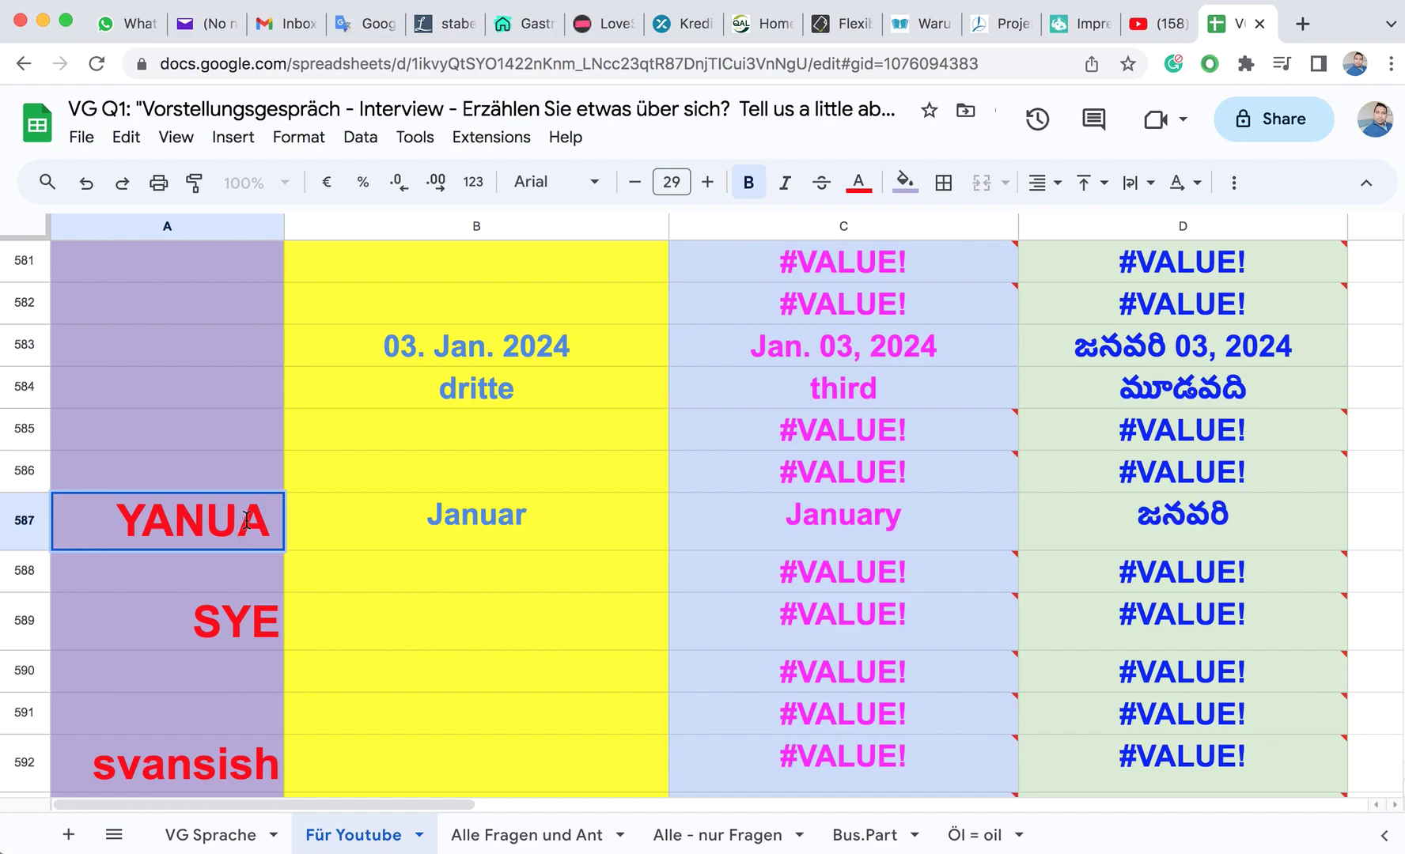
{"action": "key", "text": "Left"}
{"action": "type", "text": "w"}
{"action": "key", "text": "BackSpace"}
{"action": "type", "text": "W"}
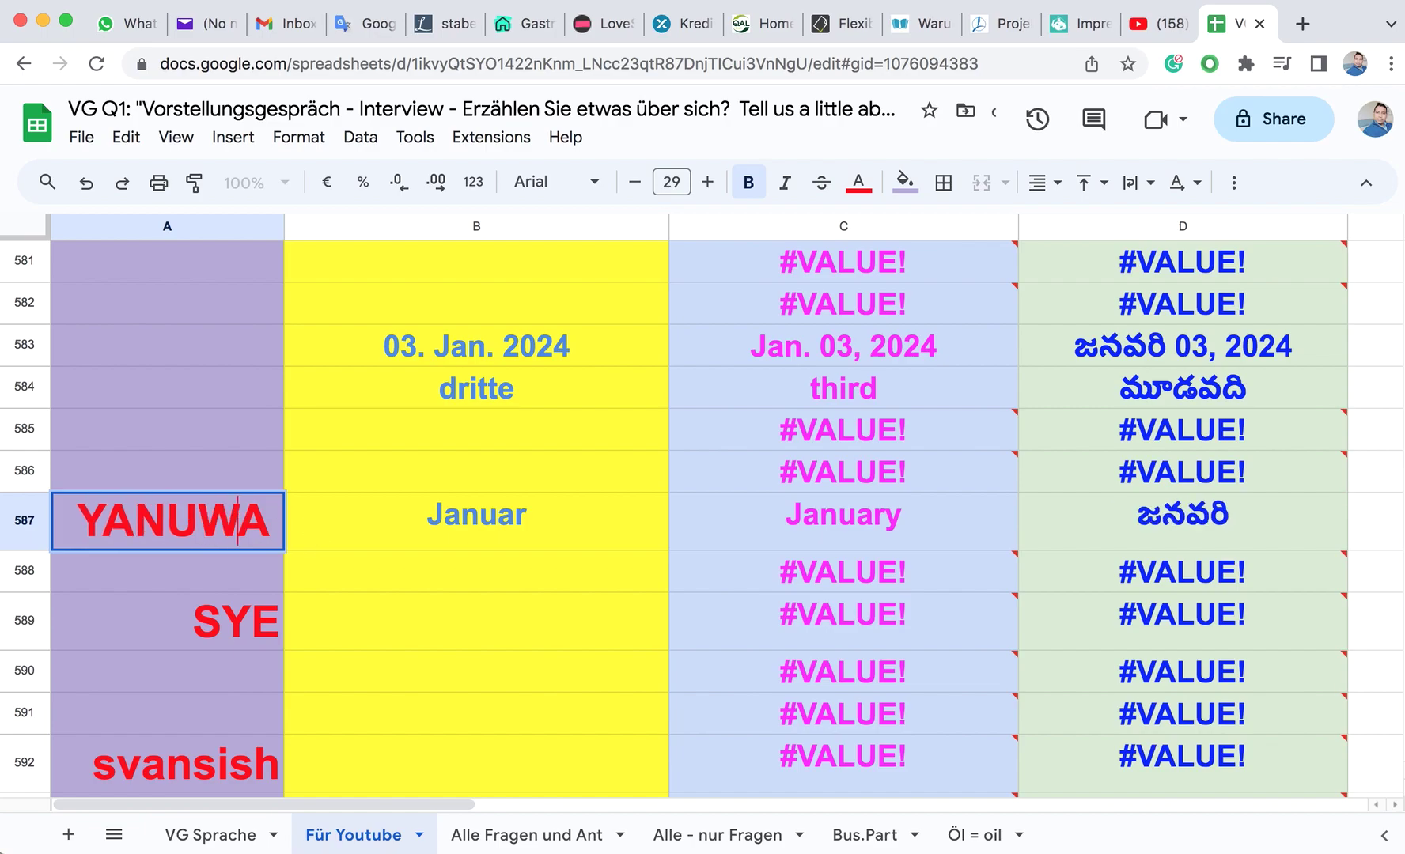
{"action": "left_click", "coordinate": [452, 582]}
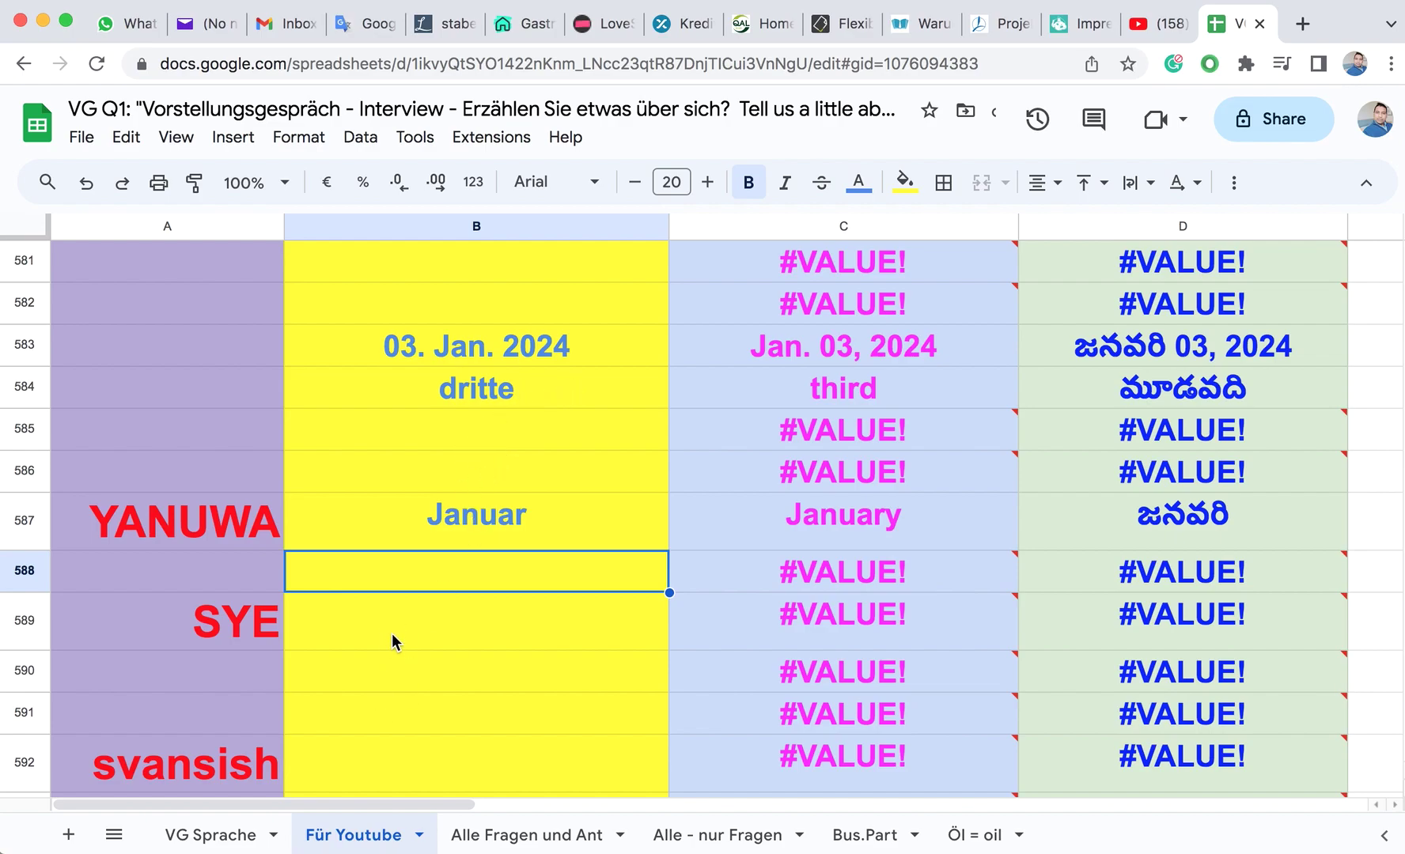
Step: Enter 2024 in B590 and "Zwei" in B591 directly below it
{"action": "left_click", "coordinate": [392, 683]}
{"action": "type", "text": "2024"}
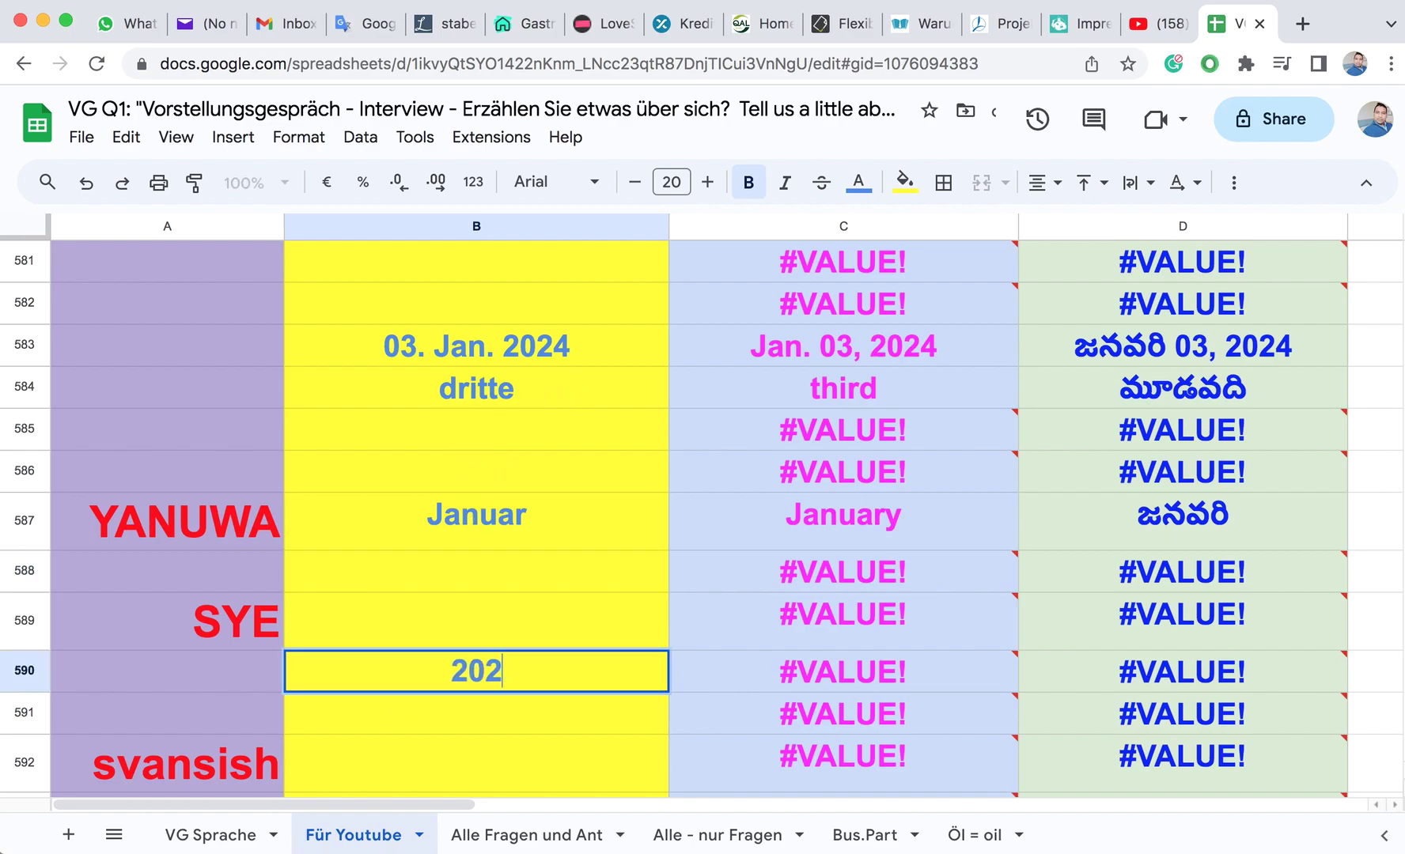
{"action": "left_click", "coordinate": [409, 715]}
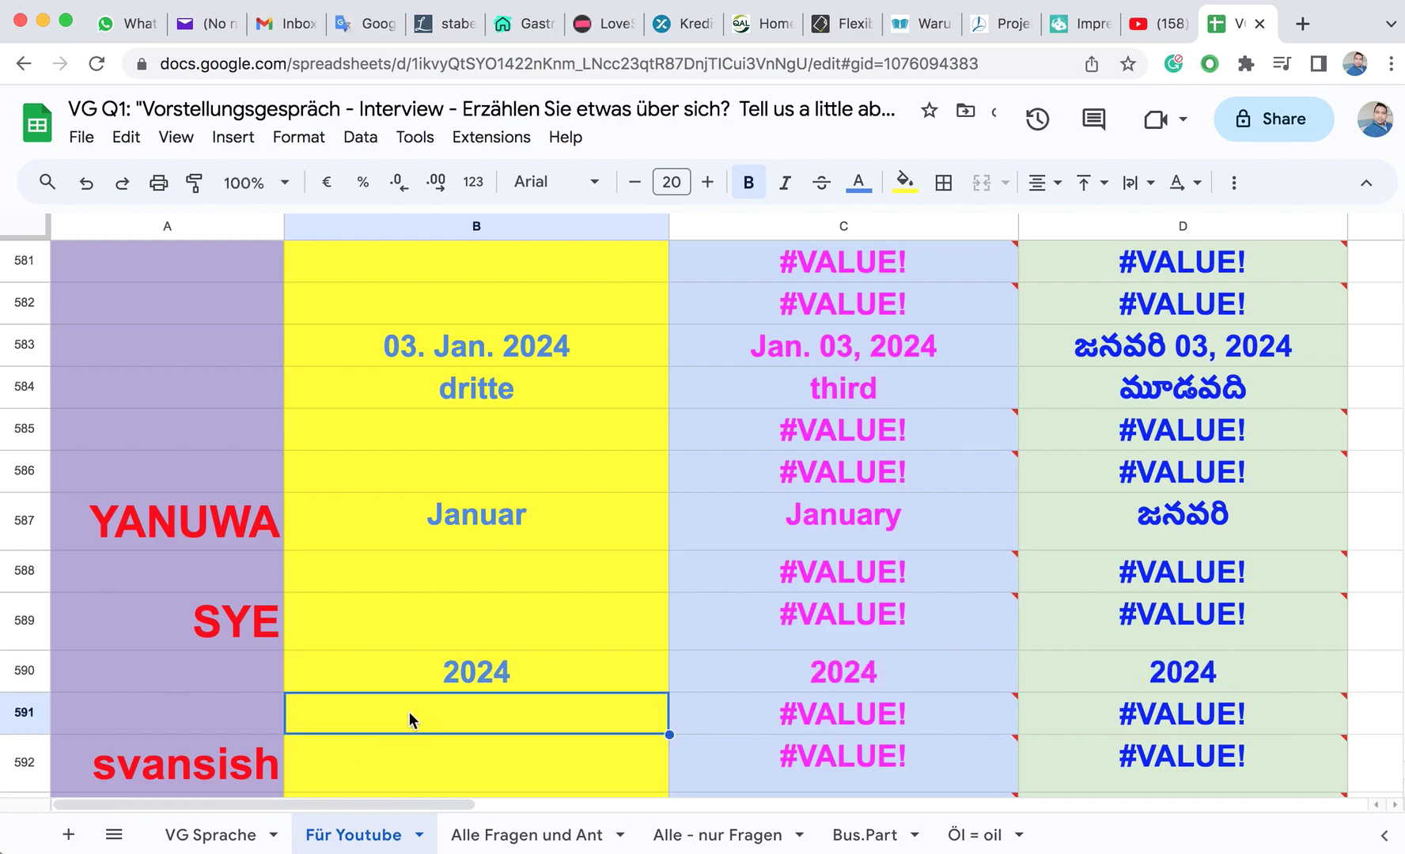
{"action": "type", "text": "Zwei"}
{"action": "left_click", "coordinate": [407, 761]}
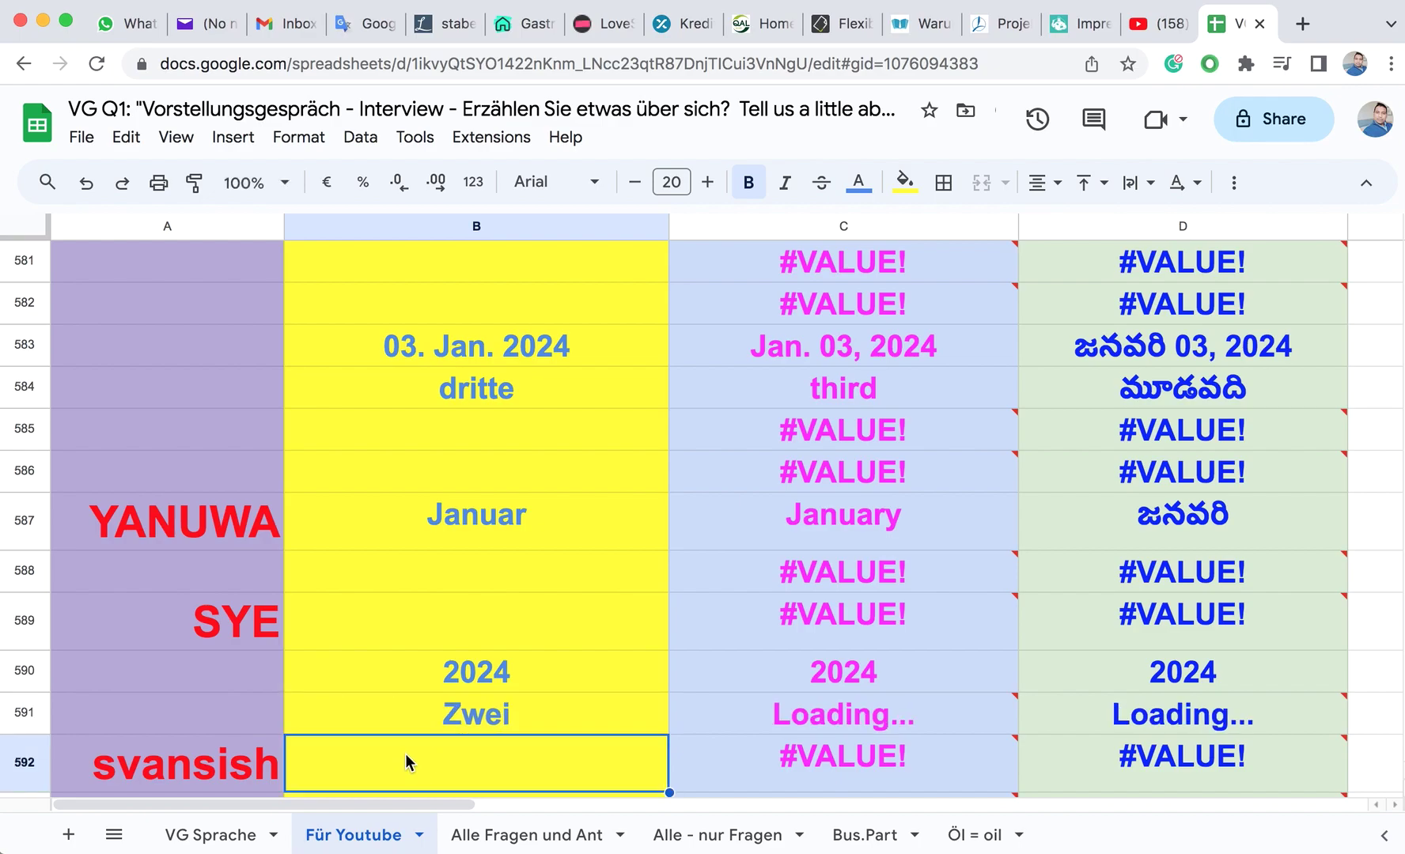
Step: Try to move the "svansish" label from A592 down to A593 by cutting and pasting it
{"action": "scroll", "coordinate": [470, 711], "scroll_direction": "down", "scroll_amount": 1}
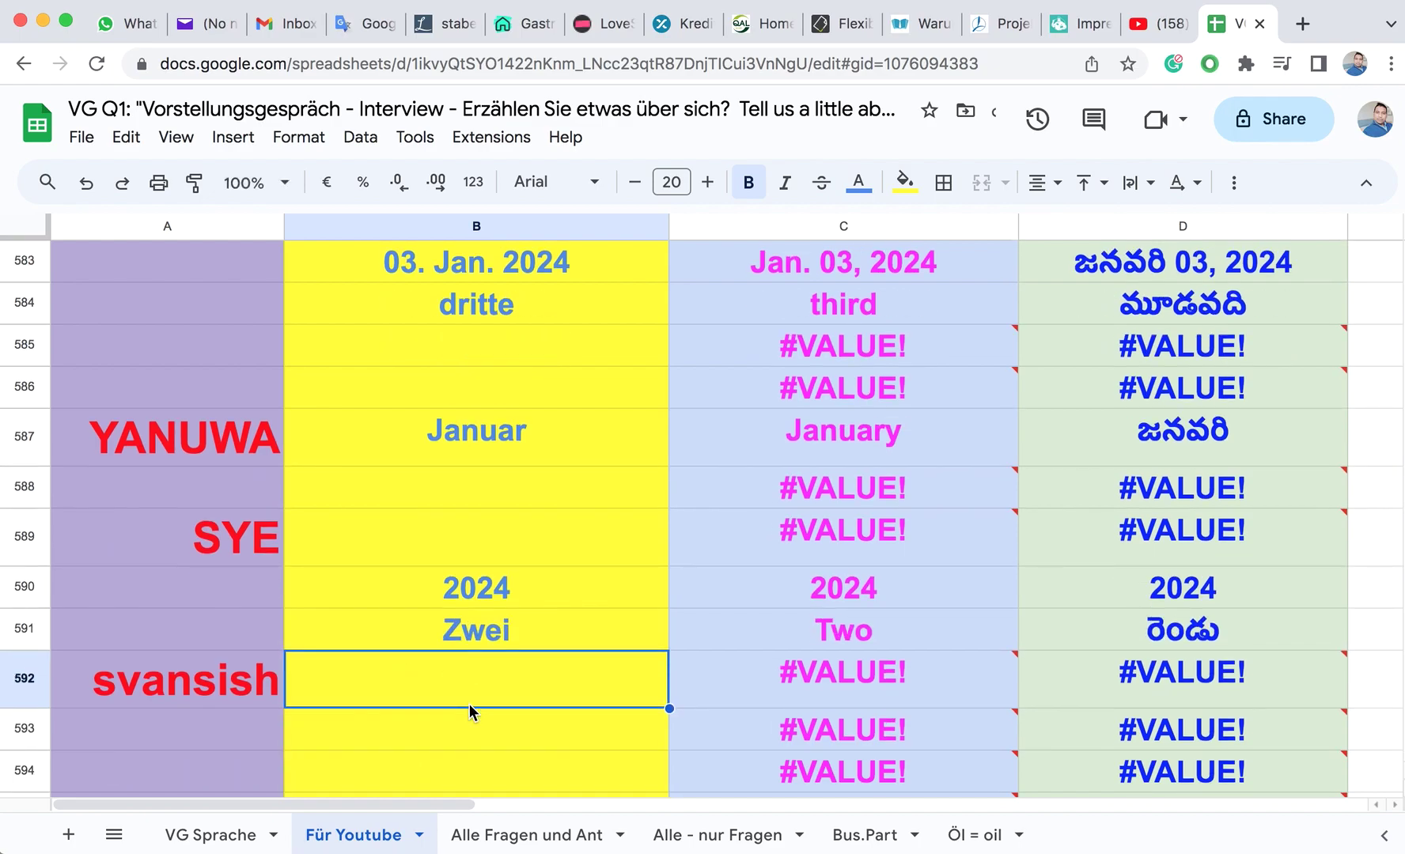
{"action": "left_click", "coordinate": [212, 690]}
{"action": "key", "text": "ctrl+x"}
{"action": "left_click", "coordinate": [176, 737]}
{"action": "key", "text": "ctrl+v"}
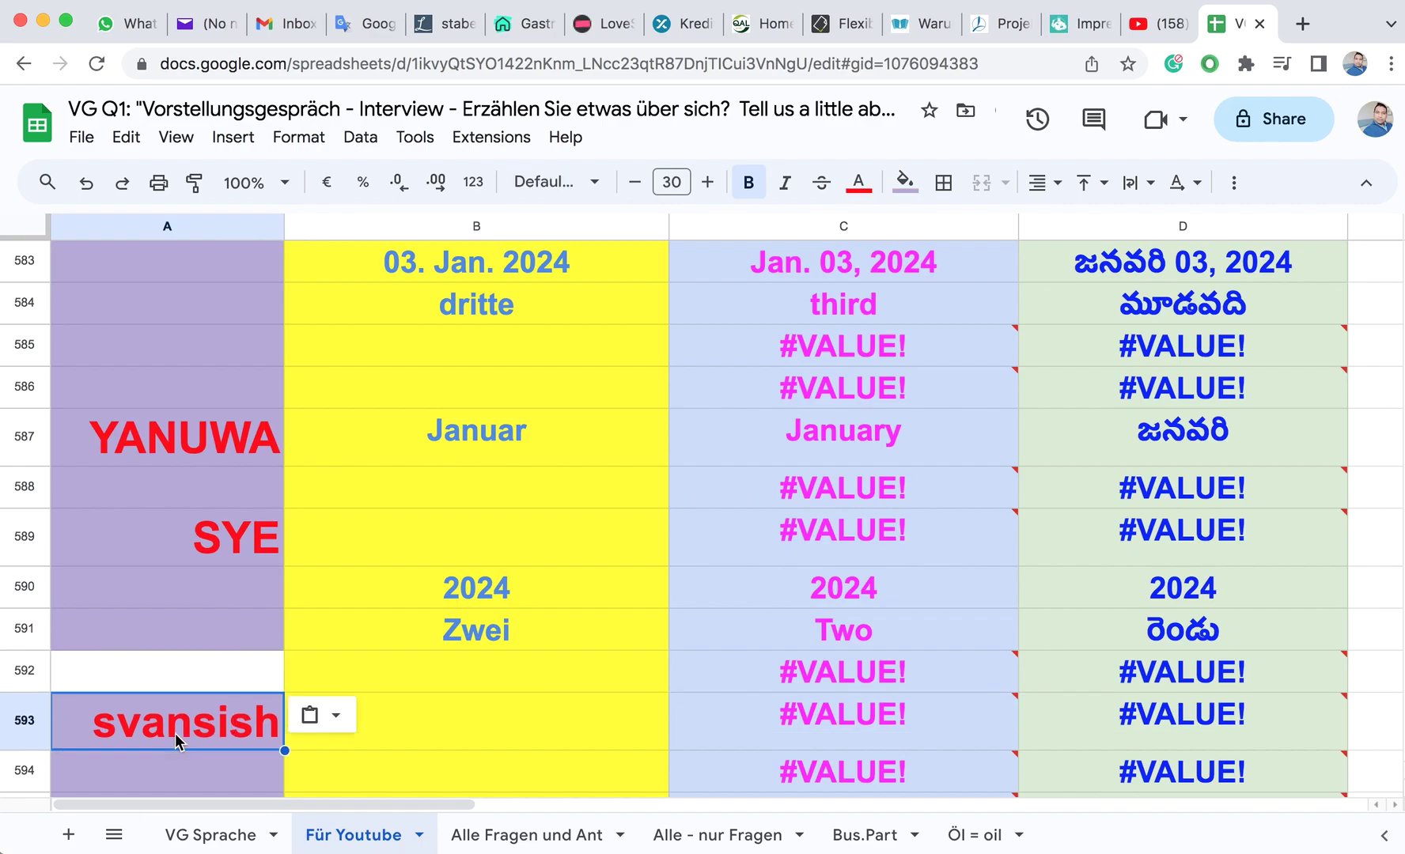
{"action": "key", "text": "ctrl+z"}
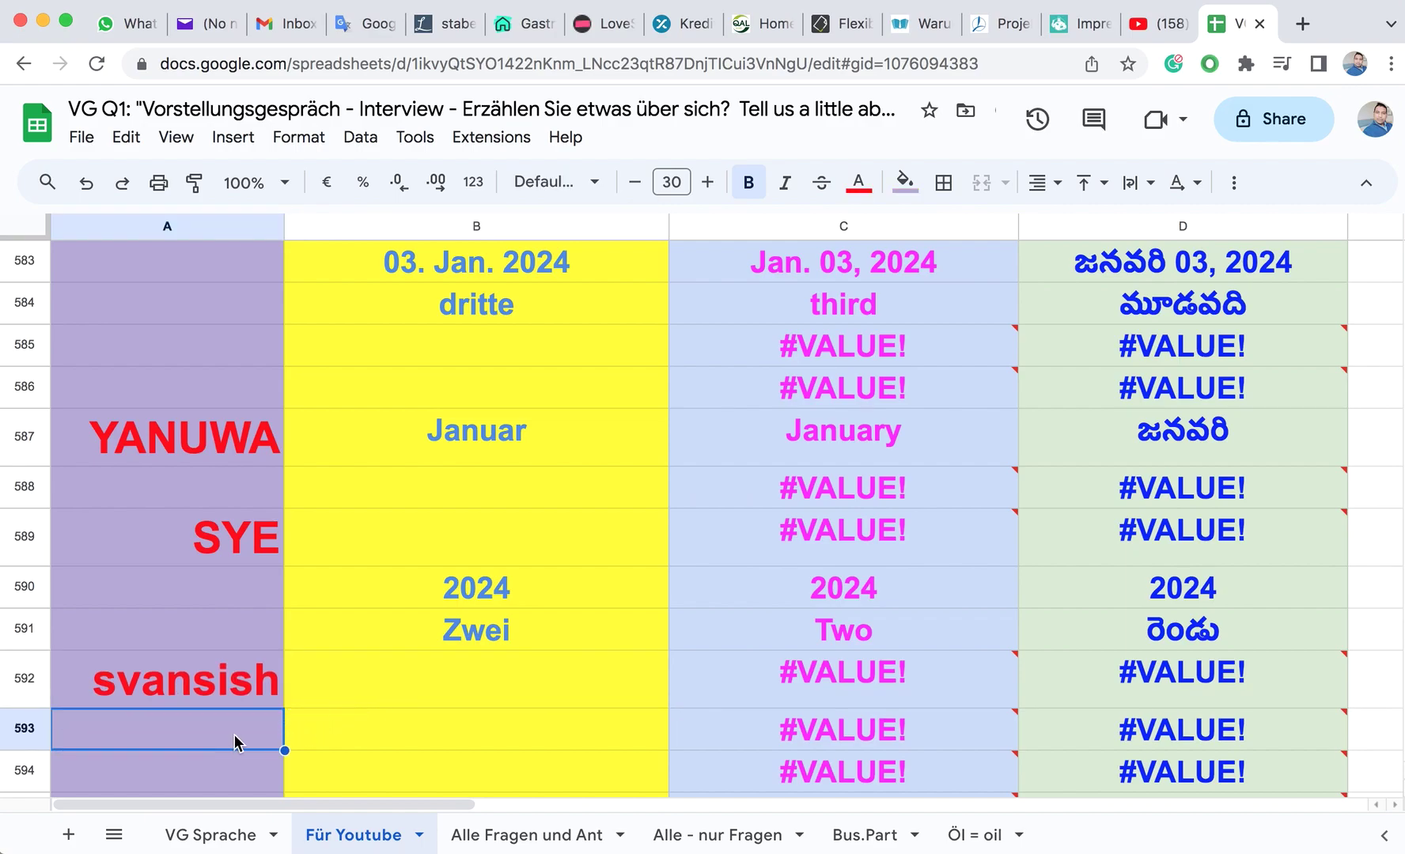
Step: Copy the "svansish" label from A592 into A593 below it
{"action": "left_click", "coordinate": [204, 693]}
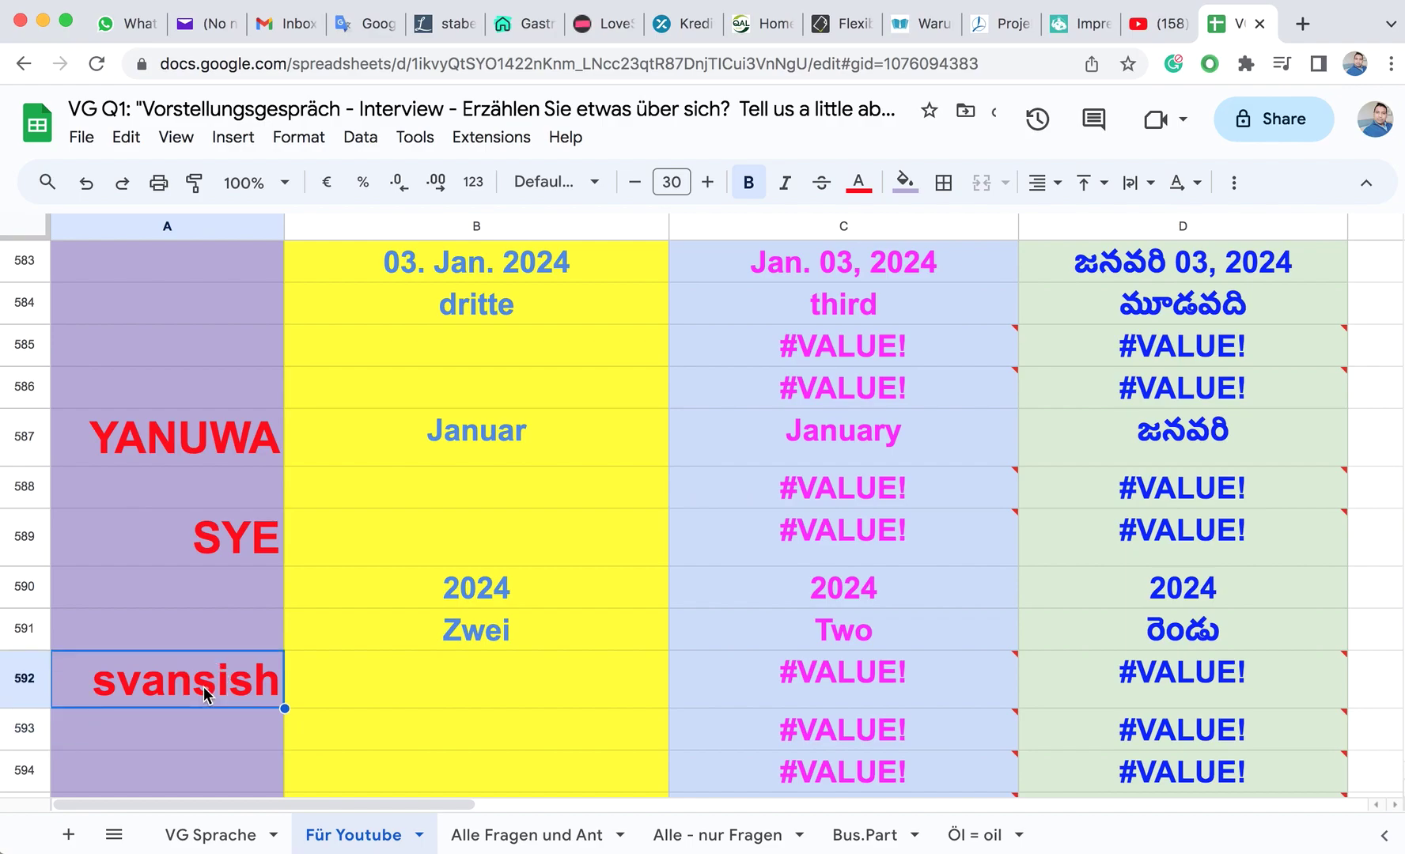
{"action": "key", "text": "ctrl+c"}
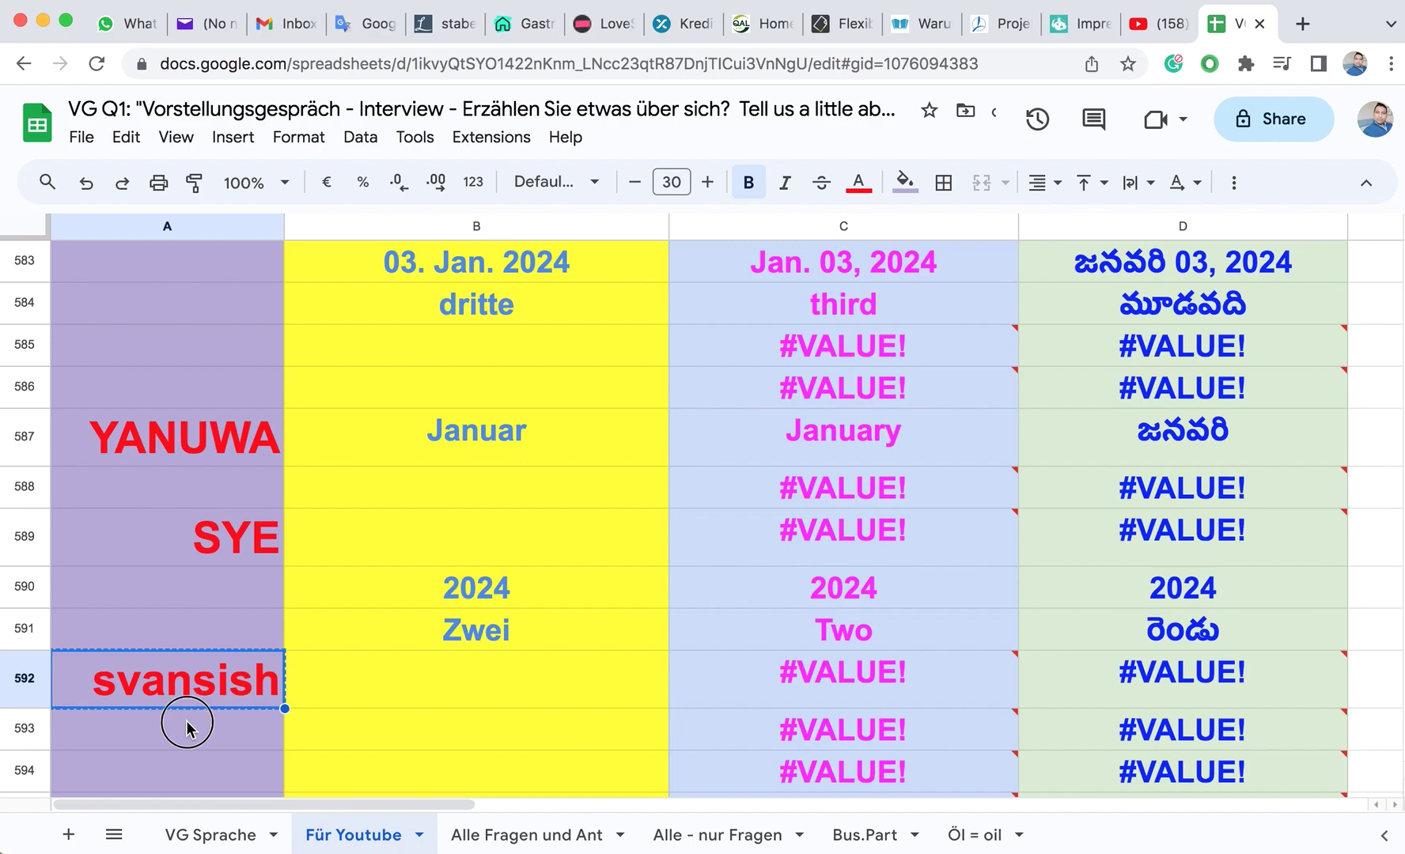
{"action": "left_click", "coordinate": [189, 724]}
{"action": "key", "text": "ctrl+v"}
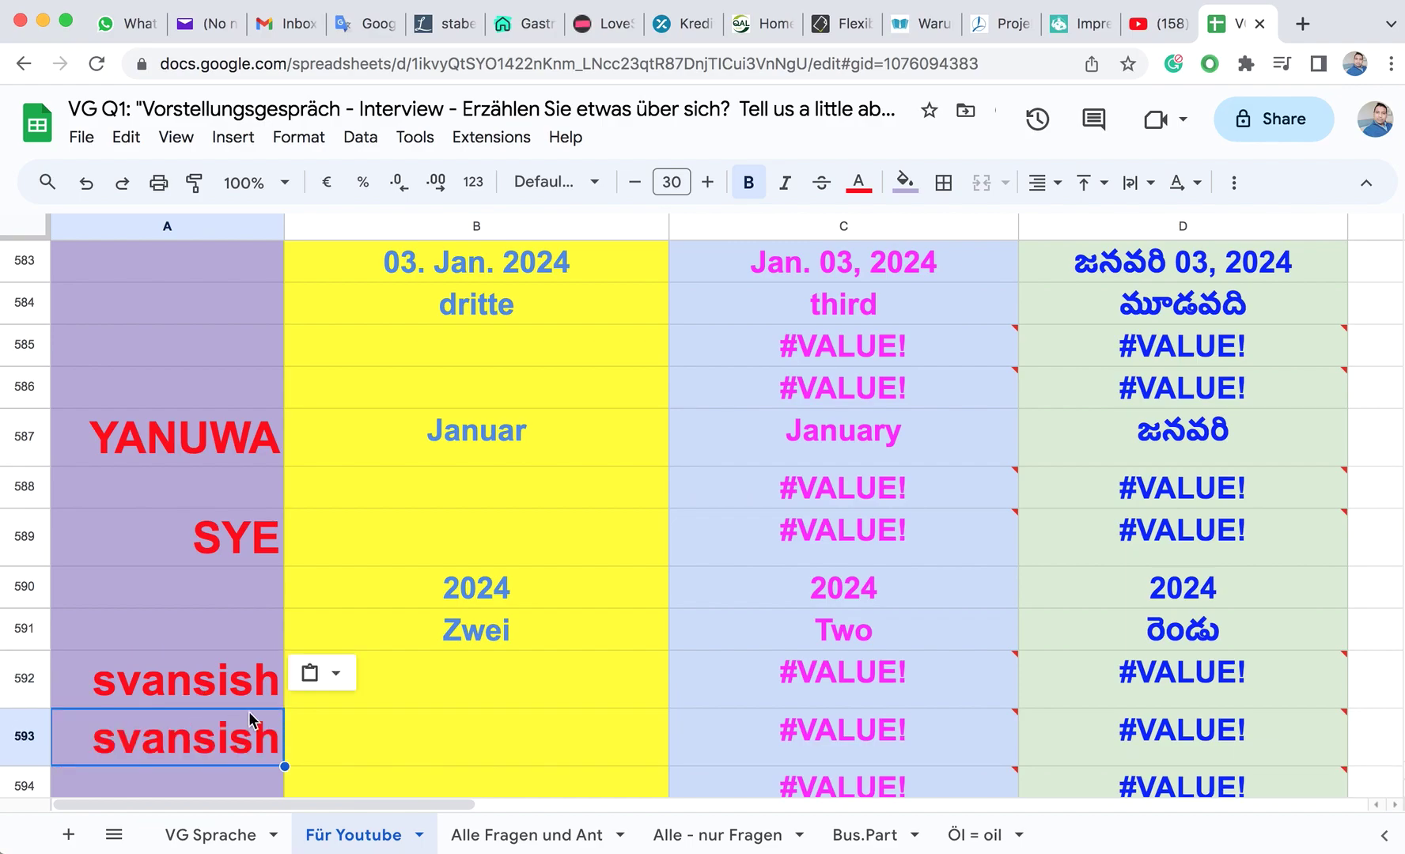
Step: Clear the duplicate "svansish" label from A592 and enter "Tausend" in B592
{"action": "left_click", "coordinate": [200, 677]}
{"action": "key", "text": "Delete"}
{"action": "left_click", "coordinate": [379, 697]}
{"action": "left_click", "coordinate": [410, 669]}
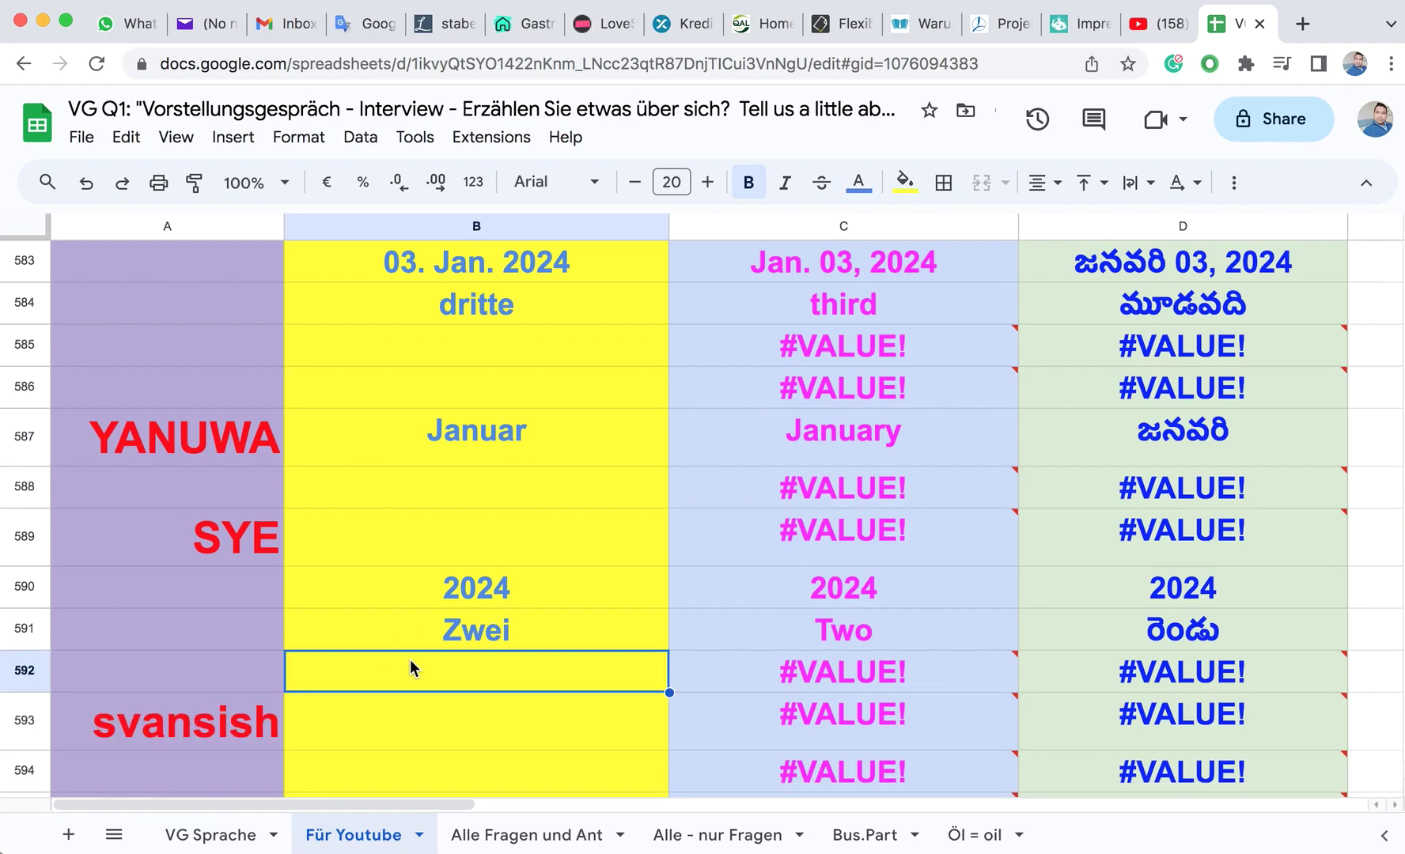
{"action": "type", "text": "Ta"}
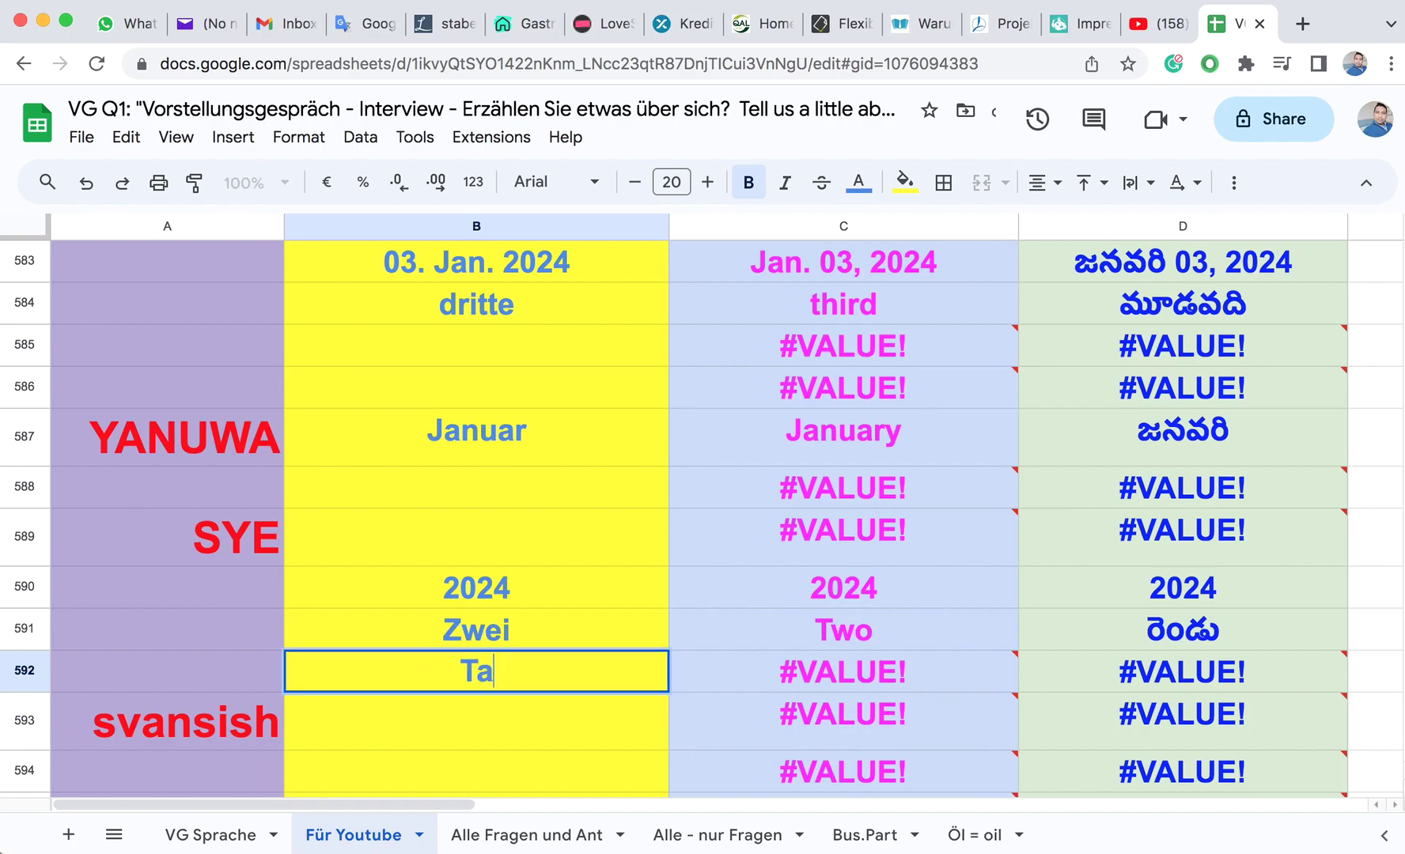
{"action": "type", "text": "usend"}
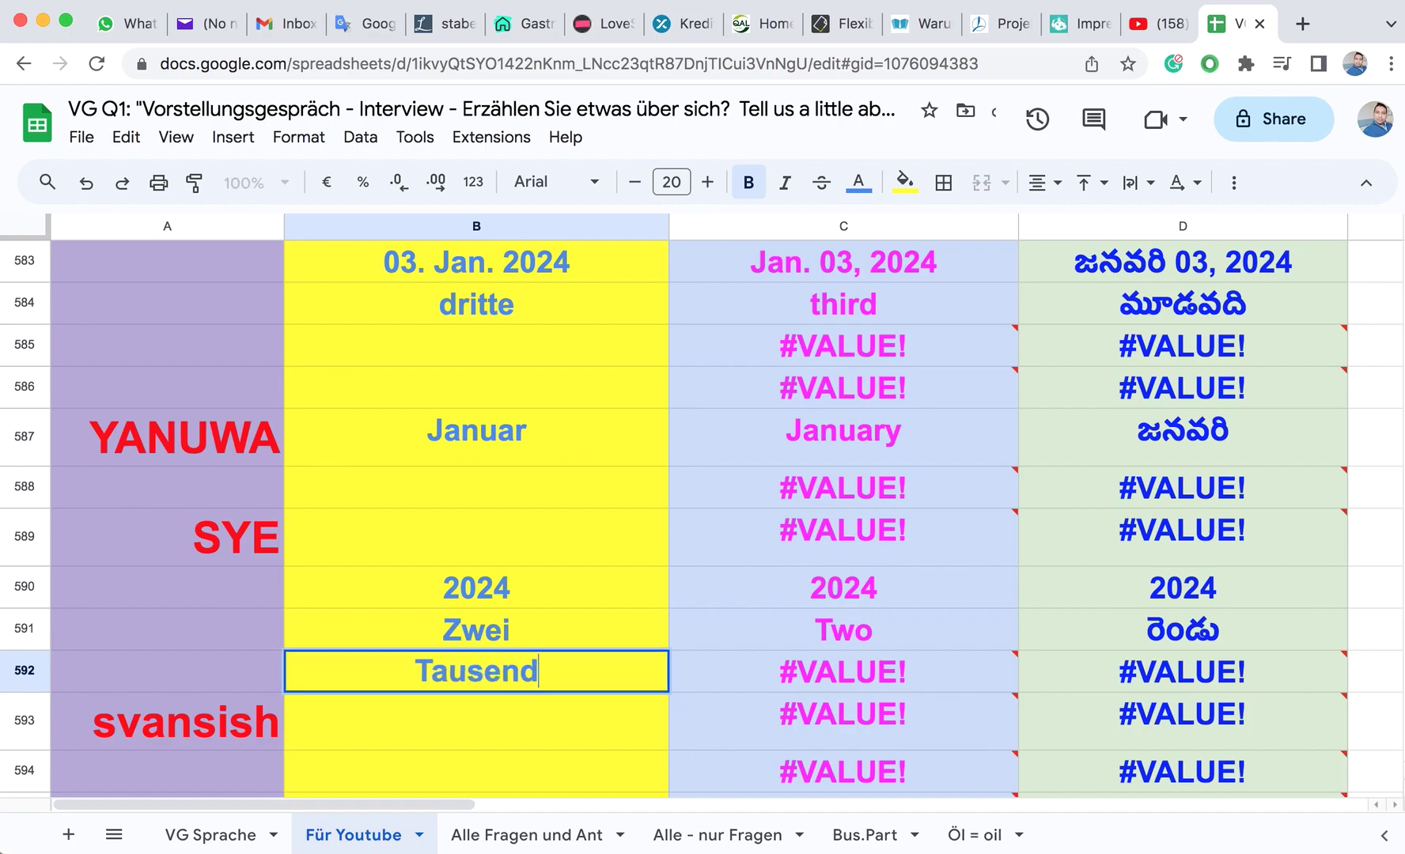
{"action": "left_click", "coordinate": [466, 708]}
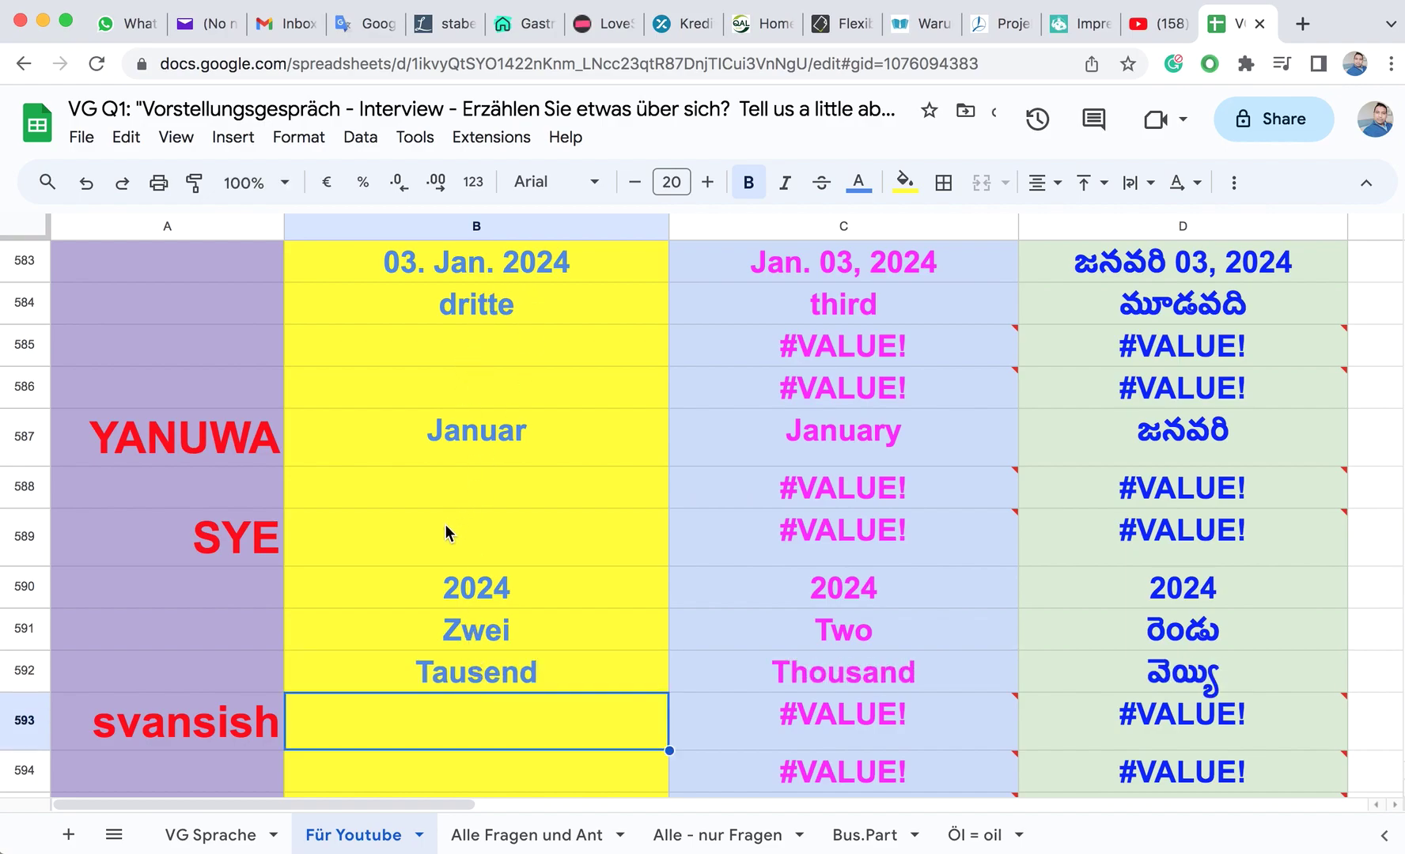
Step: Change the pronunciation label in A589 to "SVY"
{"action": "left_click", "coordinate": [383, 544]}
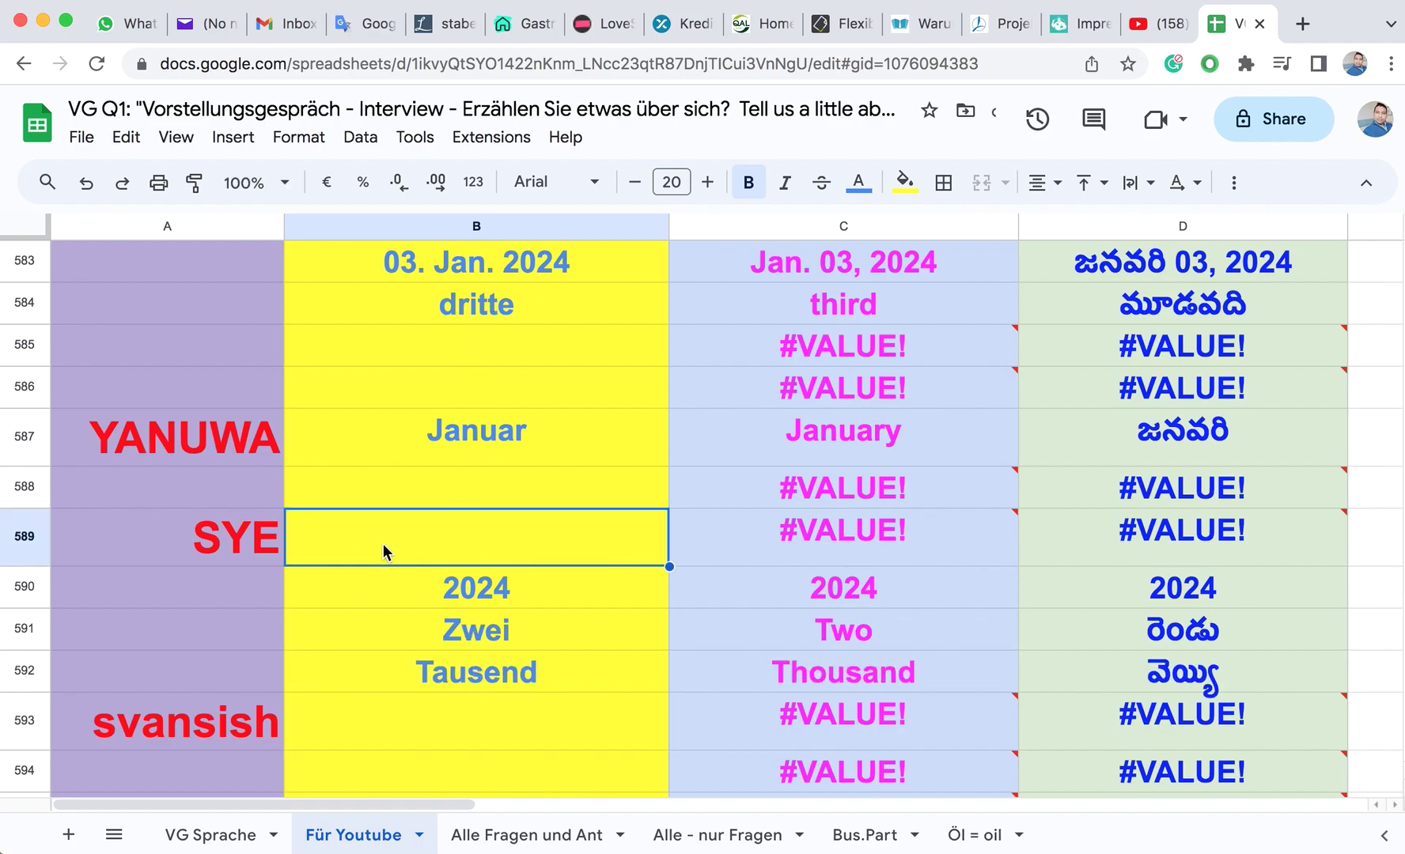
{"action": "left_click", "coordinate": [222, 547]}
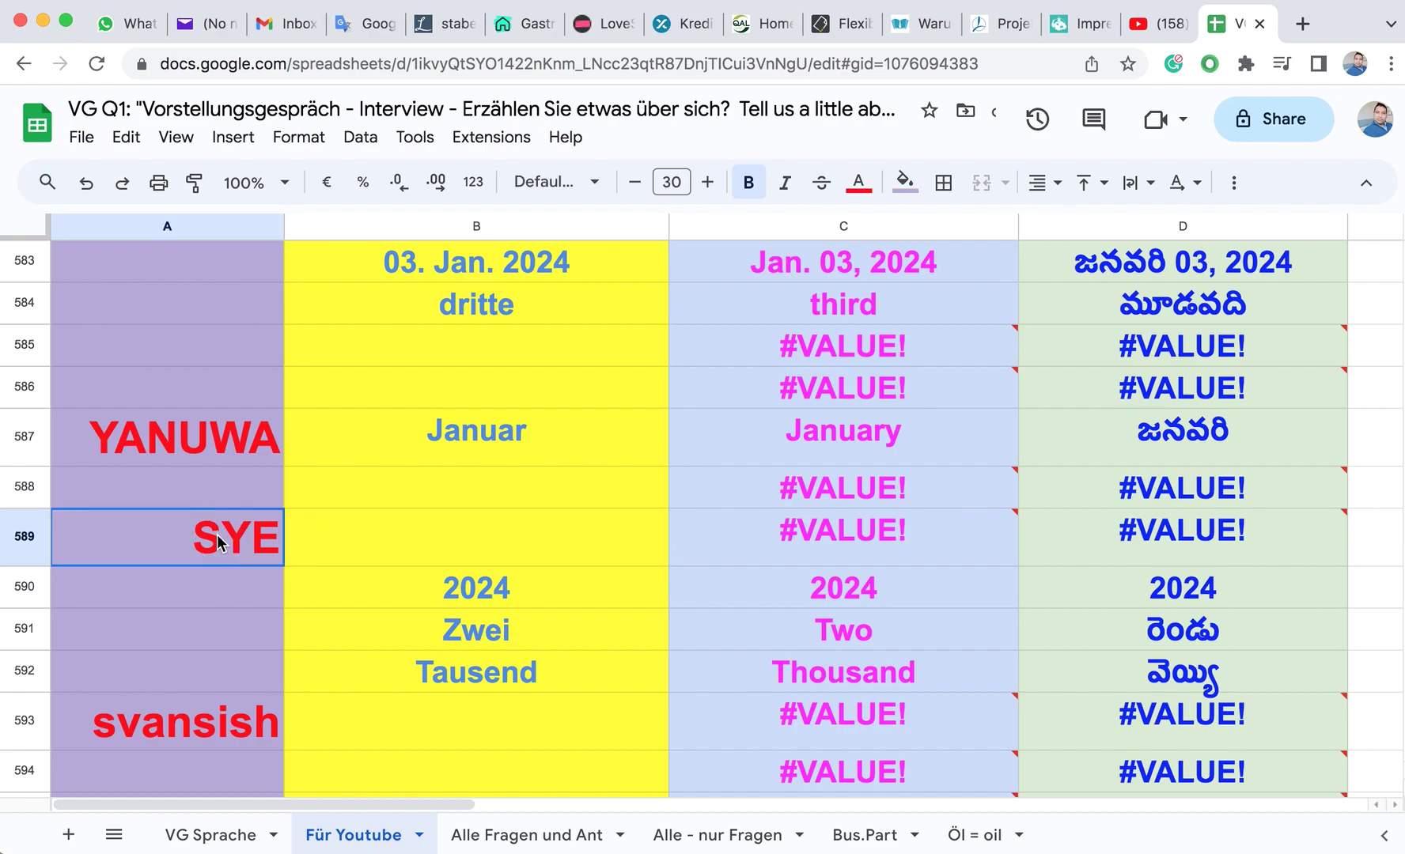
{"action": "double_click", "coordinate": [229, 540]}
{"action": "left_click", "coordinate": [222, 540]}
{"action": "type", "text": "V"}
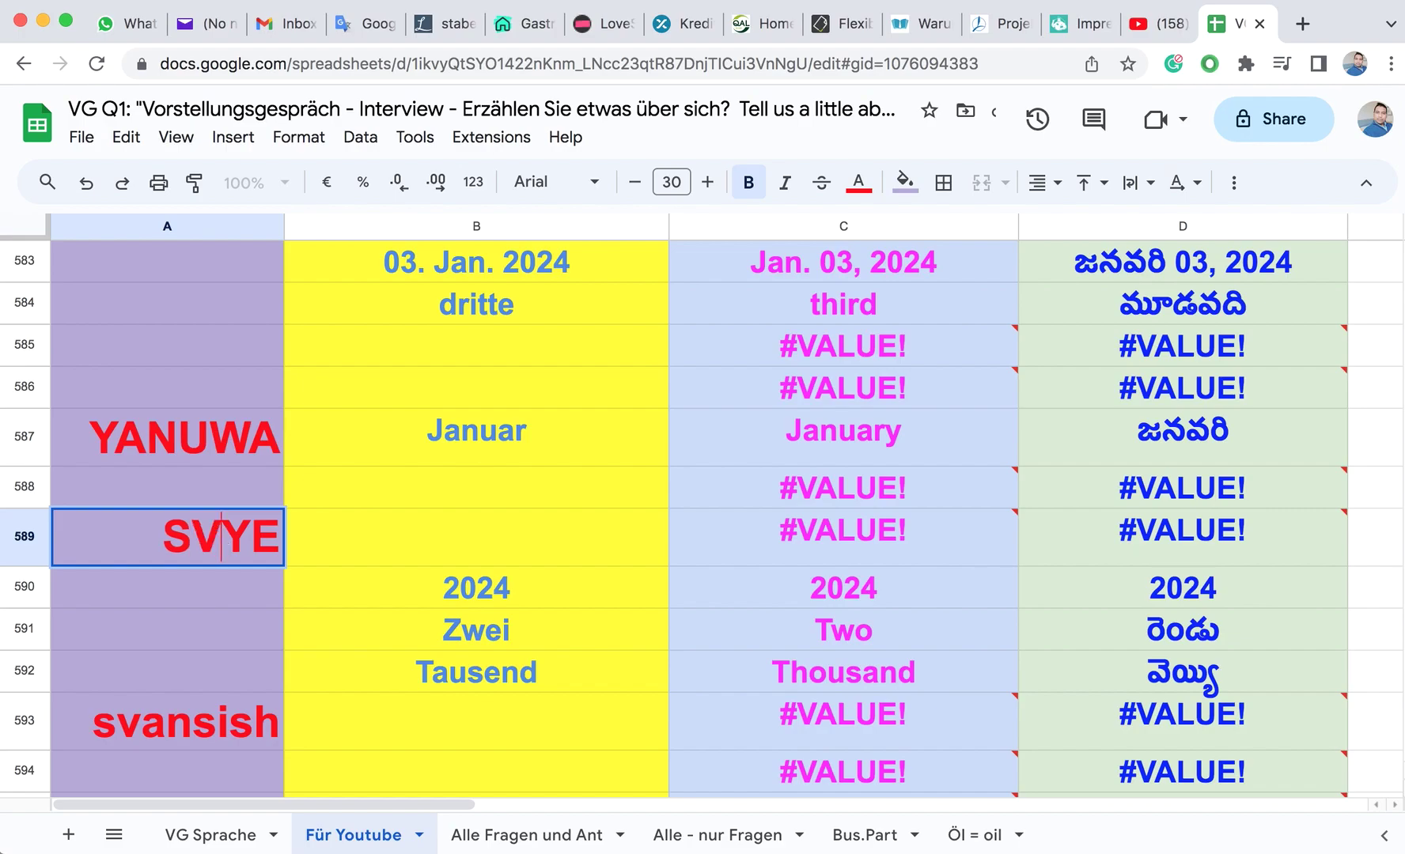
{"action": "left_click", "coordinate": [269, 533]}
{"action": "key", "text": "BackSpace"}
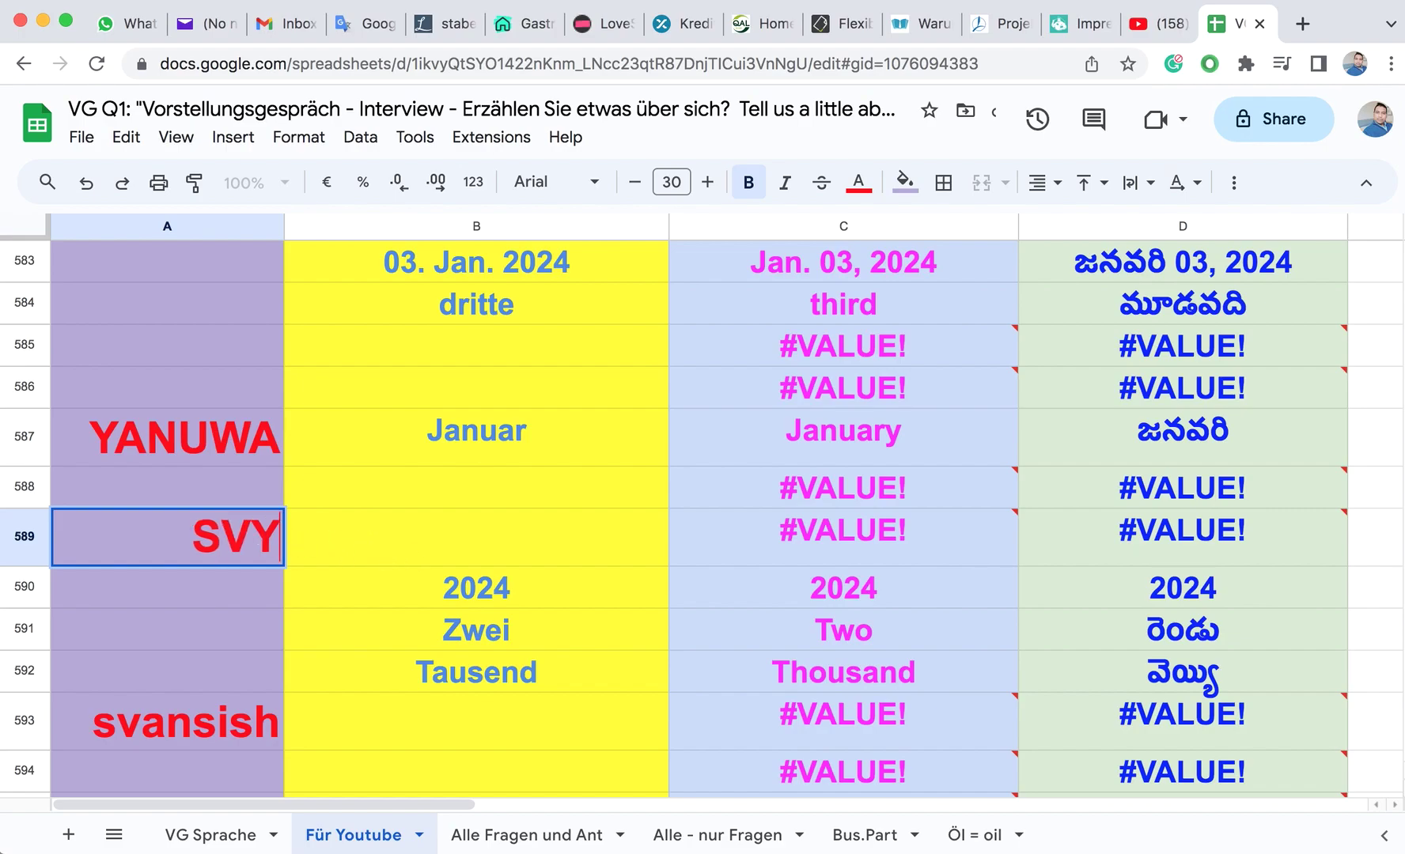
Step: Enter "Zwei" in B589 and clear the duplicate "Zwei" from B591
{"action": "left_click", "coordinate": [405, 548]}
{"action": "double_click", "coordinate": [406, 548]}
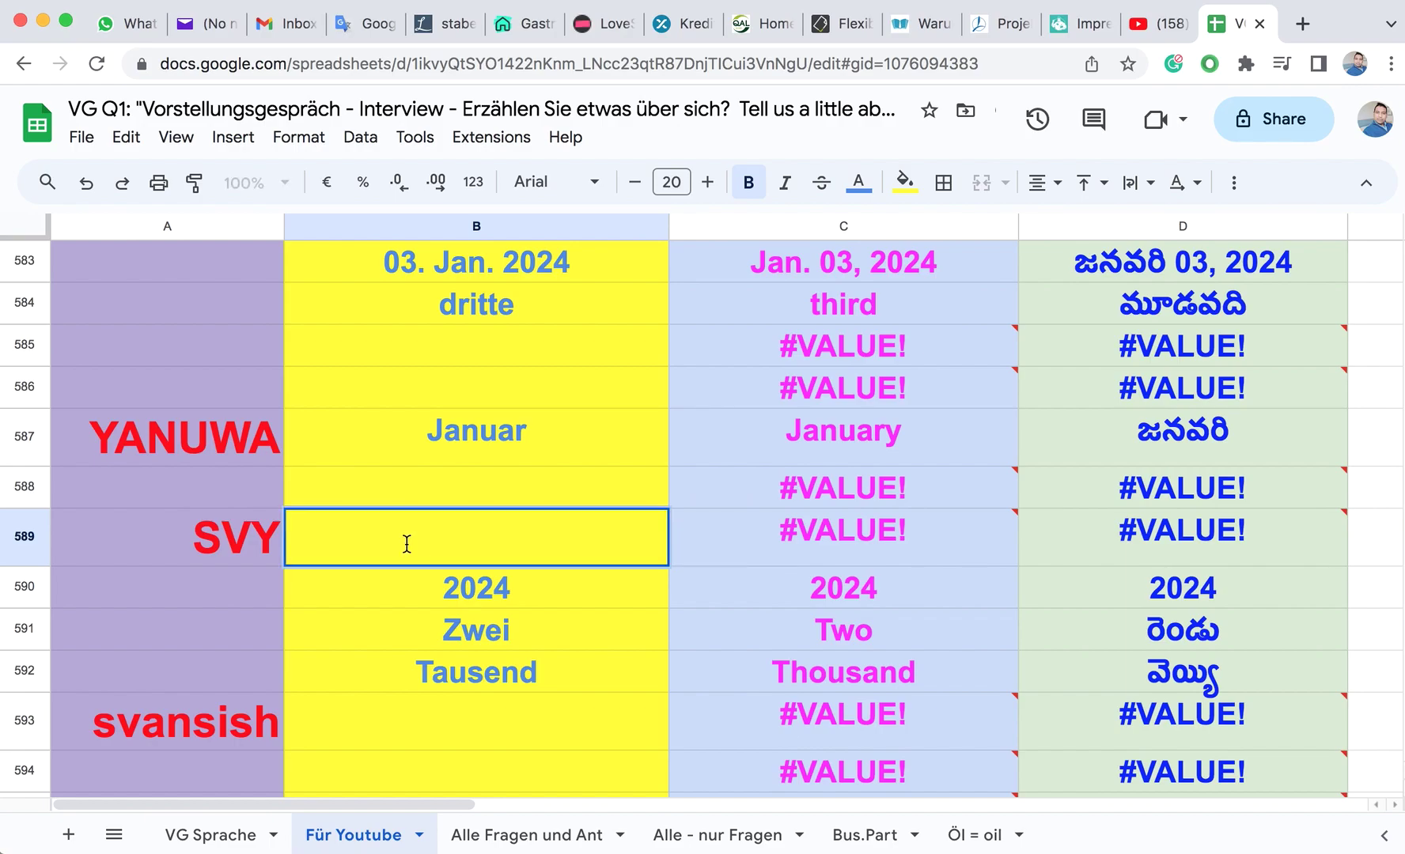
{"action": "type", "text": "Zwei"}
{"action": "left_click", "coordinate": [522, 636]}
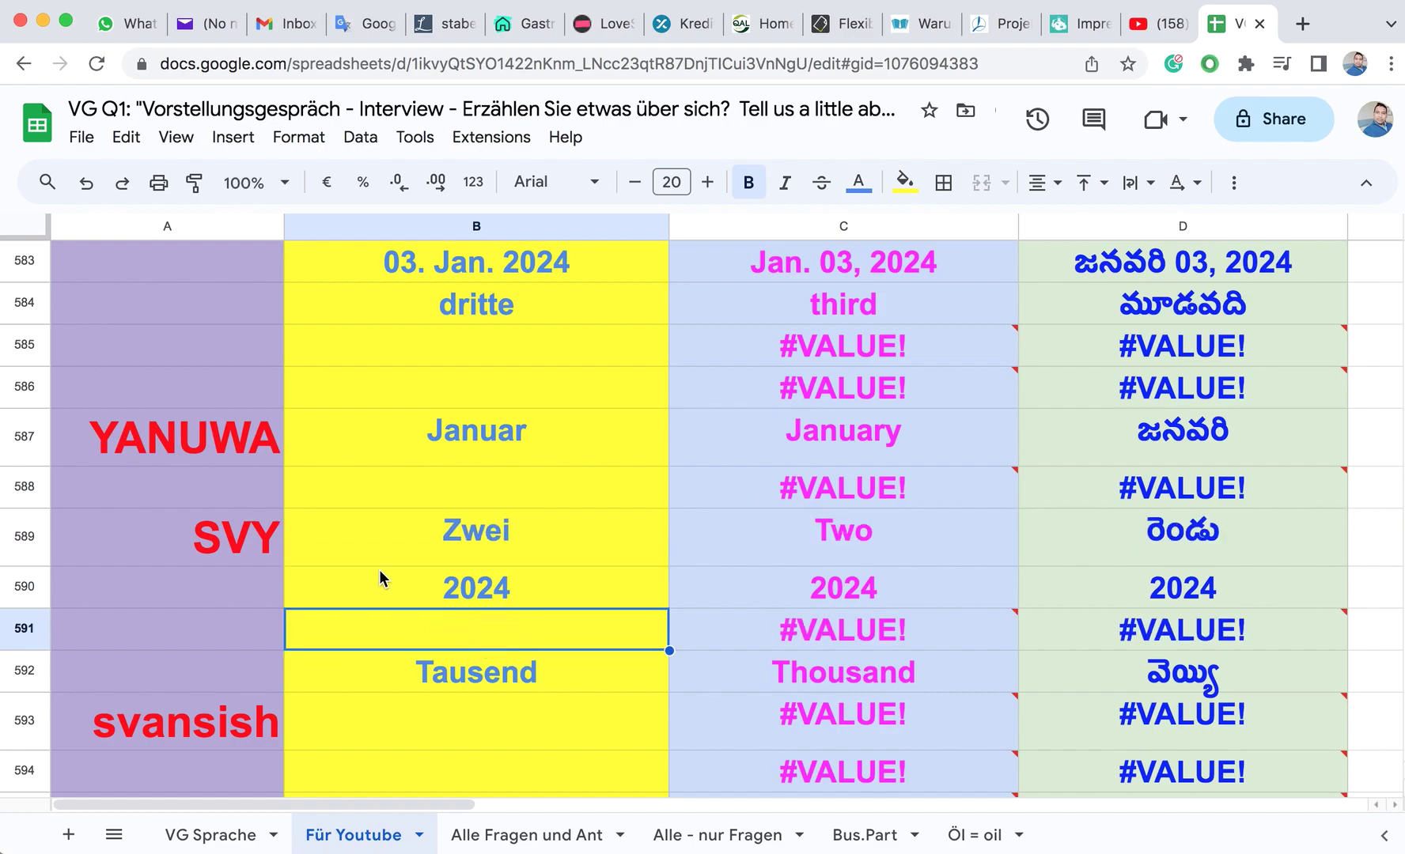
{"action": "left_click", "coordinate": [164, 644]}
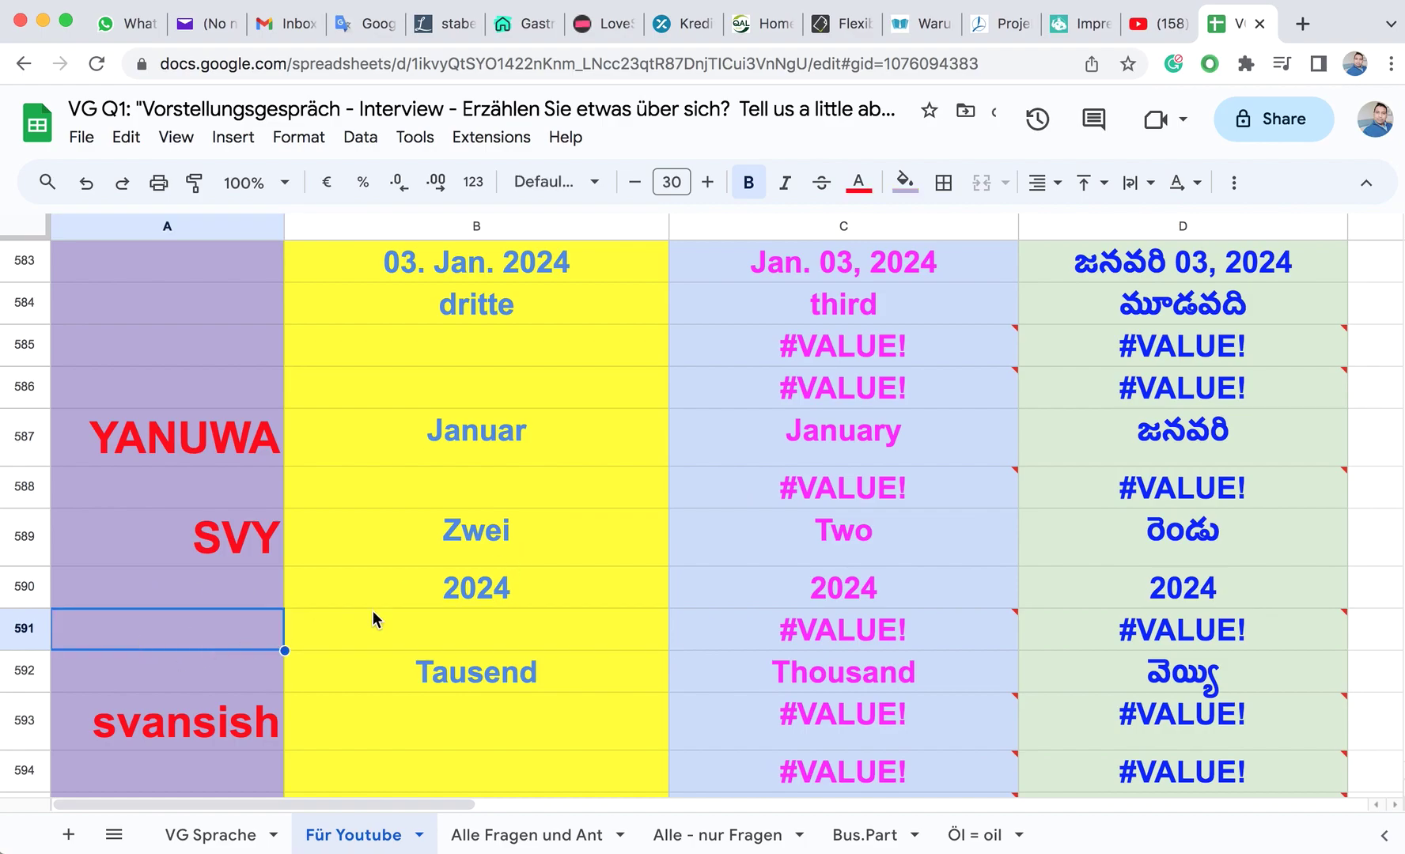
Step: Replace the year in B590 with the word "Tausend" copied from B592, and clear B592
{"action": "left_click", "coordinate": [462, 594]}
{"action": "key", "text": "Delete"}
{"action": "left_click", "coordinate": [515, 672]}
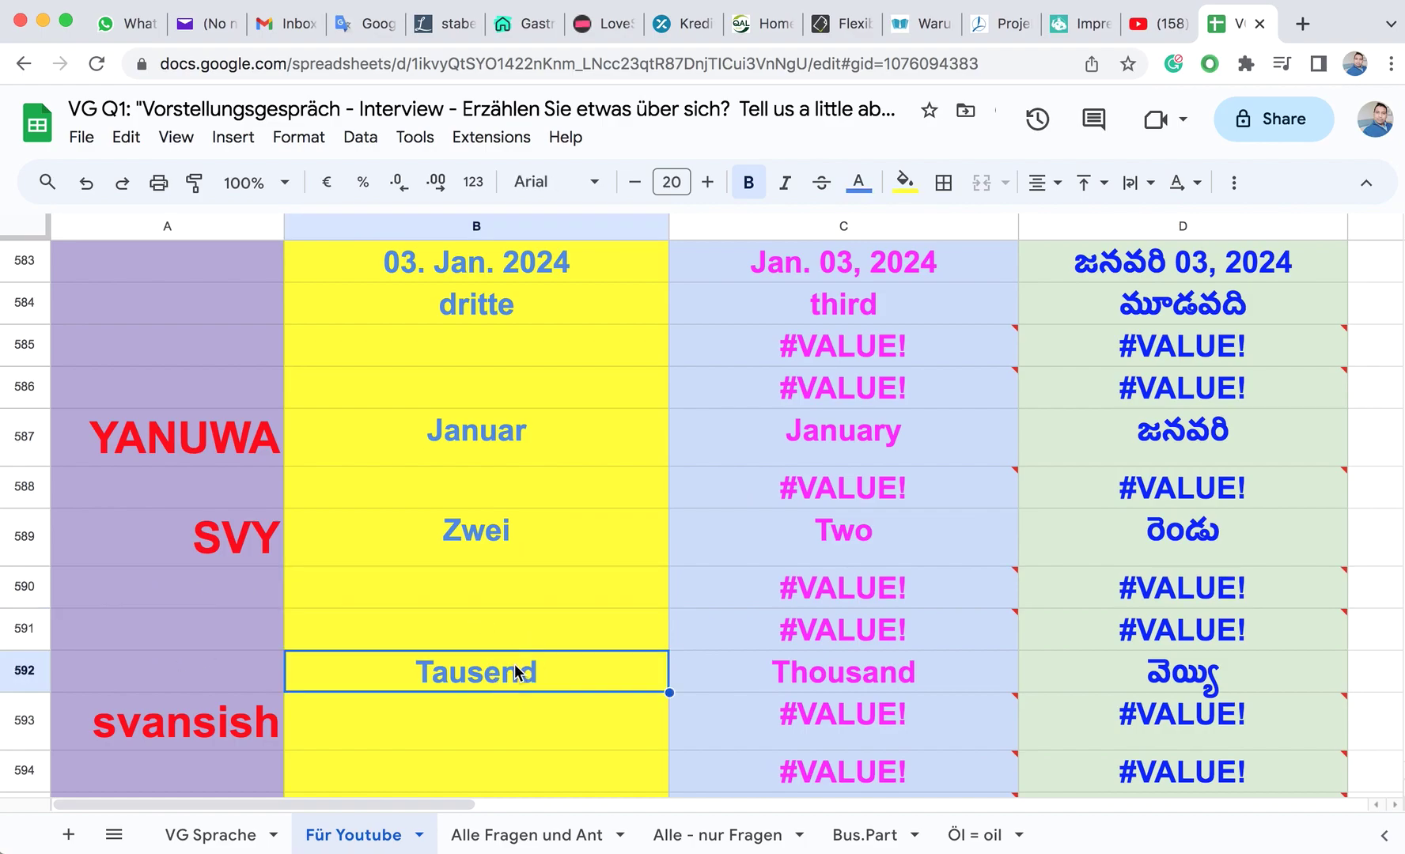
{"action": "key", "text": "ctrl+c"}
{"action": "left_click", "coordinate": [491, 577]}
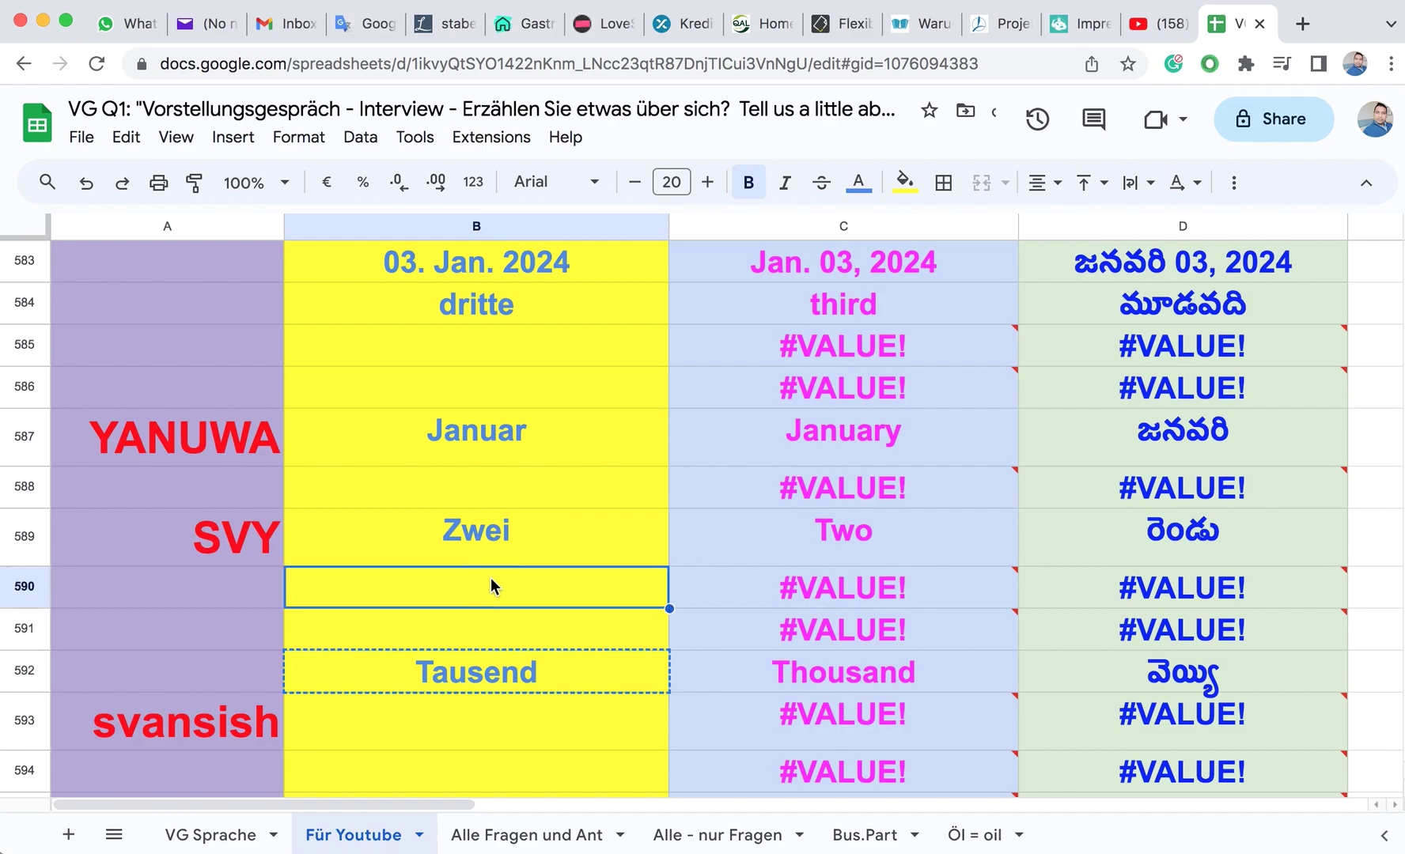
{"action": "key", "text": "ctrl+v"}
{"action": "left_click", "coordinate": [477, 676]}
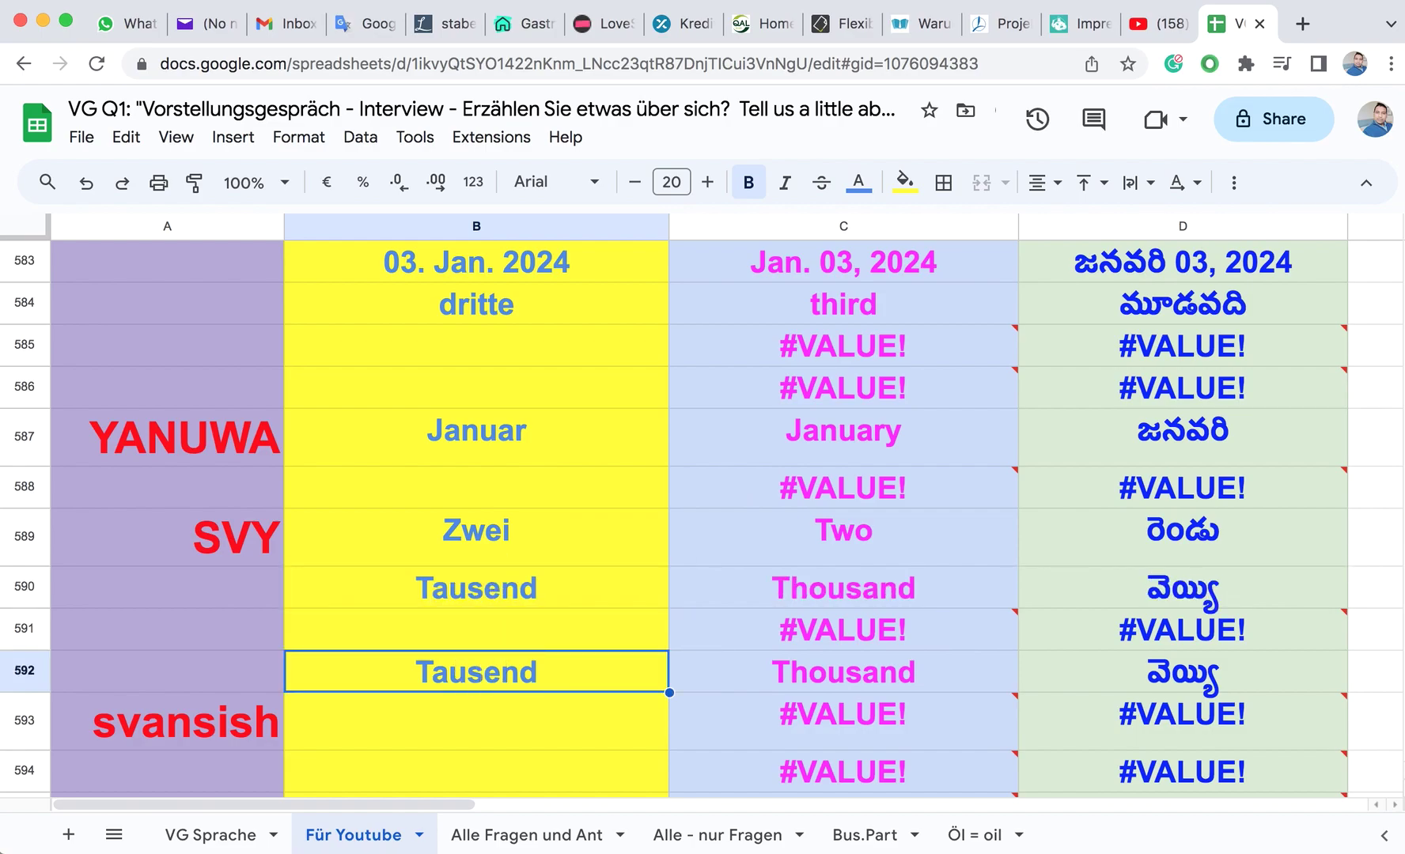
{"action": "key", "text": "Delete"}
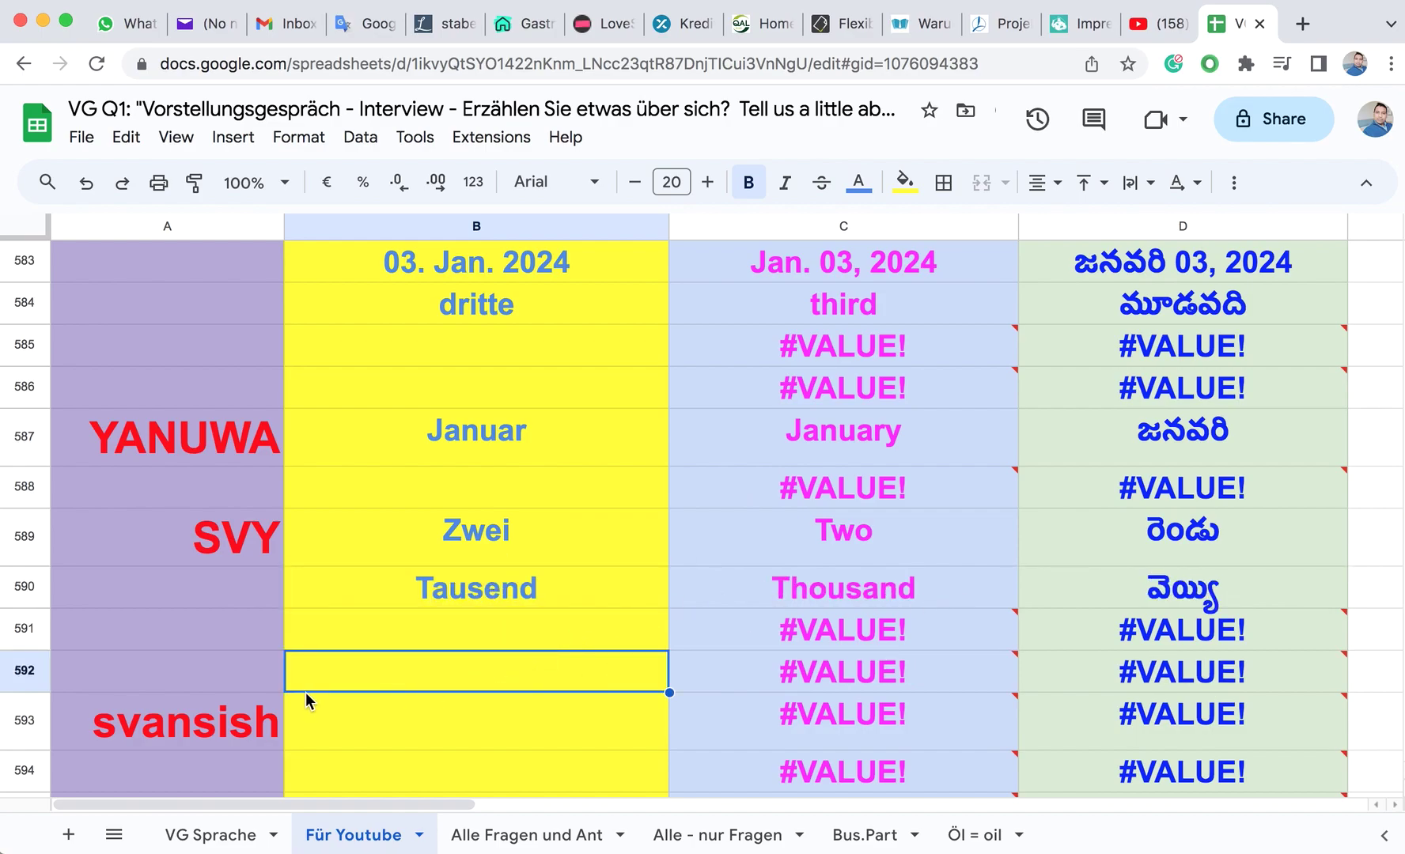
Step: Copy the words from B589 and B590 into B591 and join them as "ZweiTausend"
{"action": "left_click_drag", "start_coordinate": [432, 534], "coordinate": [448, 589]}
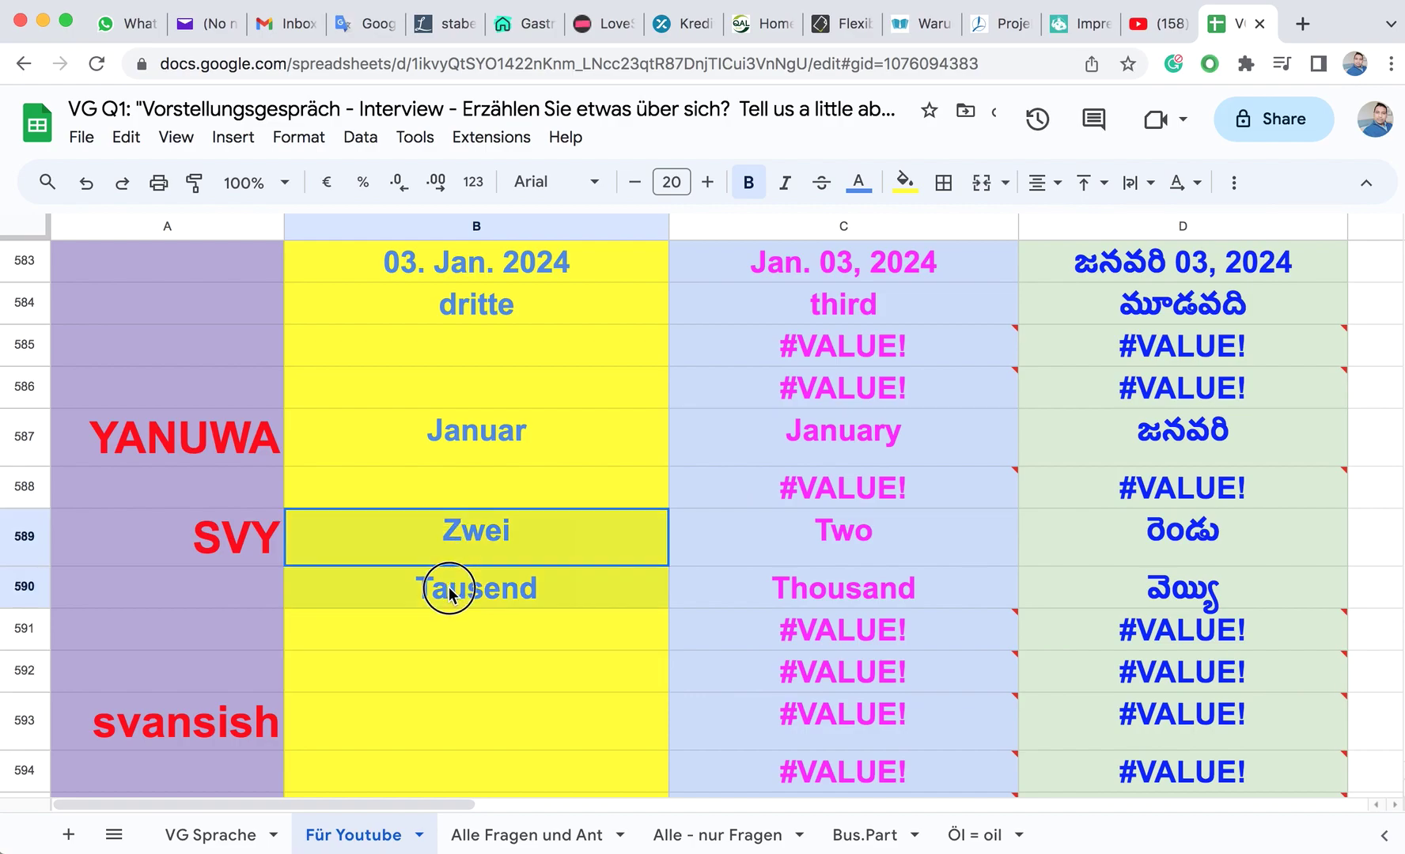
{"action": "key", "text": "ctrl+c"}
{"action": "double_click", "coordinate": [426, 637]}
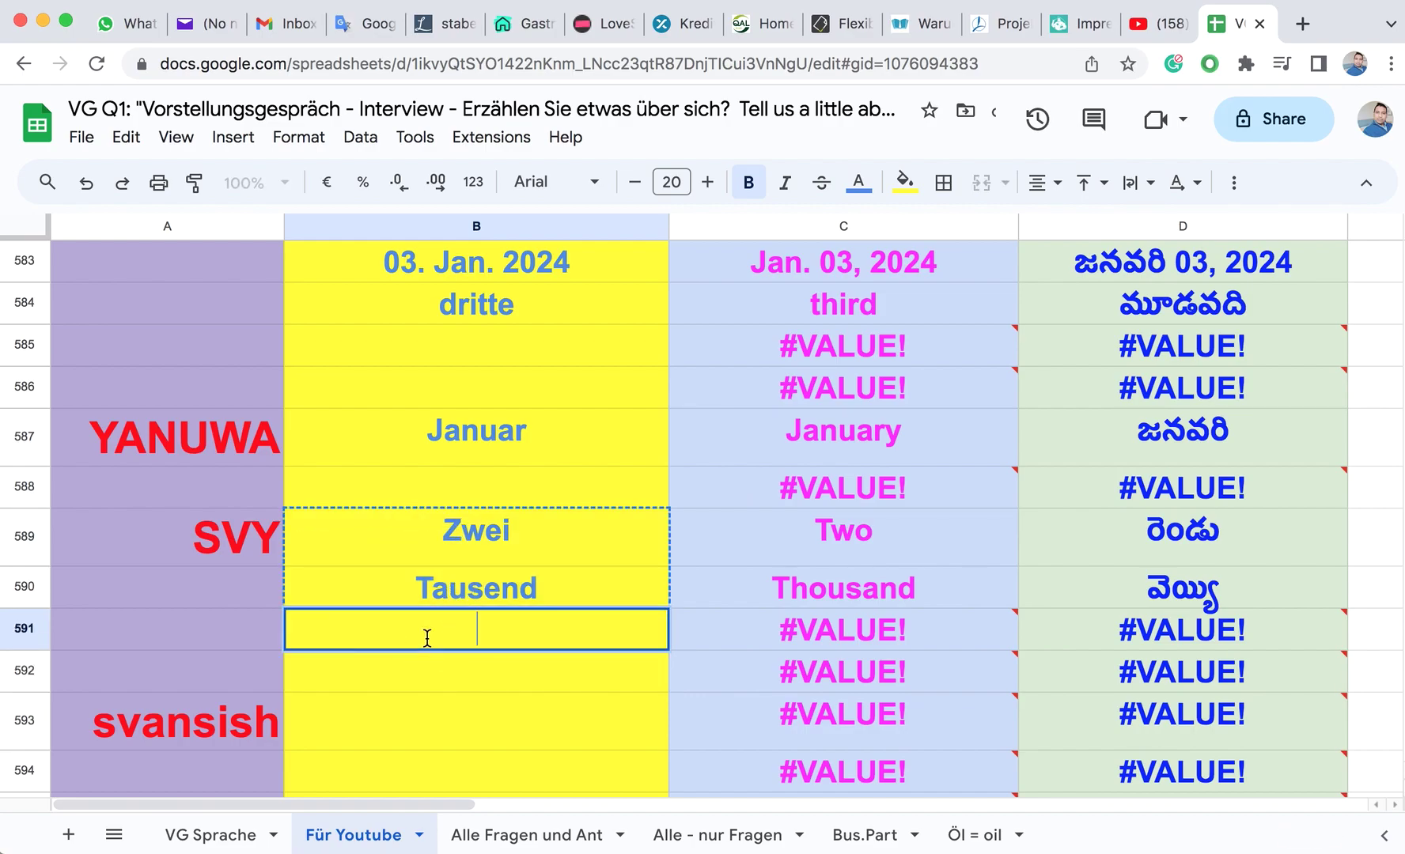
{"action": "key", "text": "super+v"}
{"action": "left_click", "coordinate": [425, 666]}
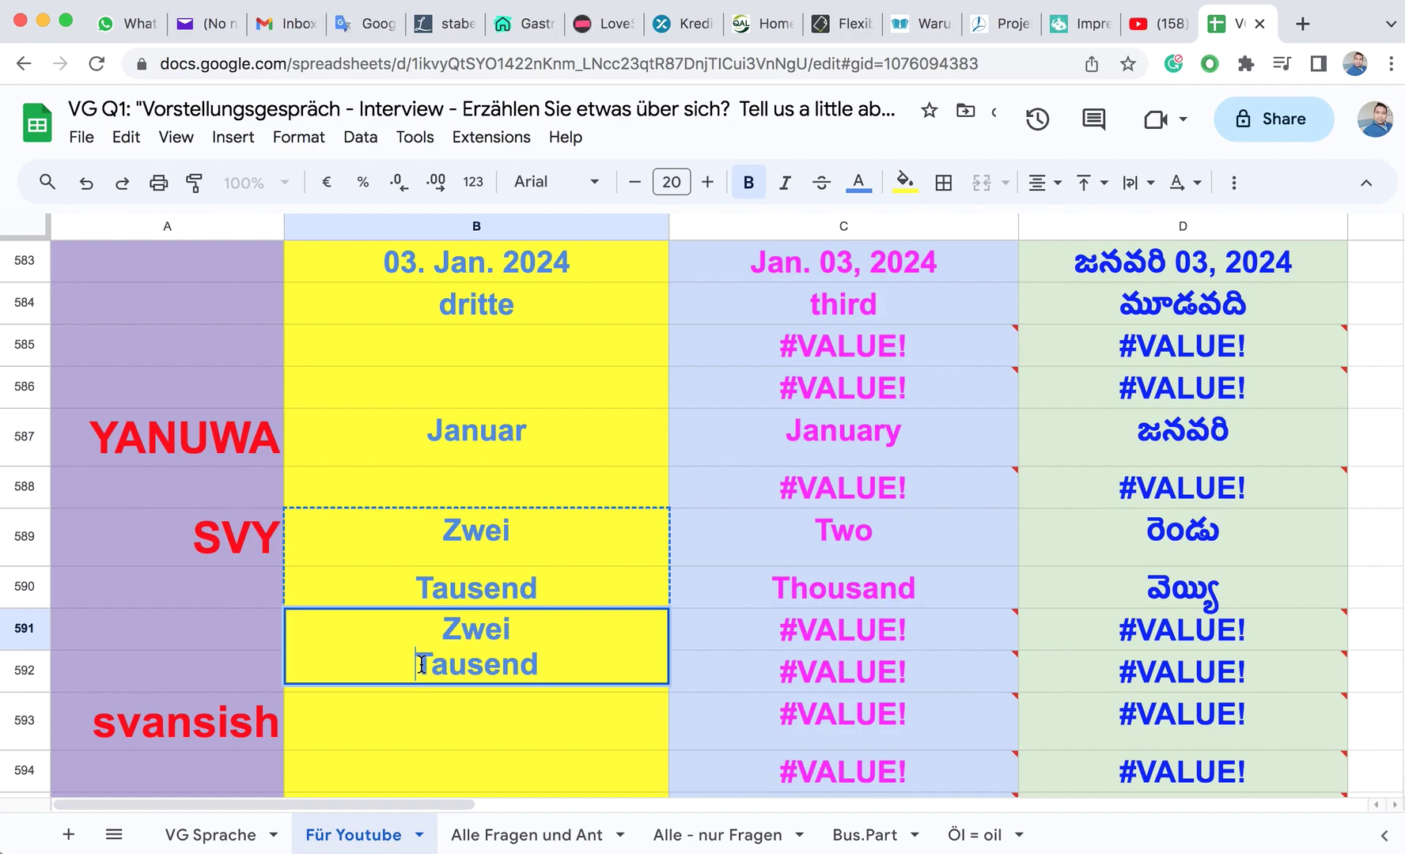
{"action": "key", "text": "BackSpace"}
{"action": "left_click", "coordinate": [472, 709]}
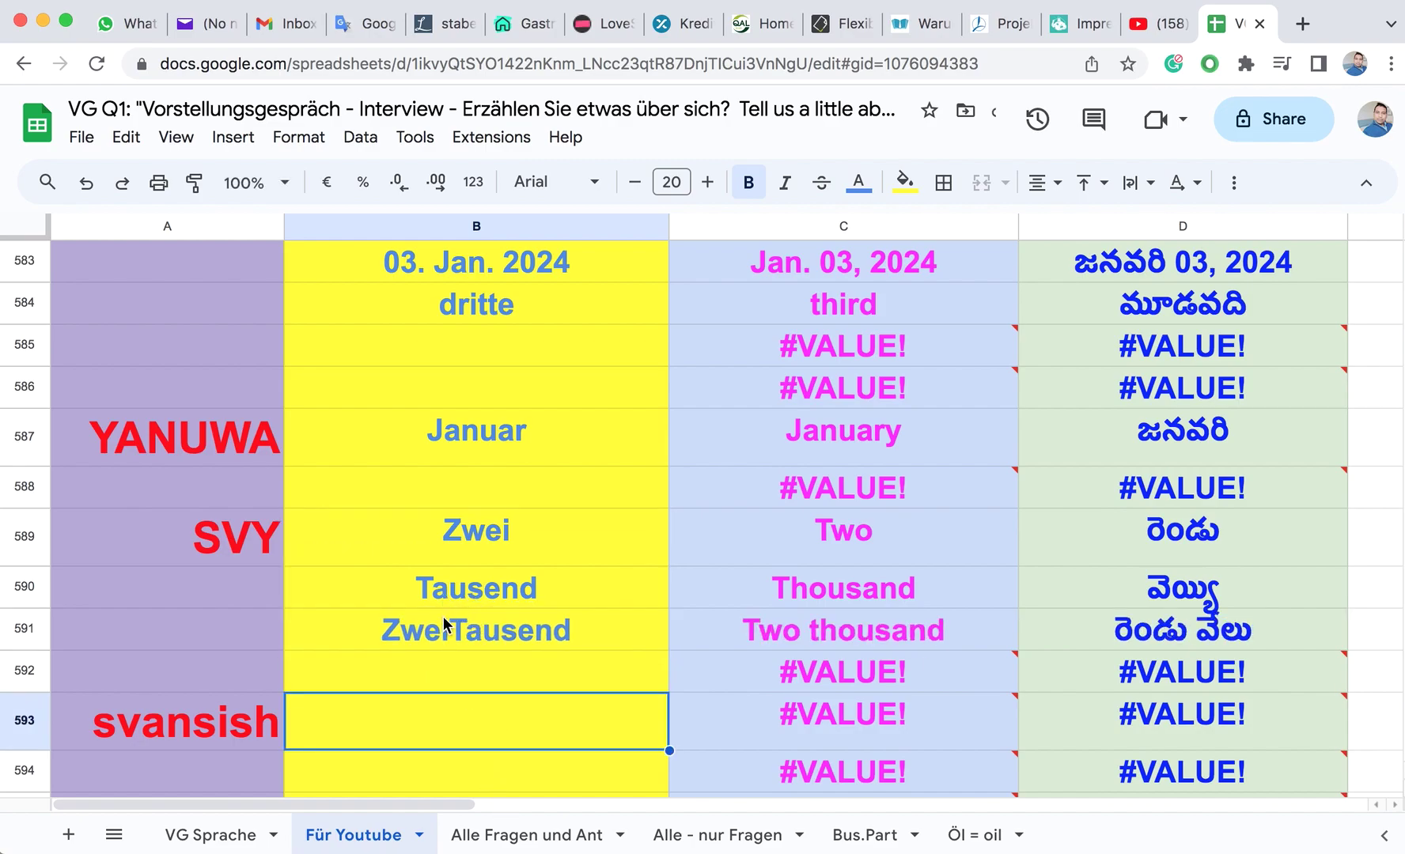
Step: Make the inner T in B591 lowercase so the word reads "Zweitausend"
{"action": "left_click", "coordinate": [411, 633]}
{"action": "double_click", "coordinate": [395, 626]}
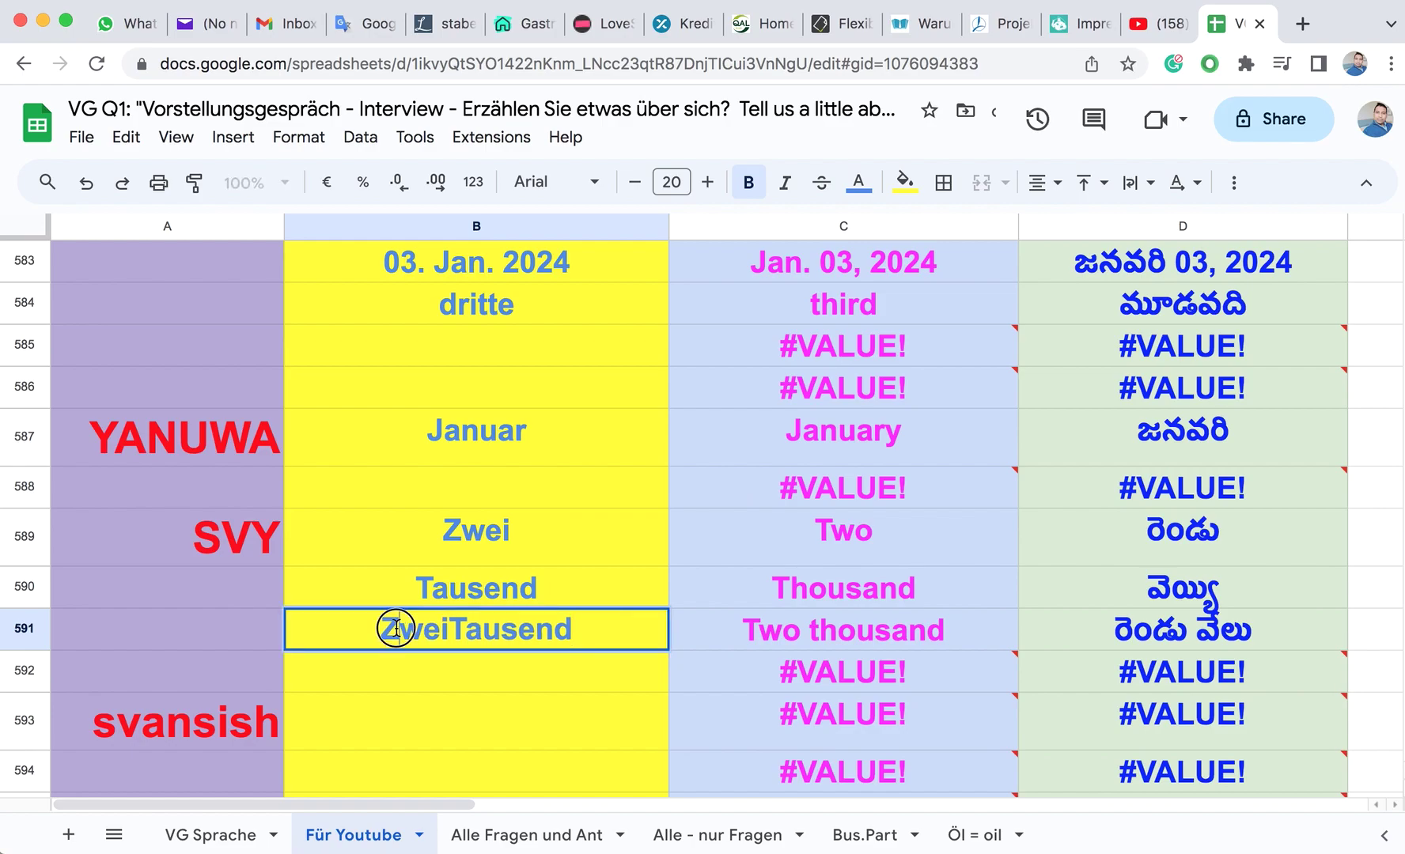
{"action": "left_click", "coordinate": [466, 630]}
{"action": "key", "text": "Delete"}
{"action": "type", "text": "t"}
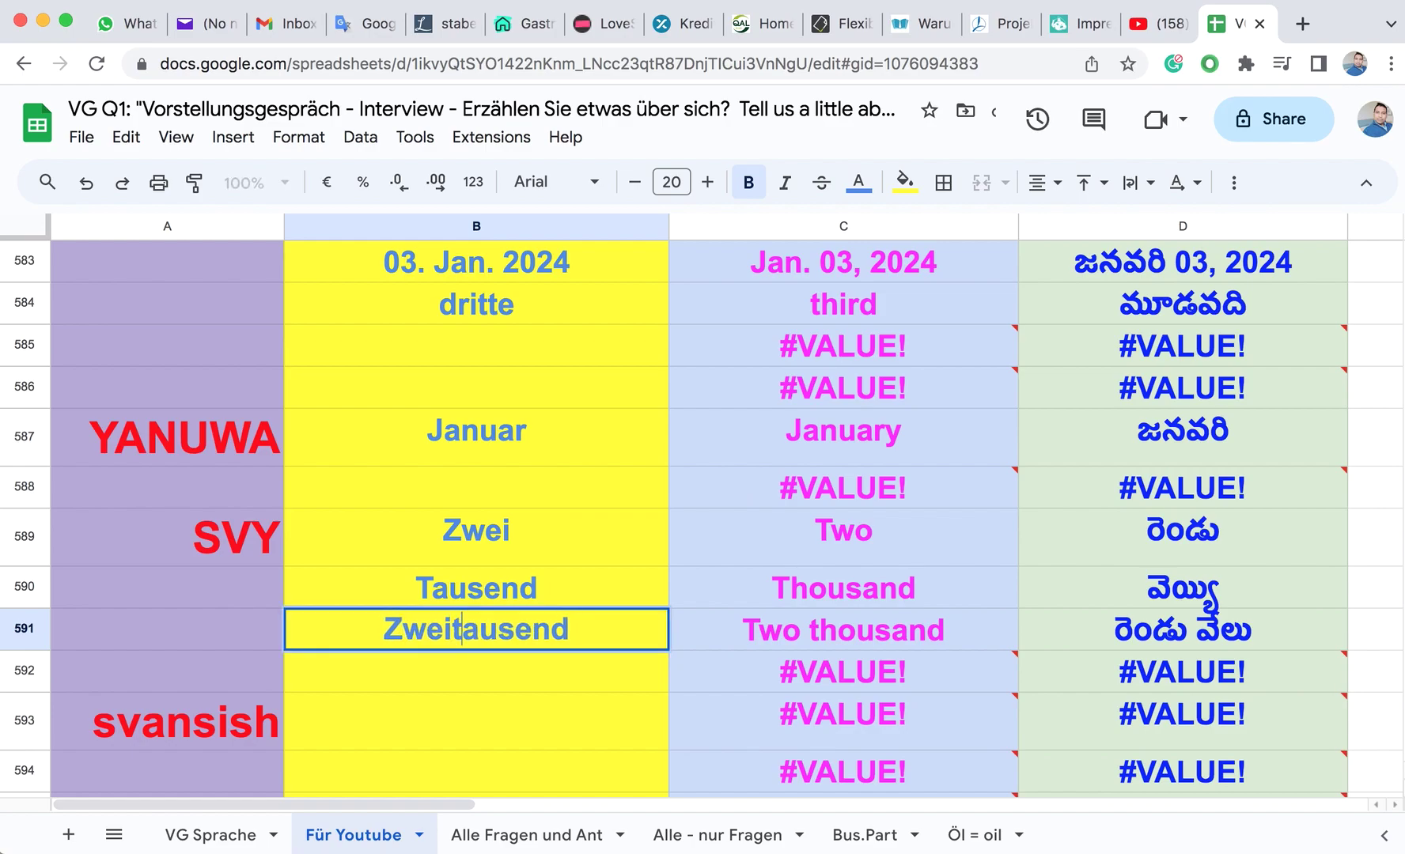
{"action": "left_click", "coordinate": [462, 668]}
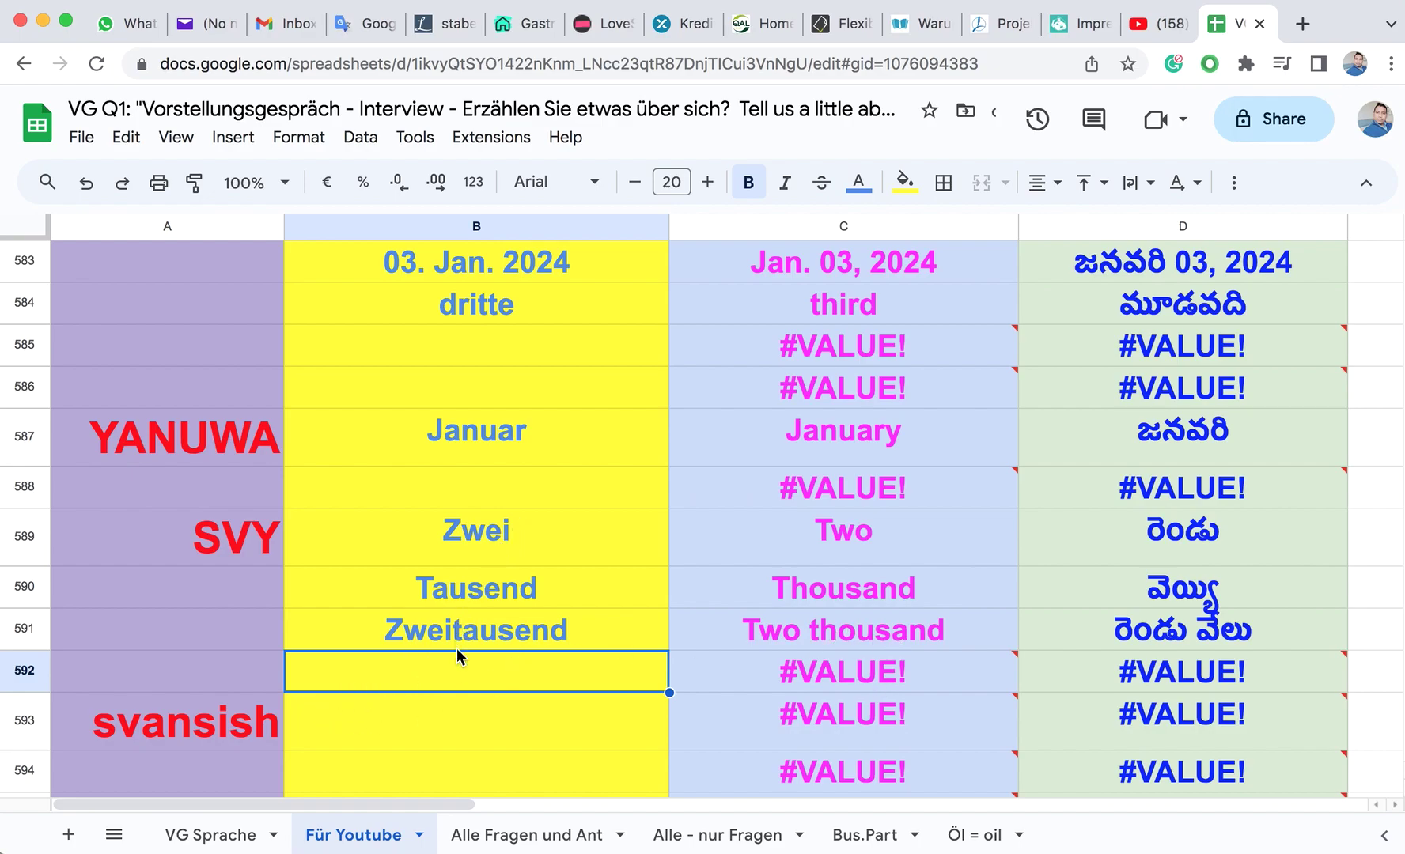
Step: Enter 24 in B592 below "Zweitausend"
{"action": "left_click", "coordinate": [183, 733]}
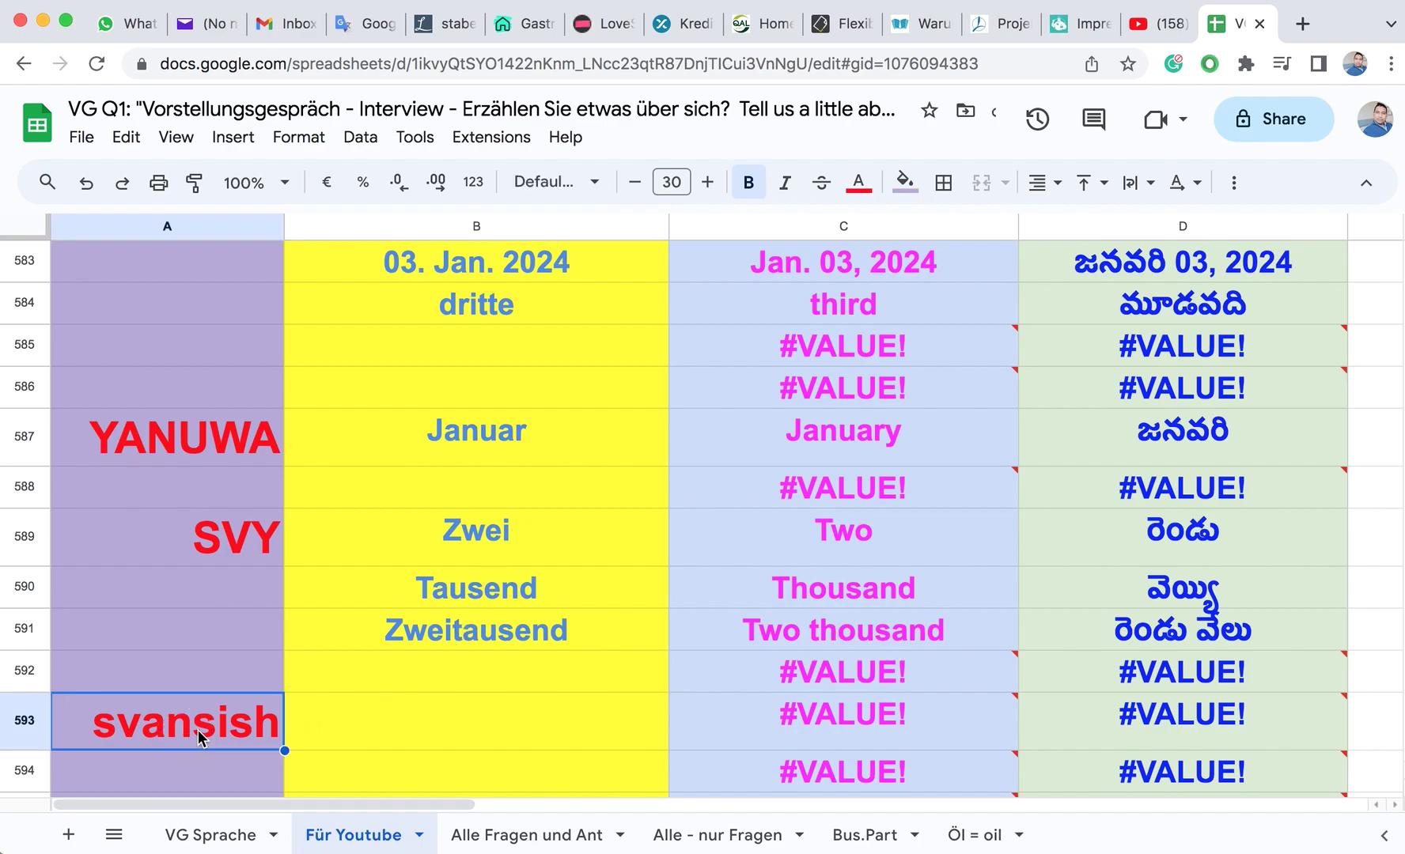
{"action": "left_click", "coordinate": [364, 740]}
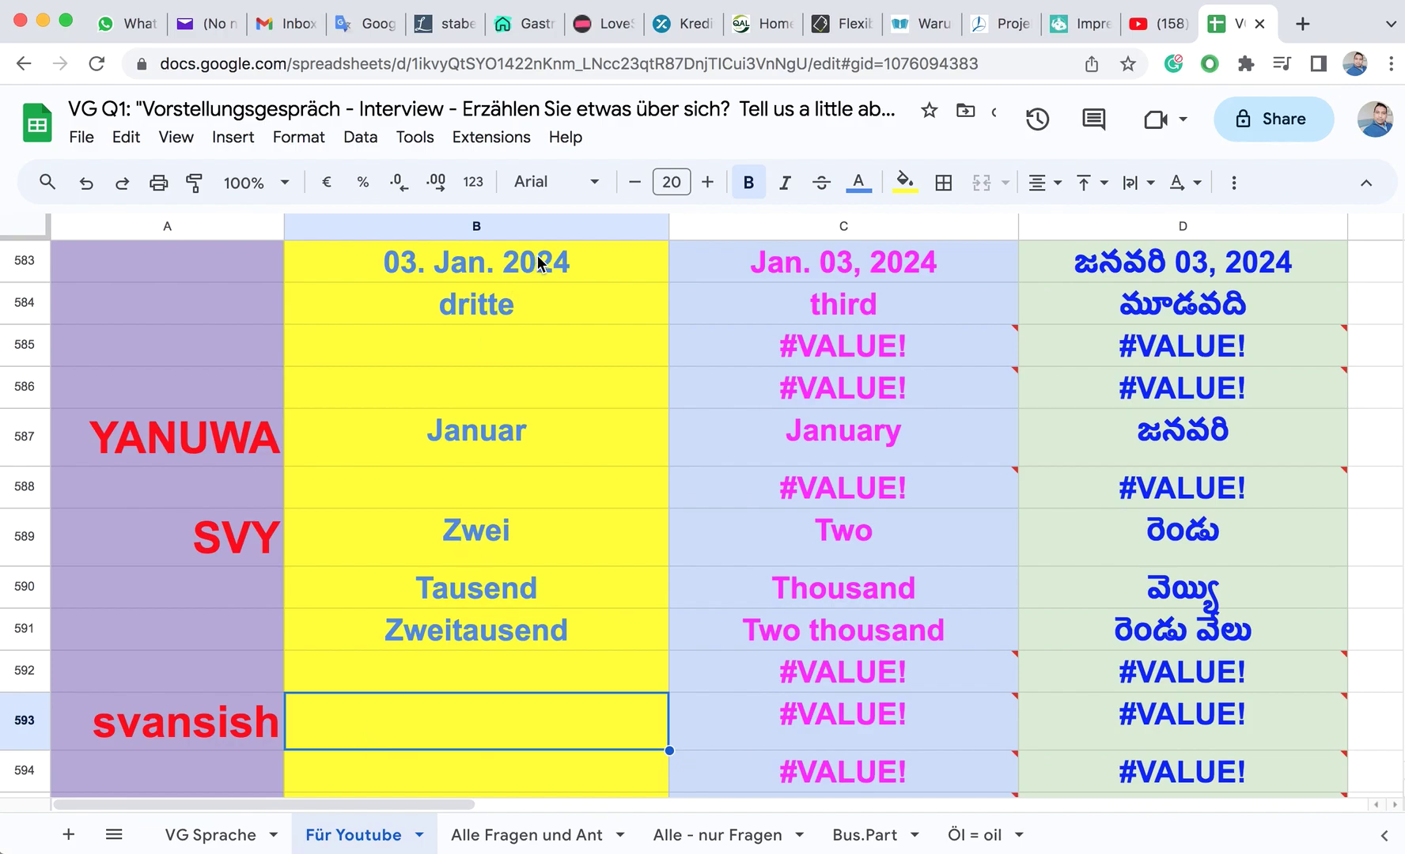
{"action": "left_click", "coordinate": [417, 678]}
{"action": "type", "text": "24"}
{"action": "left_click", "coordinate": [492, 672]}
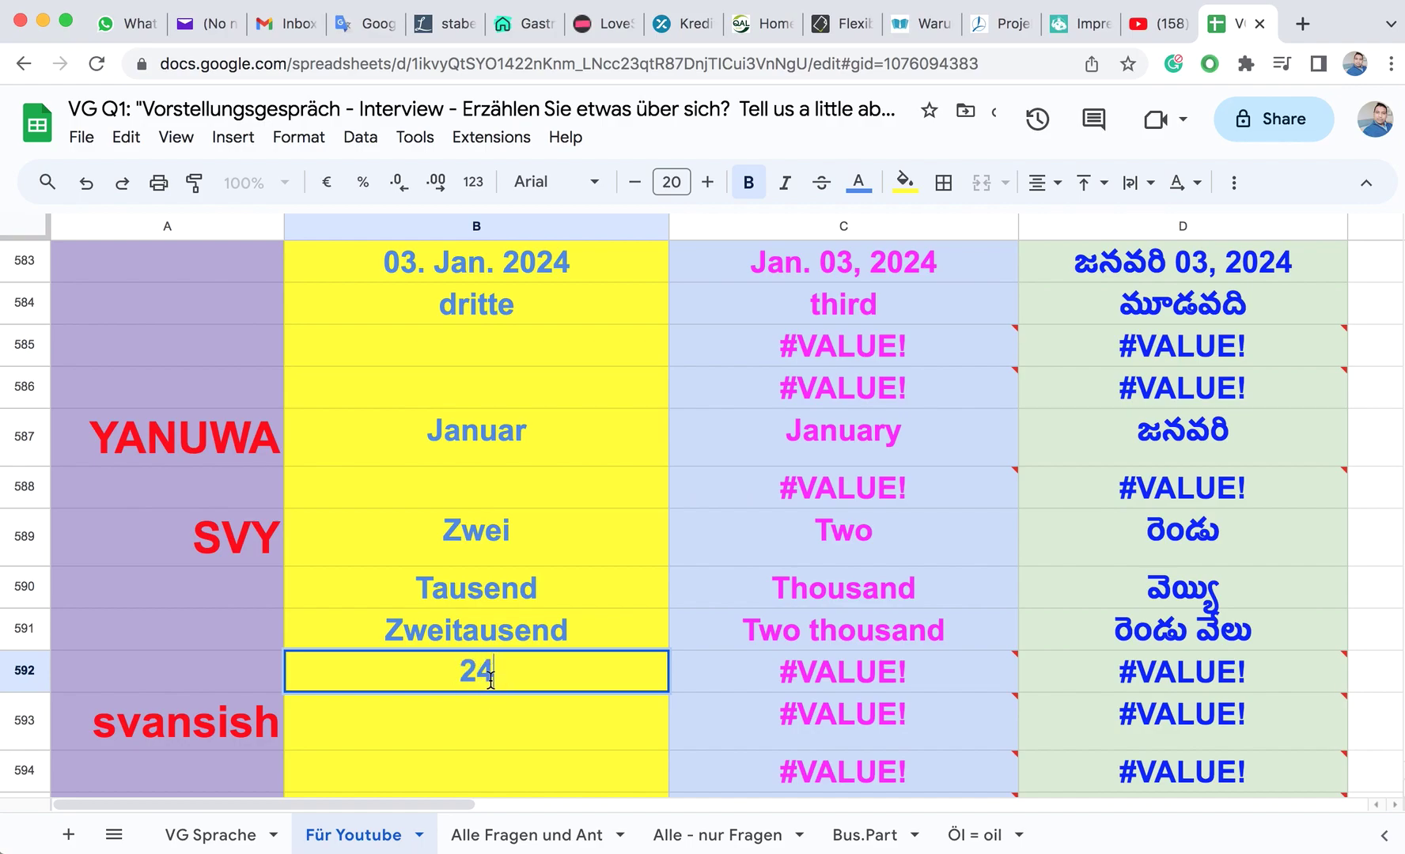
{"action": "left_click", "coordinate": [472, 664]}
{"action": "left_click", "coordinate": [448, 784]}
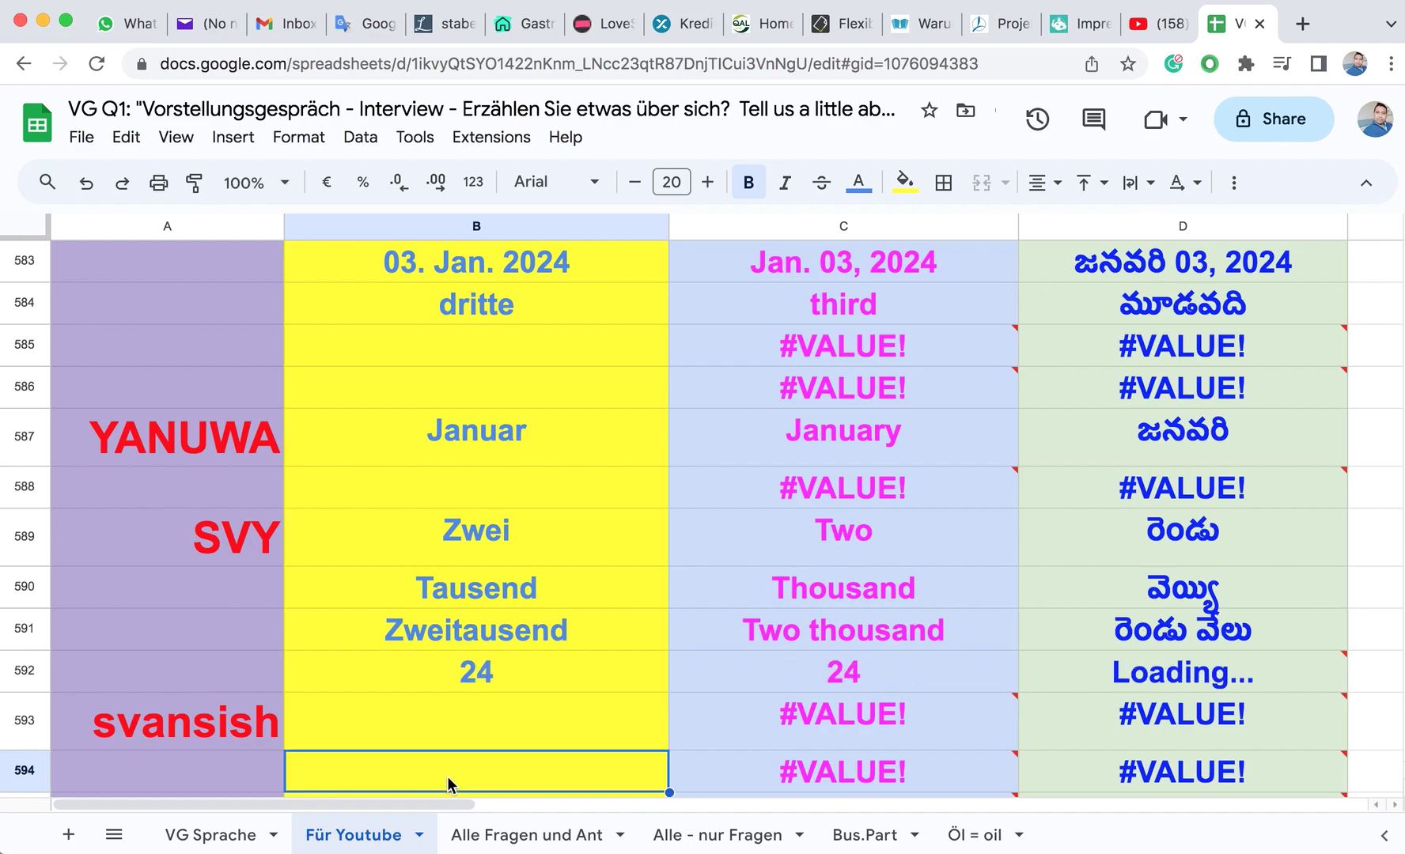
Step: Enter "vier" in B594 and "zwanzig" in B593, beside the "svansish" label
{"action": "type", "text": "4"}
{"action": "key", "text": "BackSpace"}
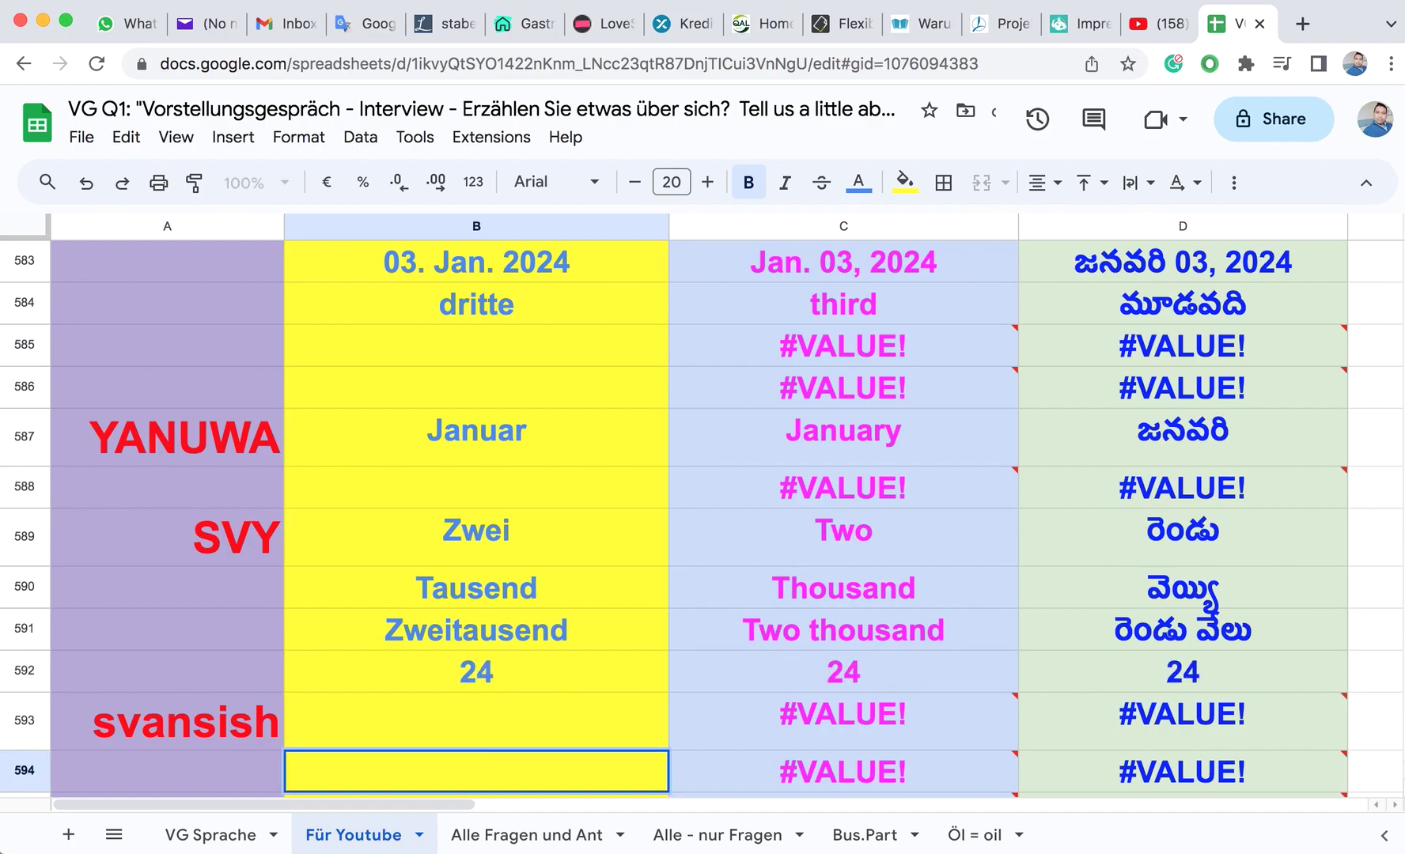
{"action": "type", "text": "vier"}
{"action": "left_click", "coordinate": [439, 724]}
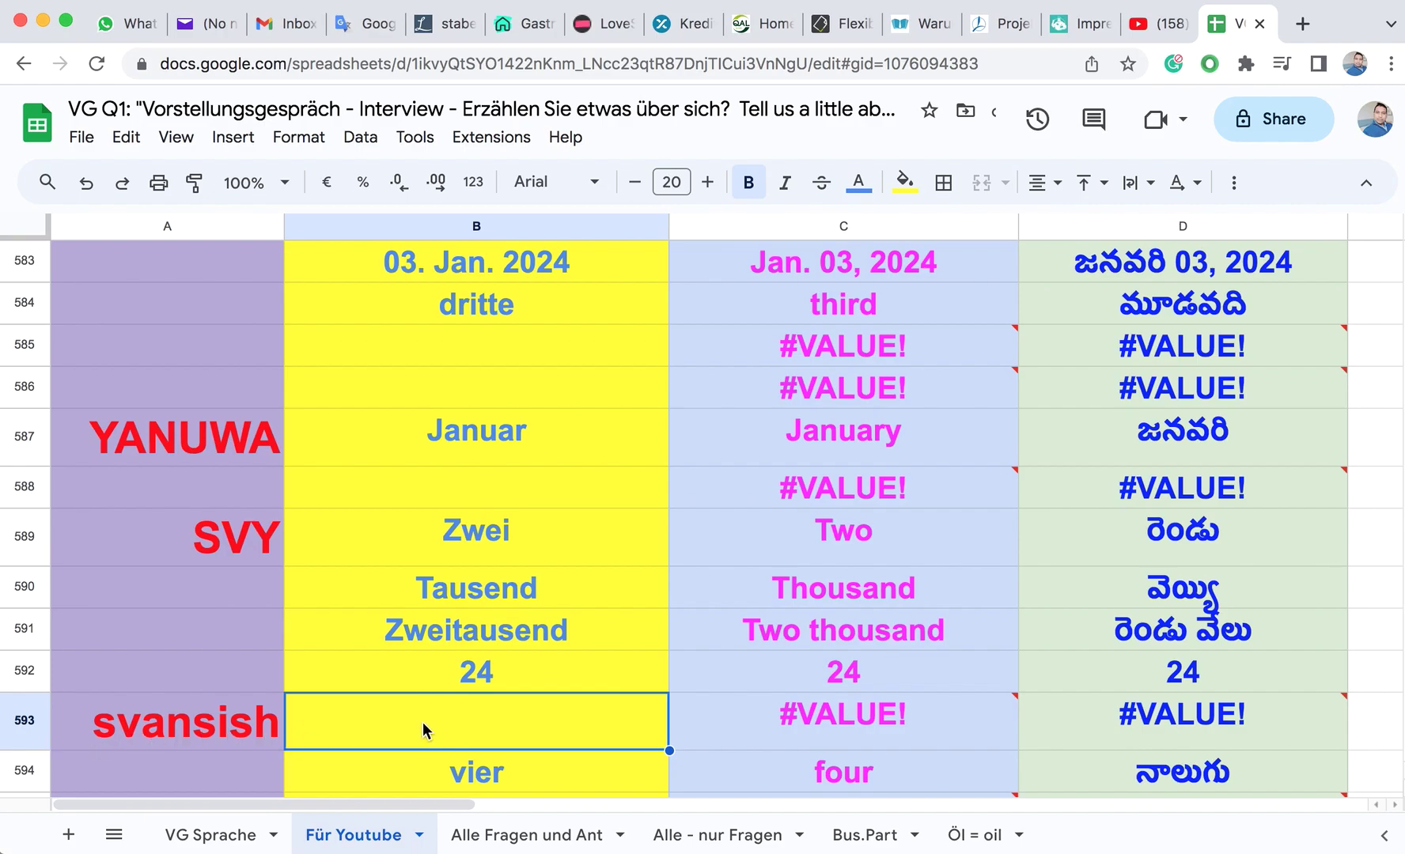
{"action": "type", "text": "zwanzig"}
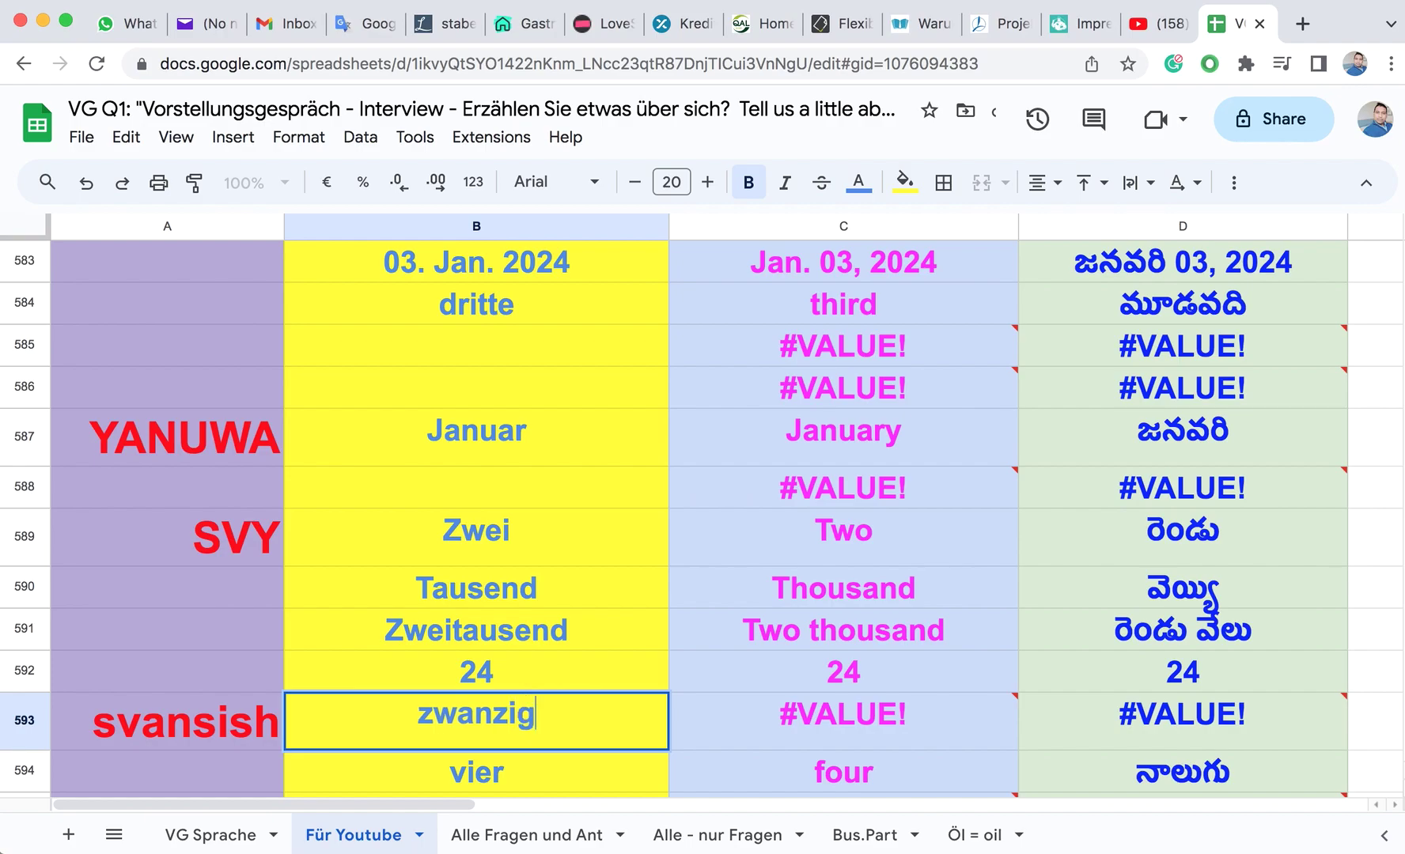
{"action": "left_click", "coordinate": [403, 775]}
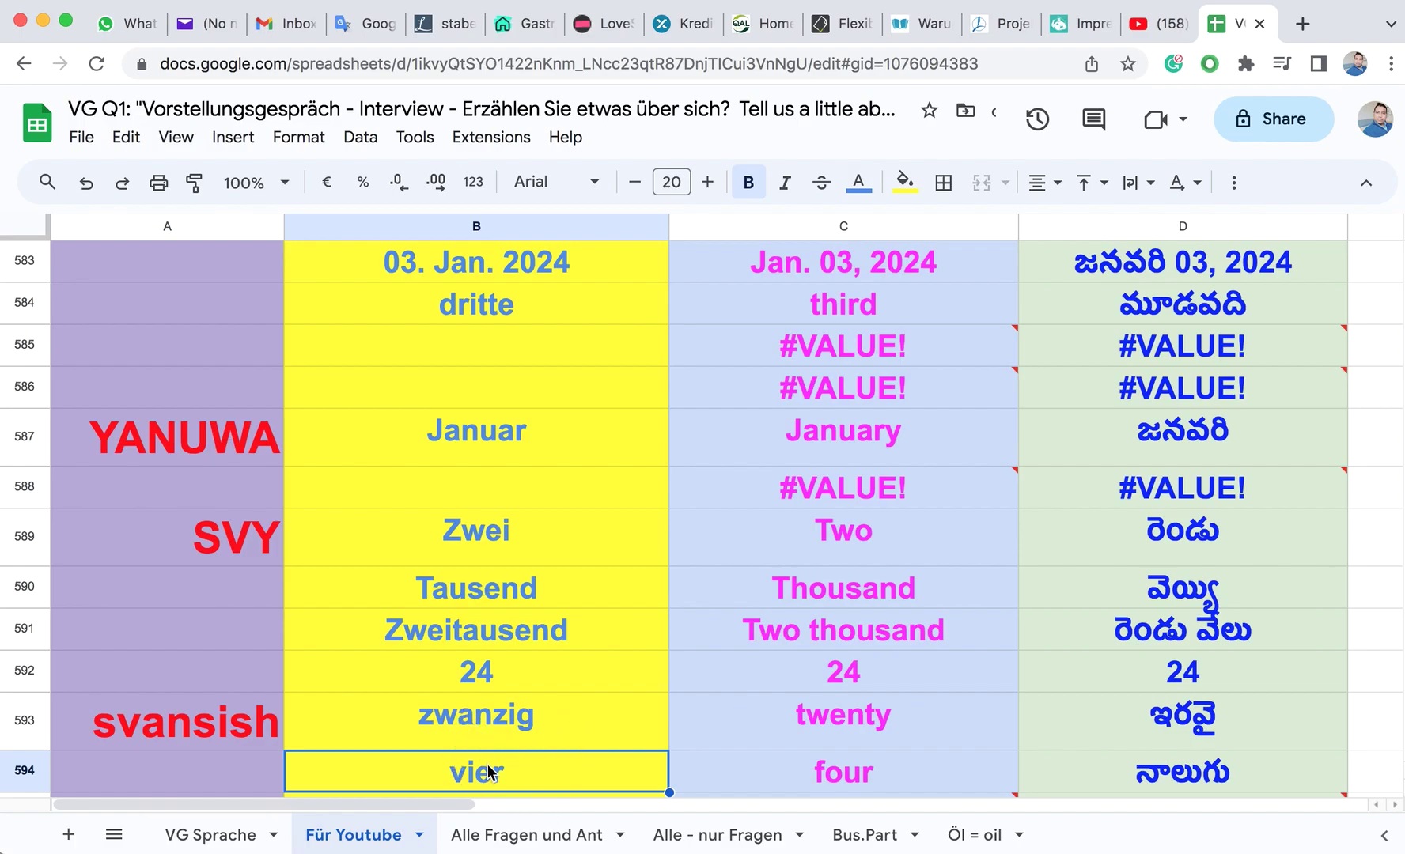
Step: Extend the word "vier" in B594 to "vierundzwanzig"
{"action": "left_click", "coordinate": [543, 766]}
{"action": "left_click", "coordinate": [533, 775]}
{"action": "double_click", "coordinate": [533, 775]}
{"action": "type", "text": "und"}
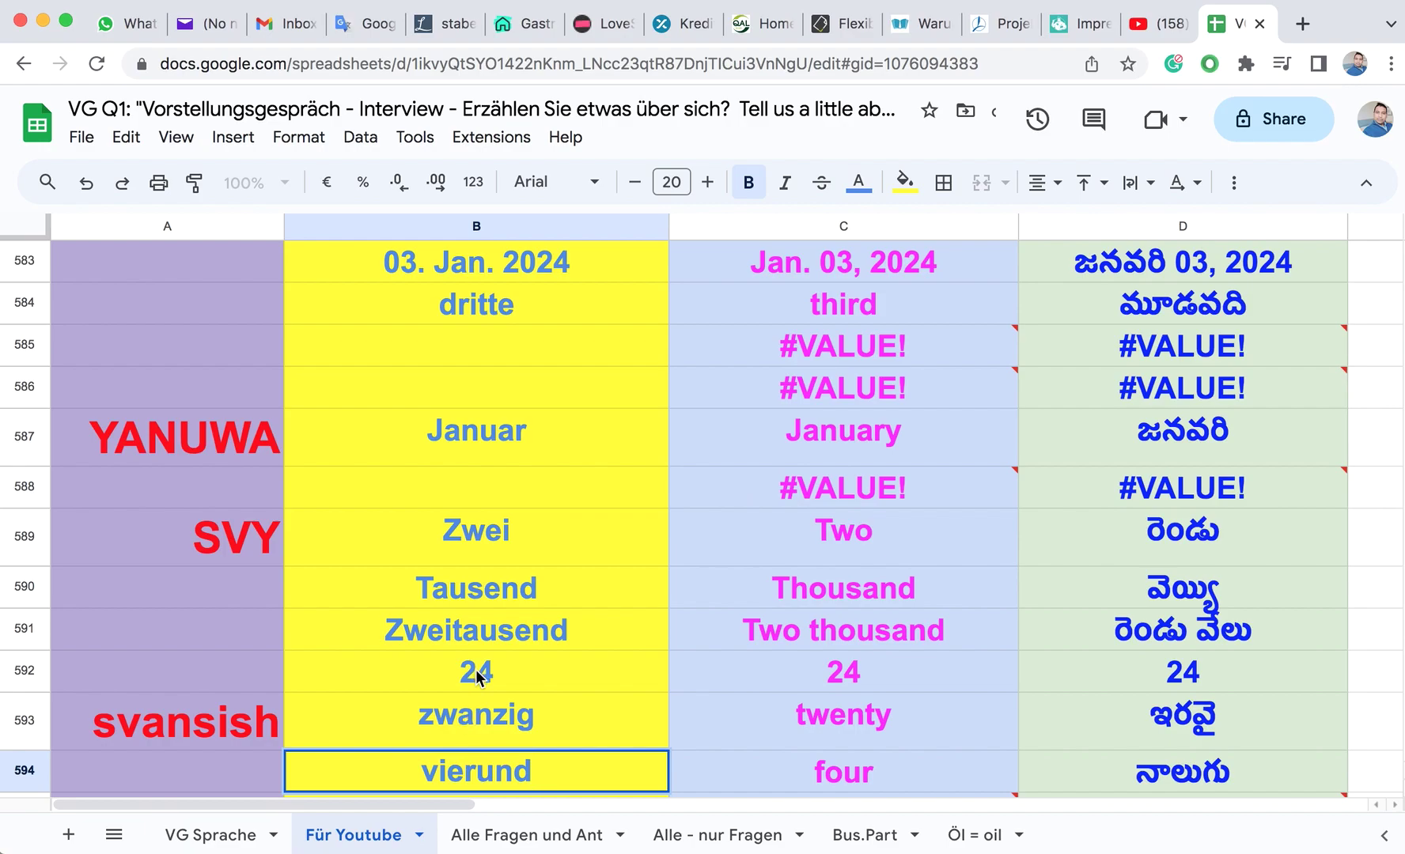
{"action": "type", "text": "zwanzi"}
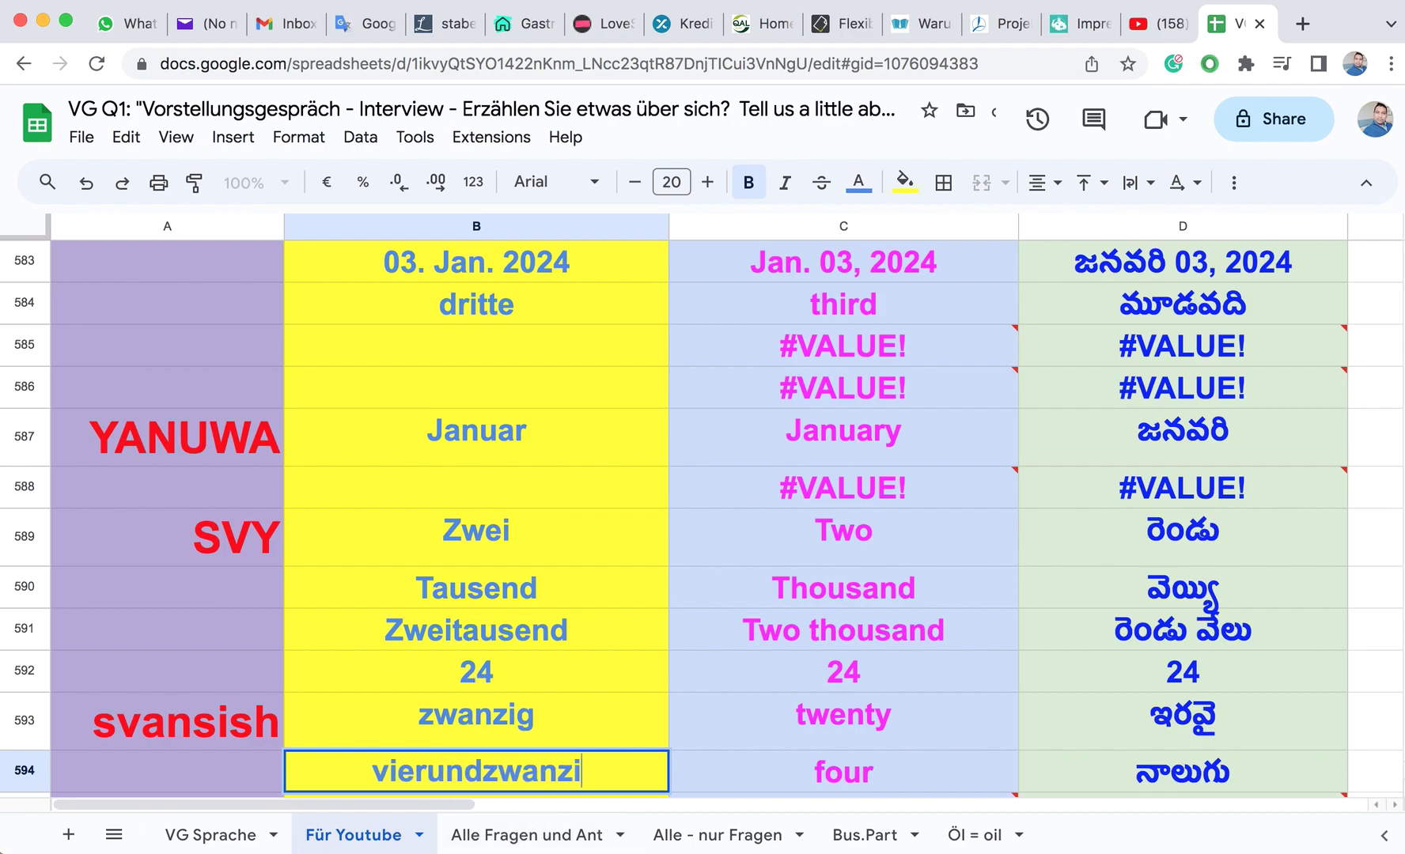
{"action": "type", "text": "g"}
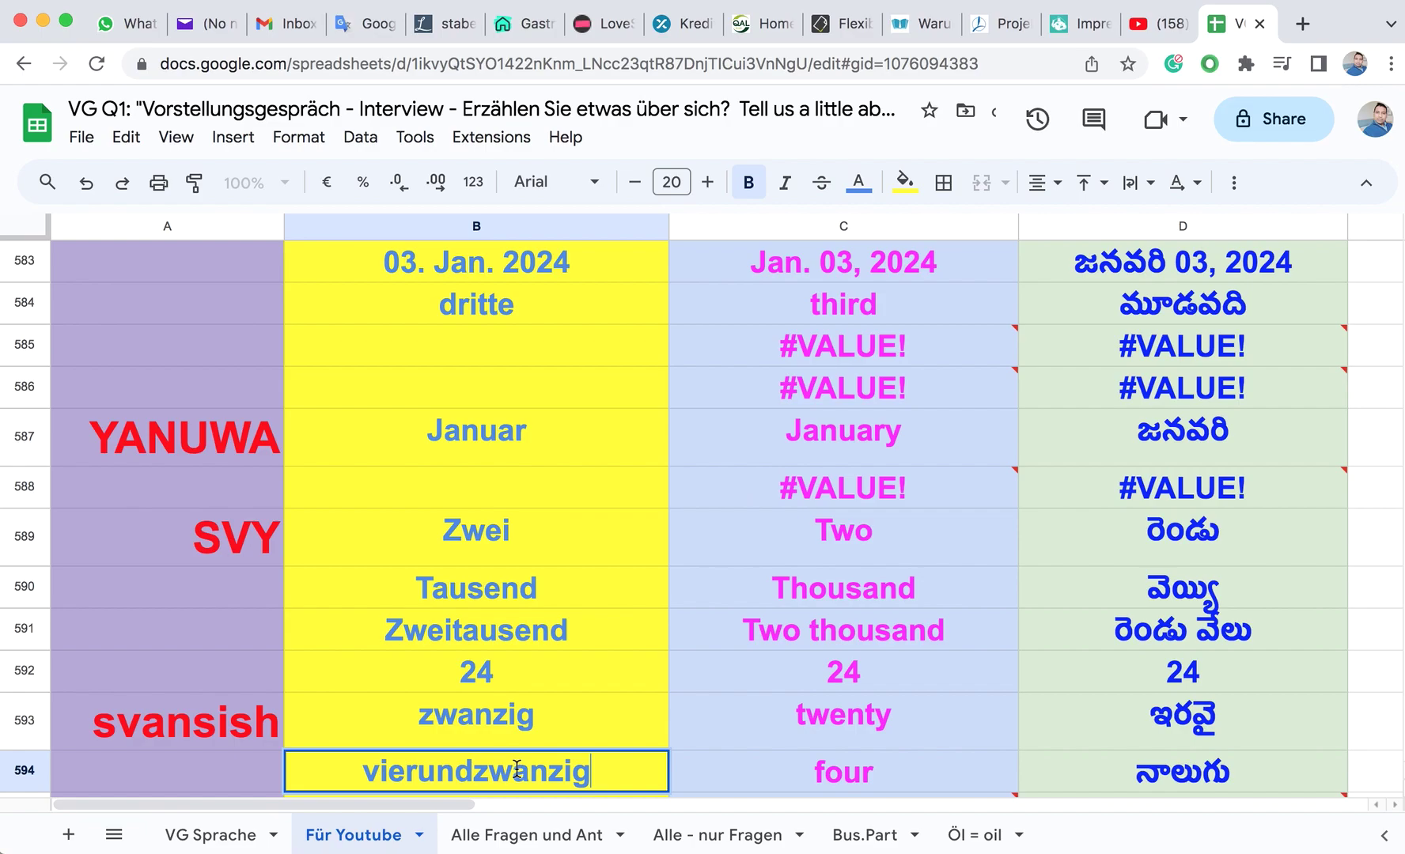
{"action": "left_click", "coordinate": [575, 734]}
Step: Enter the year 2024 in B595, below "vierundzwanzig"
{"action": "scroll", "coordinate": [566, 732], "scroll_direction": "down", "scroll_amount": 2}
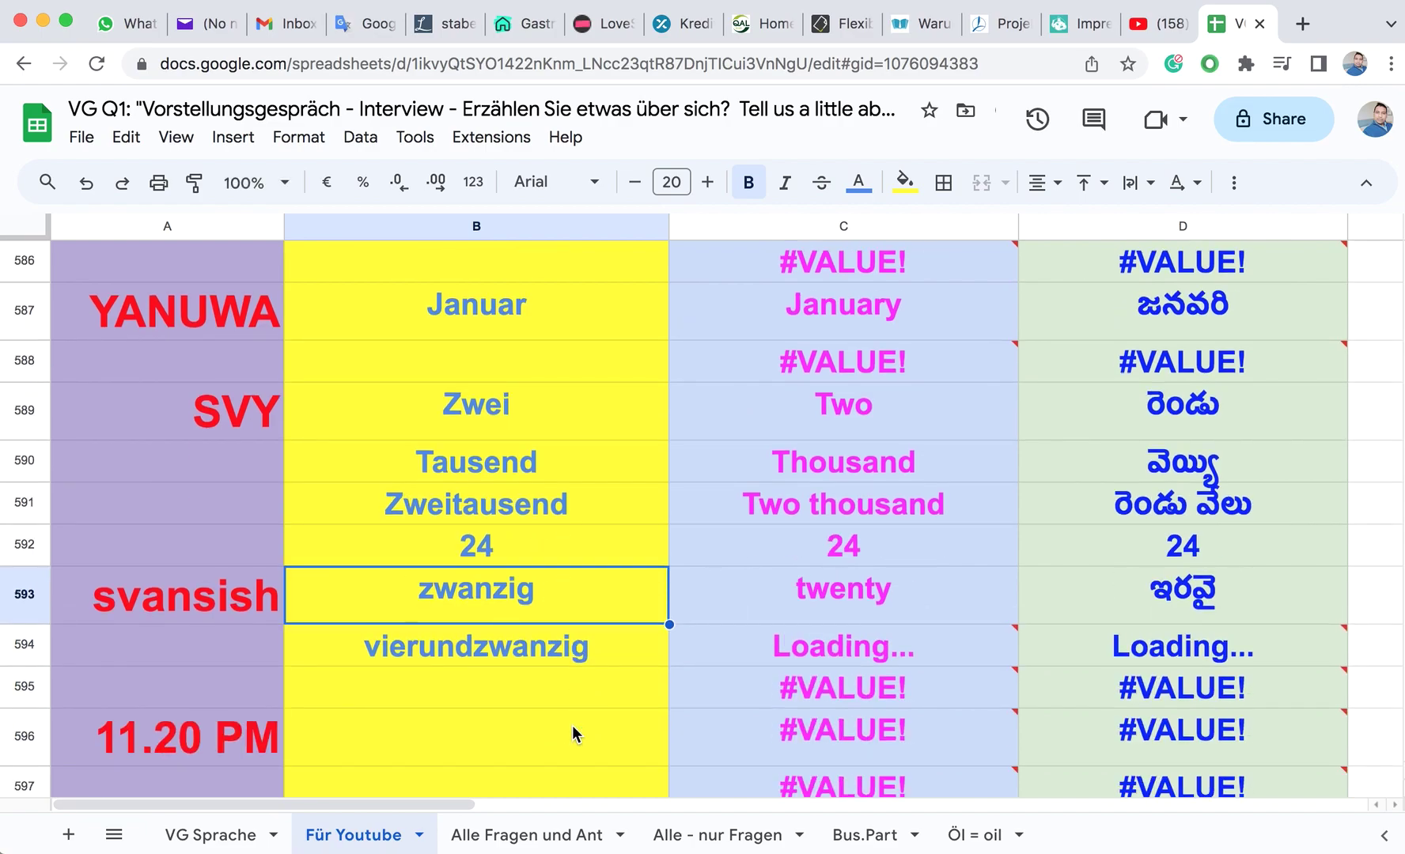
{"action": "left_click", "coordinate": [434, 644]}
{"action": "type", "text": "2023"}
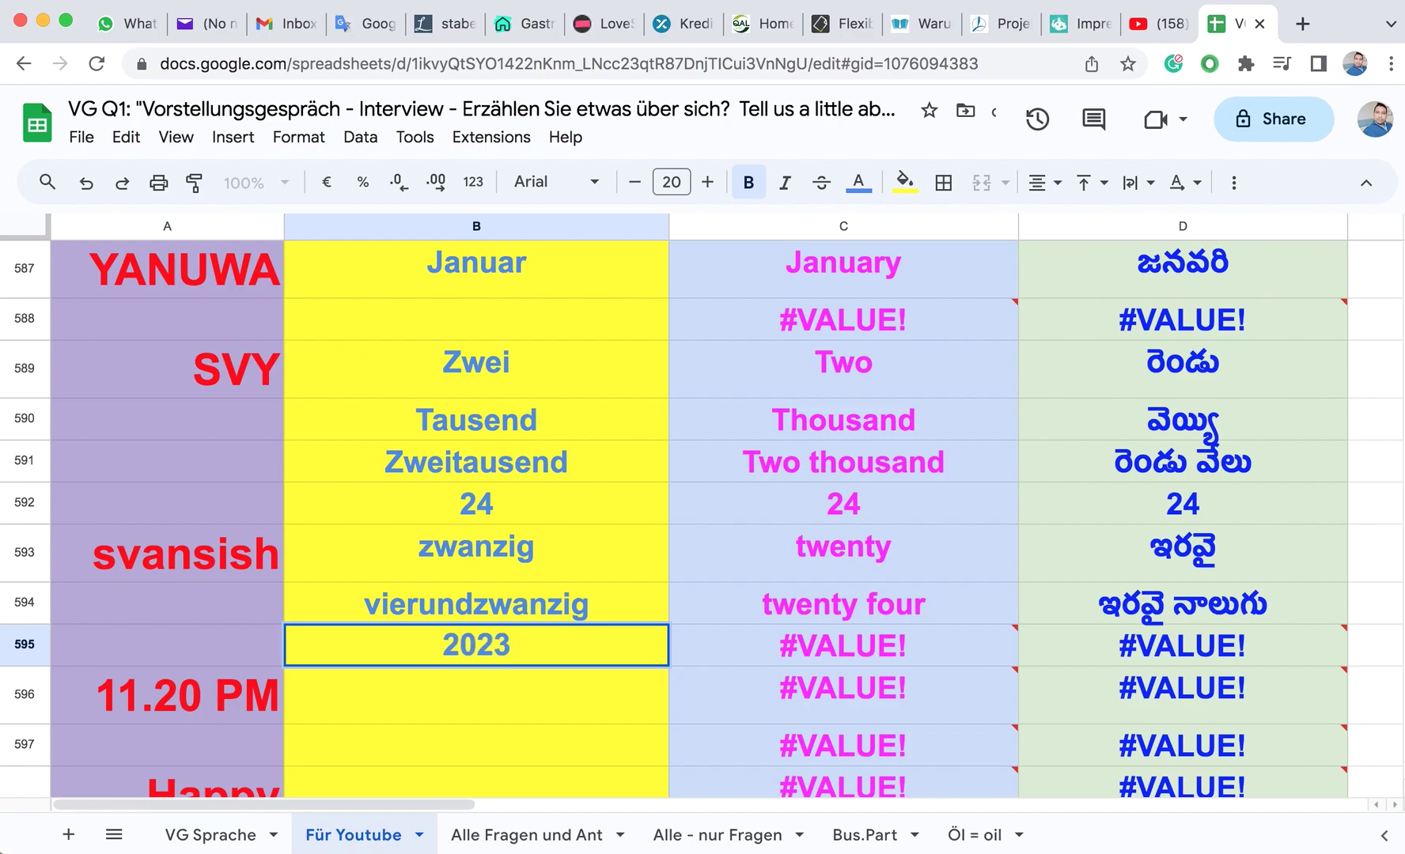
{"action": "key", "text": "BackSpace"}
{"action": "type", "text": "4"}
{"action": "left_click", "coordinate": [405, 445]}
Step: Change the time label in A596 to "11.30 PM"
{"action": "scroll", "coordinate": [405, 445], "scroll_direction": "up", "scroll_amount": 5}
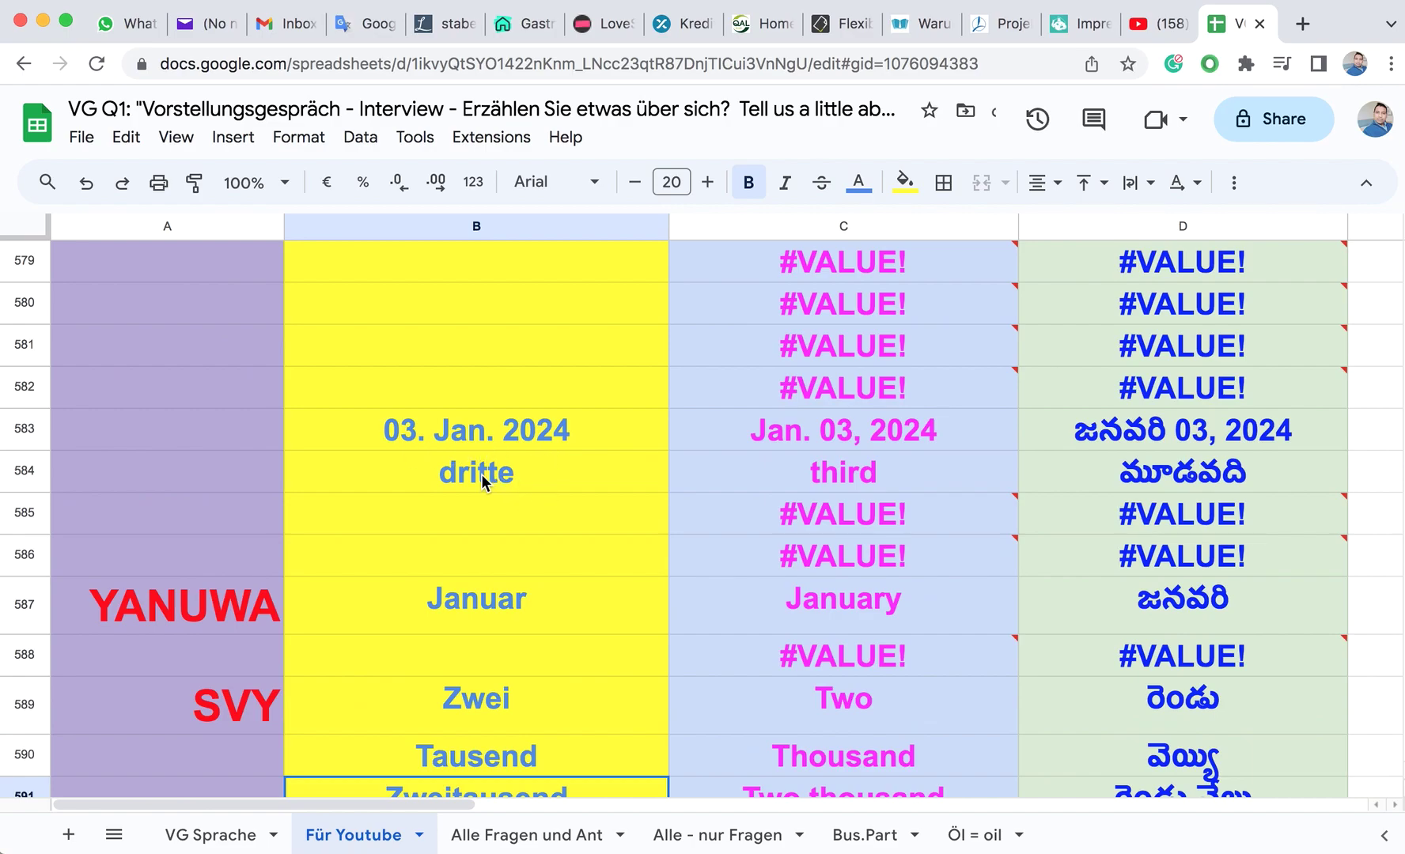
{"action": "scroll", "coordinate": [489, 481], "scroll_direction": "down", "scroll_amount": 3}
{"action": "scroll", "coordinate": [484, 483], "scroll_direction": "down", "scroll_amount": 8}
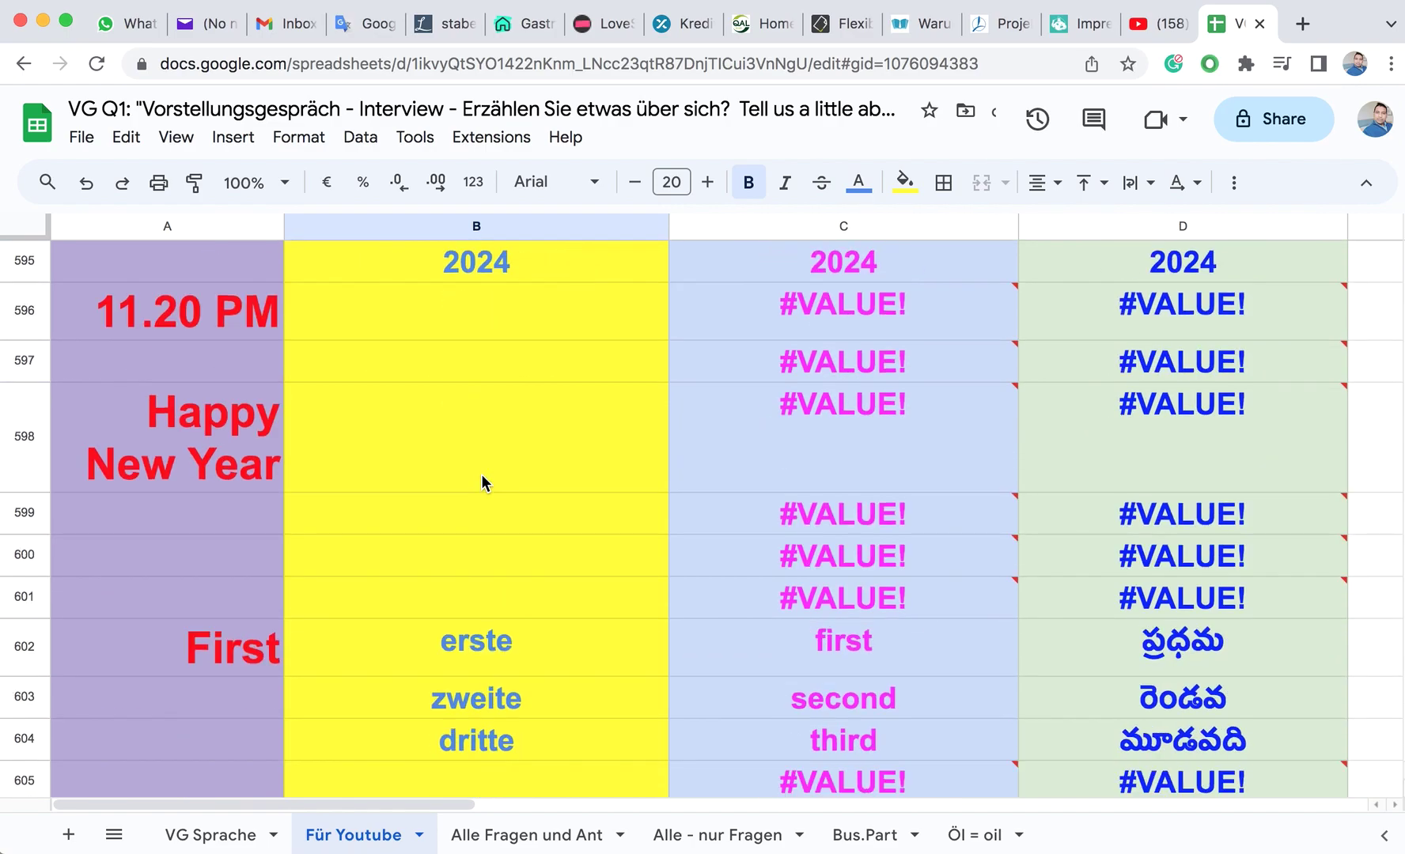
{"action": "scroll", "coordinate": [484, 483], "scroll_direction": "up", "scroll_amount": 1}
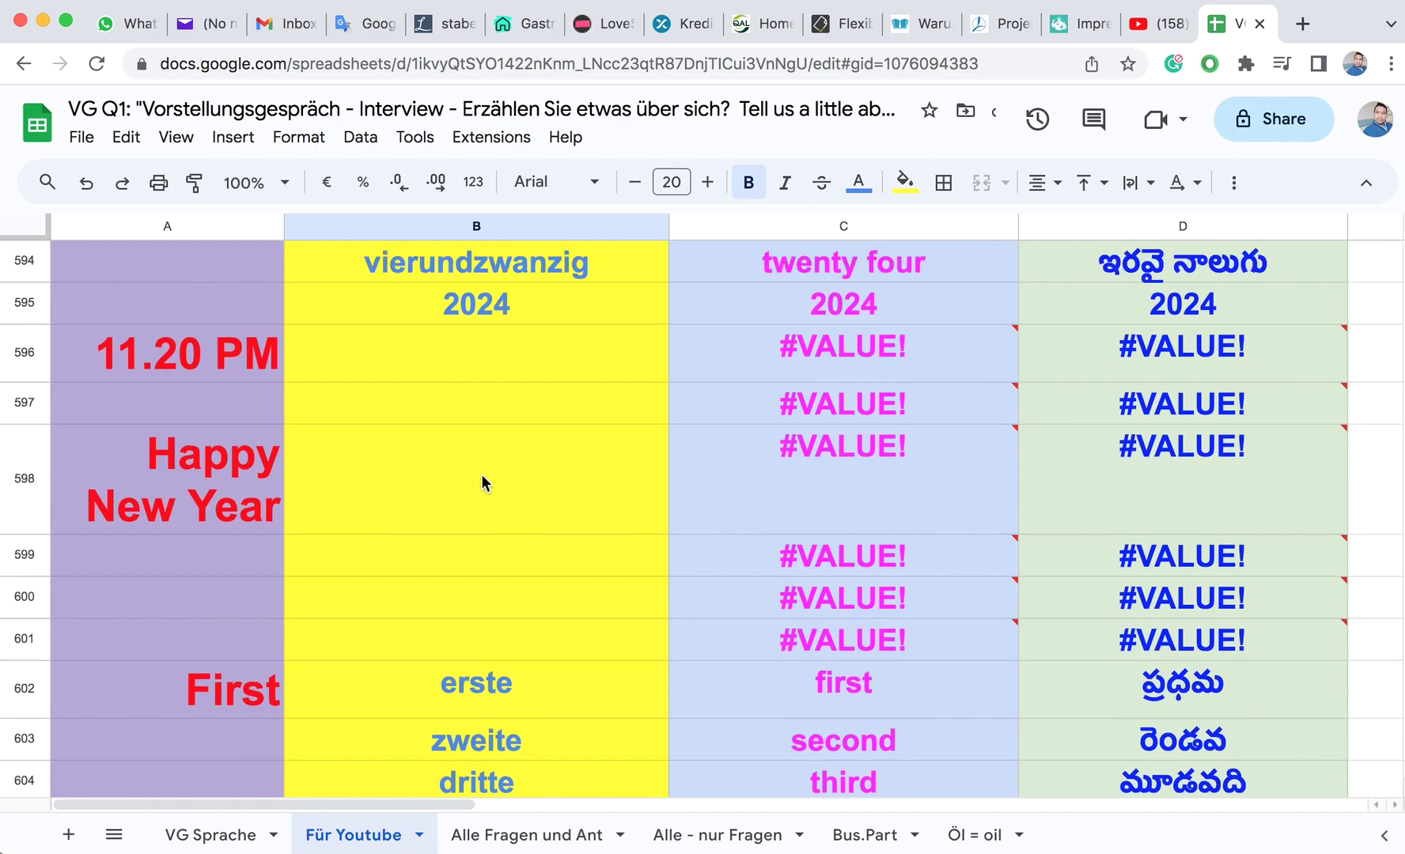
{"action": "left_click", "coordinate": [444, 366]}
{"action": "left_click", "coordinate": [198, 364]}
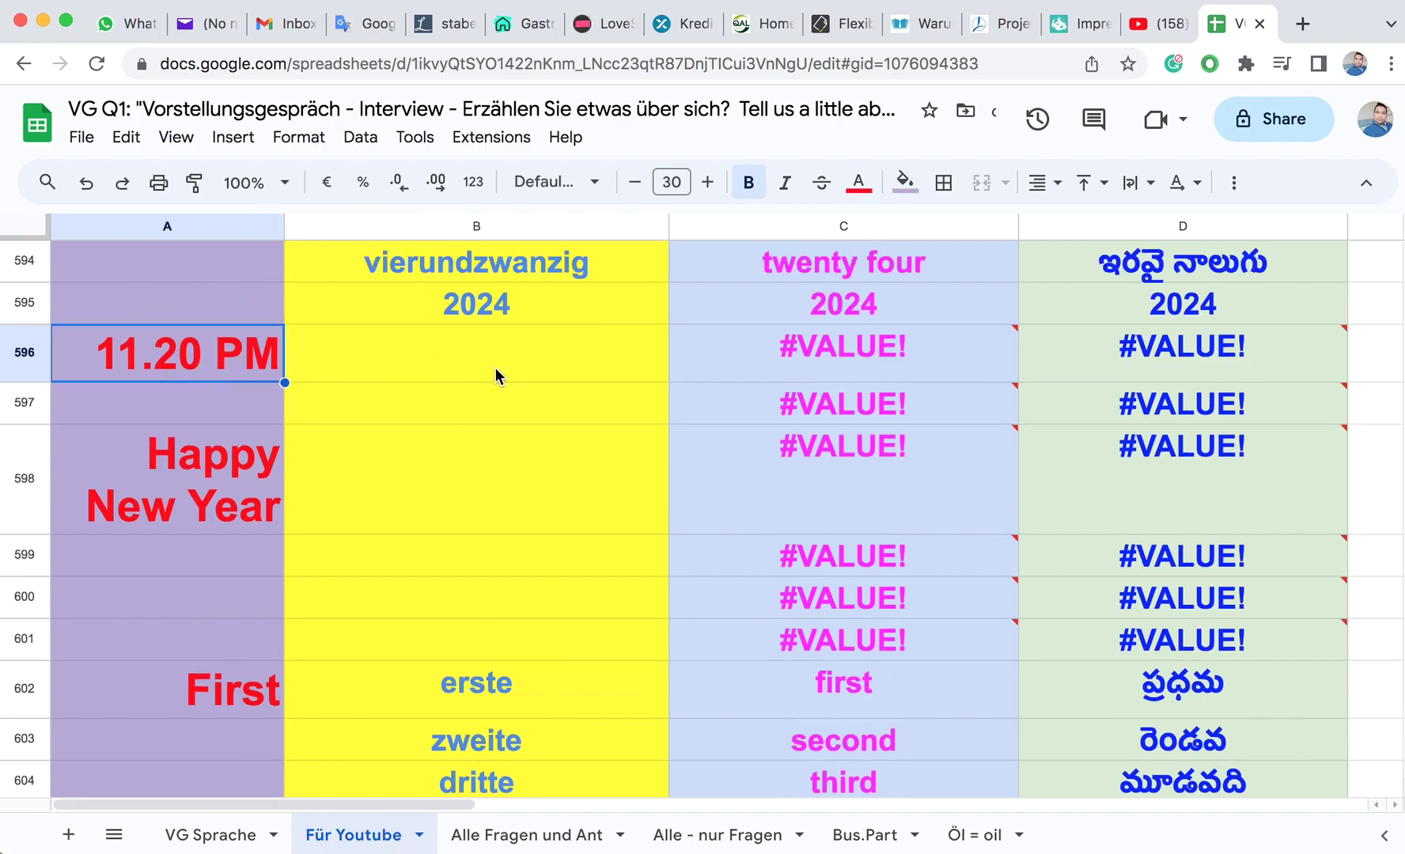
{"action": "double_click", "coordinate": [160, 353]}
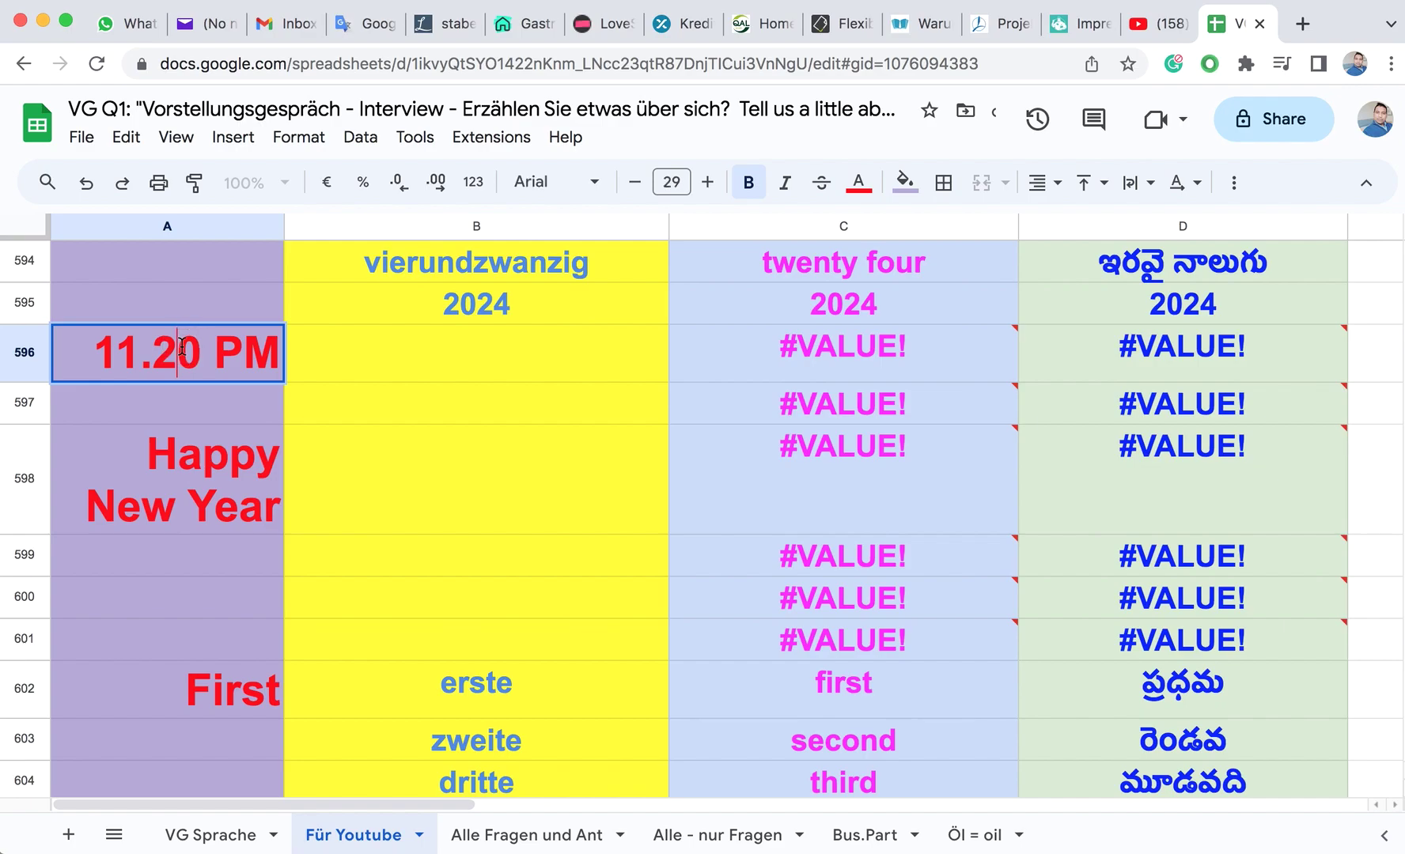
{"action": "key", "text": "BackSpace"}
{"action": "type", "text": "3"}
Step: Enter "Elf Uhr dreizig" in B596, beside the time label
{"action": "left_click", "coordinate": [344, 366]}
{"action": "type", "text": "E"}
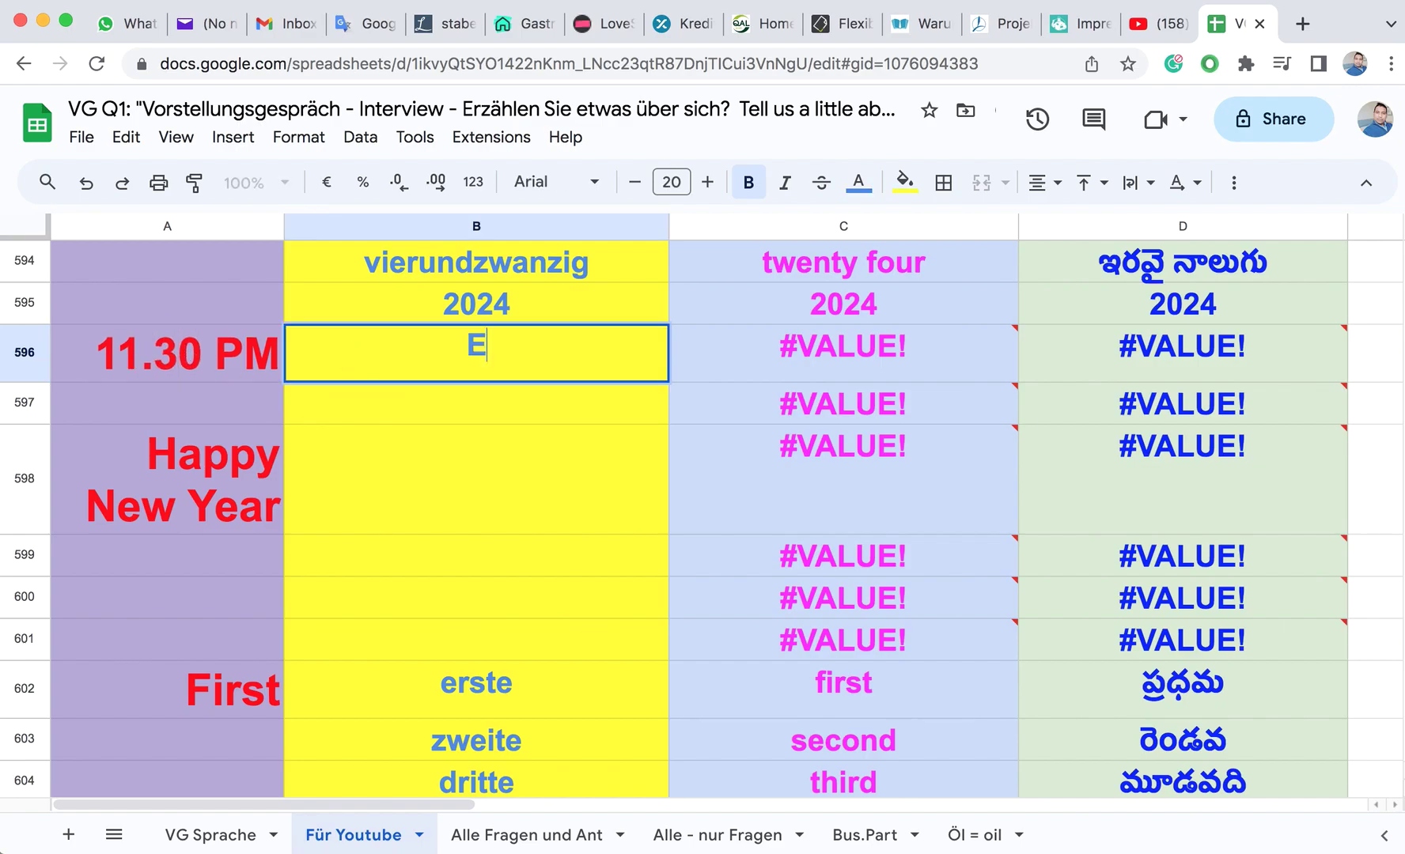
{"action": "type", "text": "lf Uhr "}
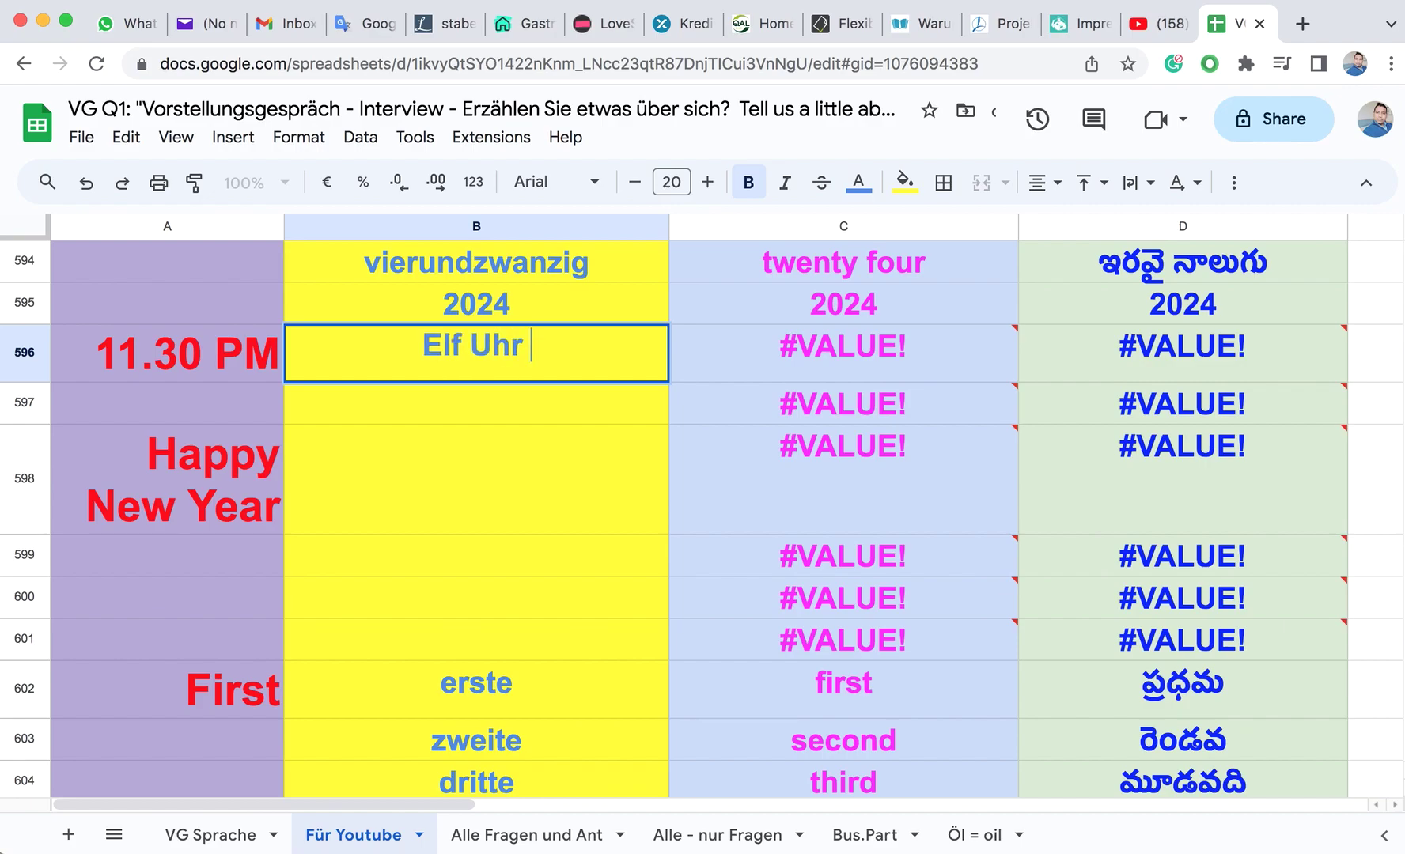
{"action": "type", "text": "dreizig"}
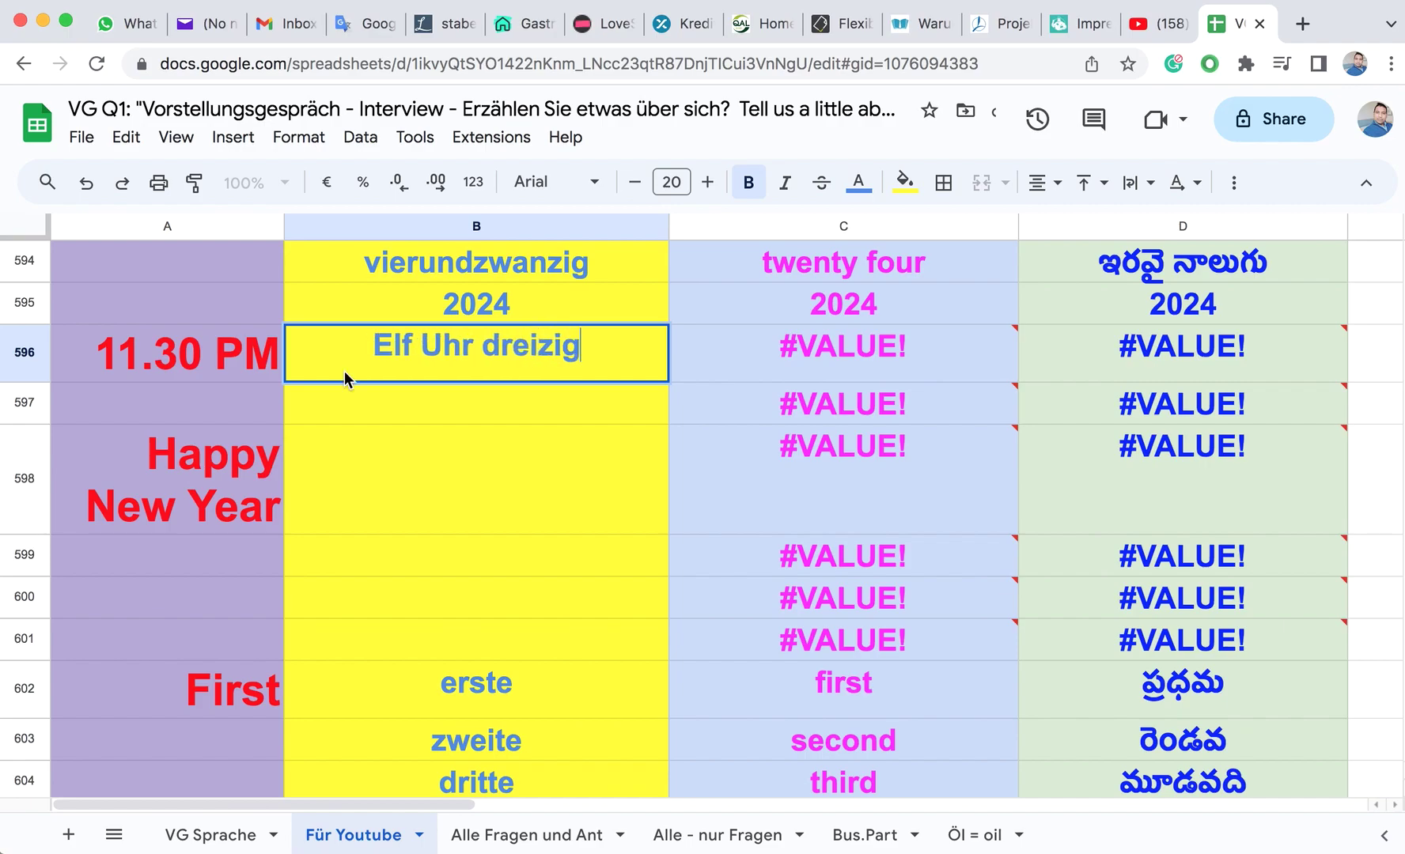
{"action": "left_click", "coordinate": [385, 426]}
{"action": "left_click", "coordinate": [416, 480]}
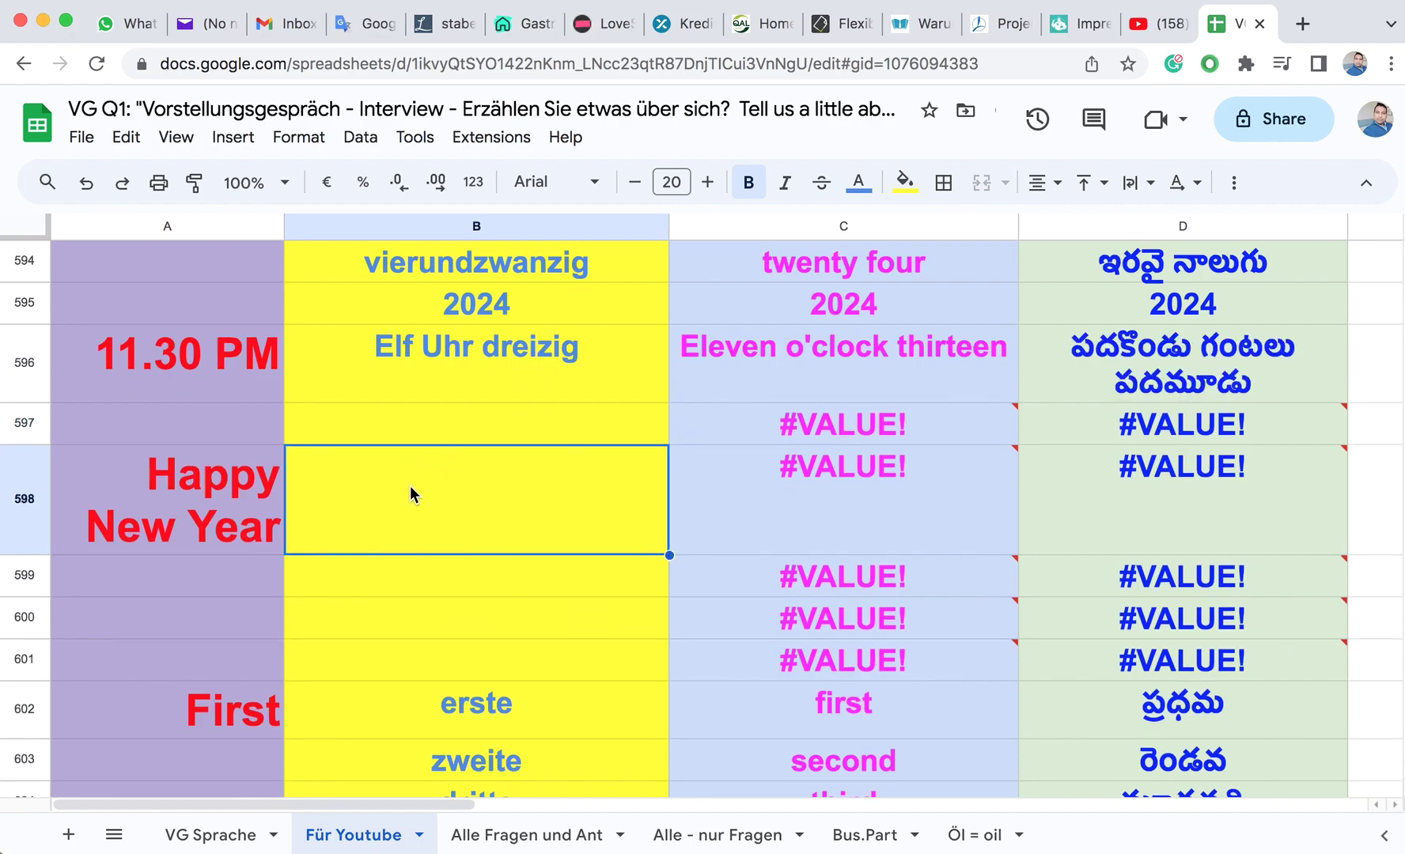
{"action": "left_click", "coordinate": [234, 485]}
{"action": "left_click", "coordinate": [496, 486]}
{"action": "left_click", "coordinate": [470, 423]}
{"action": "left_click", "coordinate": [420, 541]}
{"action": "left_click", "coordinate": [184, 520]}
{"action": "left_click", "coordinate": [427, 516]}
Step: Enter the German greeting "Frohes Neues Jahr" in B598, beside the "Happy New Year" label
{"action": "scroll", "coordinate": [345, 587], "scroll_direction": "down", "scroll_amount": 3}
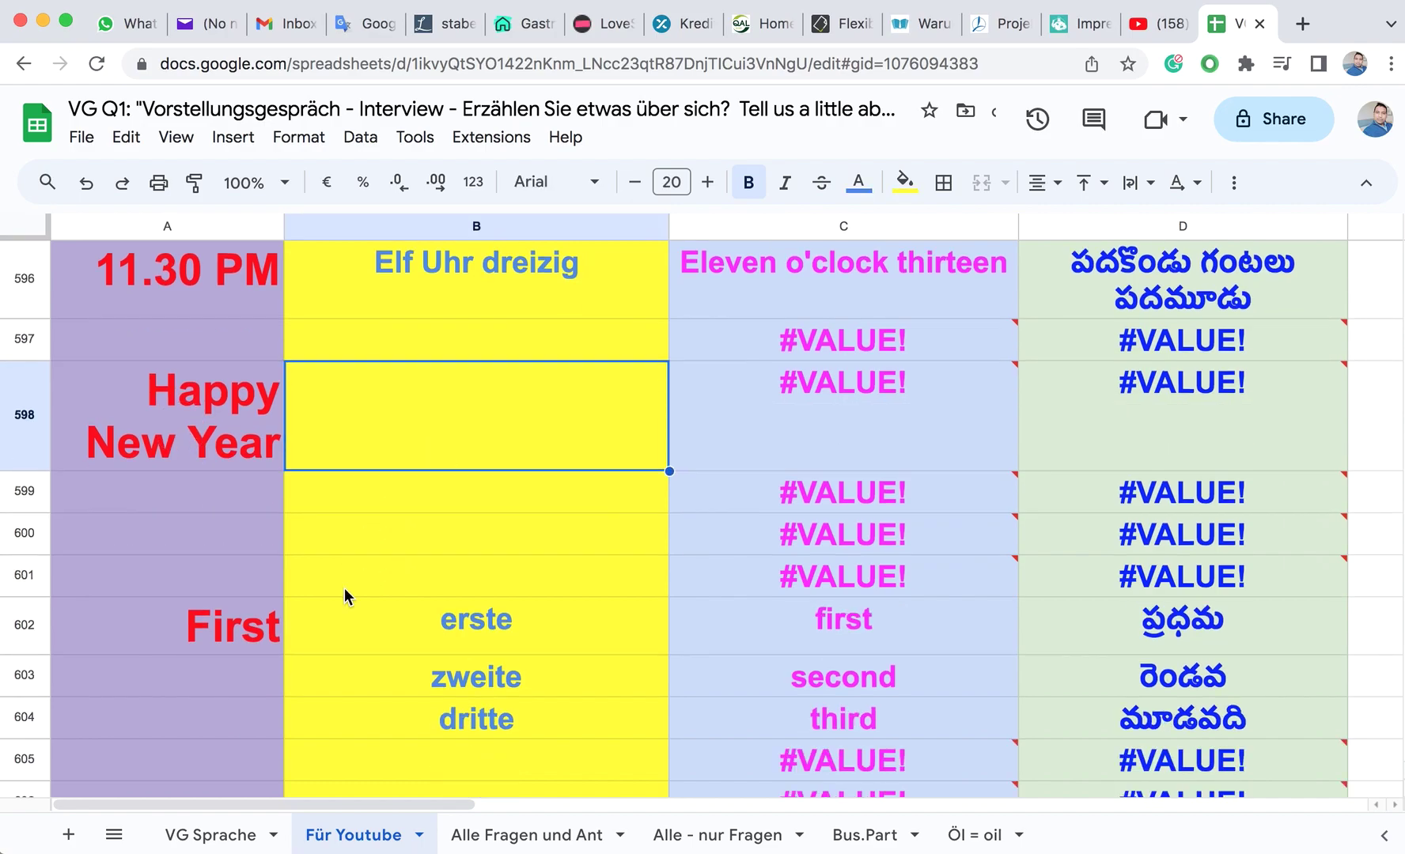
{"action": "left_click", "coordinate": [392, 303]}
{"action": "type", "text": "Freog"}
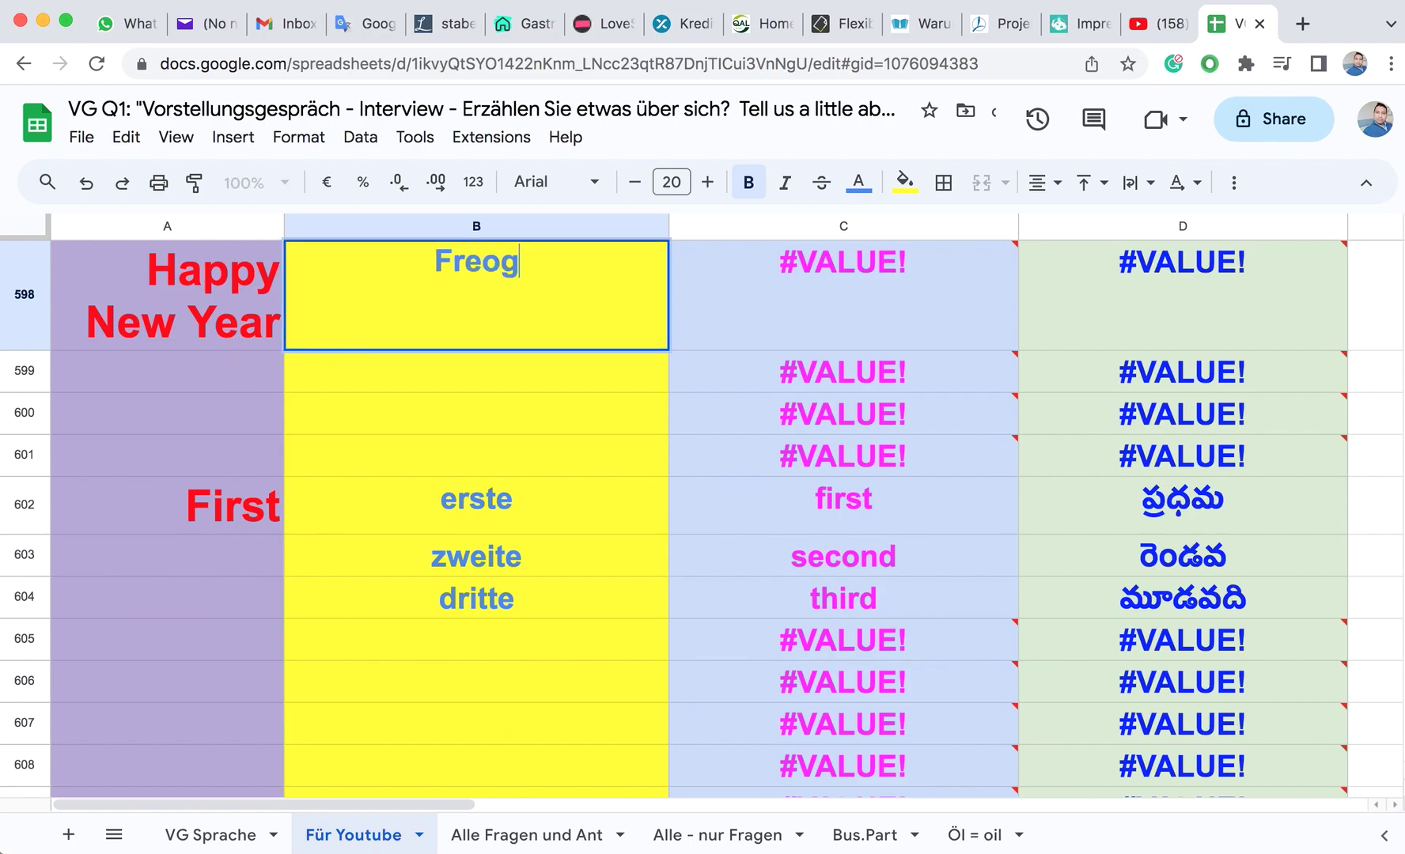
{"action": "key", "text": "BackSpace"}
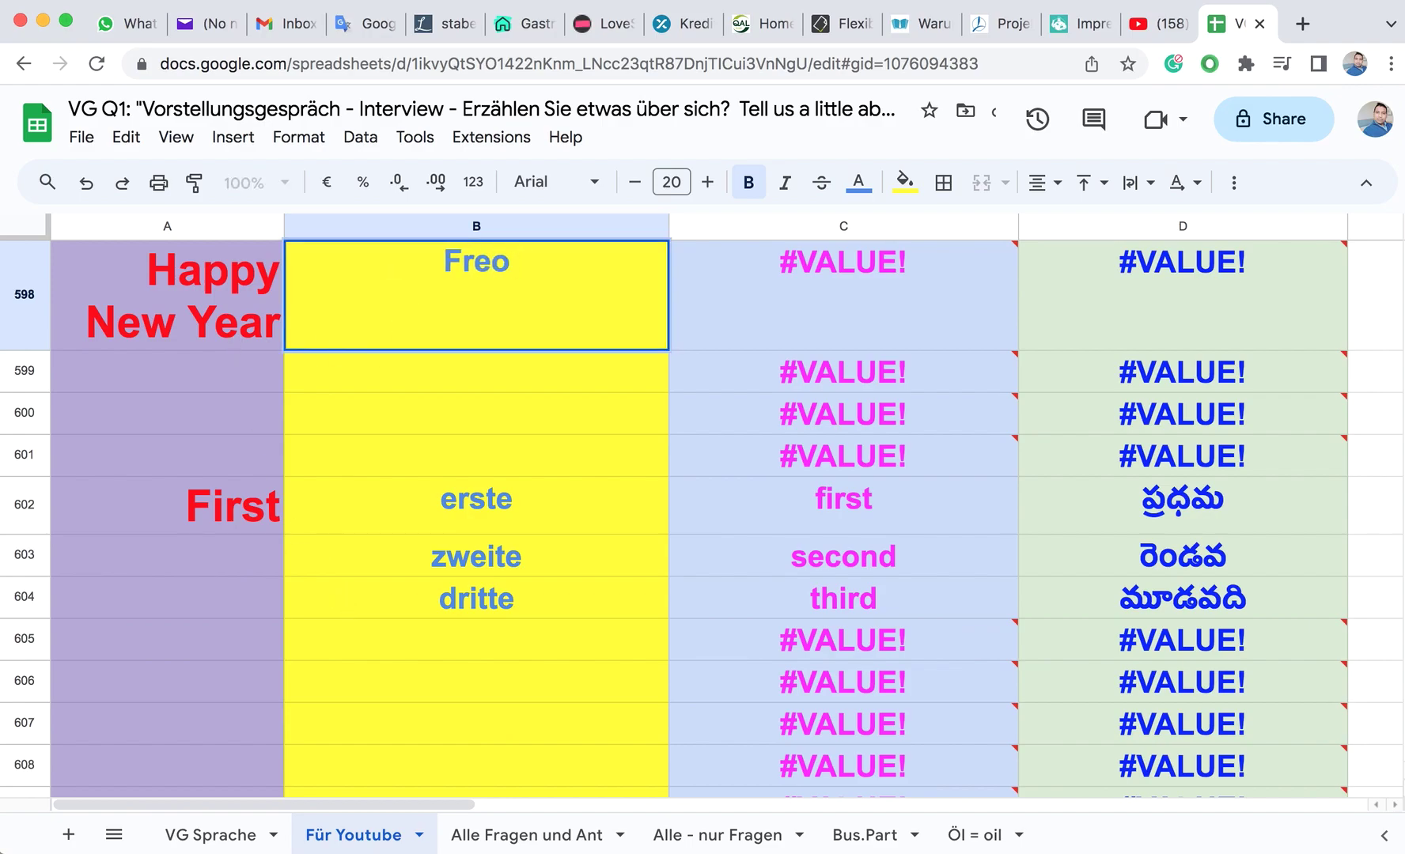
{"action": "key", "text": "BackSpace"}
{"action": "key", "text": "BackSpace"}
{"action": "type", "text": "ohea"}
{"action": "key", "text": "BackSpace"}
{"action": "type", "text": "s "}
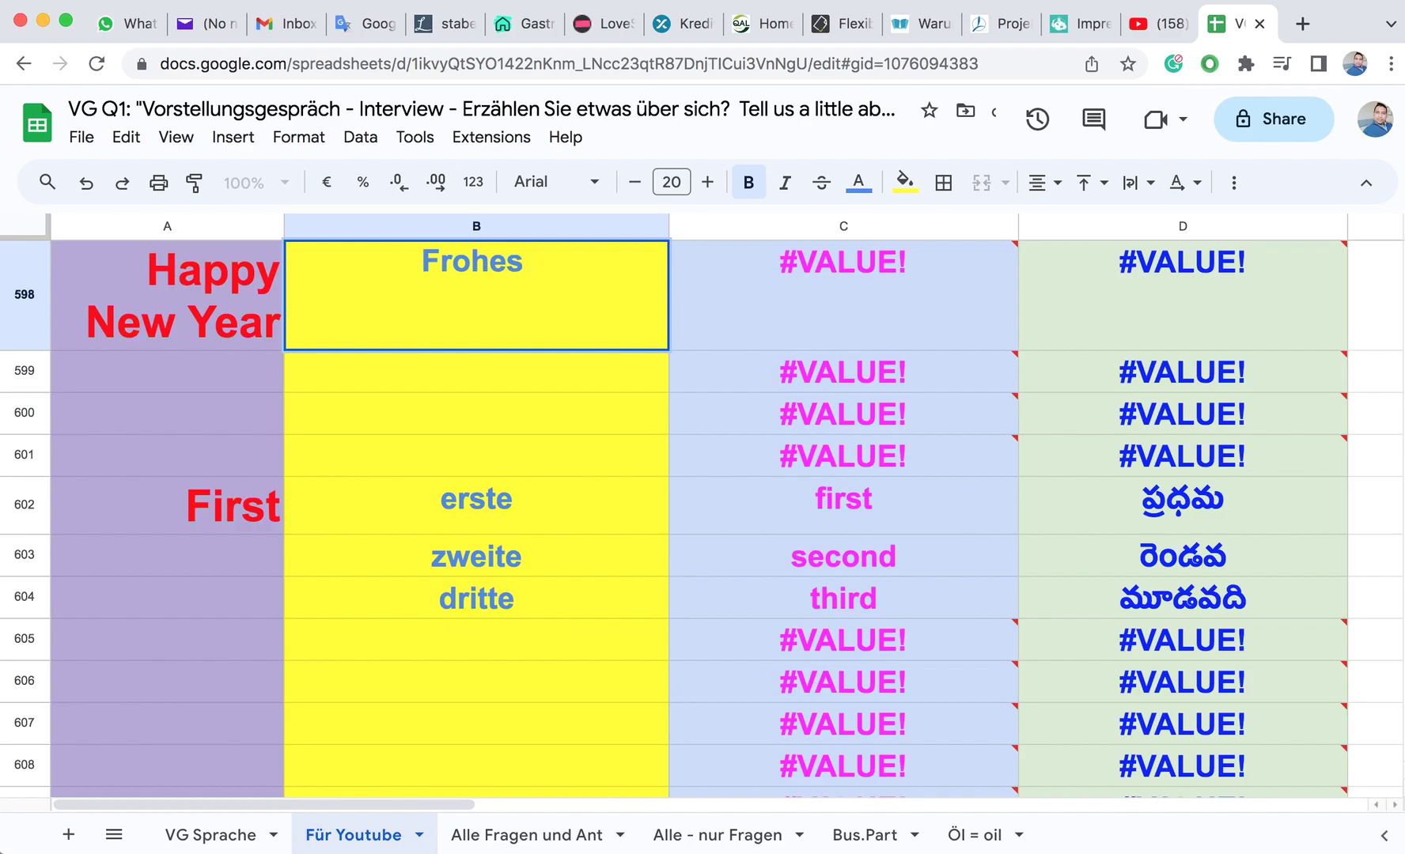
{"action": "type", "text": "n"}
{"action": "key", "text": "BackSpace"}
{"action": "type", "text": "Ne"}
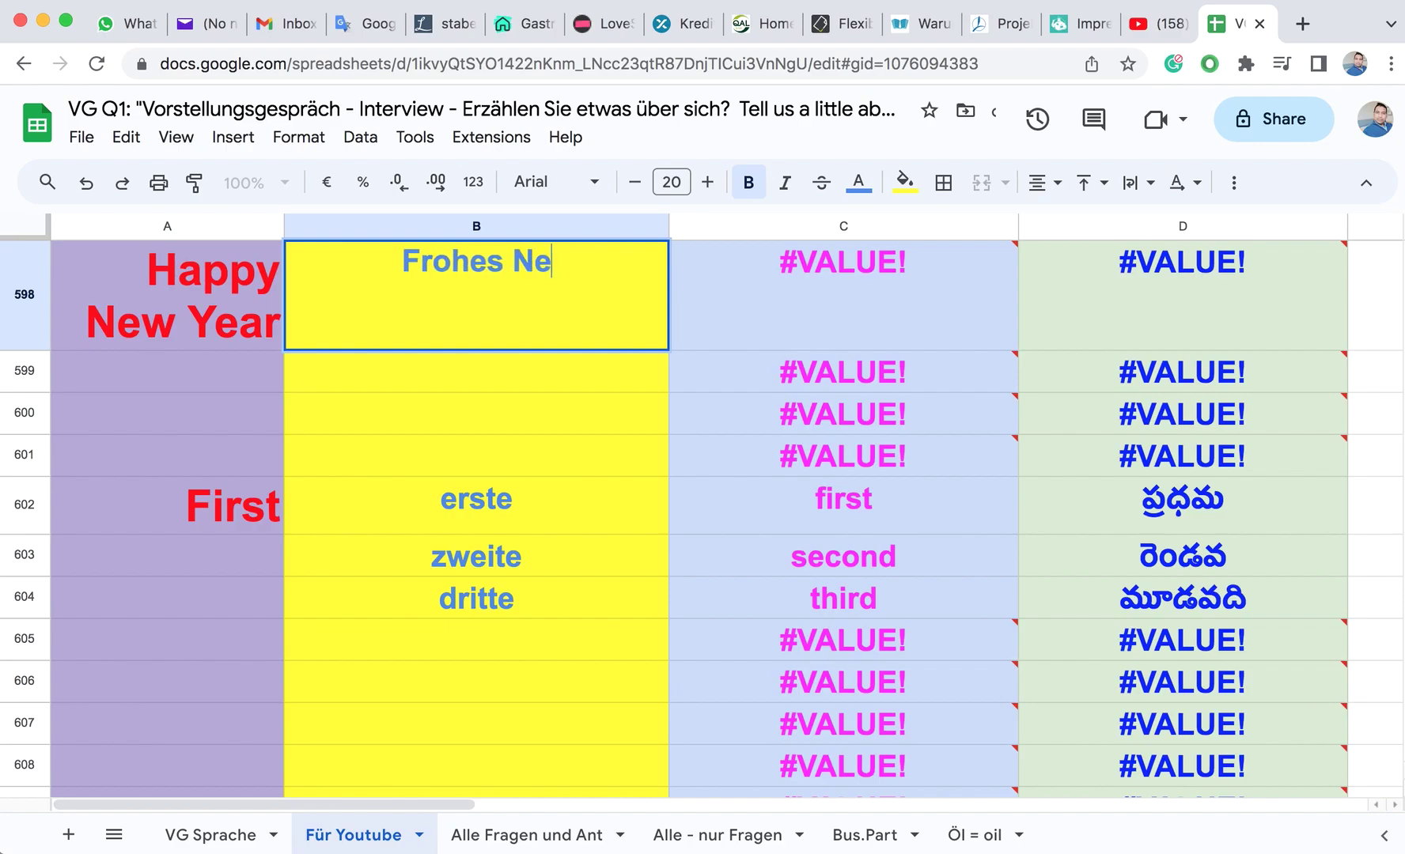
{"action": "type", "text": "ues"}
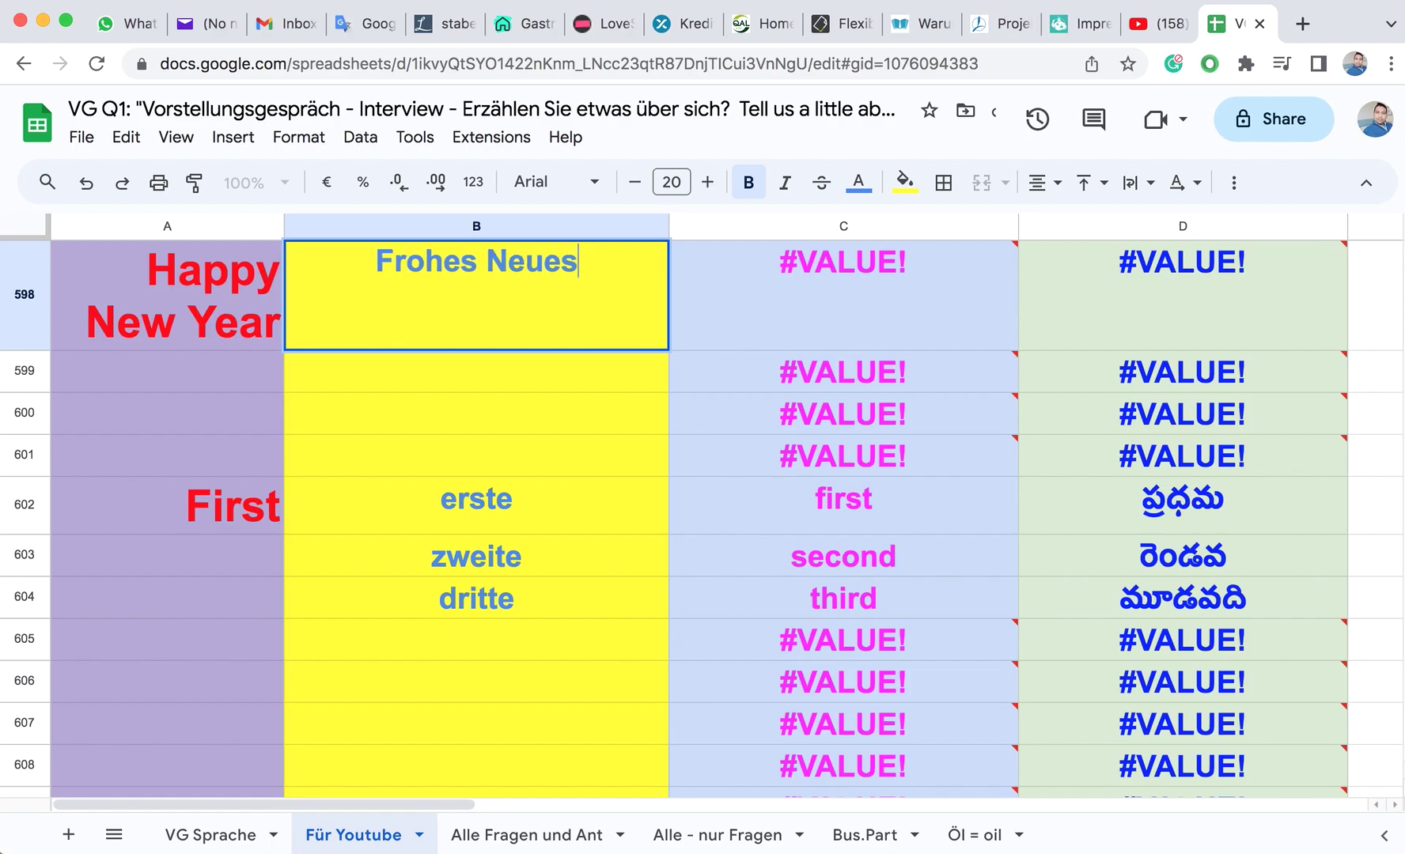
{"action": "type", "text": " Jahr"}
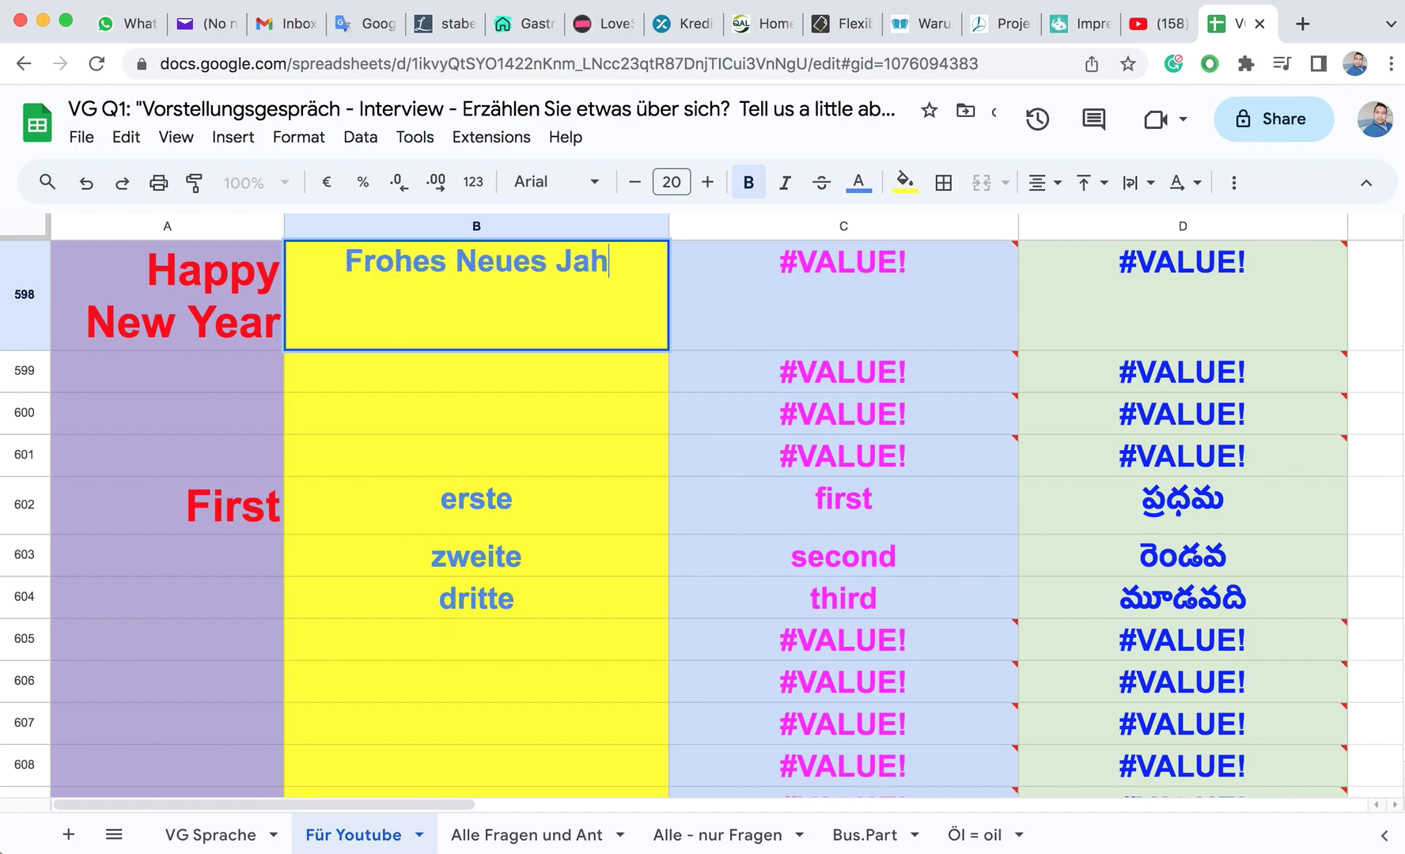
{"action": "left_click", "coordinate": [516, 541]}
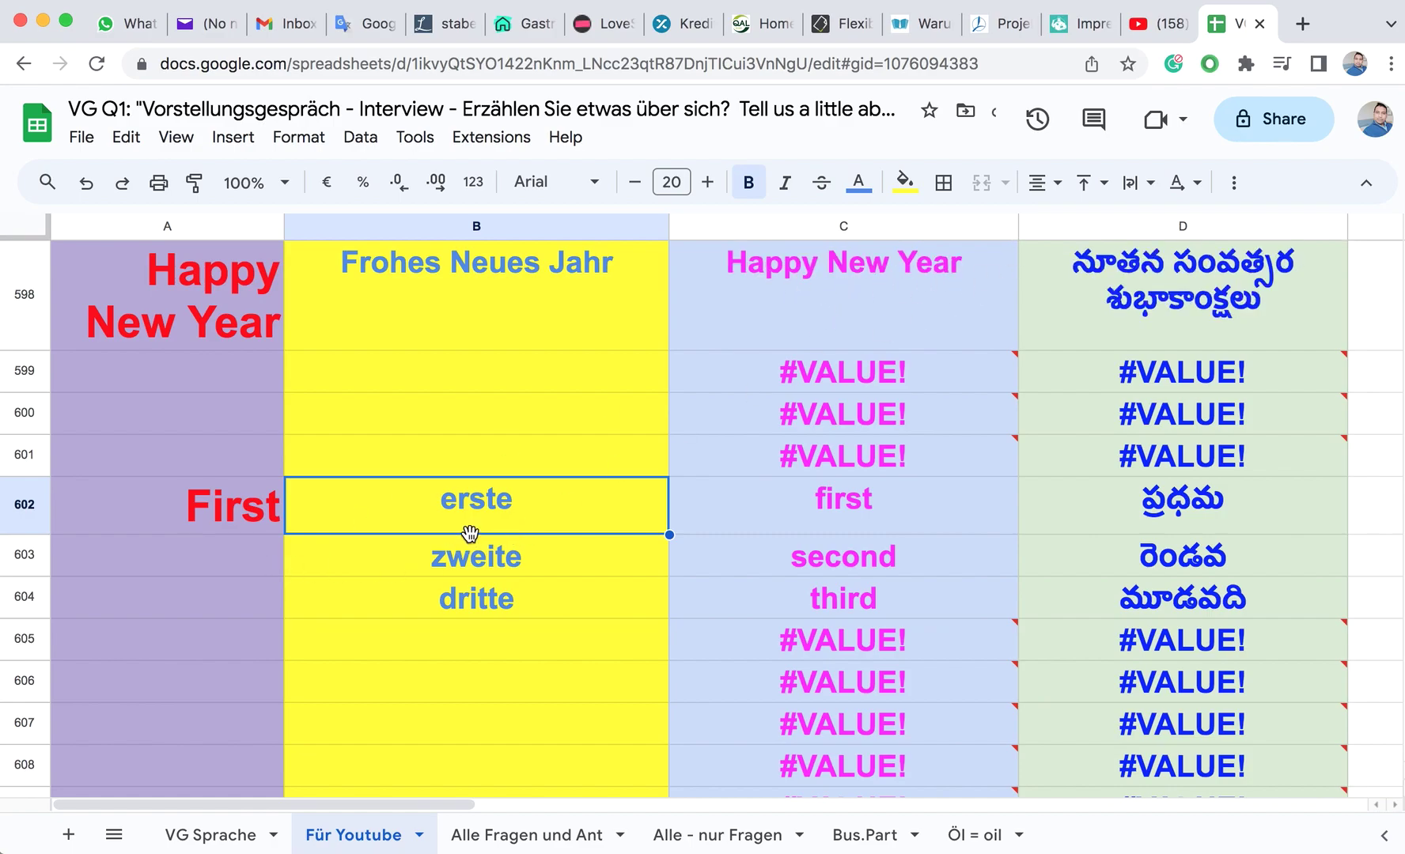
Step: Copy the "Frohes Neues Jahr" greeting from B598 into B607, below the ordinal words
{"action": "left_click", "coordinate": [488, 307]}
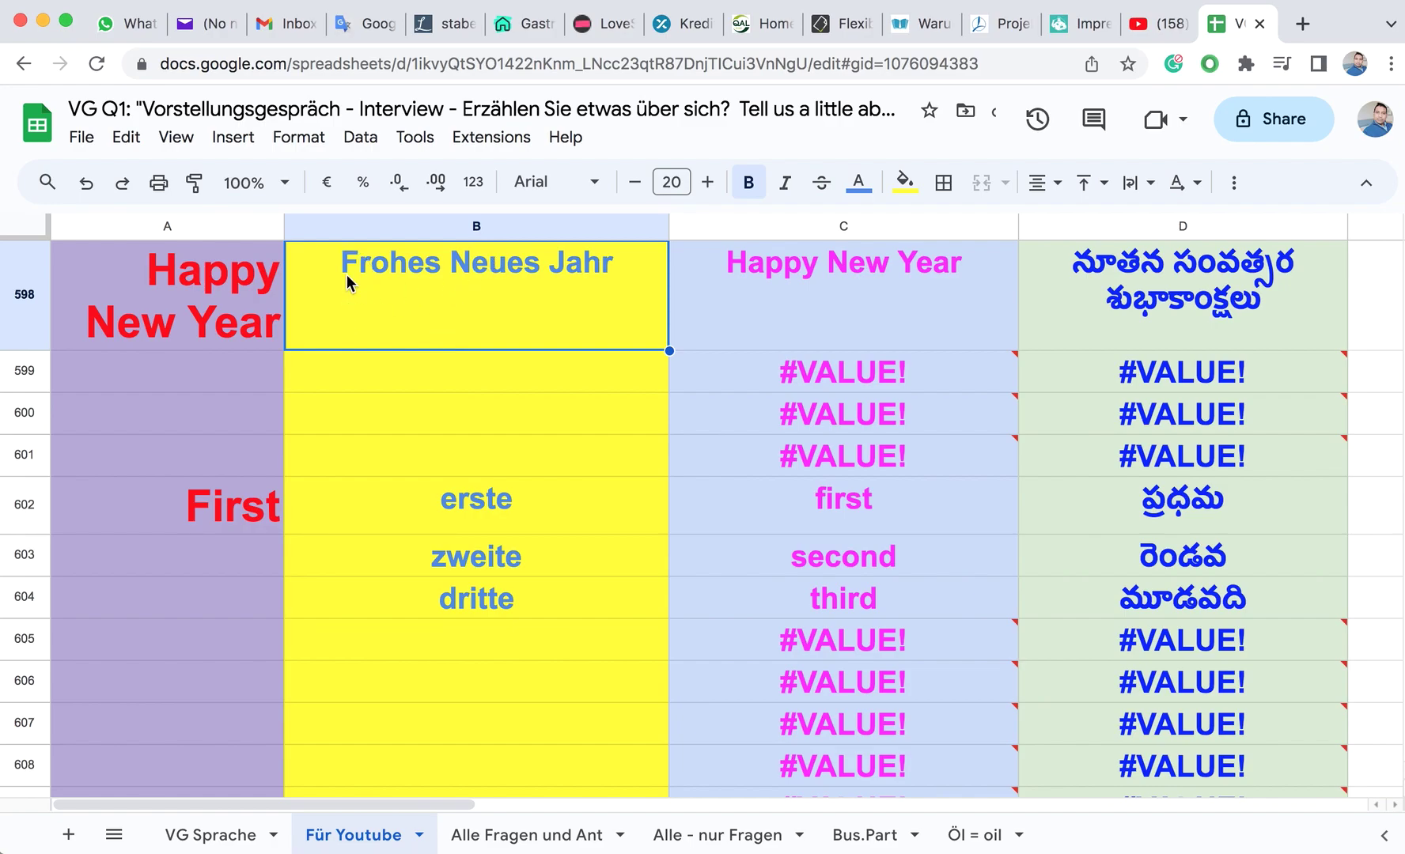
{"action": "scroll", "coordinate": [398, 482], "scroll_direction": "down", "scroll_amount": 3}
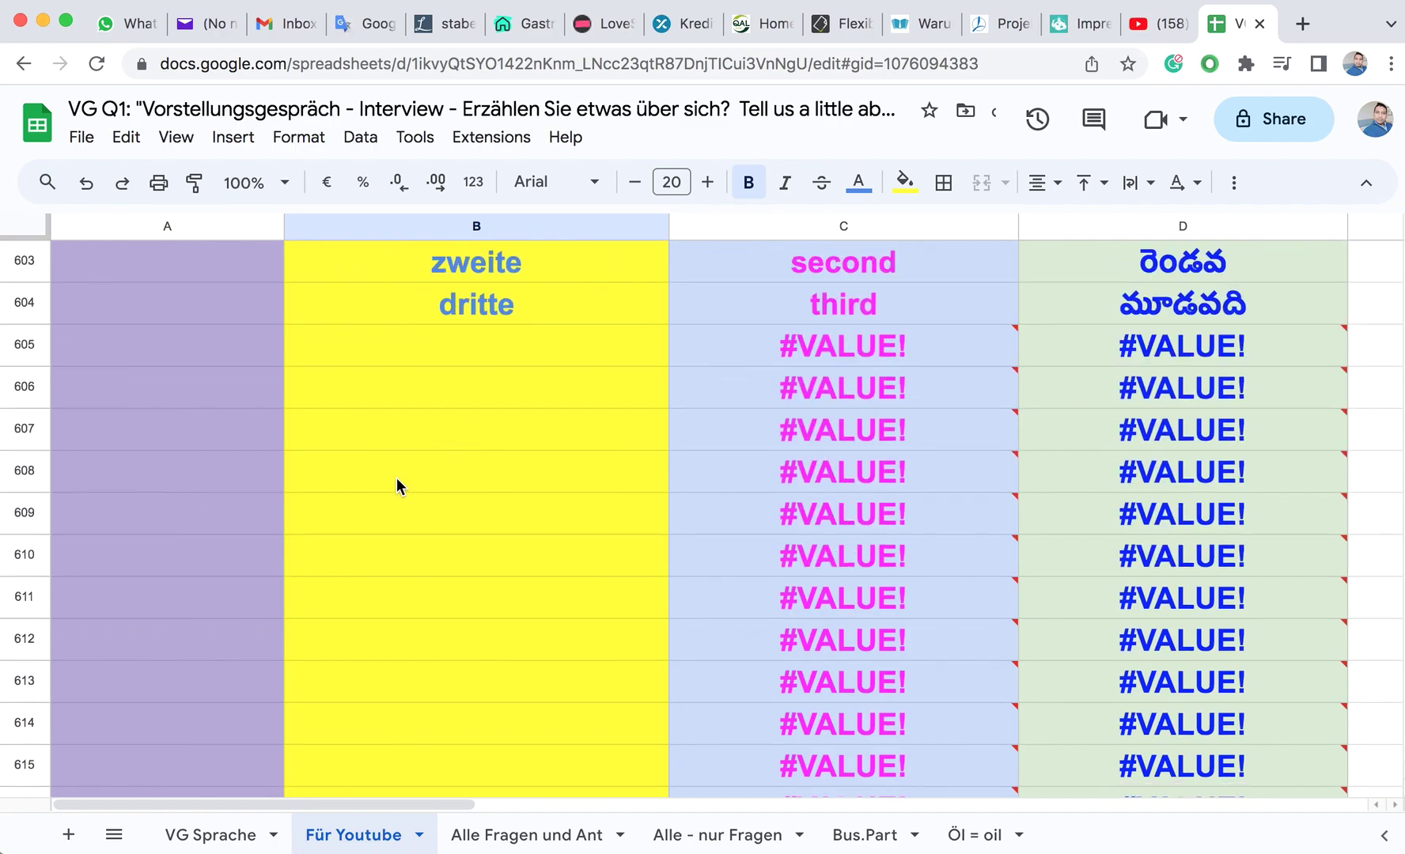
{"action": "left_click", "coordinate": [420, 426]}
{"action": "type", "text": "Frohes Neues Jahr"}
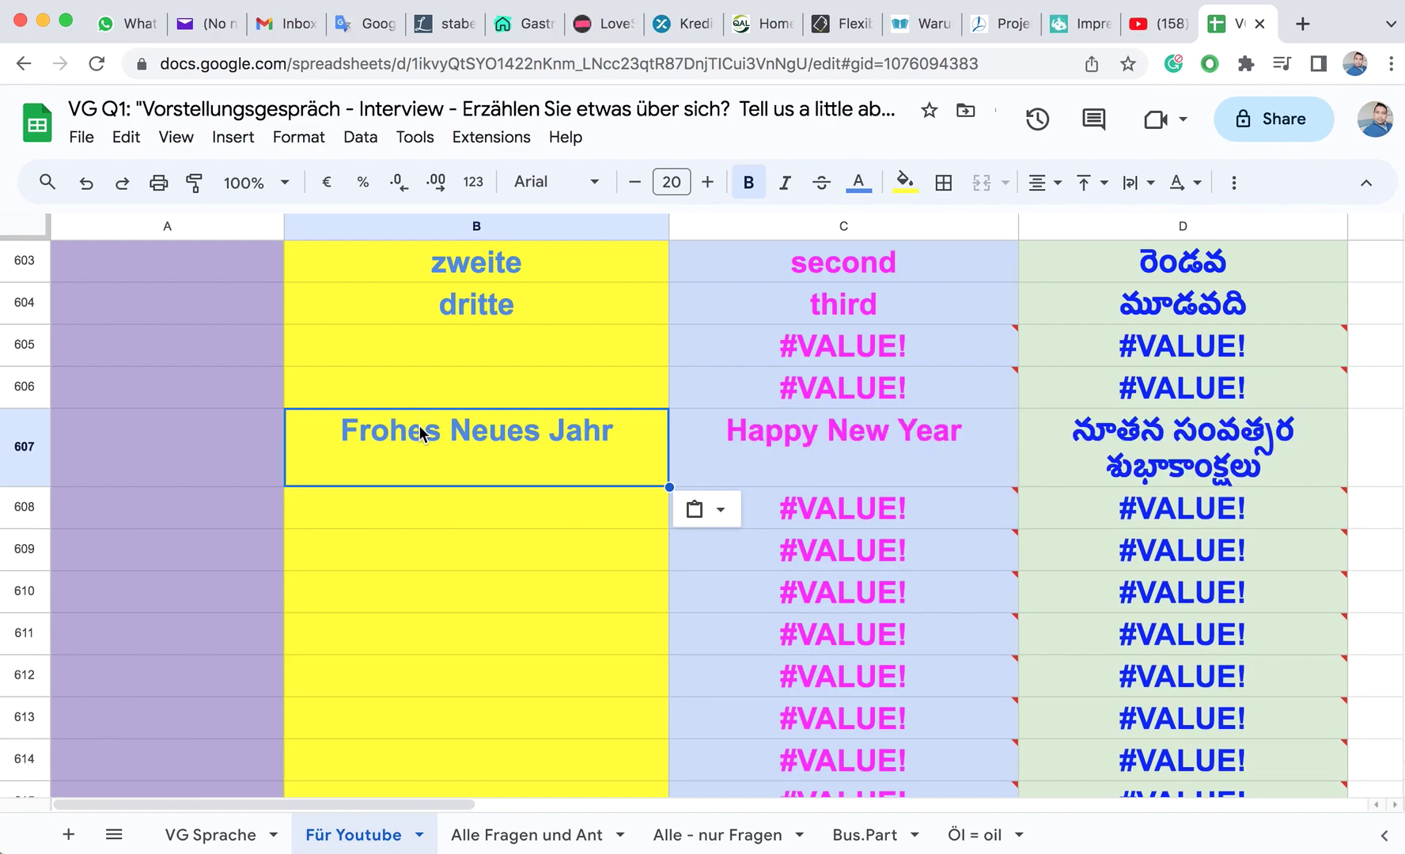
{"action": "left_click", "coordinate": [457, 563]}
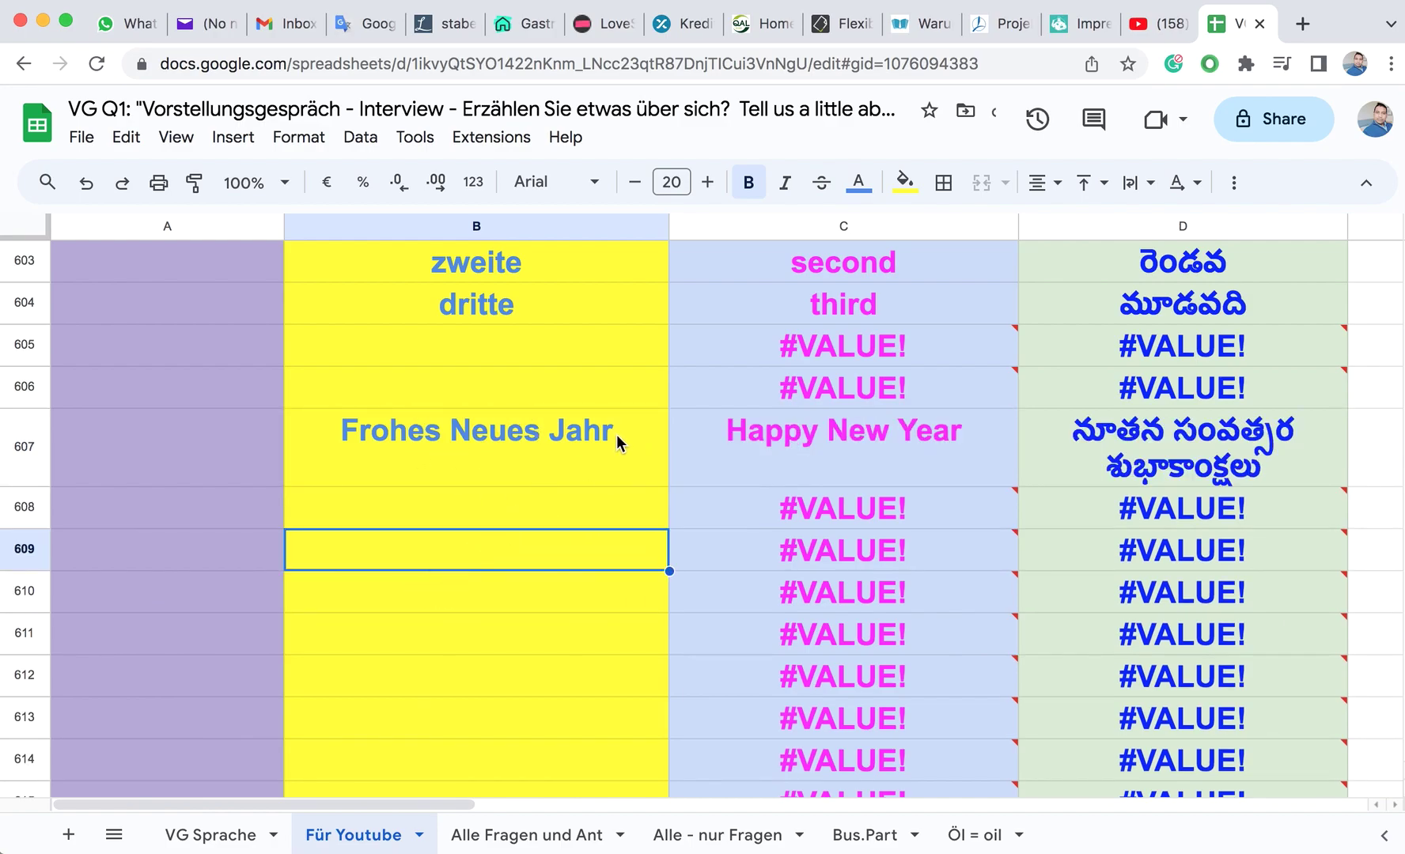
{"action": "left_click", "coordinate": [179, 477]}
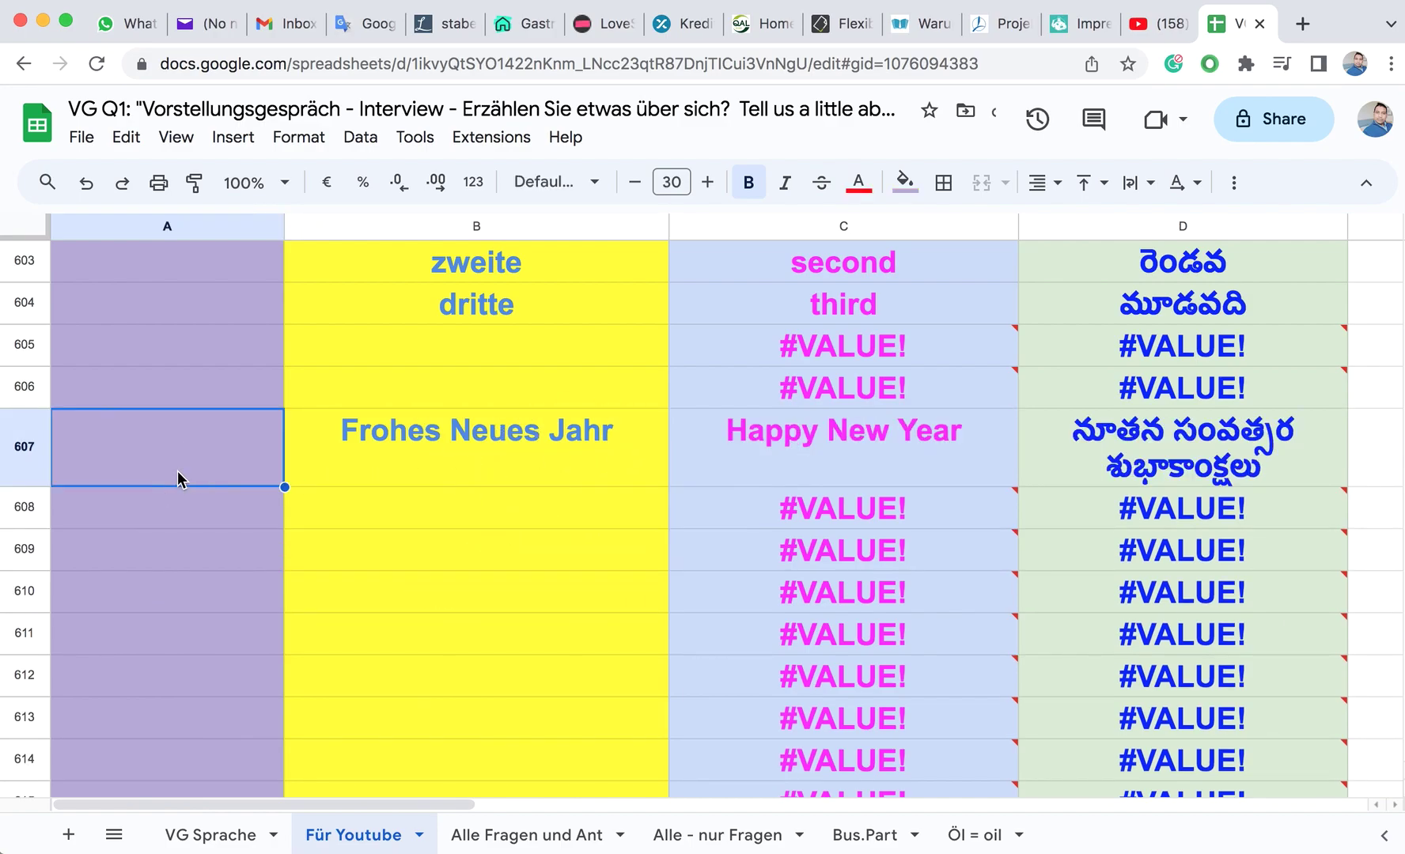
{"action": "double_click", "coordinate": [164, 446]}
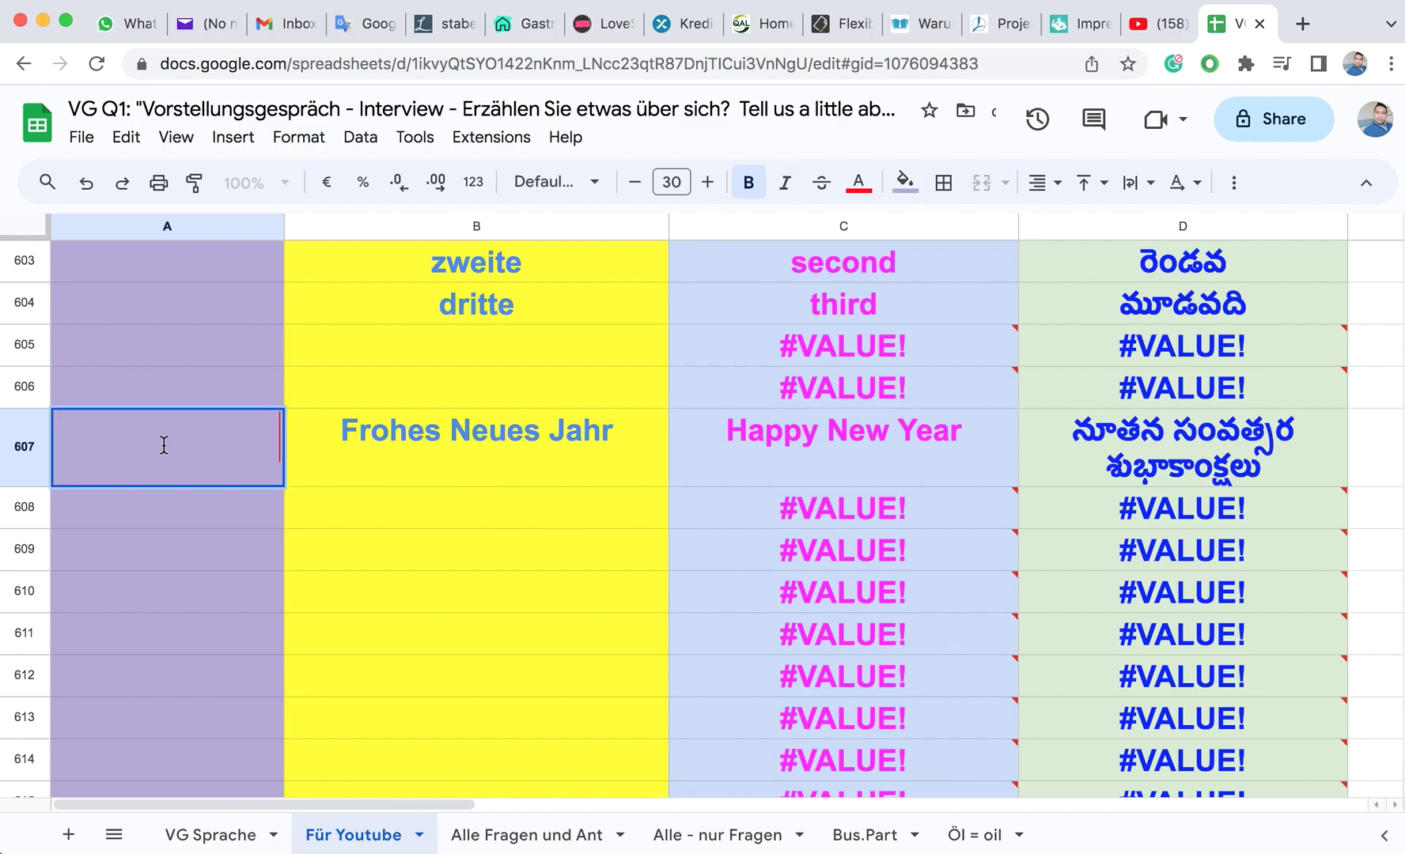
{"action": "left_click", "coordinate": [564, 464]}
Step: Copy the word "Jahr" out of the greeting in B607 into B608
{"action": "left_click", "coordinate": [602, 400]}
{"action": "left_click", "coordinate": [593, 419]}
{"action": "double_click", "coordinate": [586, 422]}
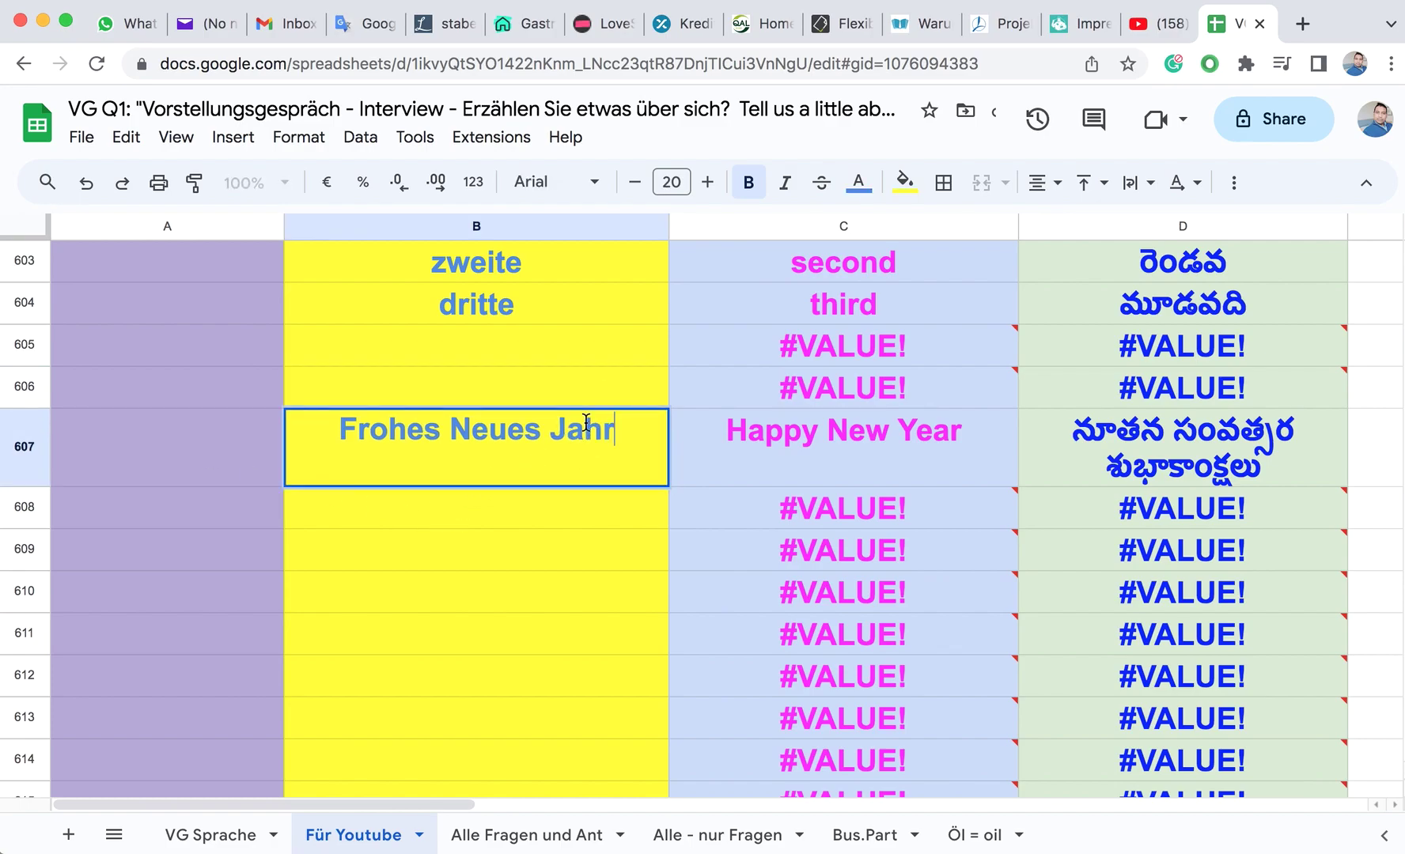
{"action": "double_click", "coordinate": [586, 429]}
{"action": "key", "text": "ctrl+c"}
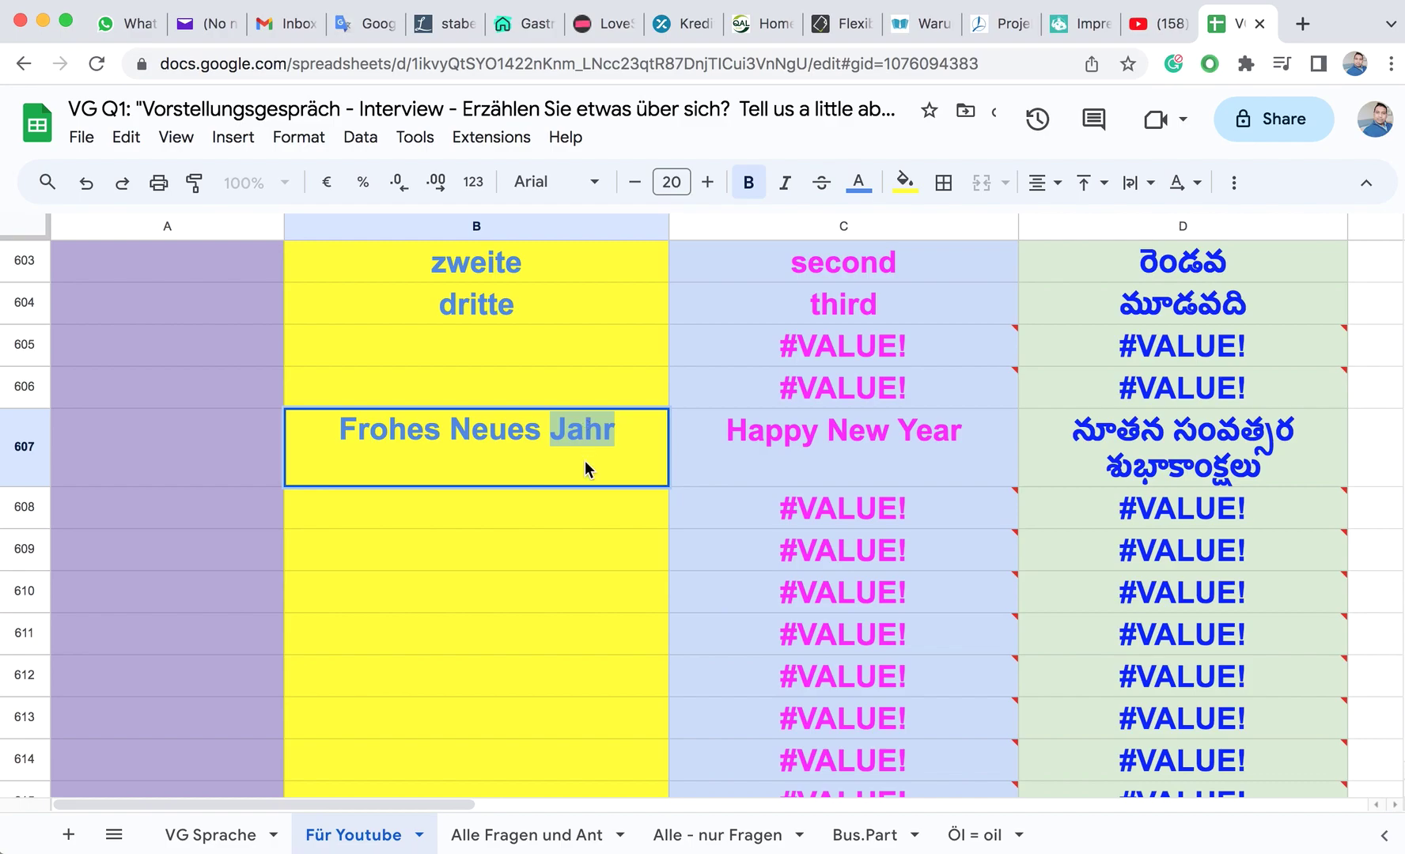
{"action": "left_click", "coordinate": [528, 510]}
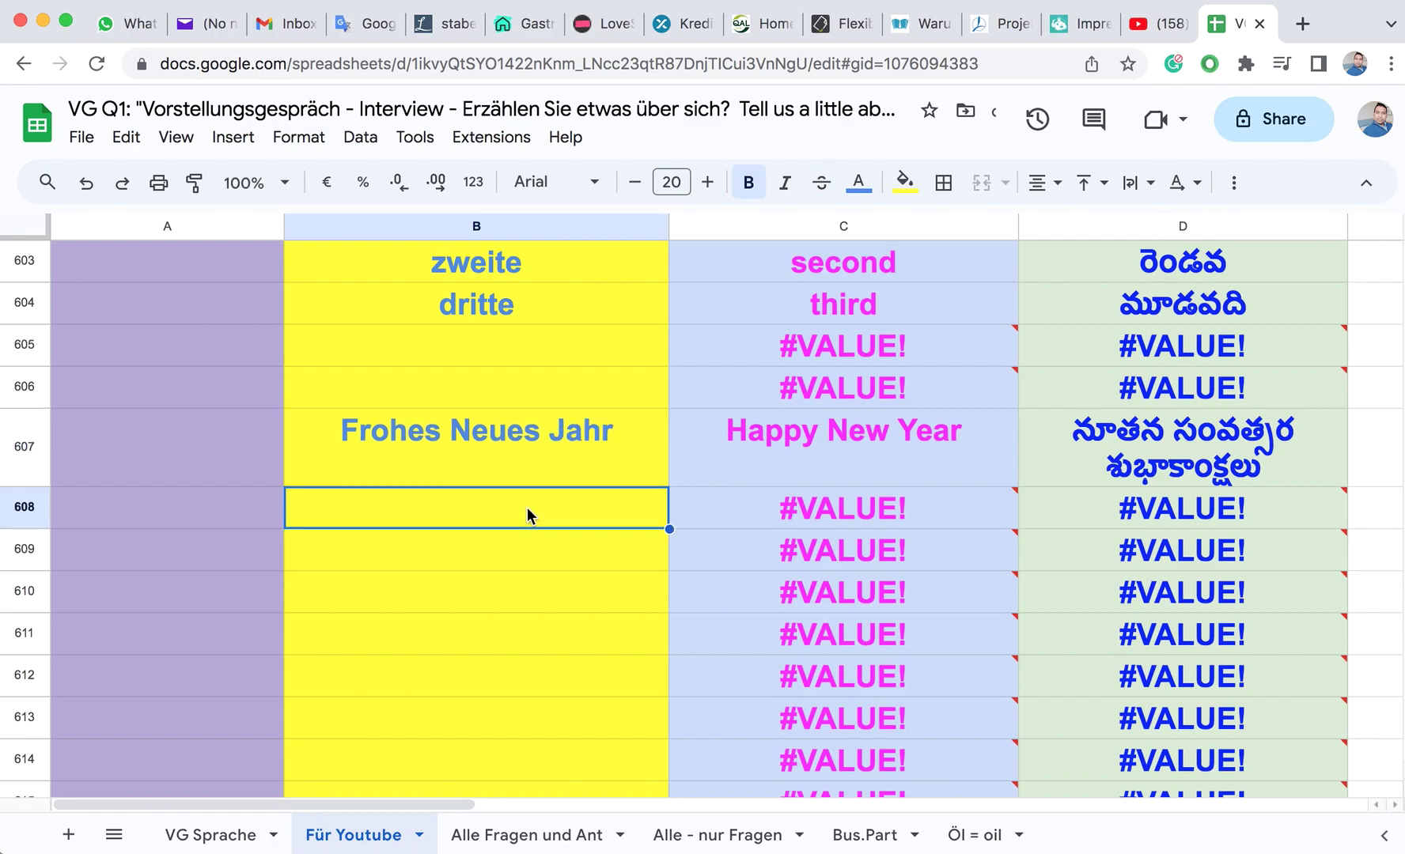
{"action": "key", "text": "ctrl+v"}
{"action": "left_click", "coordinate": [504, 561]}
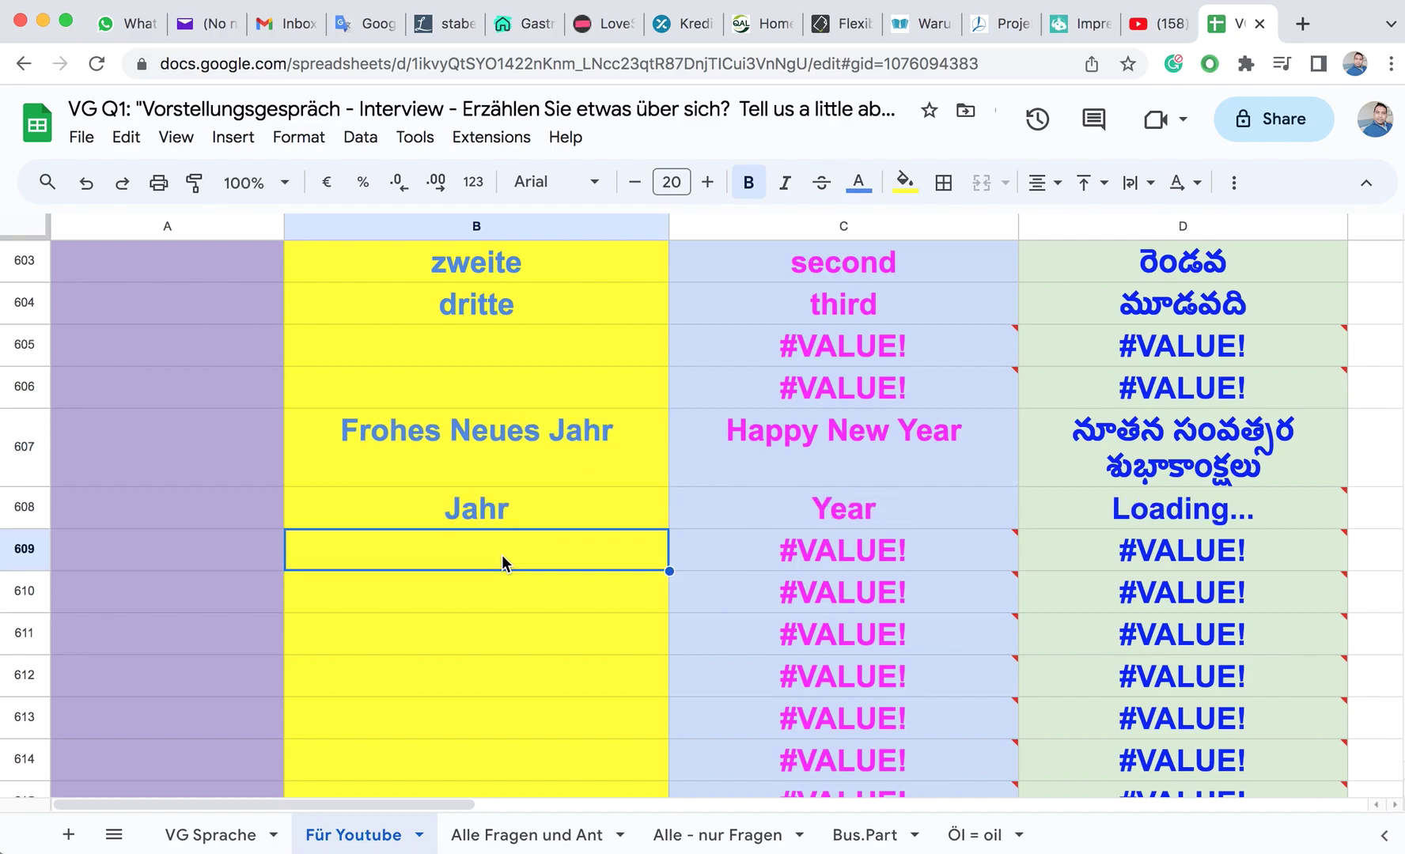
Step: Enter the pronunciation label "ya" in A608, beside "Jahr"
{"action": "left_click", "coordinate": [228, 514]}
{"action": "type", "text": "ya"}
{"action": "key", "text": "Return"}
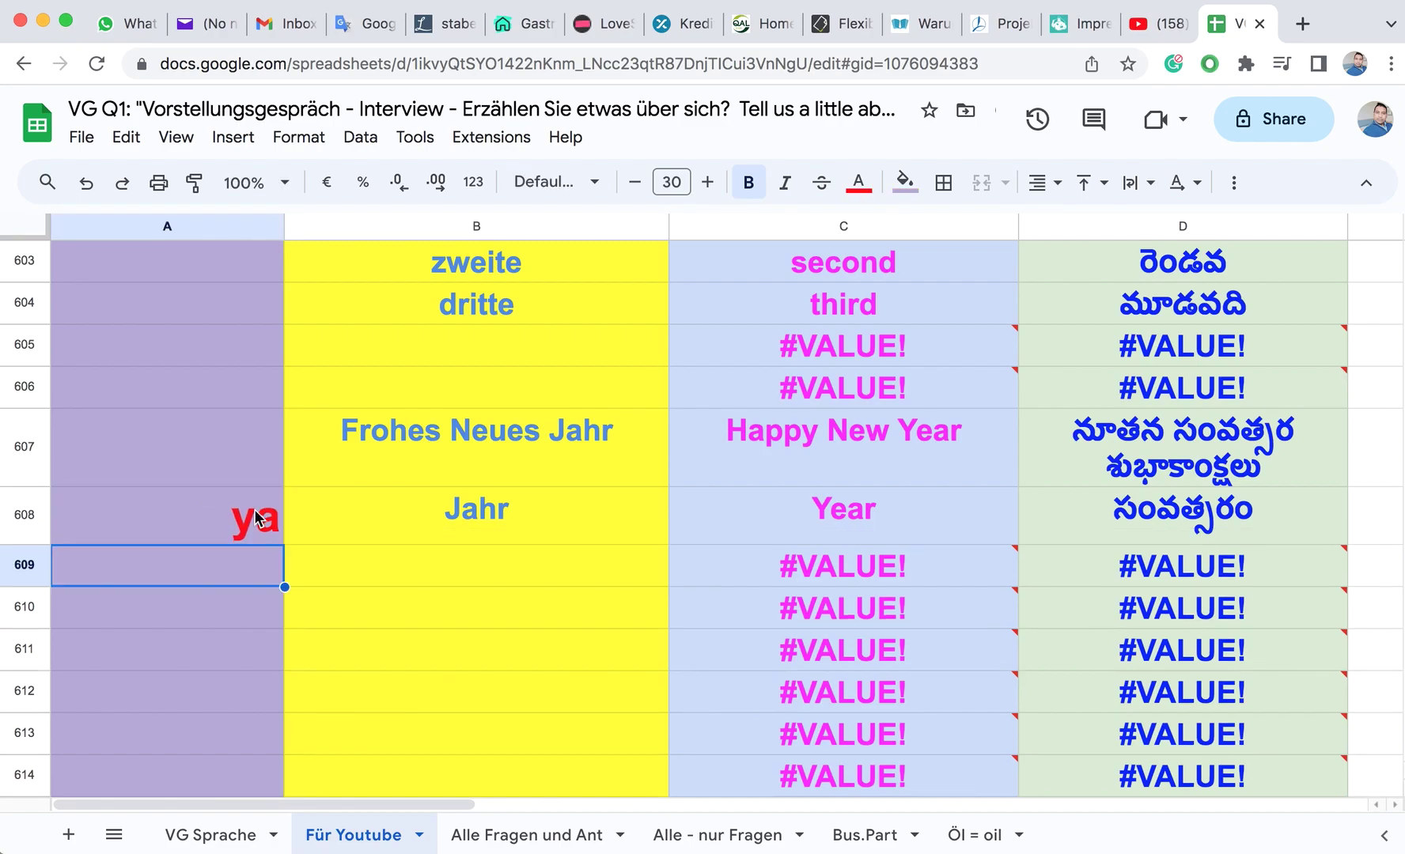
{"action": "left_click", "coordinate": [495, 529]}
{"action": "left_click", "coordinate": [396, 578]}
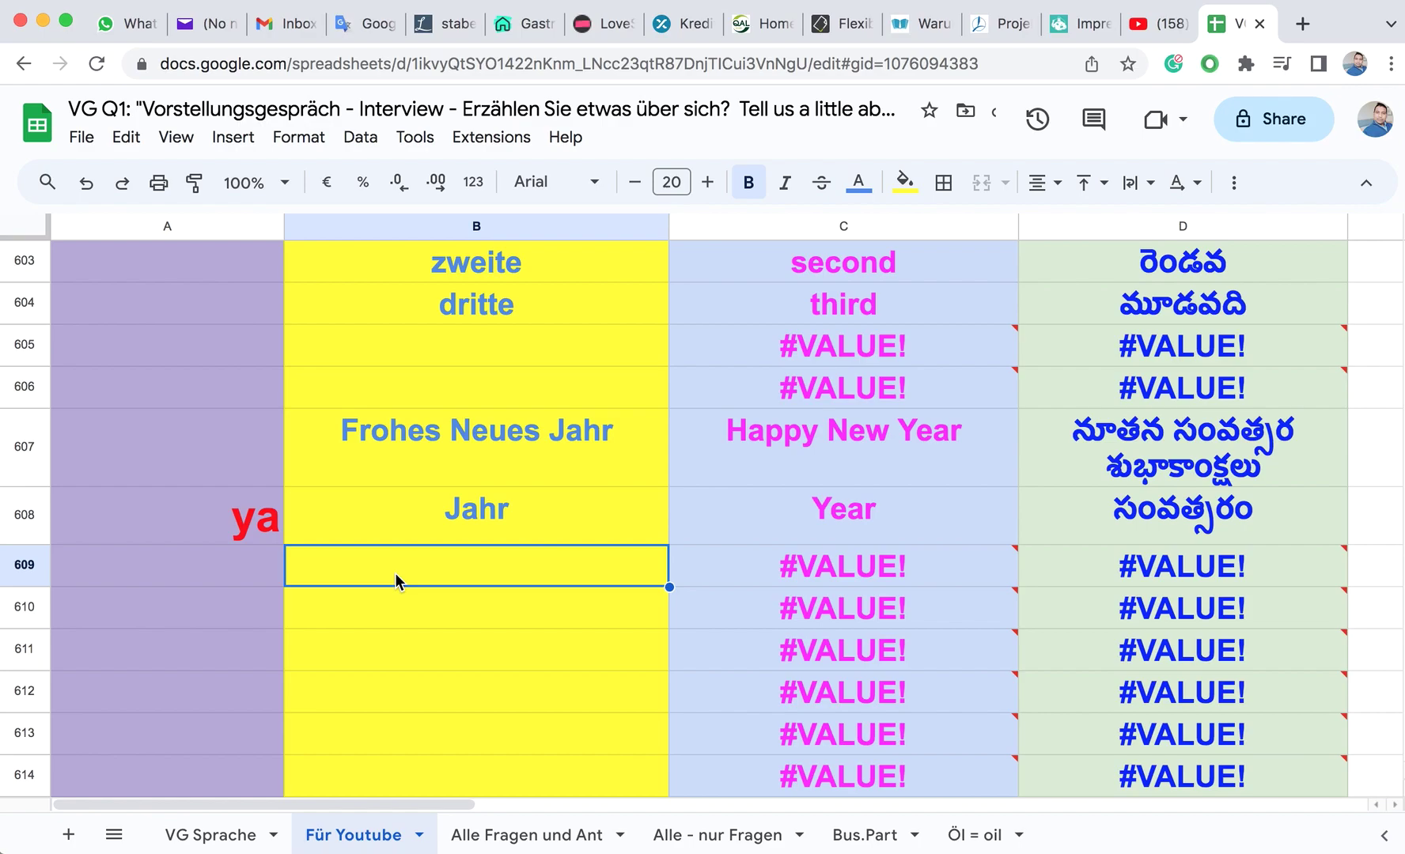
Step: Extend the pronunciation label in A608 to "yar"
{"action": "left_click", "coordinate": [269, 515]}
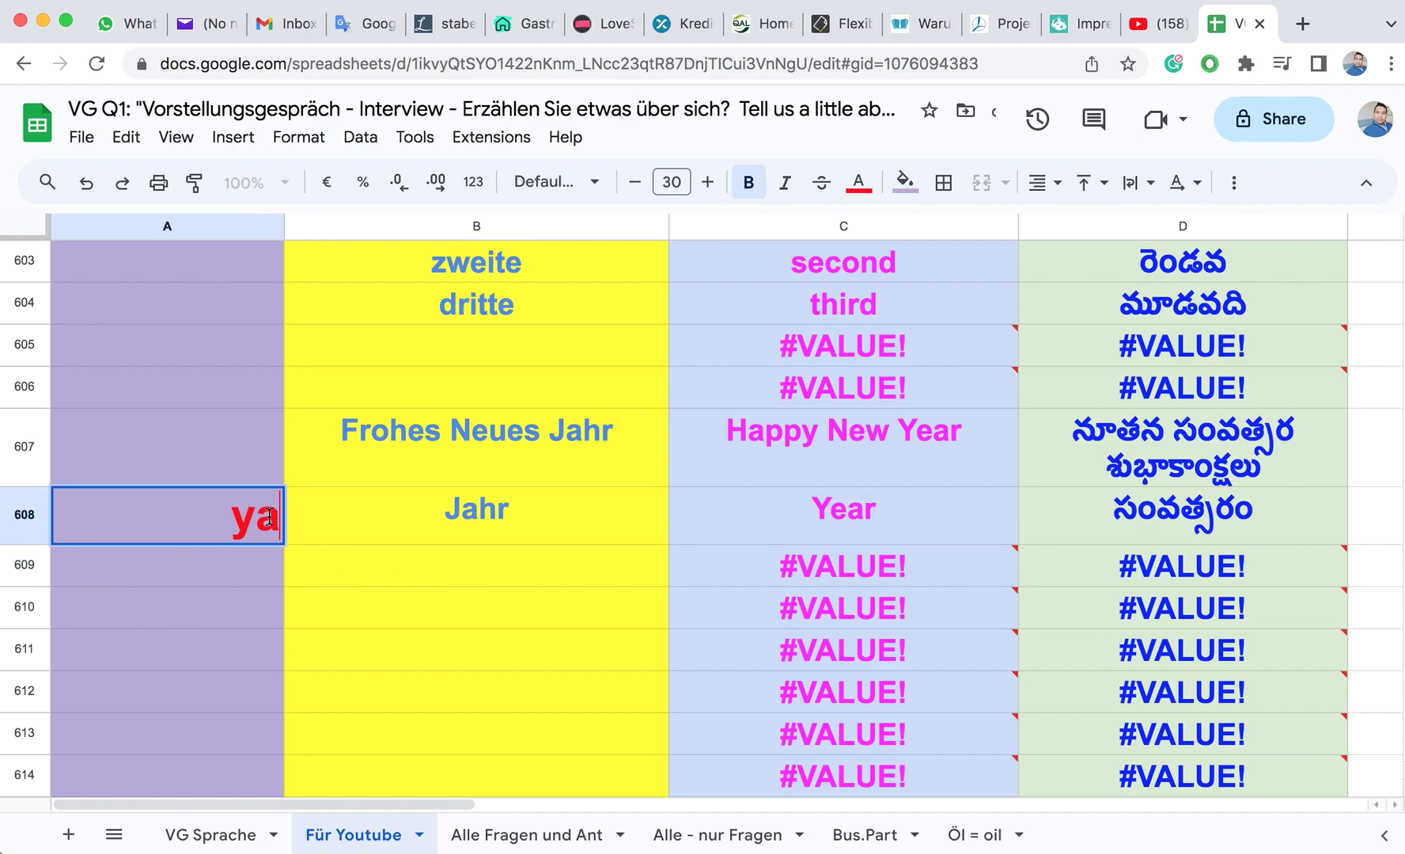
{"action": "double_click", "coordinate": [269, 516]}
{"action": "type", "text": "r"}
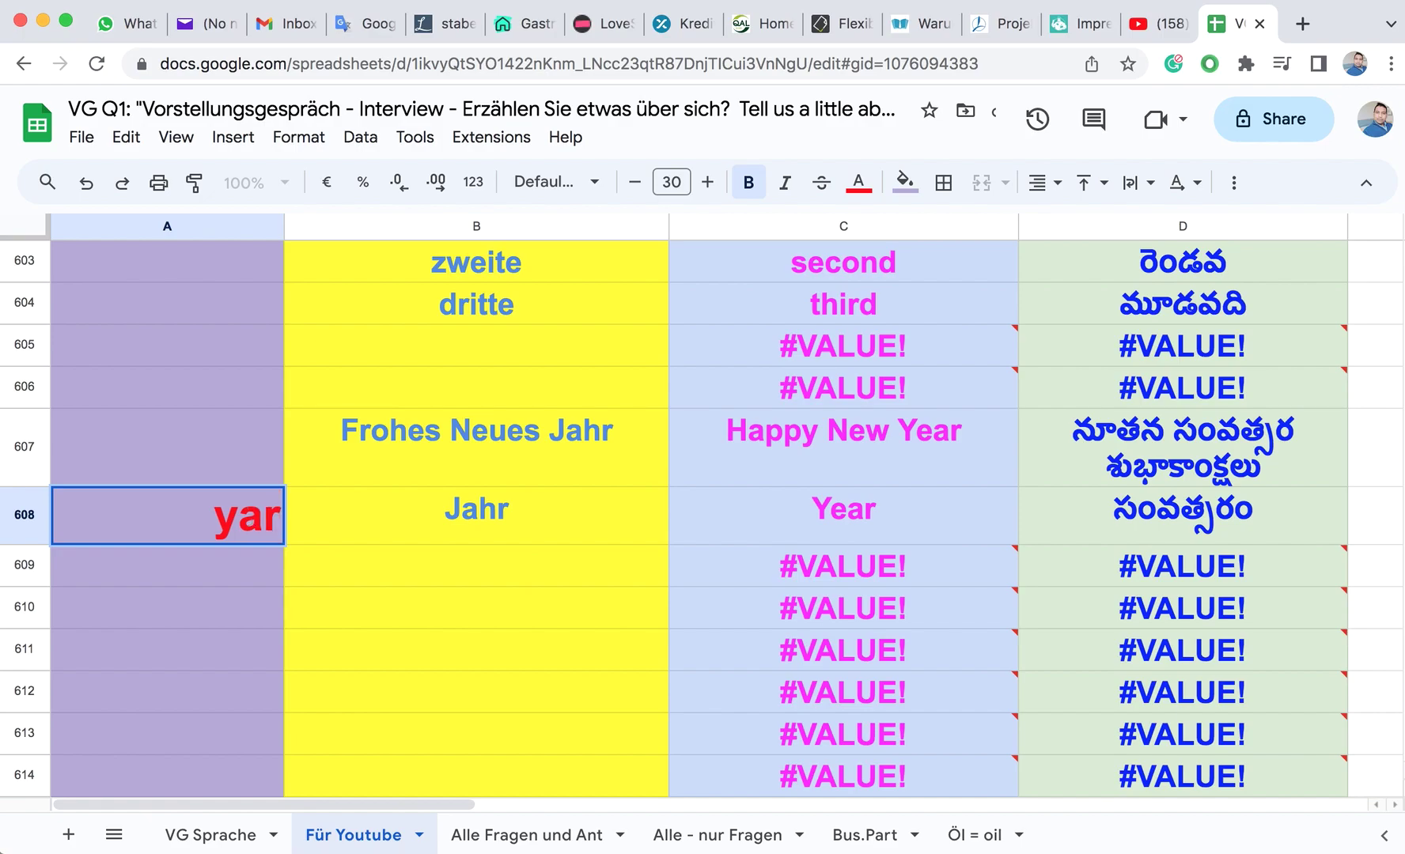
{"action": "left_click", "coordinate": [389, 560]}
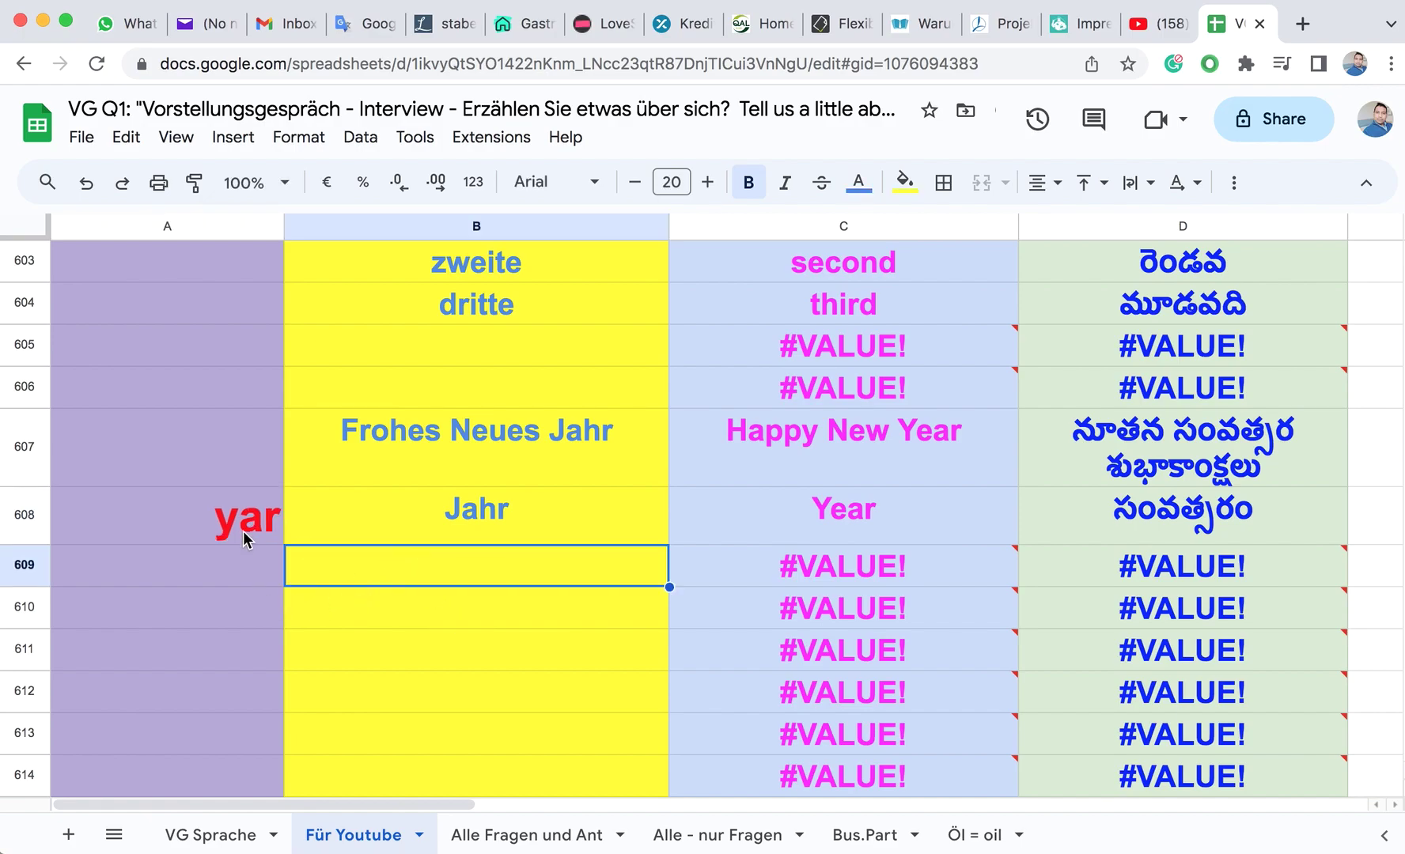
Step: Remove the final "r" from the pronunciation label in A608 so it reads "ya"
{"action": "left_click", "coordinate": [273, 526]}
{"action": "double_click", "coordinate": [280, 538]}
{"action": "key", "text": "BackSpace"}
{"action": "left_click", "coordinate": [445, 572]}
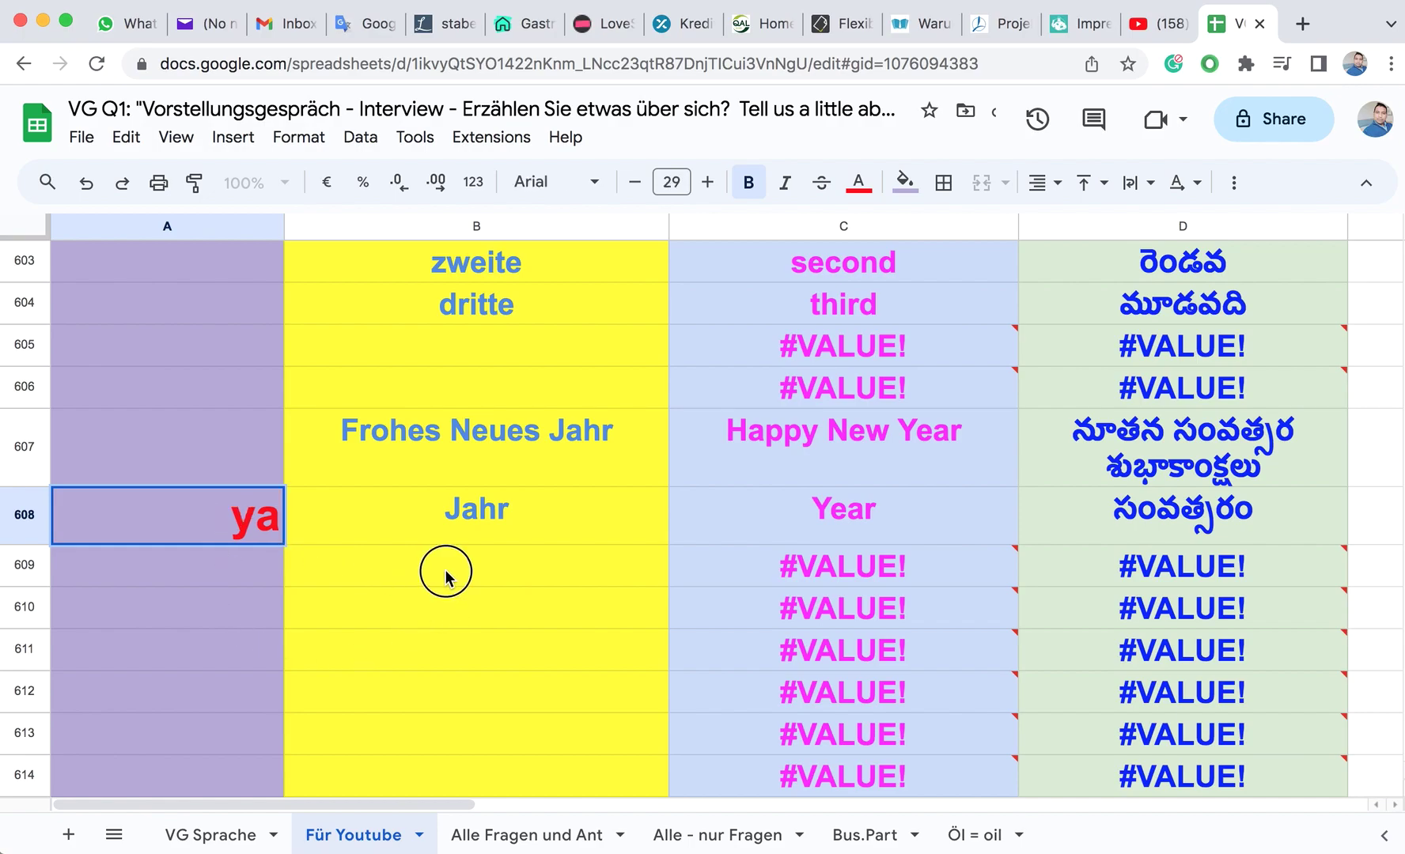
Step: Enter the German word "neu" in B609, below "Jahr"
{"action": "type", "text": "N"}
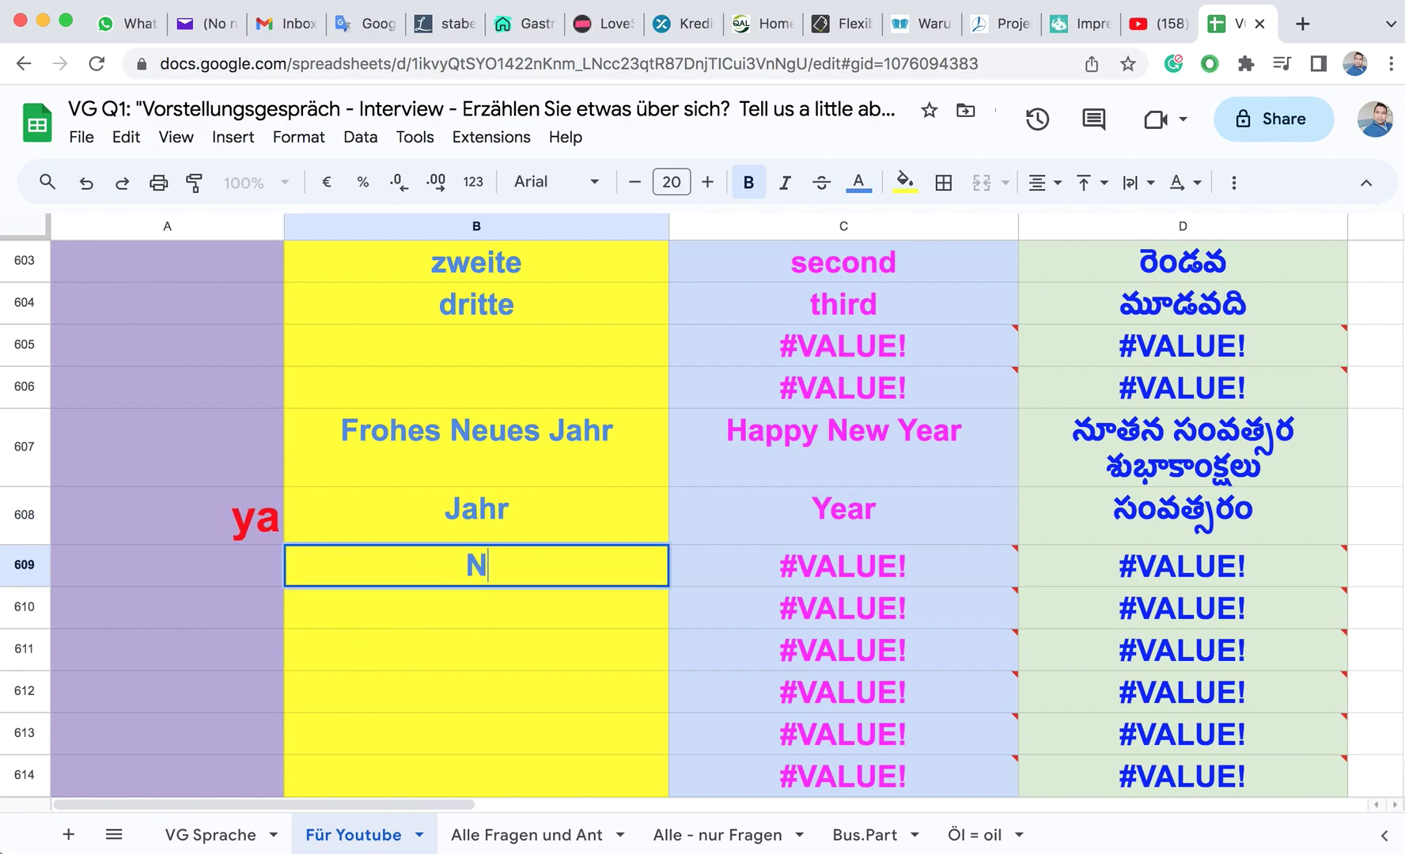
{"action": "key", "text": "BackSpace"}
{"action": "type", "text": "neu"}
{"action": "key", "text": "Return"}
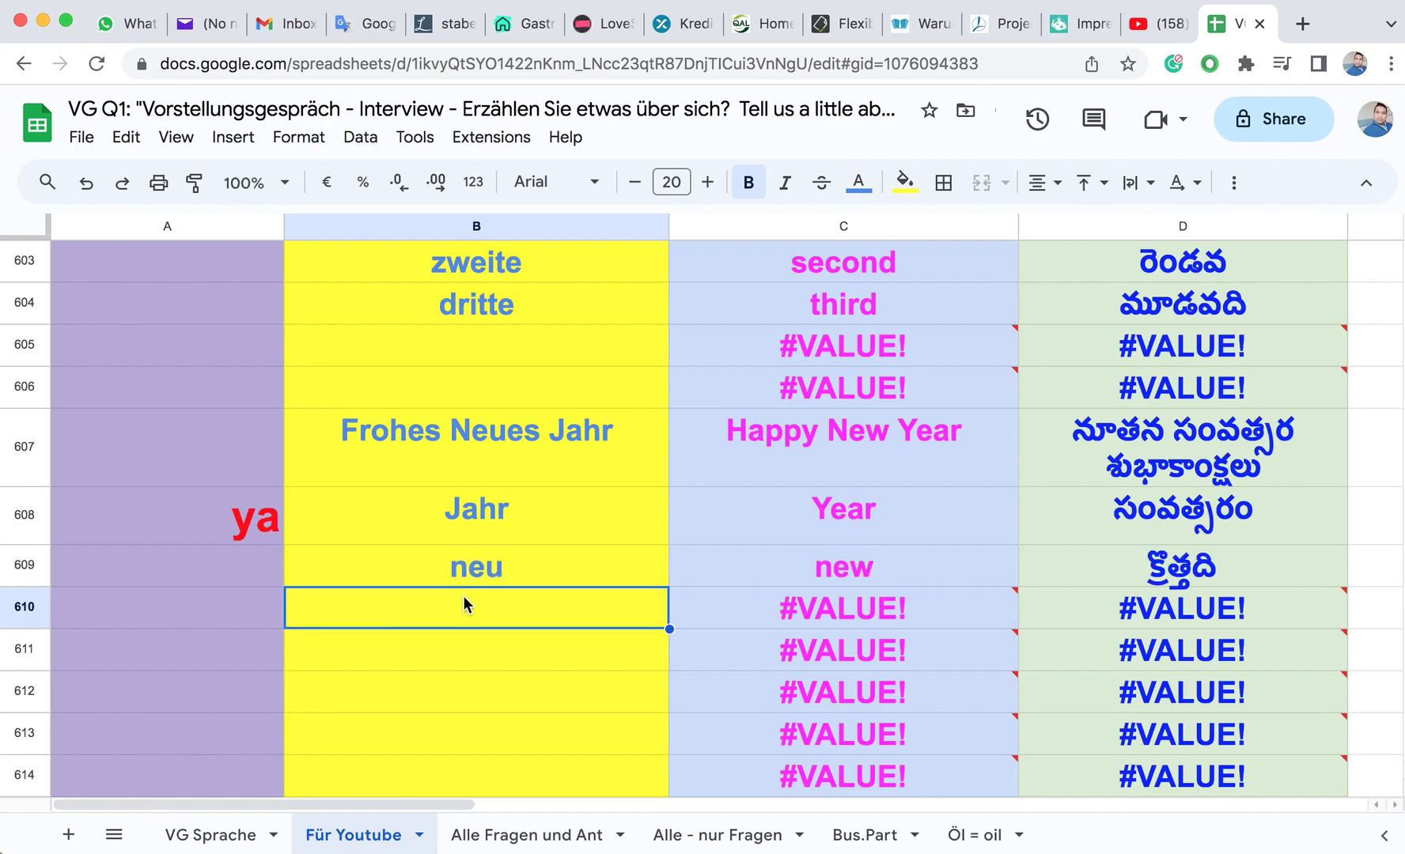
Step: Enter the phrase "neu Jahr" in B611, leaving row 610 empty
{"action": "left_click", "coordinate": [475, 651]}
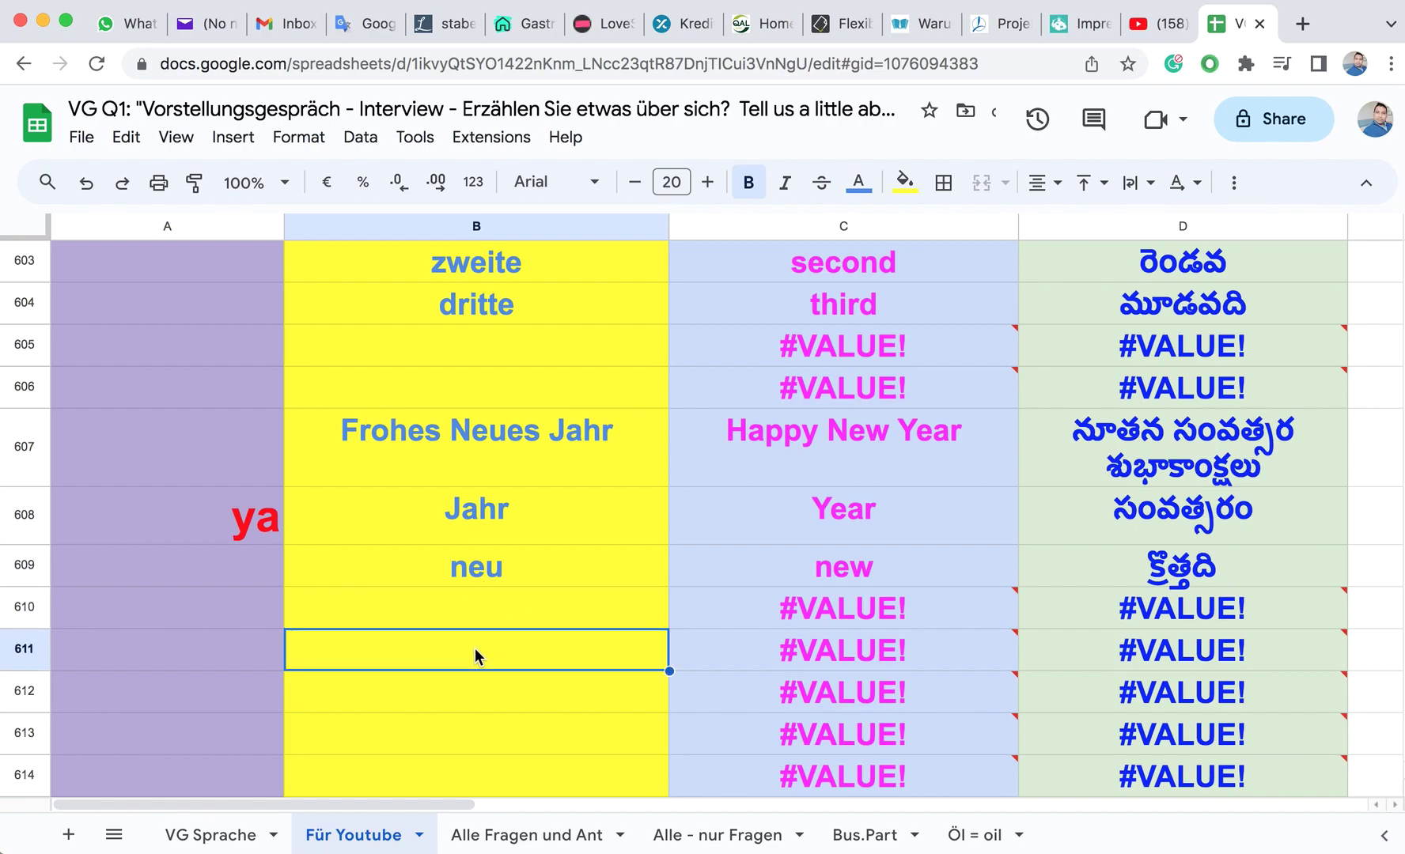
{"action": "type", "text": "neu"}
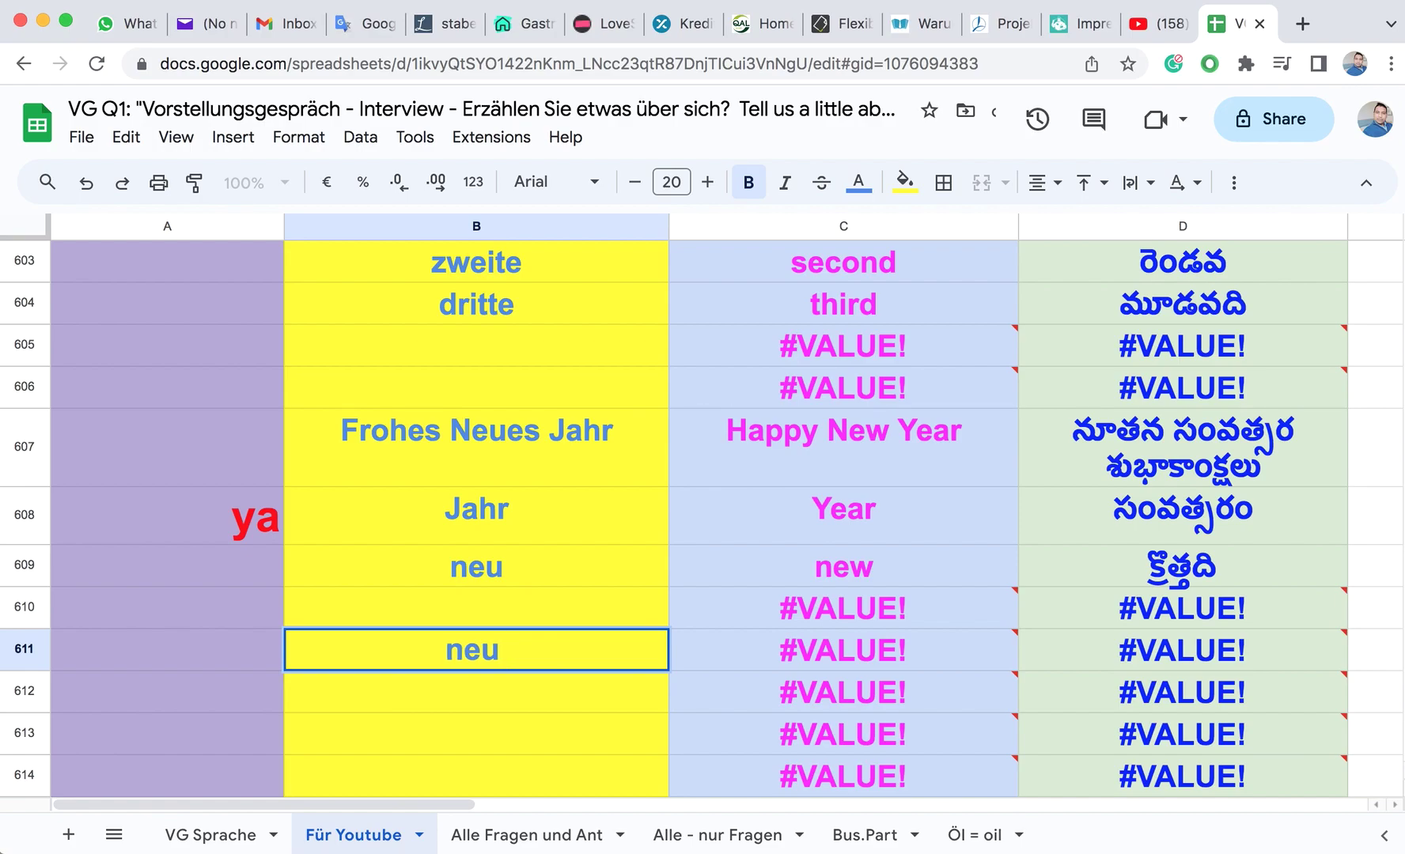
{"action": "type", "text": " Jahr"}
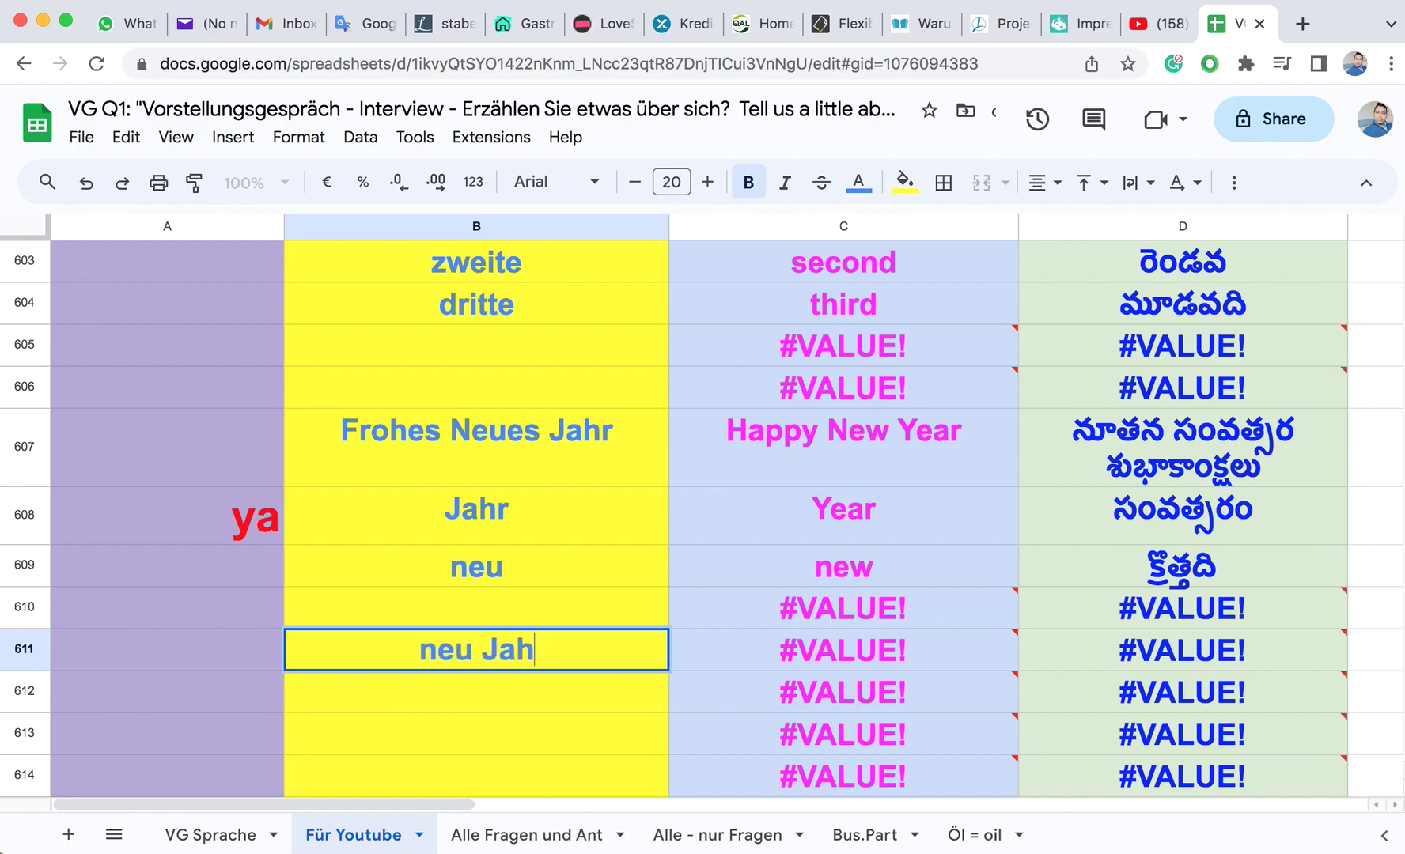
{"action": "left_click", "coordinate": [230, 652]}
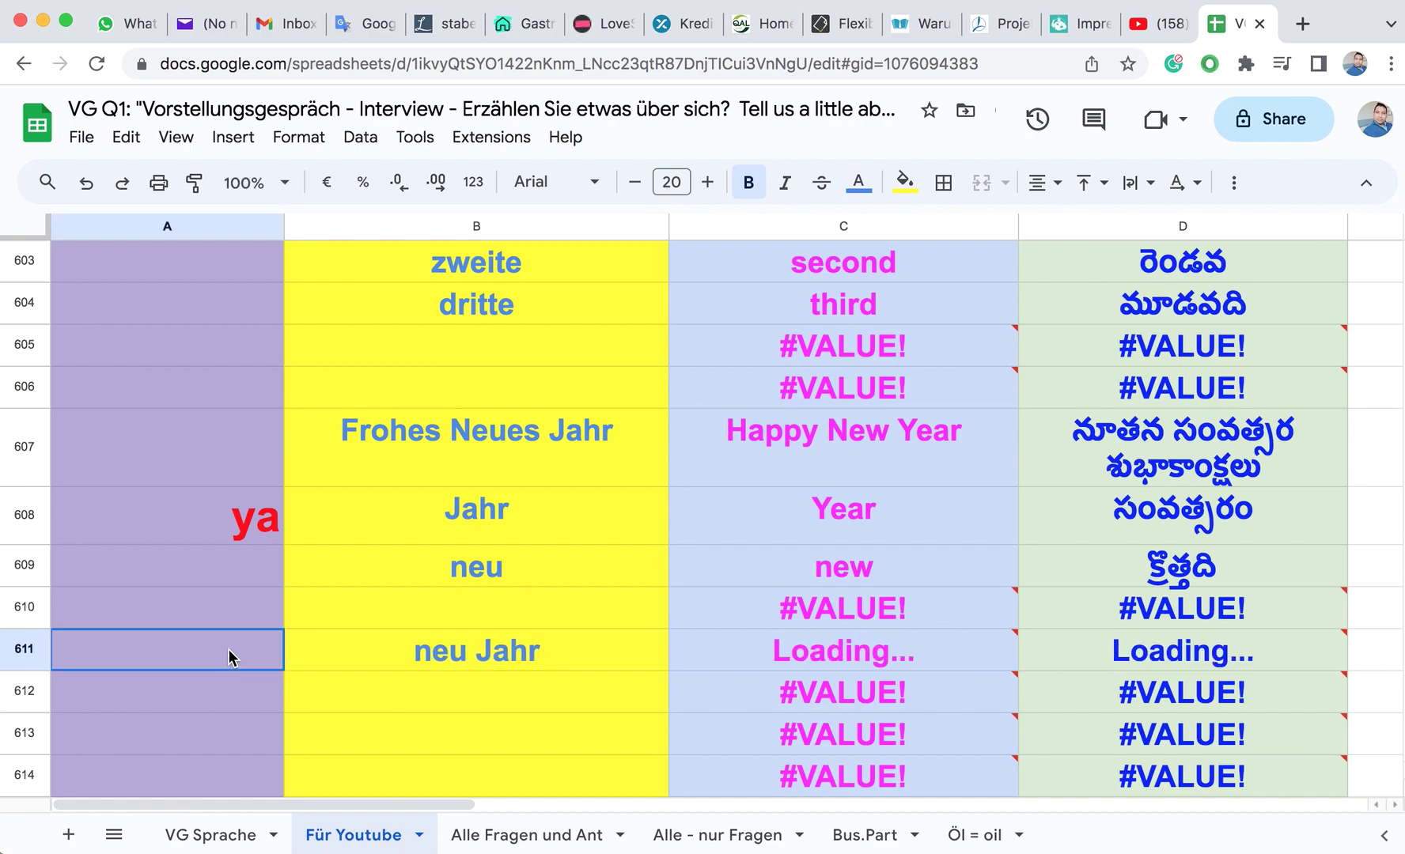
{"action": "left_click", "coordinate": [513, 693]}
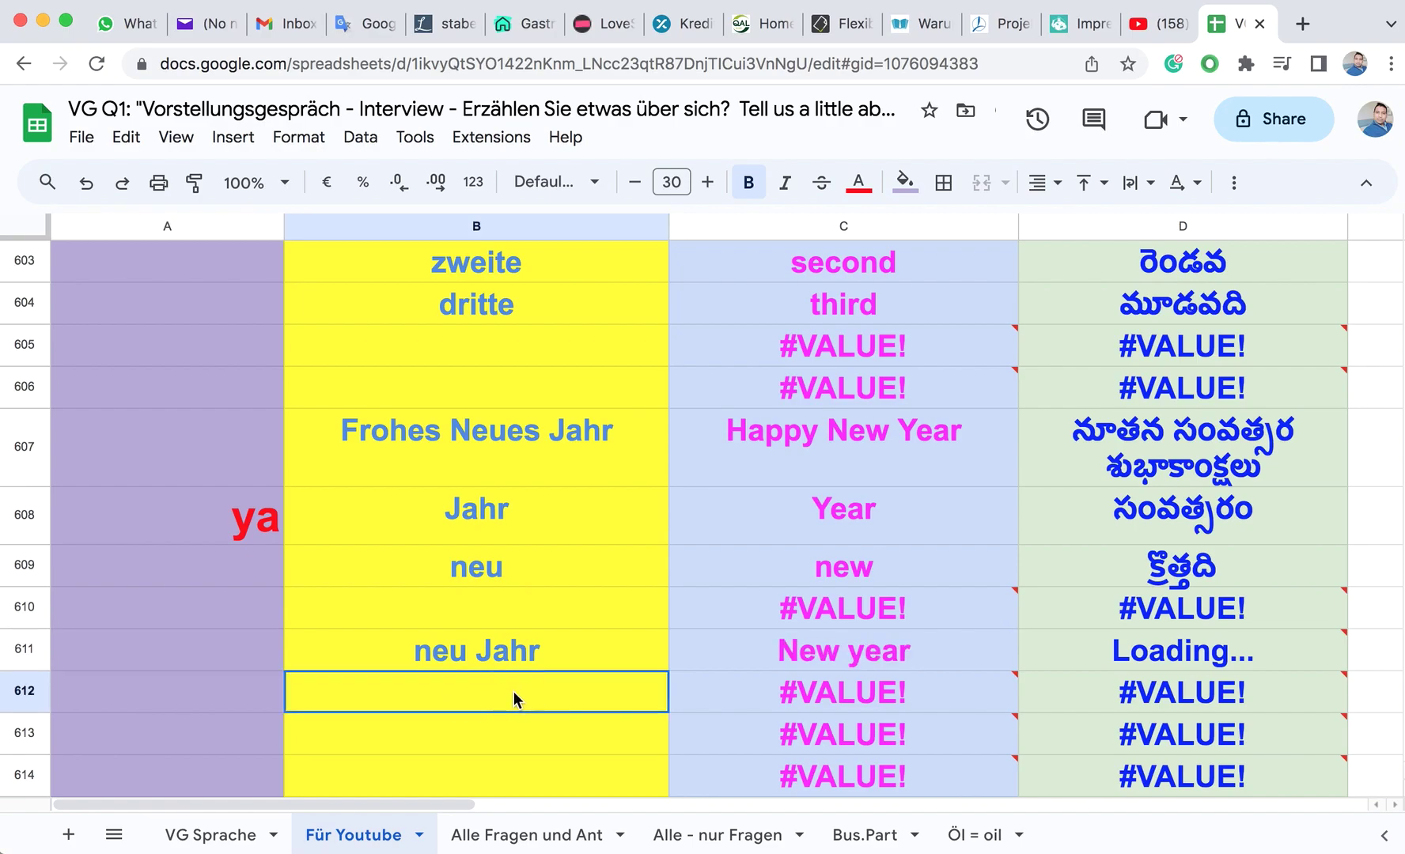
Step: Add the ending "es" to the first word in B611 so the phrase reads "neues Jahr"
{"action": "double_click", "coordinate": [467, 653]}
{"action": "double_click", "coordinate": [505, 651]}
{"action": "left_click", "coordinate": [501, 650]}
{"action": "left_click", "coordinate": [470, 650]}
{"action": "left_click", "coordinate": [463, 654]}
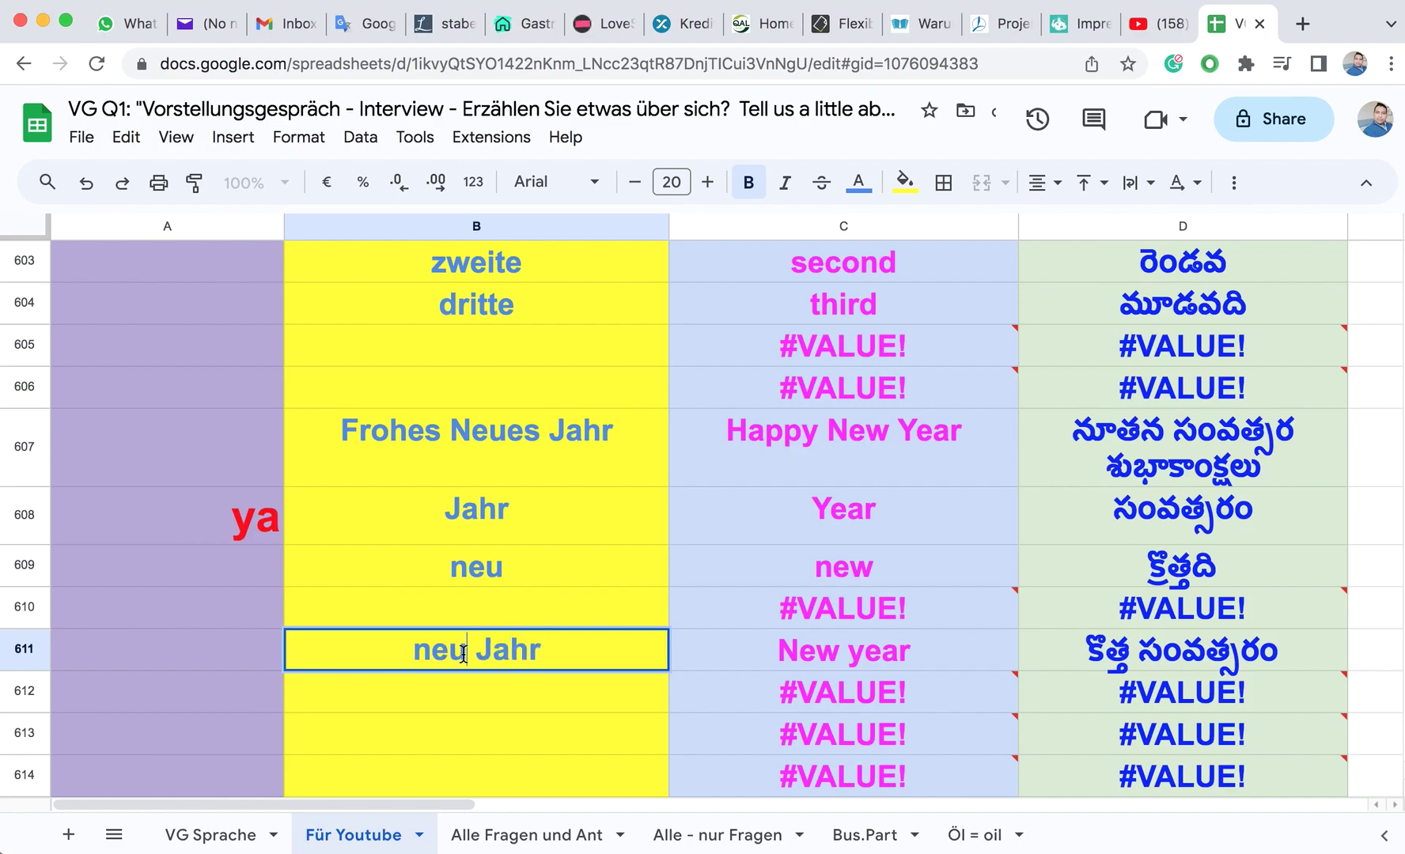
{"action": "type", "text": "es"}
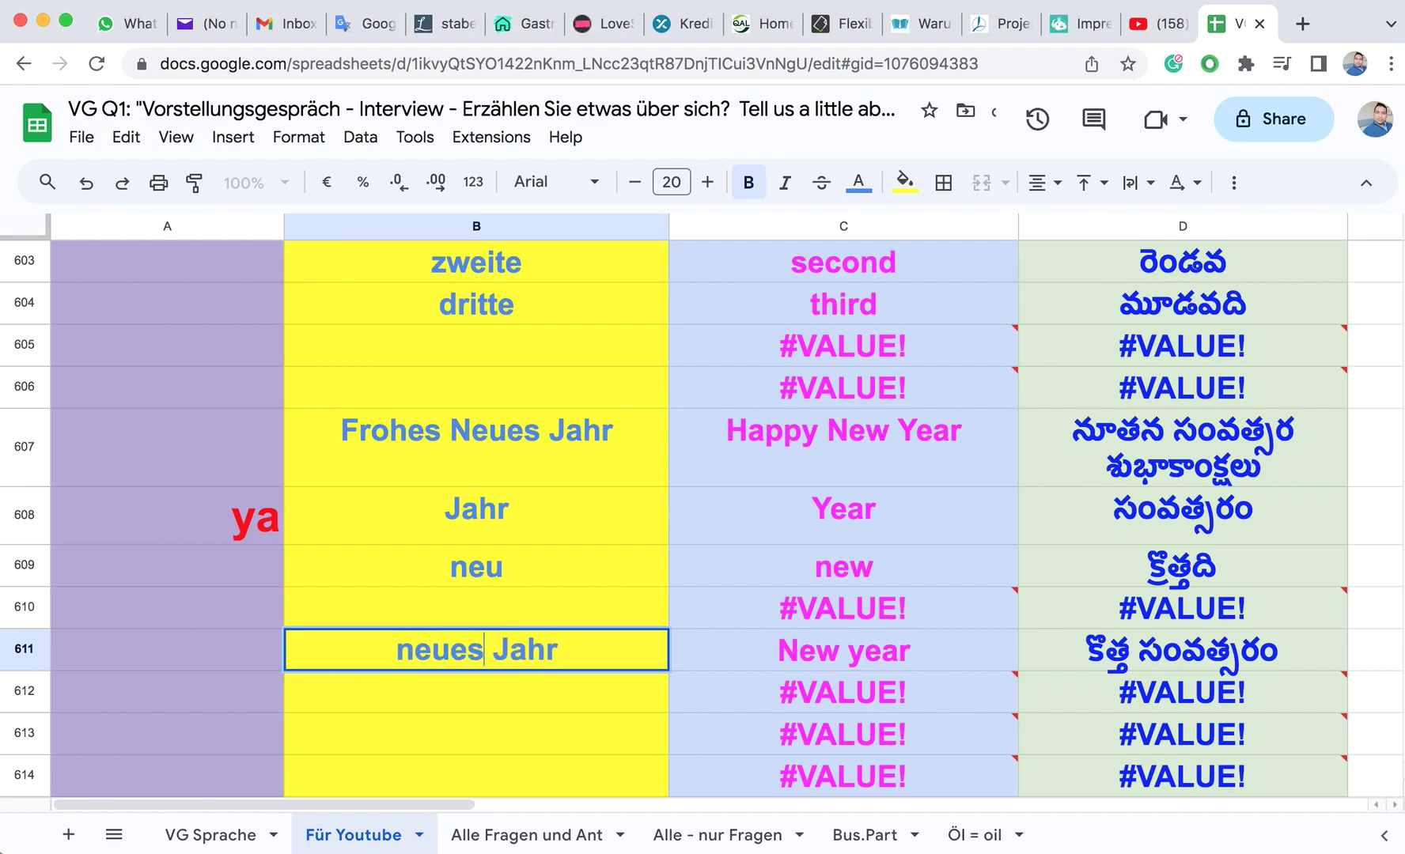
{"action": "left_click", "coordinate": [465, 650]}
{"action": "left_click", "coordinate": [483, 651]}
{"action": "left_click", "coordinate": [569, 655]}
{"action": "left_click_drag", "start_coordinate": [395, 650], "coordinate": [560, 646]}
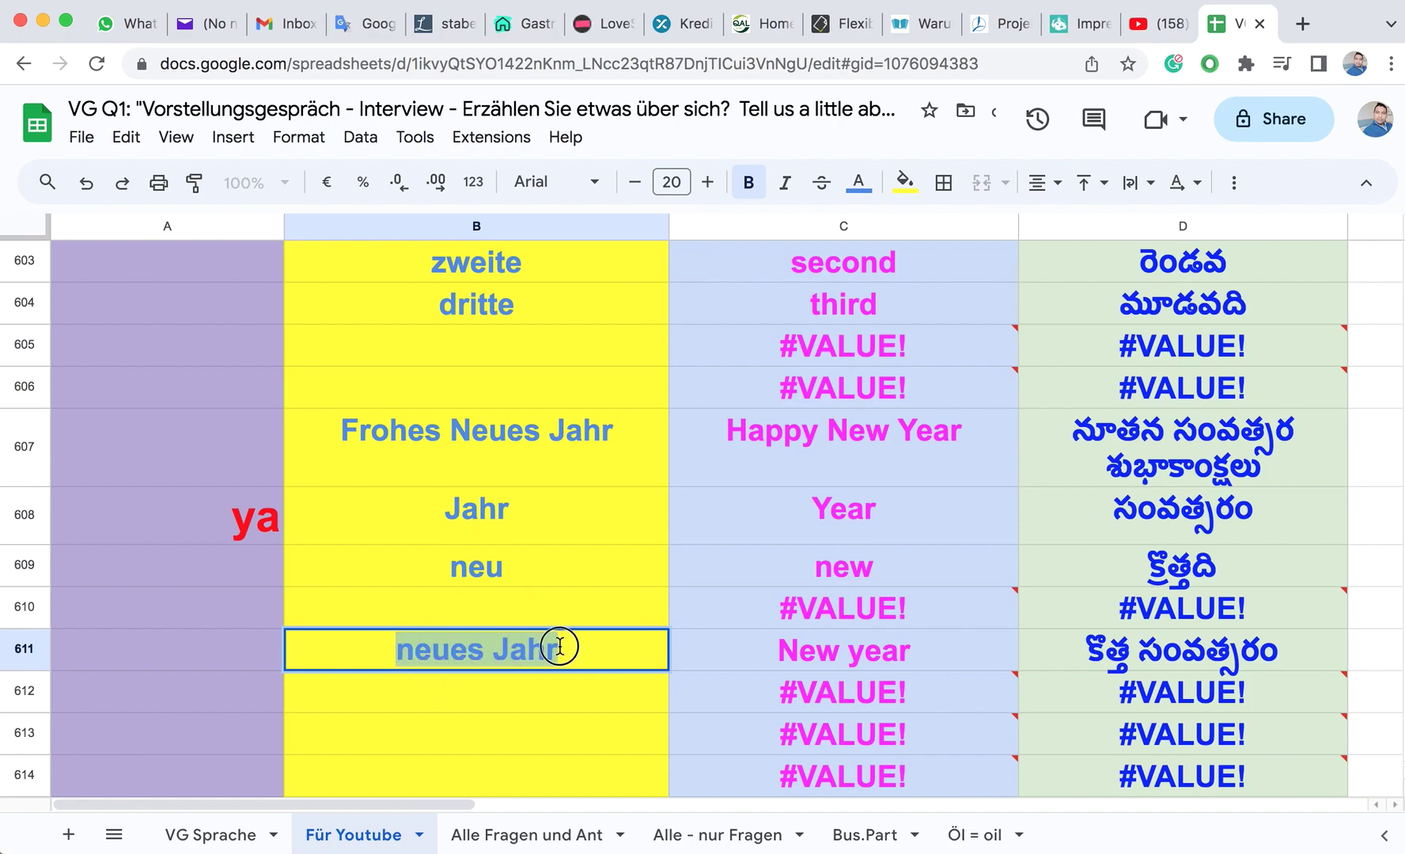
{"action": "left_click", "coordinate": [560, 646]}
{"action": "left_click", "coordinate": [402, 700]}
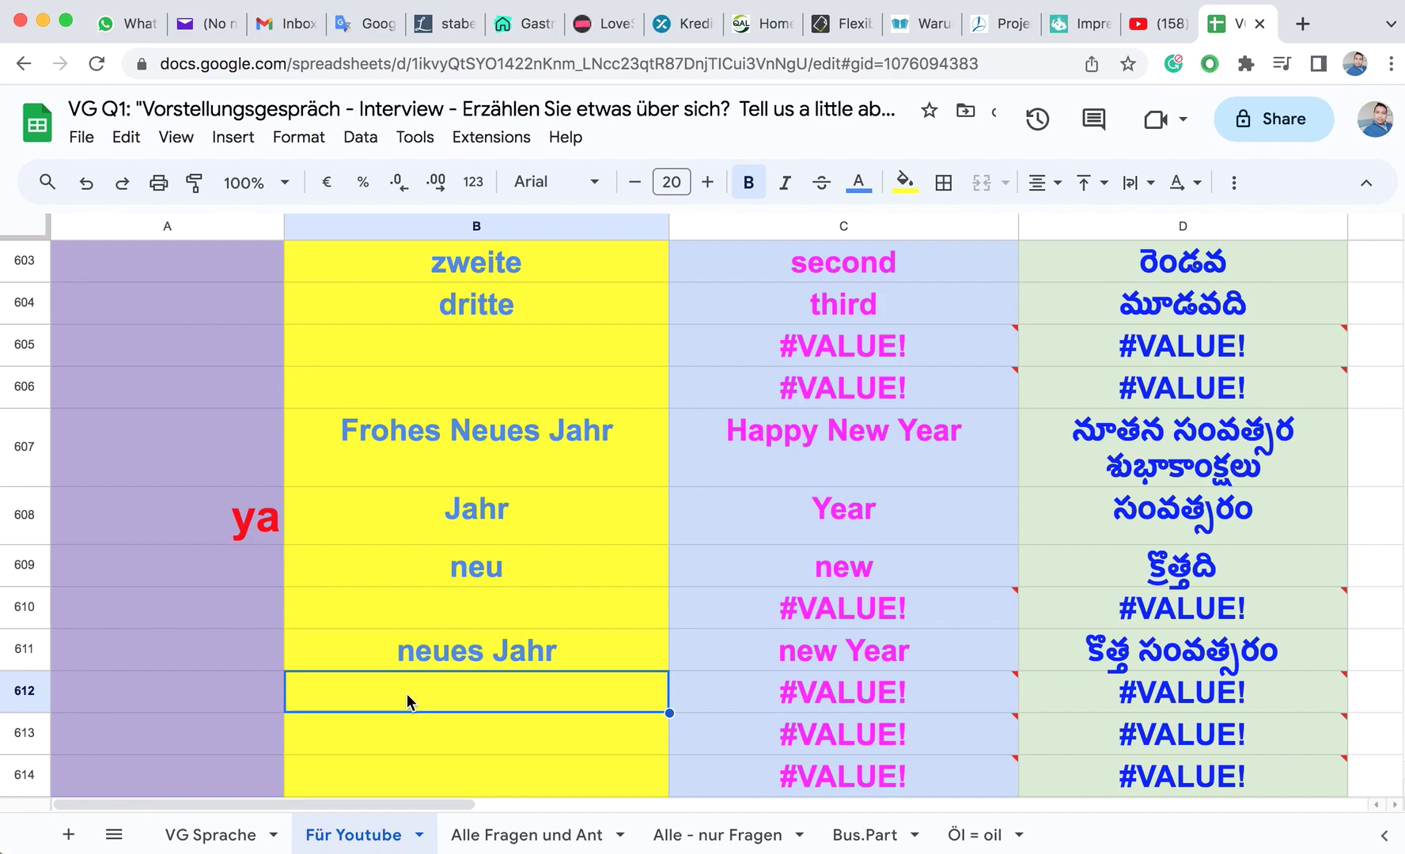
Step: Enter "Froh" in B612 and its inflected form "Frohes" in B613
{"action": "type", "text": "Froh"}
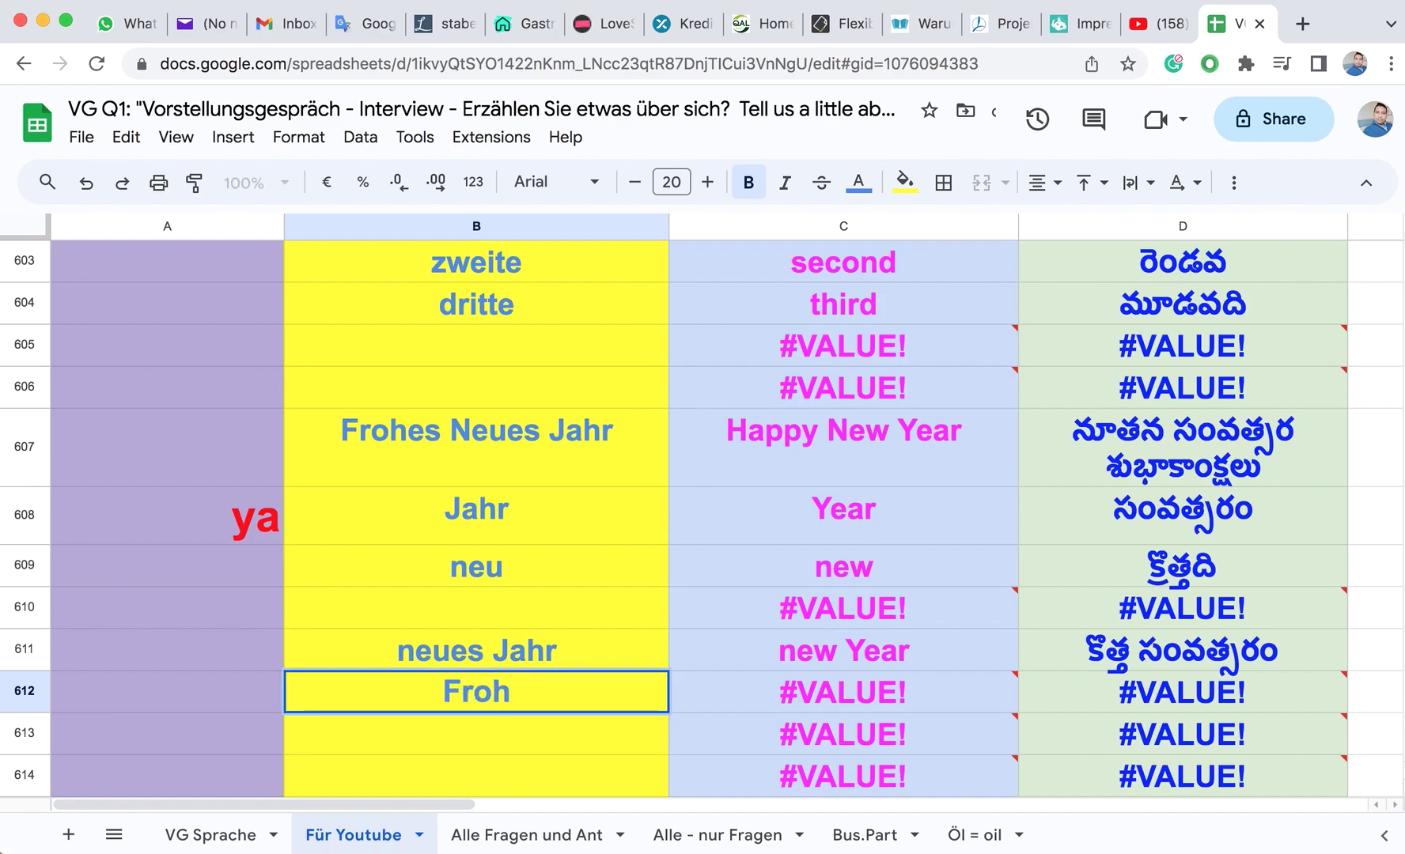
{"action": "left_click", "coordinate": [444, 735]}
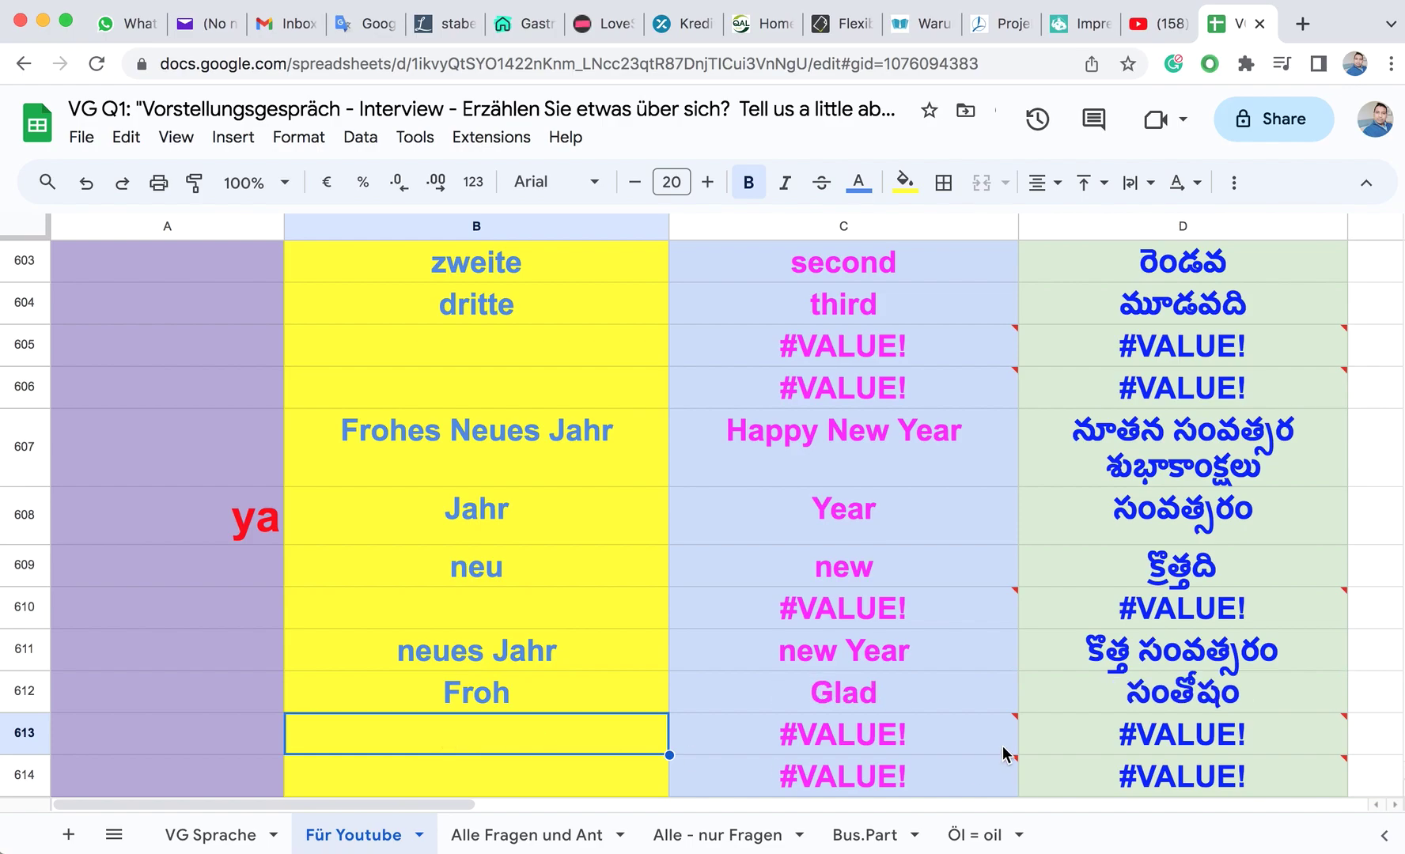
{"action": "scroll", "coordinate": [469, 744], "scroll_direction": "down", "scroll_amount": 3}
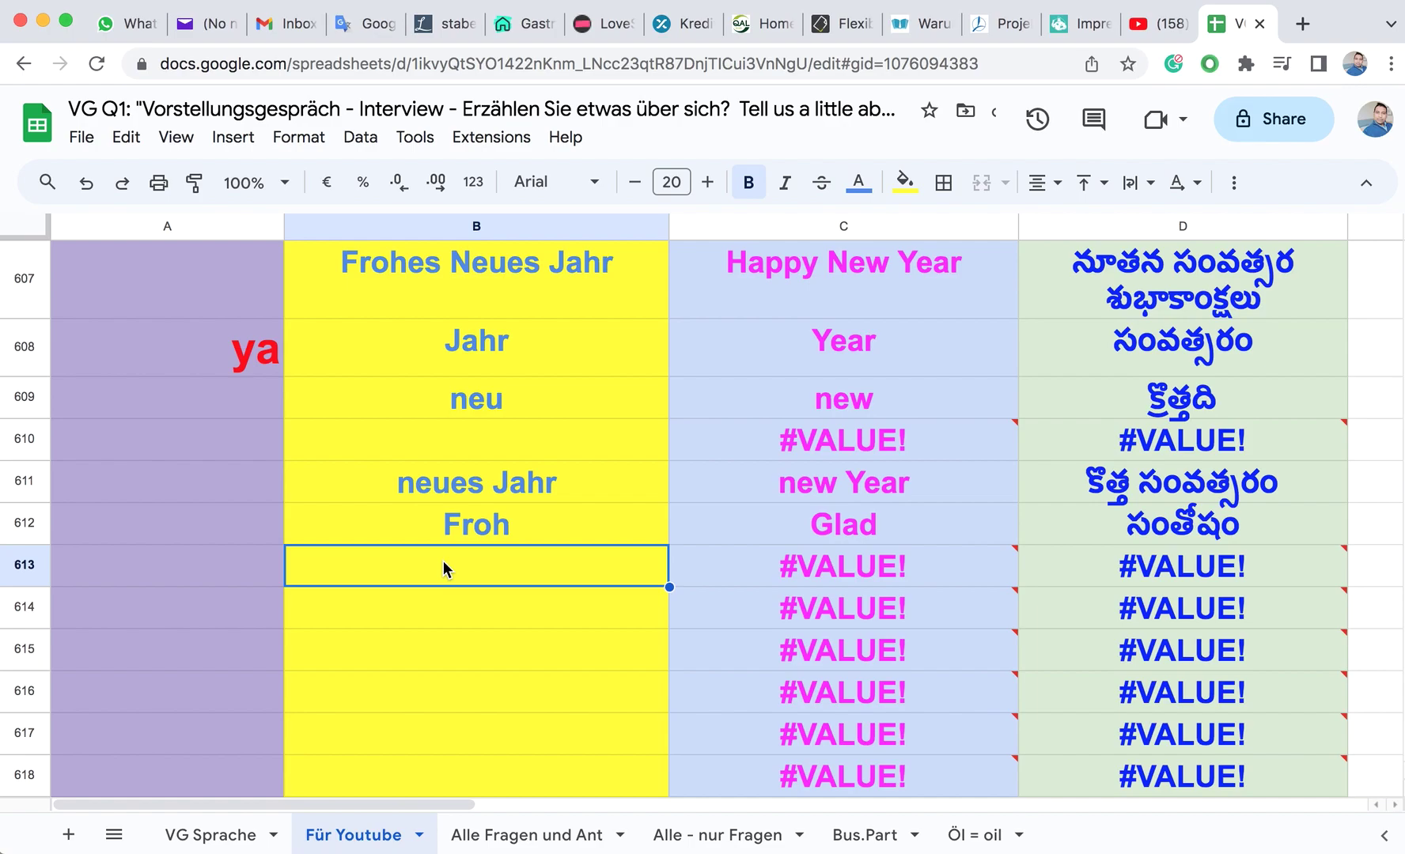
{"action": "type", "text": "Fro"}
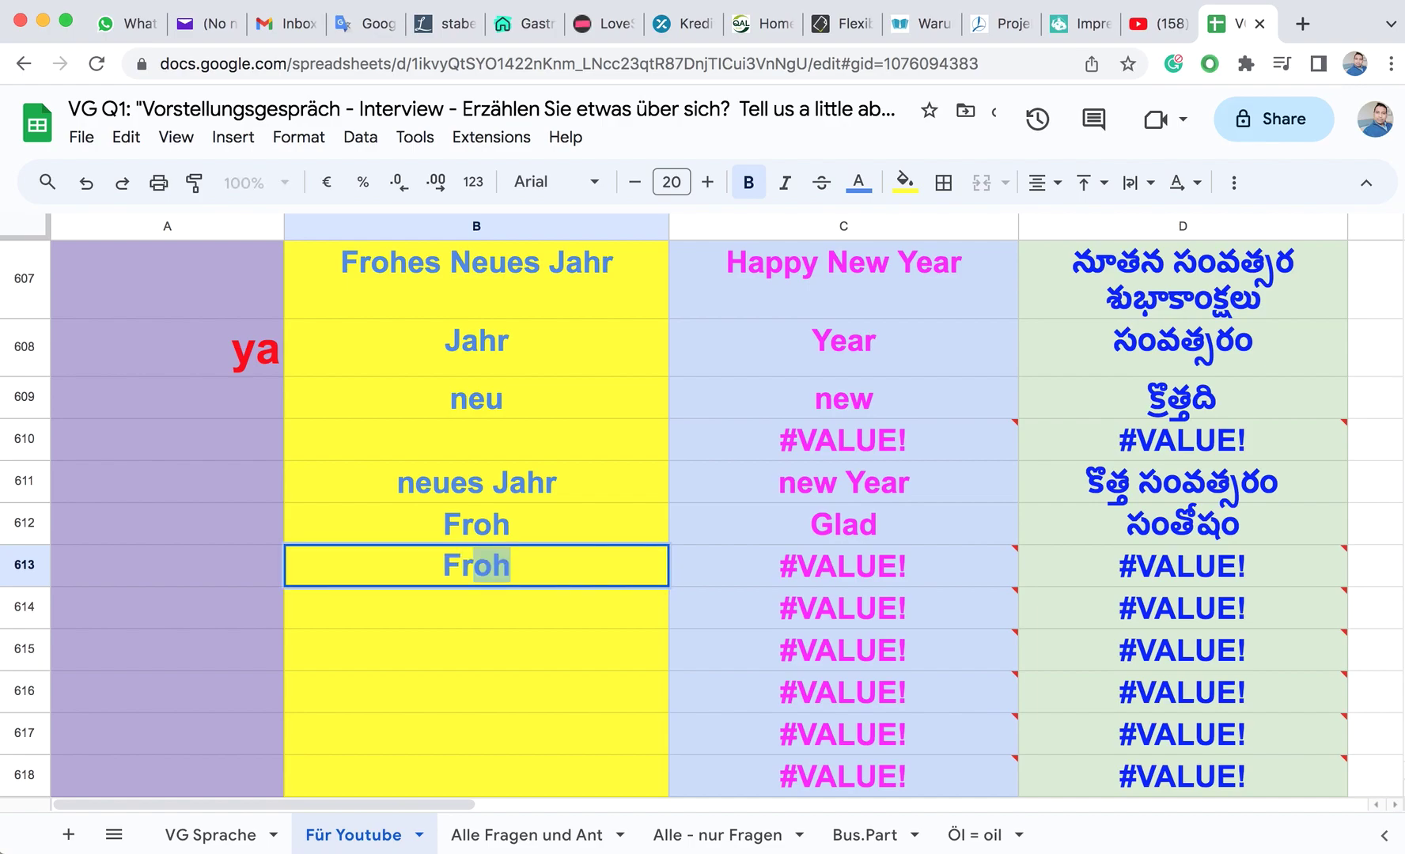
{"action": "type", "text": "hes"}
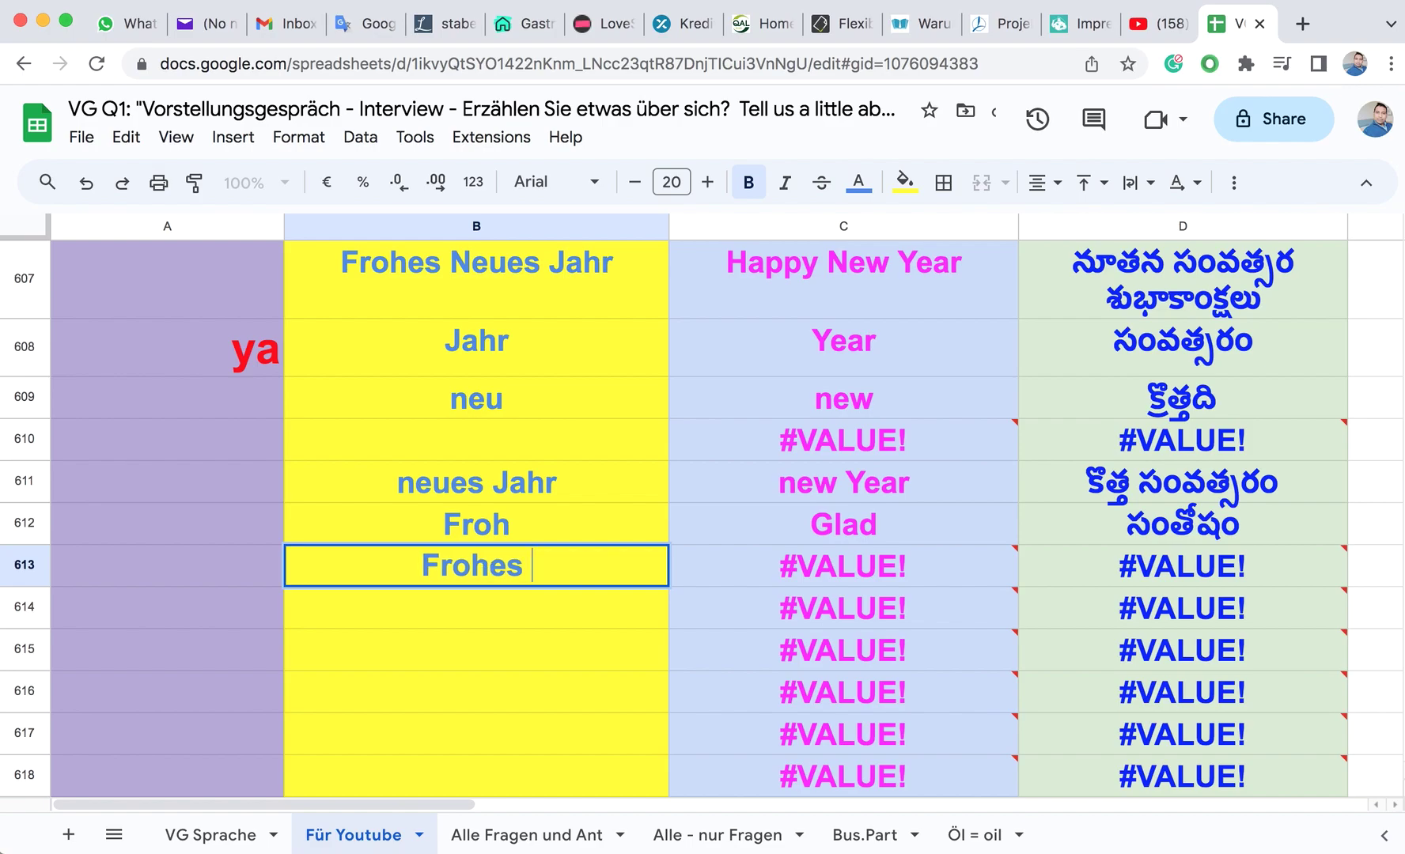
{"action": "left_click", "coordinate": [464, 493]}
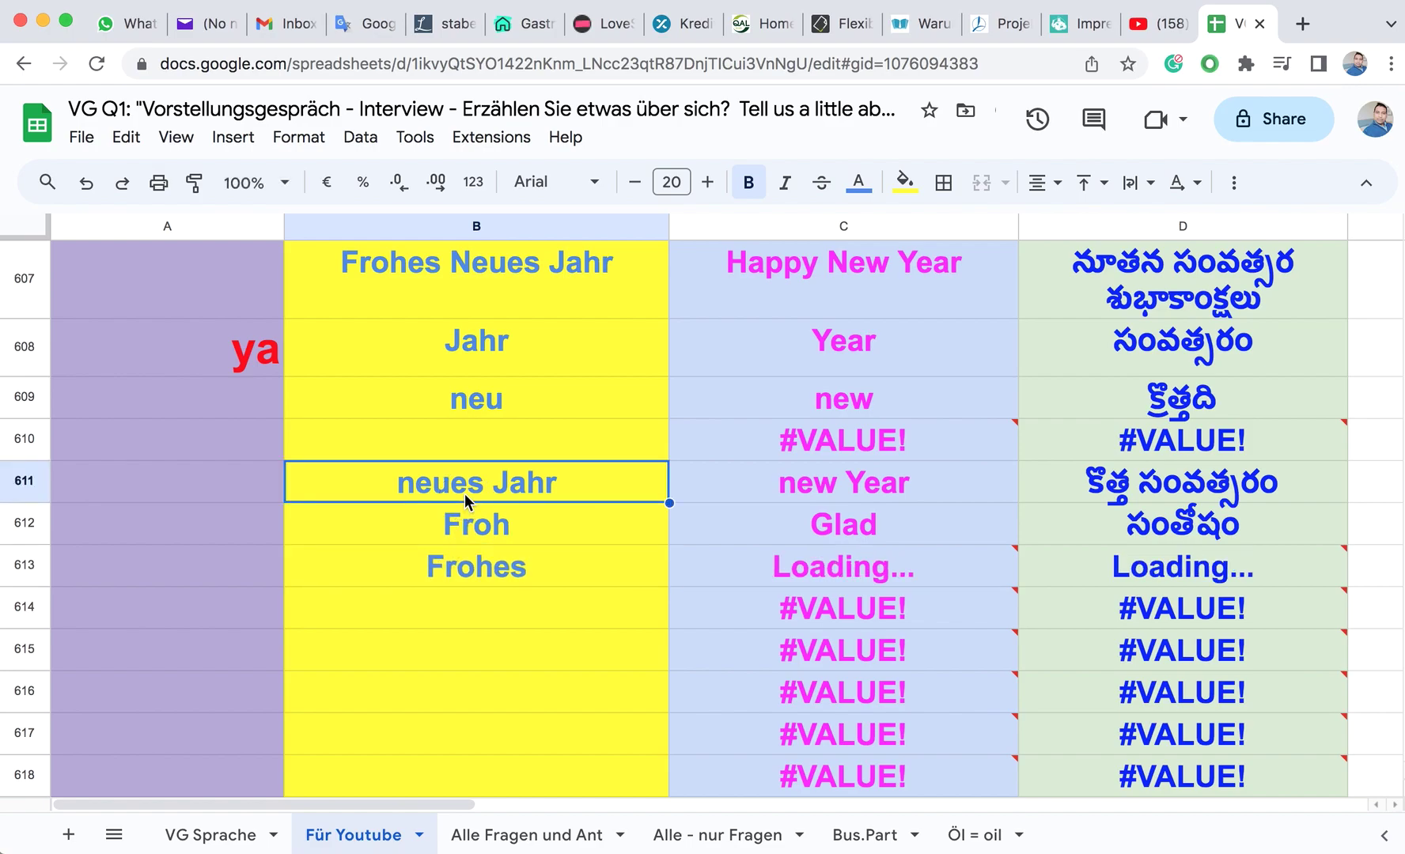
Step: Extend the entry in B613 to the full greeting "Frohes neues Jahr"
{"action": "double_click", "coordinate": [568, 565]}
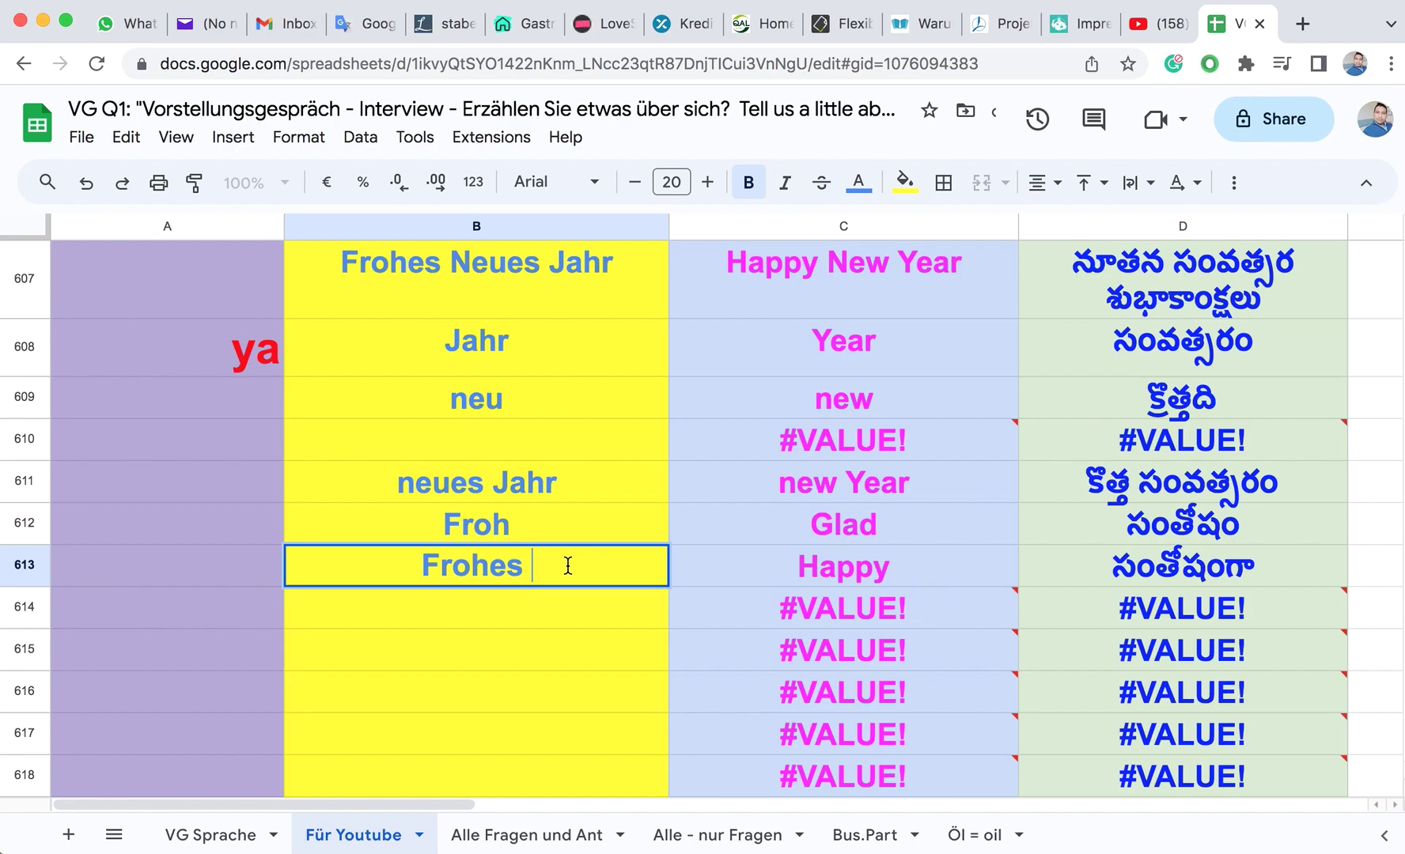
{"action": "type", "text": "neues Jahr"}
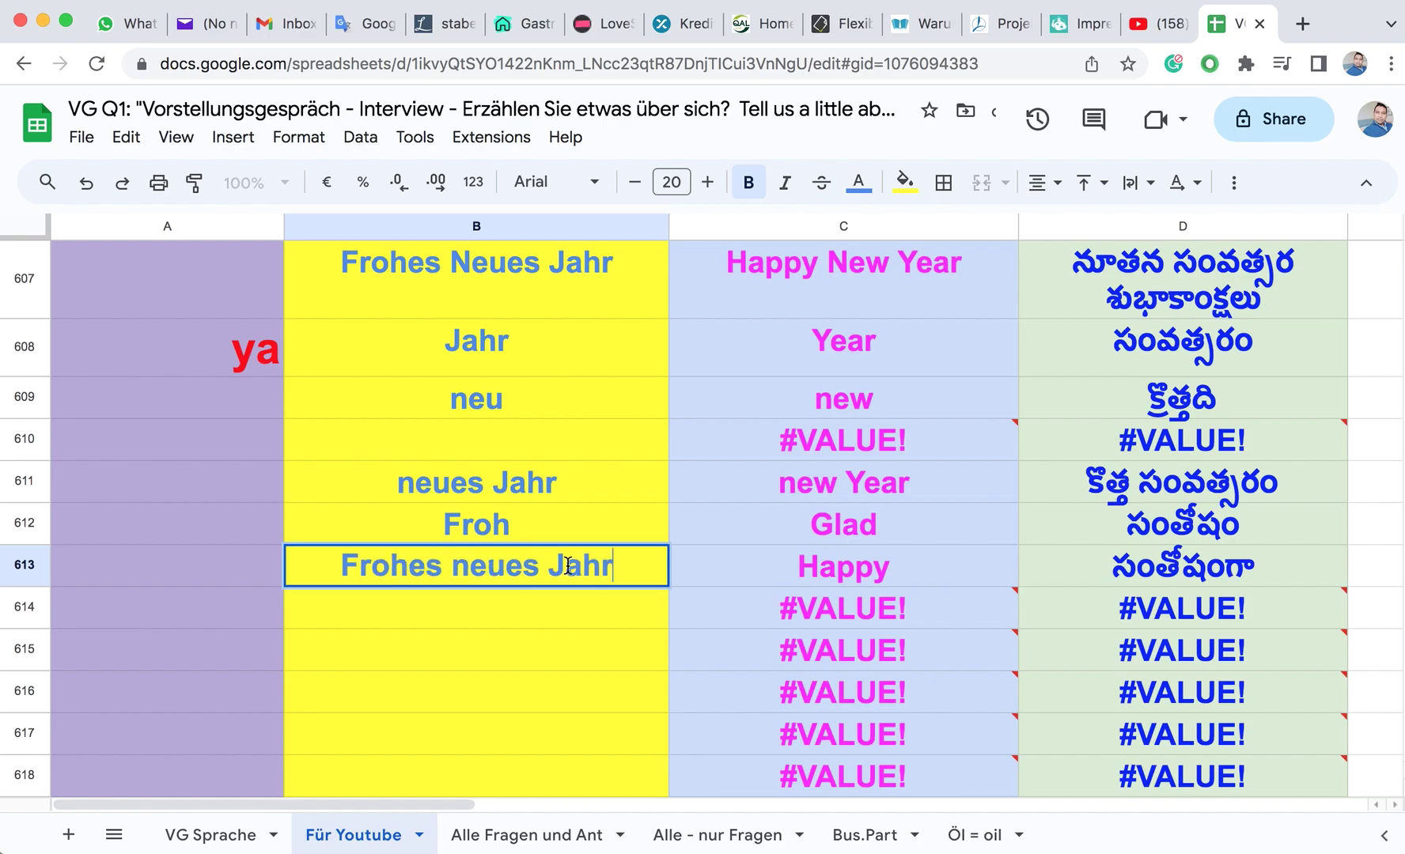
{"action": "left_click", "coordinate": [436, 665]}
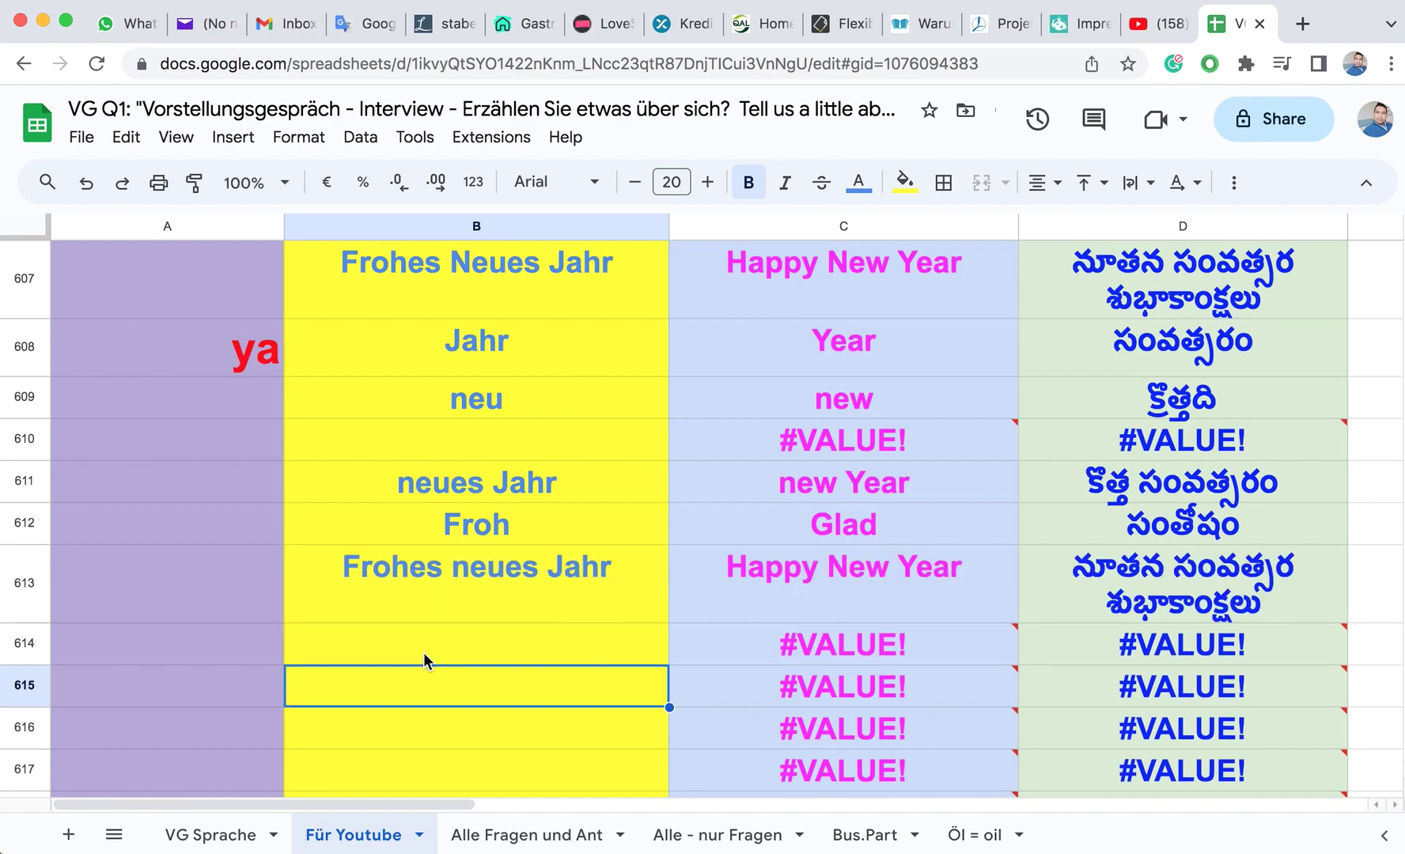
{"action": "left_click", "coordinate": [401, 649]}
{"action": "scroll", "coordinate": [398, 642], "scroll_direction": "down", "scroll_amount": 3}
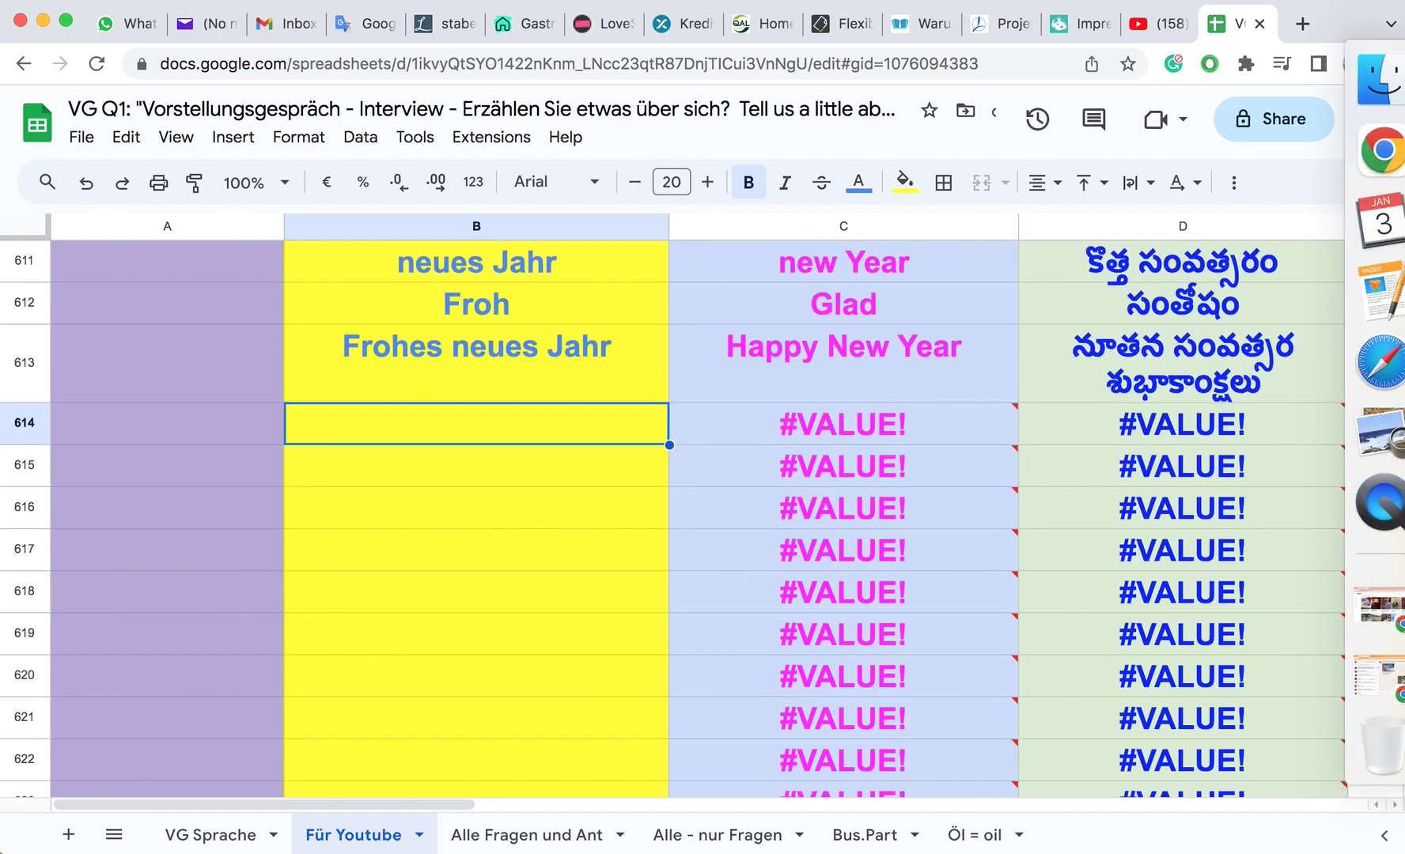
{"action": "right_click", "coordinate": [1380, 502]}
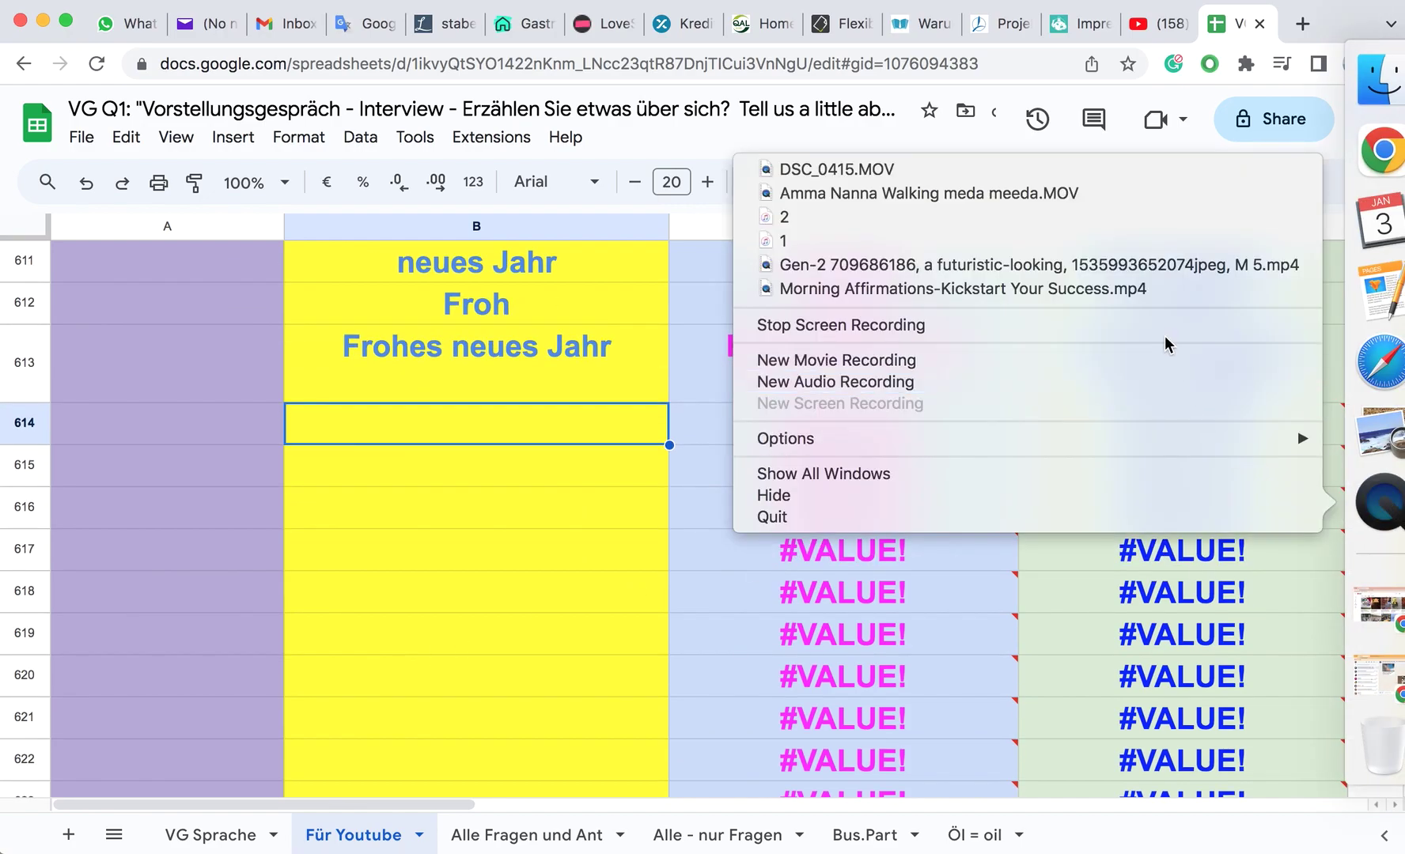
{"action": "left_click", "coordinate": [1163, 325]}
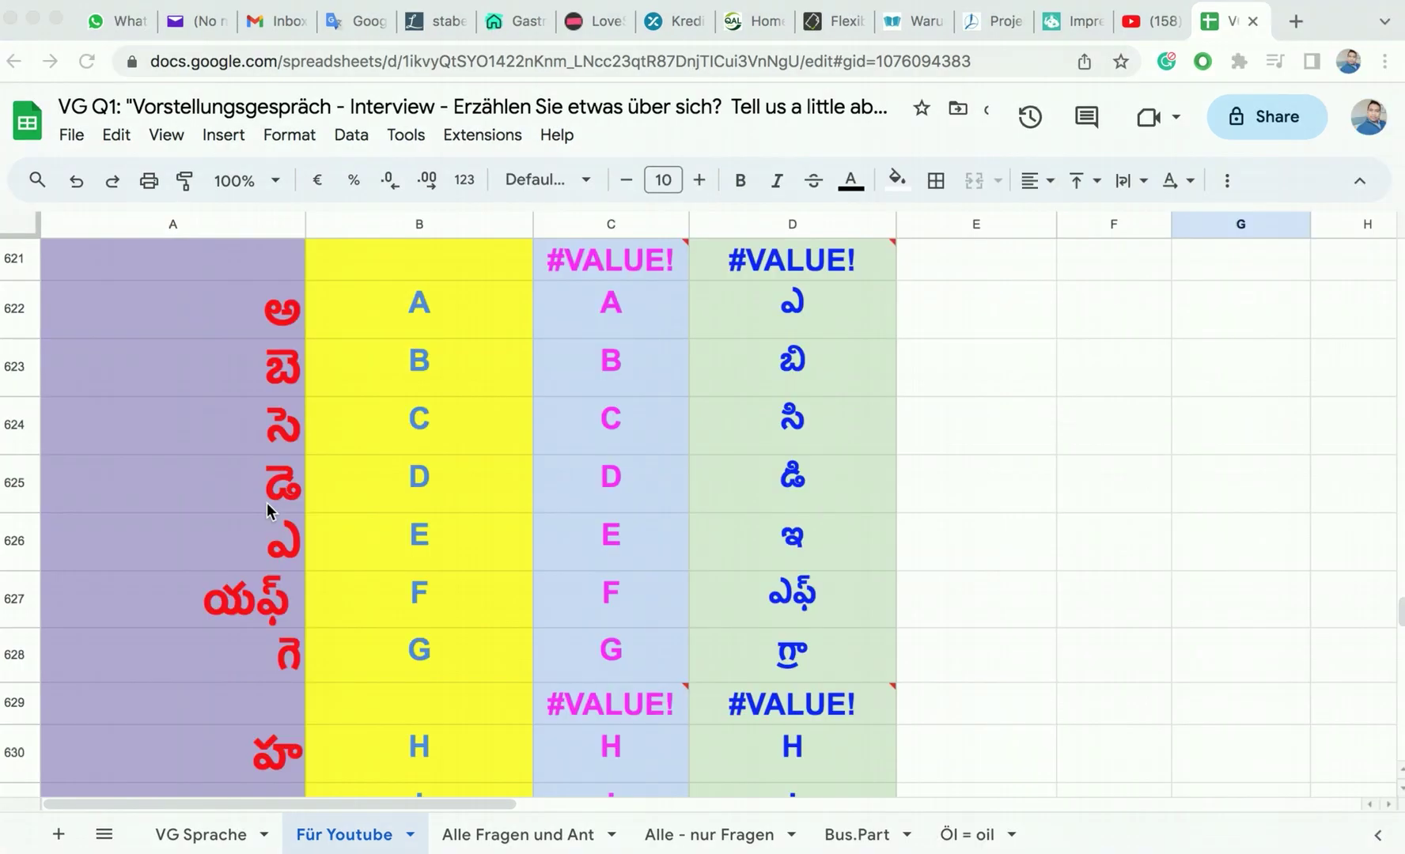
Step: Enter the German word "Buch" in B658, in the empty rows below the alphabet and umlaut entries
{"action": "scroll", "coordinate": [267, 510], "scroll_direction": "up", "scroll_amount": 4}
{"action": "scroll", "coordinate": [267, 504], "scroll_direction": "up", "scroll_amount": 8}
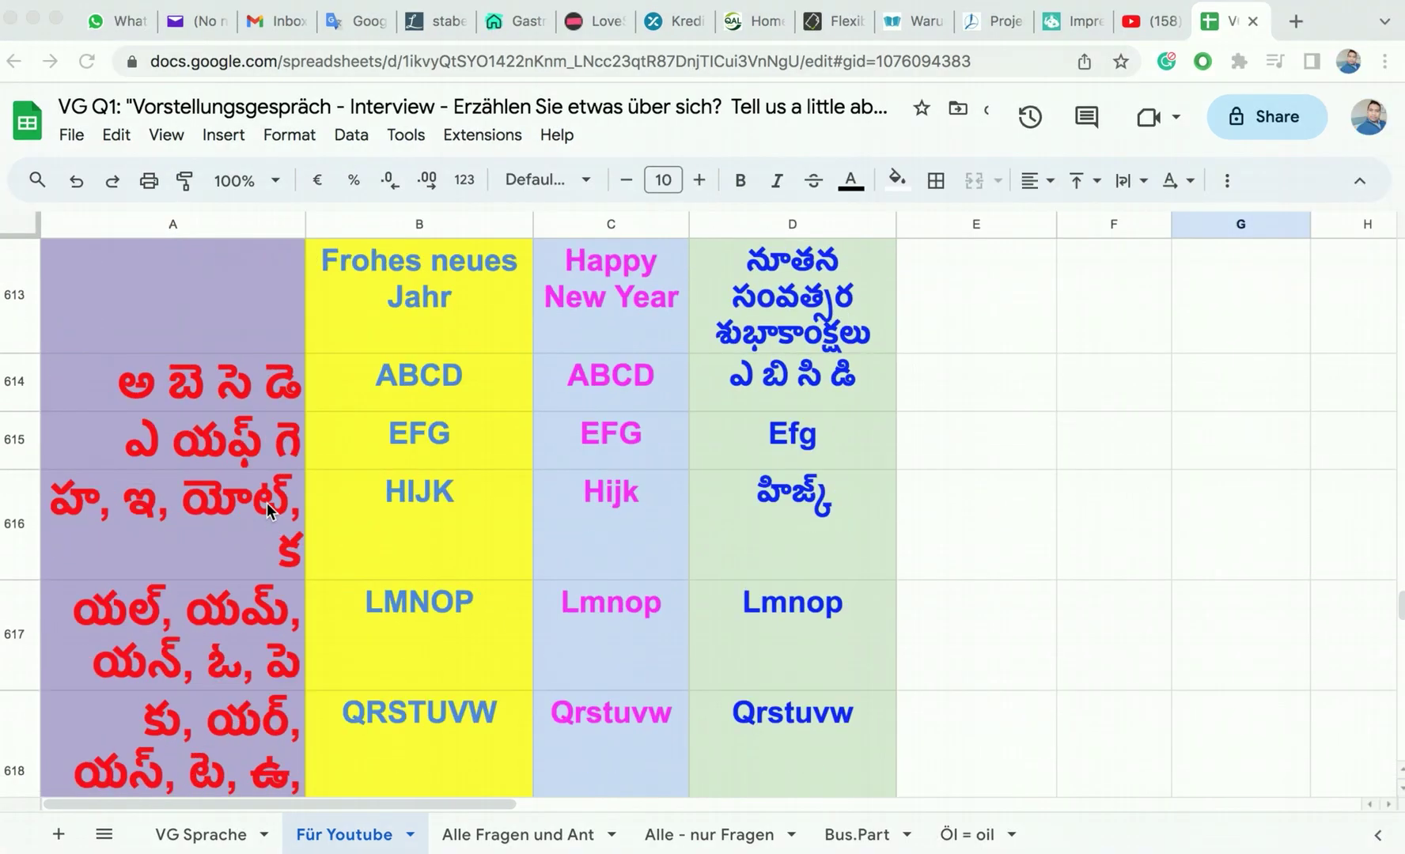
{"action": "scroll", "coordinate": [267, 502], "scroll_direction": "up", "scroll_amount": 4}
{"action": "scroll", "coordinate": [267, 502], "scroll_direction": "down", "scroll_amount": 15}
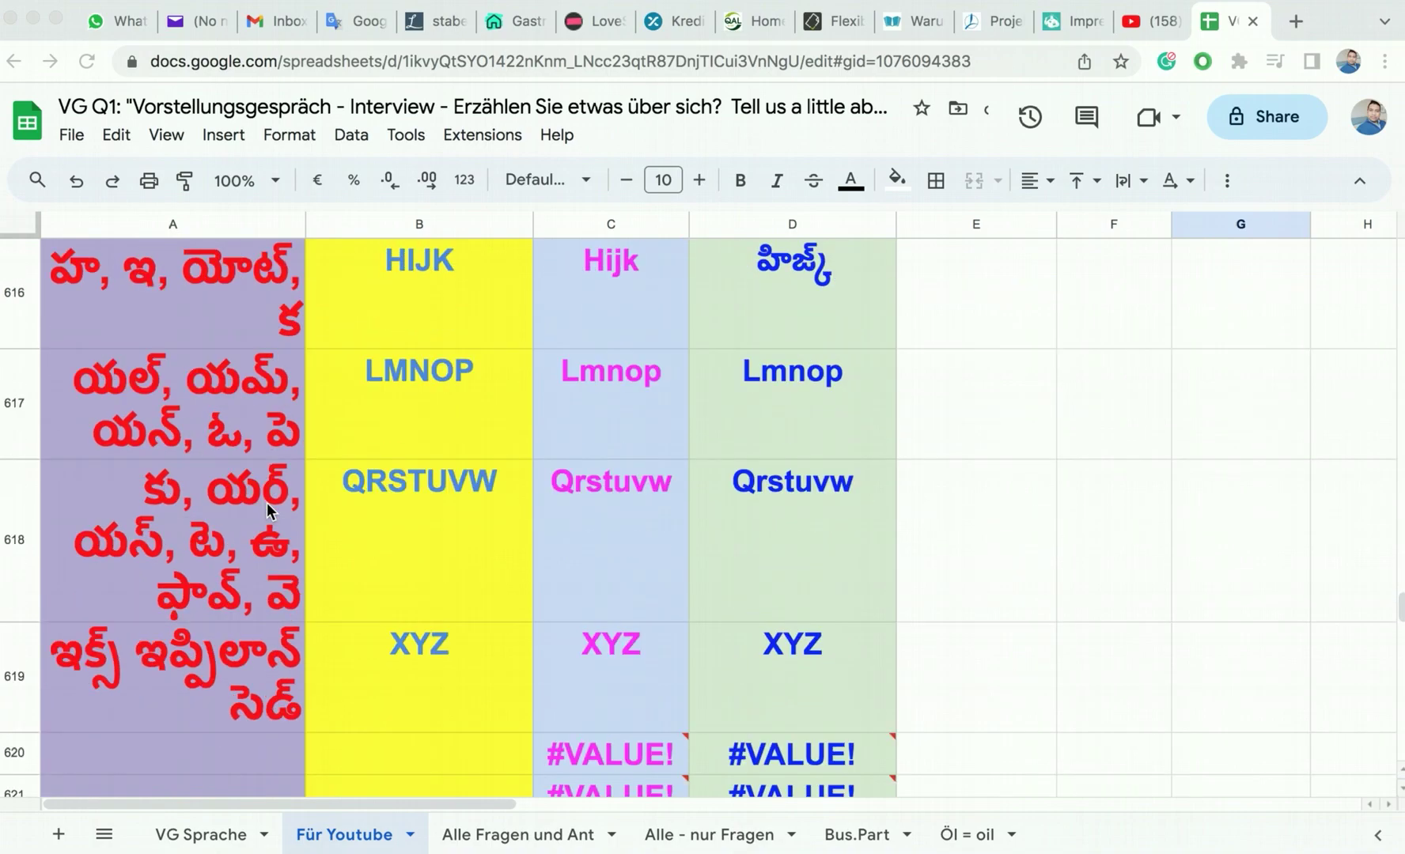
{"action": "scroll", "coordinate": [267, 509], "scroll_direction": "down", "scroll_amount": 20}
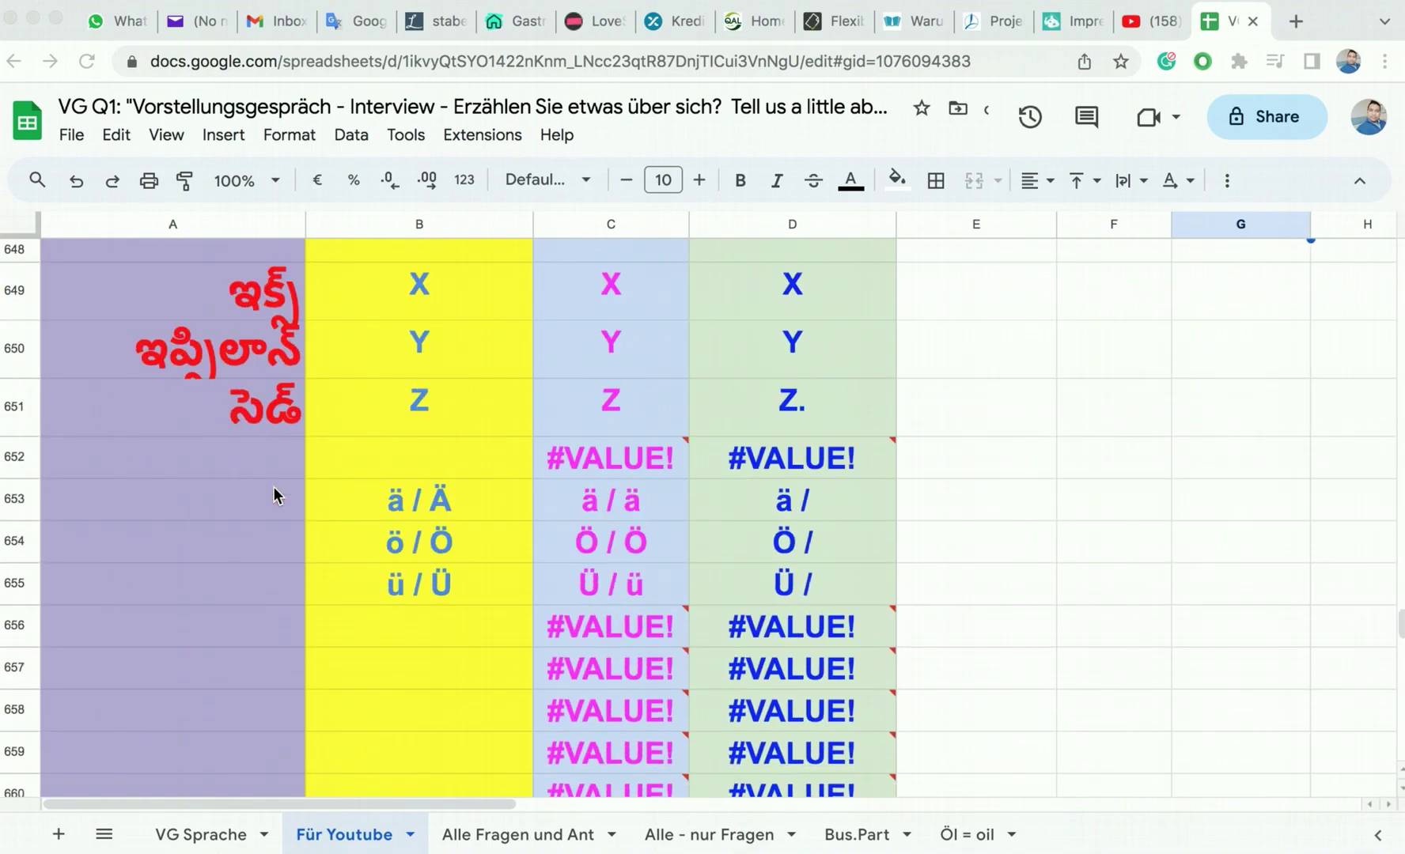
{"action": "scroll", "coordinate": [273, 495], "scroll_direction": "up", "scroll_amount": 5}
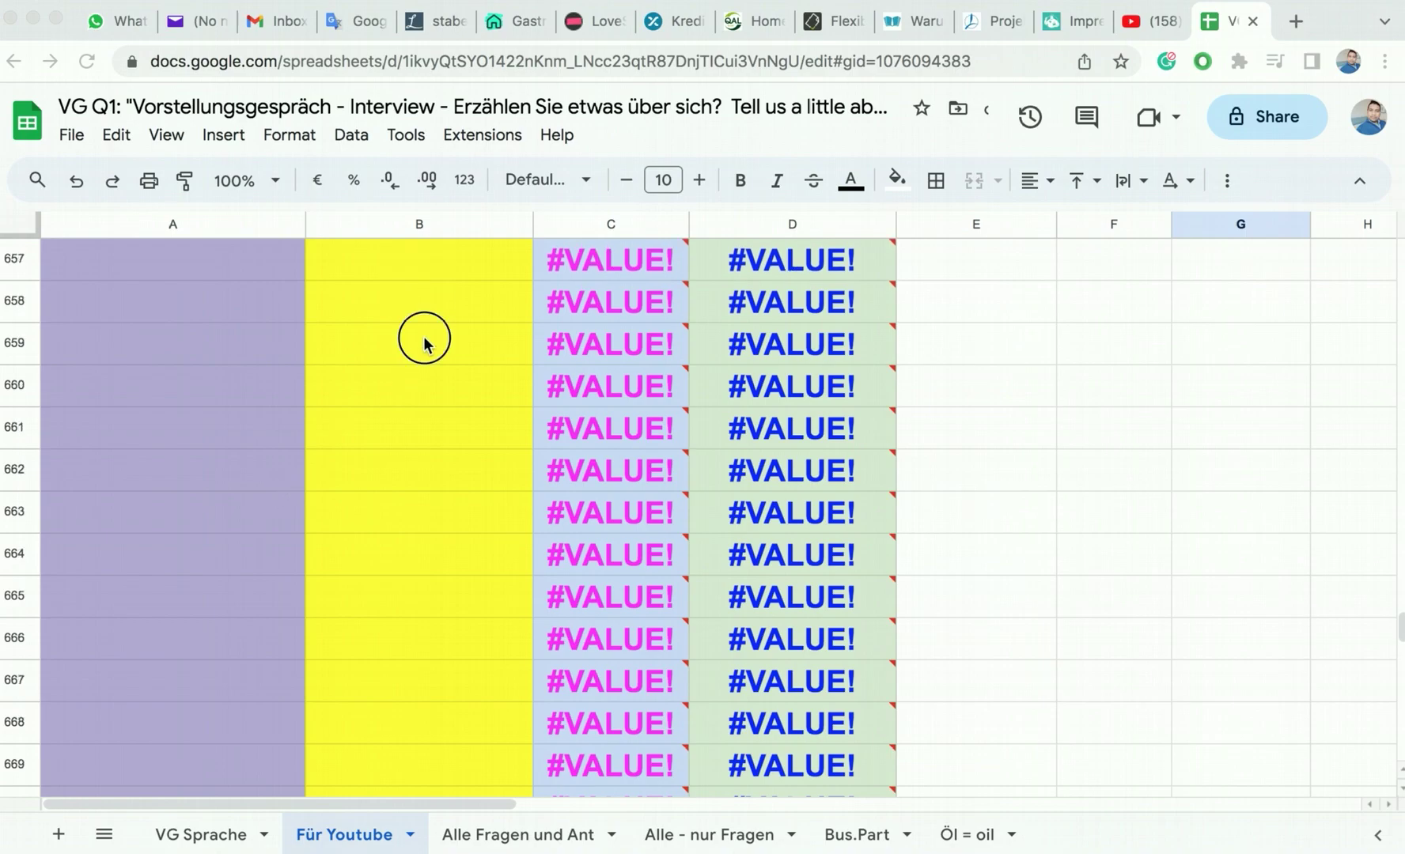
{"action": "left_click", "coordinate": [424, 308]}
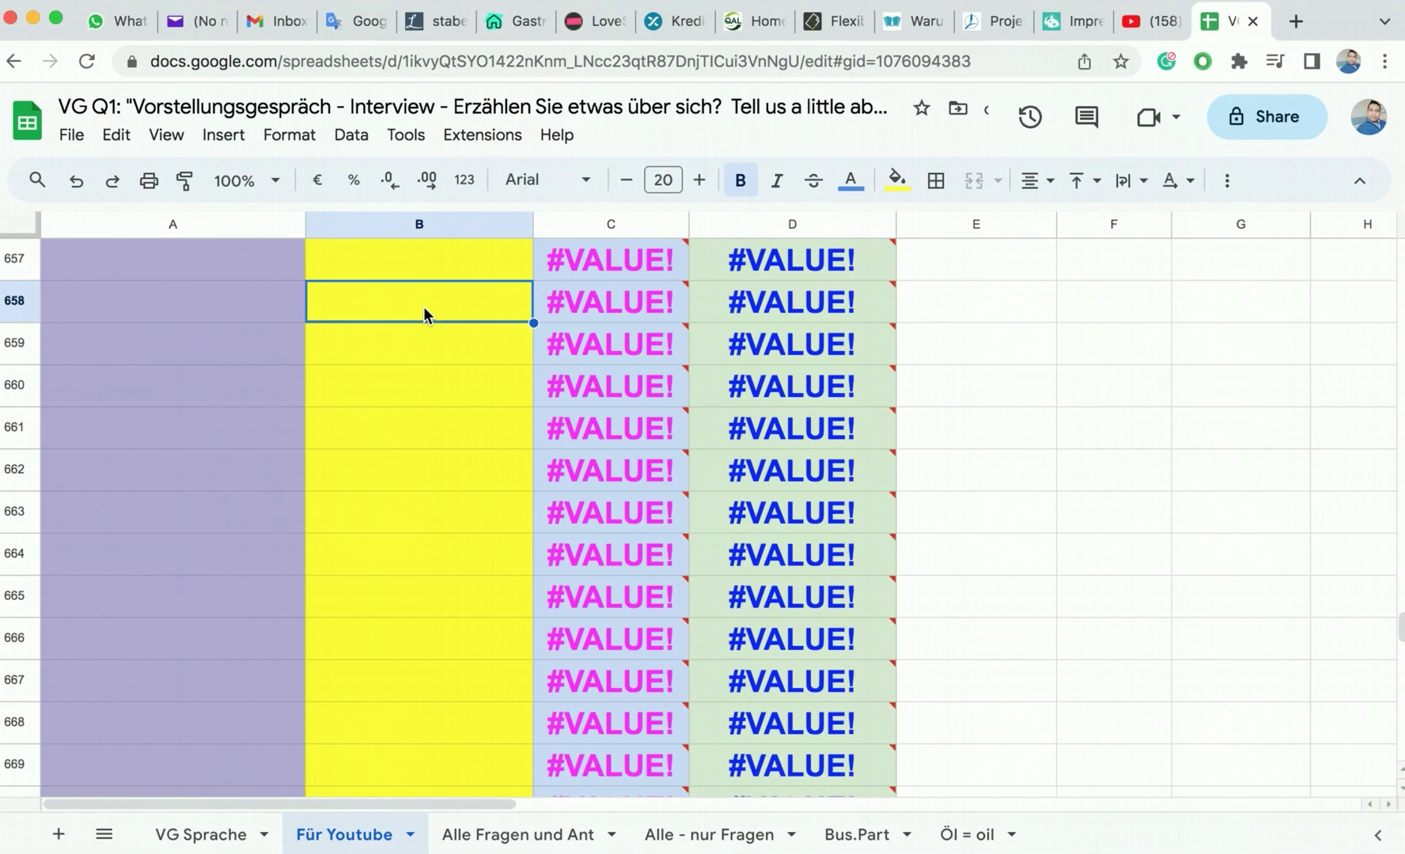
{"action": "type", "text": "B"}
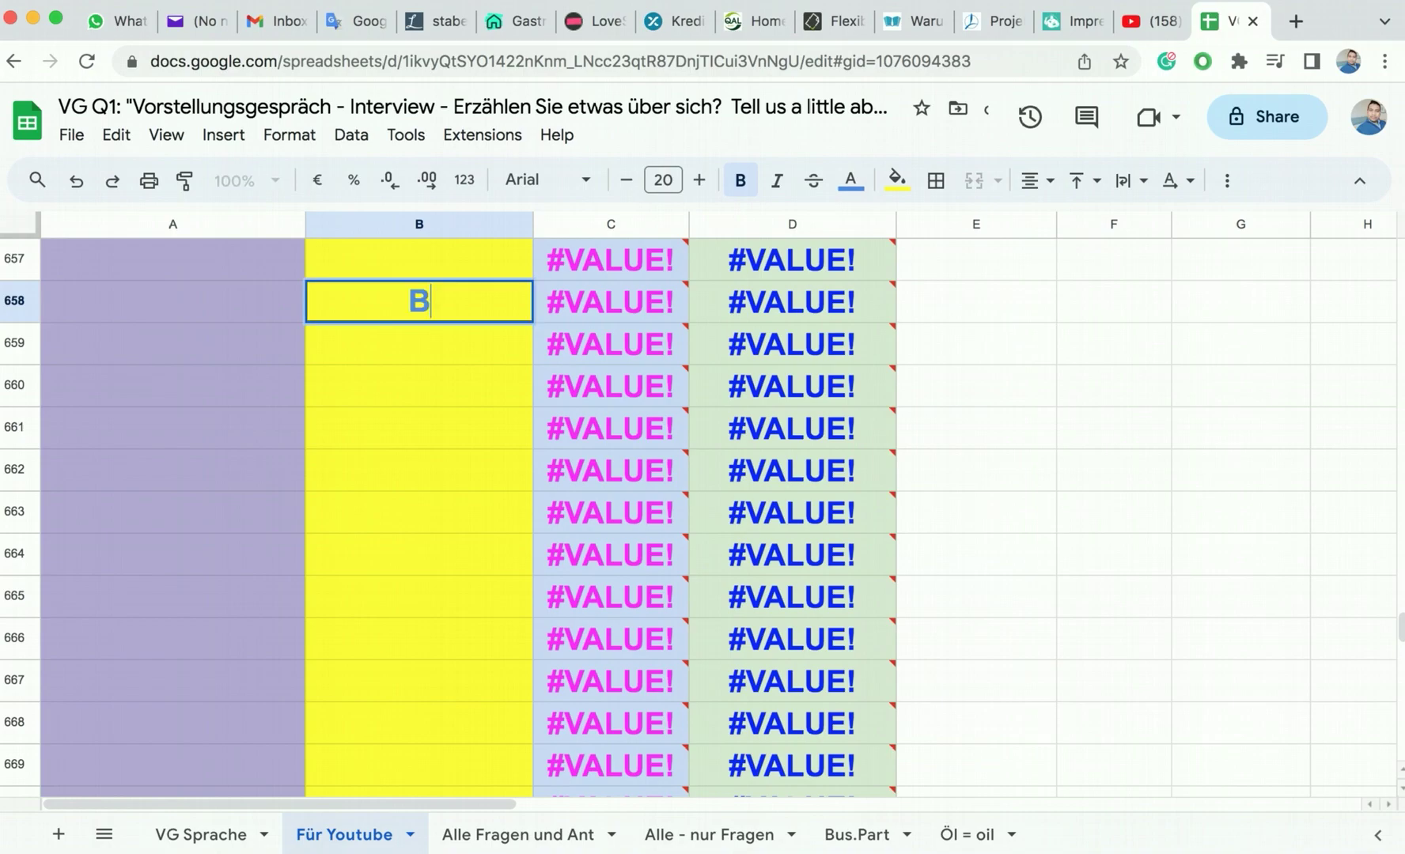
{"action": "type", "text": "uch"}
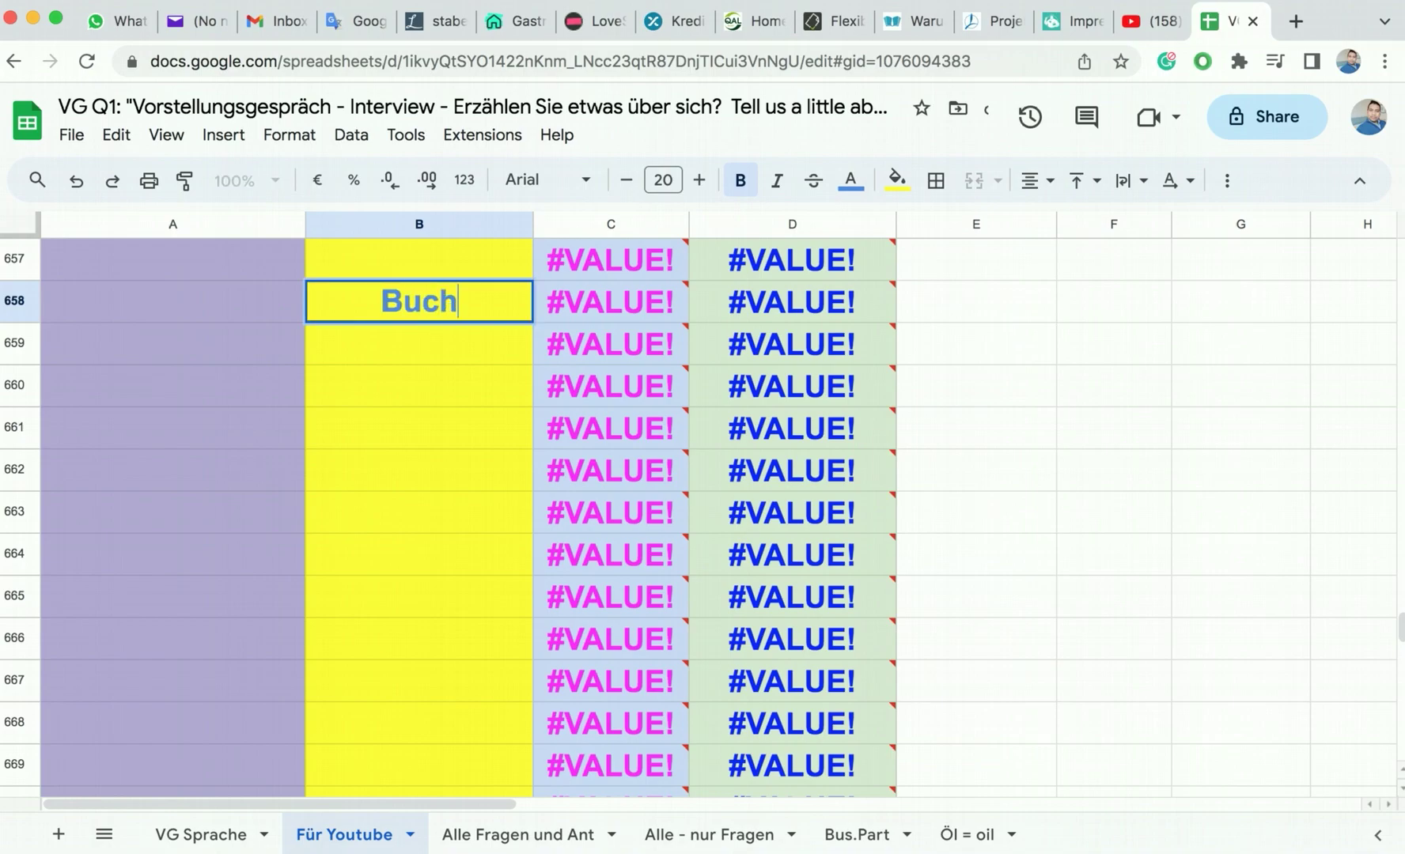
{"action": "key", "text": "Return"}
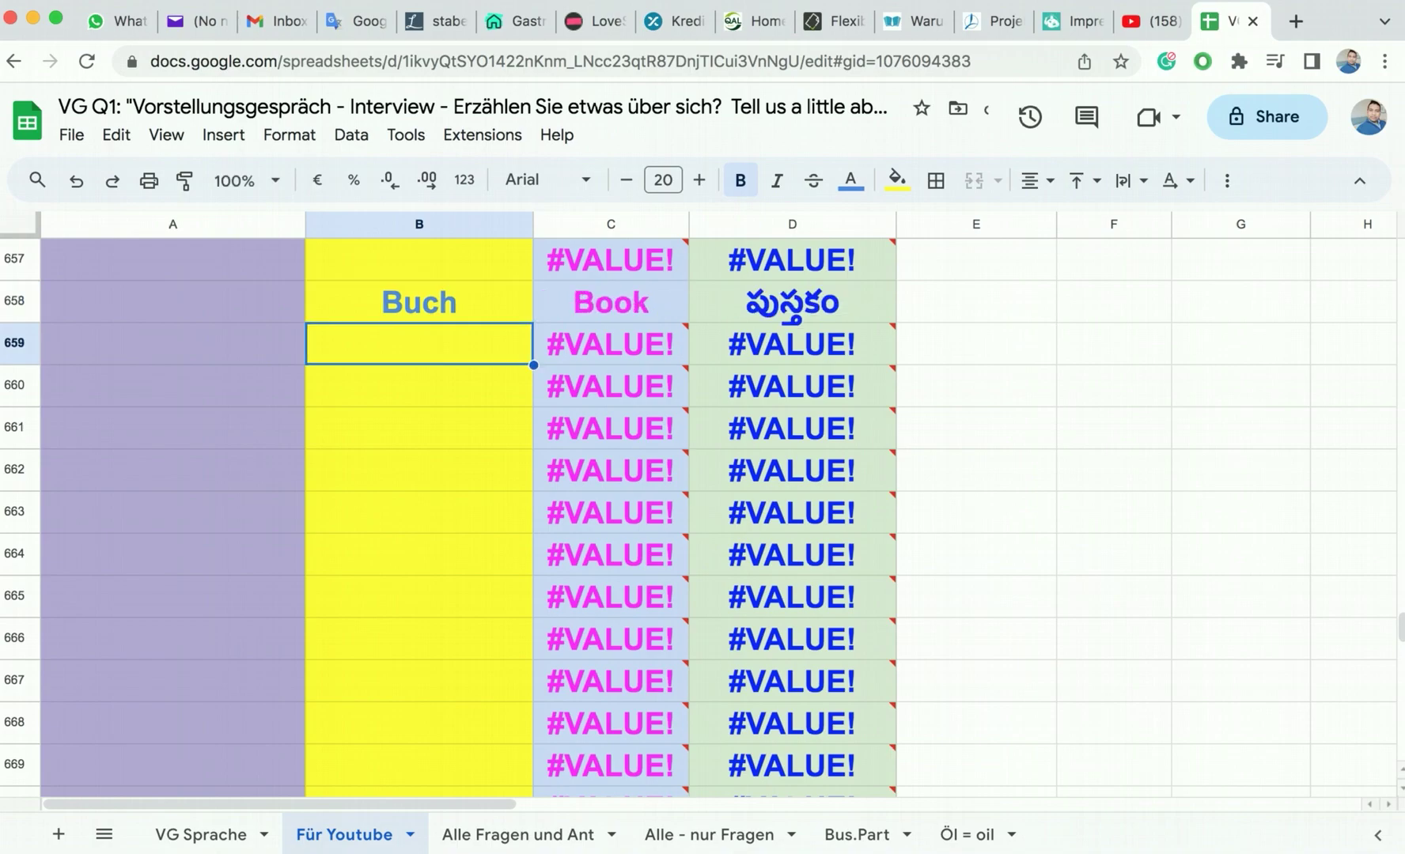
Step: Enter the word "Buchstaben" in B659, directly below "Buch"
{"action": "type", "text": "B"}
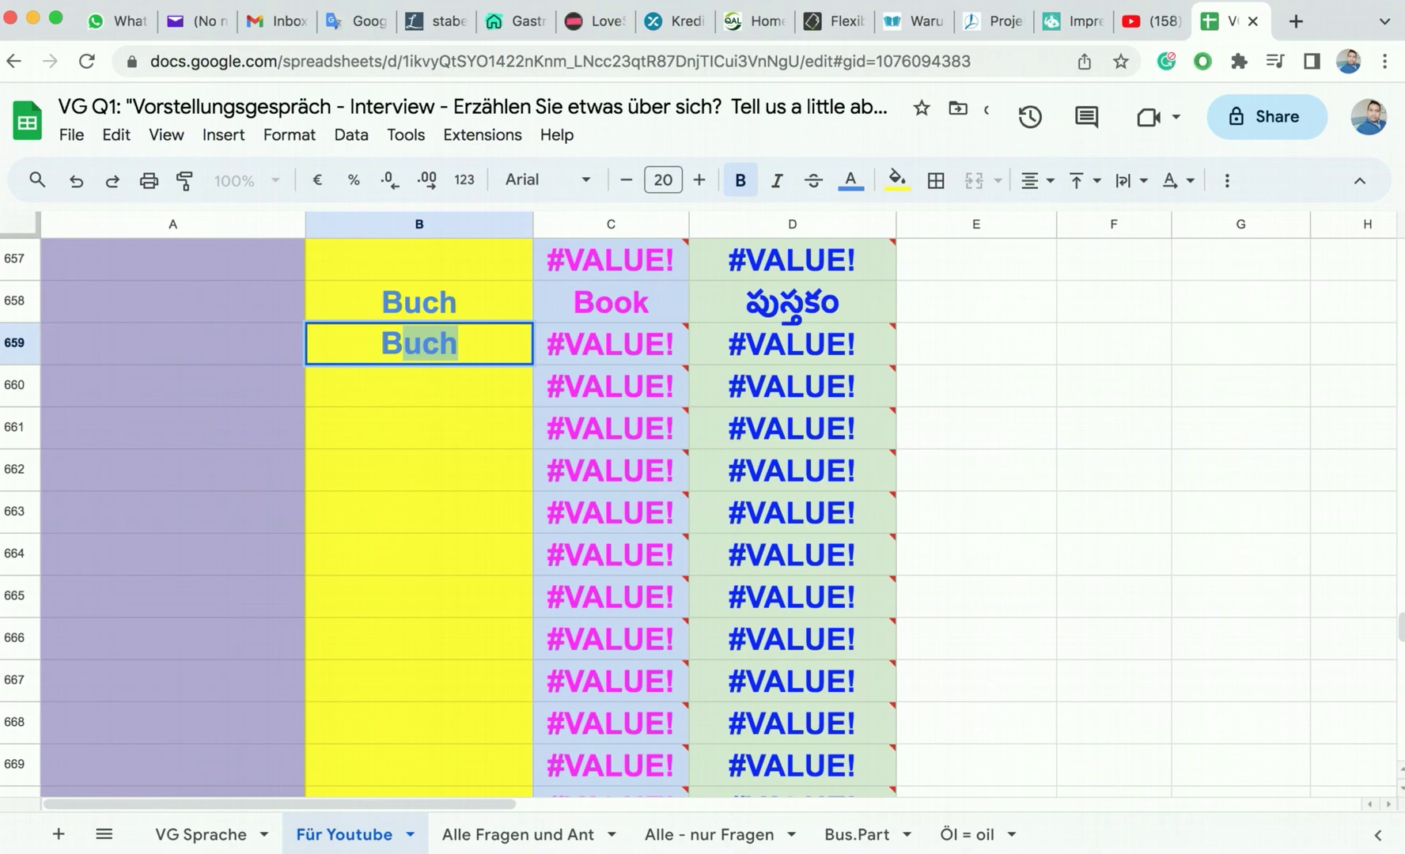
{"action": "left_click", "coordinate": [462, 350]}
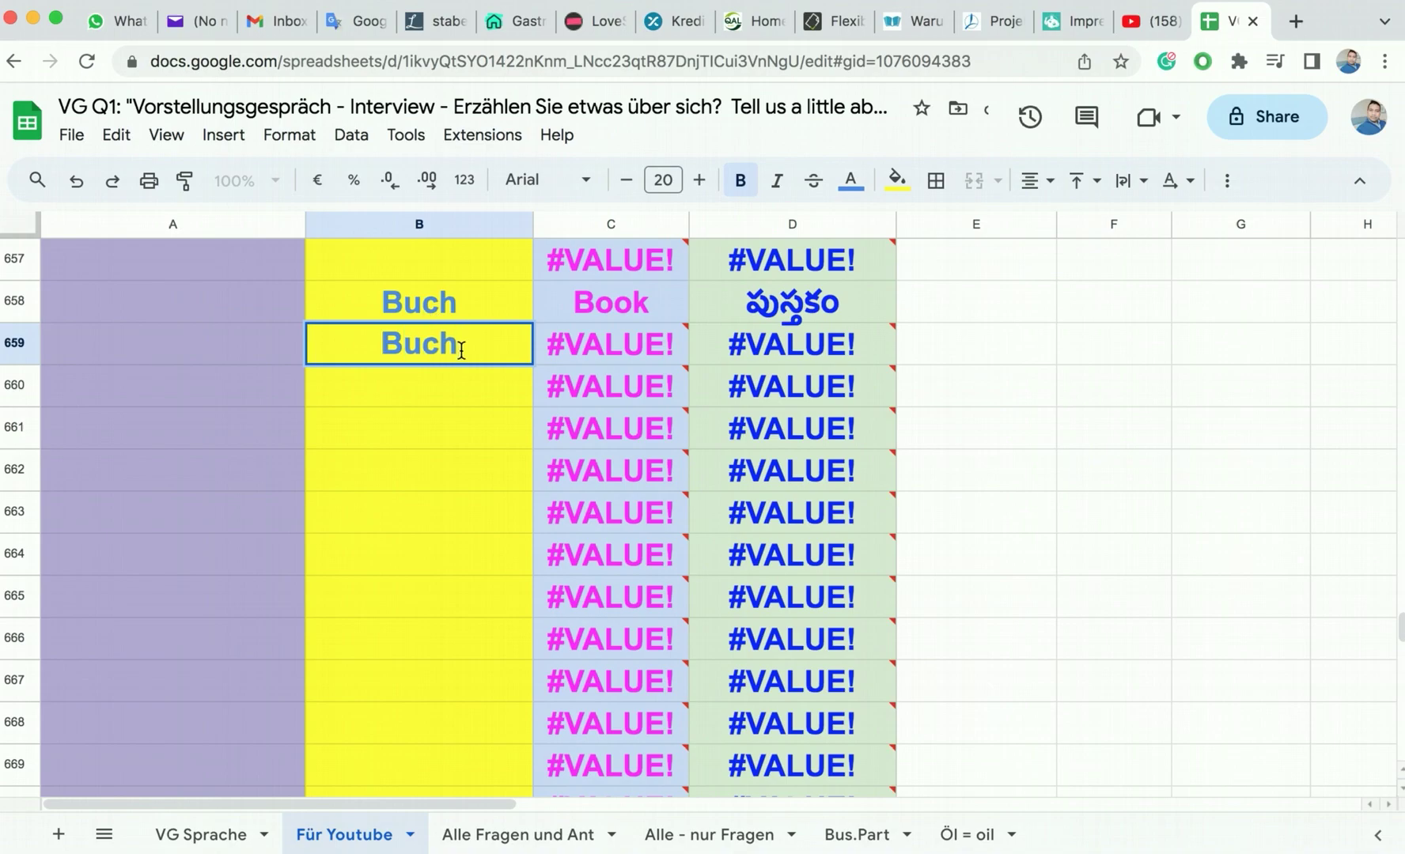
{"action": "type", "text": "stab"}
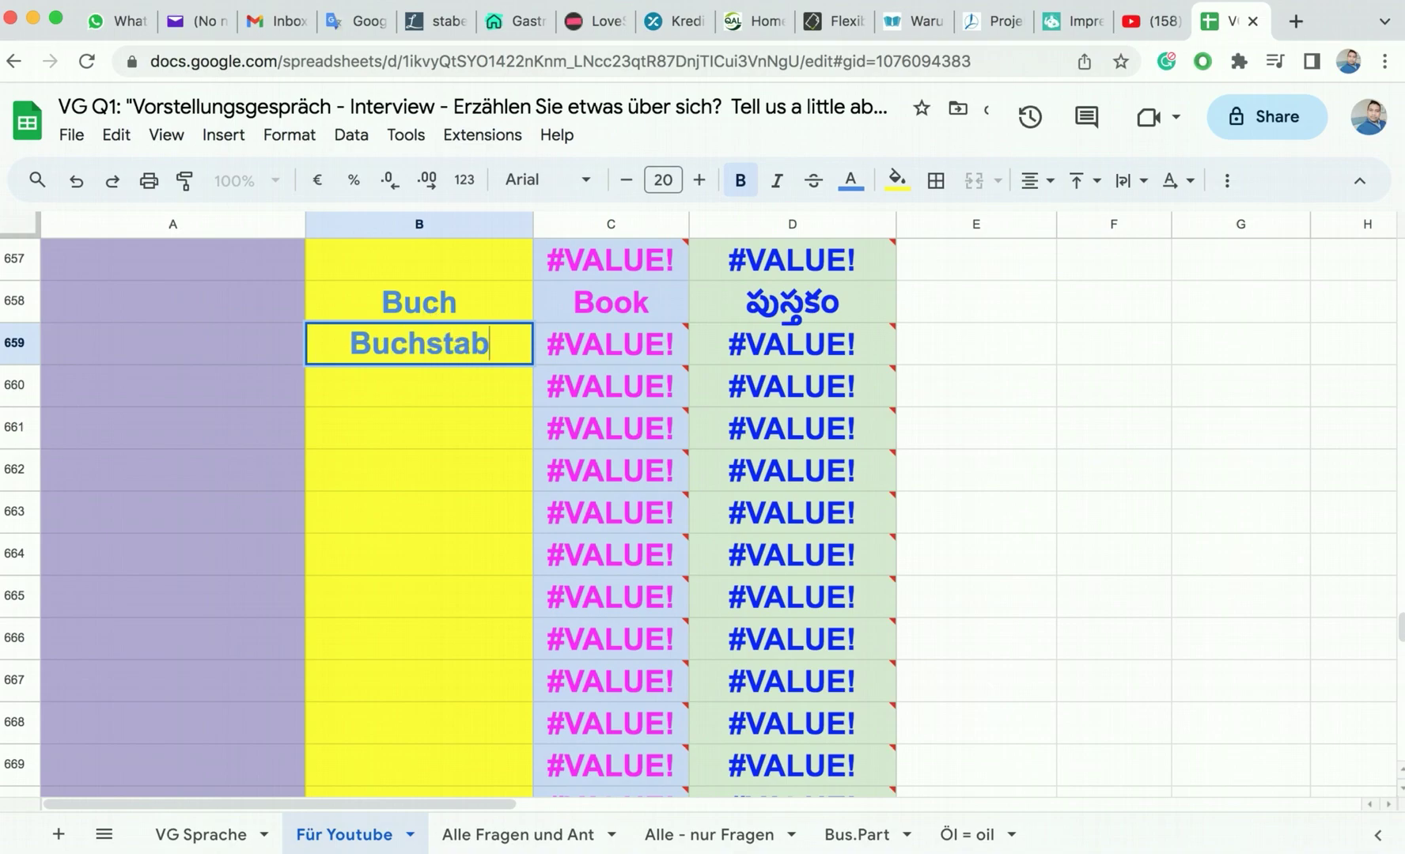
{"action": "type", "text": "en"}
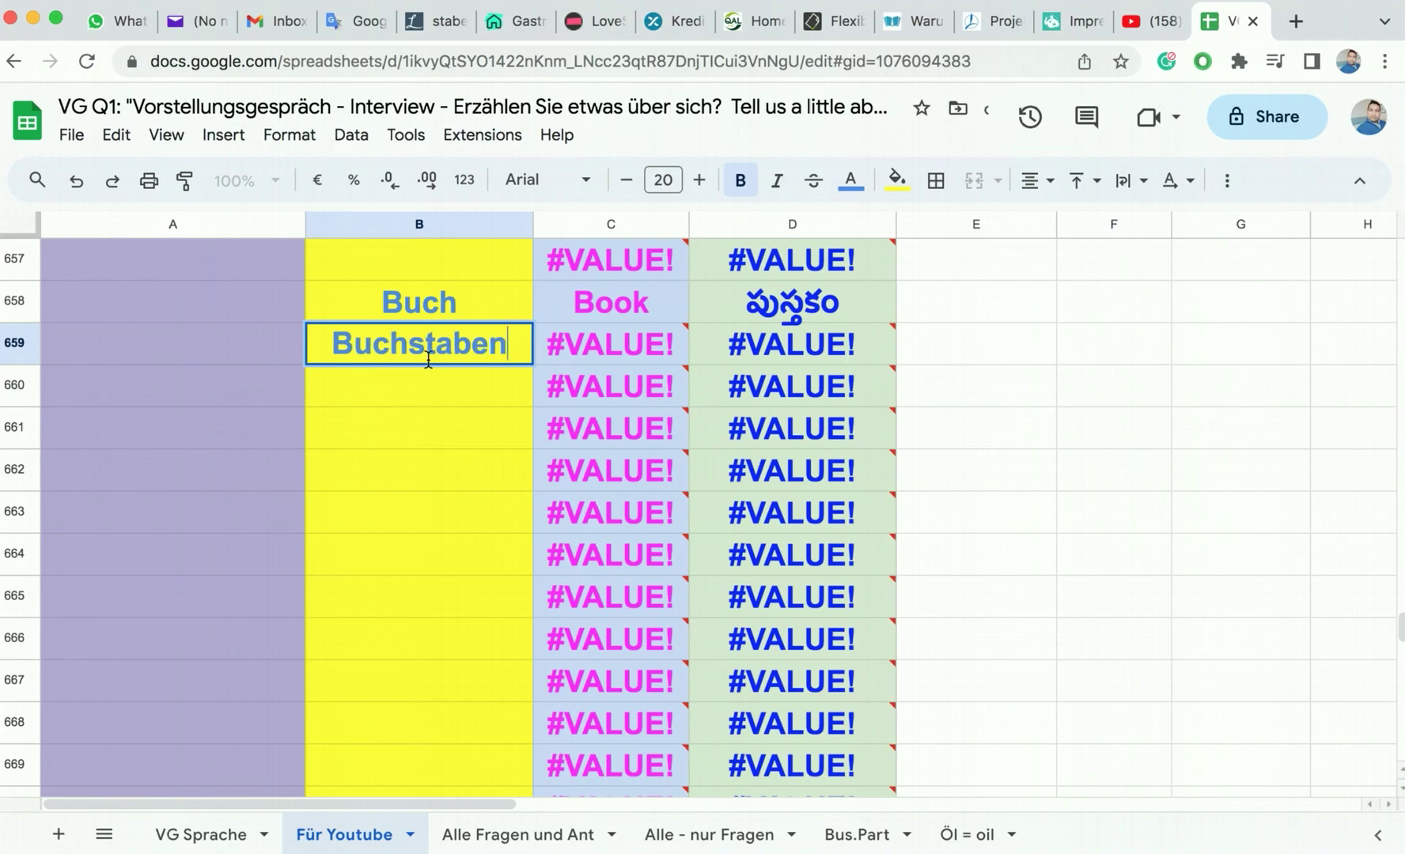
Step: Finish the "Buchstaben" entry, copy it into B660 and shorten the copy to the singular "Buchstabe"
{"action": "left_click_drag", "start_coordinate": [410, 346], "coordinate": [510, 343]}
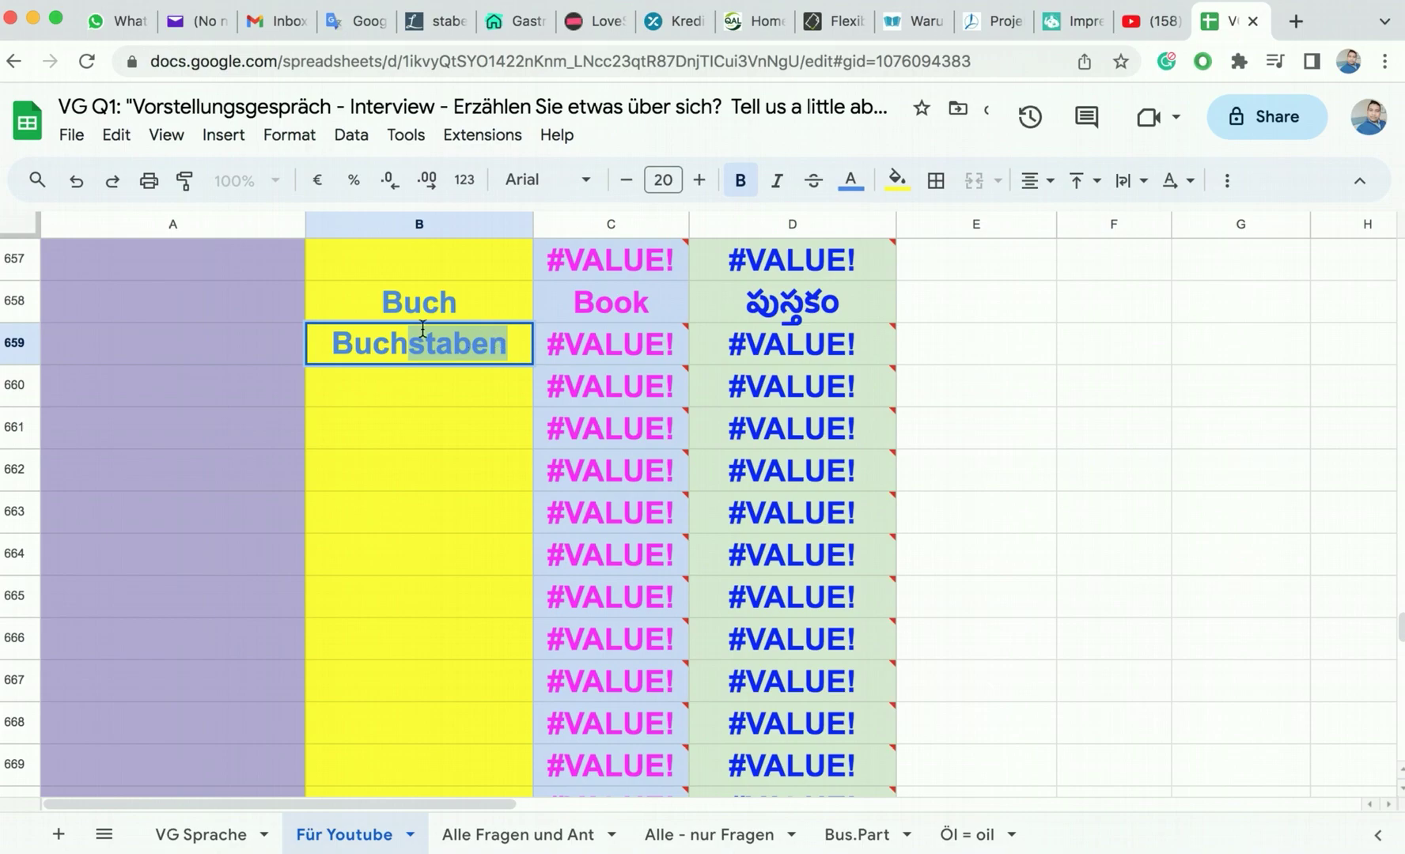
{"action": "left_click", "coordinate": [410, 387]}
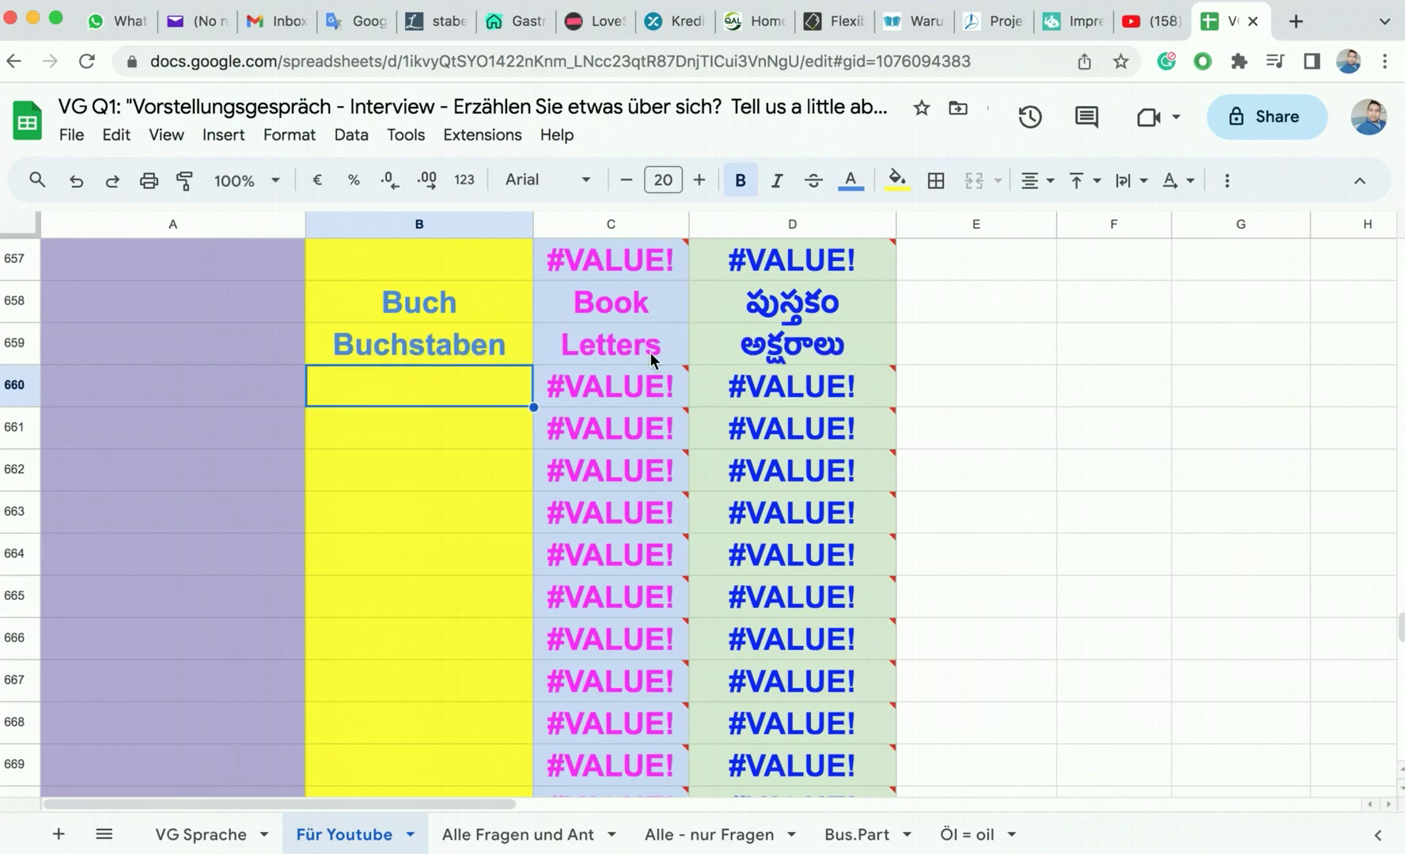
{"action": "left_click", "coordinate": [422, 345]}
{"action": "key", "text": "ctrl+c"}
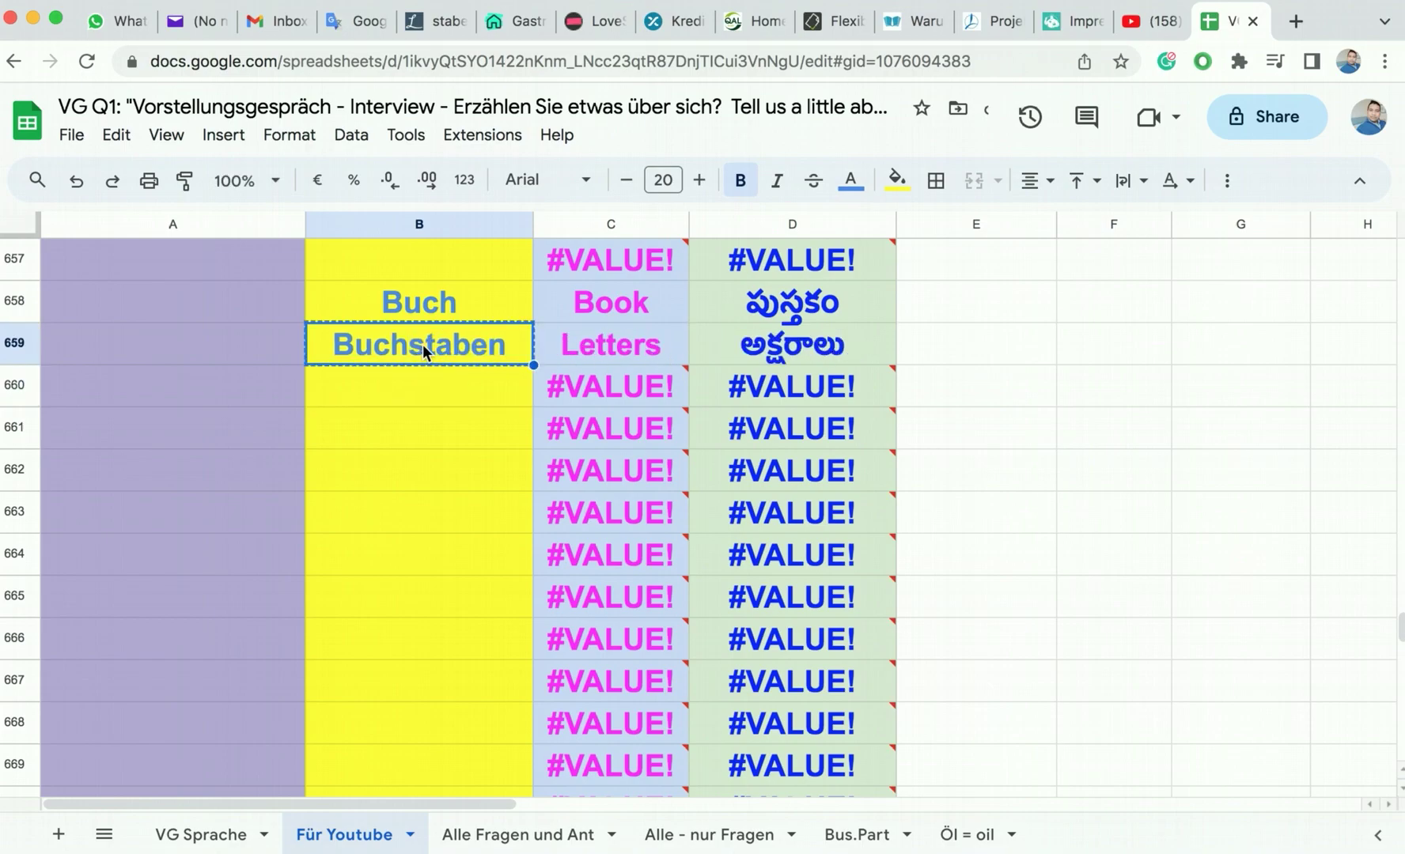
{"action": "left_click", "coordinate": [406, 383]}
{"action": "key", "text": "ctrl+v"}
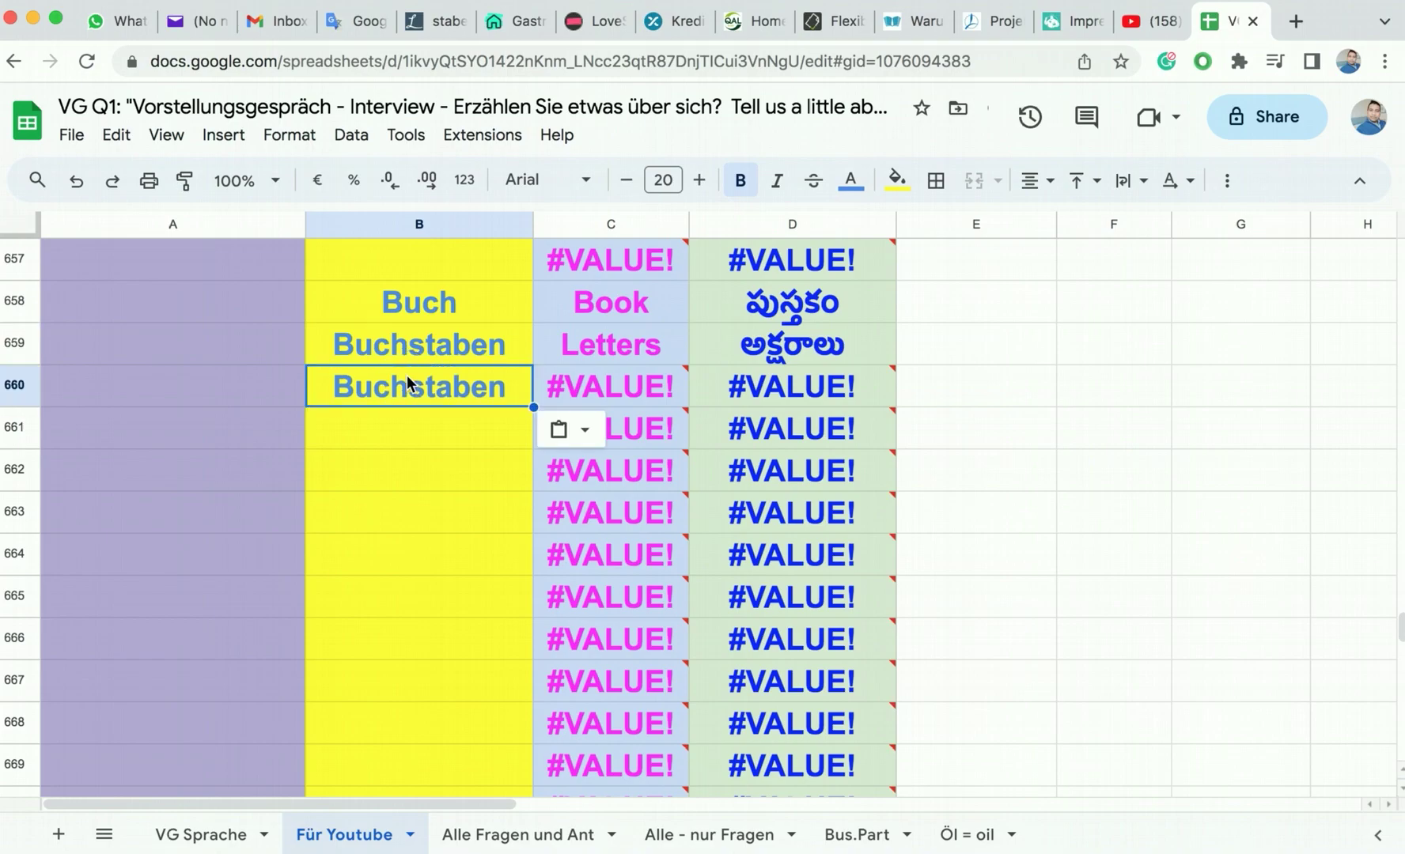
{"action": "double_click", "coordinate": [508, 387]}
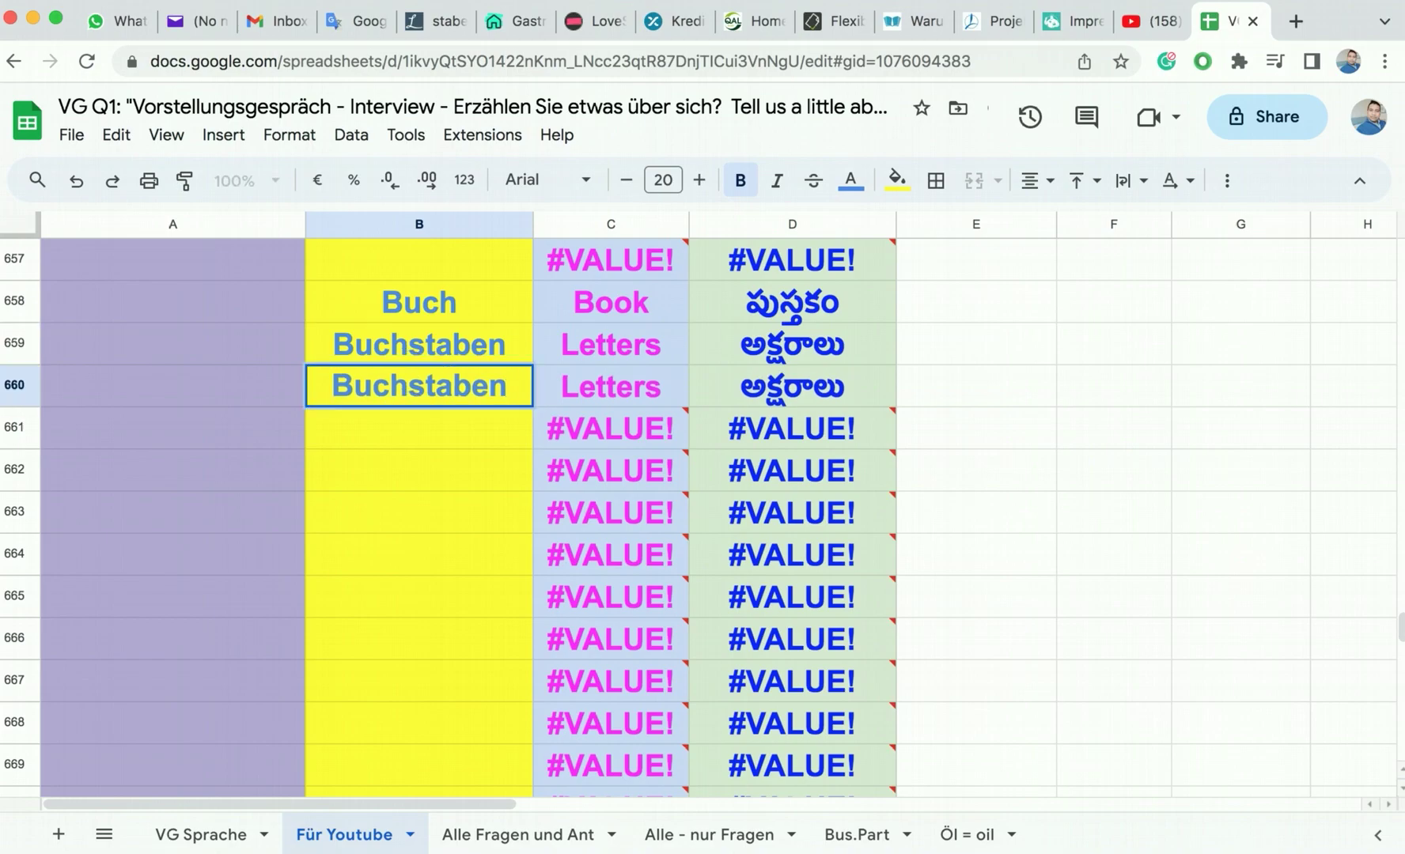
{"action": "key", "text": "BackSpace"}
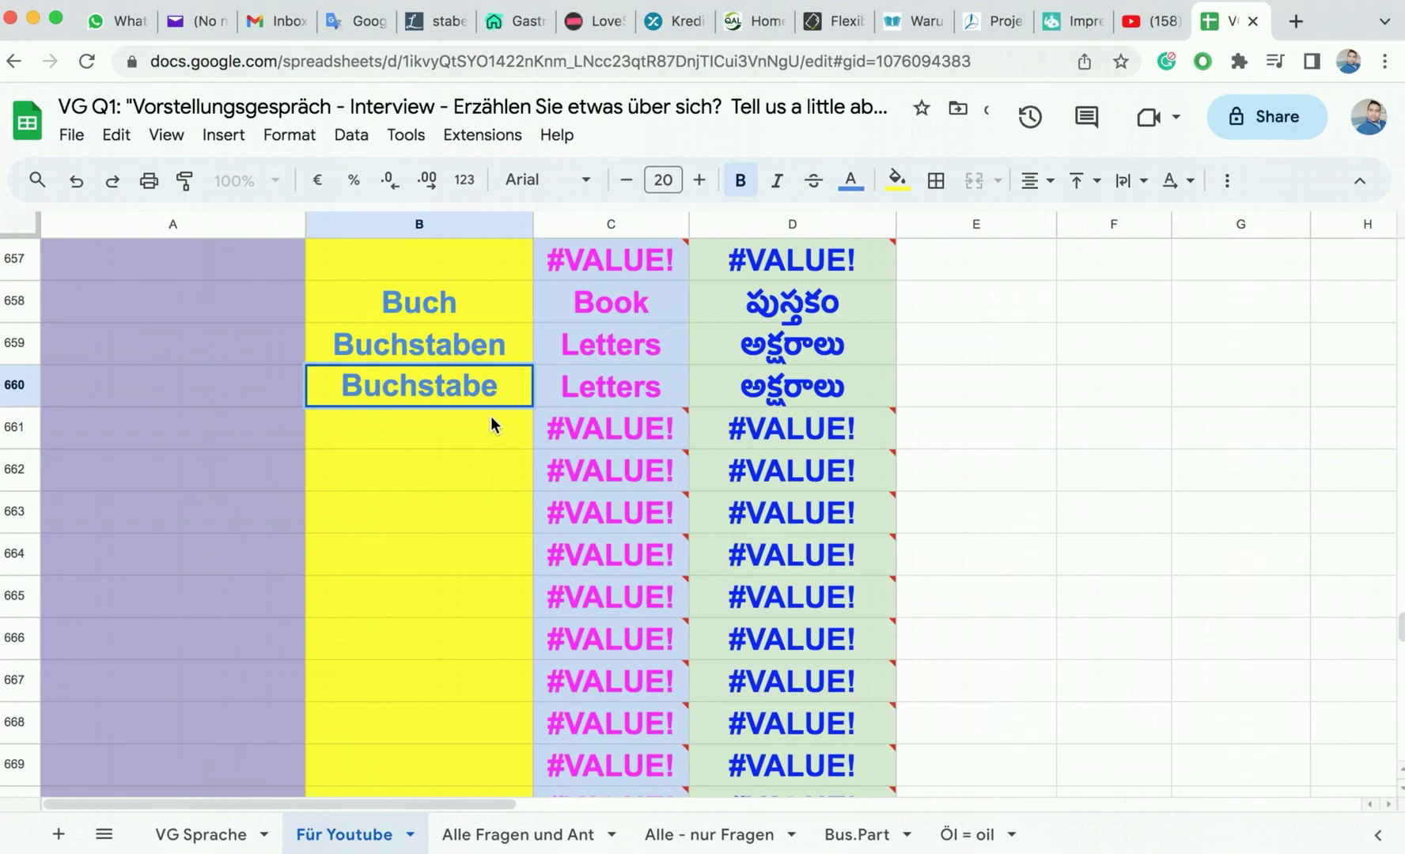
{"action": "key", "text": "Return"}
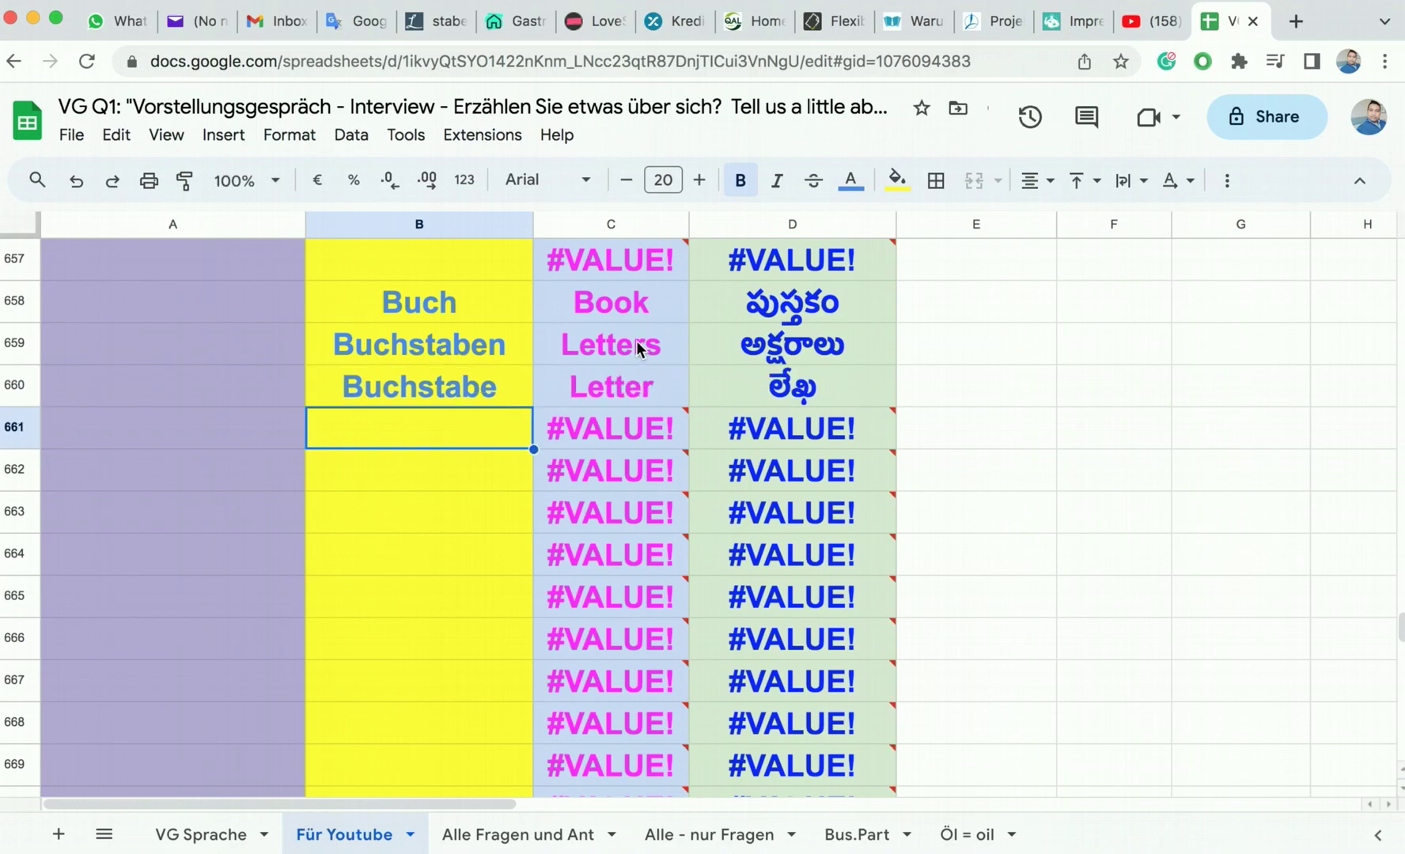
{"action": "left_click_drag", "start_coordinate": [649, 386], "coordinate": [602, 357]}
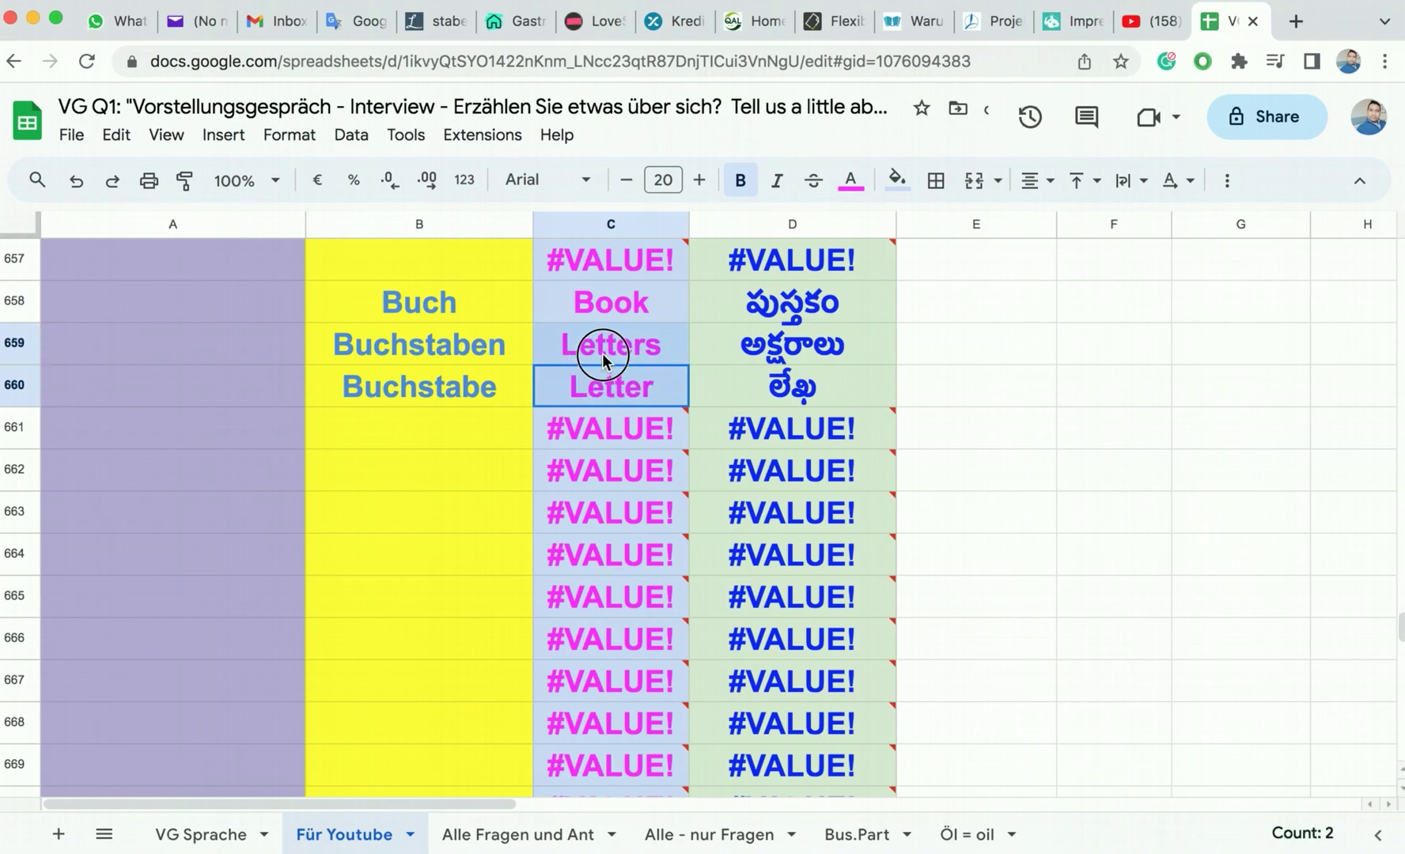
{"action": "left_click", "coordinate": [504, 376]}
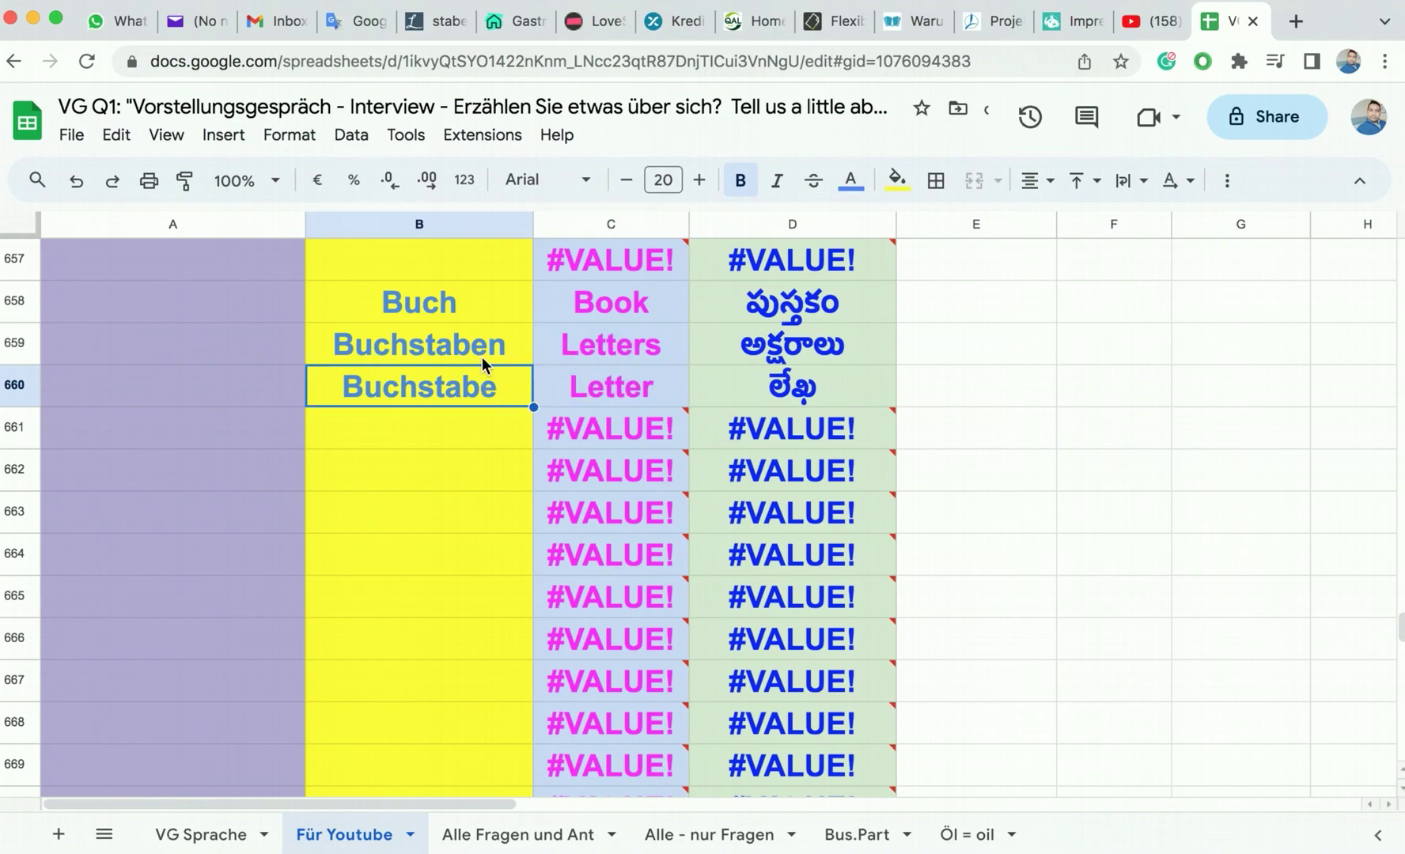
{"action": "left_click", "coordinate": [480, 357]}
{"action": "left_click", "coordinate": [463, 315]}
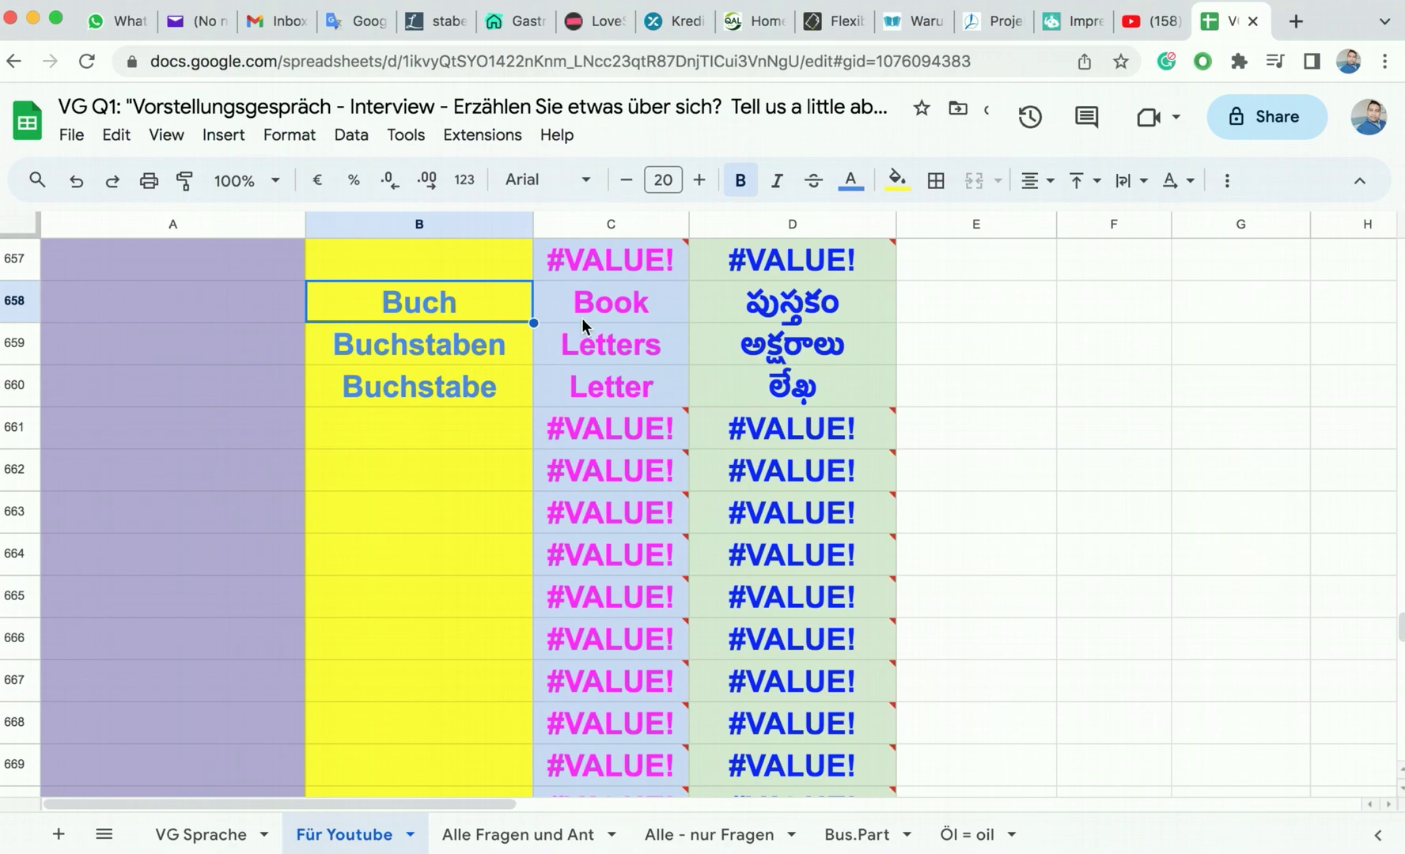
Step: Try the pronunciation label "buh" in A658 beside "Buch" and clear the cell again
{"action": "left_click", "coordinate": [220, 323]}
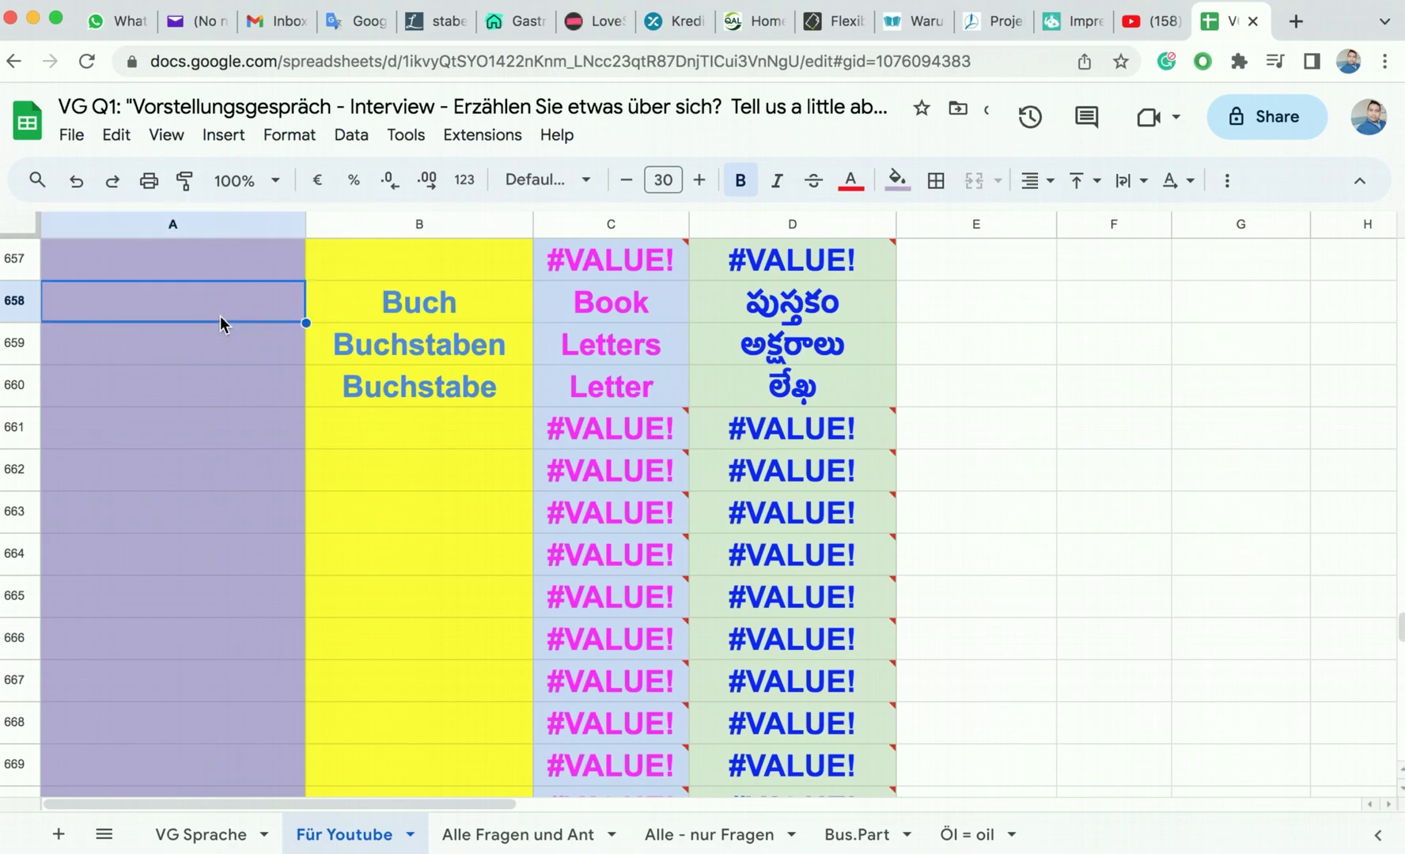
{"action": "type", "text": "buh"}
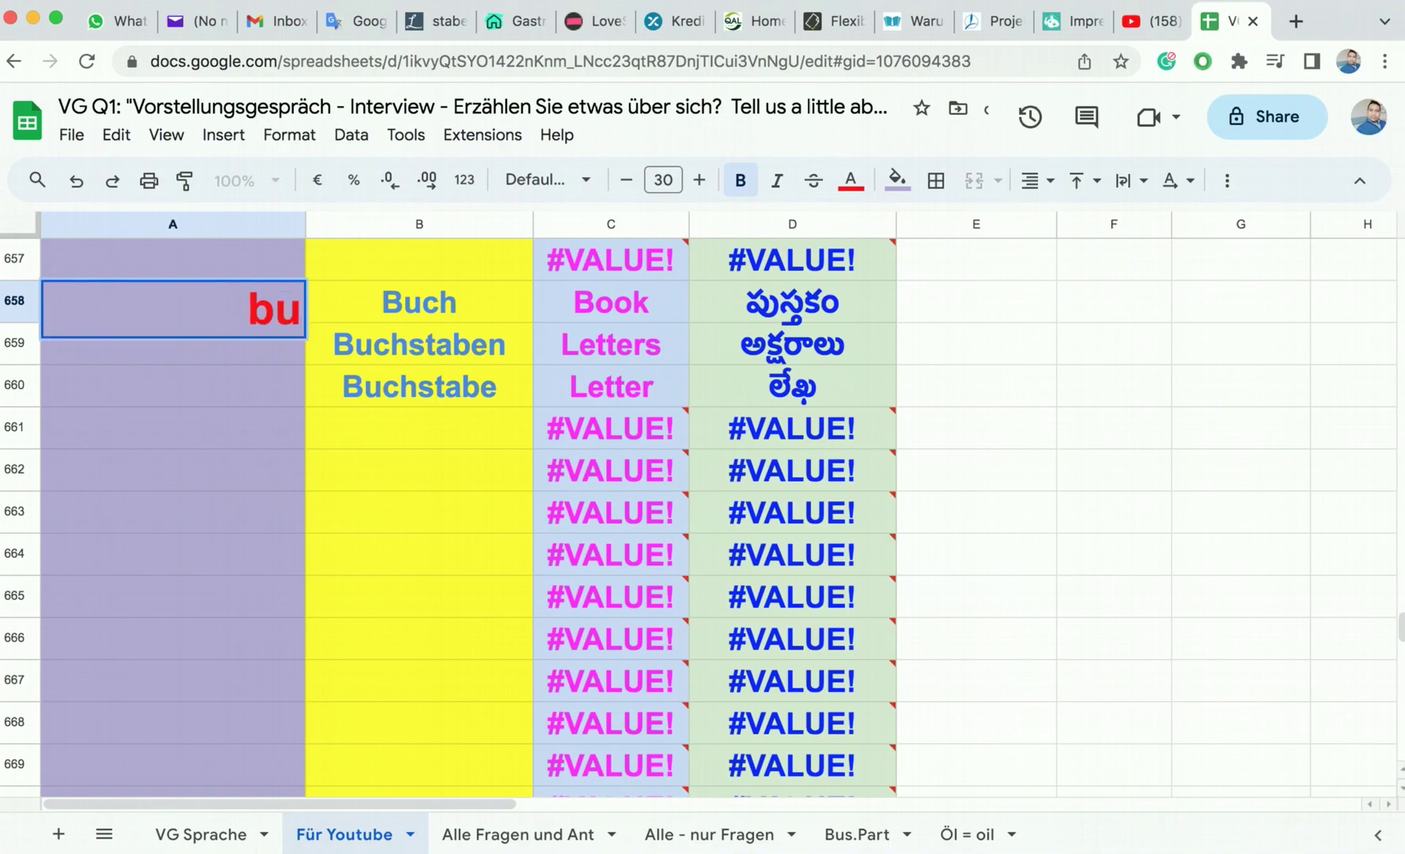
{"action": "left_click", "coordinate": [234, 355]}
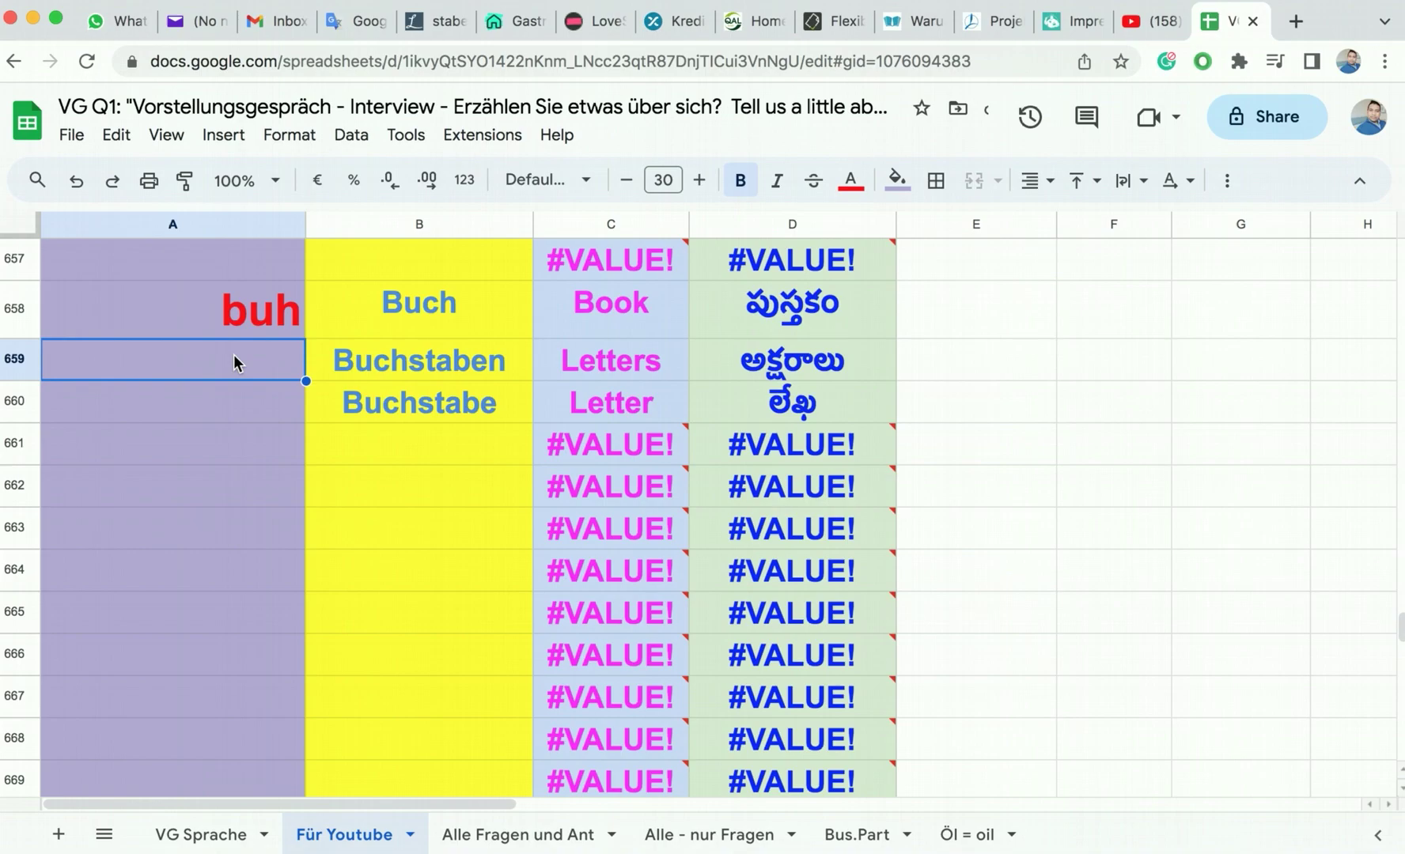
{"action": "left_click", "coordinate": [254, 312]}
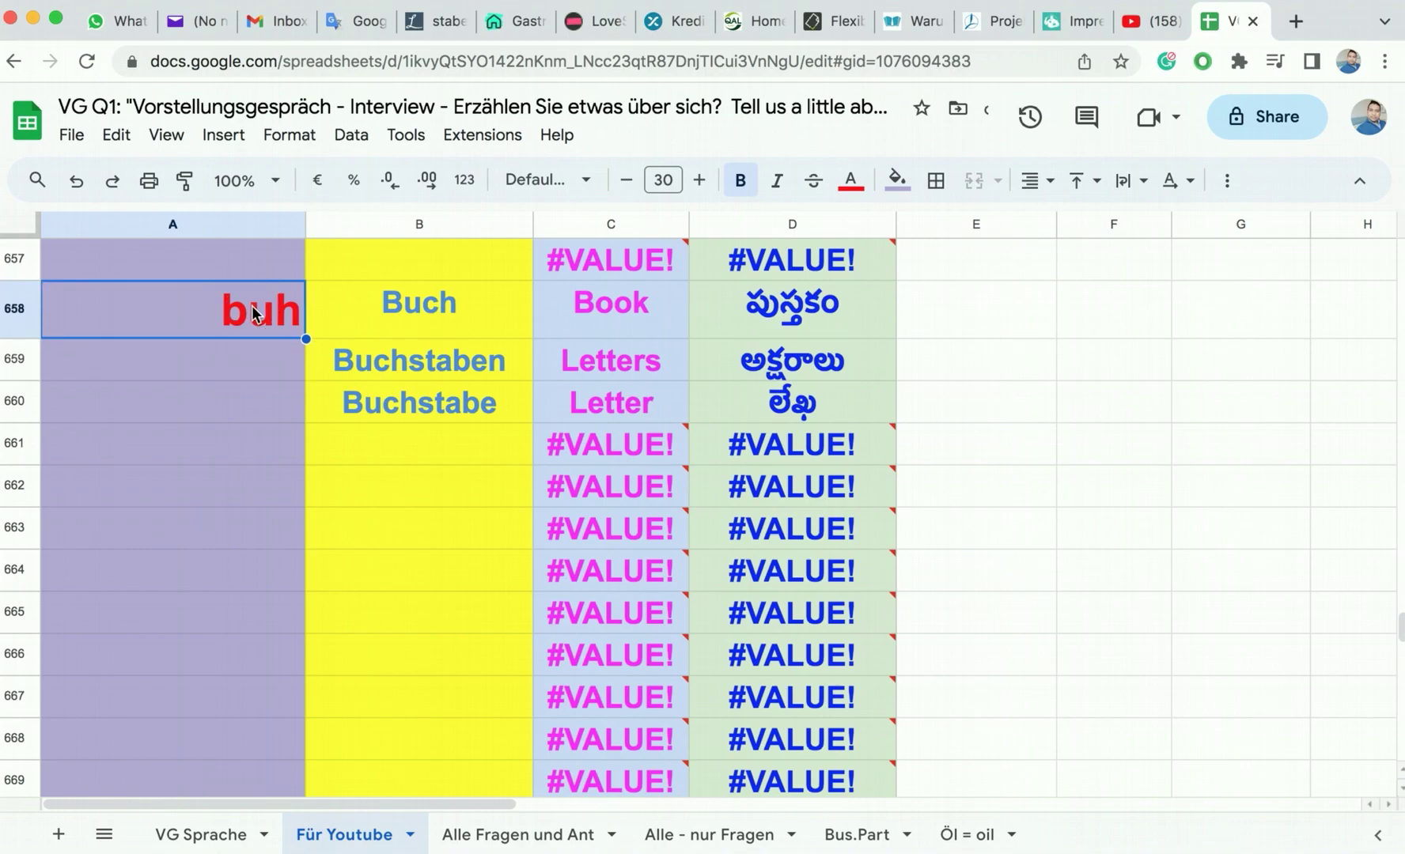
{"action": "key", "text": "Delete"}
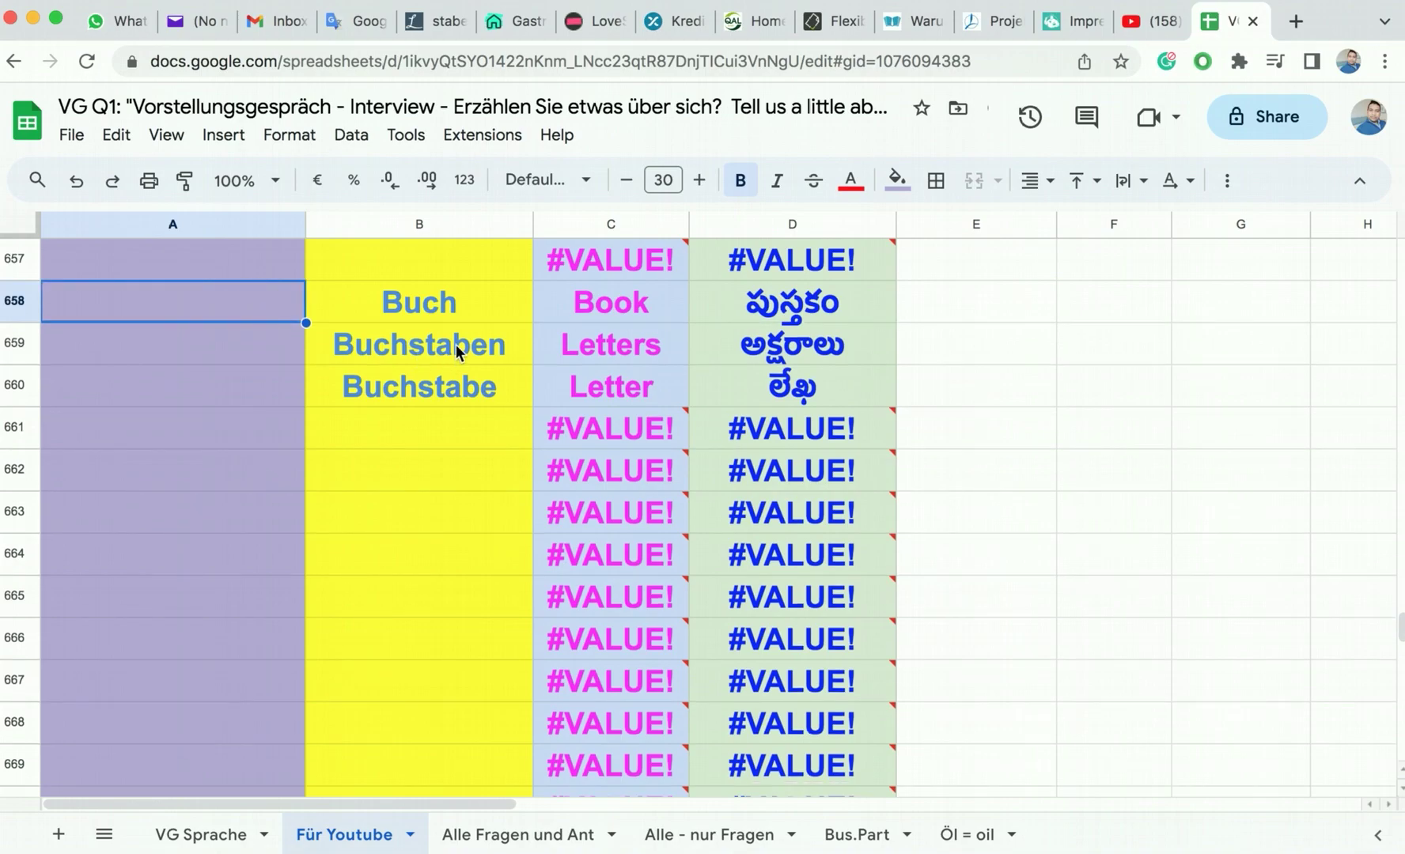
Step: Review the "Buch", "Buchstaben" and "Buchstabe" rows with their translations, along with the alphabet entries above them
{"action": "left_click", "coordinate": [419, 315]}
{"action": "left_click", "coordinate": [417, 392]}
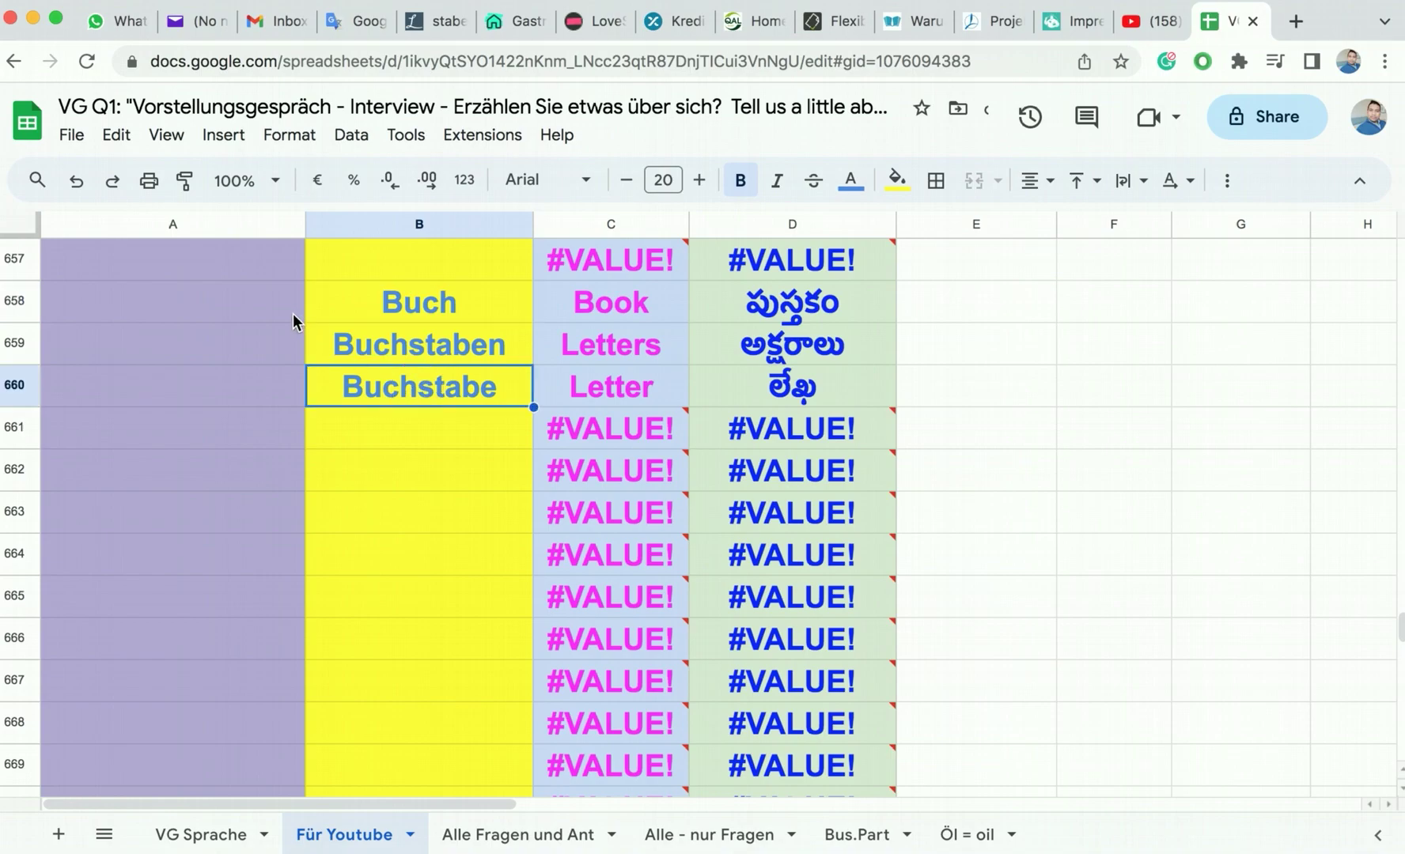
{"action": "mouse_move", "coordinate": [401, 395]}
{"action": "left_mouse_down"}
{"action": "mouse_move", "coordinate": [338, 328]}
{"action": "mouse_move", "coordinate": [406, 277]}
{"action": "left_mouse_up"}
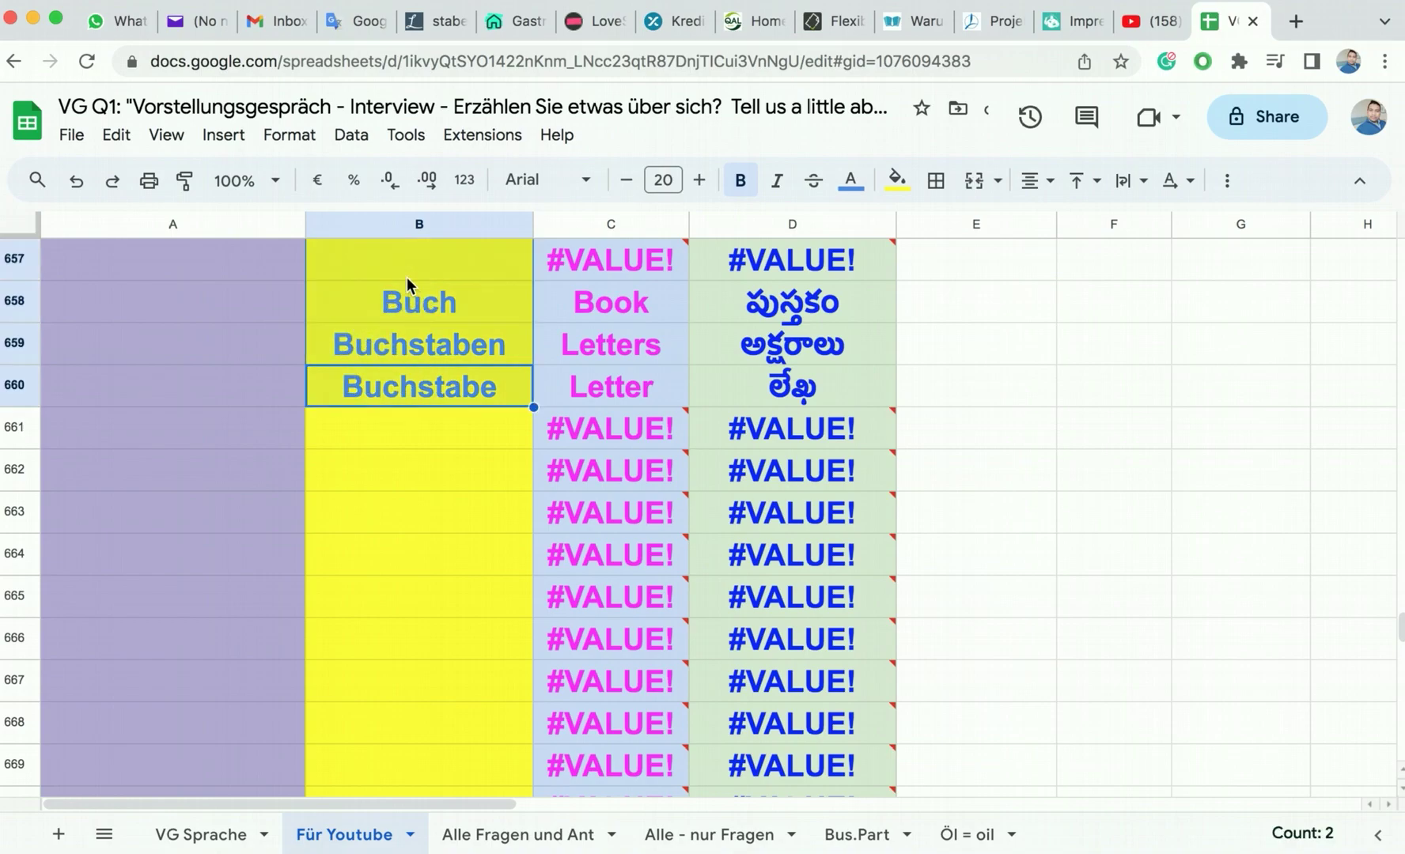
{"action": "left_click", "coordinate": [397, 402]}
{"action": "left_click", "coordinate": [418, 461]}
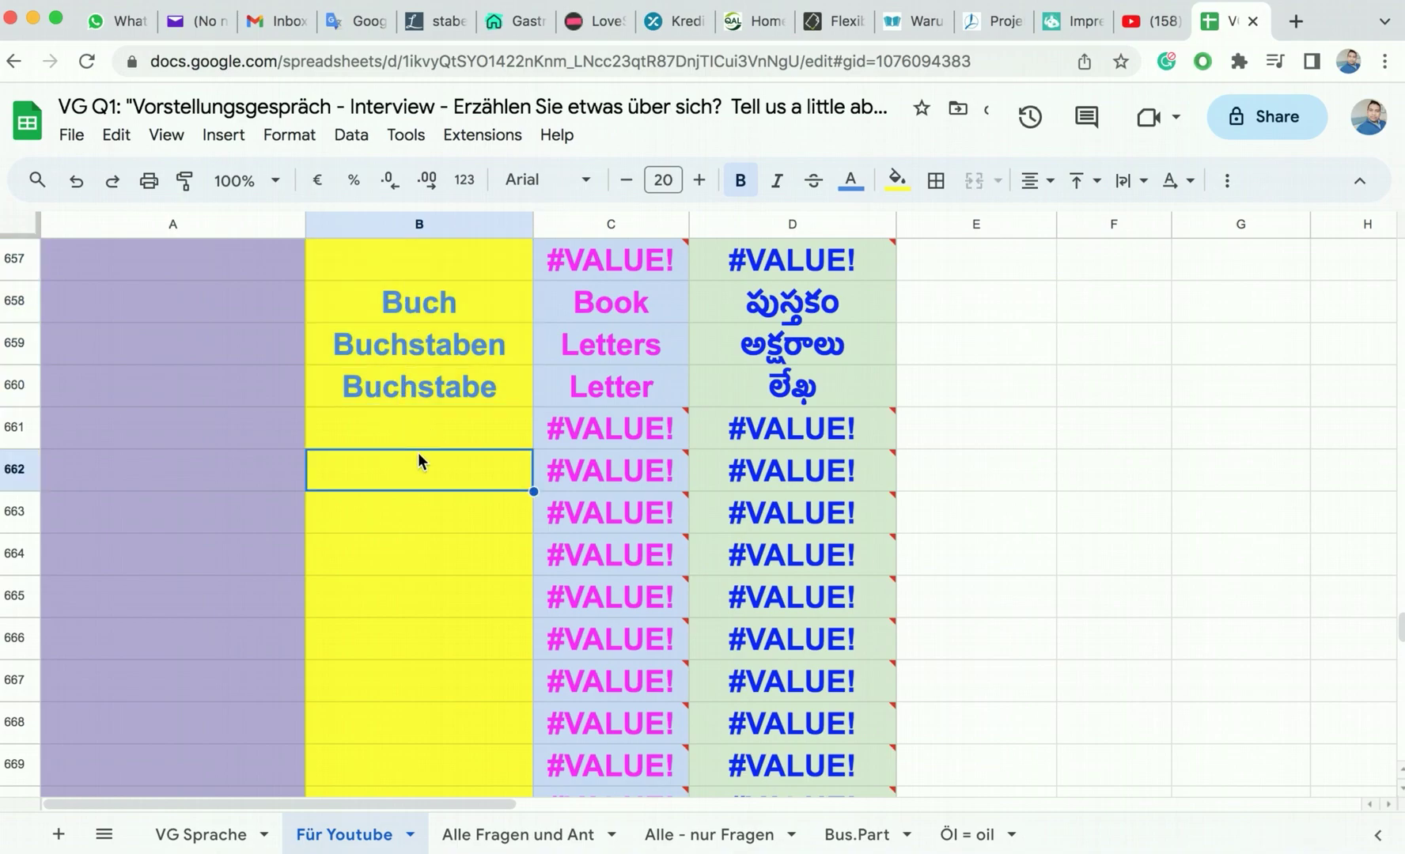
{"action": "left_click_drag", "start_coordinate": [432, 303], "coordinate": [518, 389]}
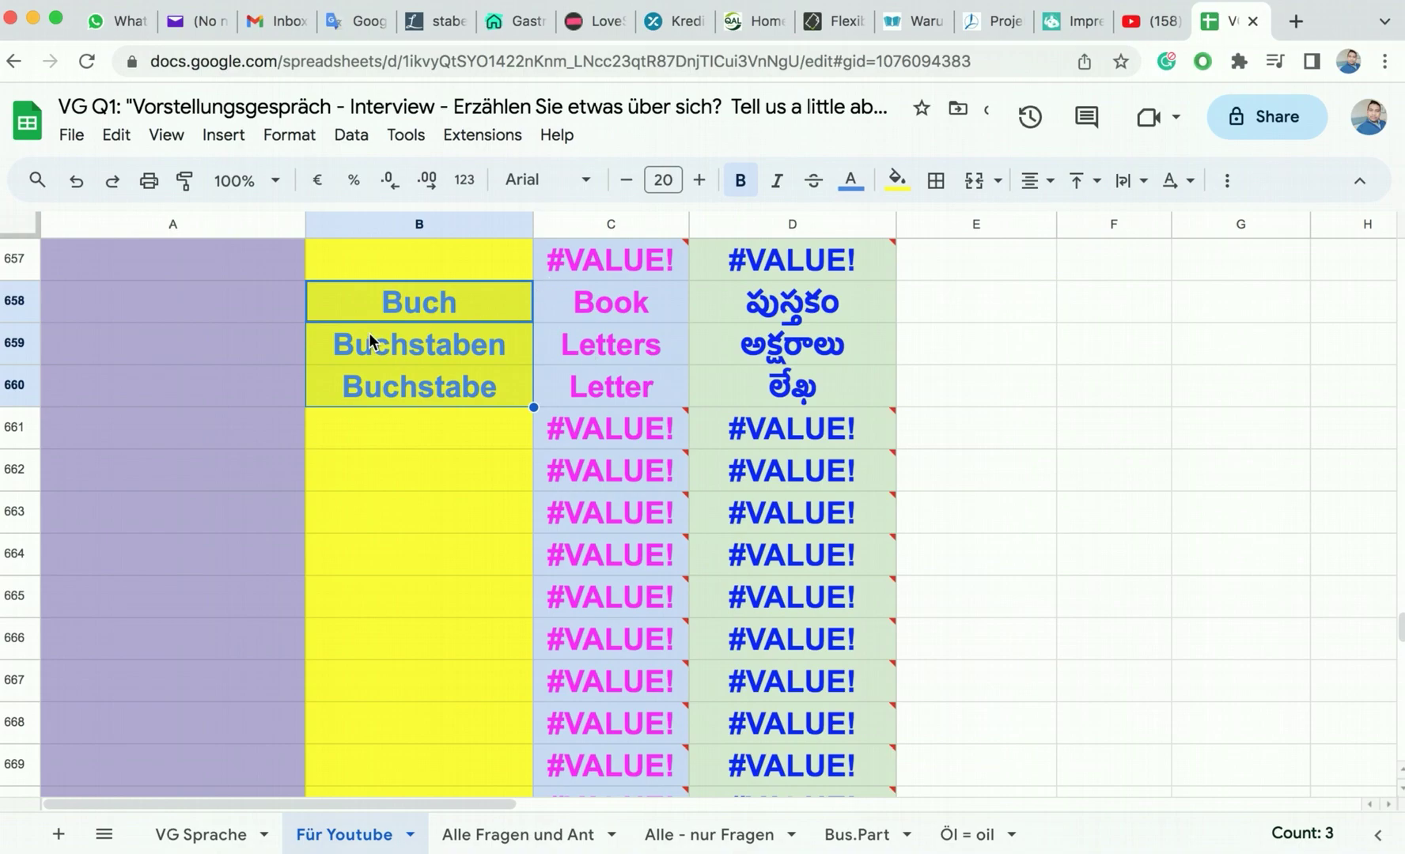
{"action": "scroll", "coordinate": [369, 340], "scroll_direction": "up", "scroll_amount": 3}
{"action": "scroll", "coordinate": [369, 339], "scroll_direction": "up", "scroll_amount": 10}
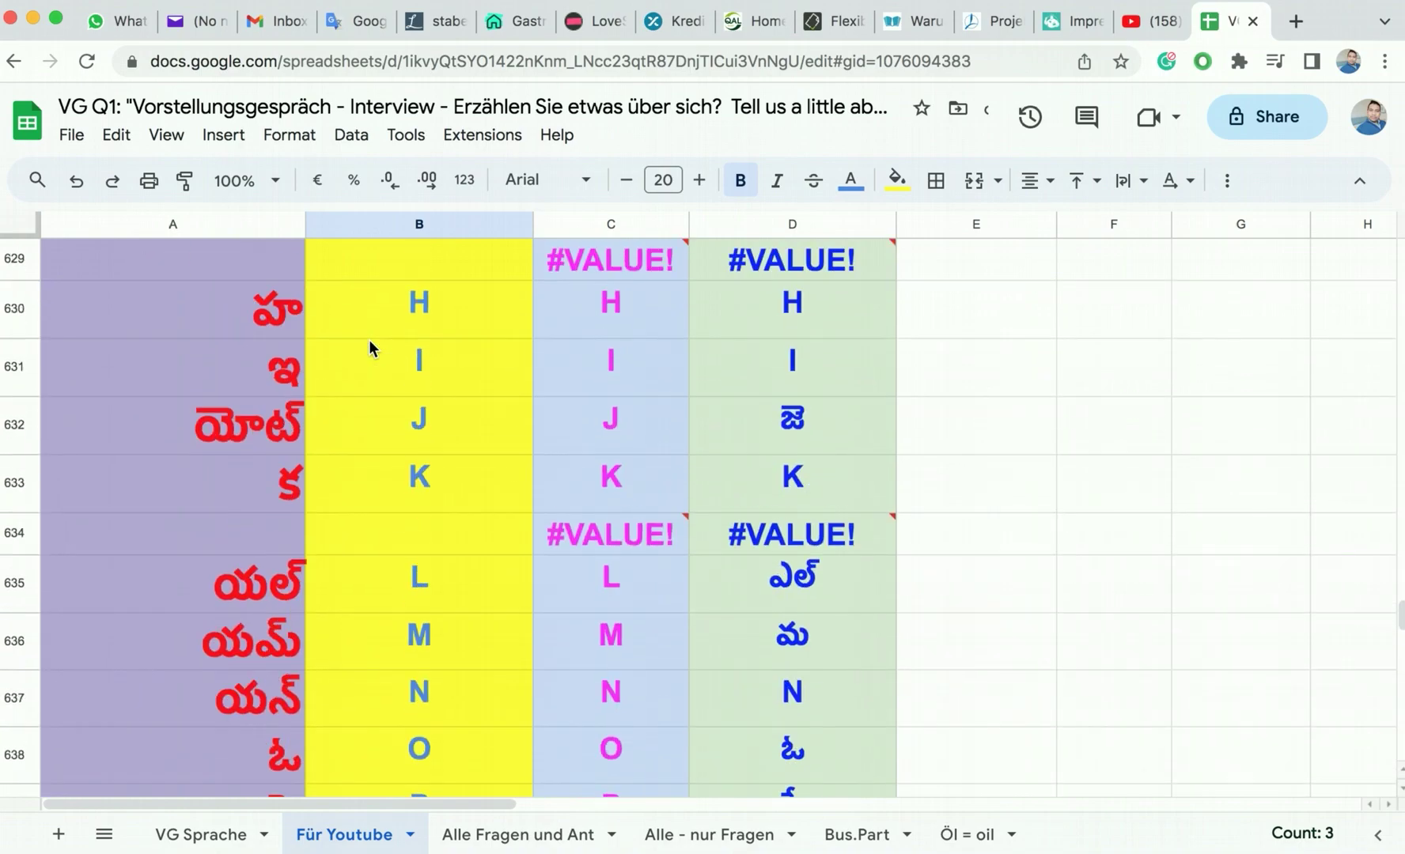
{"action": "scroll", "coordinate": [369, 339], "scroll_direction": "down", "scroll_amount": 5}
{"action": "scroll", "coordinate": [369, 339], "scroll_direction": "down", "scroll_amount": 10}
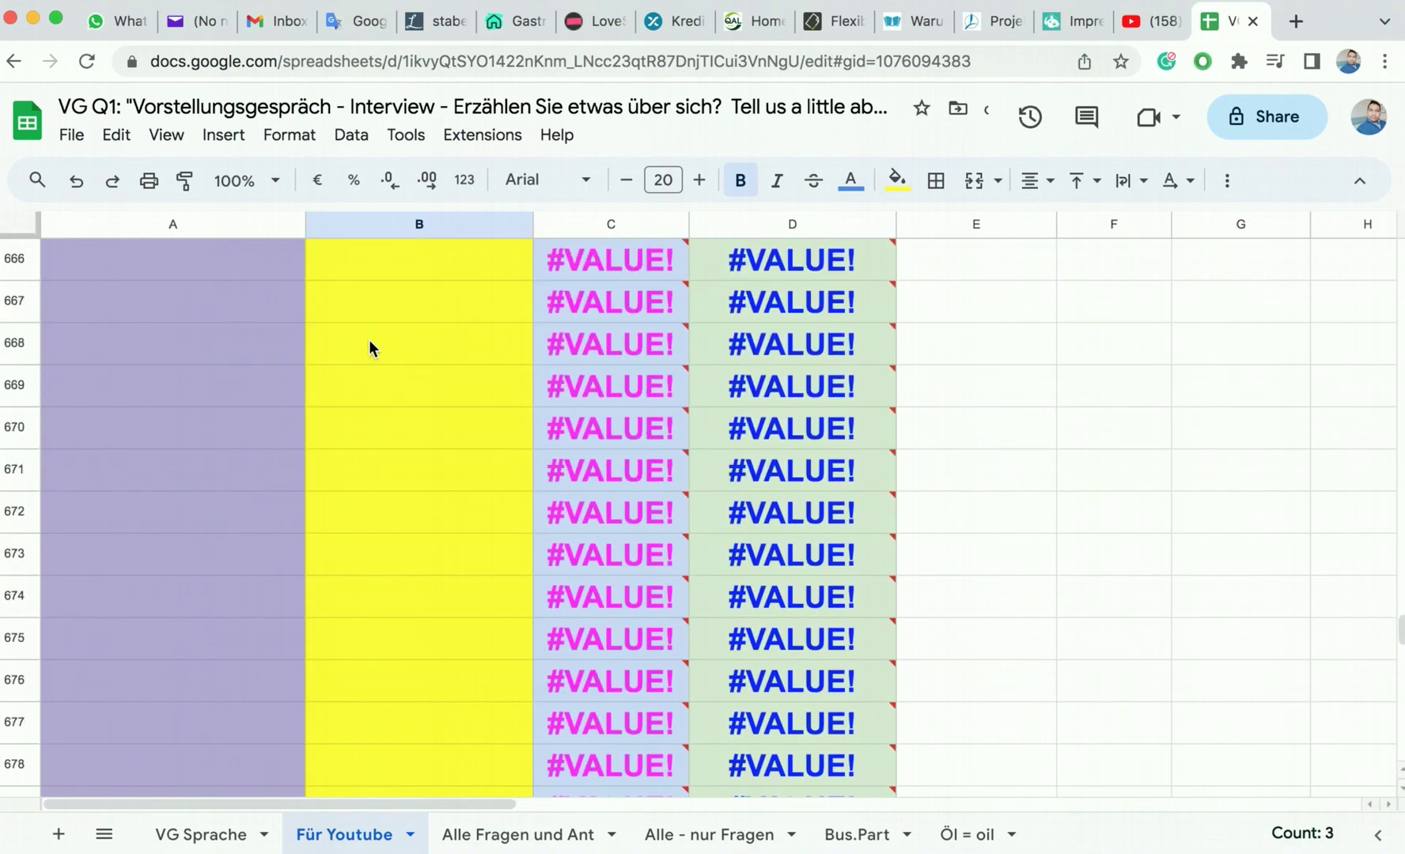
{"action": "scroll", "coordinate": [369, 339], "scroll_direction": "up", "scroll_amount": 4}
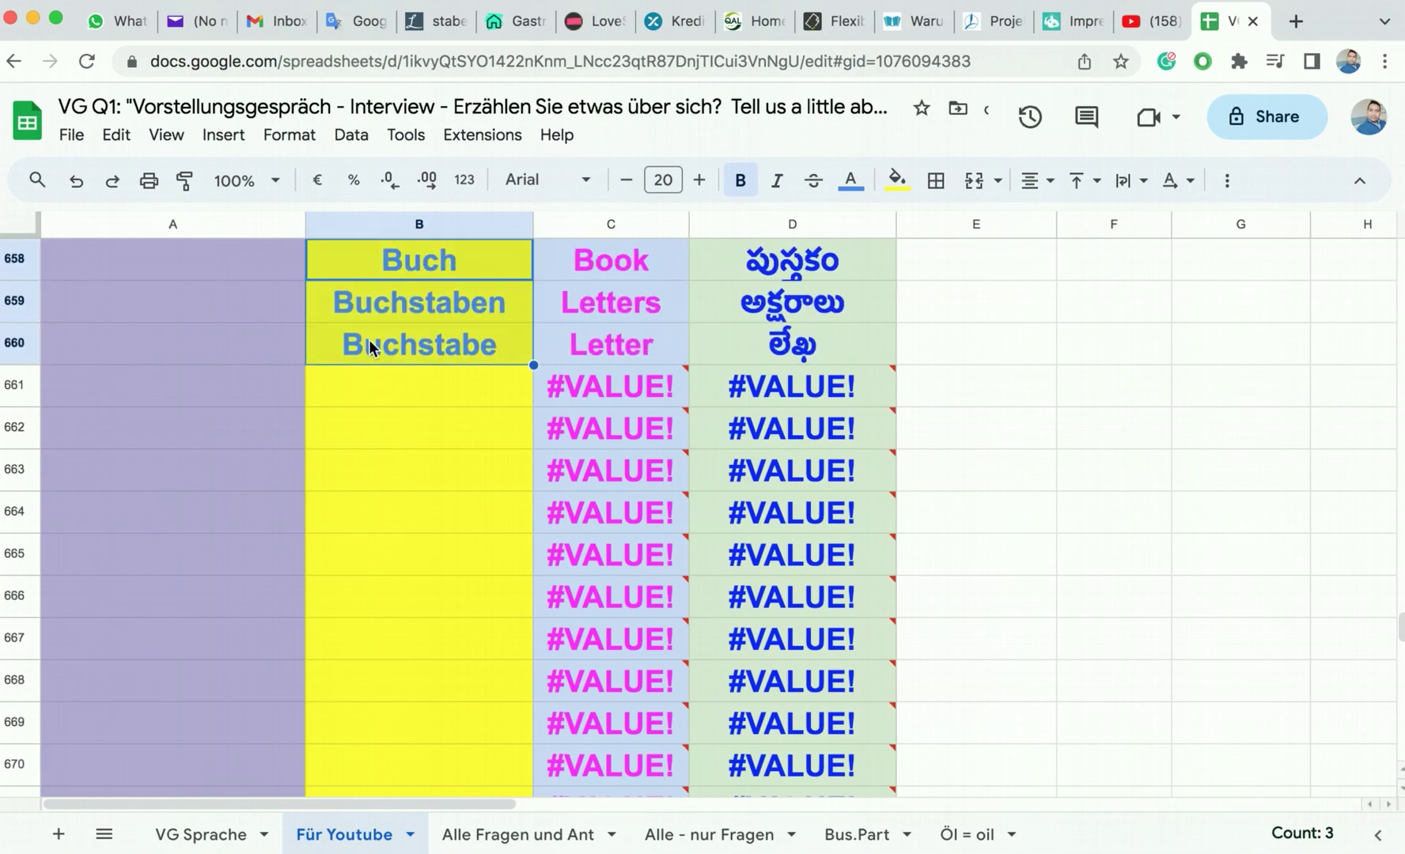
{"action": "left_click", "coordinate": [577, 340]}
{"action": "left_click", "coordinate": [805, 355]}
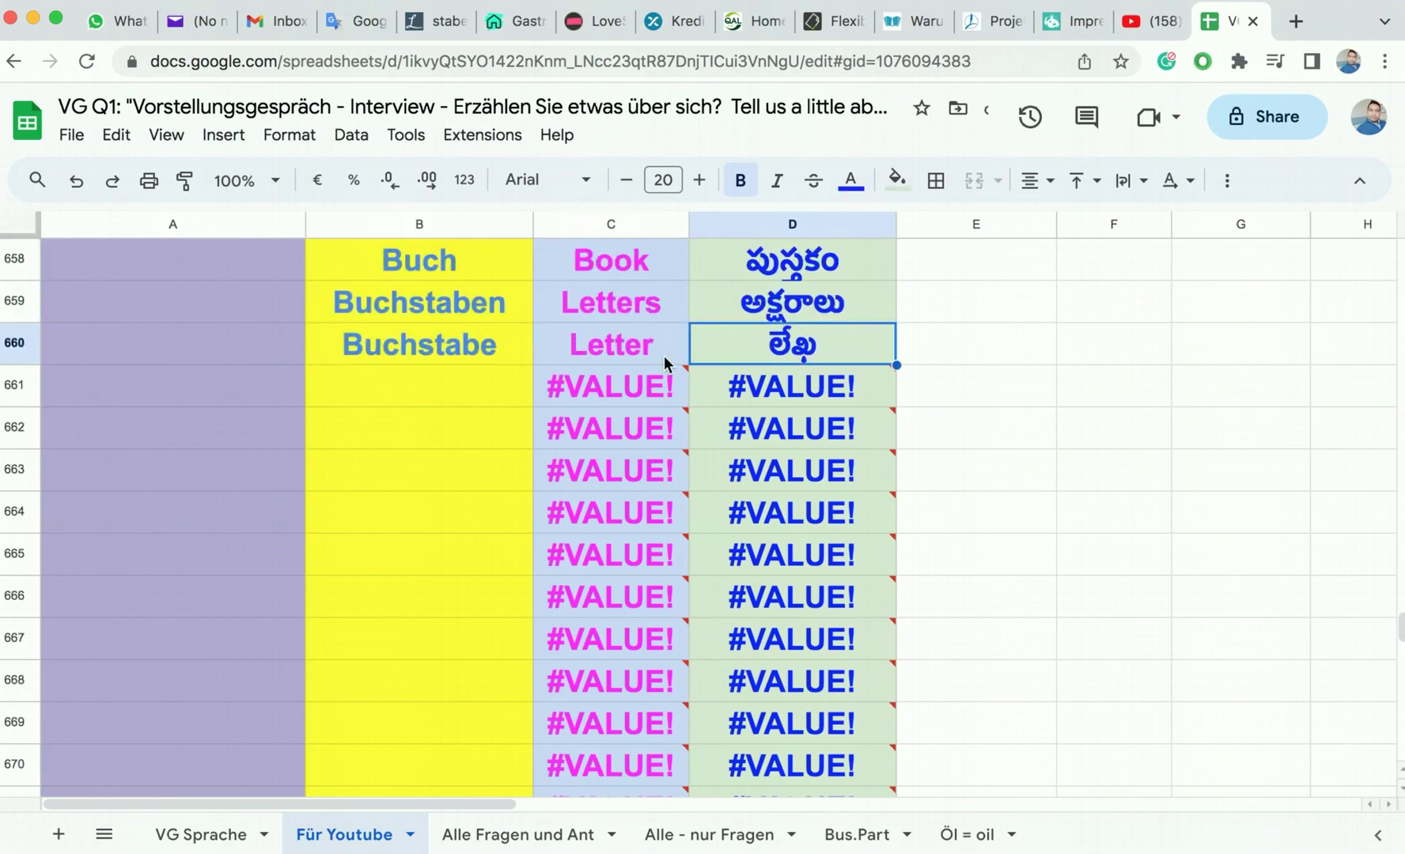
Step: Enter the German word "Brief" in B662, leaving one empty row below "Buchstabe"
{"action": "left_click", "coordinate": [417, 400]}
{"action": "left_click", "coordinate": [414, 432]}
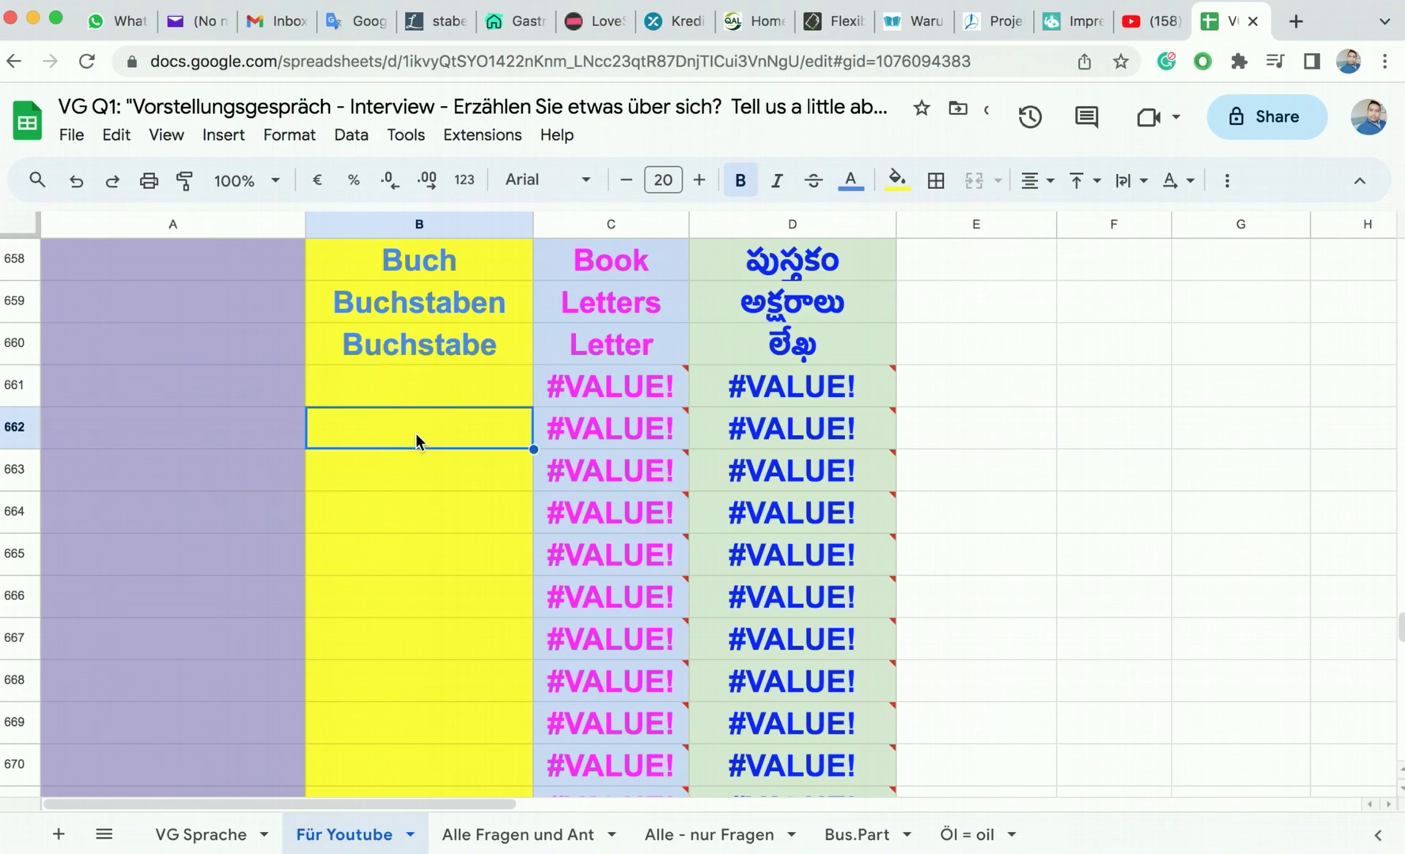
{"action": "type", "text": "B"}
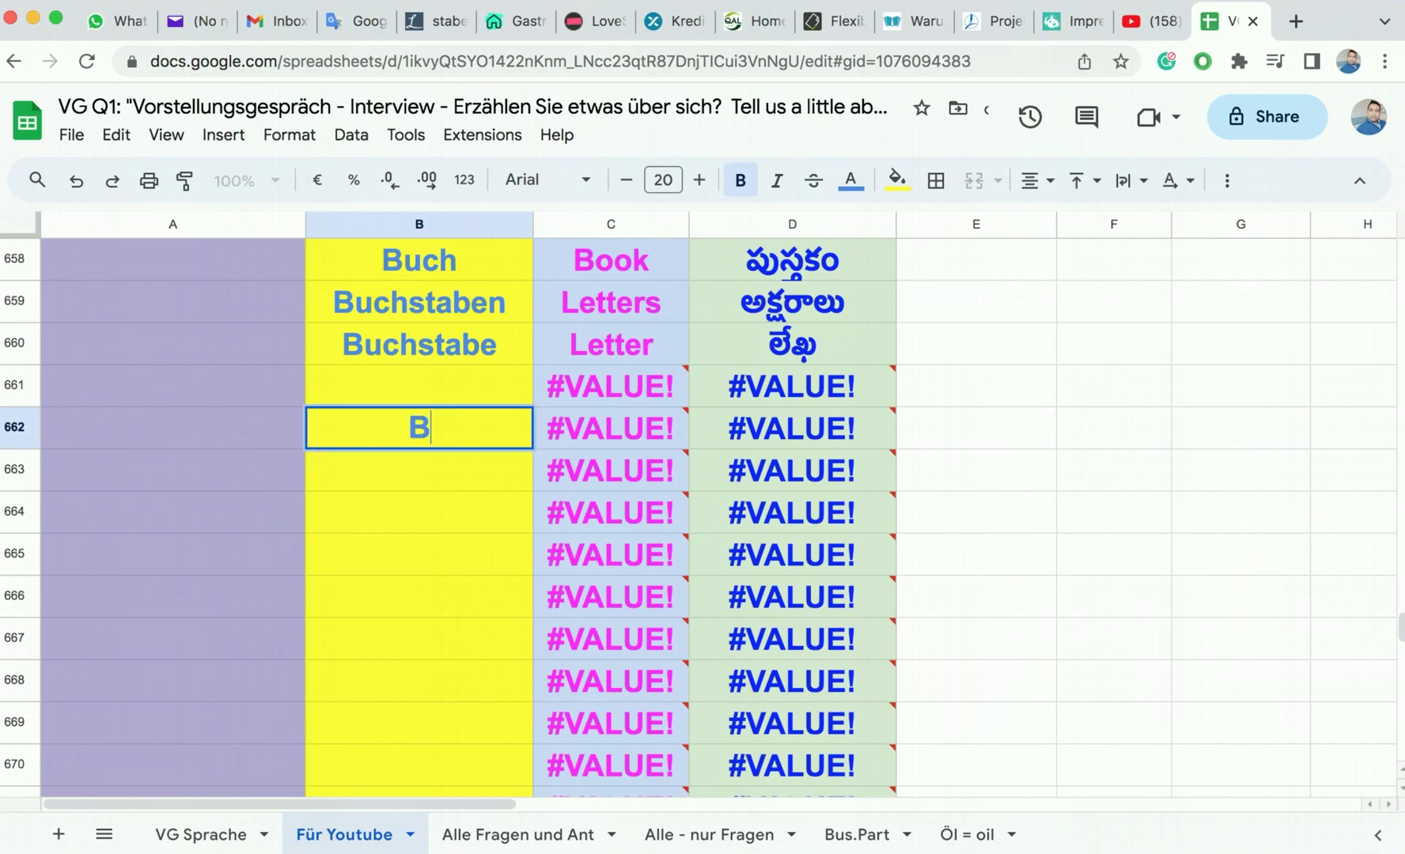
{"action": "type", "text": "rie"}
{"action": "key", "text": "BackSpace"}
{"action": "type", "text": "ief"}
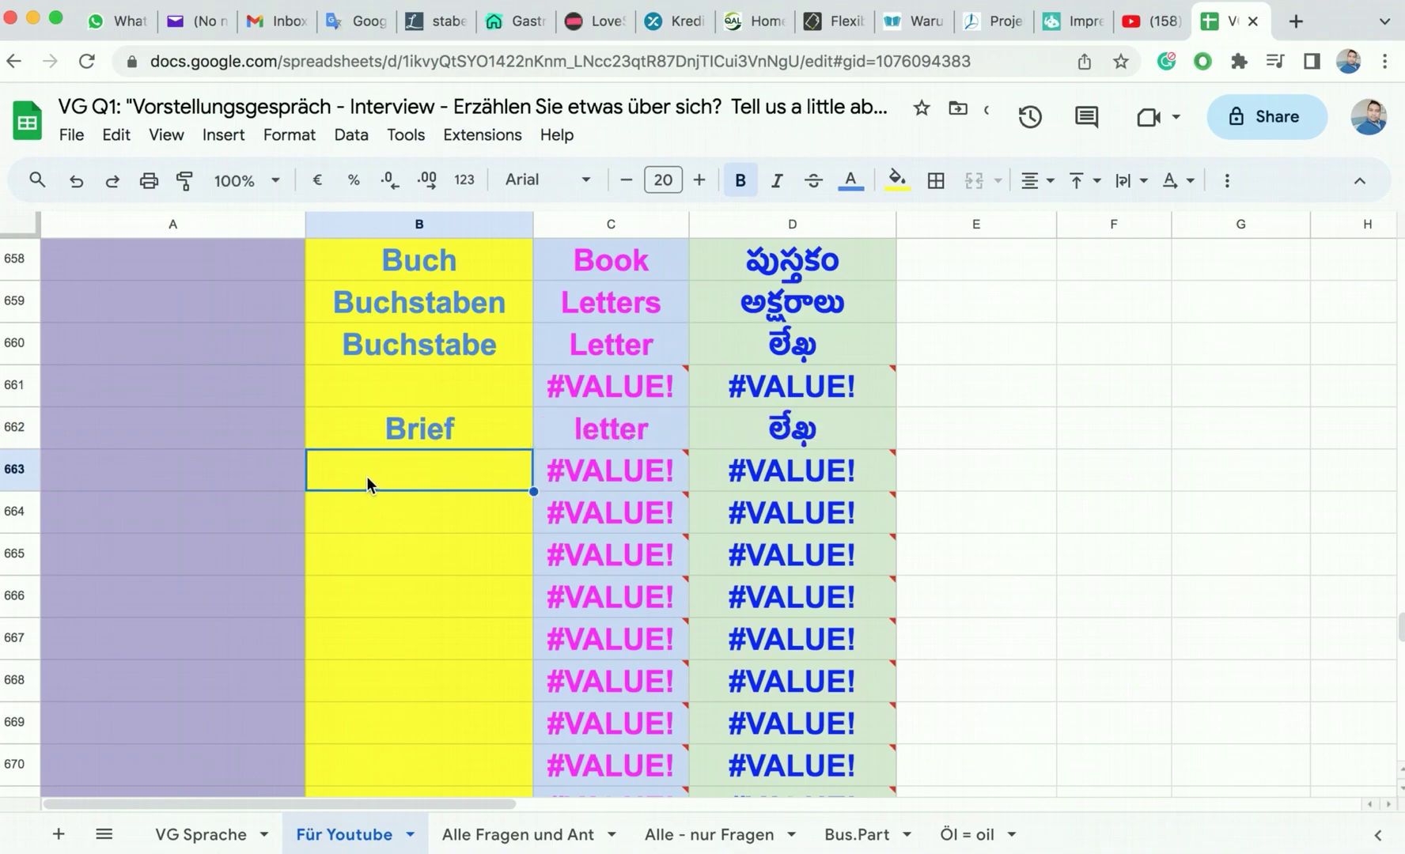
Step: Enter the plural "Briefe" in B663, directly below "Brief"
{"action": "type", "text": "Br"}
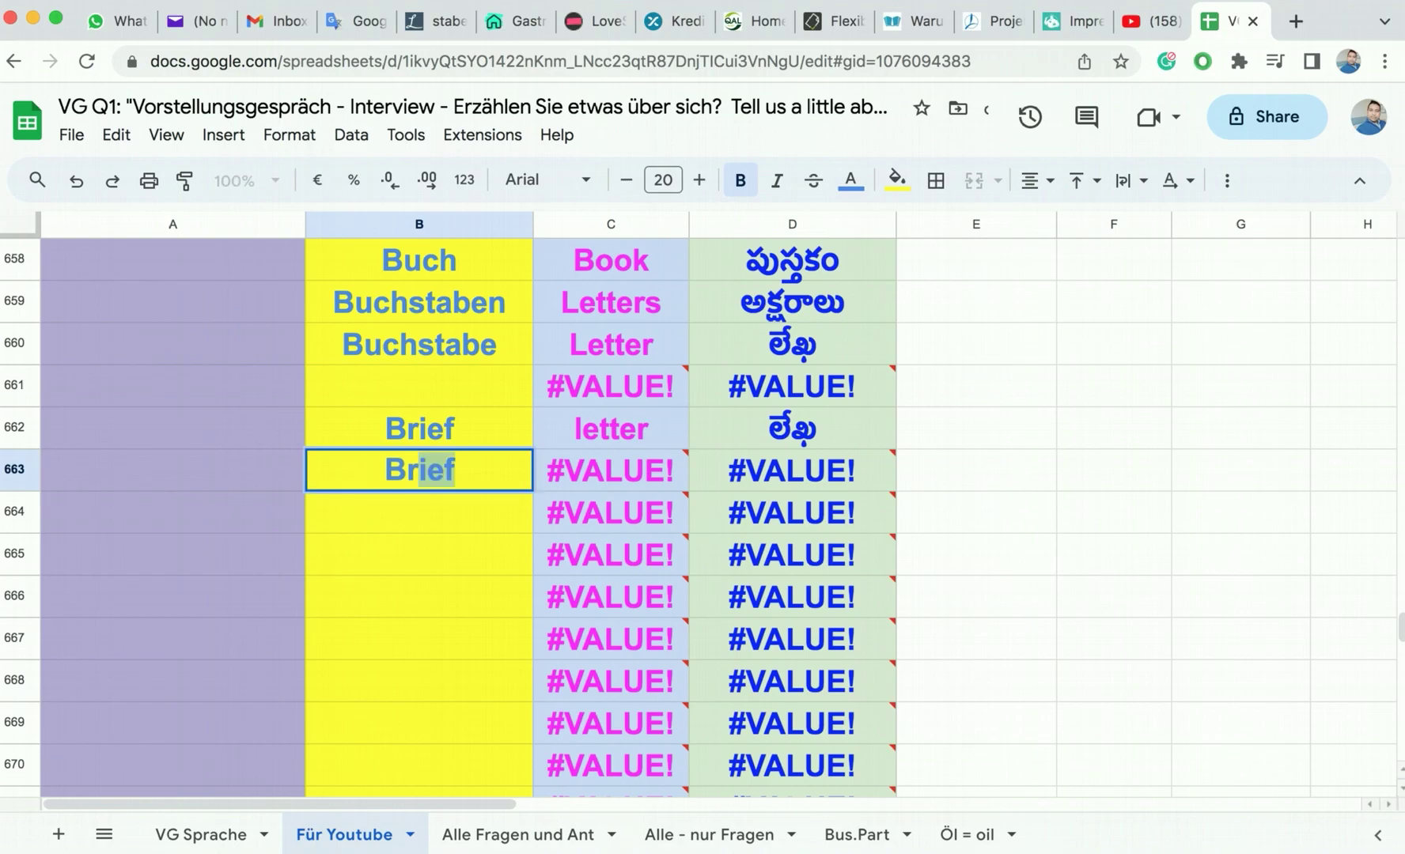
{"action": "left_click", "coordinate": [479, 472]}
{"action": "type", "text": "s"}
{"action": "key", "text": "BackSpace"}
{"action": "type", "text": "e"}
{"action": "key", "text": "Return"}
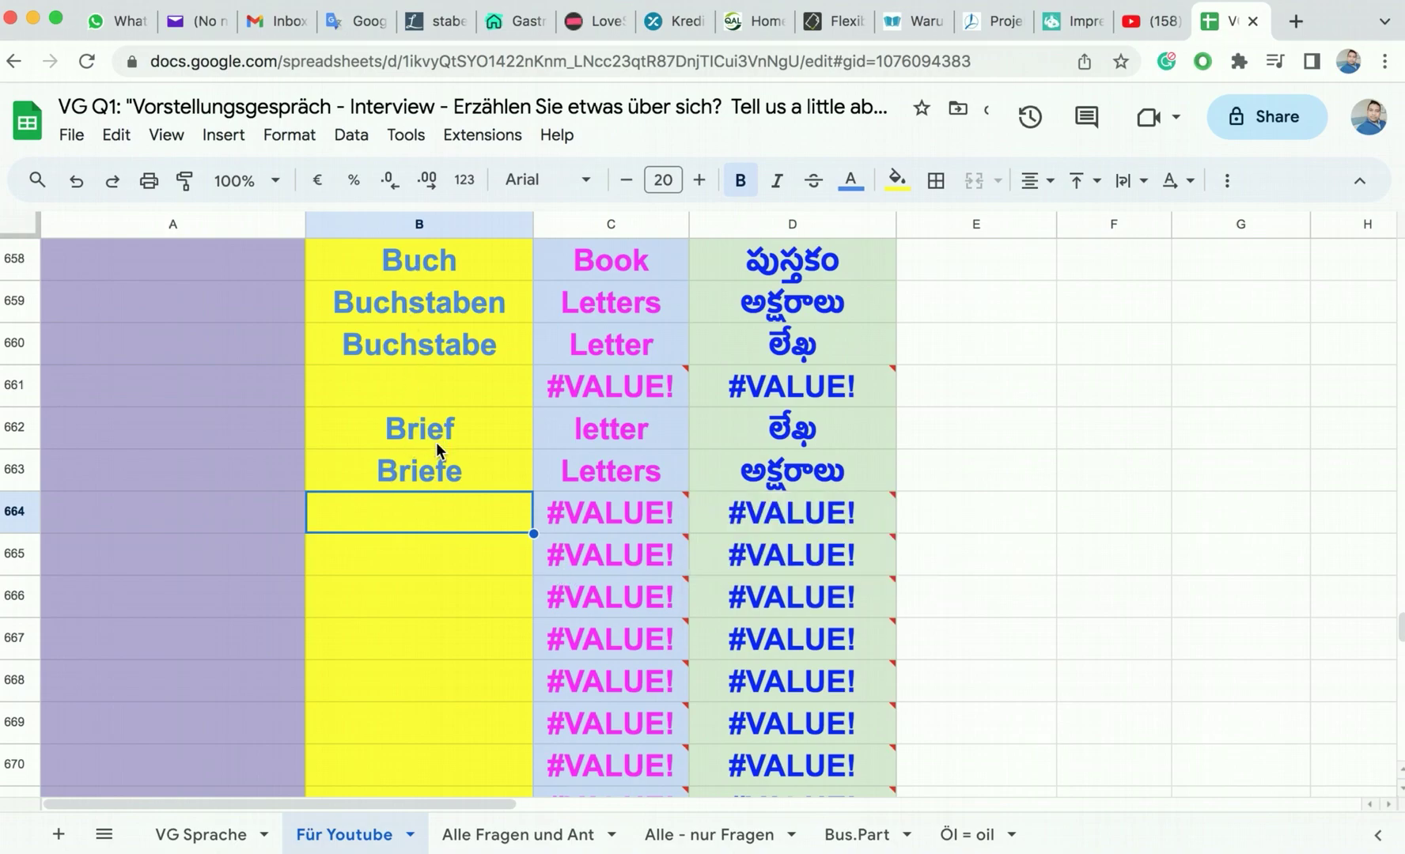
Step: Enter the German word "Tafel" in B665, leaving one empty row below "Briefe"
{"action": "left_click", "coordinate": [412, 575]}
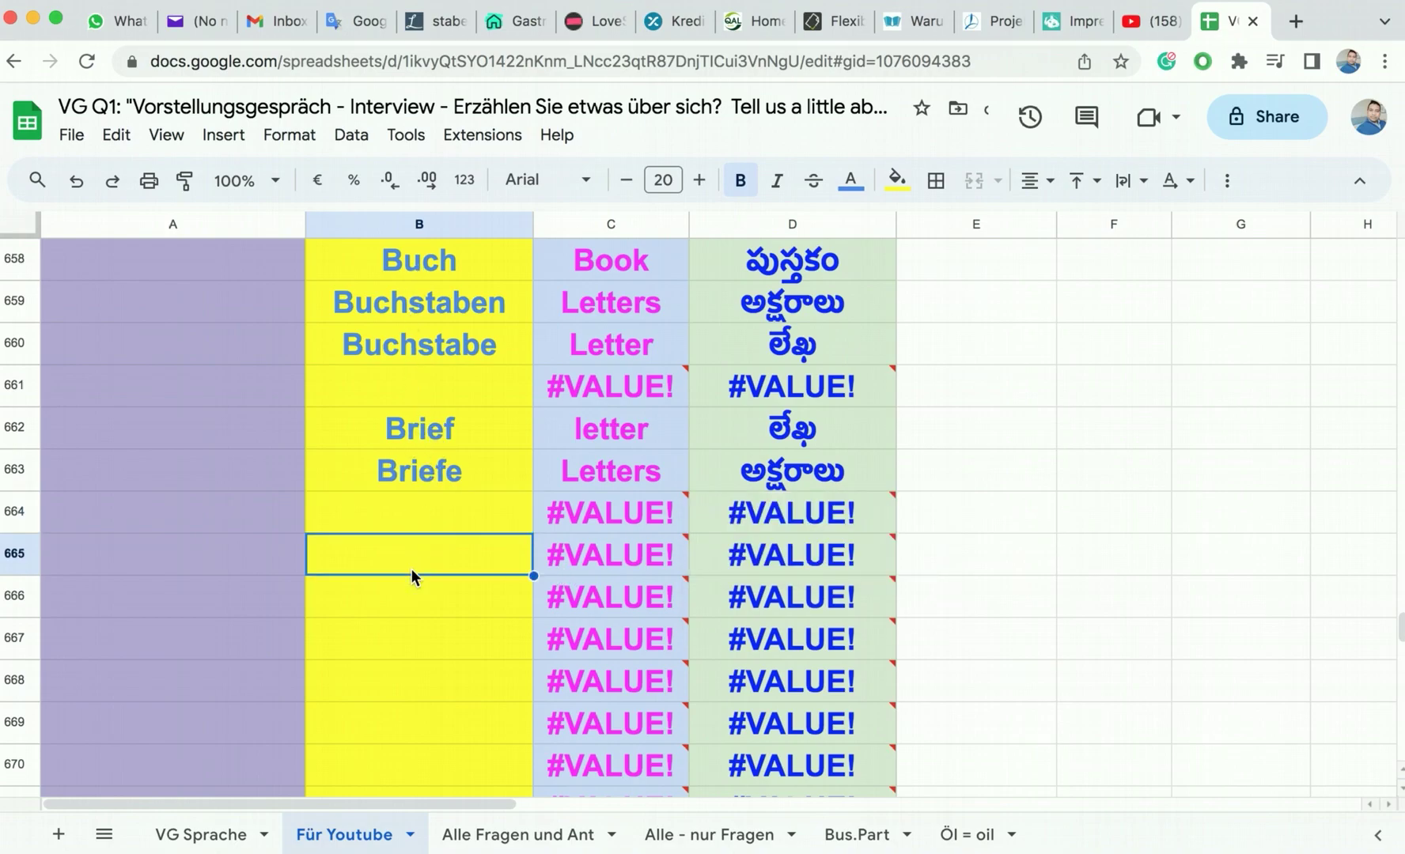
{"action": "scroll", "coordinate": [412, 373], "scroll_direction": "up", "scroll_amount": 1}
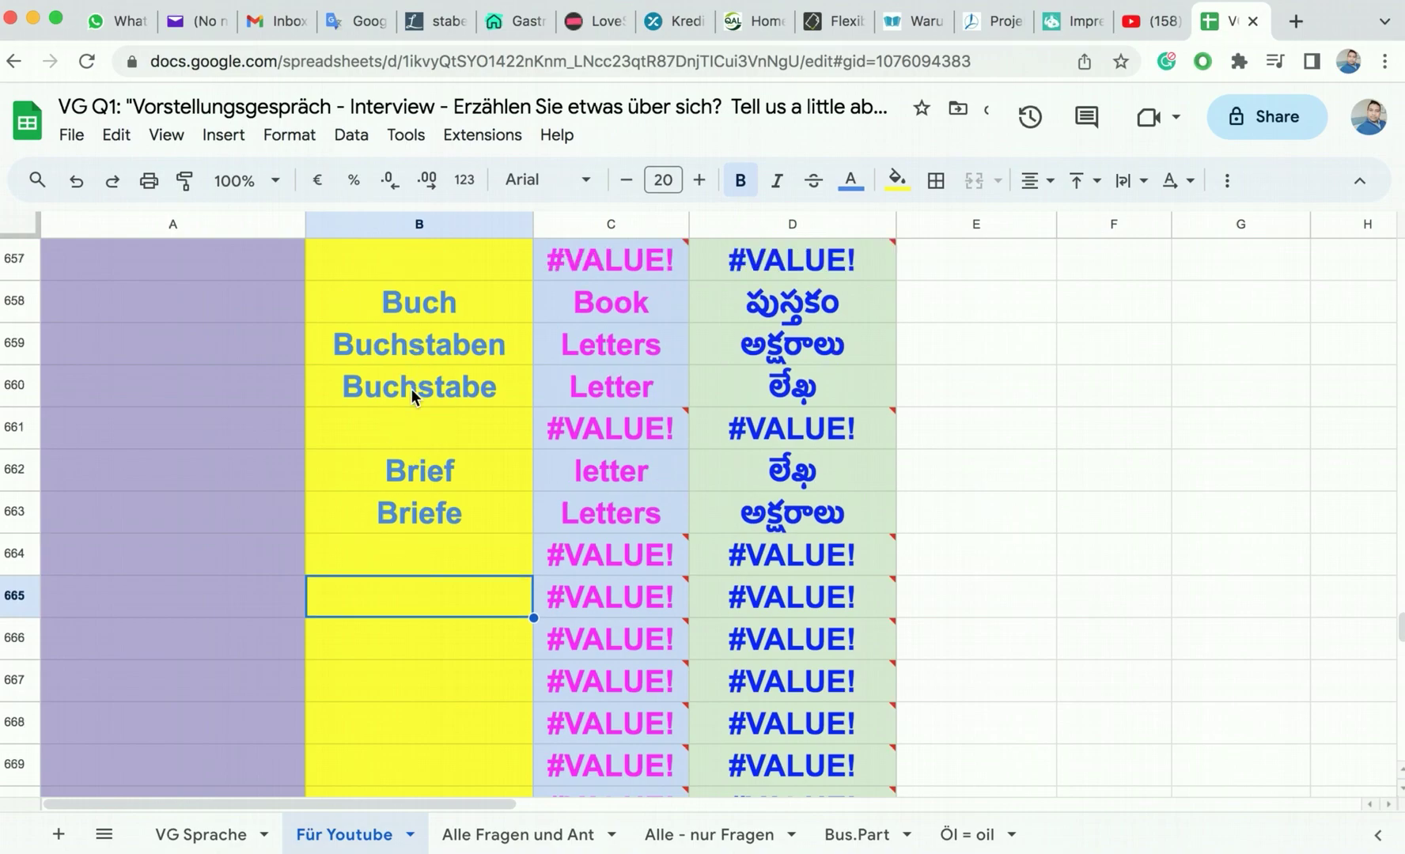
{"action": "scroll", "coordinate": [411, 388], "scroll_direction": "up", "scroll_amount": 3}
{"action": "scroll", "coordinate": [411, 388], "scroll_direction": "down", "scroll_amount": 3}
{"action": "left_click", "coordinate": [404, 630]}
{"action": "left_click", "coordinate": [397, 600]}
{"action": "type", "text": "Tafel"}
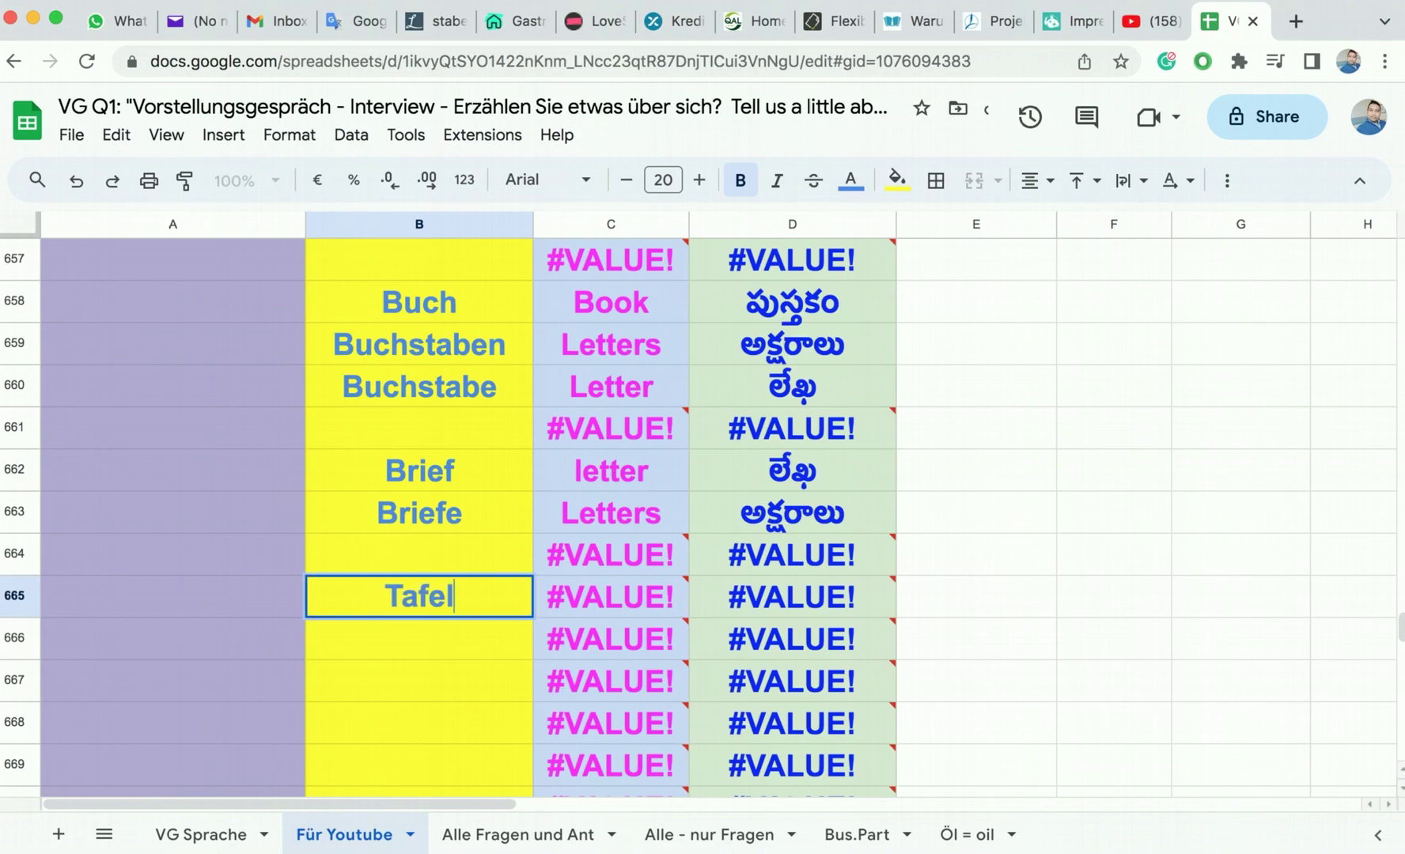
{"action": "key", "text": "Return"}
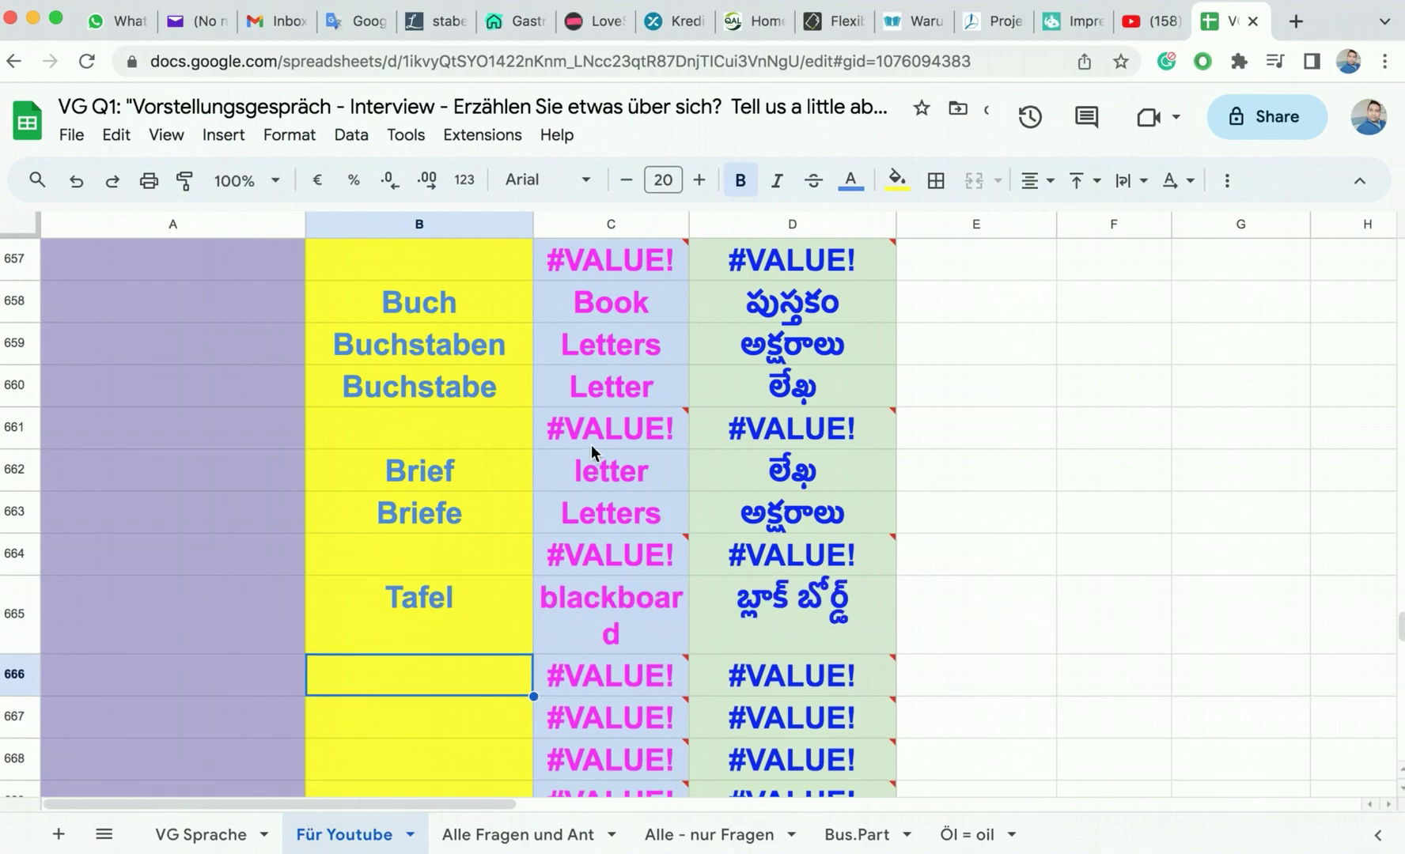
Step: Widen columns B and C slightly so that the translation "blackboard" fits on one line
{"action": "left_click_drag", "start_coordinate": [538, 229], "coordinate": [560, 226]}
{"action": "left_click_drag", "start_coordinate": [717, 221], "coordinate": [745, 222]}
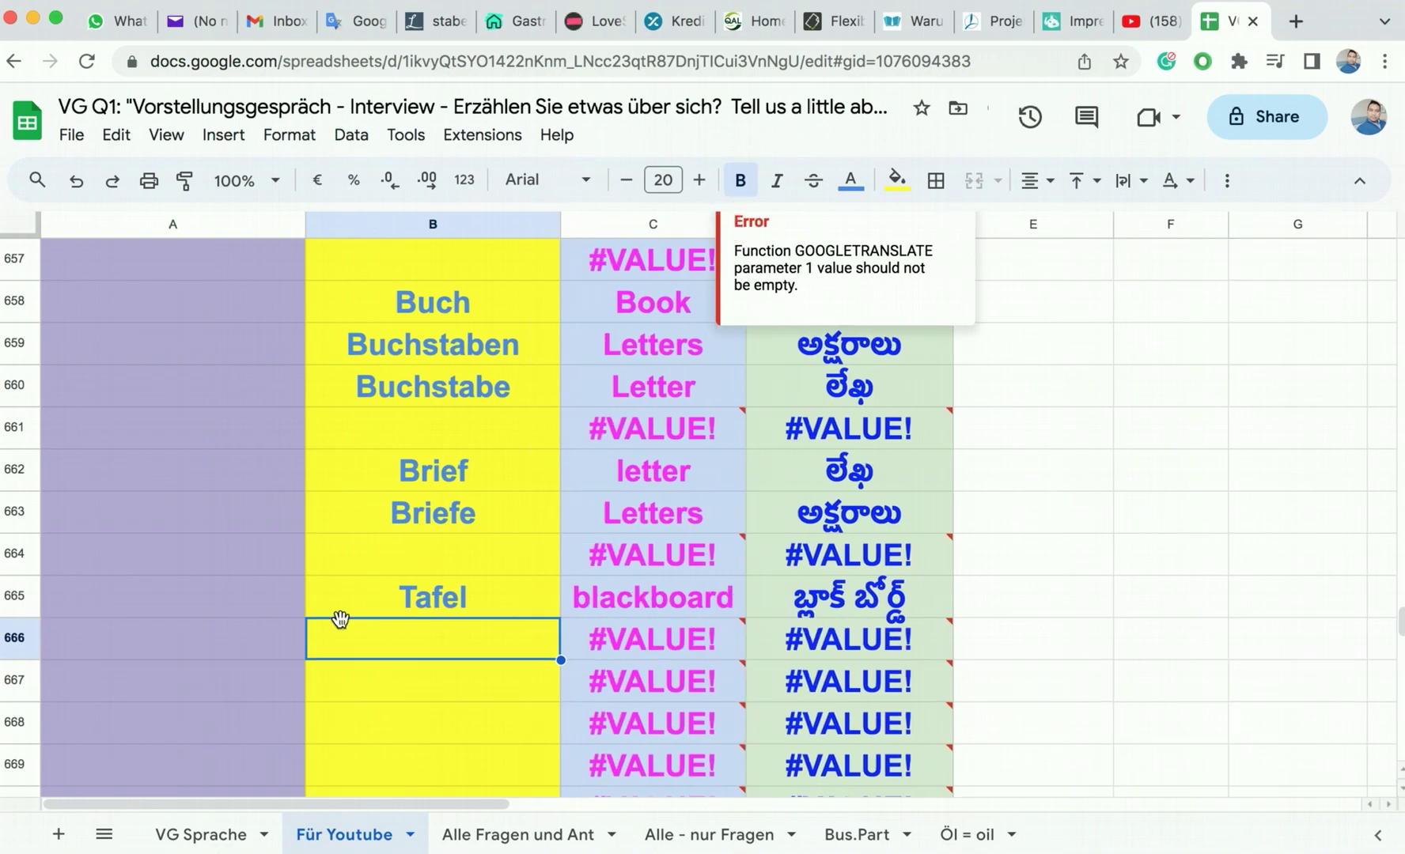
{"action": "left_click", "coordinate": [372, 676]}
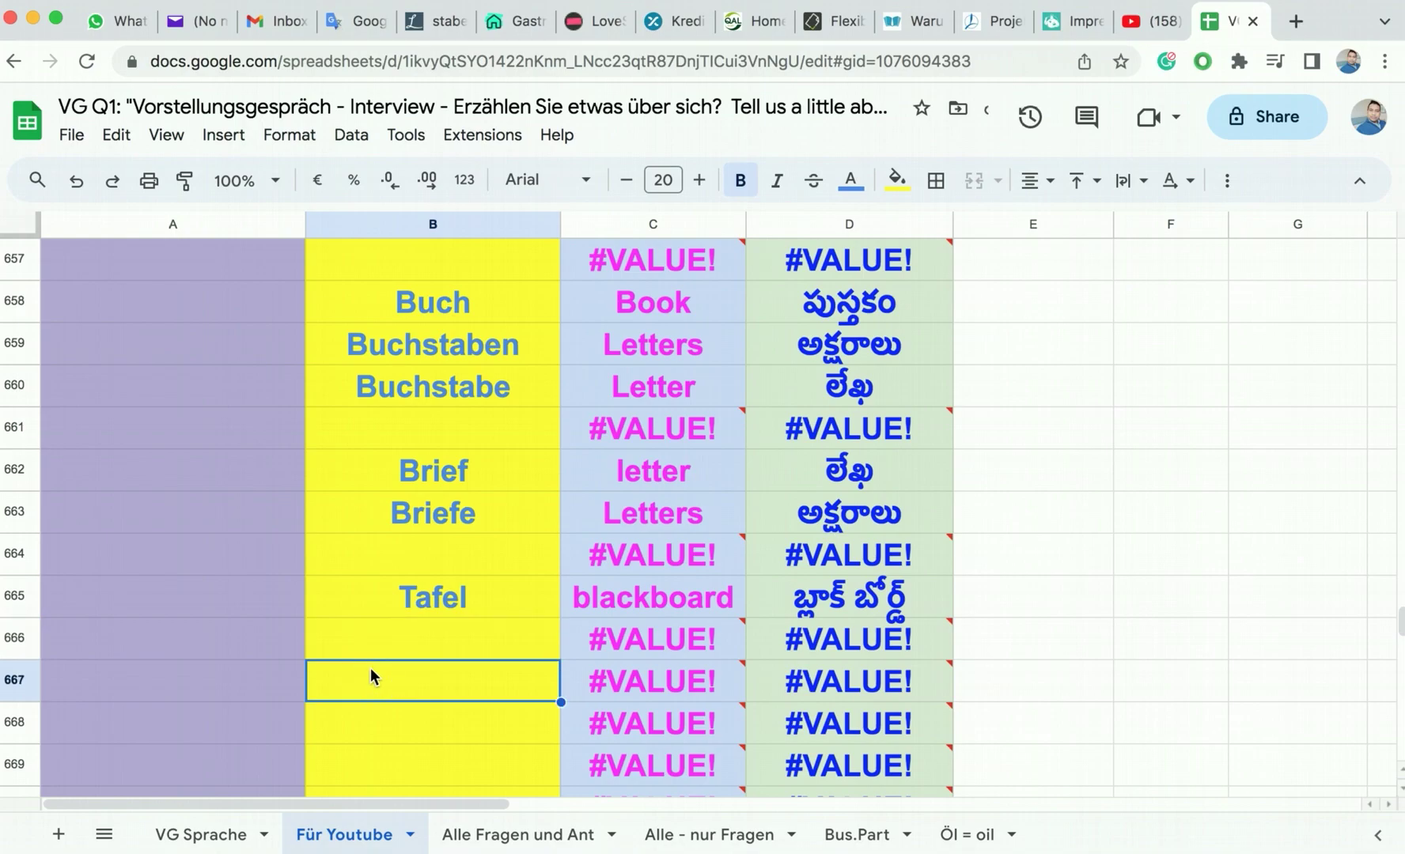
{"action": "left_click", "coordinate": [444, 639]}
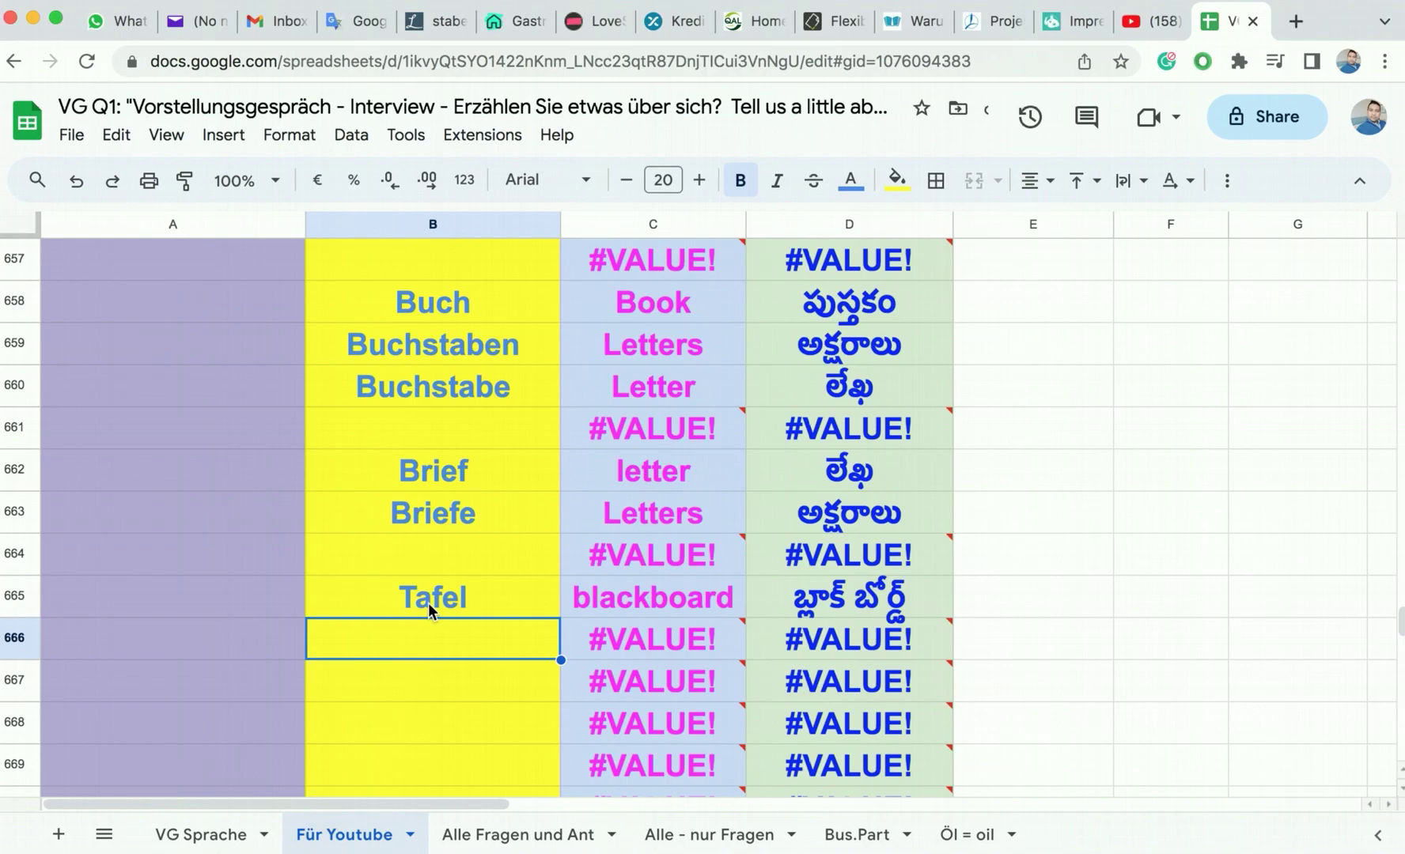
{"action": "left_click", "coordinate": [426, 598]}
{"action": "left_click", "coordinate": [422, 644]}
{"action": "type", "text": "T"}
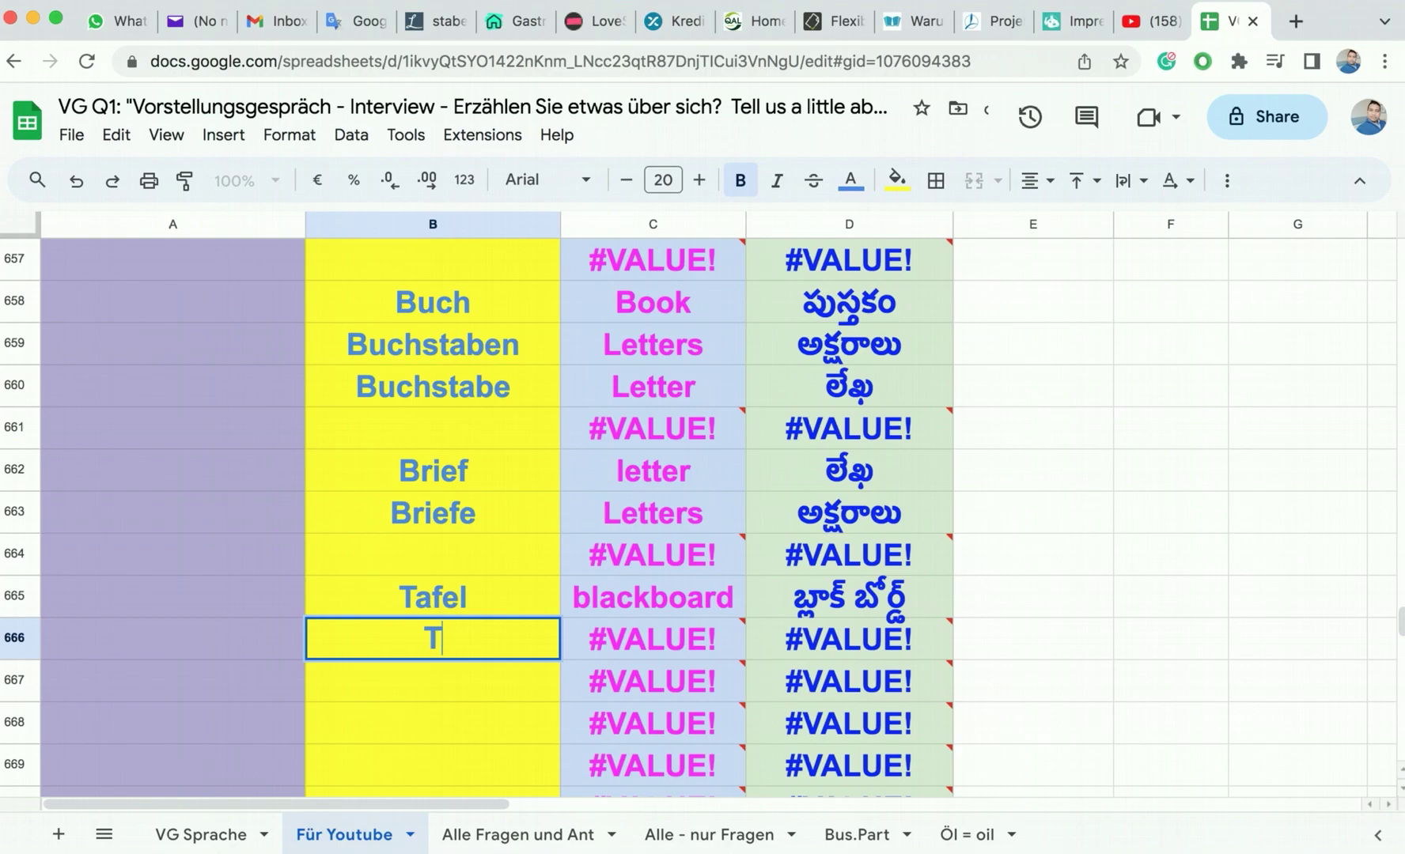
{"action": "type", "text": "a"}
{"action": "key", "text": "BackSpace"}
{"action": "key", "text": "BackSpace"}
{"action": "key", "text": "BackSpace"}
{"action": "left_click", "coordinate": [439, 690]}
{"action": "left_click_drag", "start_coordinate": [467, 591], "coordinate": [827, 600]}
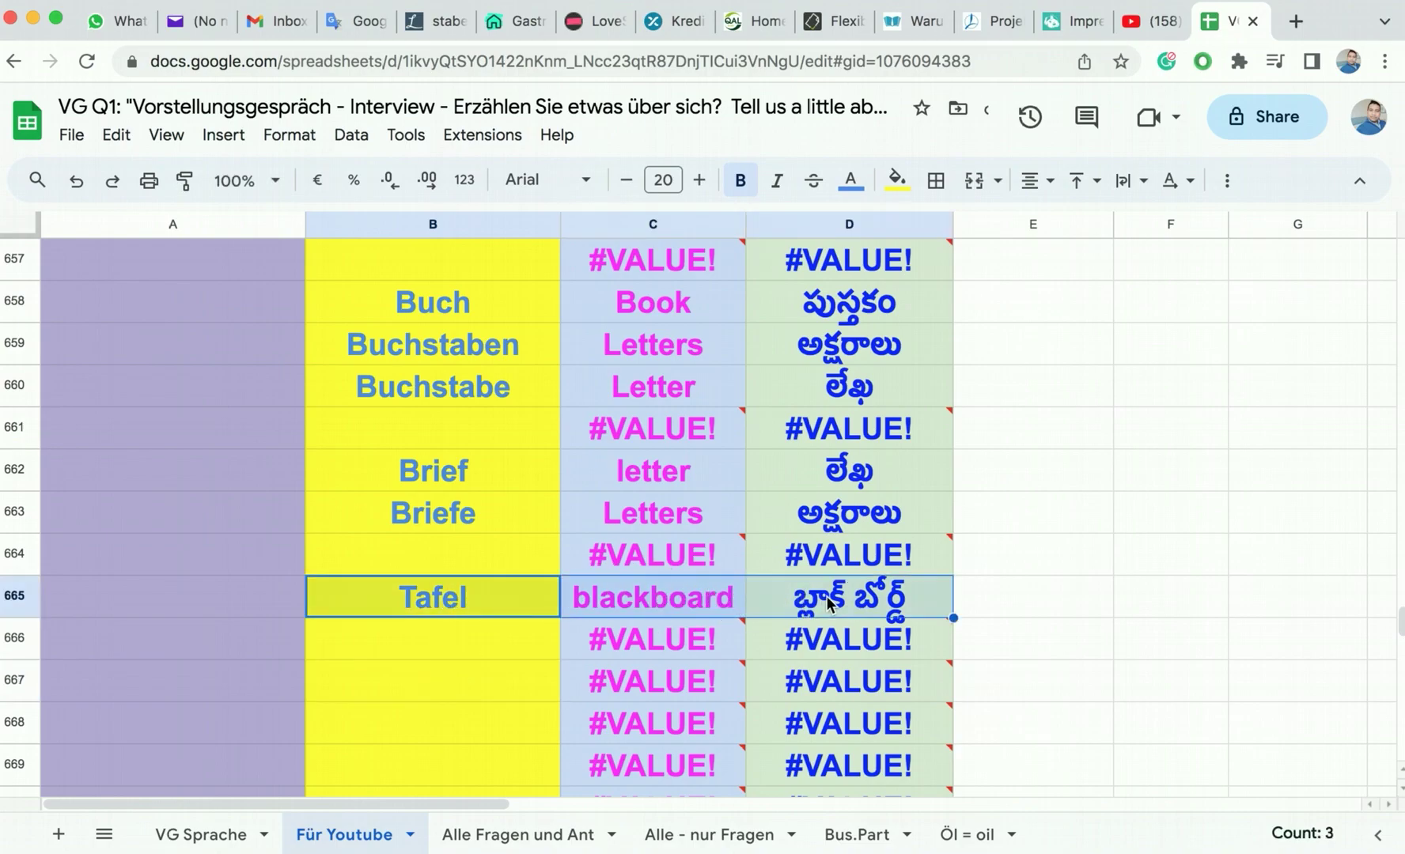
{"action": "left_click", "coordinate": [827, 596]}
{"action": "left_click", "coordinate": [473, 600]}
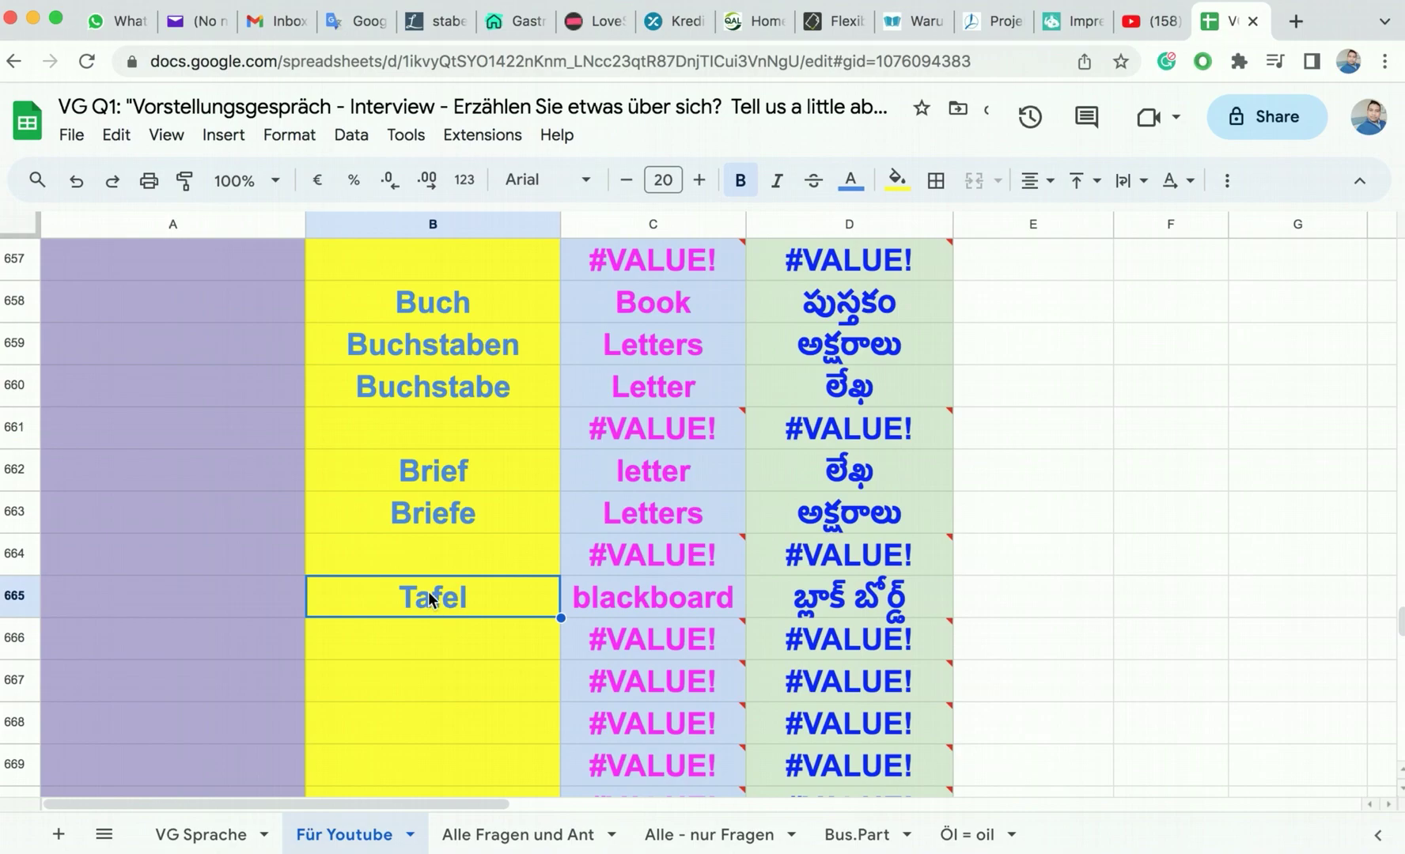
Step: Copy the word "Buchstaben" from B659 into B666, directly below "Tafel"
{"action": "left_click", "coordinate": [486, 356]}
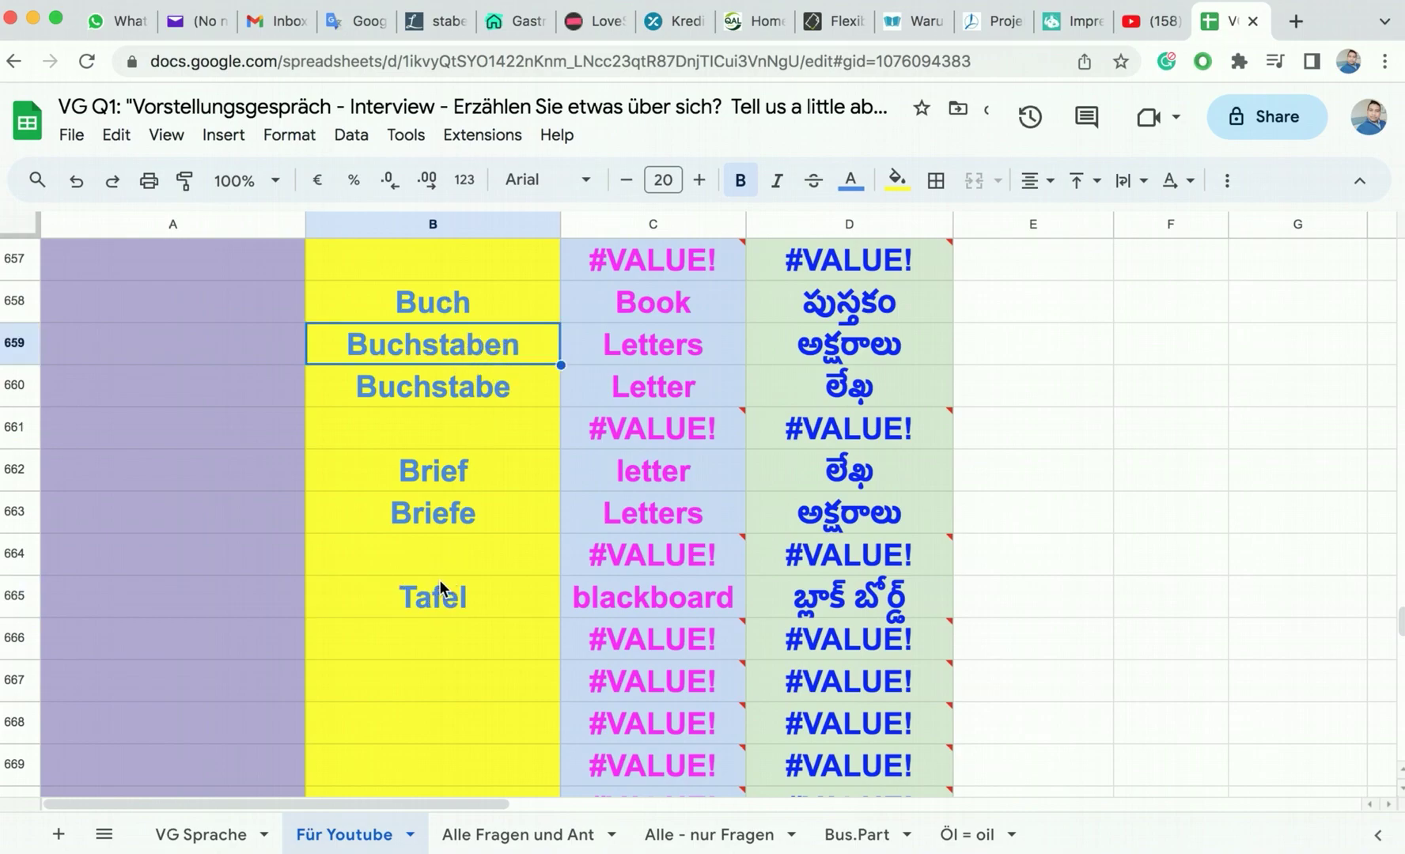
{"action": "key", "text": "super+c"}
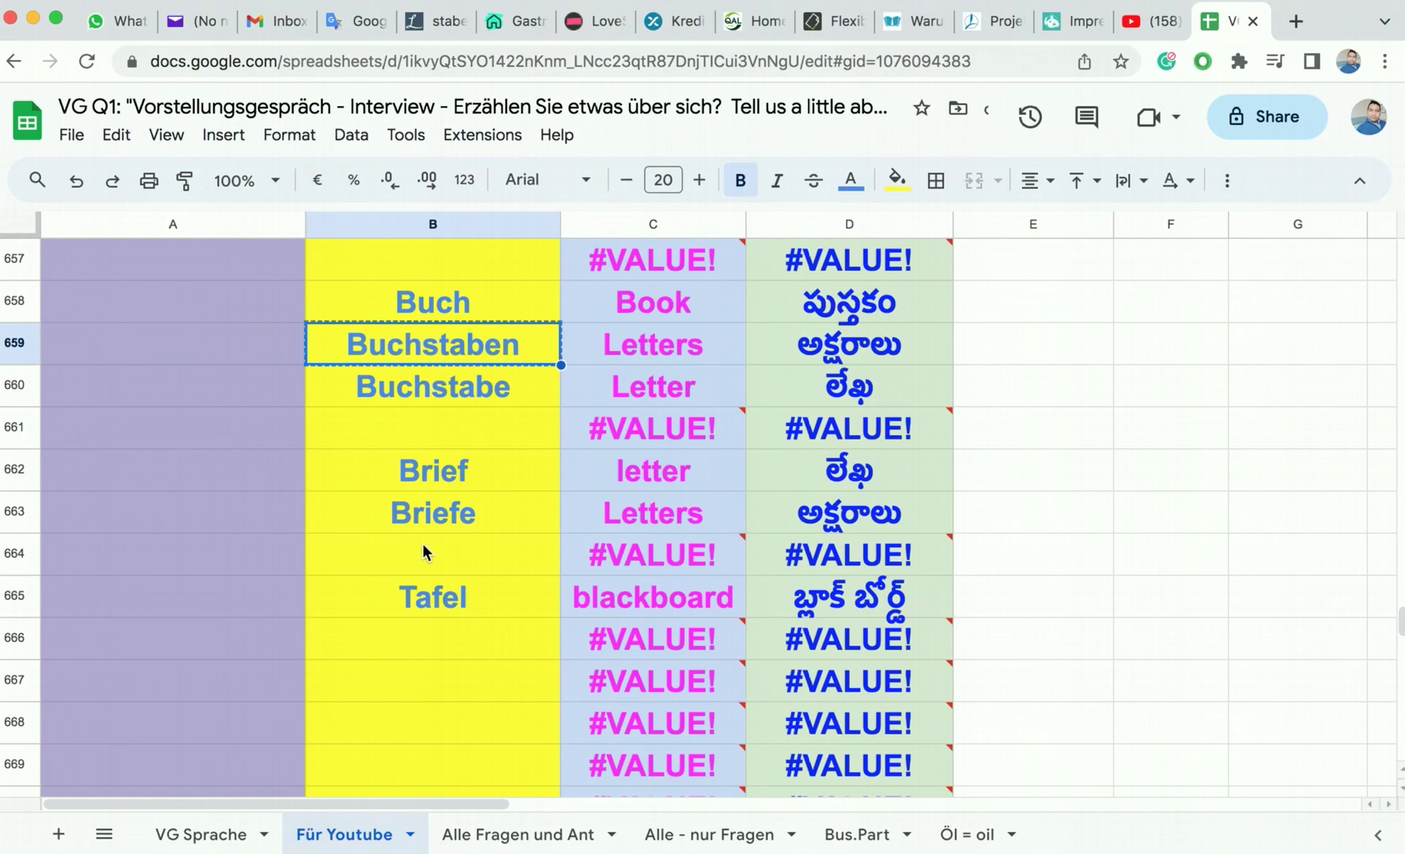
{"action": "left_click", "coordinate": [407, 637]}
{"action": "key", "text": "super+v"}
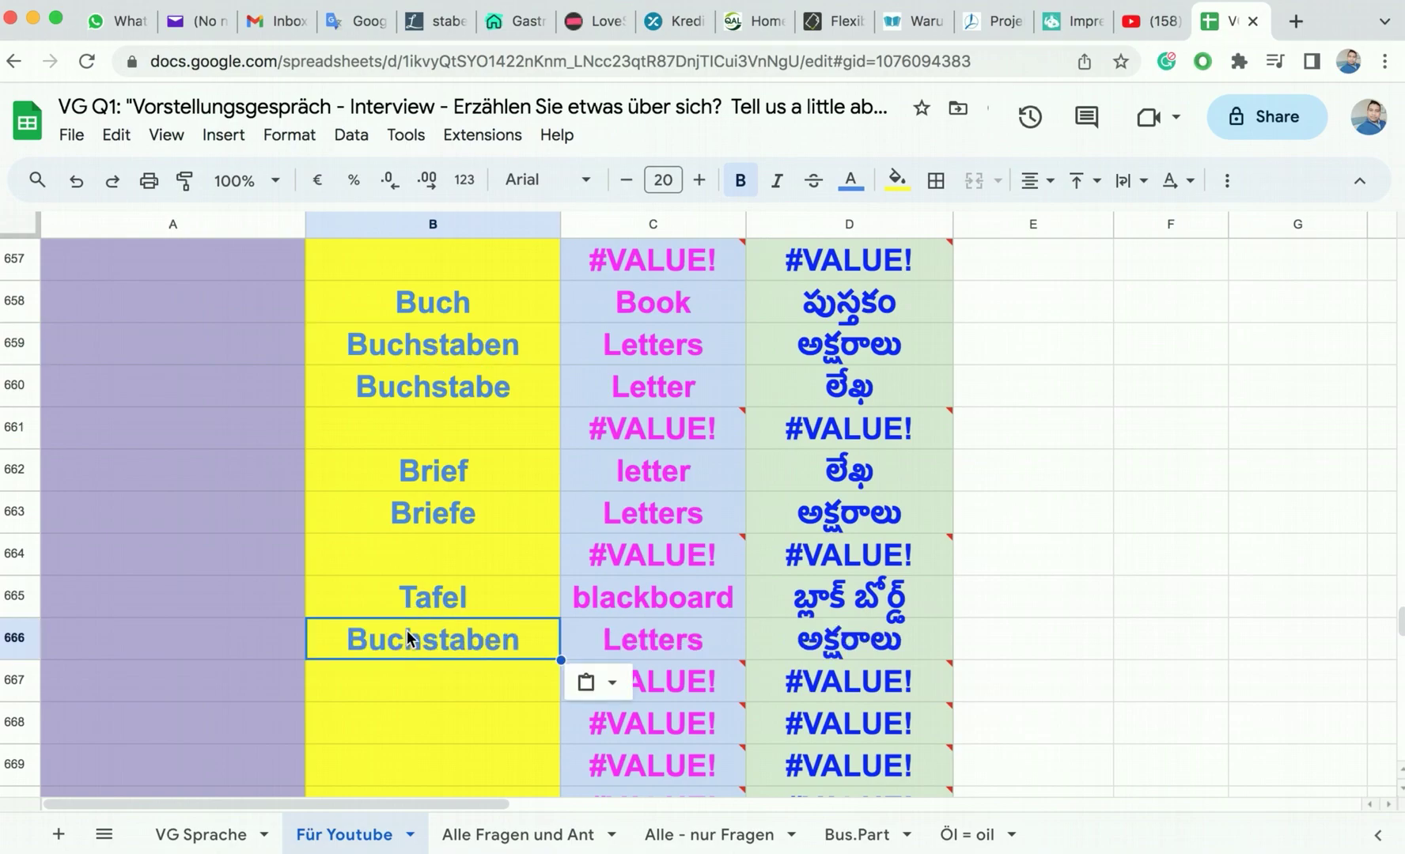
Step: Extend the text in B666 to "Buchstaben + Tafel" and clear its English and Telugu translations in C666 and D666
{"action": "left_click", "coordinate": [426, 594]}
{"action": "double_click", "coordinate": [427, 595]}
{"action": "double_click", "coordinate": [427, 596]}
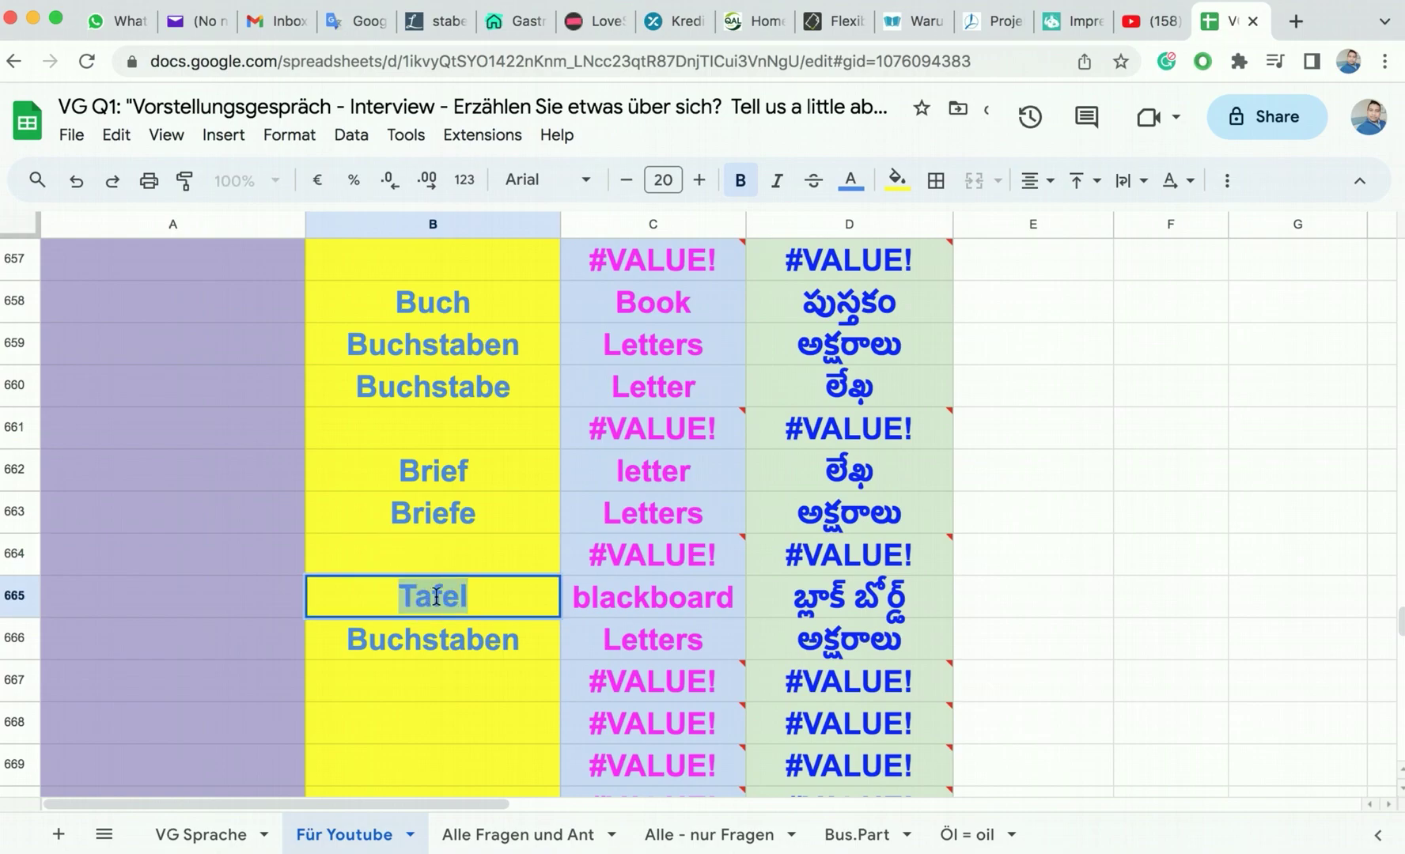
{"action": "left_click", "coordinate": [542, 639]}
{"action": "double_click", "coordinate": [533, 640]}
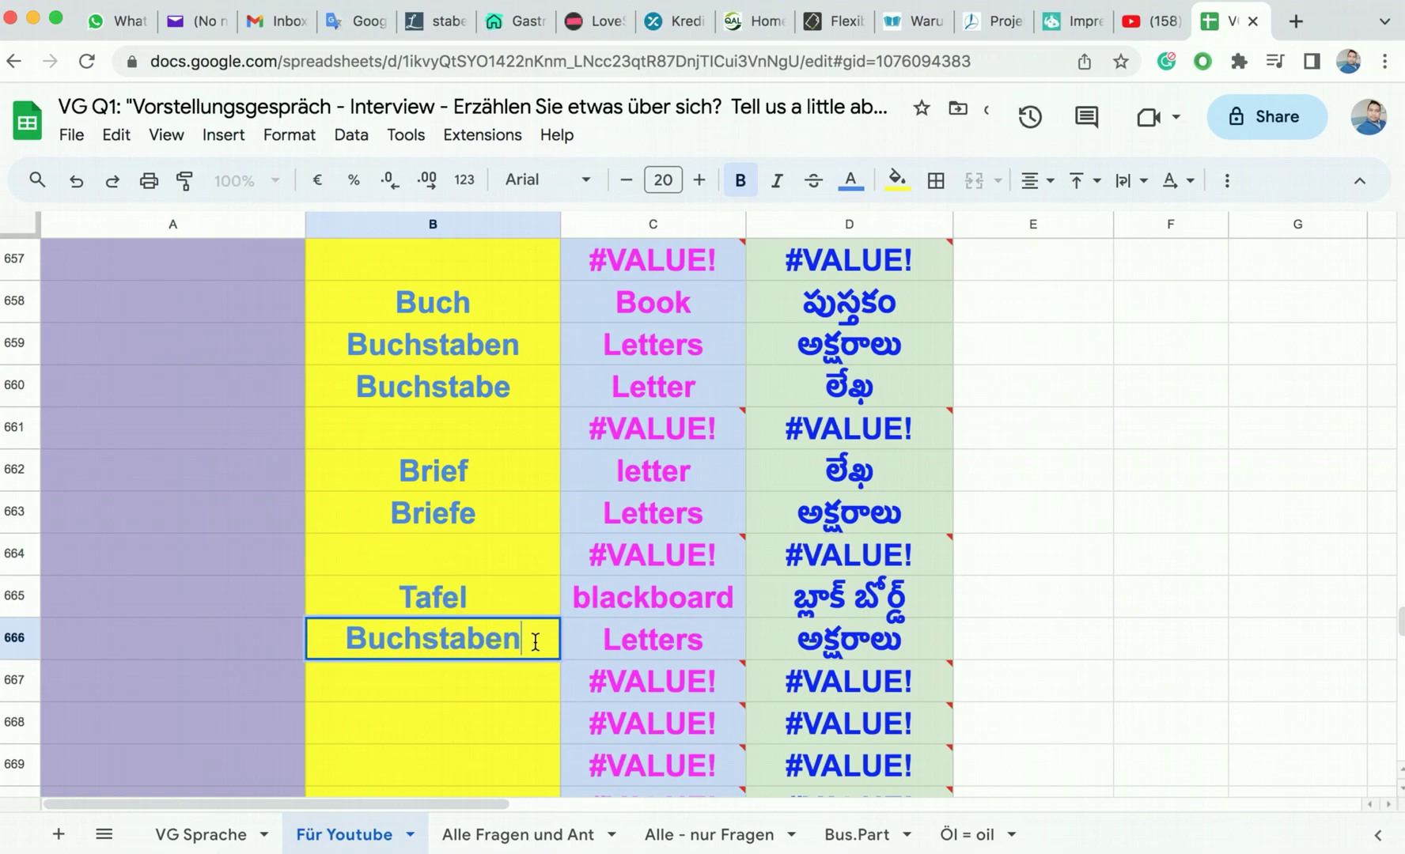
{"action": "type", "text": "*"}
{"action": "key", "text": "BackSpace"}
{"action": "key", "text": "BackSpace"}
{"action": "type", "text": "+ Tafel"}
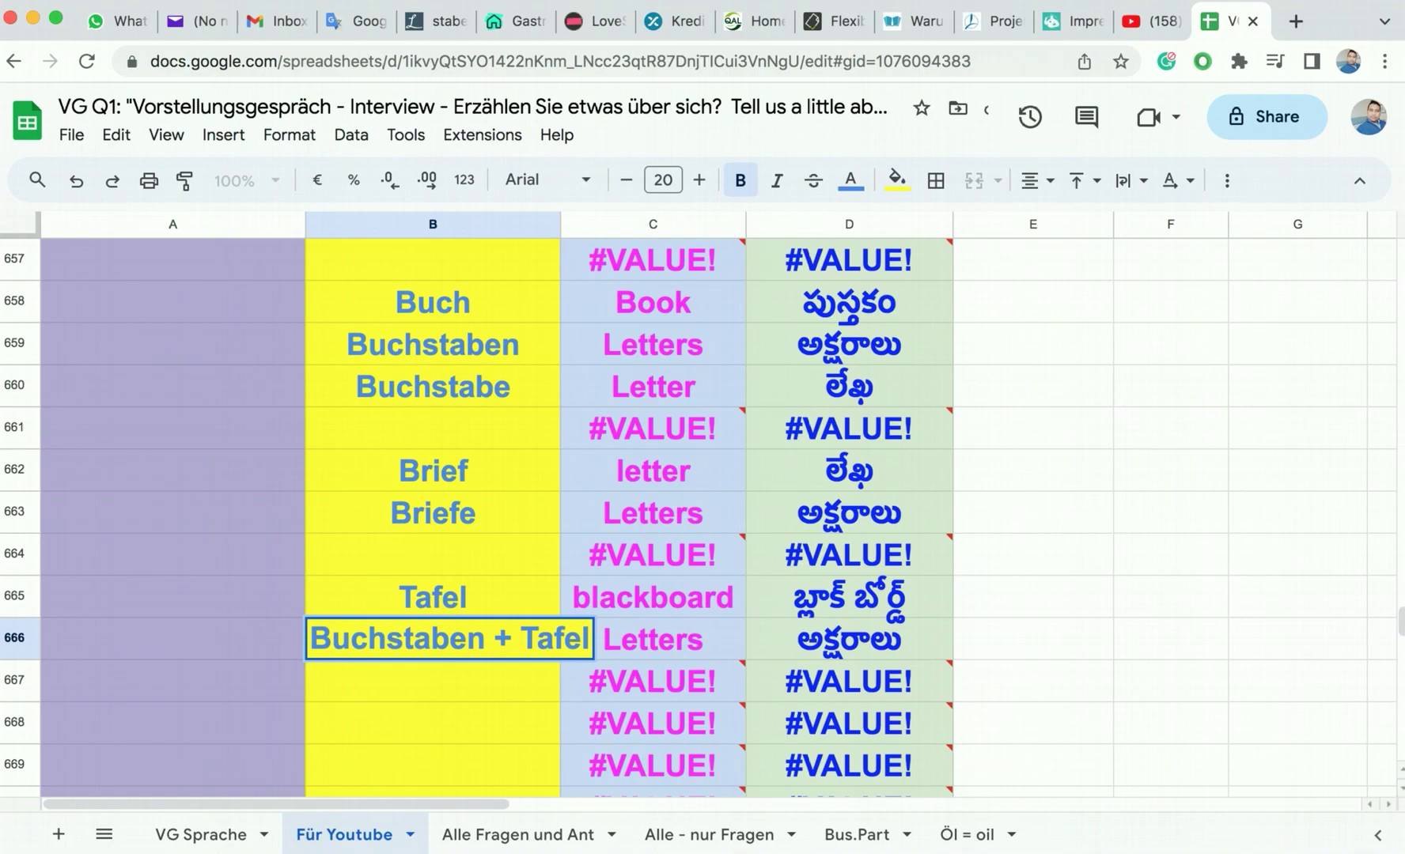
{"action": "left_click", "coordinate": [502, 706]}
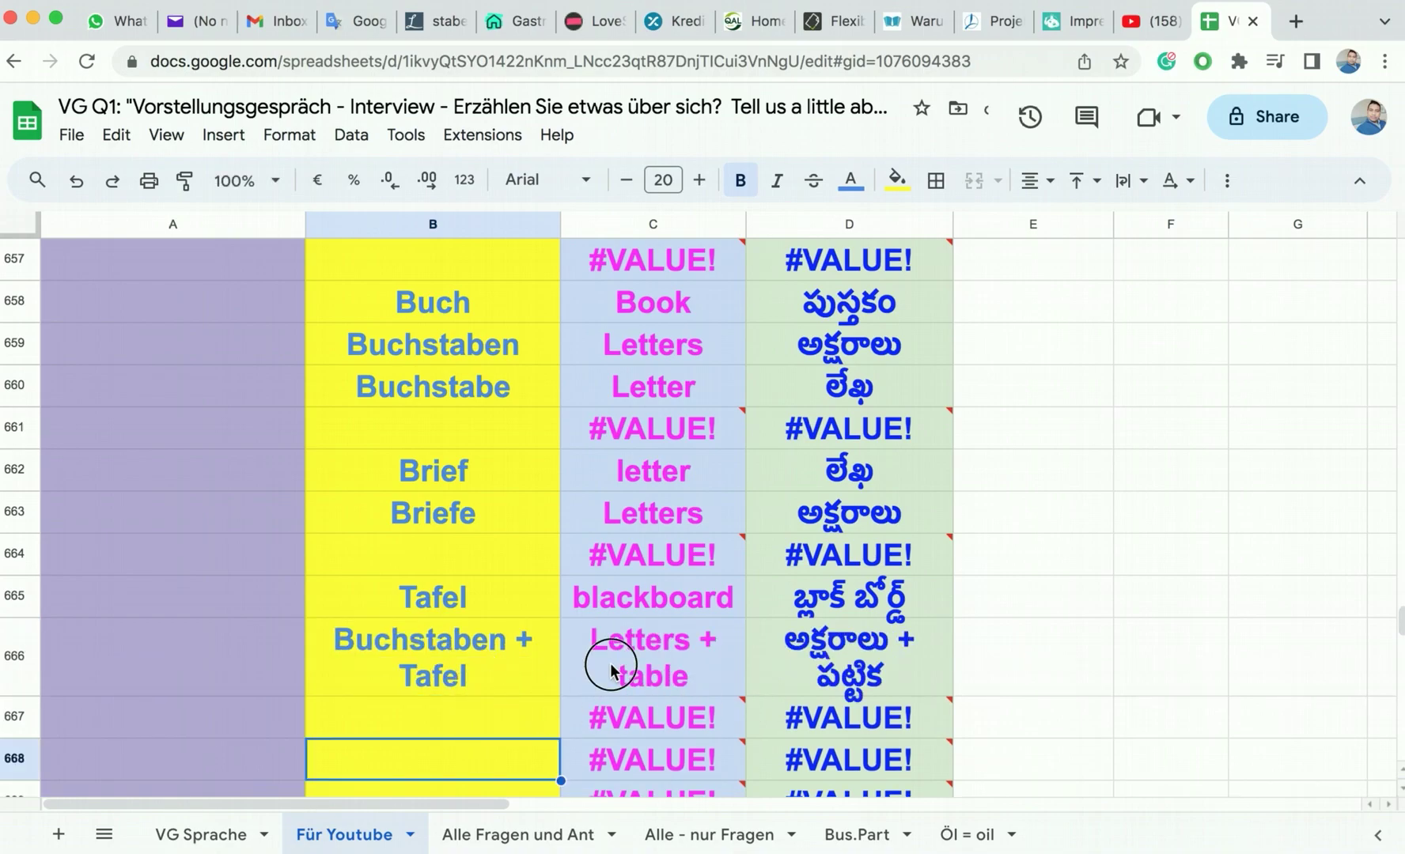
{"action": "left_click_drag", "start_coordinate": [608, 663], "coordinate": [846, 660]}
{"action": "key", "text": "Delete"}
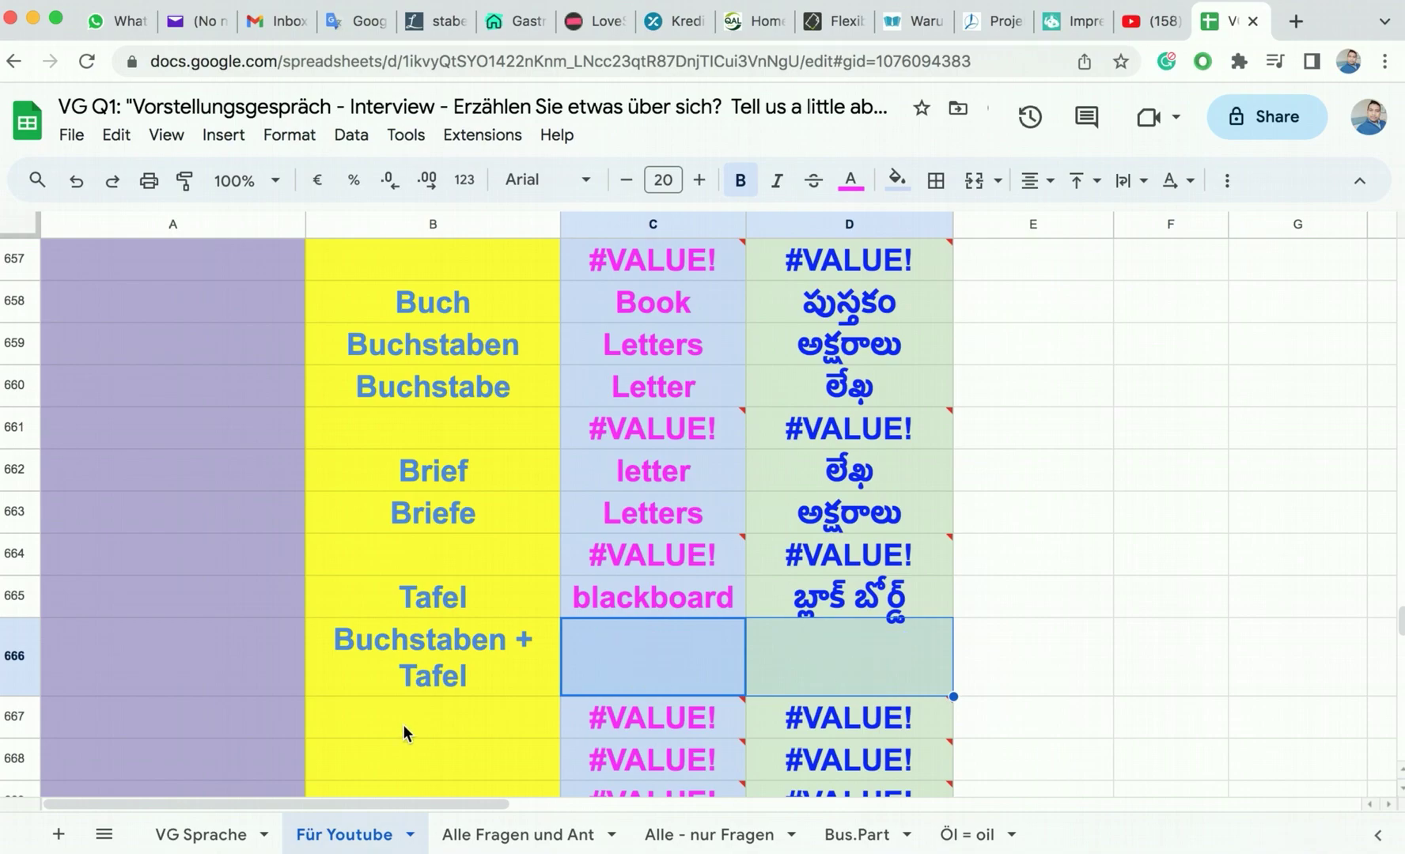
Step: Copy the "Buchstaben + Tafel" entry from cell B666 into cell B667
{"action": "left_click", "coordinate": [455, 643]}
{"action": "key", "text": "ctrl+c"}
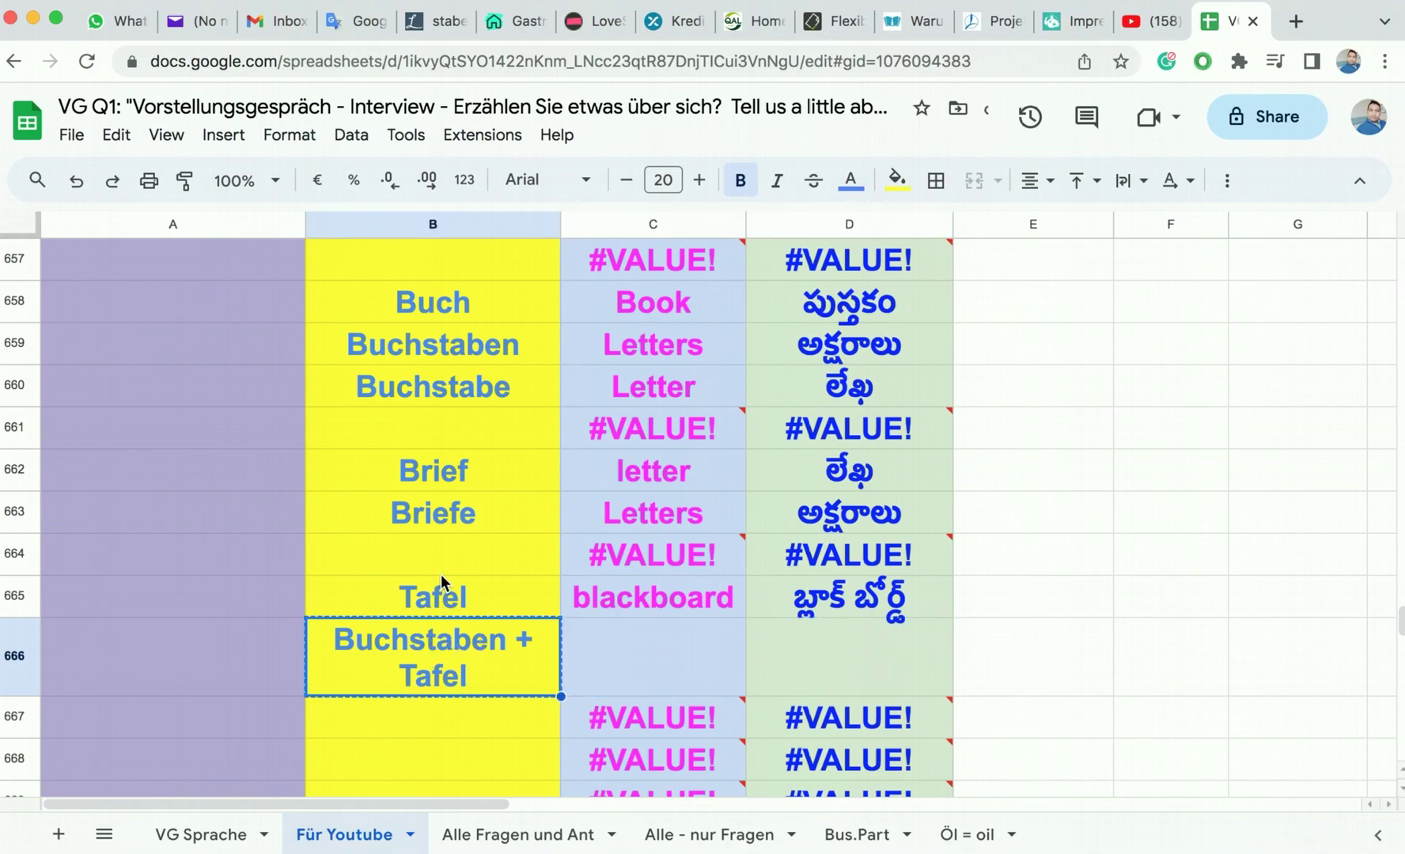
{"action": "left_click", "coordinate": [438, 715]}
{"action": "key", "text": "ctrl+v"}
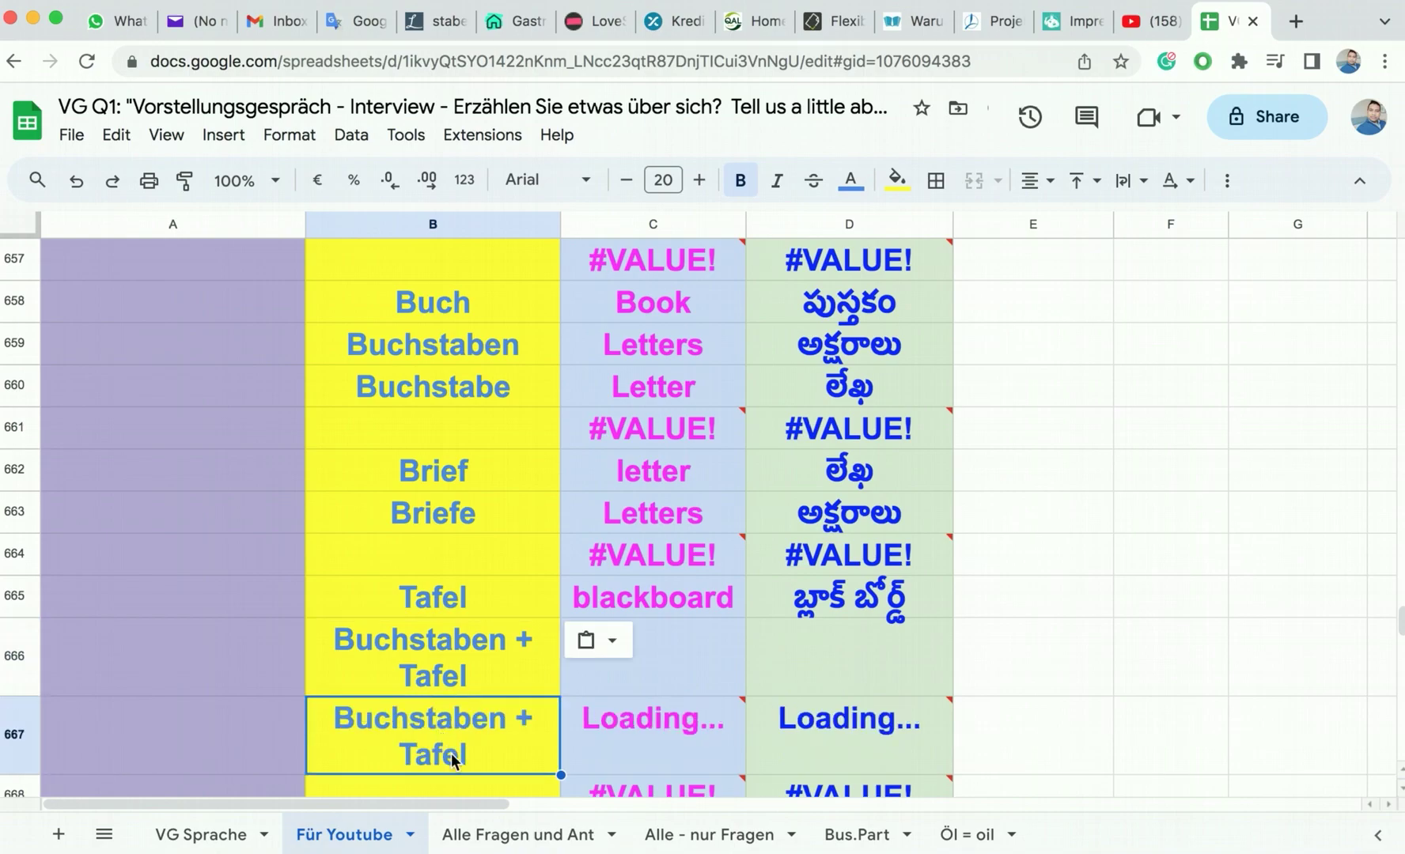
Step: Edit the copied entry in cell B667 to read "Buchstabiertafel"
{"action": "double_click", "coordinate": [410, 753]}
{"action": "left_click", "coordinate": [533, 717]}
{"action": "key", "text": "BackSpace"}
{"action": "key", "text": "BackSpace"}
{"action": "key", "text": "BackSpace"}
{"action": "key", "text": "BackSpace"}
{"action": "key", "text": "BackSpace"}
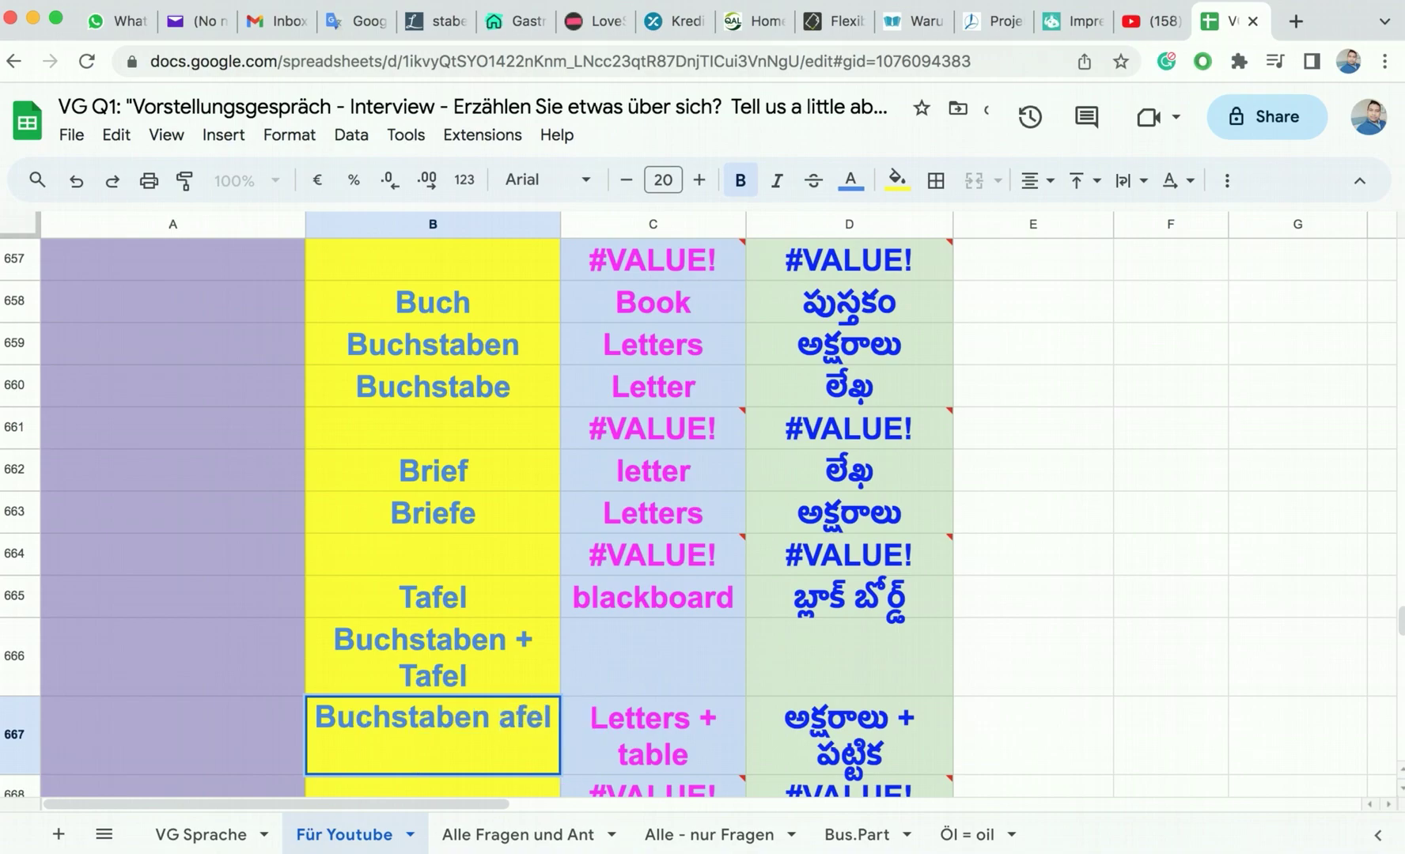
{"action": "key", "text": "BackSpace"}
{"action": "type", "text": "ier"}
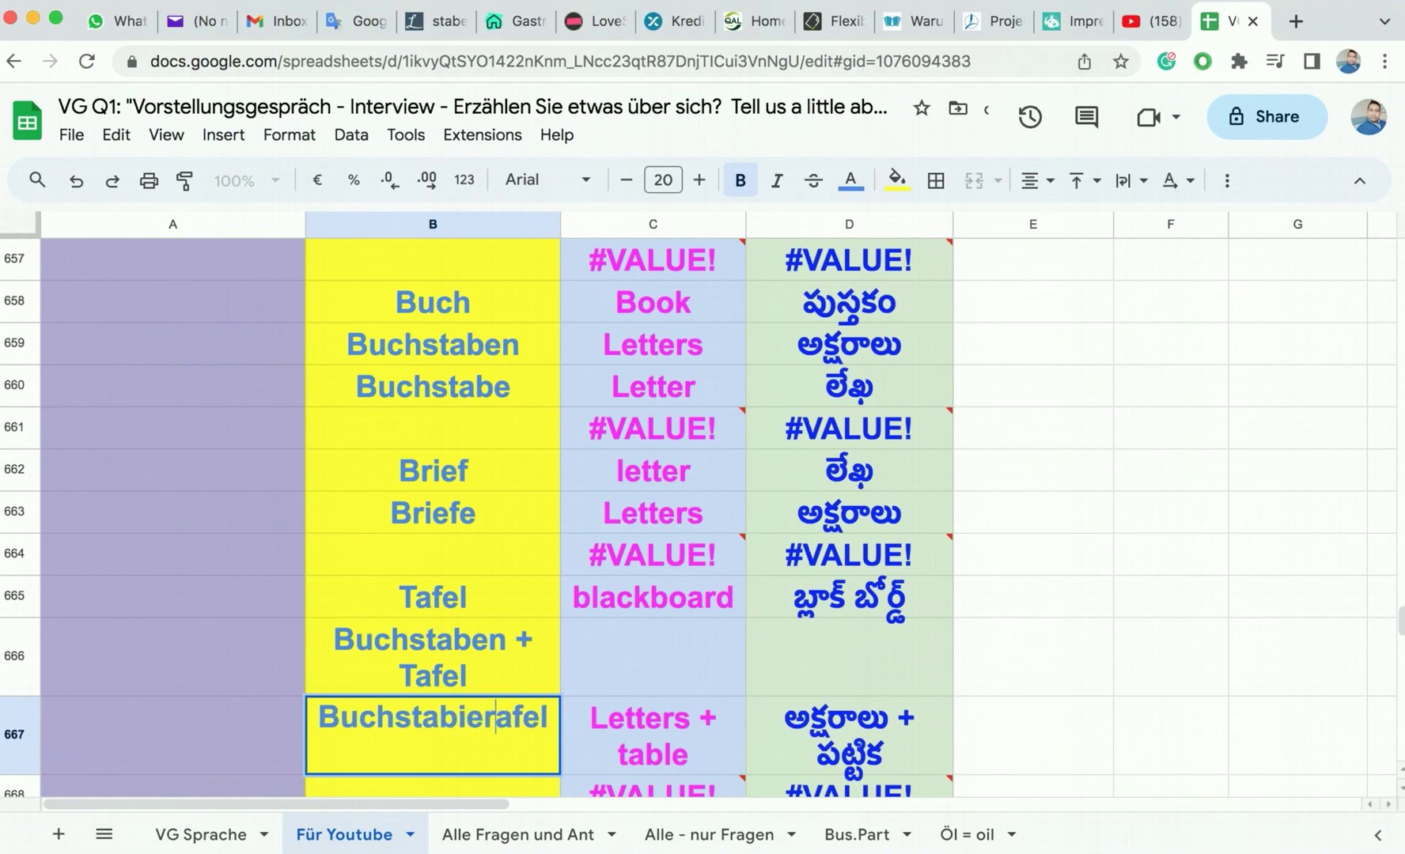
{"action": "type", "text": "t"}
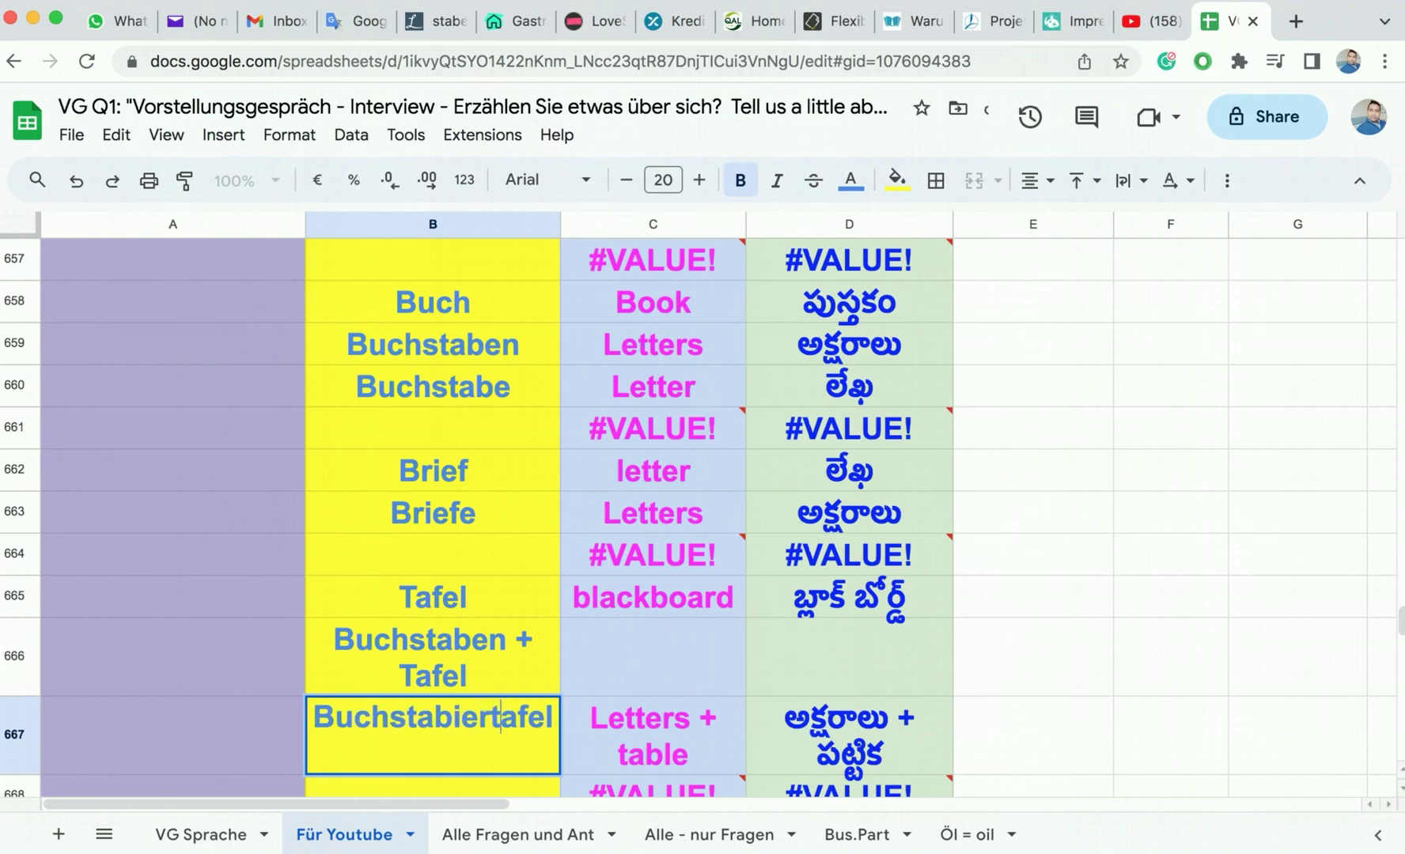
{"action": "left_click", "coordinate": [229, 742]}
Step: Clear the English and Telugu translation cells C667:D667 beside "Buchstabiertafel"
{"action": "left_click", "coordinate": [485, 717]}
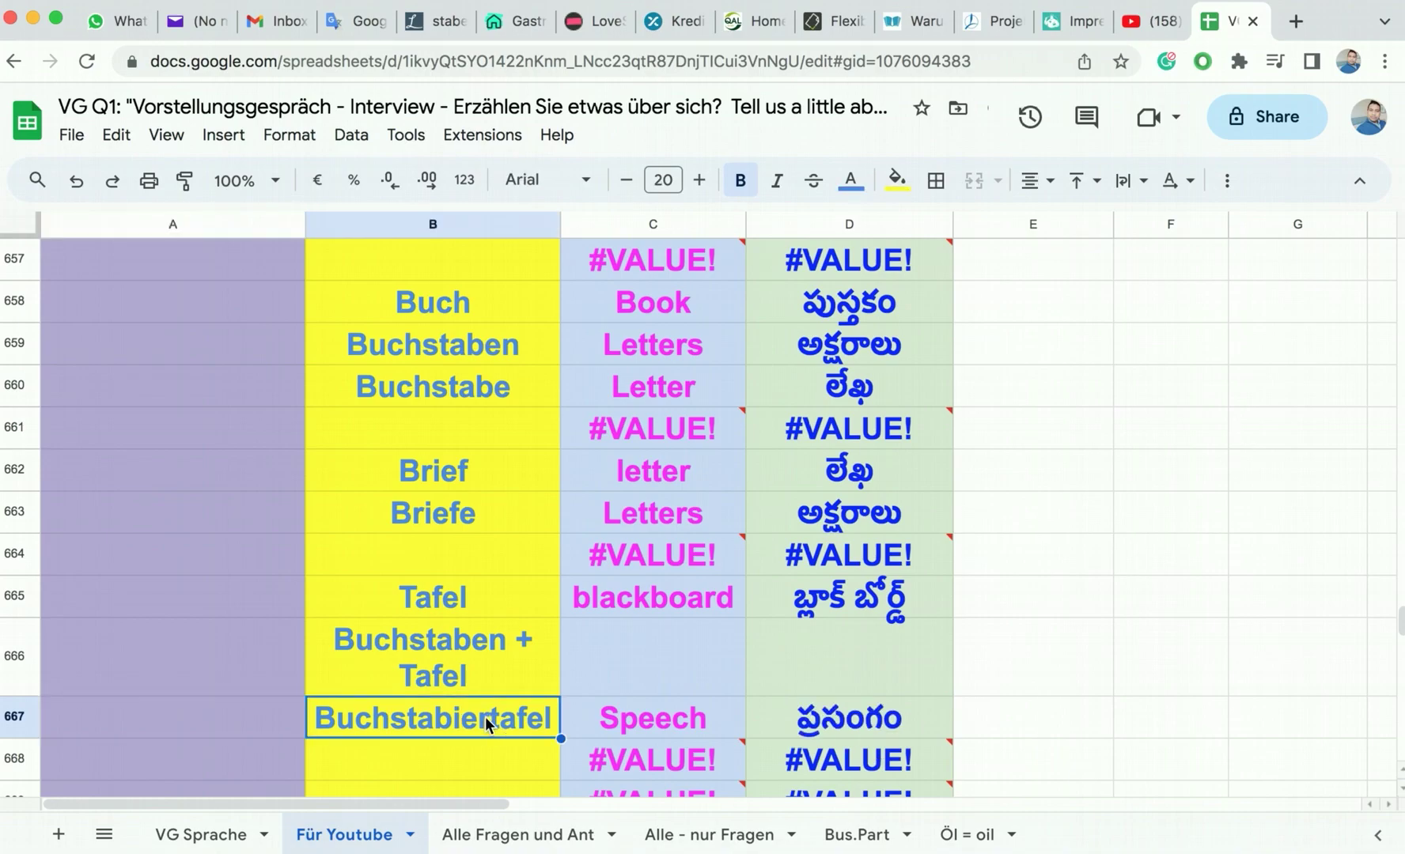
{"action": "left_click_drag", "start_coordinate": [636, 717], "coordinate": [831, 714]}
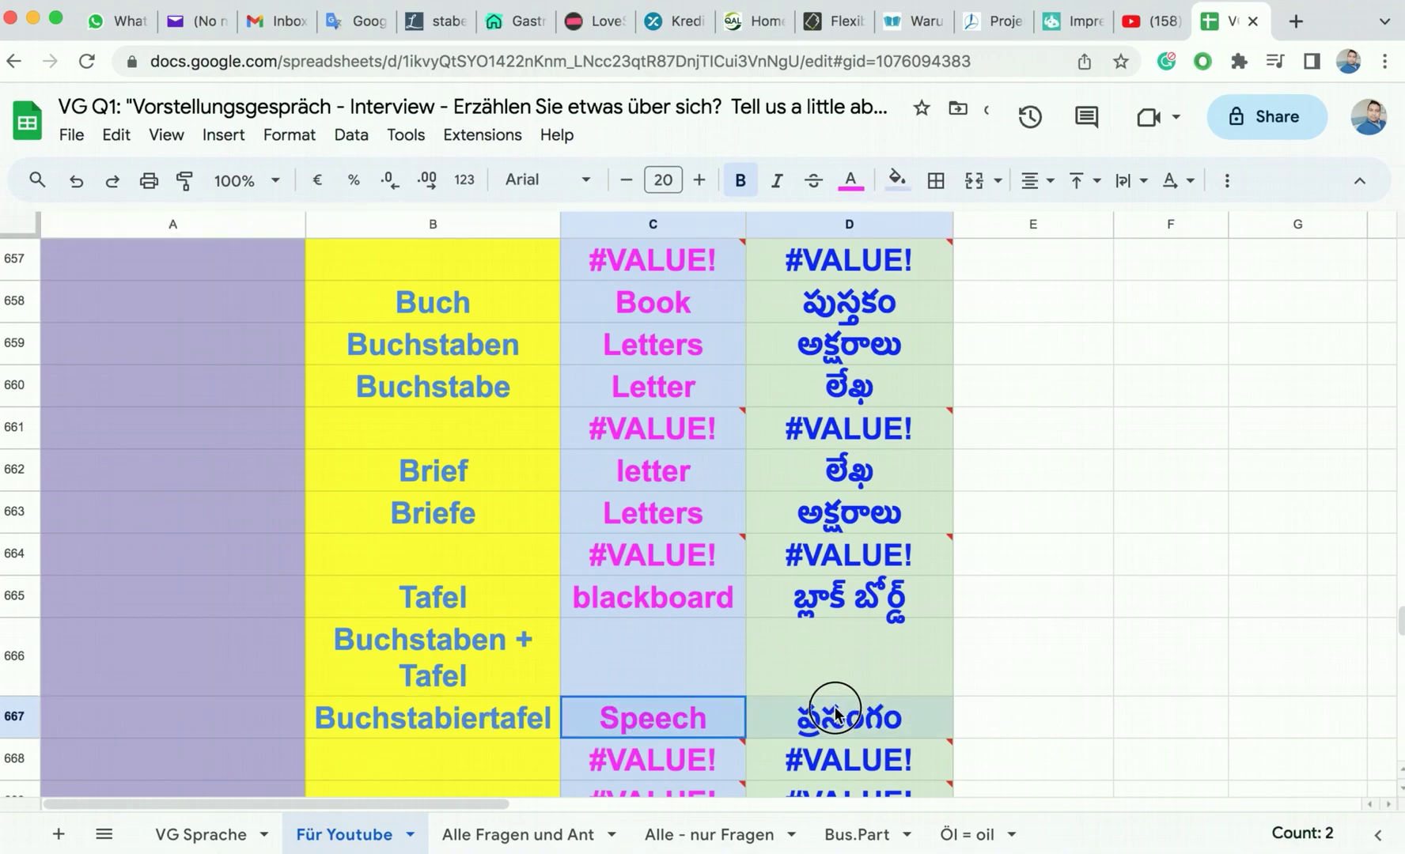
{"action": "key", "text": "Delete"}
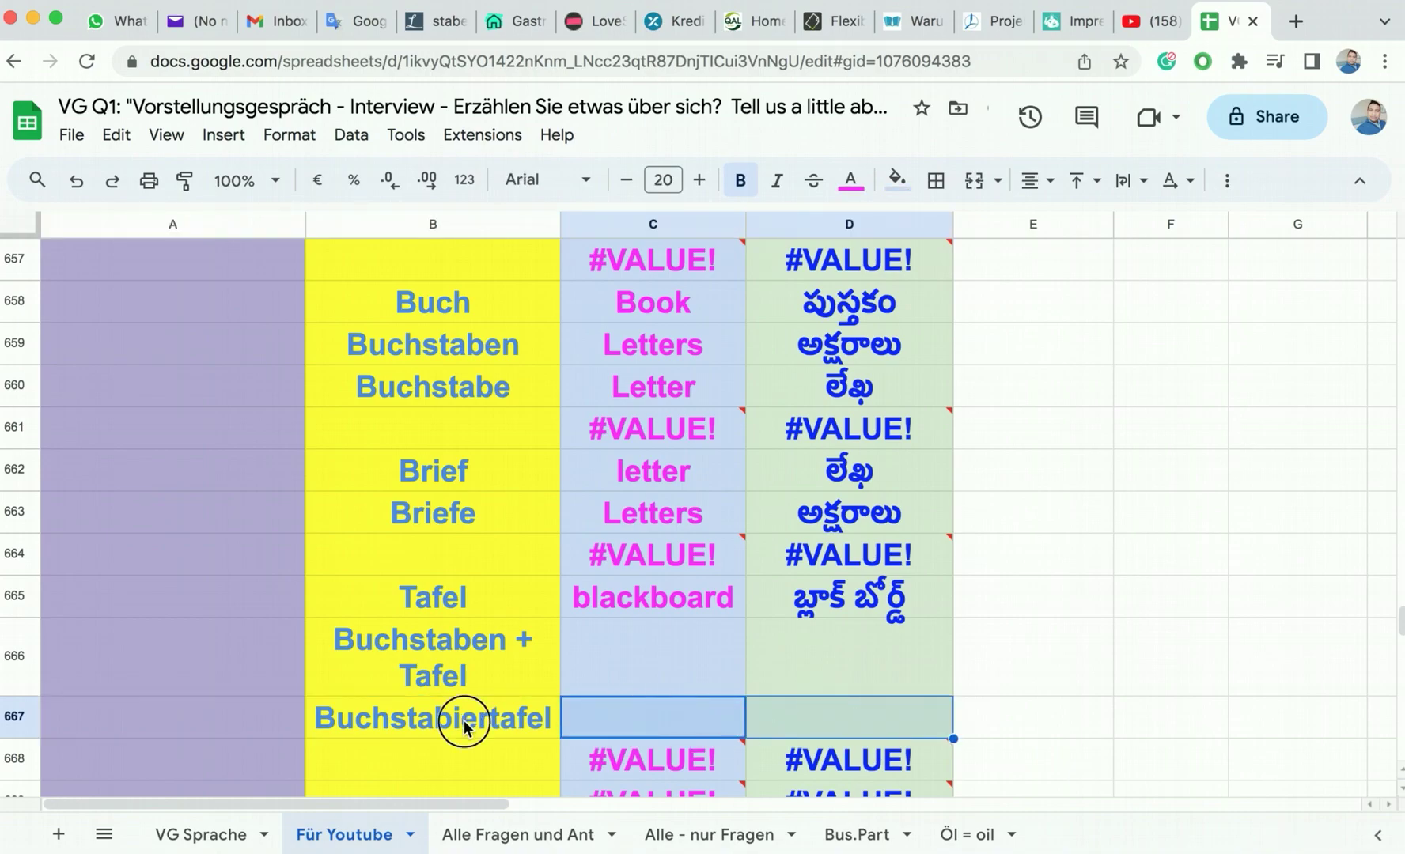
Step: Look up the word "Buchstabiertafel" from B667 in the Linguee German-English dictionary, and return to the Google Sheets spreadsheet
{"action": "left_click", "coordinate": [463, 720]}
{"action": "key", "text": "ctrl+c"}
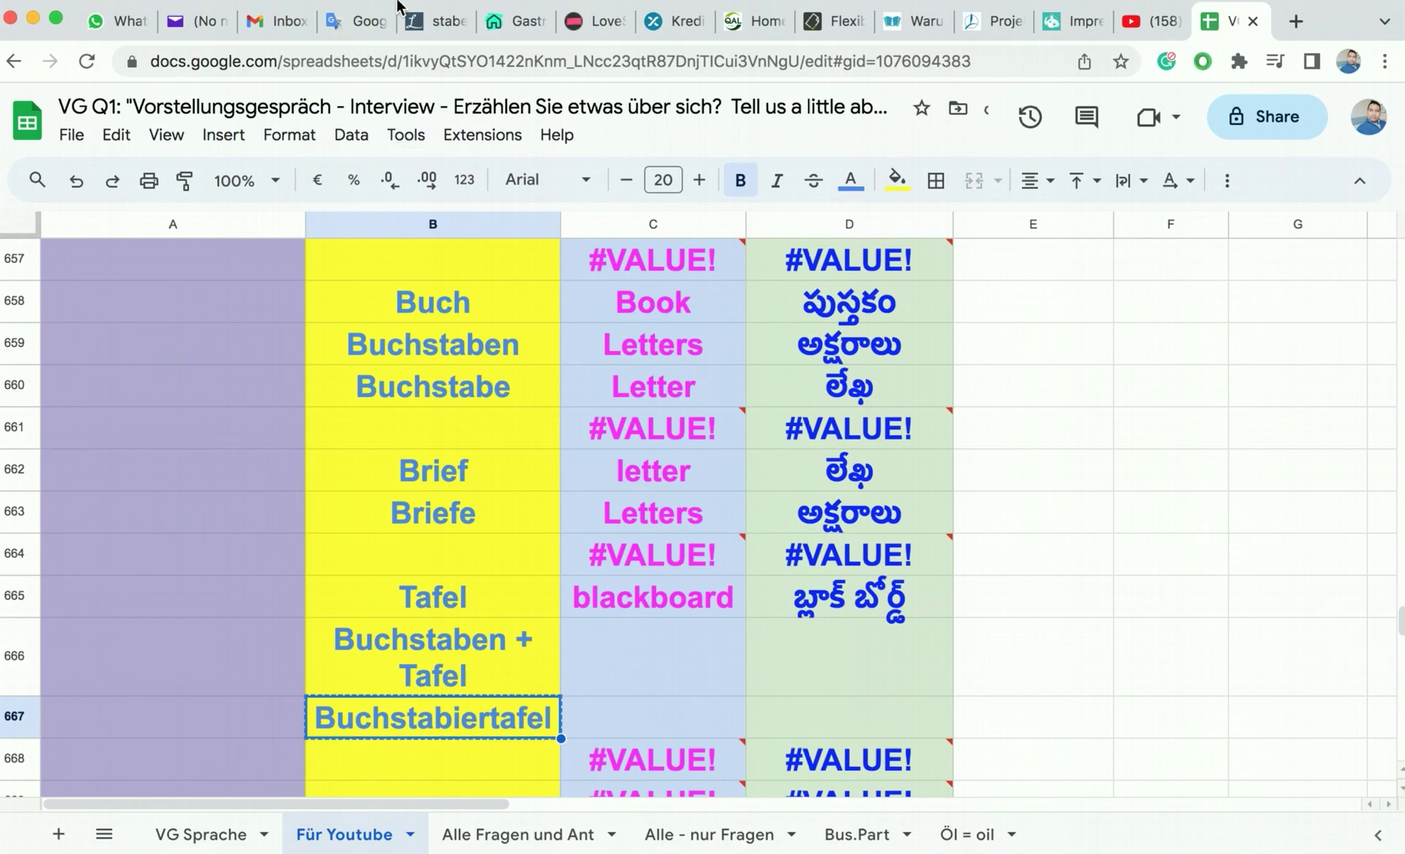
{"action": "left_click", "coordinate": [427, 21]}
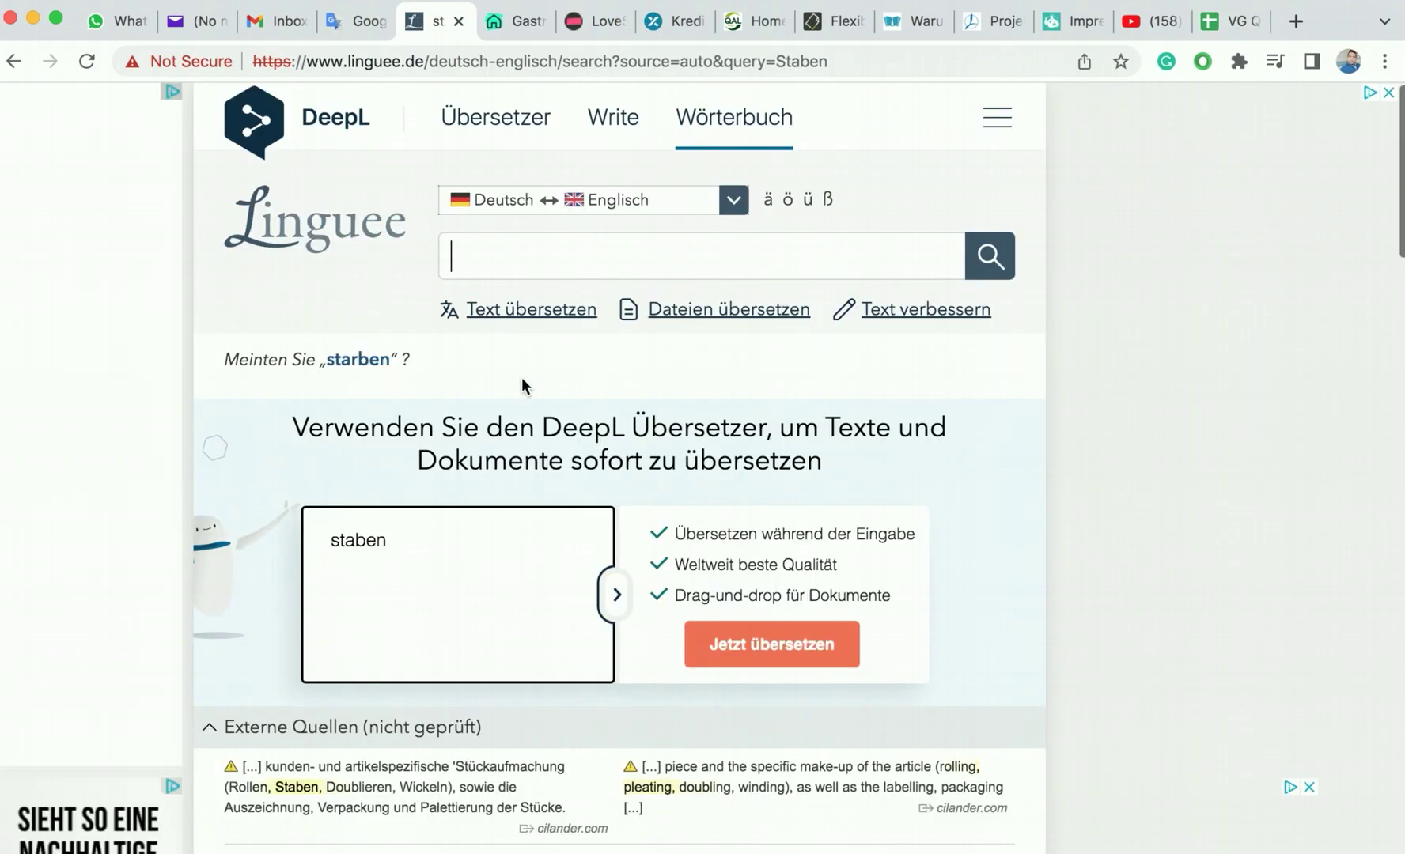
{"action": "left_click", "coordinate": [511, 254]}
{"action": "key", "text": "cmd+v"}
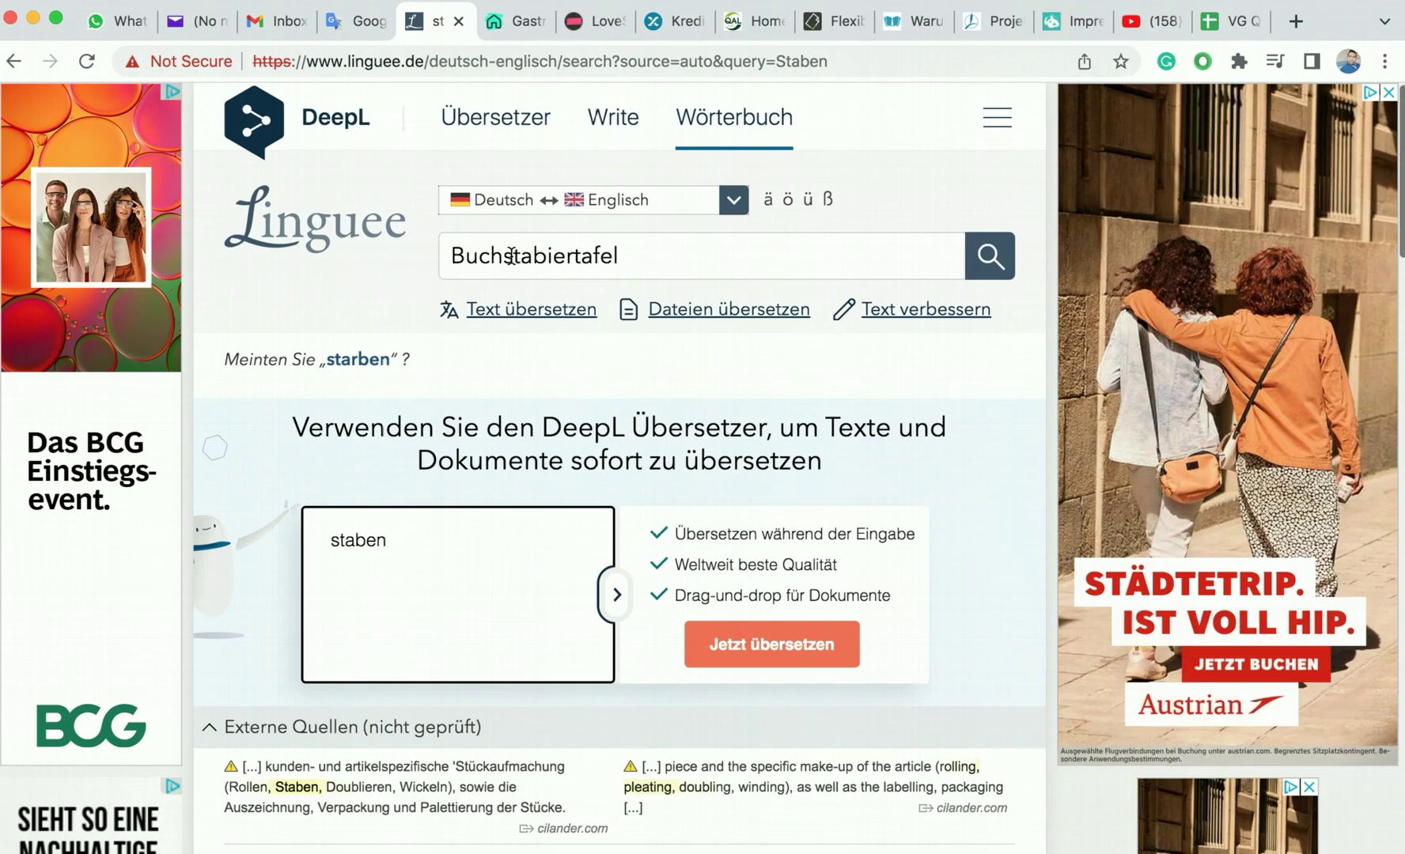
{"action": "key", "text": "Return"}
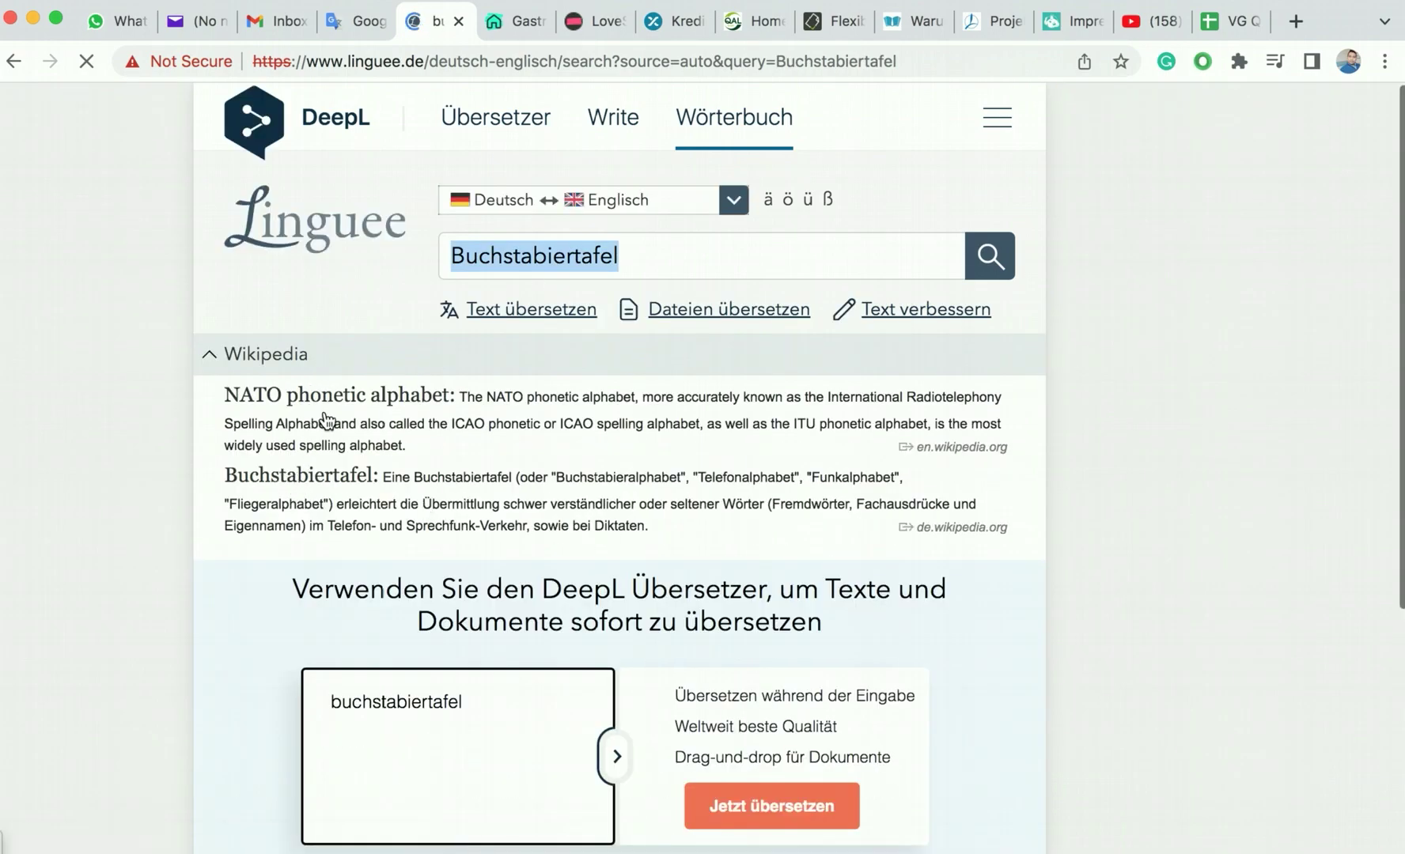
{"action": "double_click", "coordinate": [265, 470]}
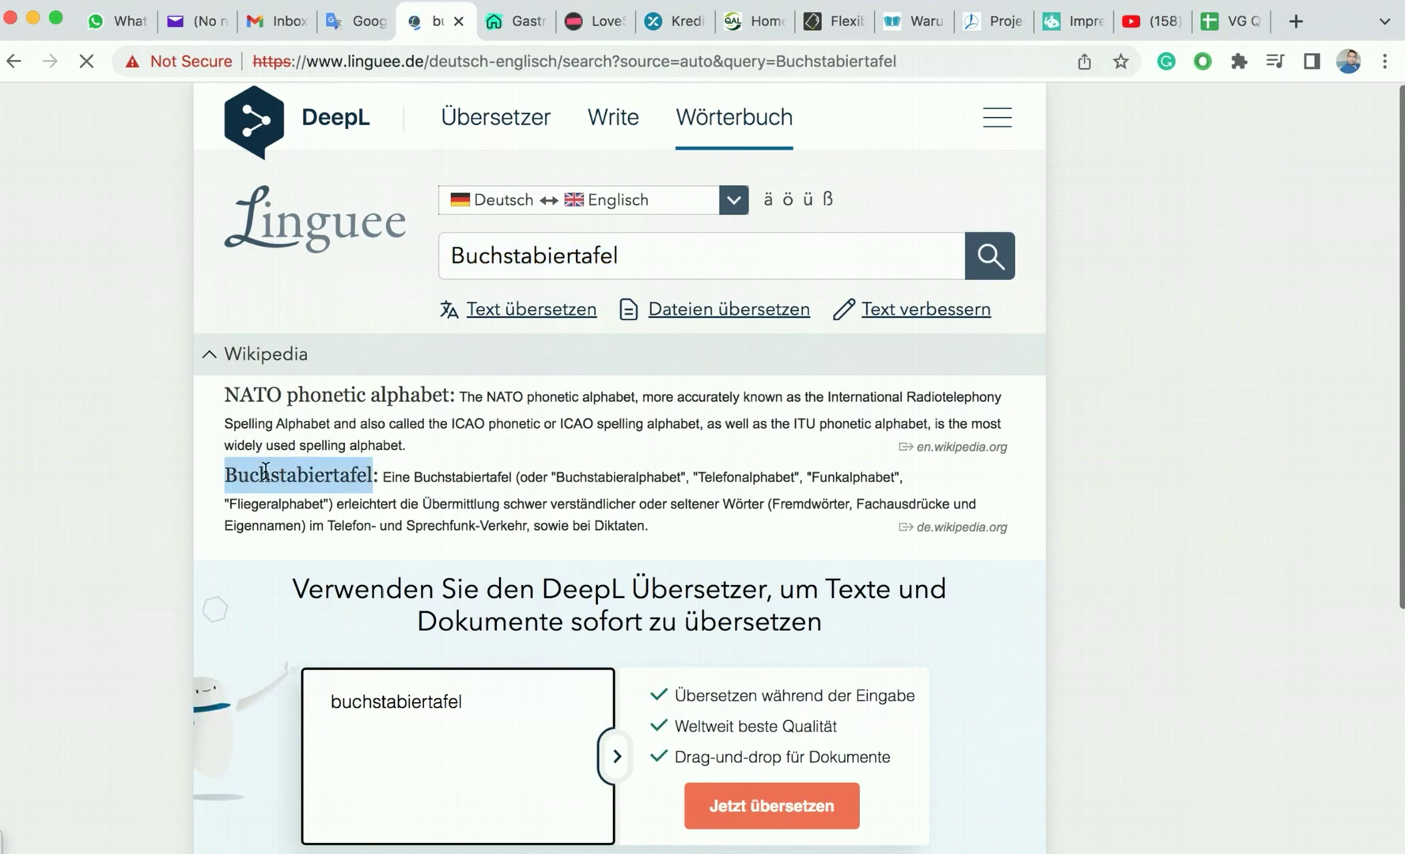
{"action": "left_click", "coordinate": [1222, 21]}
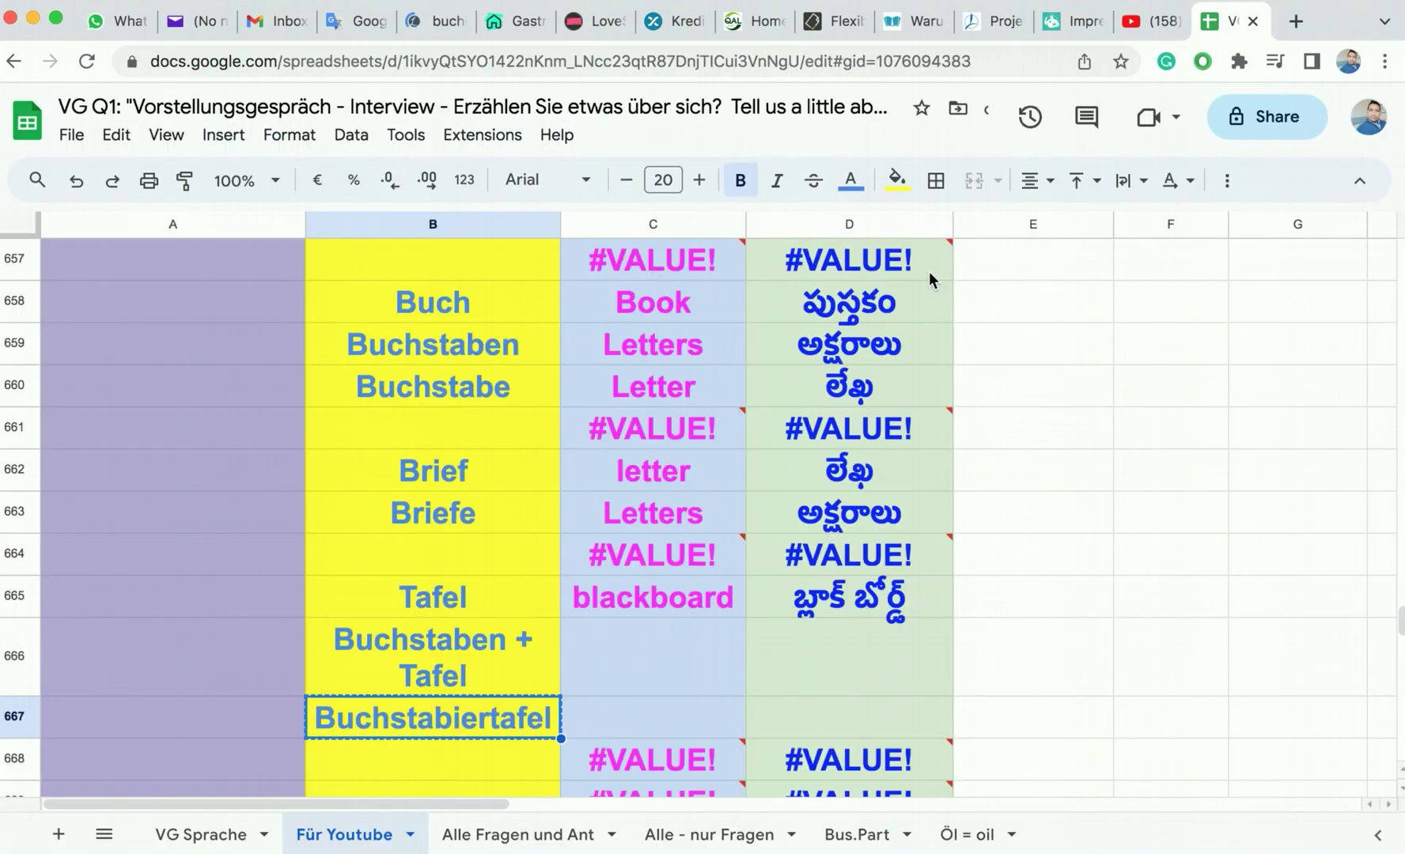
Step: Paste the copied word "Buchstabiertafel" over cell B667 again and into the empty cell B668 below it
{"action": "left_click", "coordinate": [402, 759]}
{"action": "key", "text": "Up"}
{"action": "key", "text": "Up"}
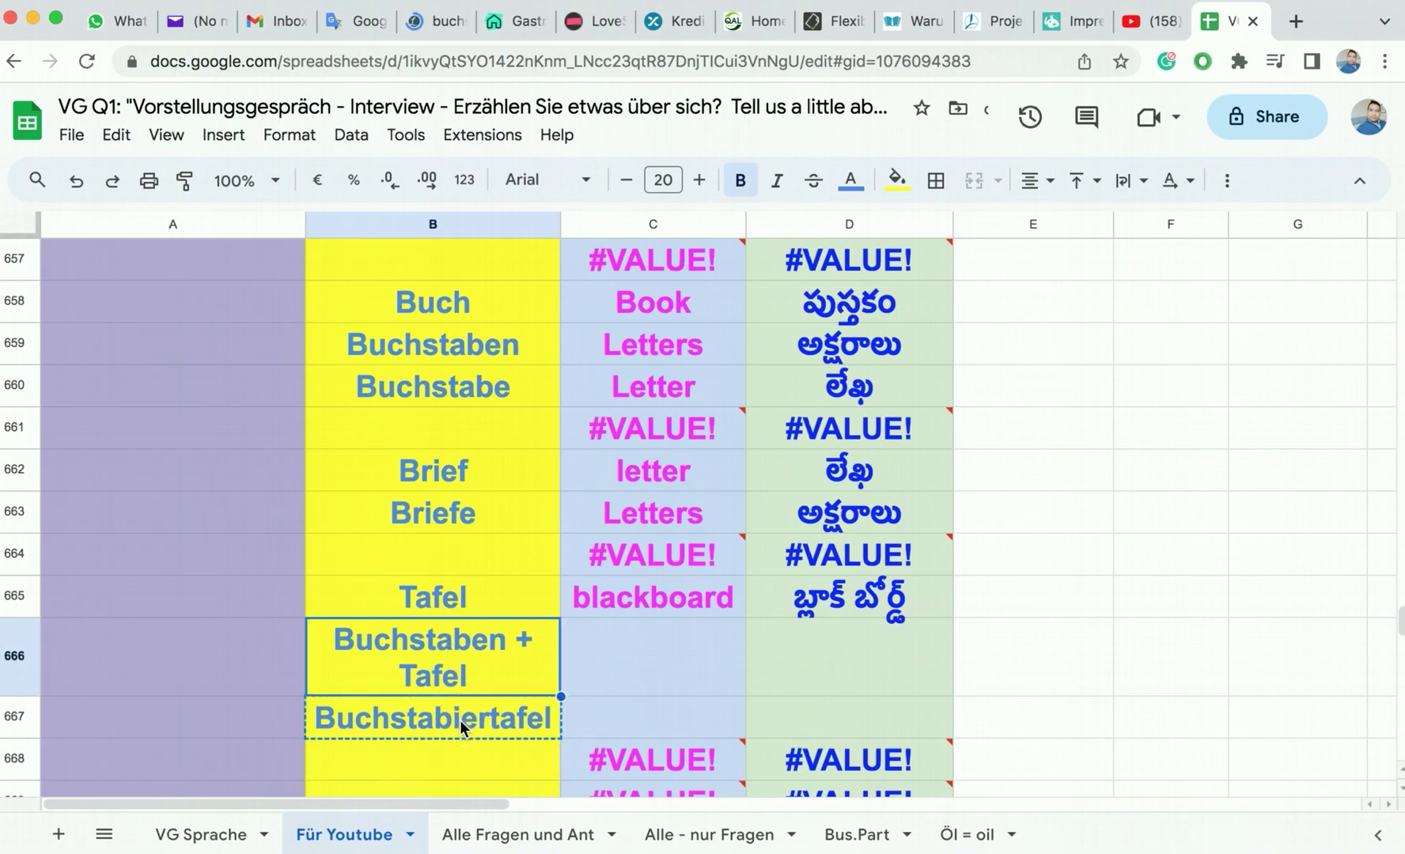
{"action": "key", "text": "Down"}
{"action": "key", "text": "ctrl+v"}
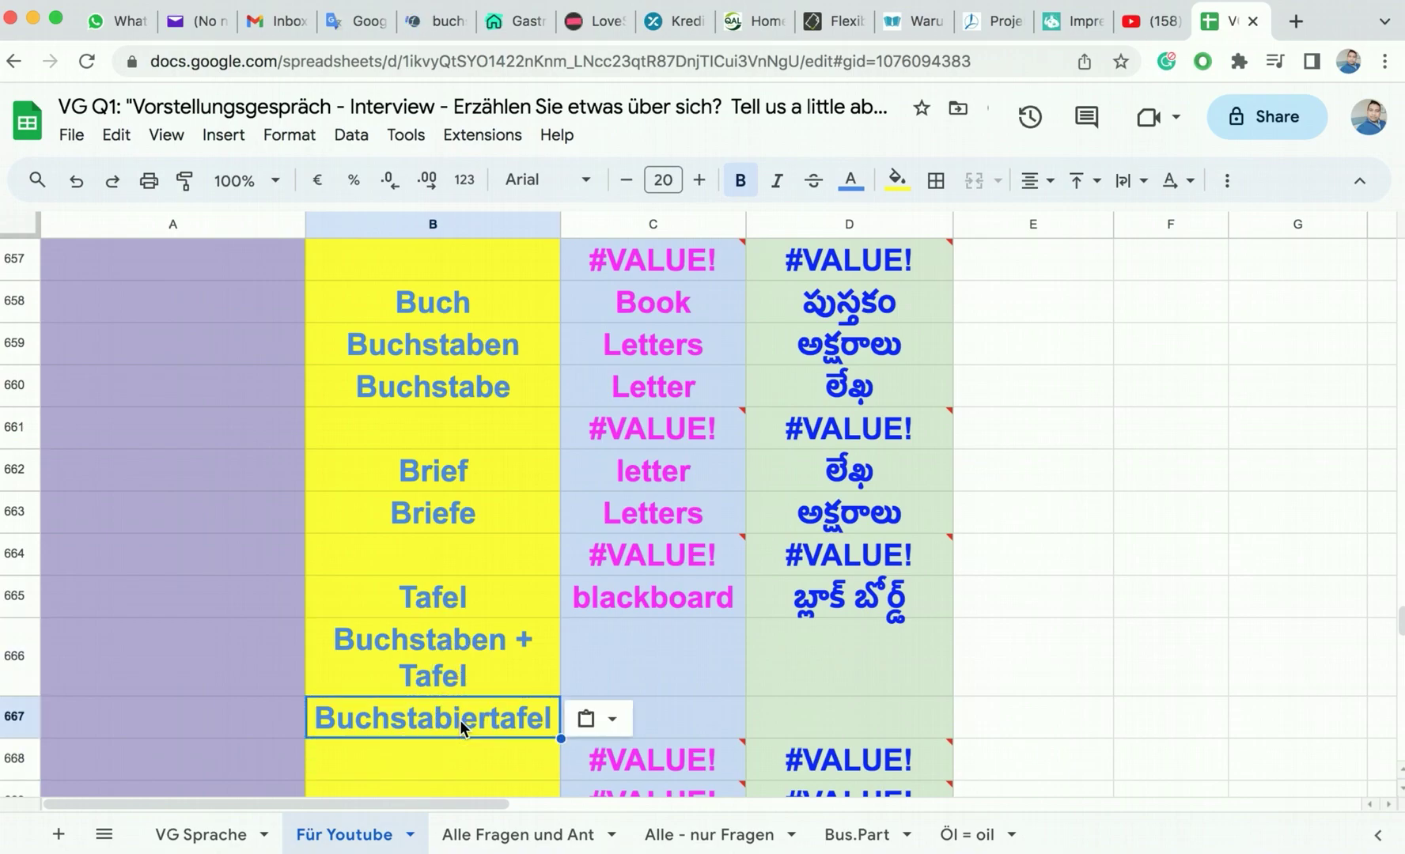
{"action": "double_click", "coordinate": [448, 735]}
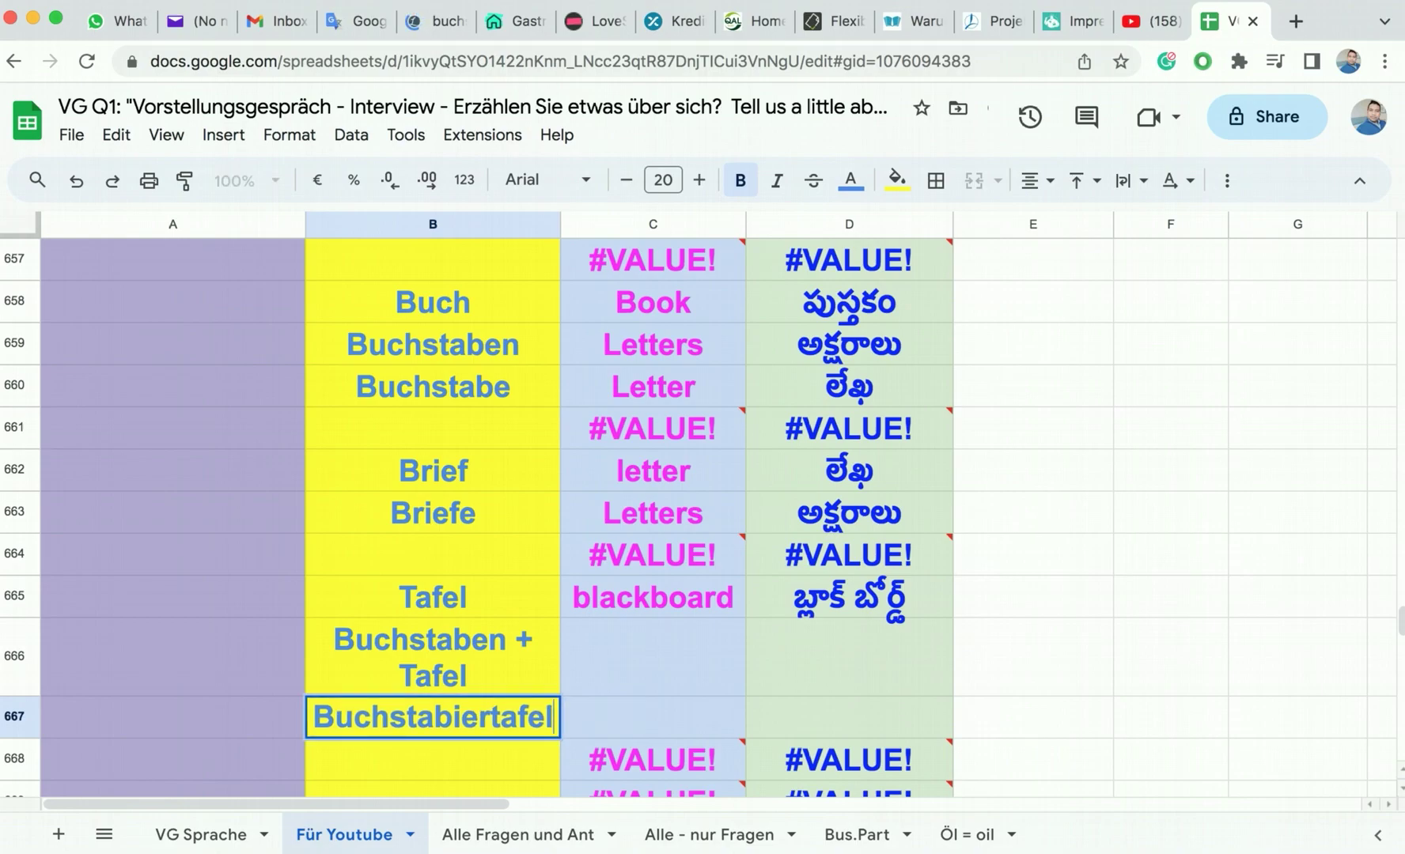
{"action": "left_click", "coordinate": [455, 746]}
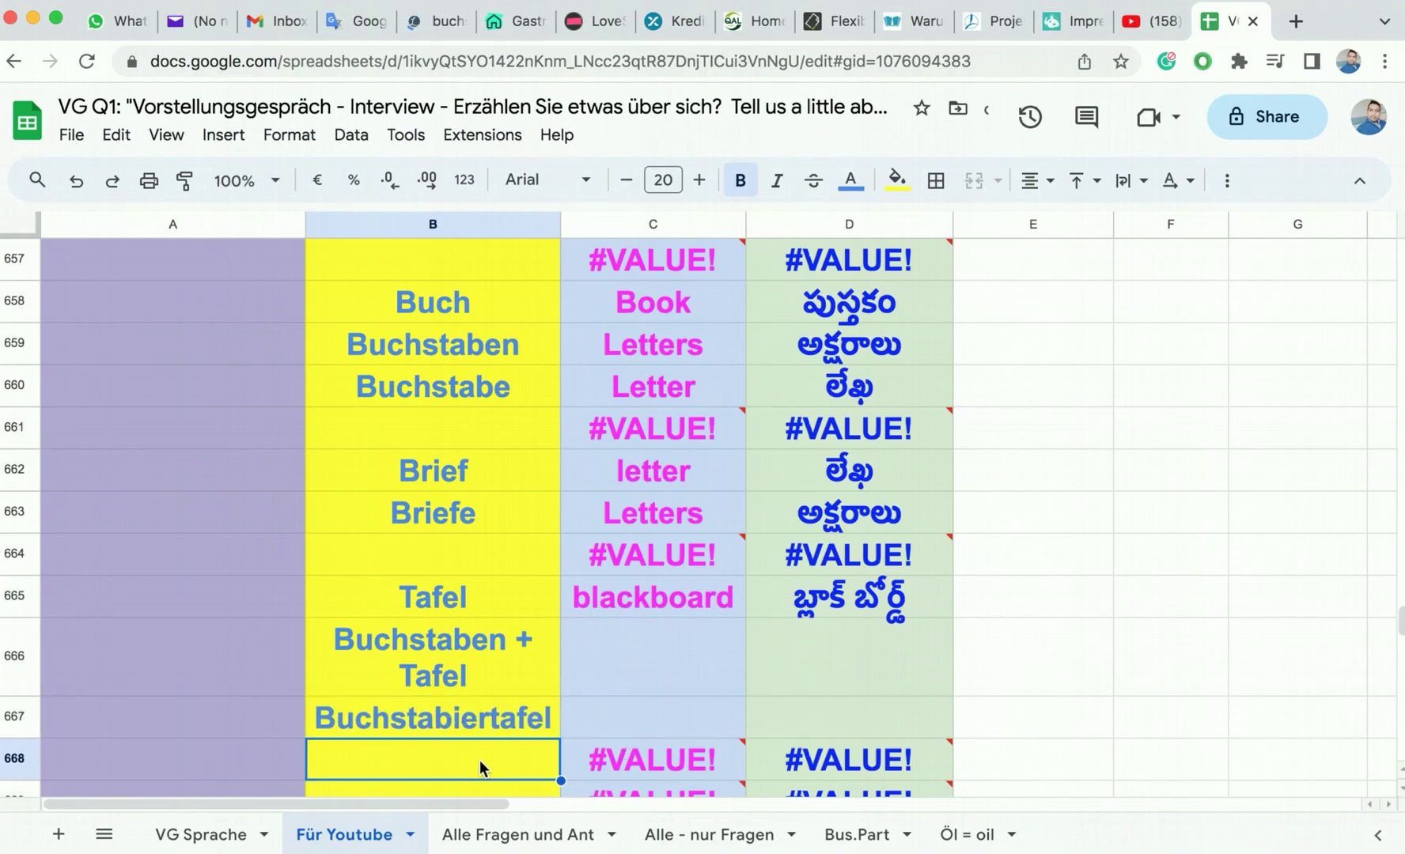
{"action": "key", "text": "ctrl+v"}
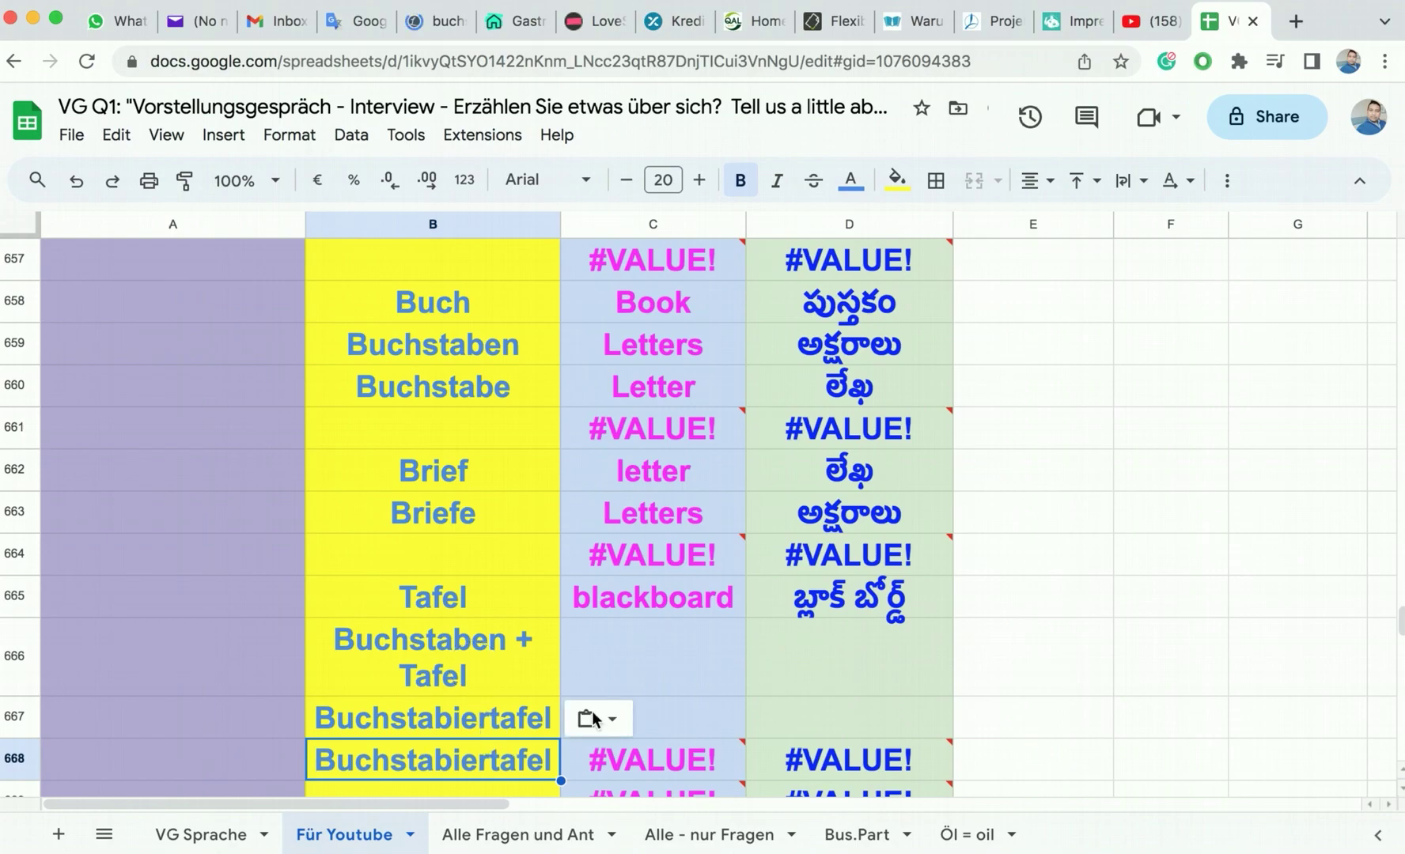
Step: Clear the word and both translation formulas in cells B668:D668
{"action": "left_click", "coordinate": [804, 761]}
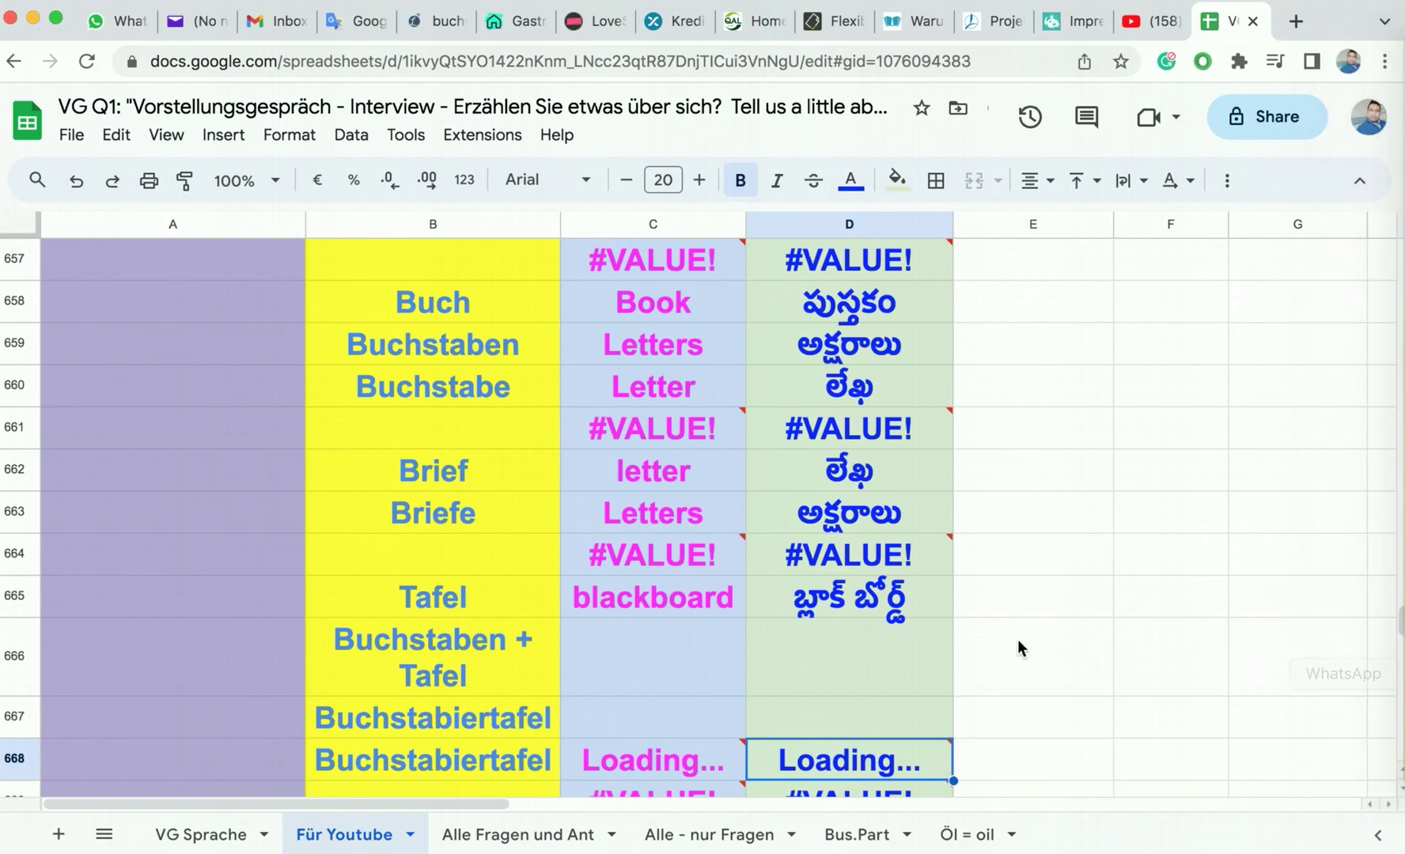
{"action": "scroll", "coordinate": [1014, 639], "scroll_direction": "down", "scroll_amount": 3}
{"action": "scroll", "coordinate": [1014, 639], "scroll_direction": "right", "scroll_amount": 3}
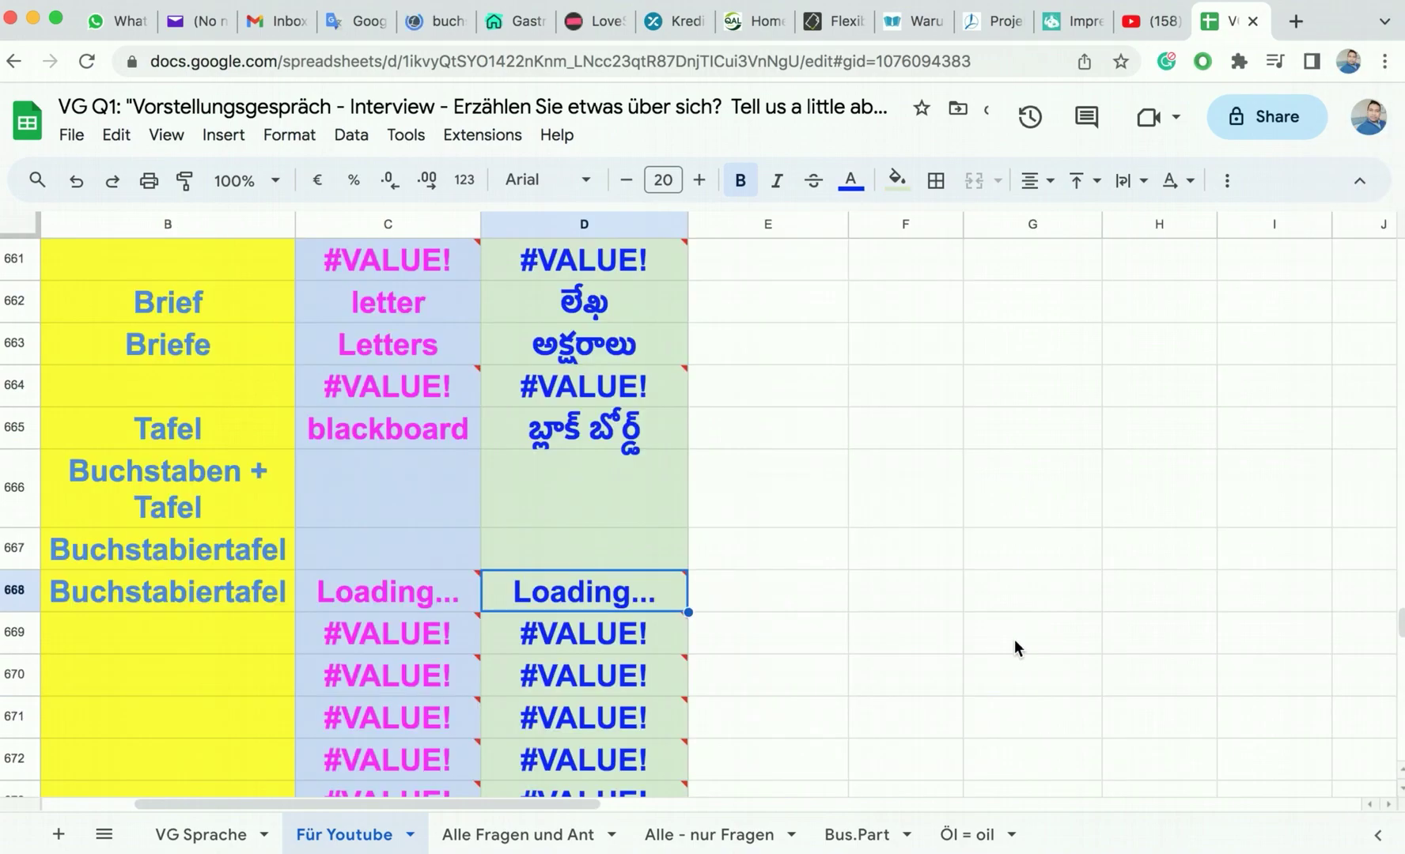
{"action": "left_click", "coordinate": [1014, 639]}
{"action": "scroll", "coordinate": [1014, 640], "scroll_direction": "left", "scroll_amount": 3}
{"action": "scroll", "coordinate": [1014, 639], "scroll_direction": "down", "scroll_amount": 1}
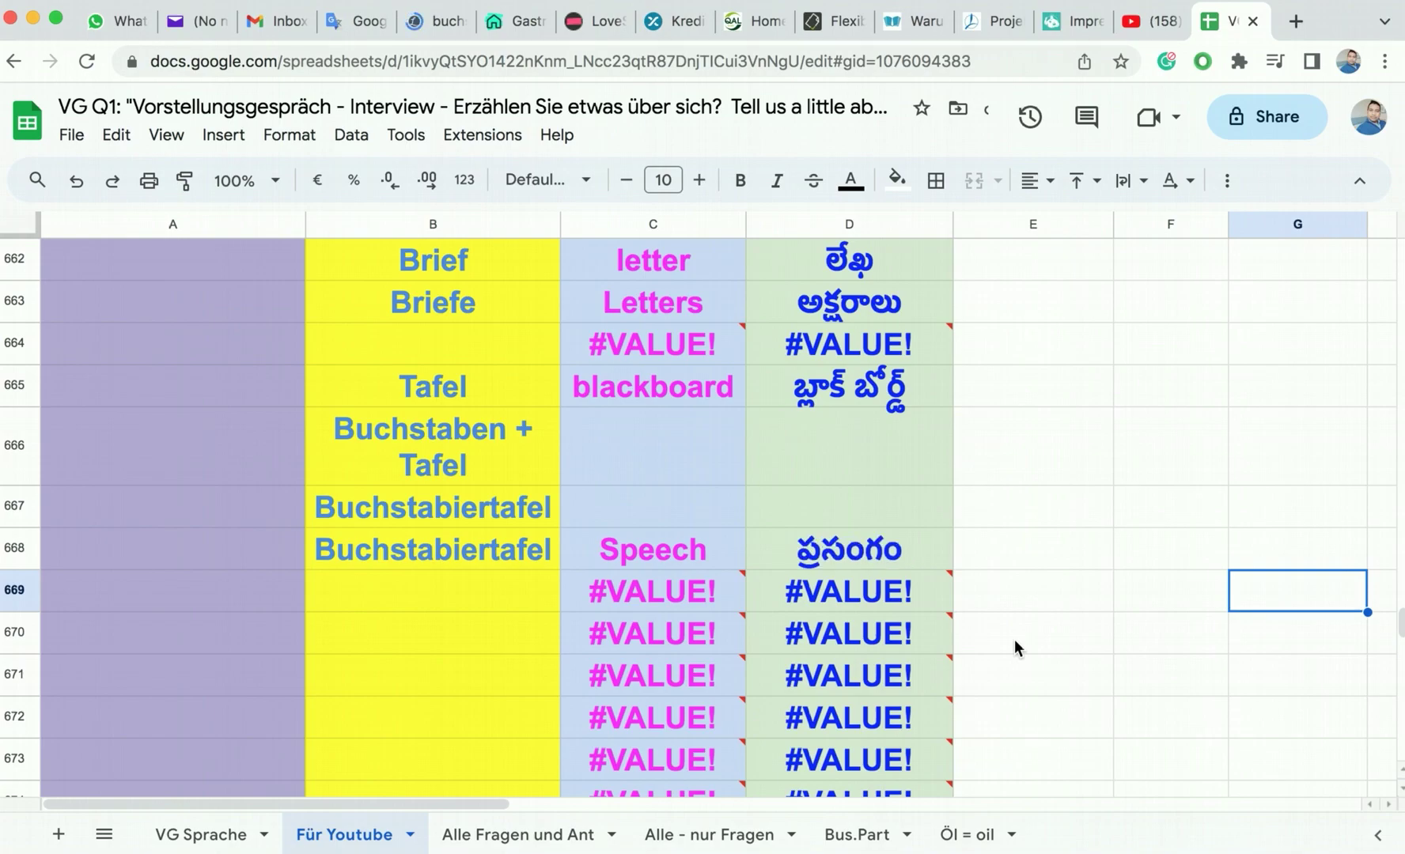
{"action": "left_click_drag", "start_coordinate": [814, 546], "coordinate": [441, 548]}
{"action": "key", "text": "Delete"}
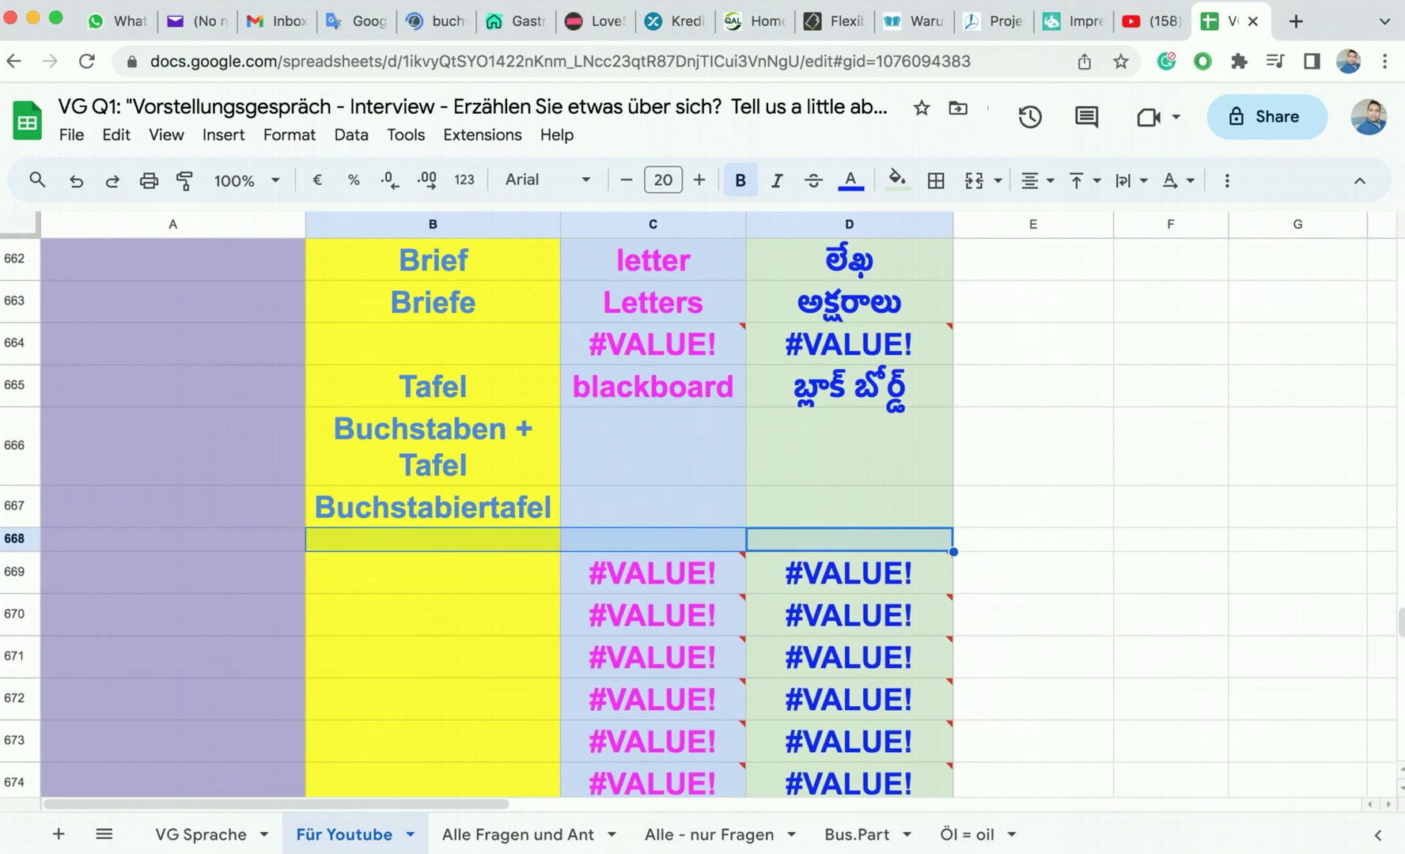
Step: Enter the letters A, B and C one below the other in cells B669 to B671
{"action": "left_click", "coordinate": [348, 577]}
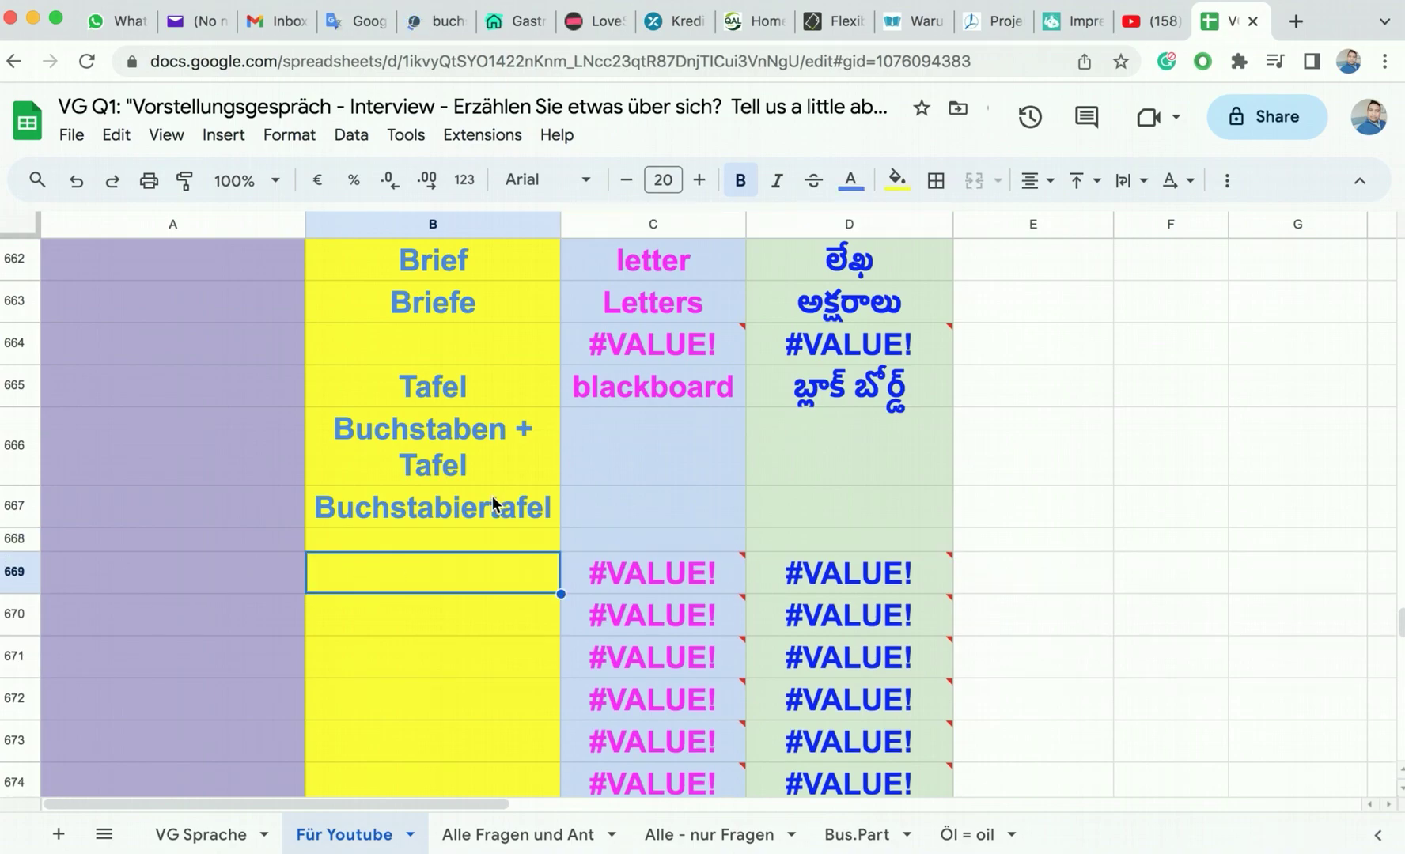
{"action": "left_click", "coordinate": [492, 503]}
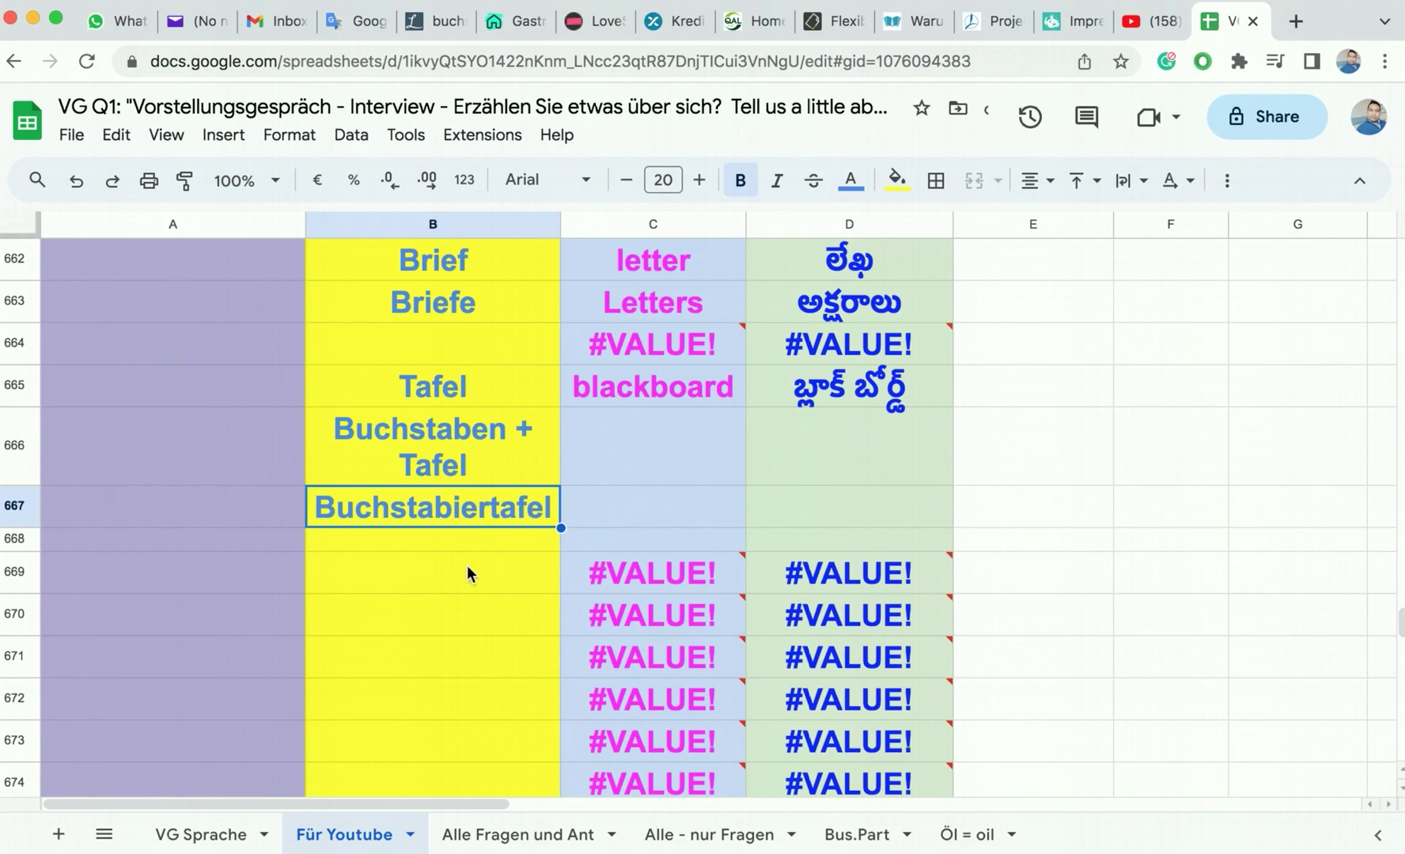
{"action": "left_click", "coordinate": [382, 579]}
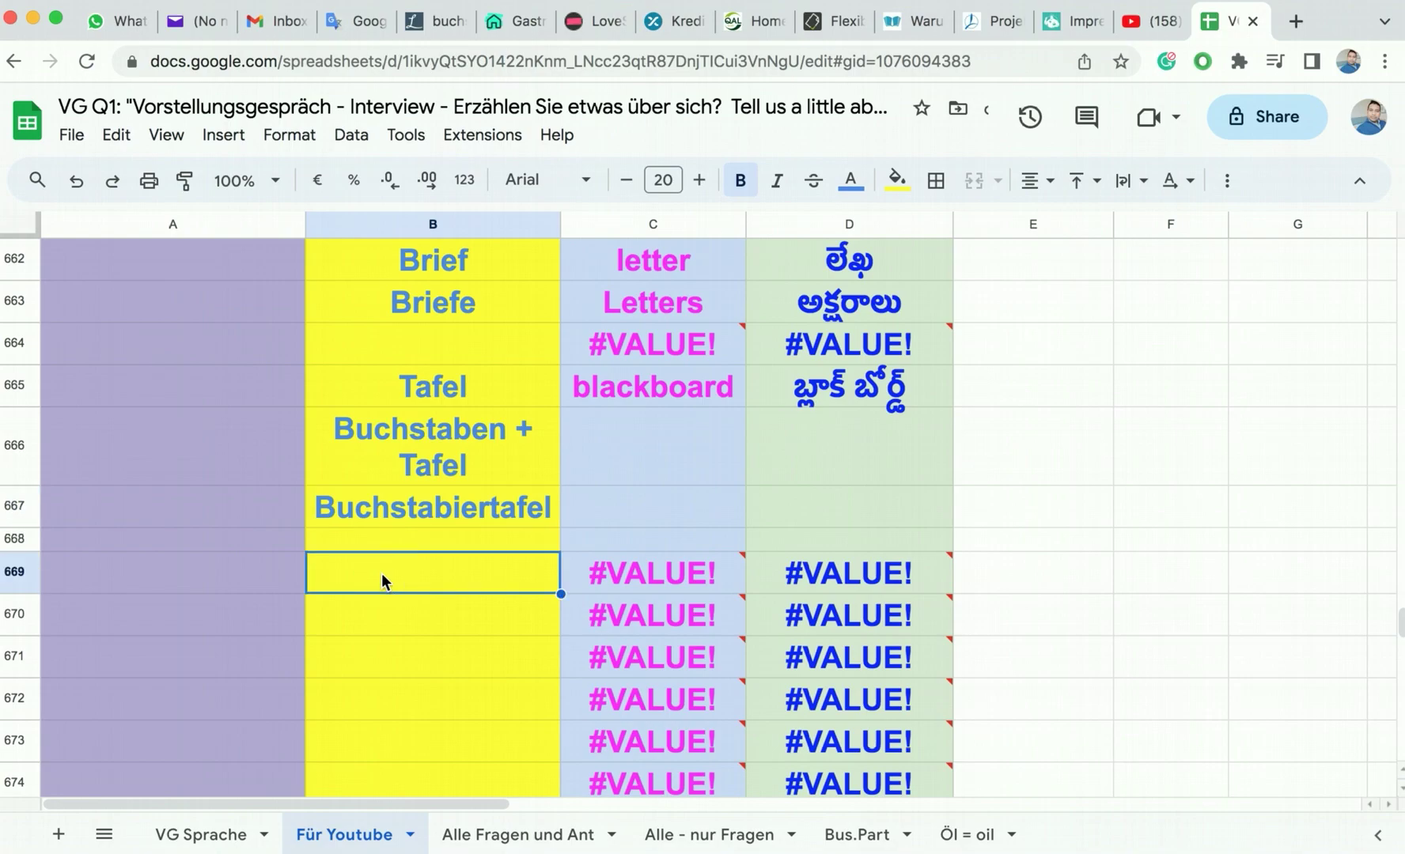
{"action": "type", "text": "A"}
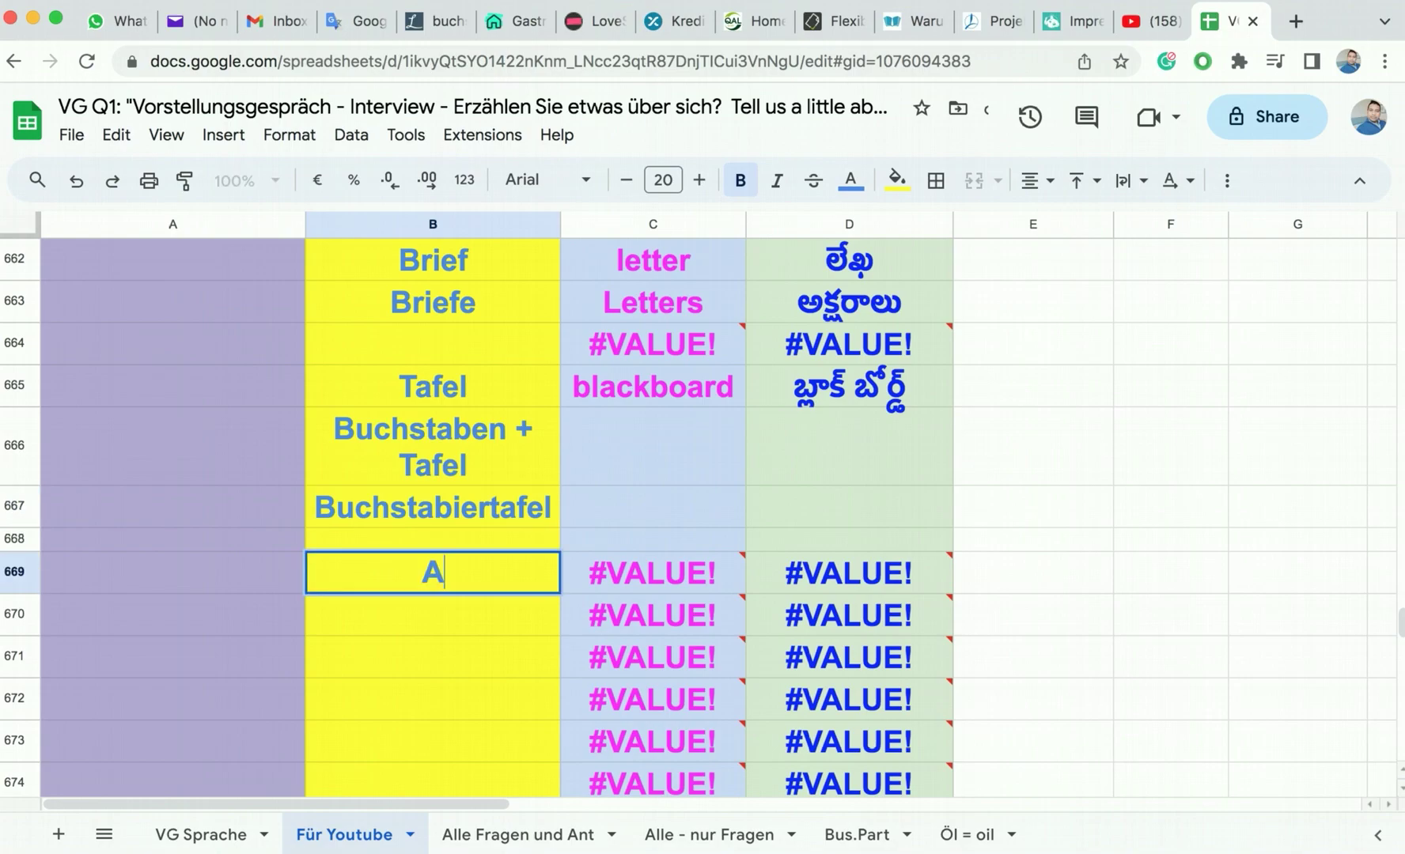
{"action": "key", "text": "Return"}
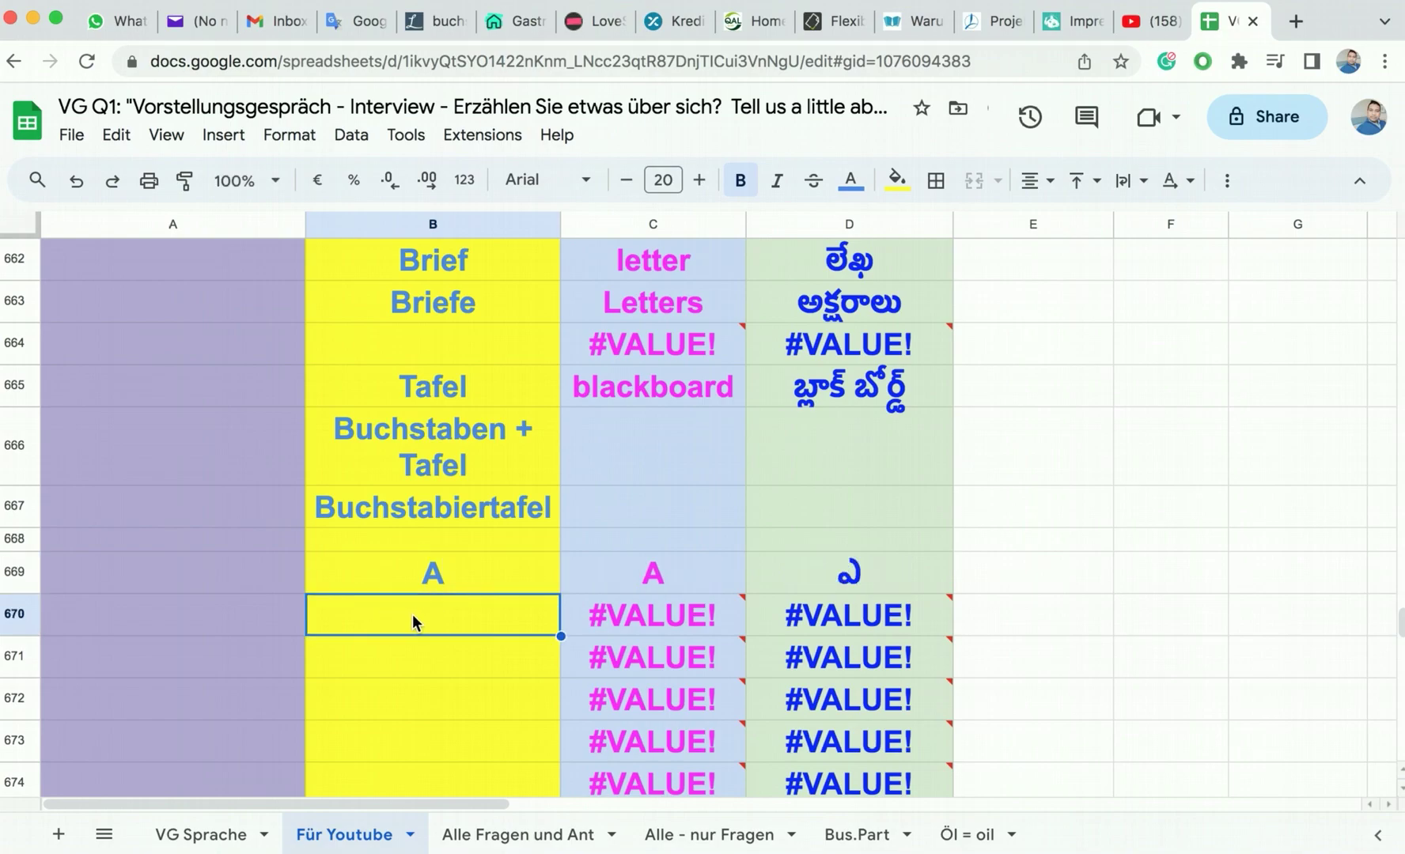
{"action": "type", "text": "B"}
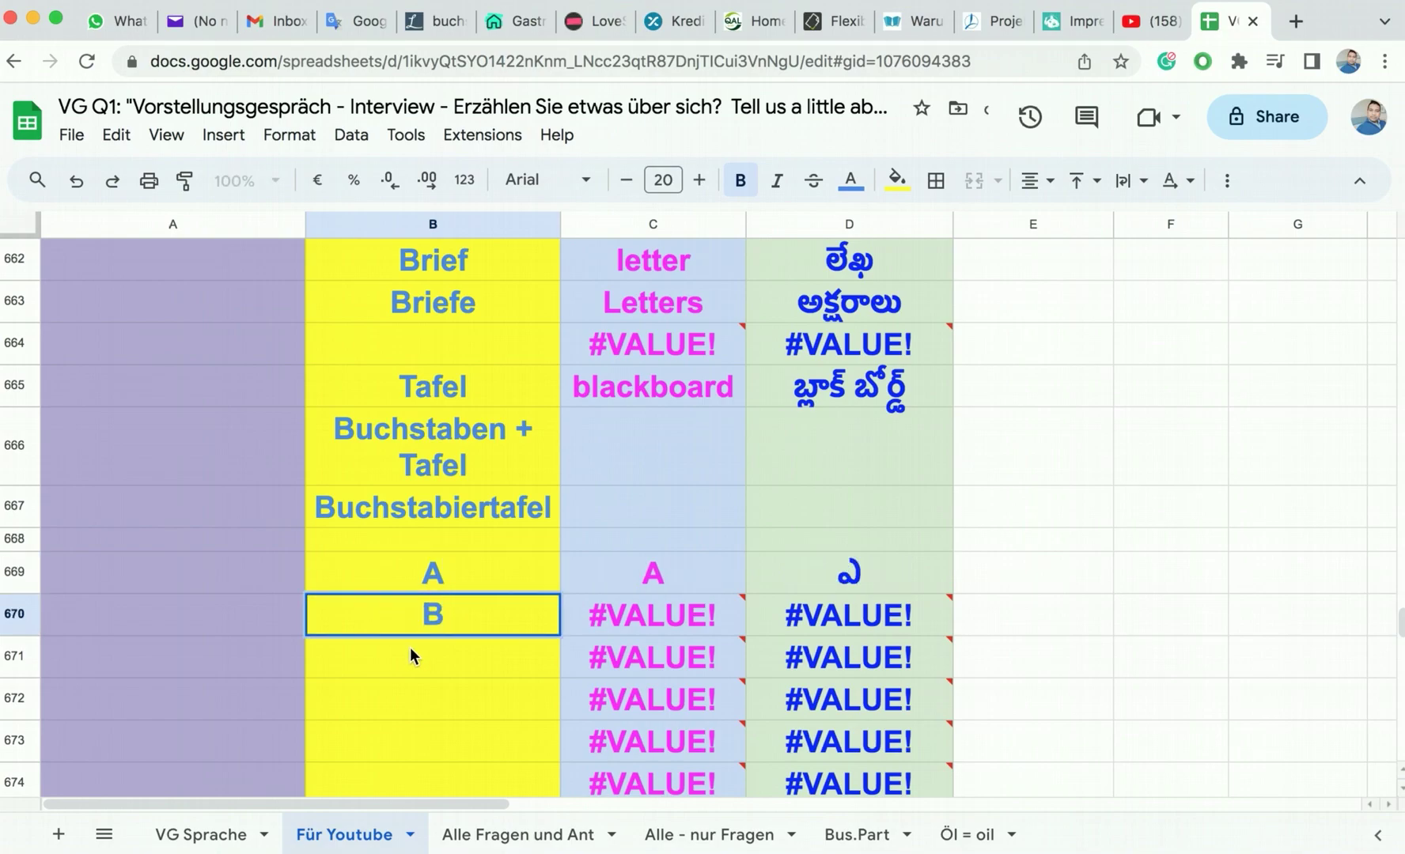
{"action": "key", "text": "Return"}
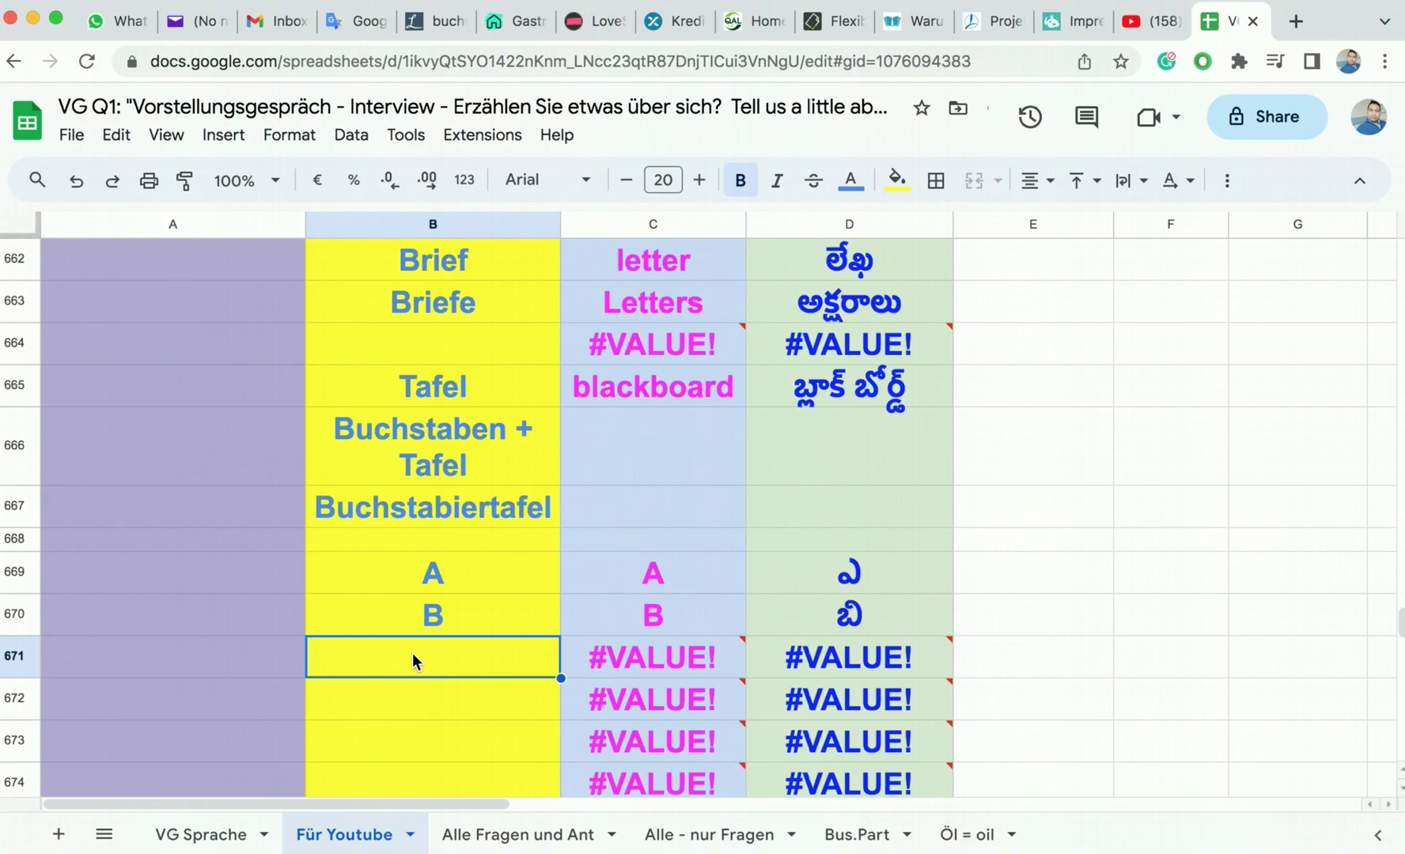
{"action": "type", "text": "C"}
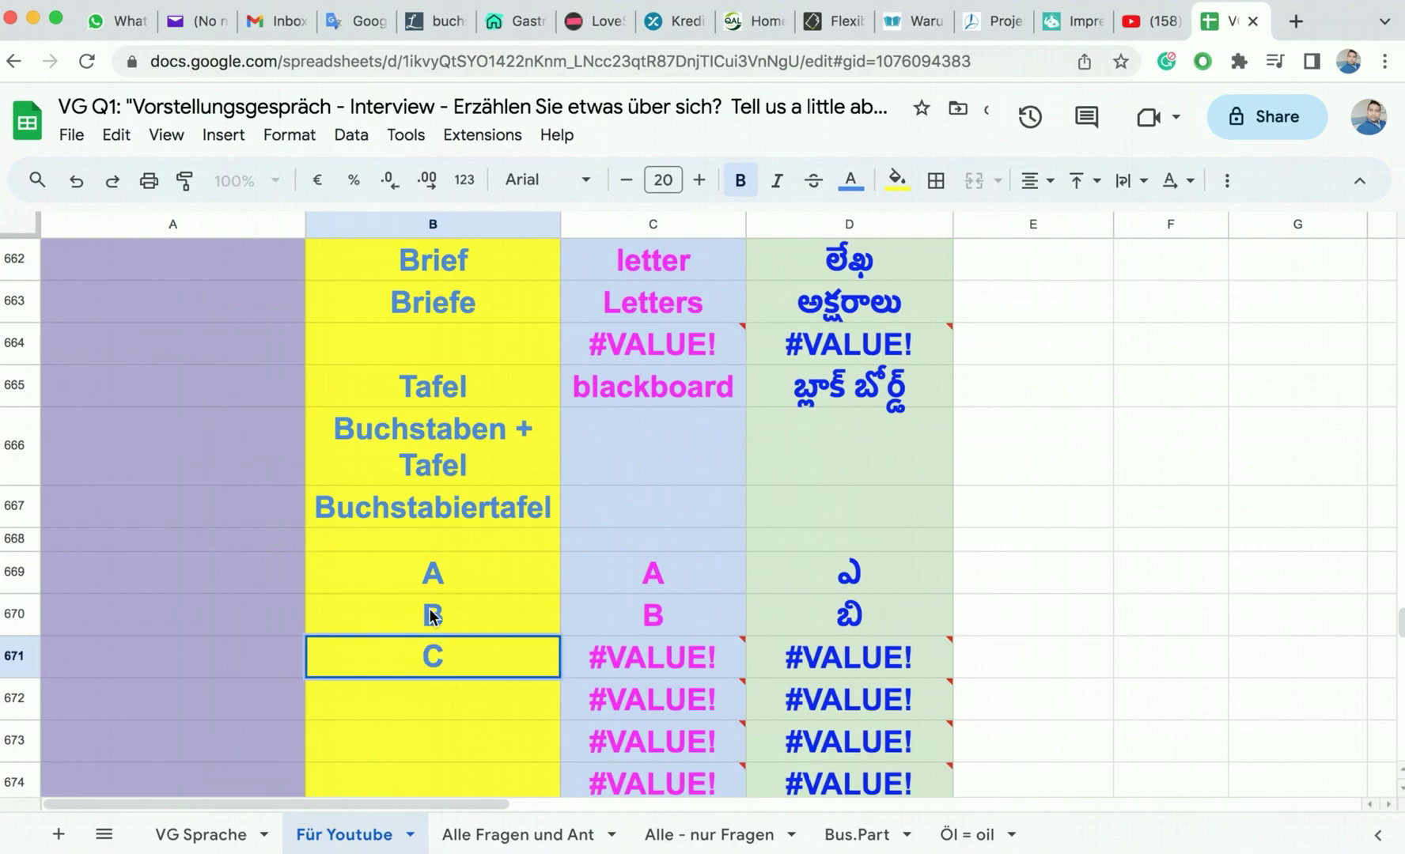
{"action": "left_click", "coordinate": [438, 582]}
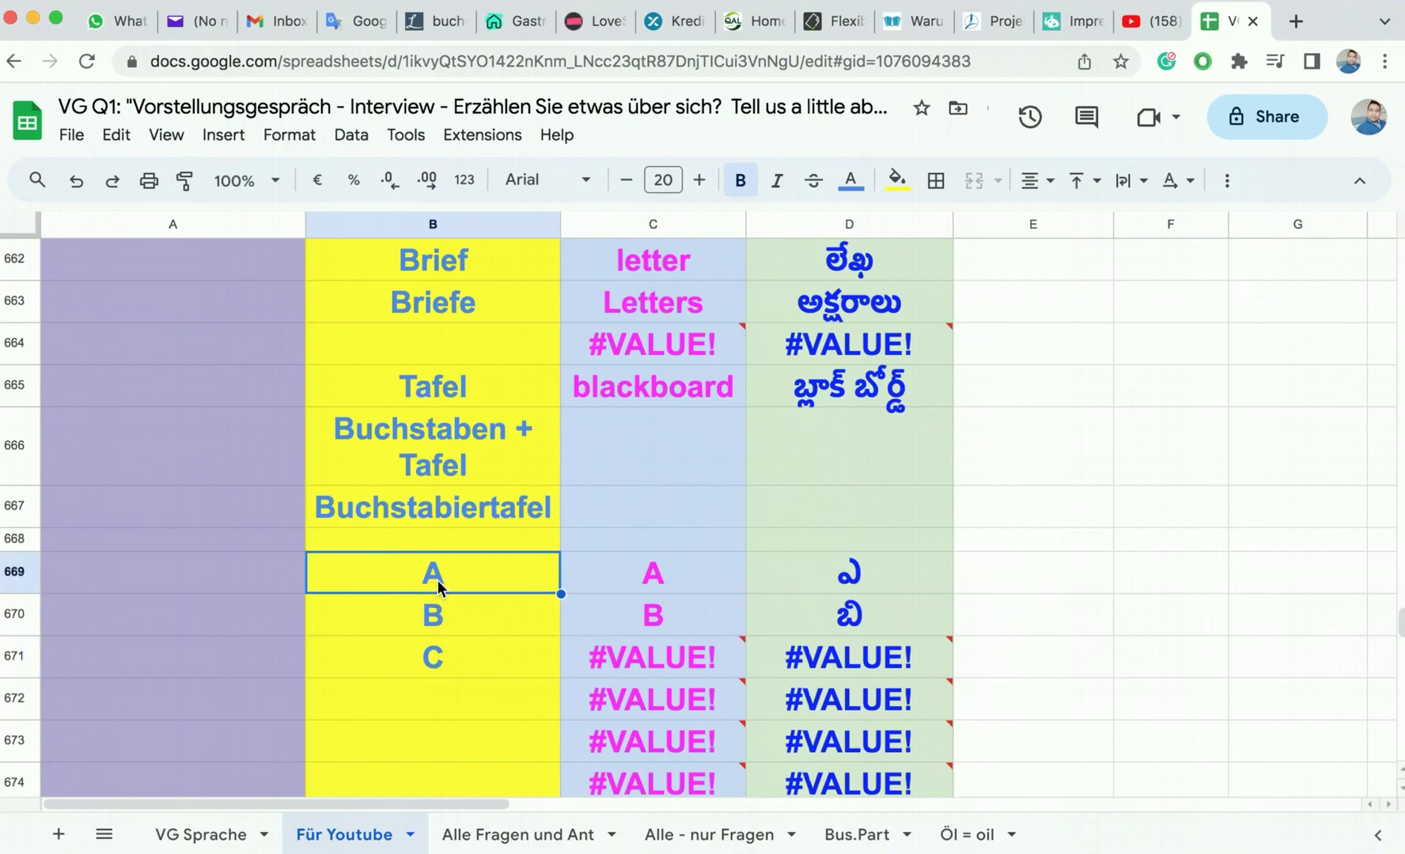
{"action": "left_click", "coordinate": [445, 660]}
{"action": "left_click_drag", "start_coordinate": [445, 660], "coordinate": [430, 590]}
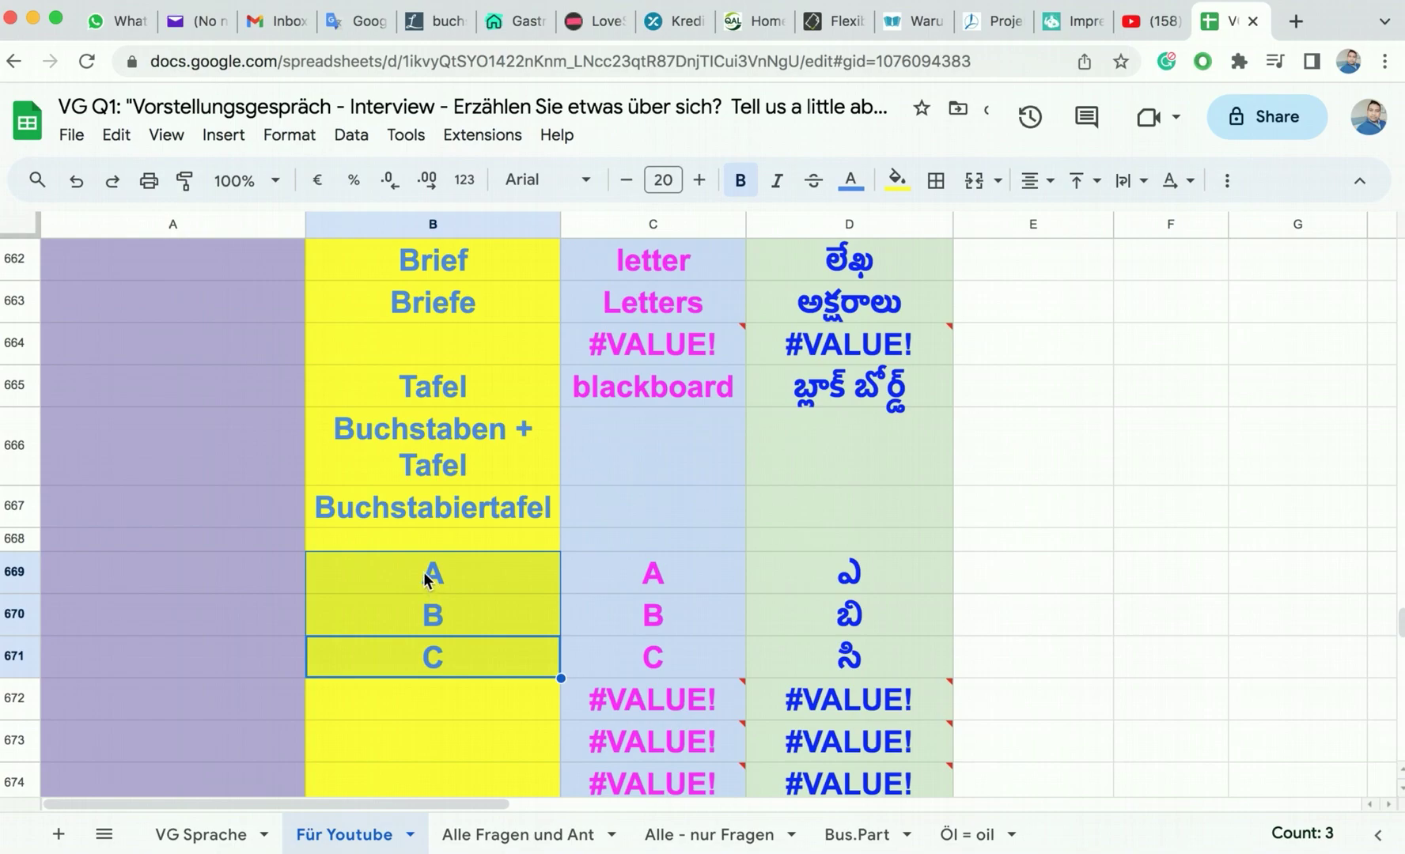
{"action": "left_click", "coordinate": [424, 572]}
Step: Enter the sample first name in capital letters in cell B672, below the letter C
{"action": "left_click", "coordinate": [396, 699]}
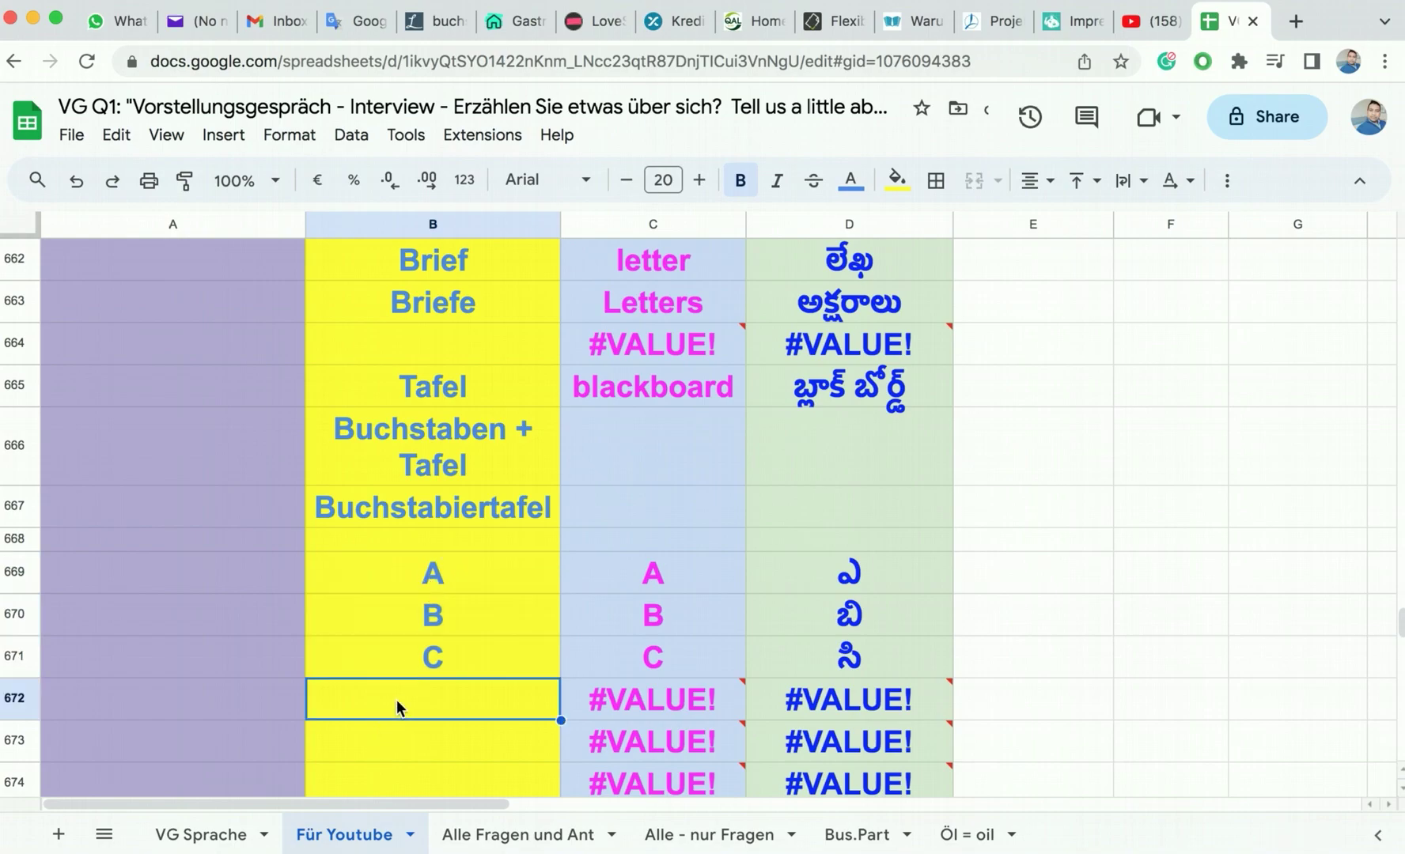
{"action": "type", "text": "RAMU"}
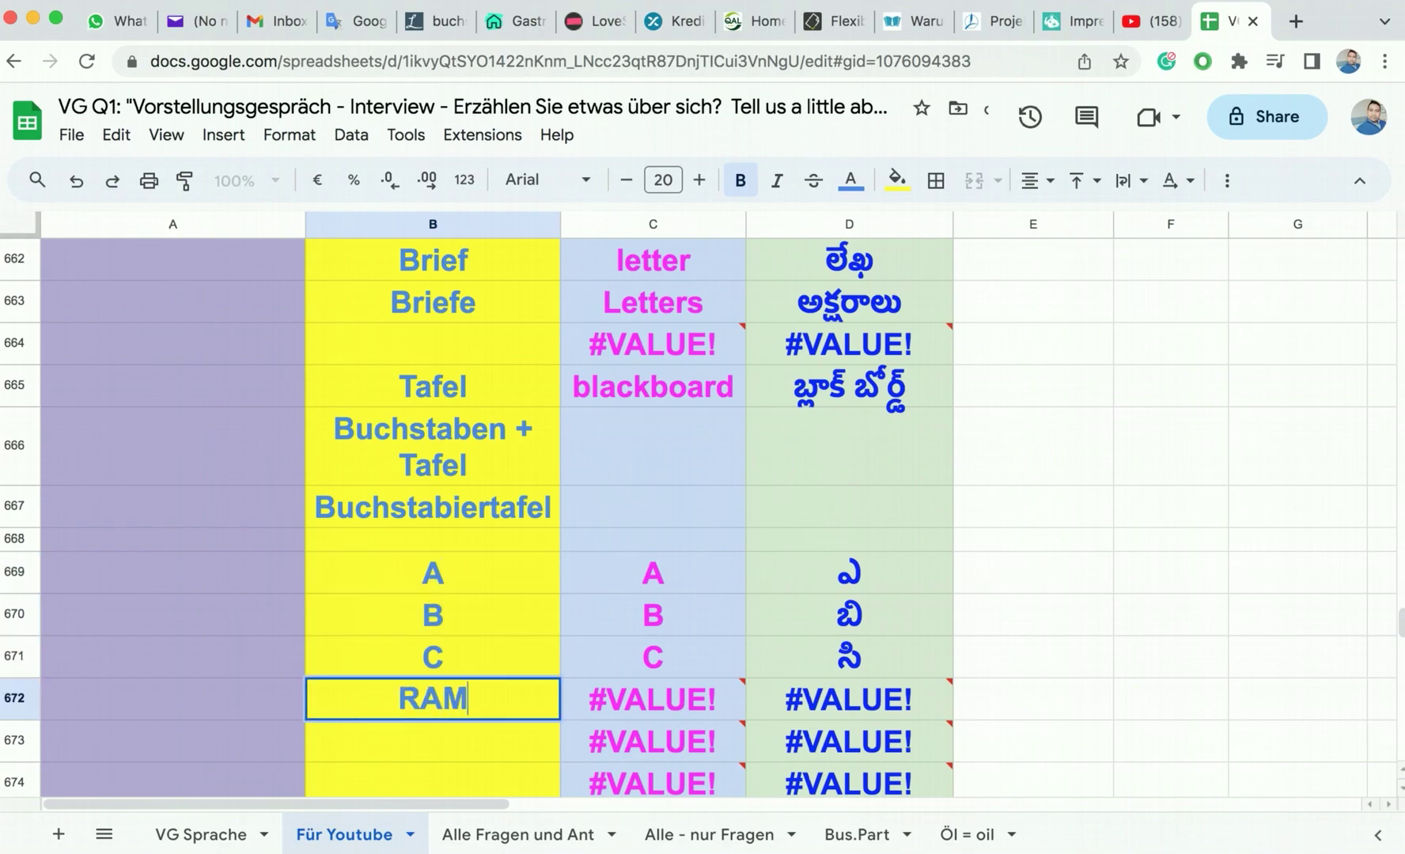
{"action": "left_click", "coordinate": [380, 741]}
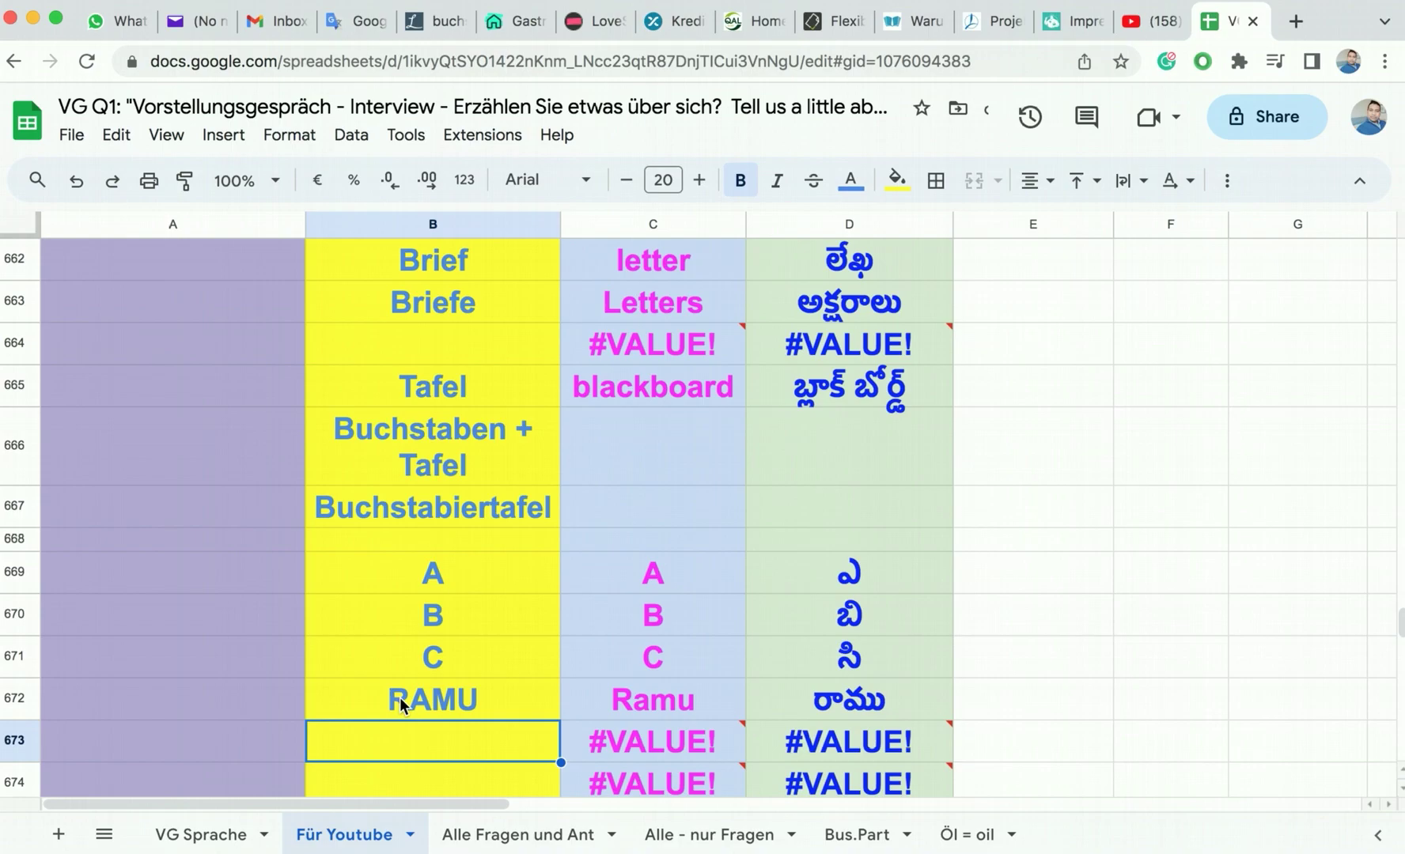
{"action": "left_click", "coordinate": [430, 698]}
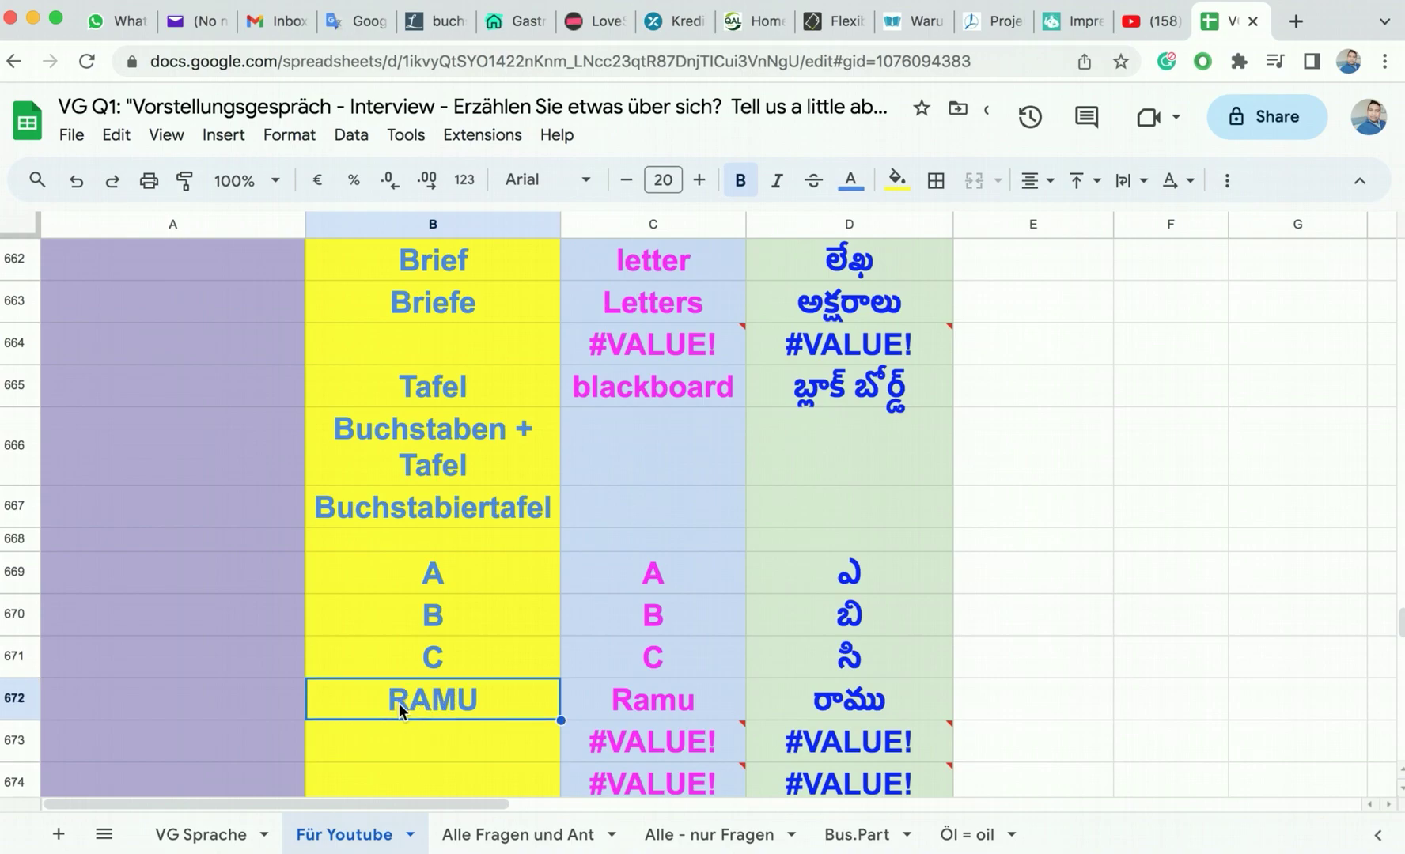
{"action": "left_click", "coordinate": [402, 736]}
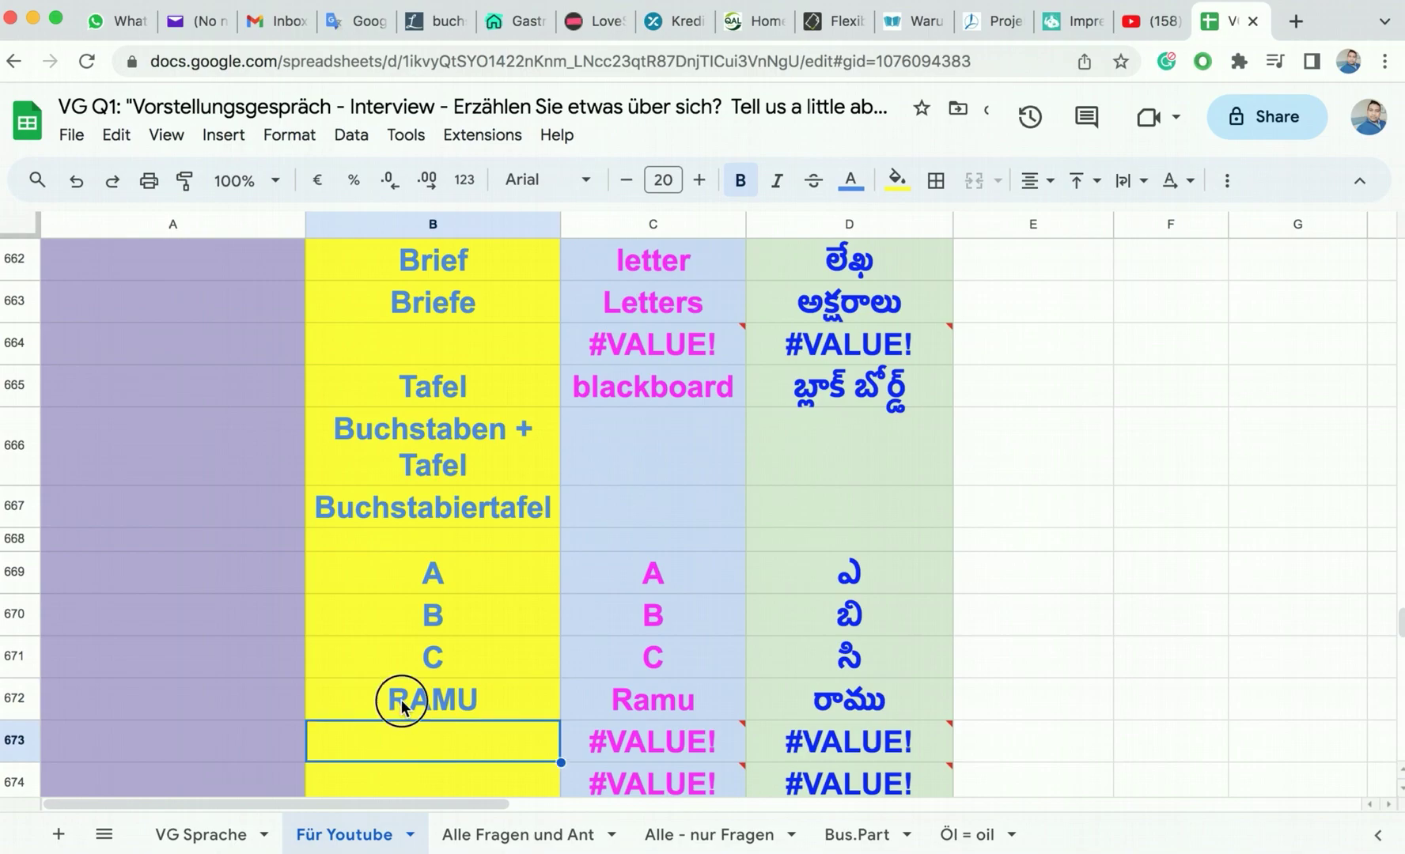
{"action": "left_click", "coordinate": [400, 700]}
{"action": "left_click", "coordinate": [424, 699]}
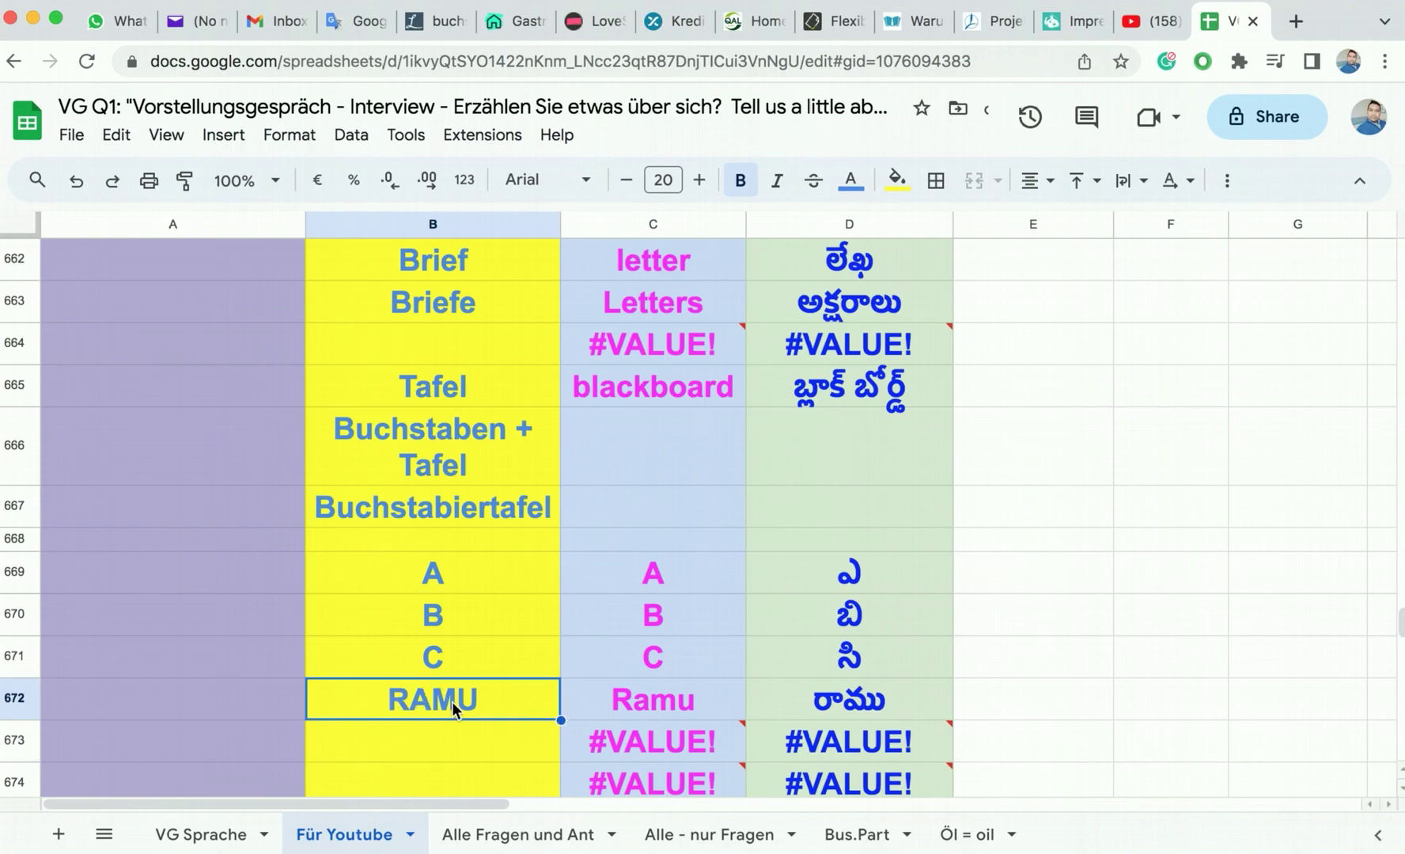
Step: Enter "A Z" in capital letters in cell B673, below the sample name
{"action": "left_click", "coordinate": [450, 732]}
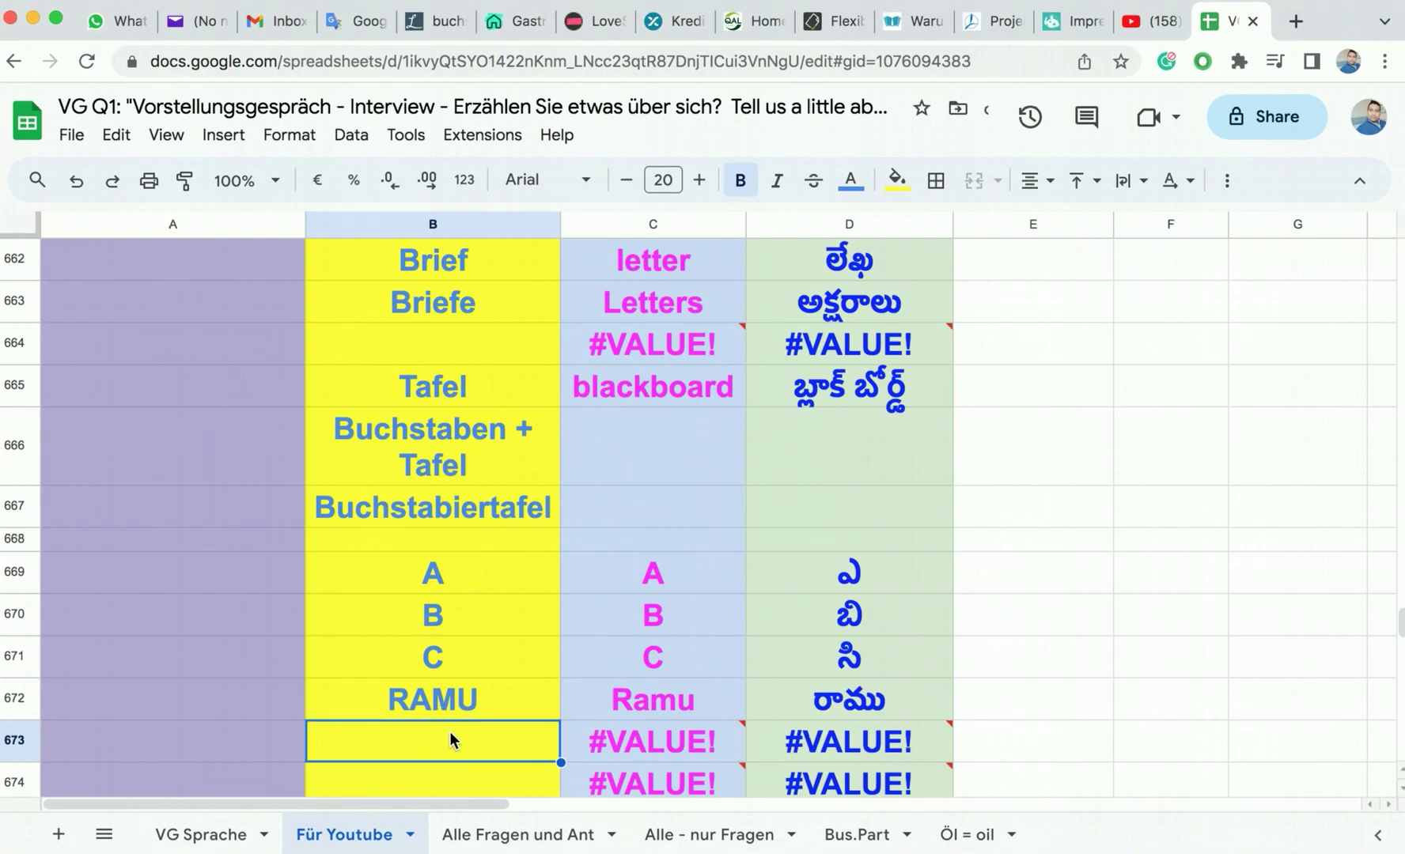
{"action": "type", "text": "a Z"}
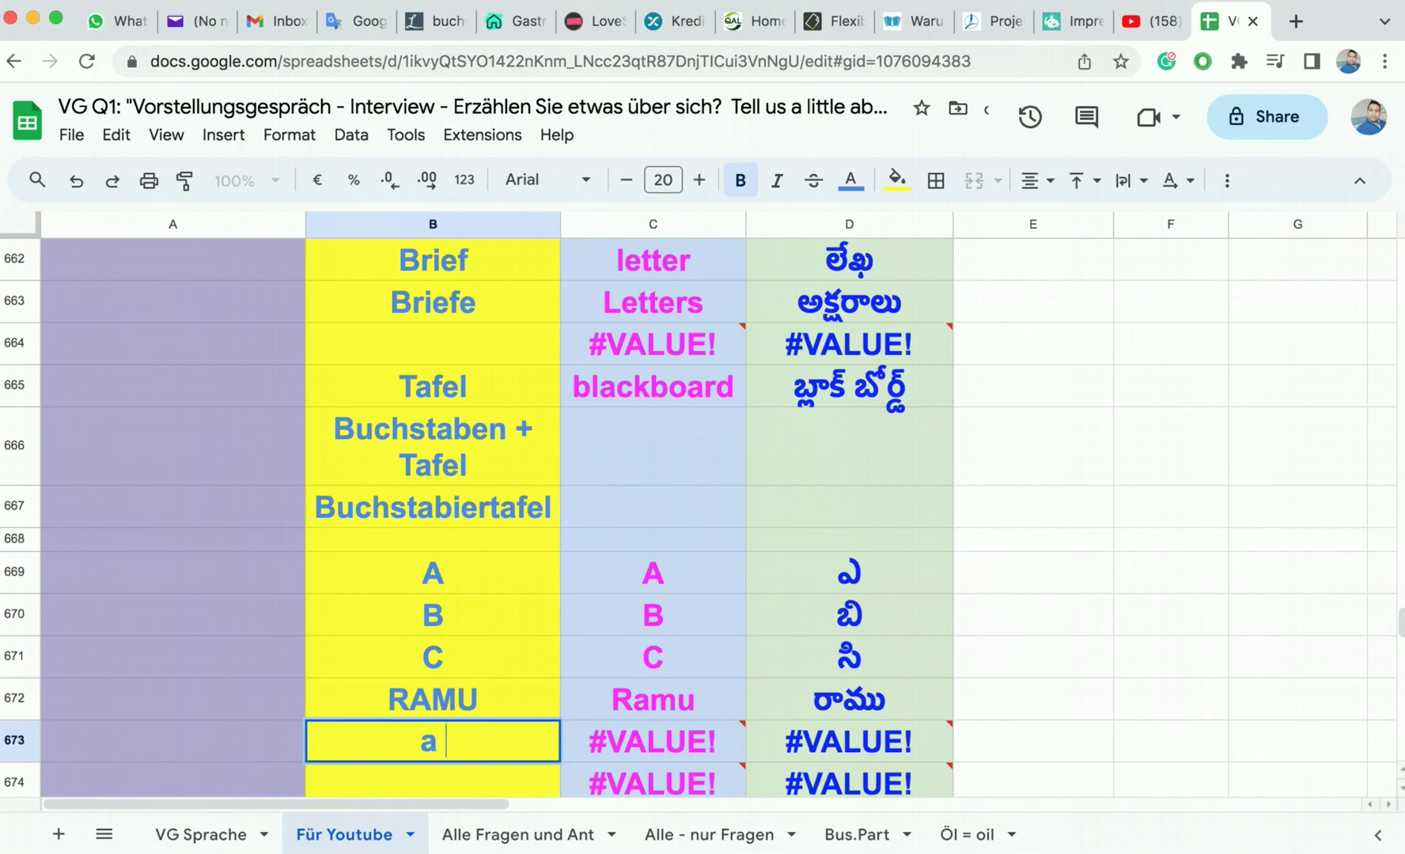
{"action": "double_click", "coordinate": [423, 740]}
{"action": "key", "text": "BackSpace"}
{"action": "type", "text": "A"}
{"action": "left_click", "coordinate": [433, 503]}
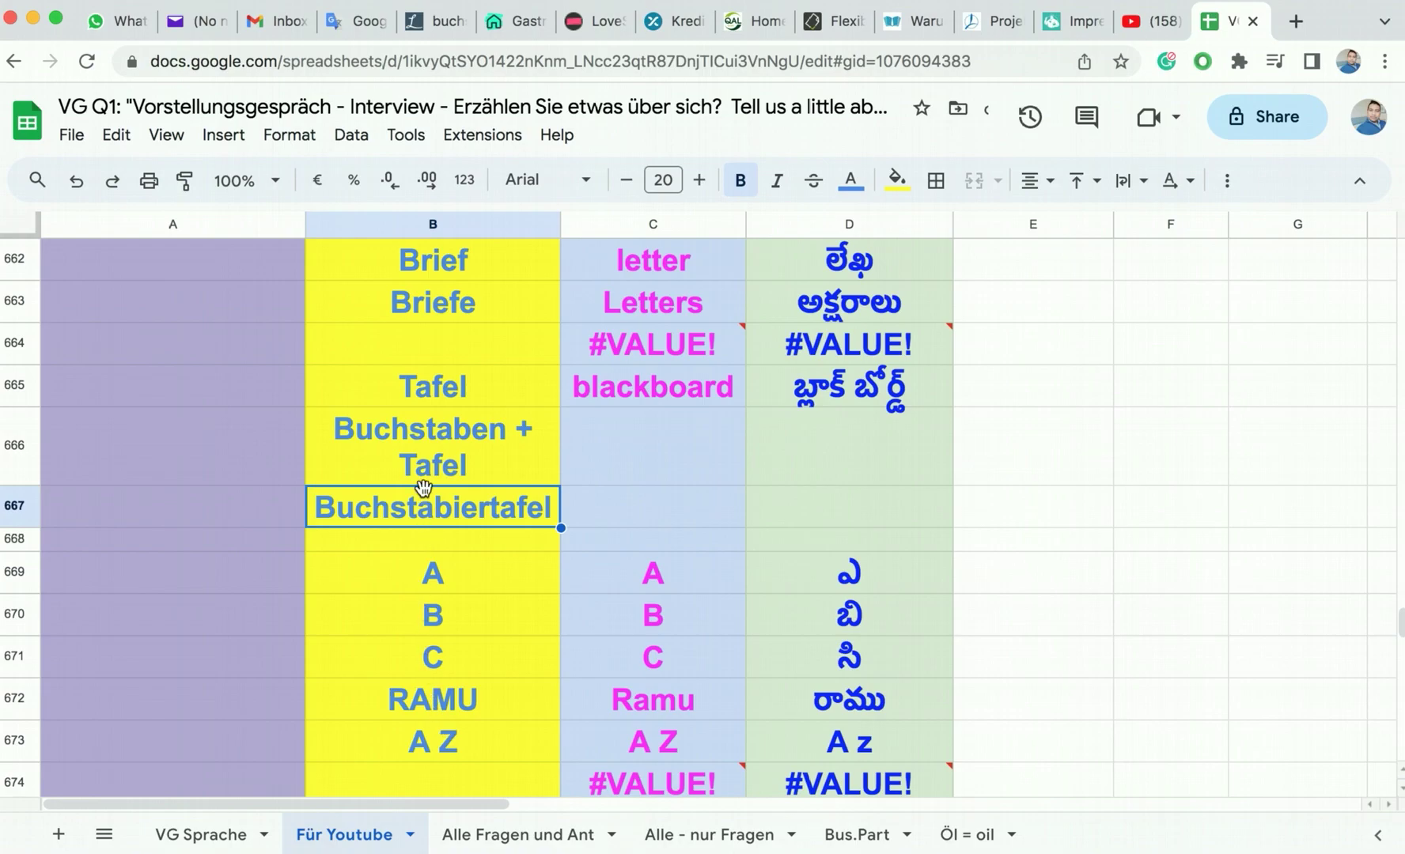
Step: Go through the alphabet list in column B from A in row 622 to Z, and the umlaut pairs in rows 653 to 655
{"action": "scroll", "coordinate": [423, 487], "scroll_direction": "up", "scroll_amount": 5}
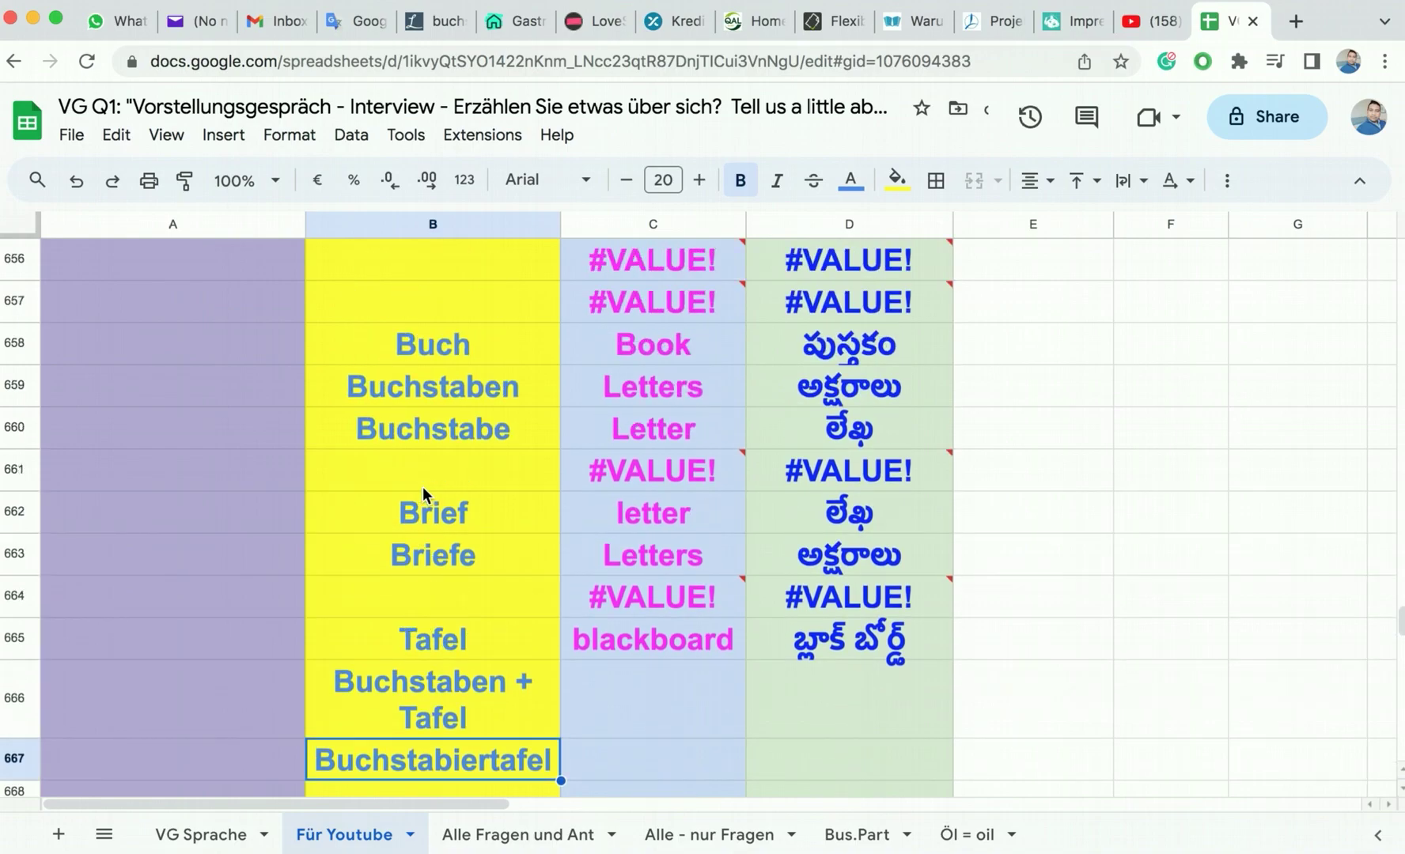
{"action": "scroll", "coordinate": [448, 454], "scroll_direction": "up", "scroll_amount": 2}
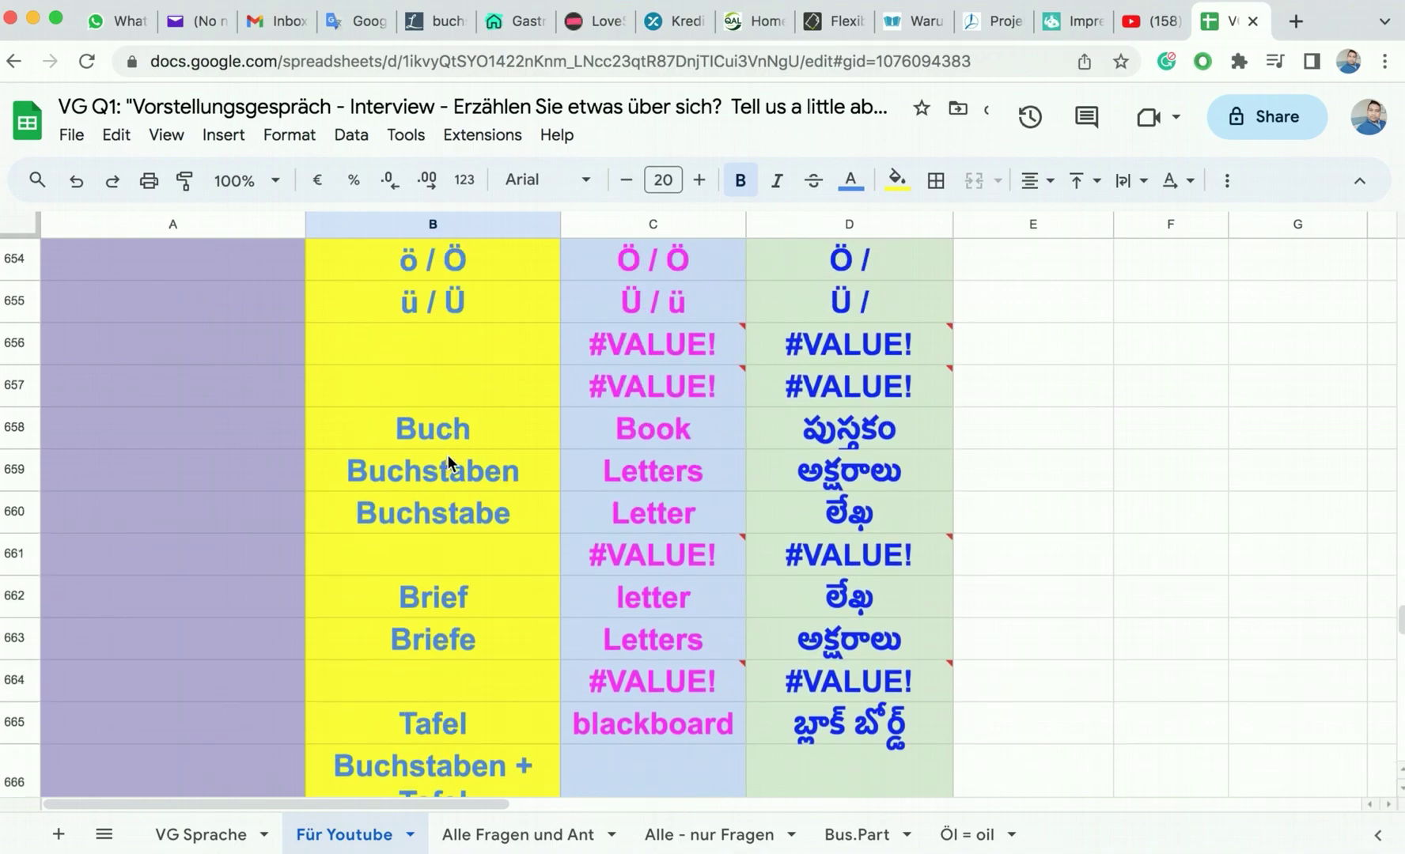
{"action": "scroll", "coordinate": [448, 454], "scroll_direction": "up", "scroll_amount": 15}
{"action": "scroll", "coordinate": [448, 454], "scroll_direction": "up", "scroll_amount": 15}
{"action": "scroll", "coordinate": [447, 454], "scroll_direction": "up", "scroll_amount": 3}
{"action": "scroll", "coordinate": [448, 454], "scroll_direction": "down", "scroll_amount": 6}
{"action": "left_click", "coordinate": [425, 339]}
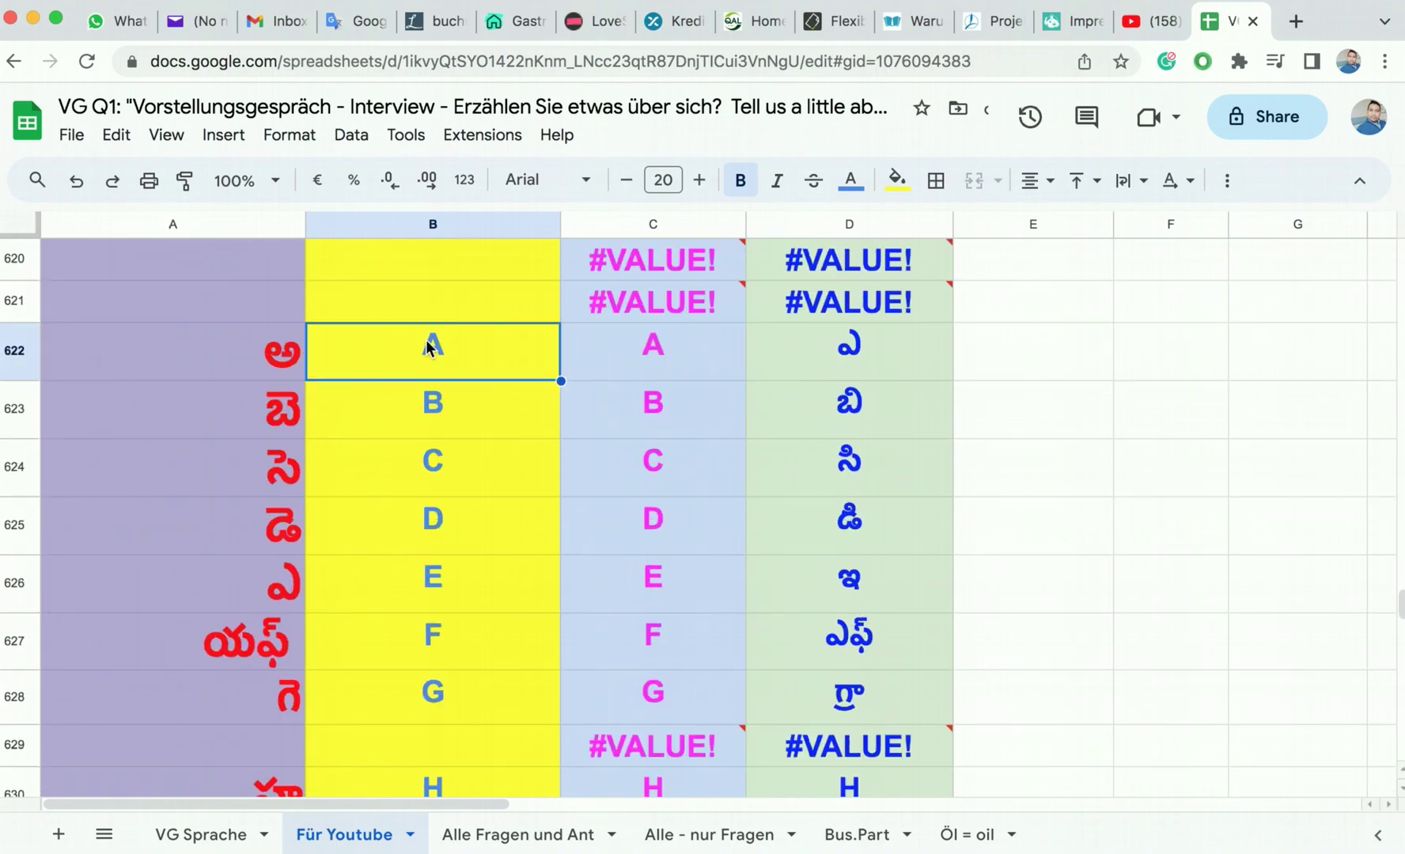
{"action": "key", "text": "Down"}
{"action": "key", "text": "Down"}
{"action": "key", "text": "Down"}
{"action": "key", "text": "Down"}
{"action": "key", "text": "Down"}
{"action": "key", "text": "Down"}
{"action": "key", "text": "Down"}
{"action": "key", "text": "Down"}
{"action": "key", "text": "Down"}
{"action": "key", "text": "Down"}
{"action": "key", "text": "Down"}
{"action": "key", "text": "Down"}
{"action": "key", "text": "Down"}
{"action": "key", "text": "Down"}
{"action": "key", "text": "Down"}
{"action": "key", "text": "Down"}
{"action": "key", "text": "Down"}
{"action": "key", "text": "Down"}
{"action": "key", "text": "Down"}
{"action": "key", "text": "Down"}
{"action": "key", "text": "Down"}
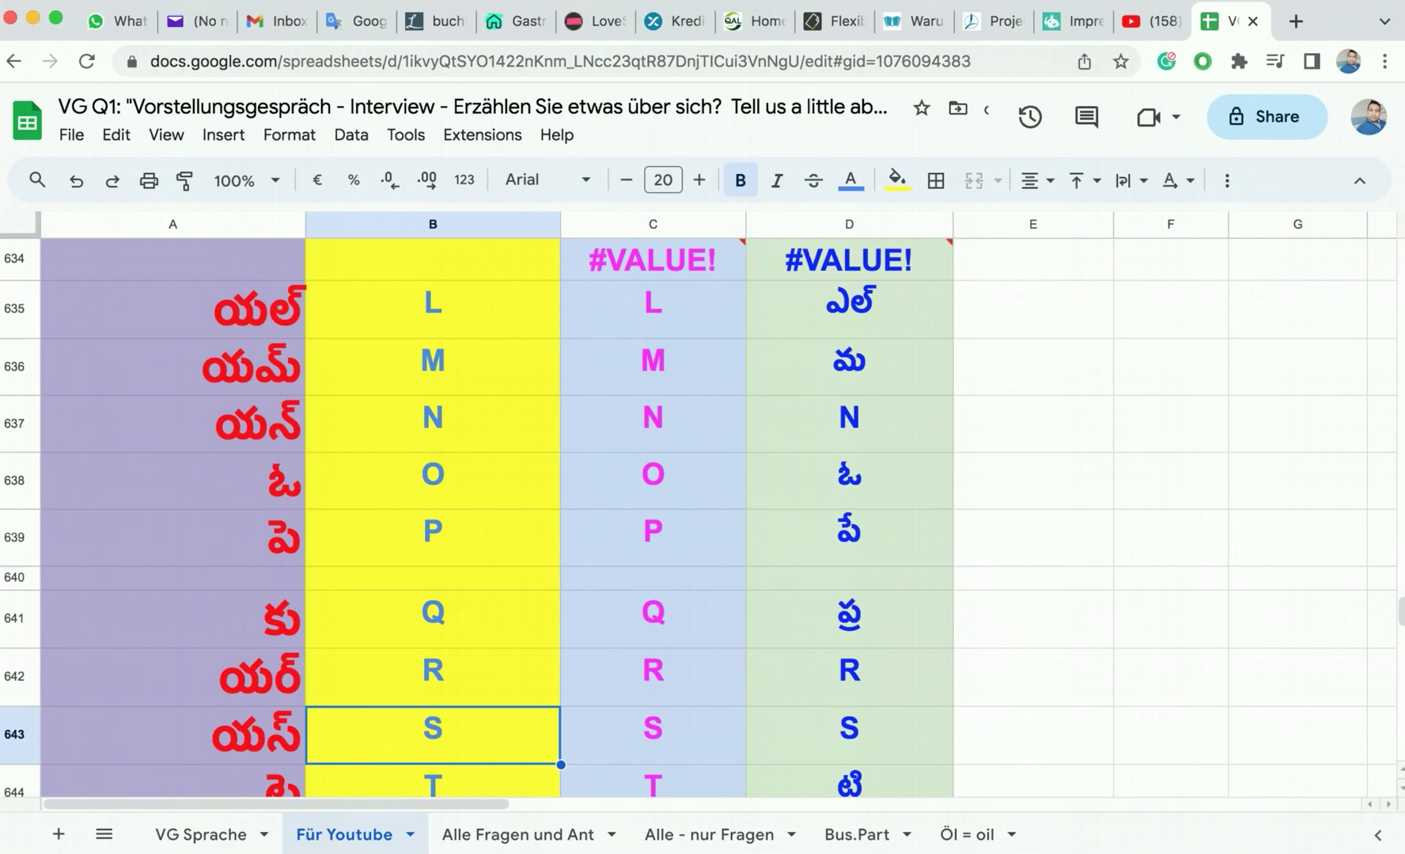
{"action": "key", "text": "Down"}
{"action": "key", "text": "Down"}
{"action": "key", "text": "Down"}
{"action": "key", "text": "Down"}
{"action": "key", "text": "Down"}
{"action": "key", "text": "Down"}
{"action": "key", "text": "Down"}
{"action": "key", "text": "Down"}
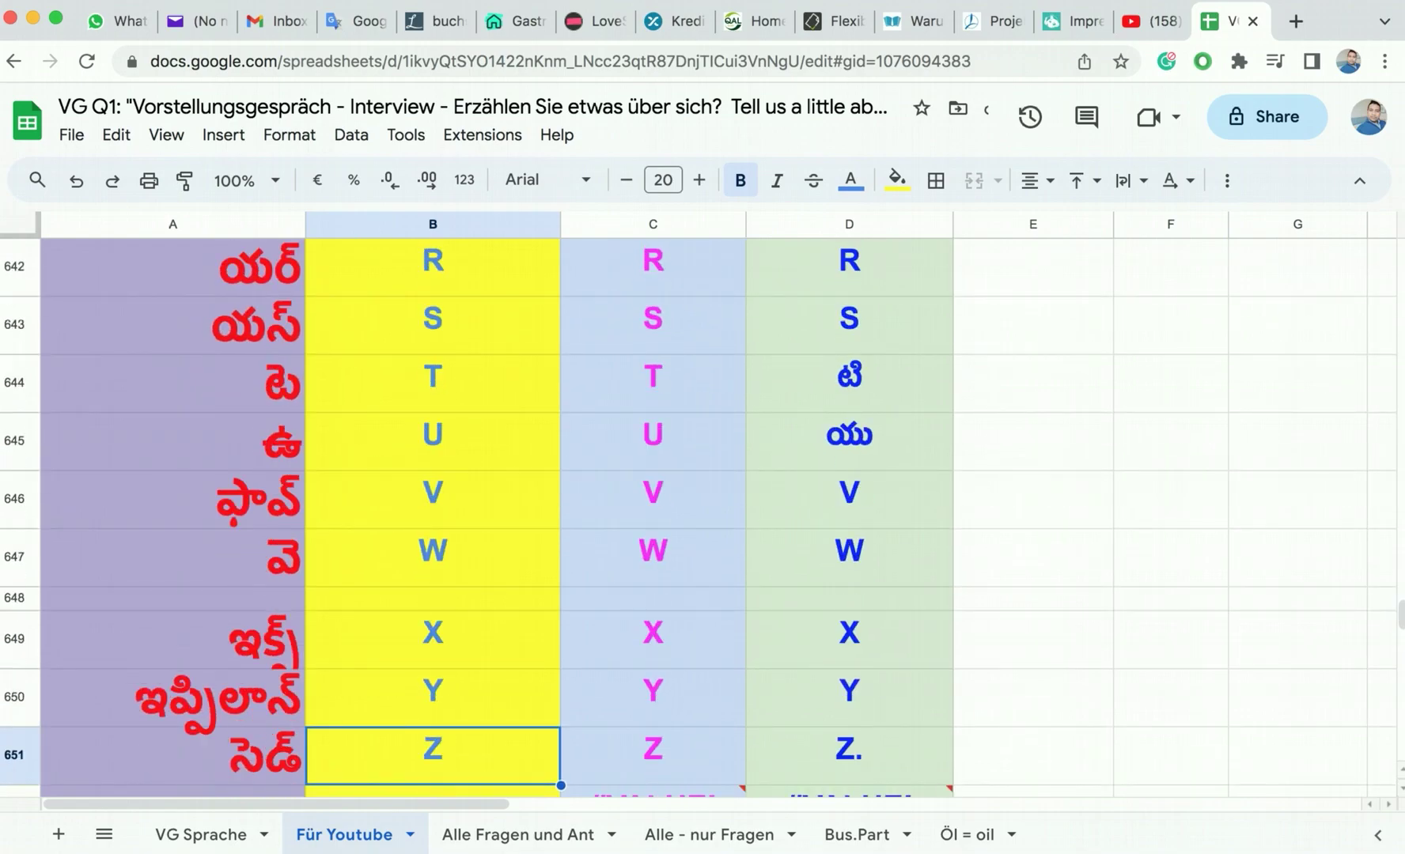
{"action": "key", "text": "Down"}
{"action": "key", "text": "Down"}
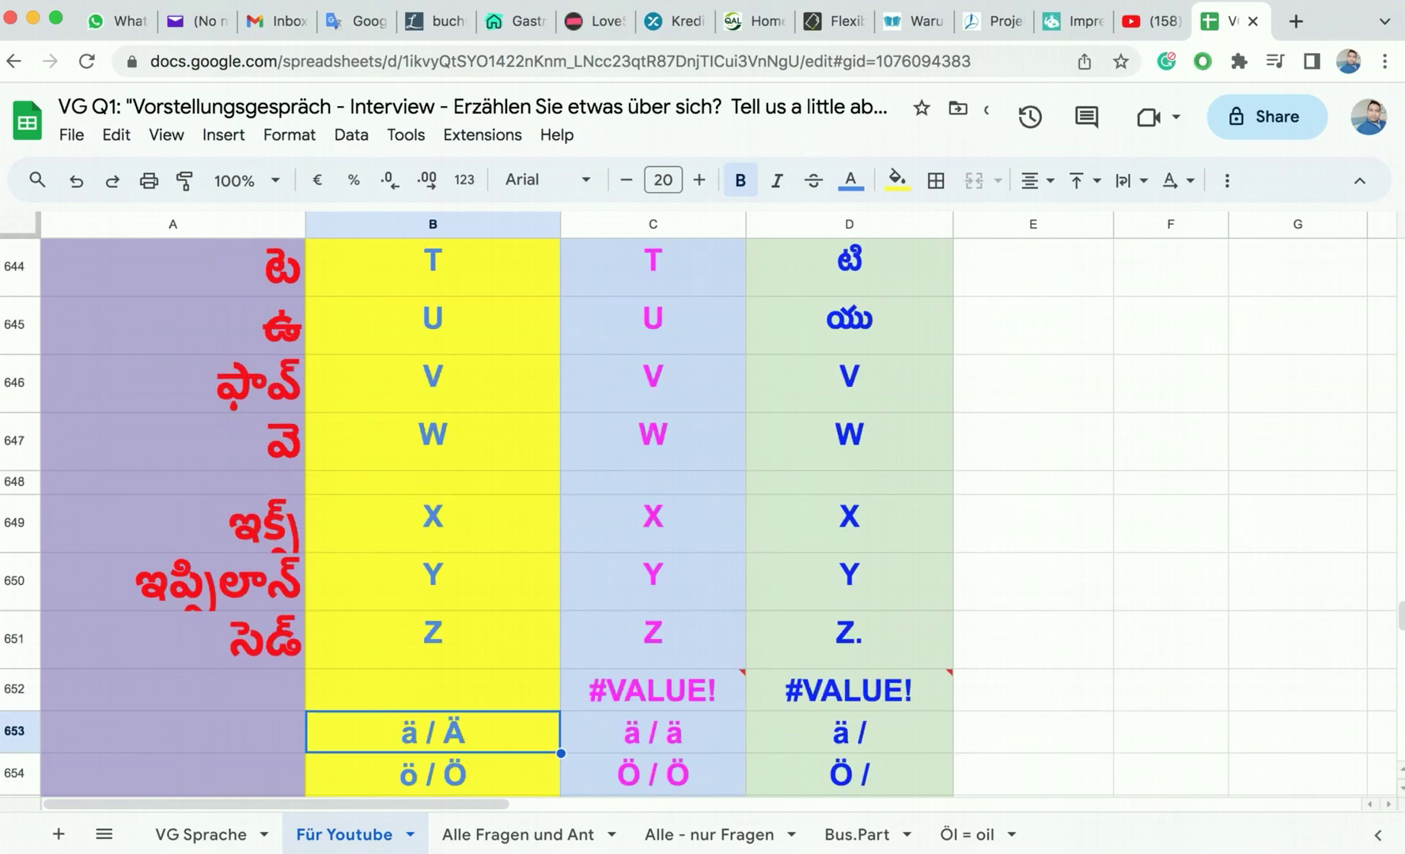
{"action": "key", "text": "Down"}
{"action": "key", "text": "Down"}
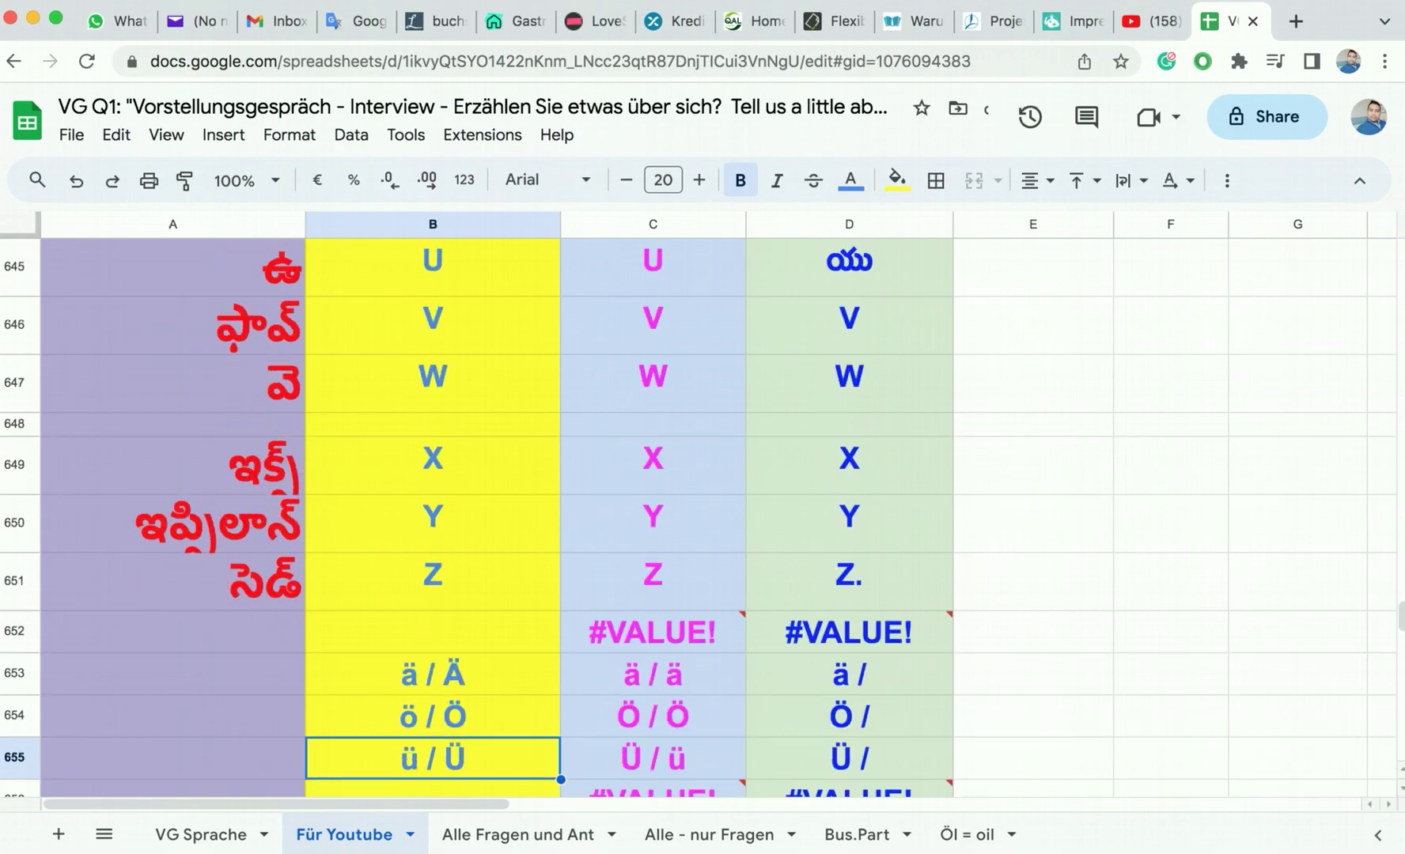
{"action": "key", "text": "Up"}
{"action": "key", "text": "Up"}
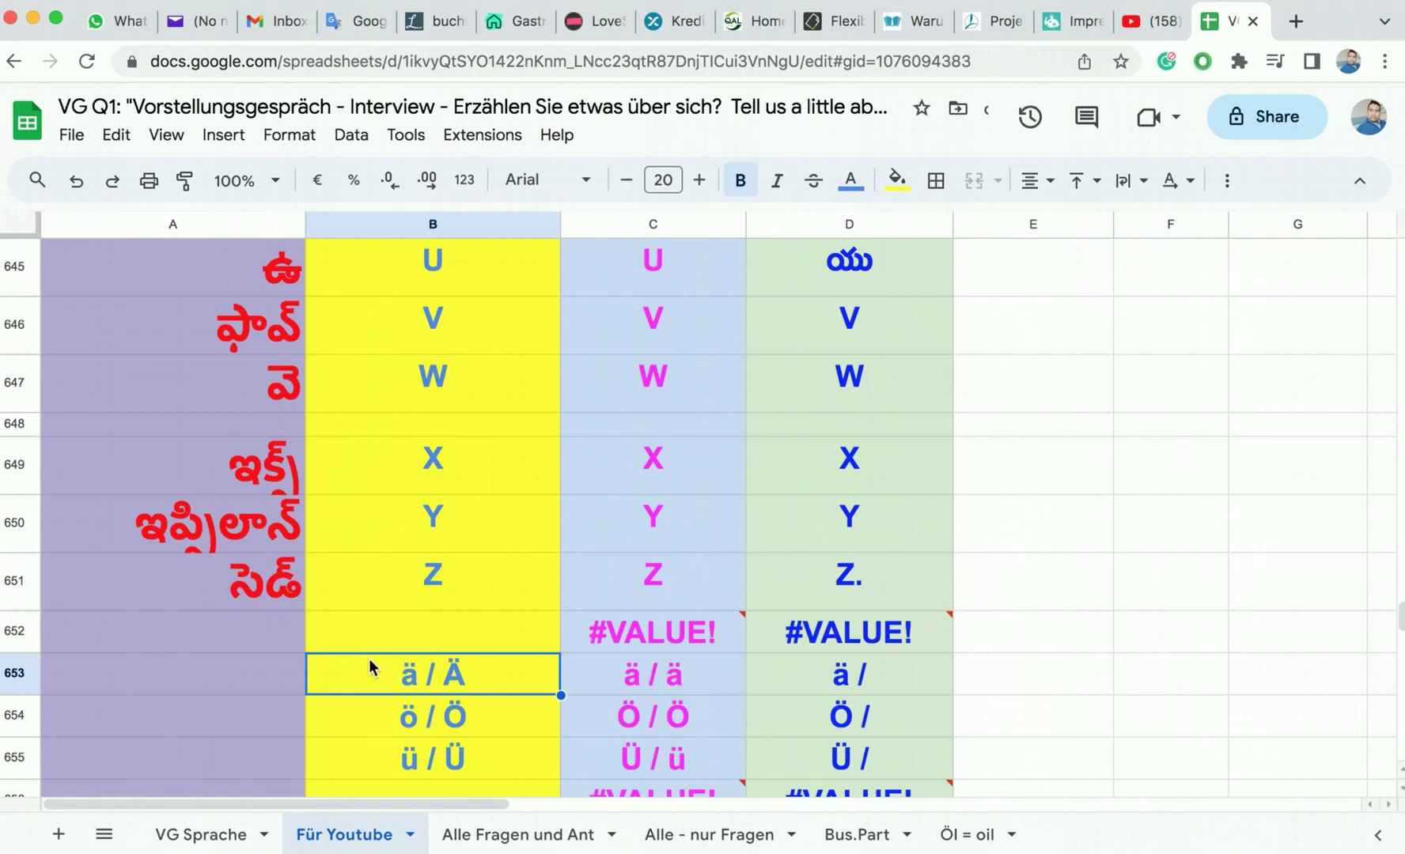
Step: Enter the word "umlaut" in cell B656, directly below the ü / Ü pair
{"action": "scroll", "coordinate": [426, 673], "scroll_direction": "down", "scroll_amount": 2}
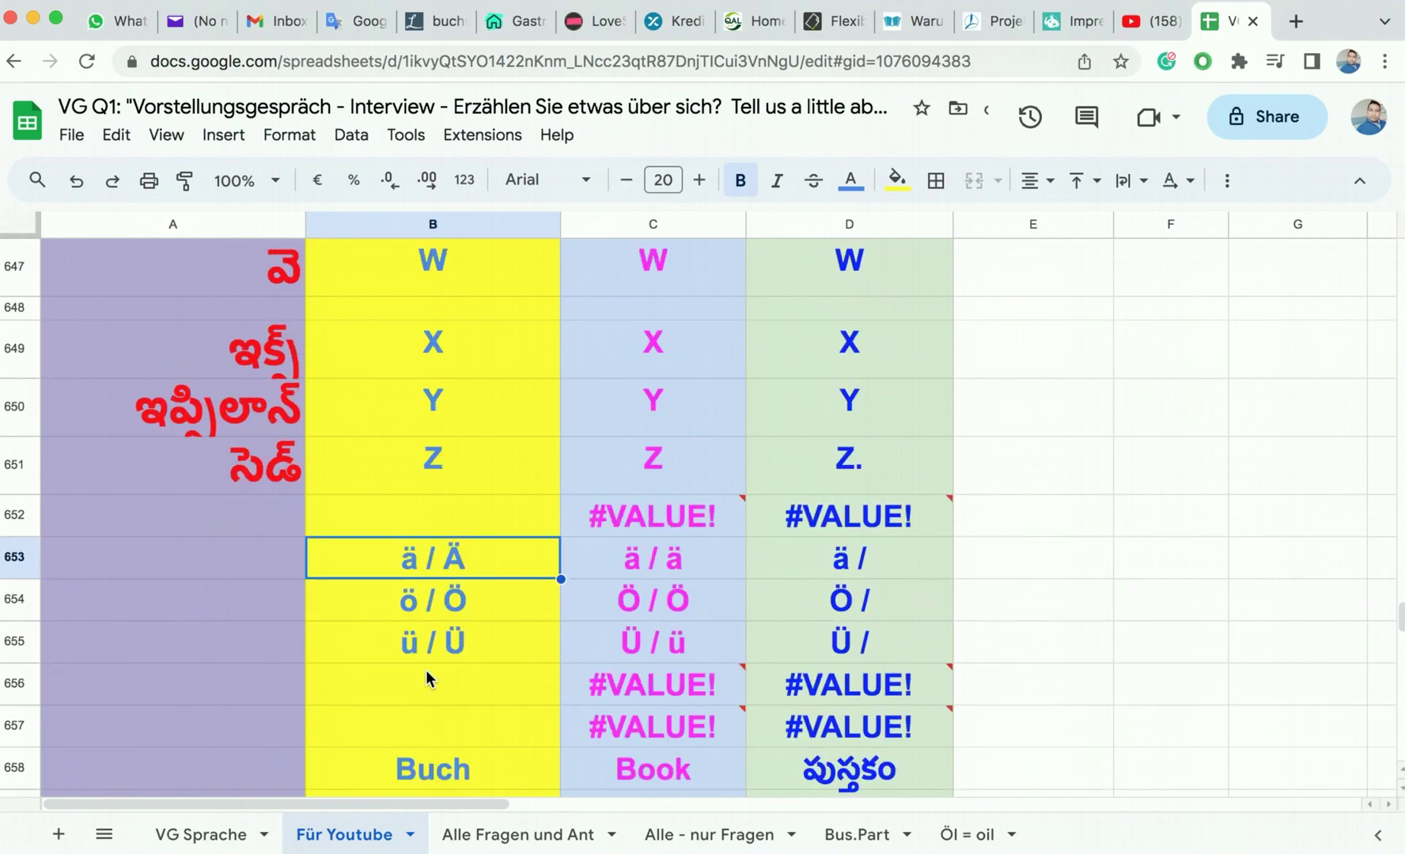
{"action": "left_click", "coordinate": [427, 700]}
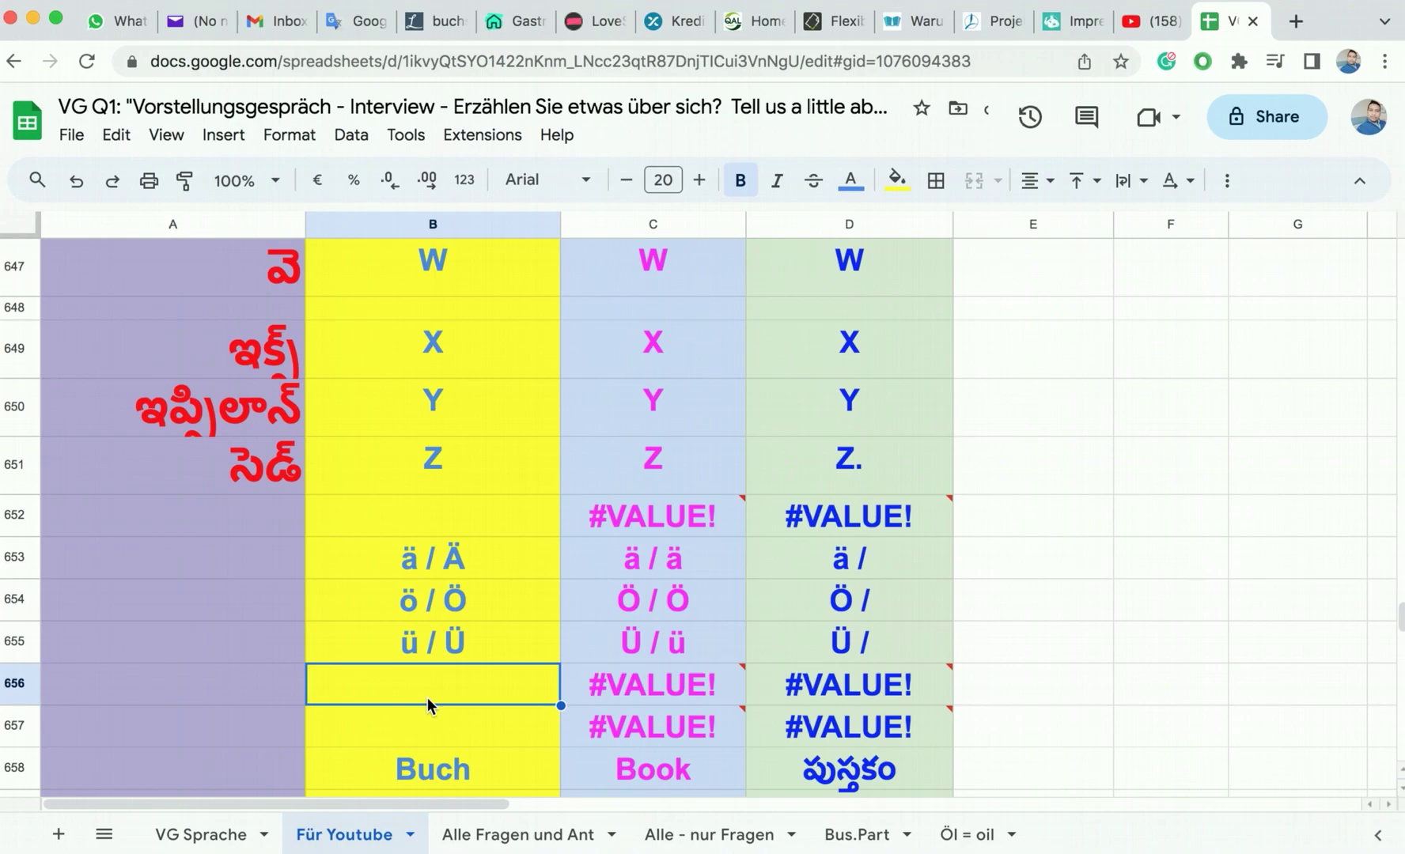
{"action": "type", "text": "um"}
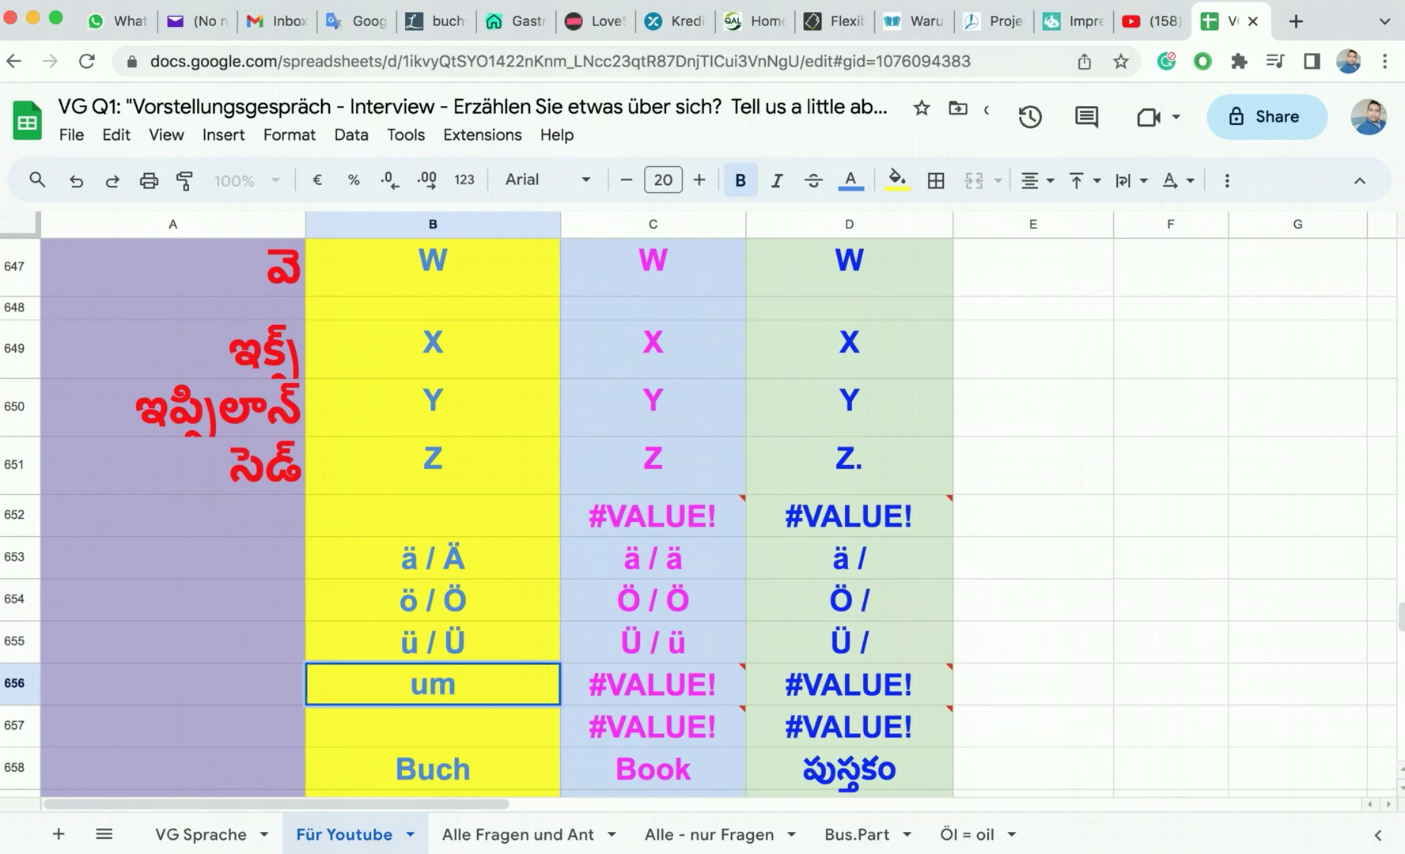
{"action": "type", "text": "laut"}
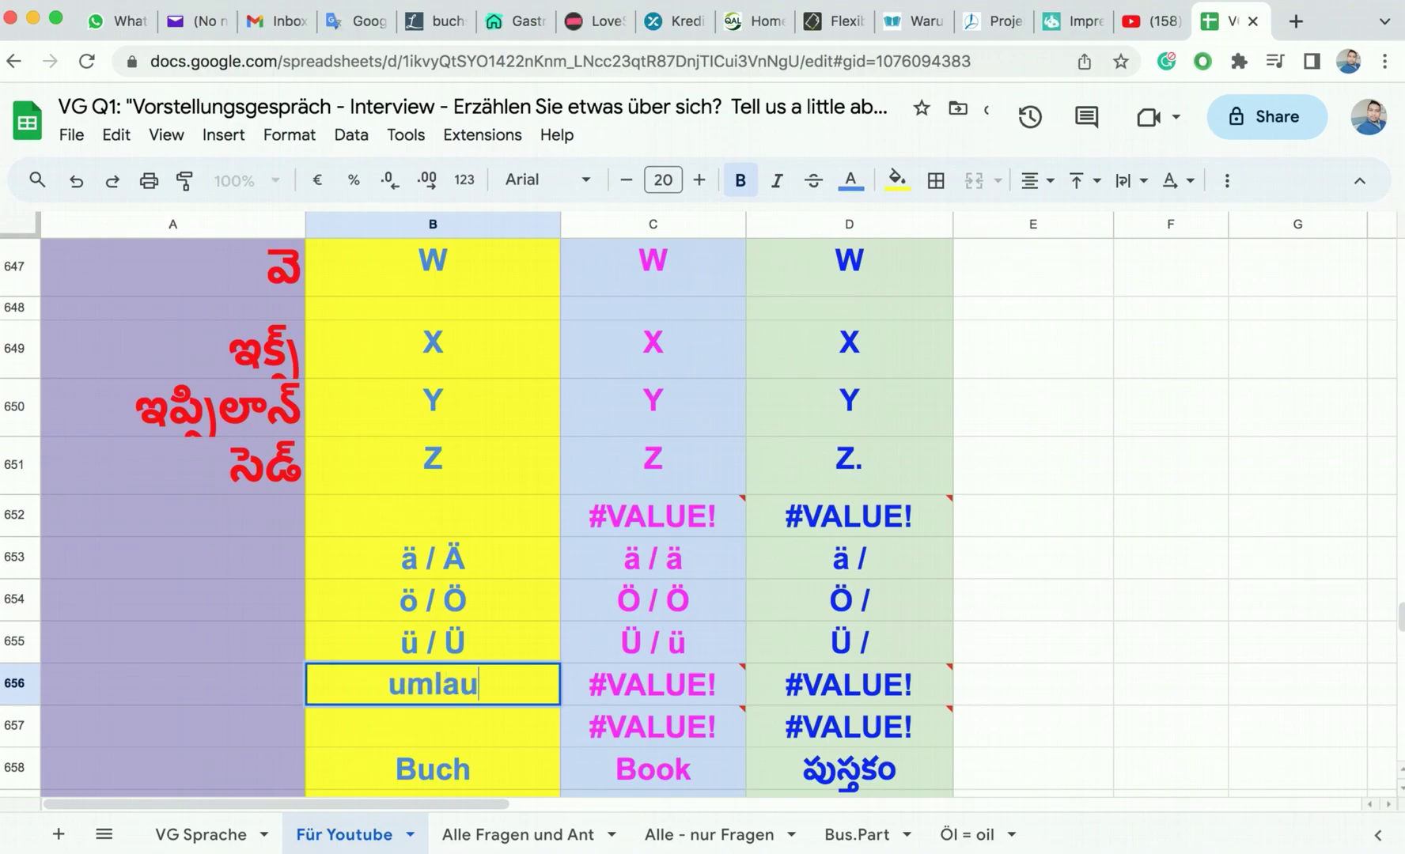
{"action": "left_click", "coordinate": [170, 700]}
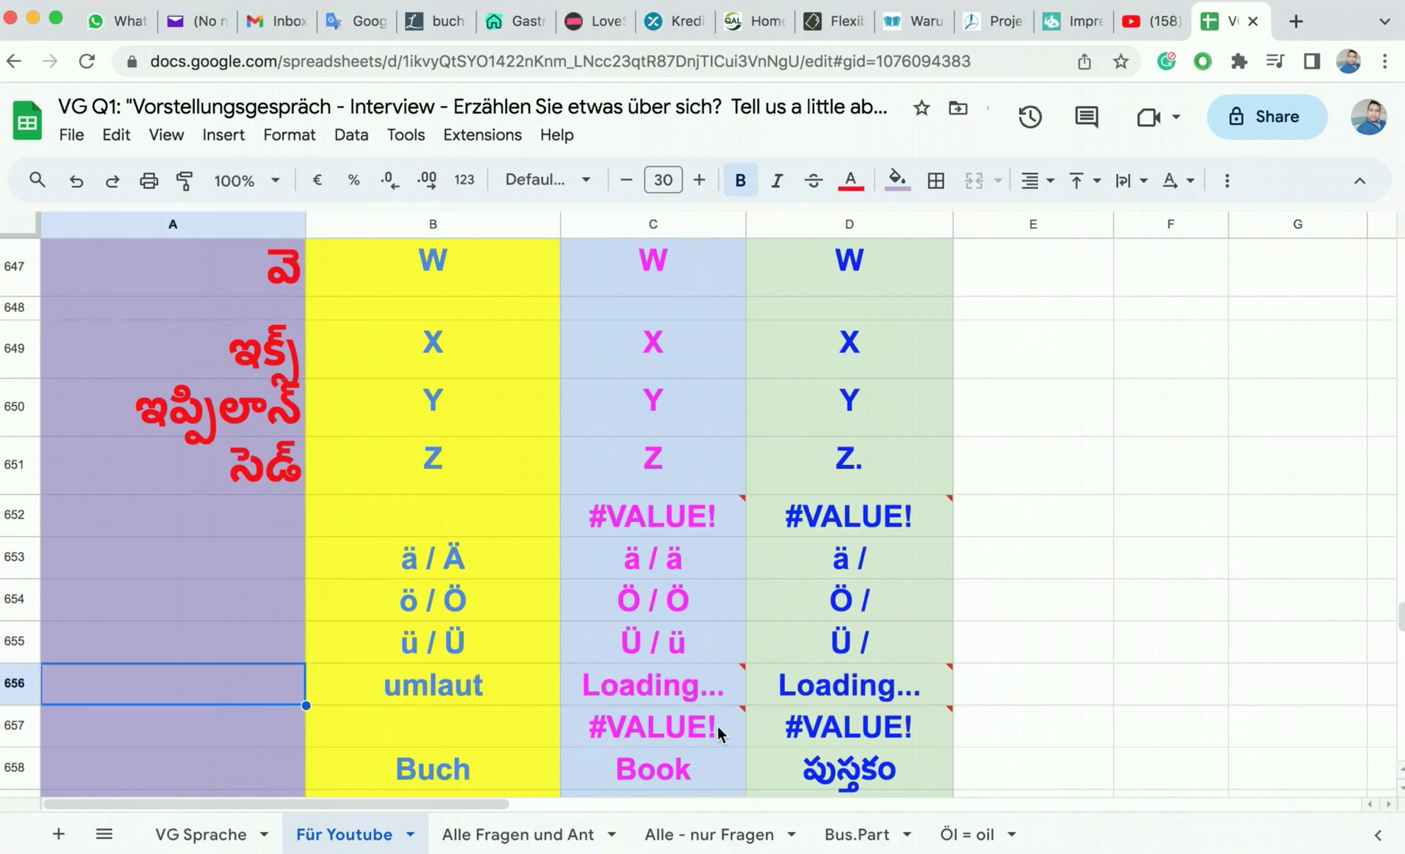
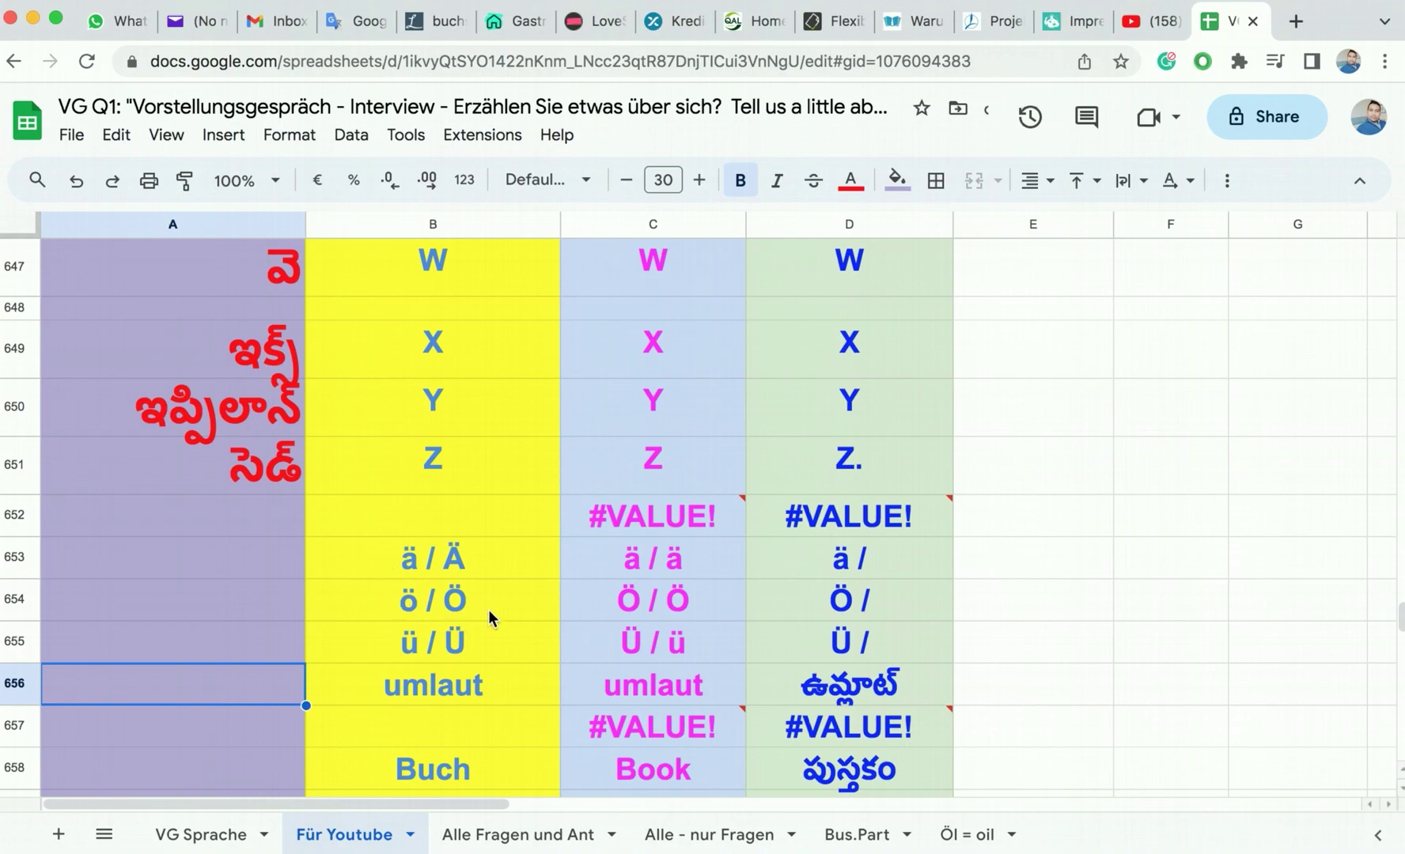
Step: Highlight the three umlaut pairs ä / Ä, ö / Ö and ü / Ü in cells B653 to B655
{"action": "left_click_drag", "start_coordinate": [401, 553], "coordinate": [463, 650]}
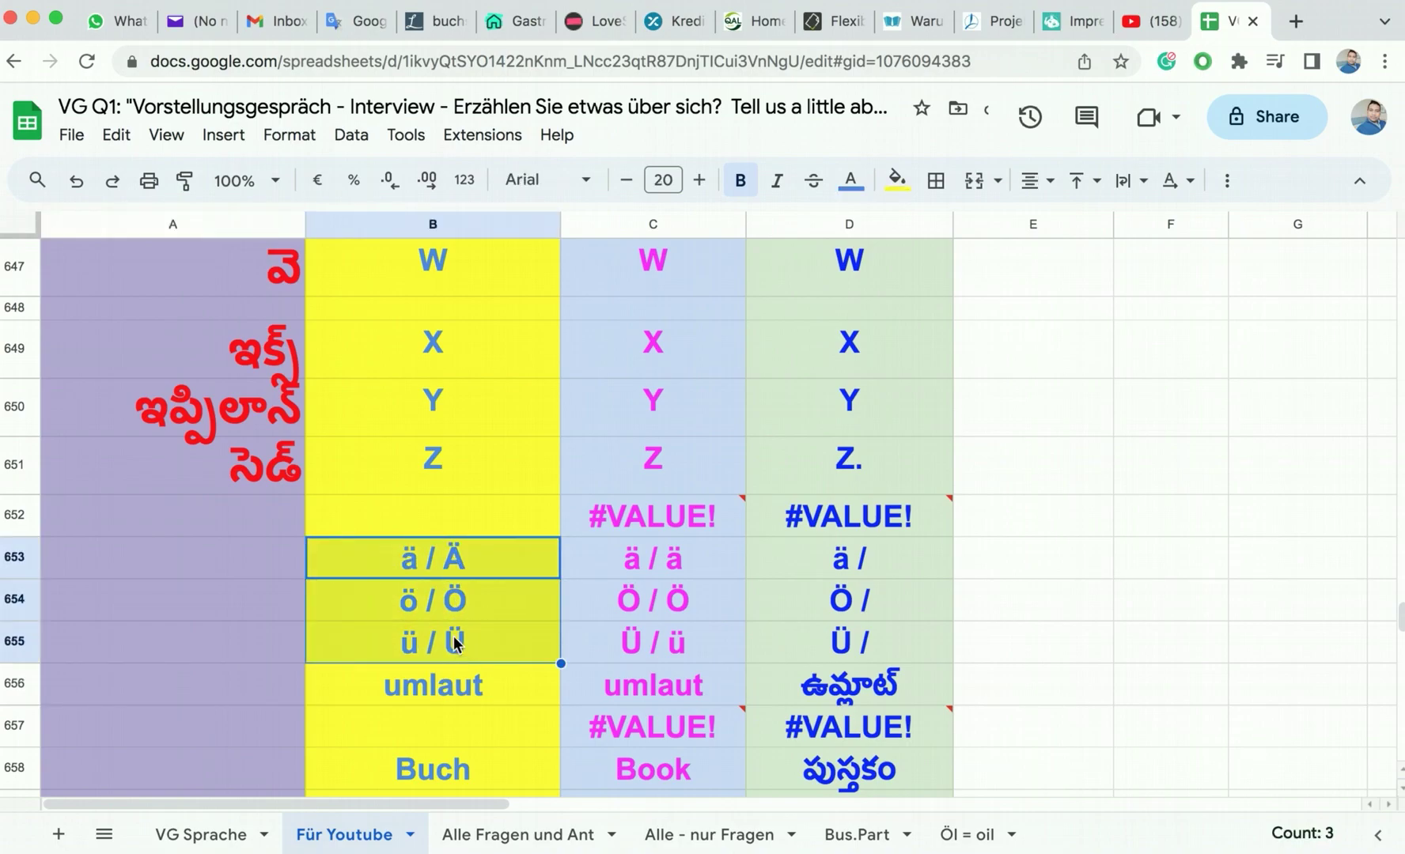
{"action": "left_click", "coordinate": [411, 563]}
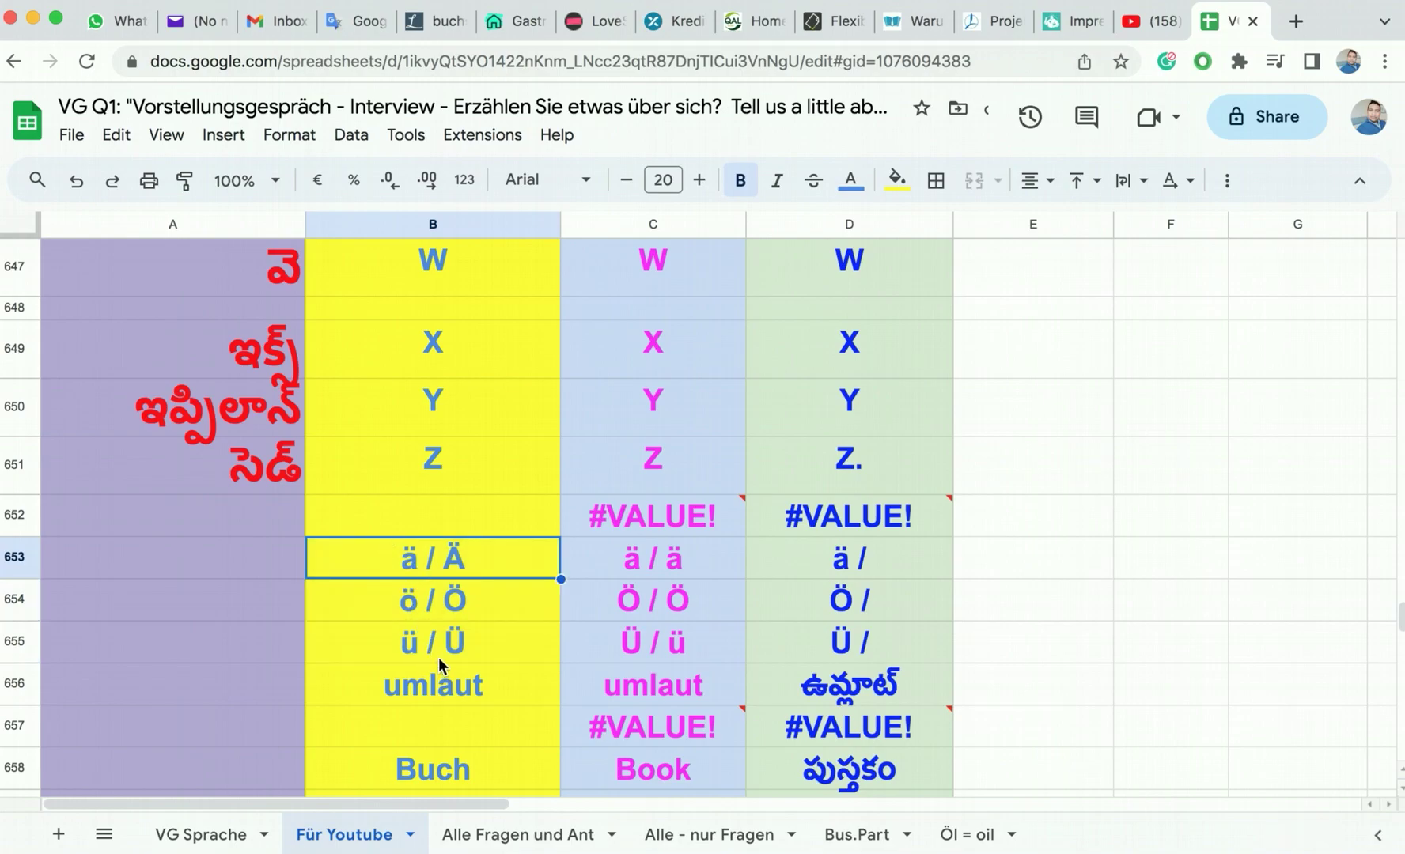
{"action": "mouse_move", "coordinate": [433, 648]}
{"action": "left_mouse_down"}
{"action": "mouse_move", "coordinate": [370, 568]}
{"action": "mouse_move", "coordinate": [384, 561]}
{"action": "mouse_move", "coordinate": [447, 644]}
{"action": "left_mouse_up"}
Step: Return to the start of the alphabet list and highlight the letters A to D in cells B622 to B625
{"action": "scroll", "coordinate": [447, 640], "scroll_direction": "up", "scroll_amount": 6}
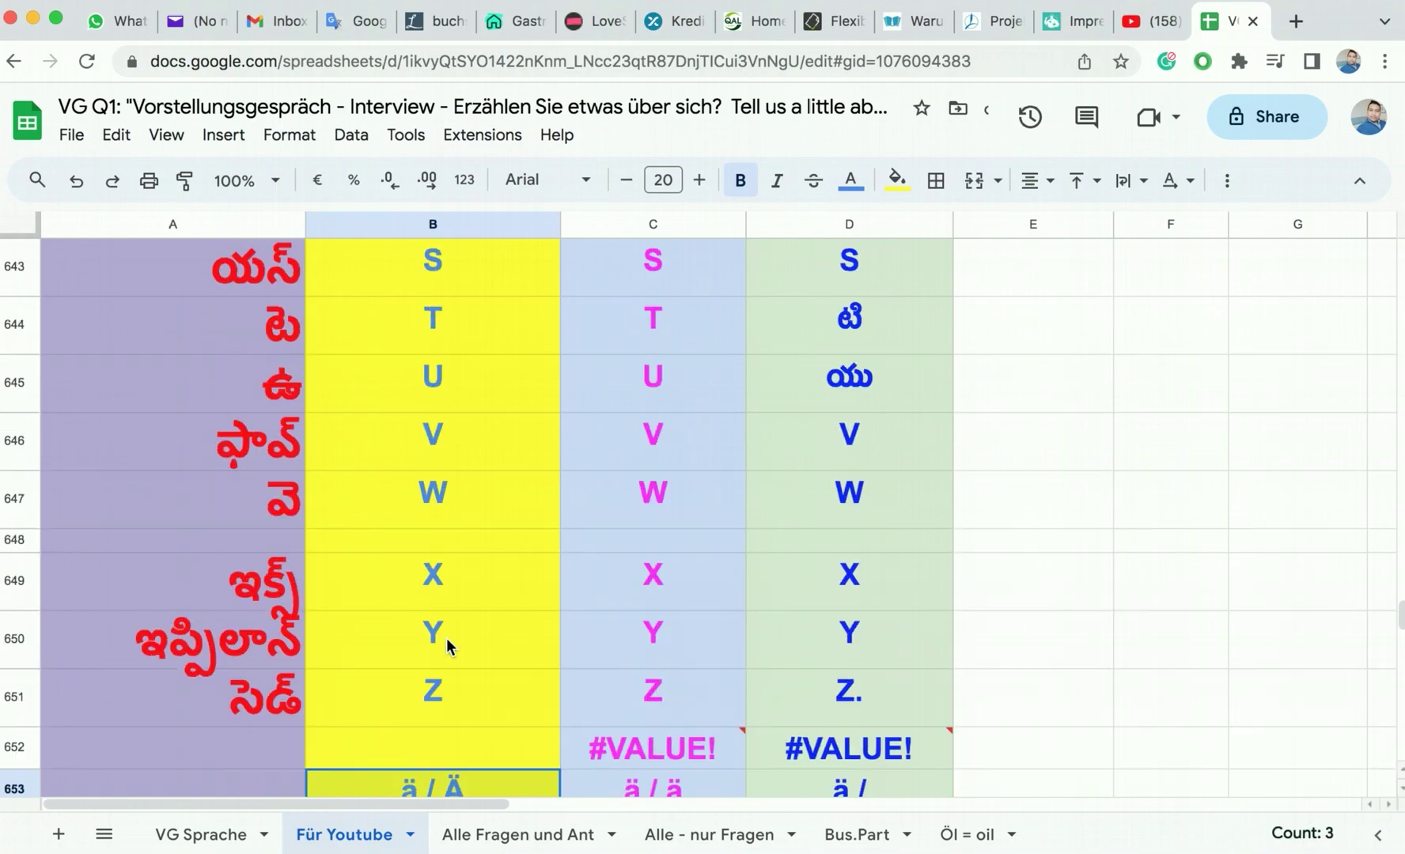
{"action": "scroll", "coordinate": [445, 639], "scroll_direction": "up", "scroll_amount": 6}
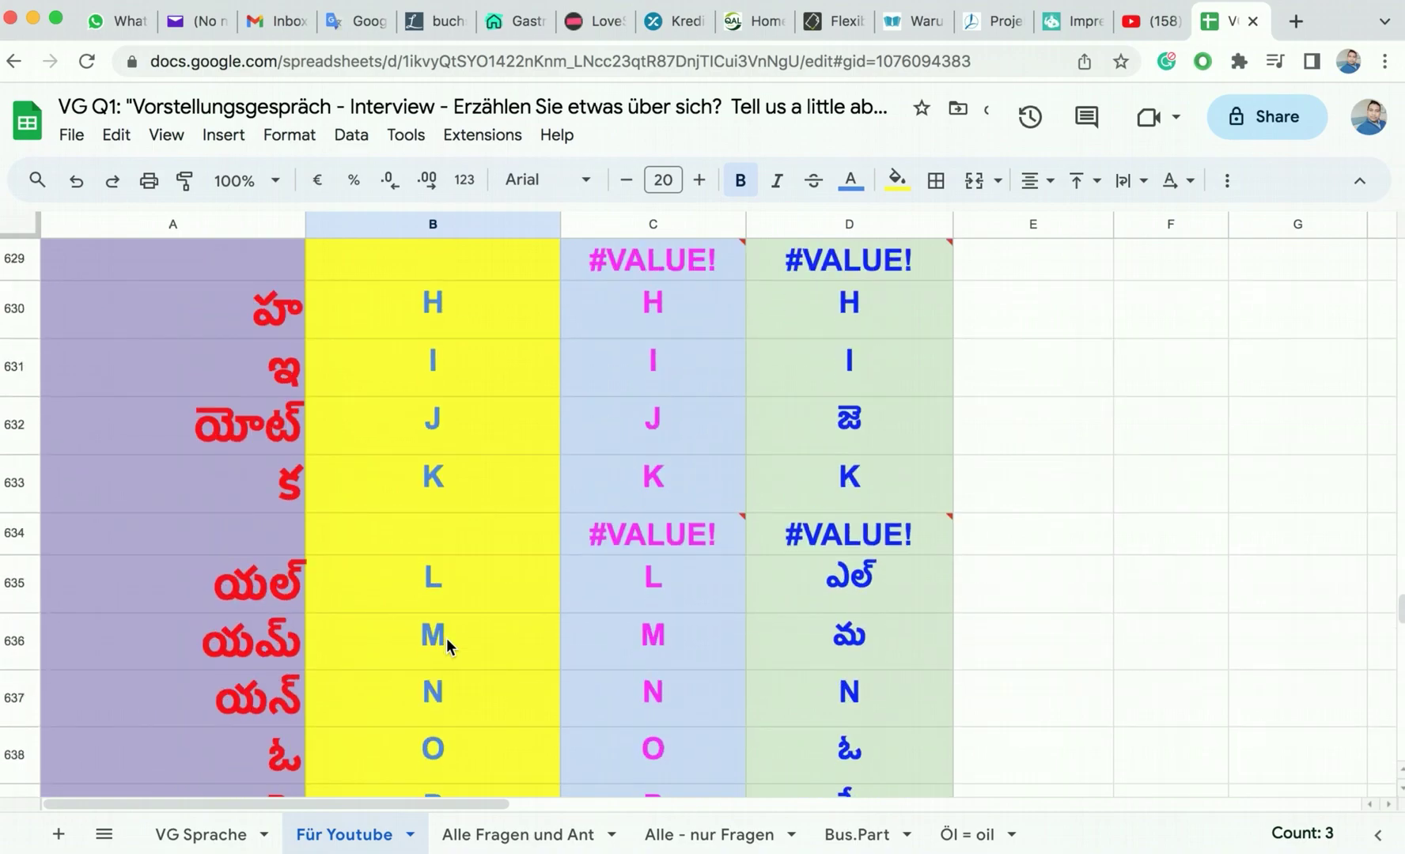
{"action": "scroll", "coordinate": [447, 645], "scroll_direction": "up", "scroll_amount": 3}
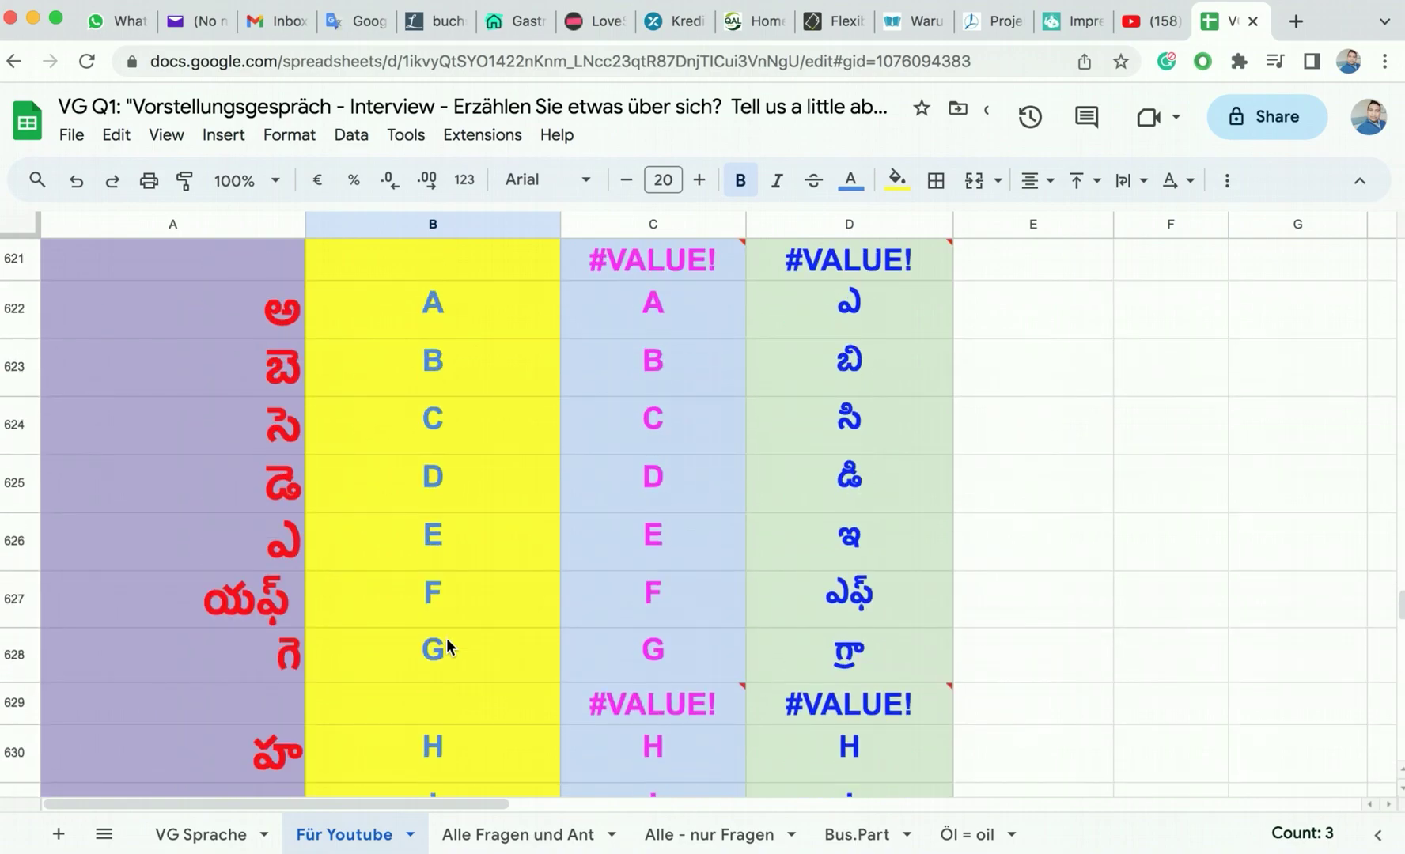
{"action": "mouse_move", "coordinate": [464, 362]}
{"action": "left_mouse_down"}
{"action": "mouse_move", "coordinate": [464, 575]}
{"action": "mouse_move", "coordinate": [464, 440]}
{"action": "mouse_move", "coordinate": [459, 512]}
{"action": "left_mouse_up"}
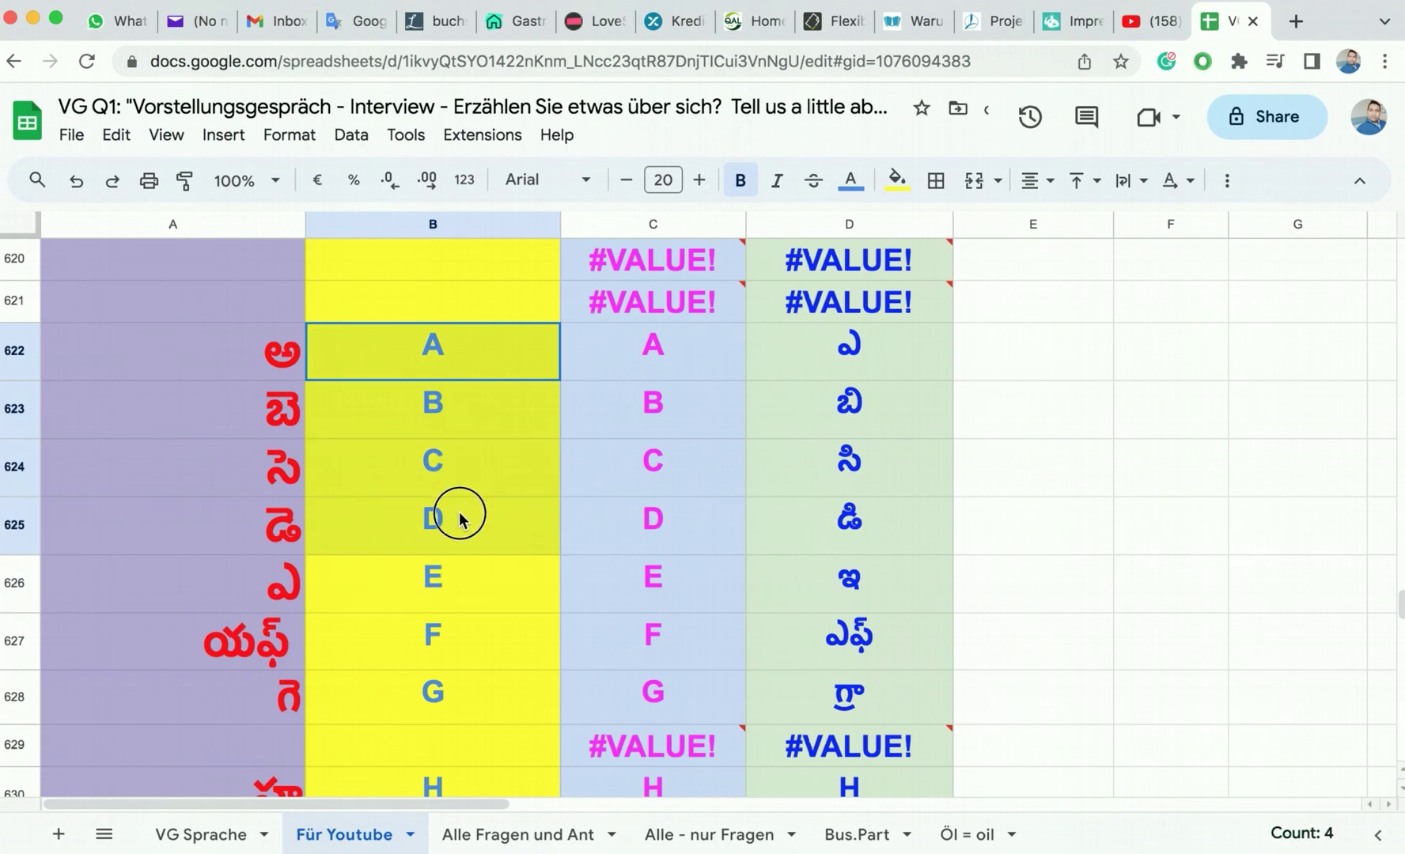
Step: Go through the letters A to D in column B, matching each with its Telugu pronunciation in column A
{"action": "double_click", "coordinate": [467, 356]}
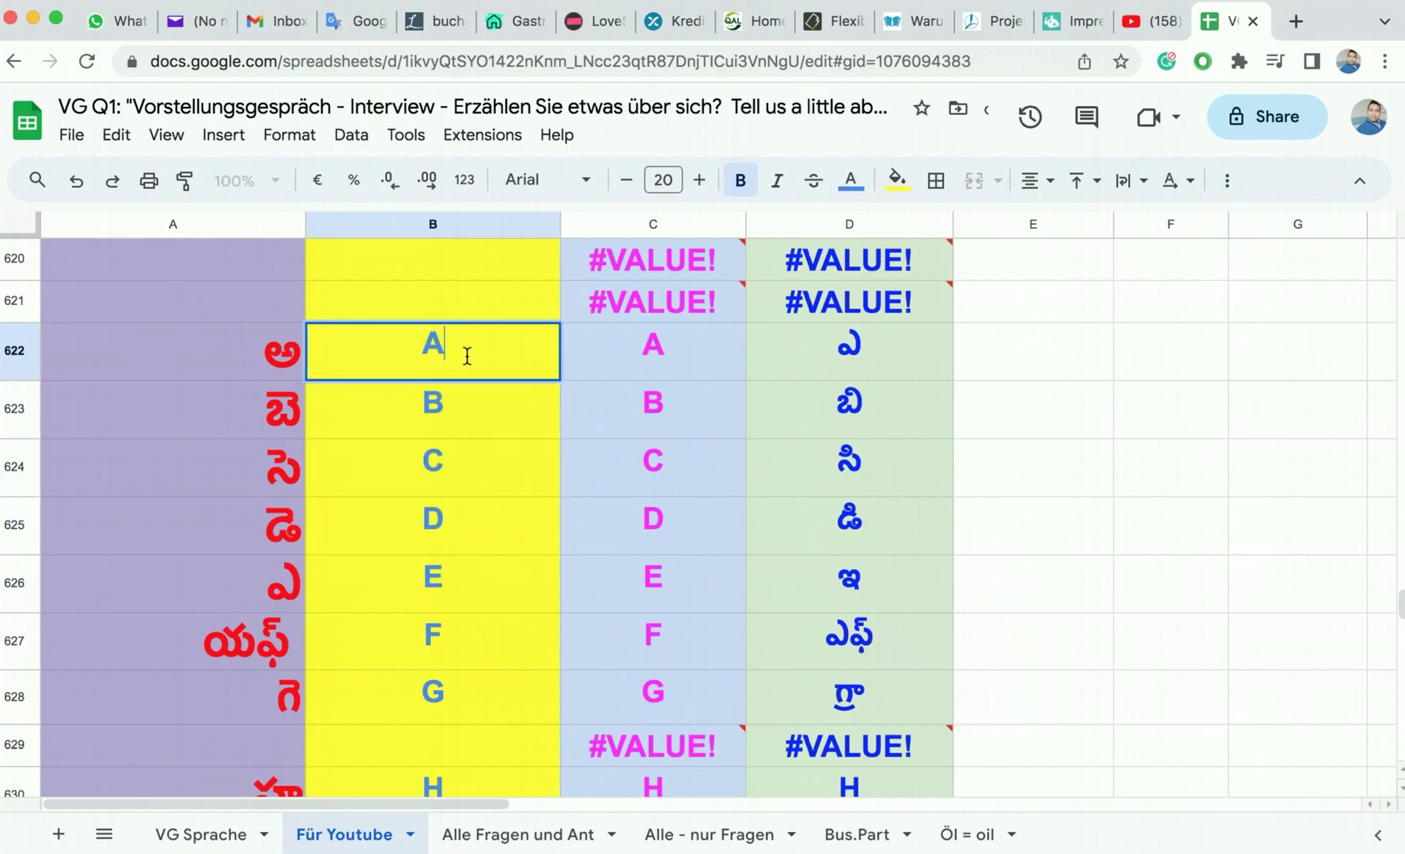
{"action": "key", "text": "Return"}
{"action": "left_click", "coordinate": [441, 339]}
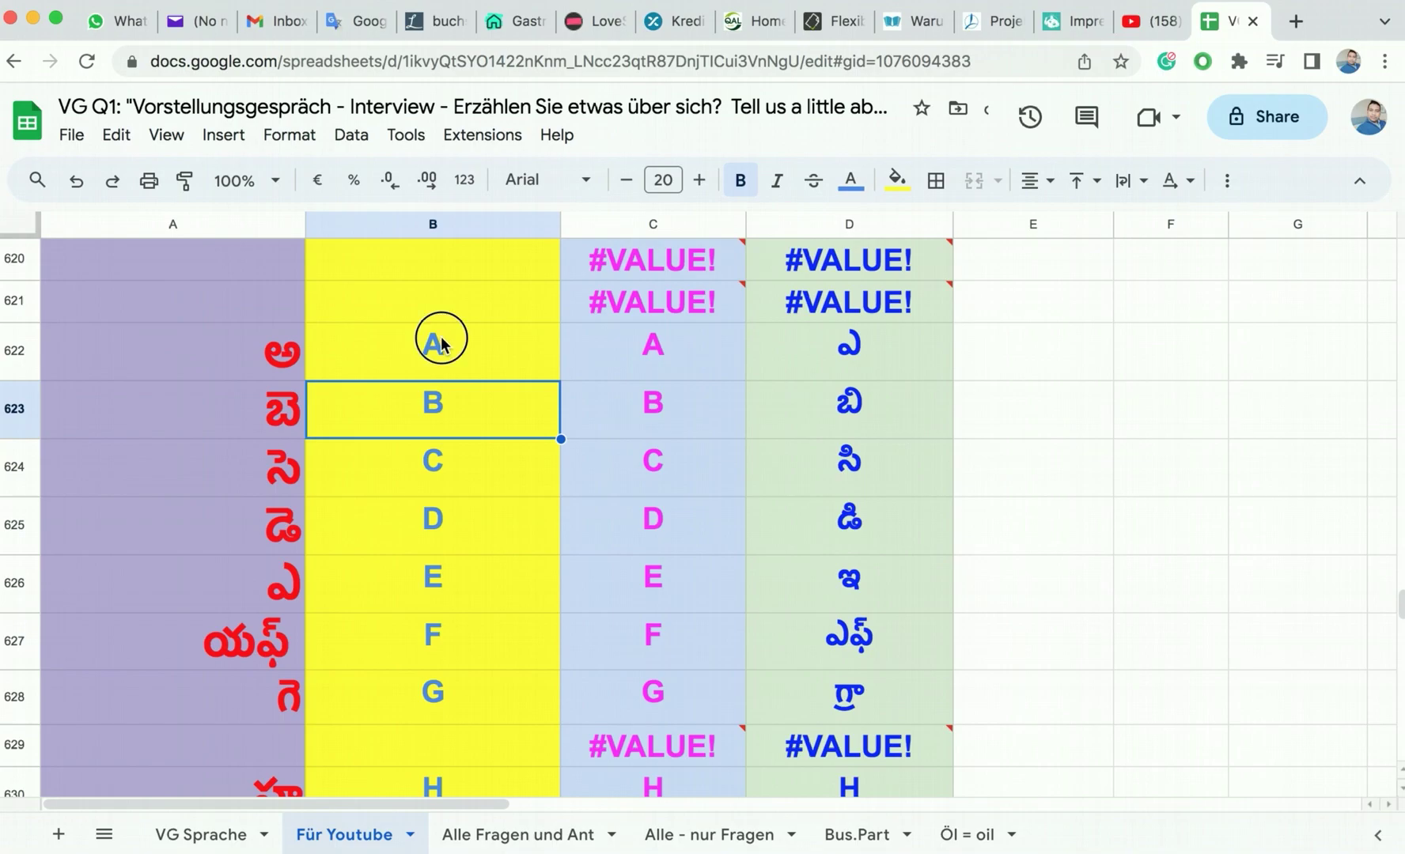
{"action": "left_click", "coordinate": [286, 375]}
{"action": "left_click", "coordinate": [431, 386]}
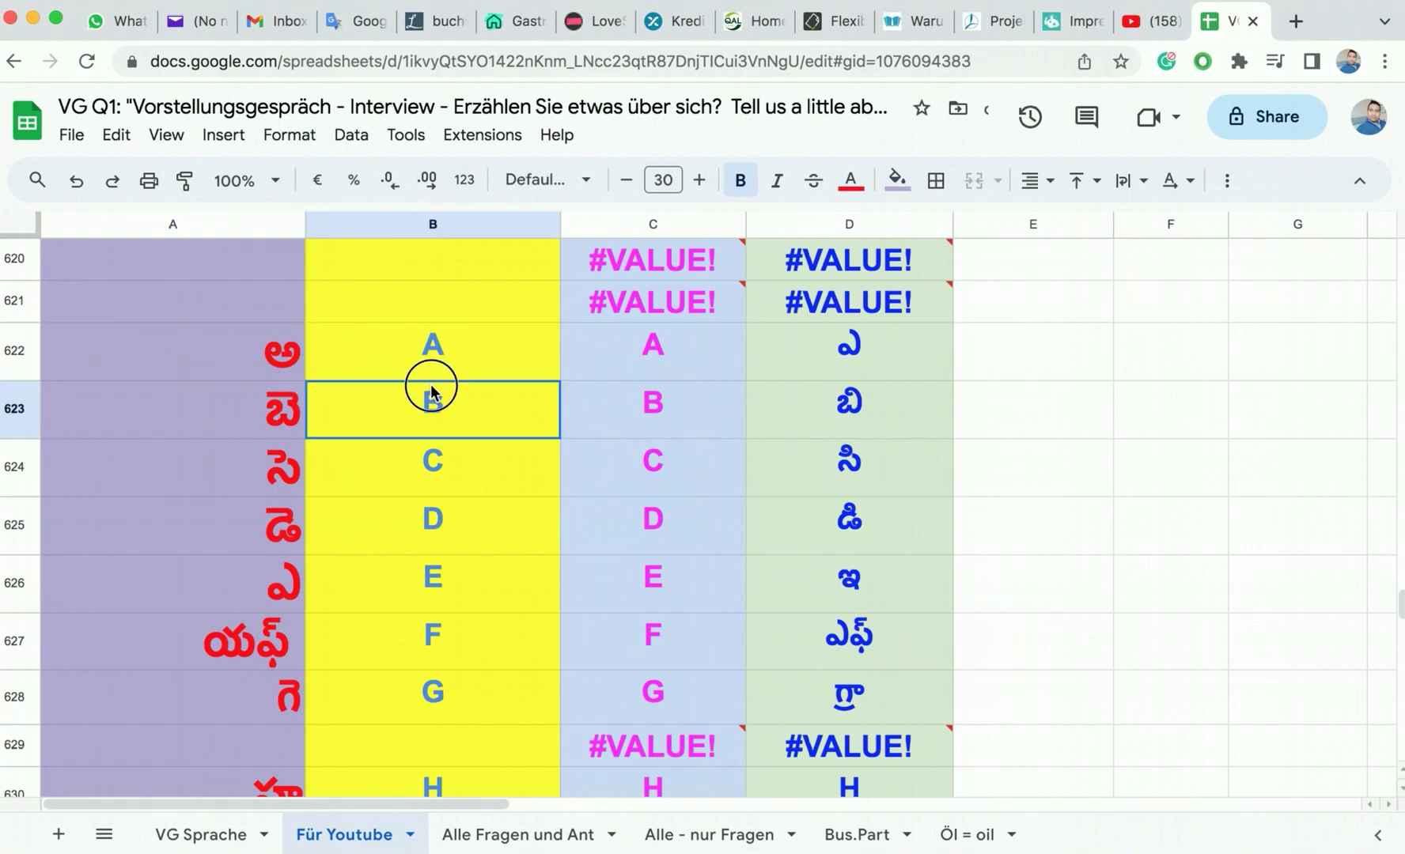
{"action": "left_click", "coordinate": [297, 408]}
{"action": "left_click", "coordinate": [401, 456]}
{"action": "key", "text": "Left"}
{"action": "left_click", "coordinate": [410, 511]}
{"action": "left_click", "coordinate": [277, 522]}
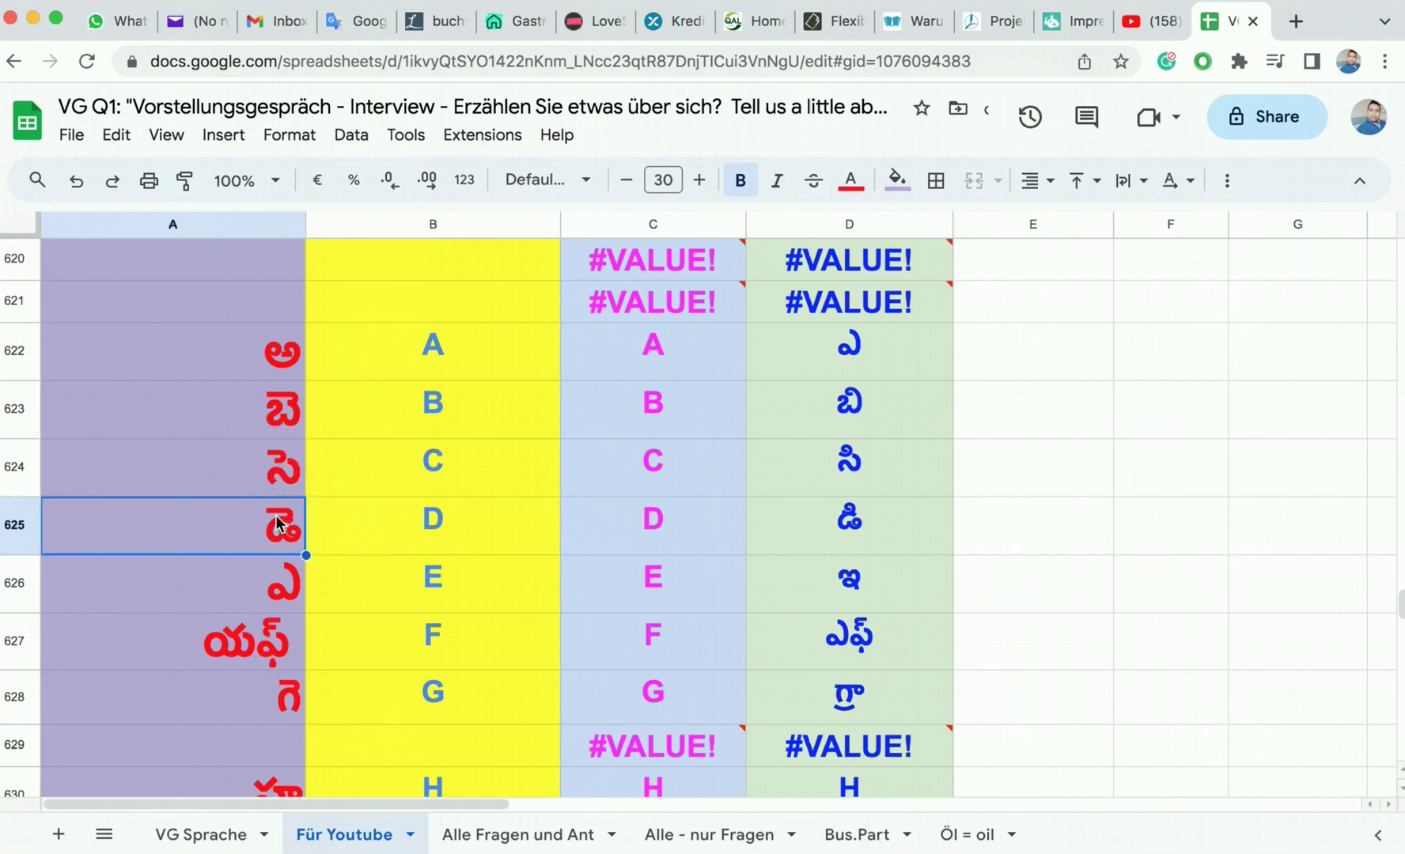
Step: Compare the letters E in row 626 and A in row 622, alternating between each letter and its Telugu pronunciation
{"action": "scroll", "coordinate": [381, 567], "scroll_direction": "down", "scroll_amount": 2}
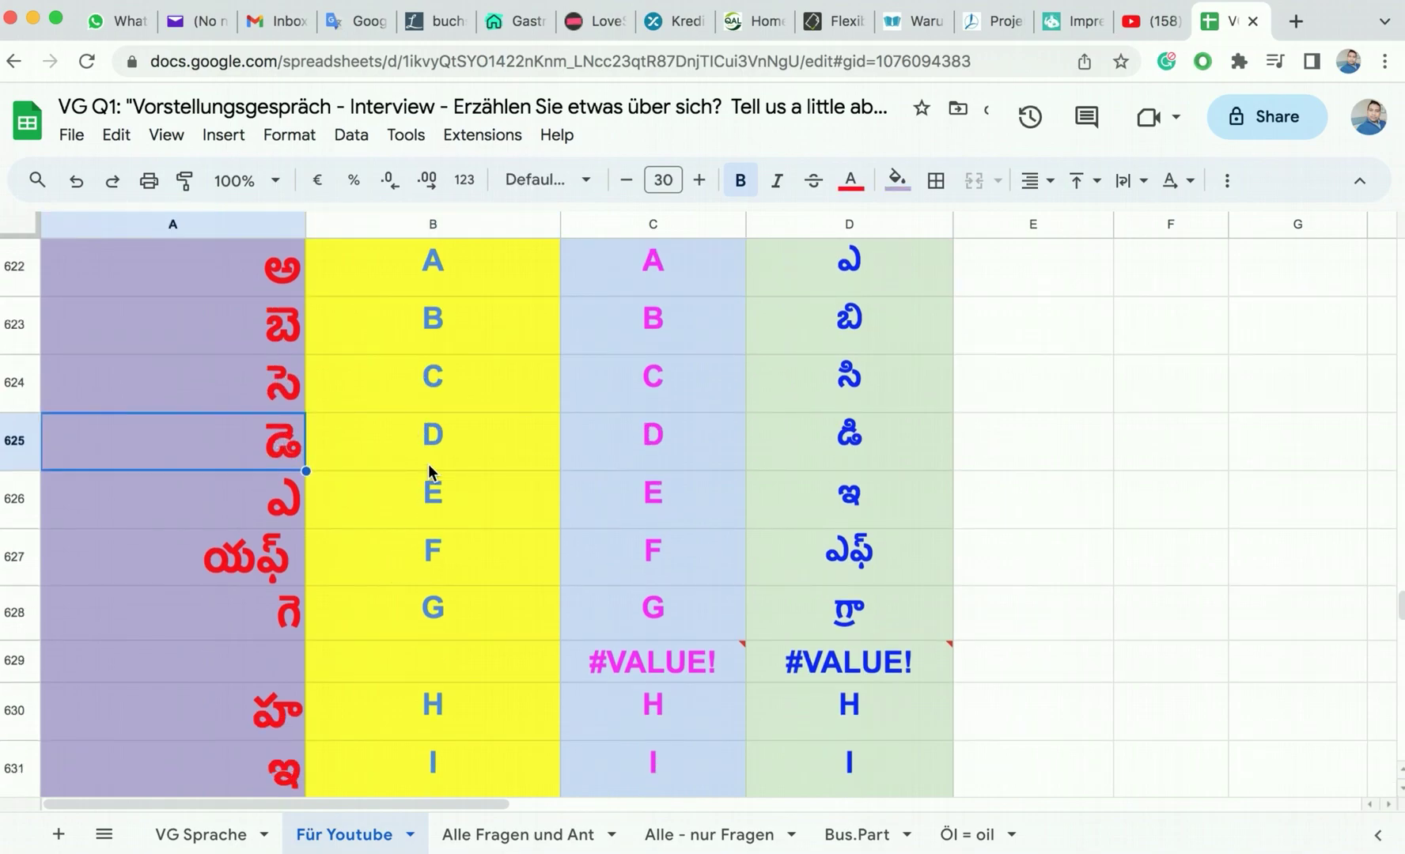
{"action": "left_click", "coordinate": [457, 497]}
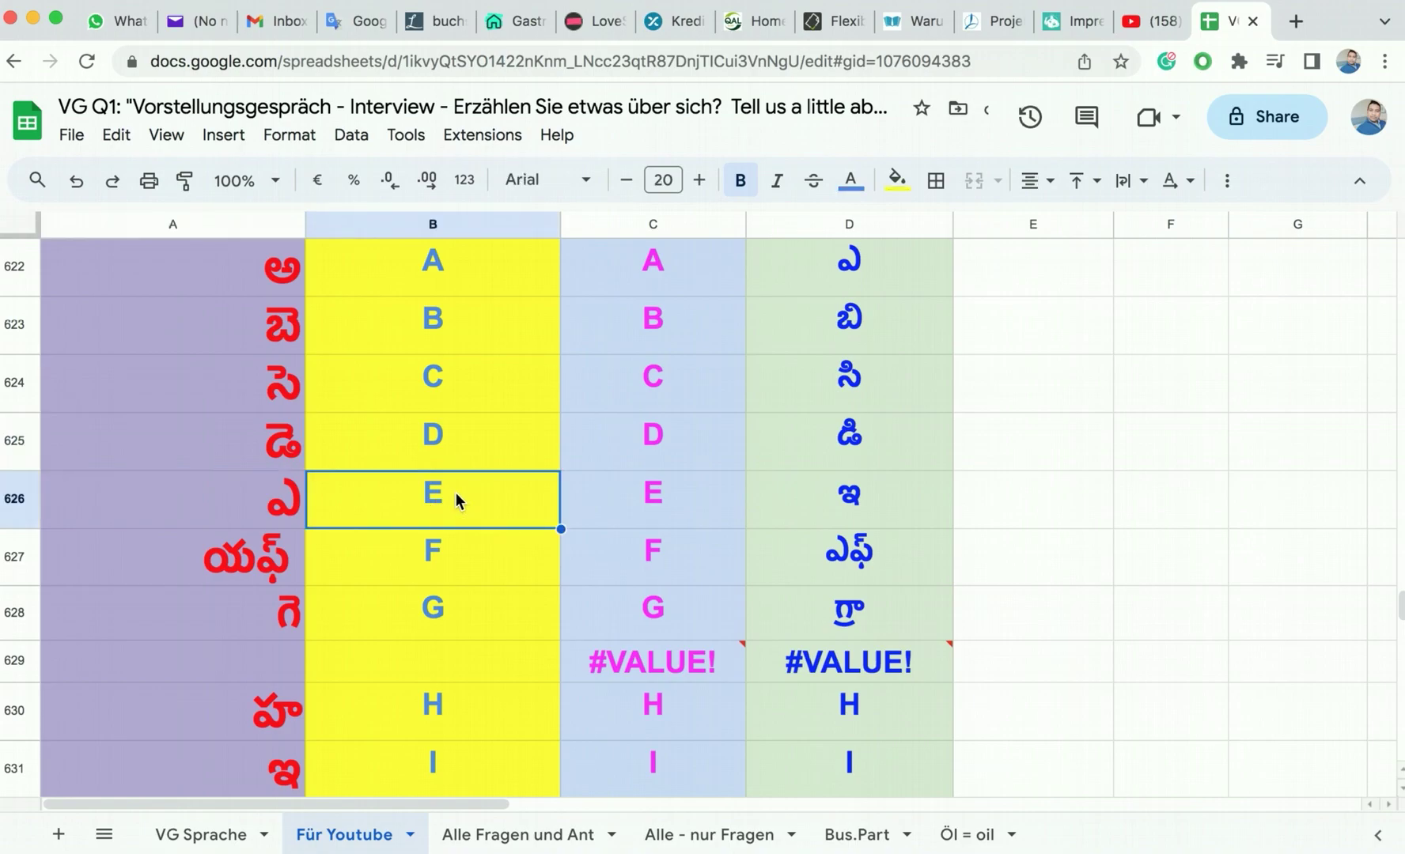
{"action": "left_click", "coordinate": [303, 495]}
{"action": "left_click", "coordinate": [461, 266]}
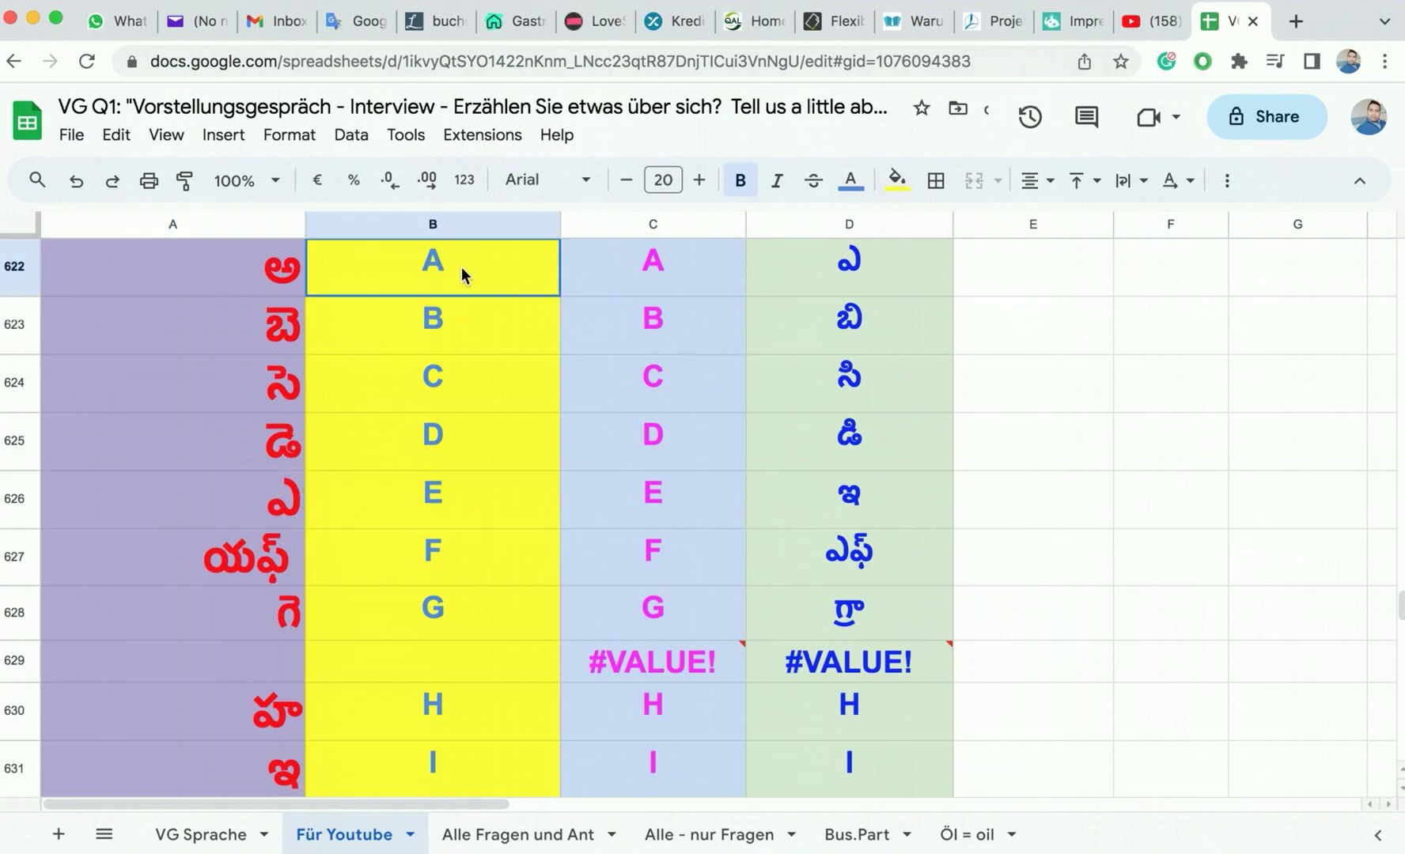
{"action": "left_click", "coordinate": [369, 496]}
{"action": "left_click", "coordinate": [307, 496]}
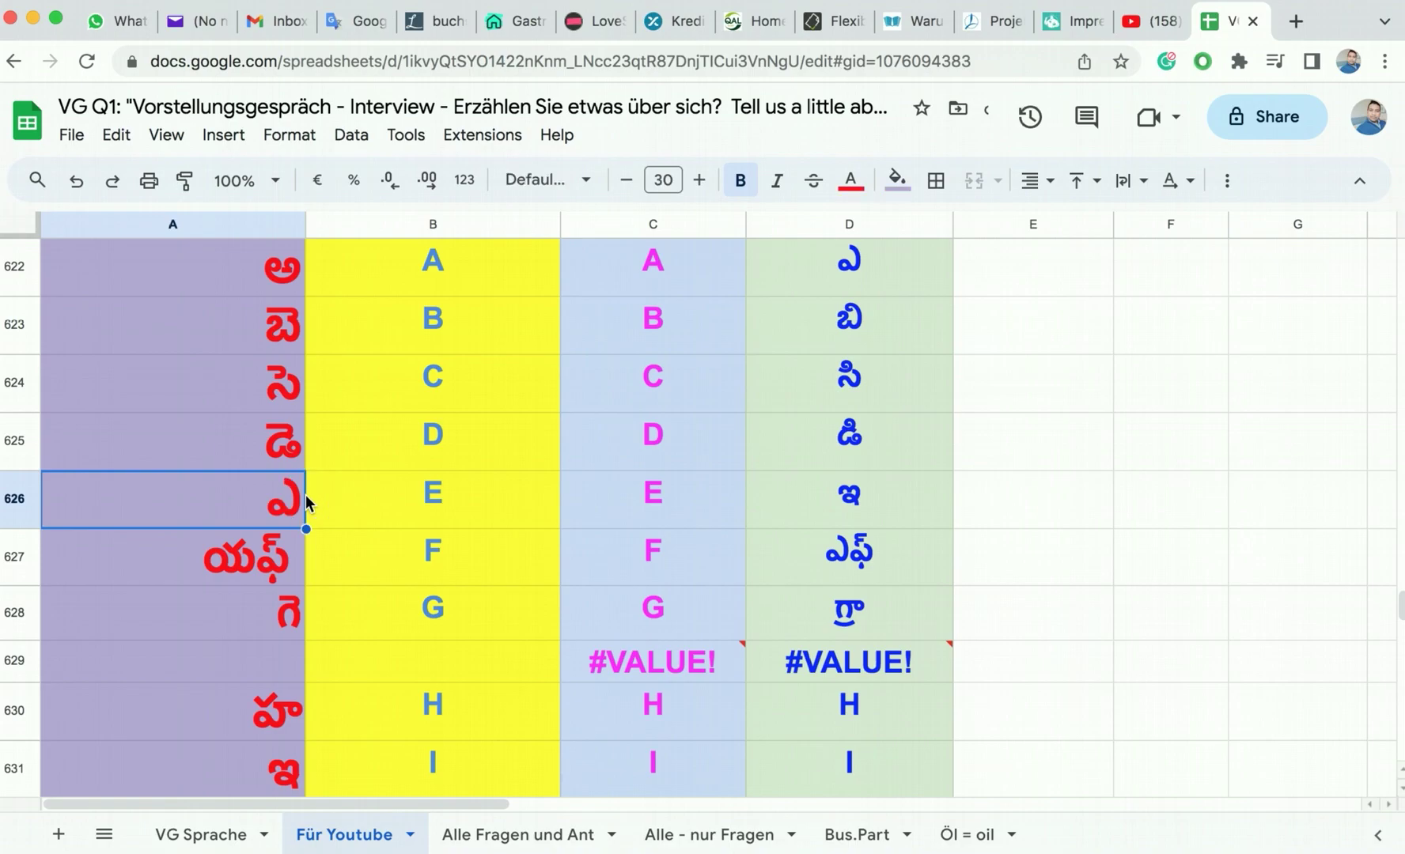
{"action": "left_click", "coordinate": [449, 261]}
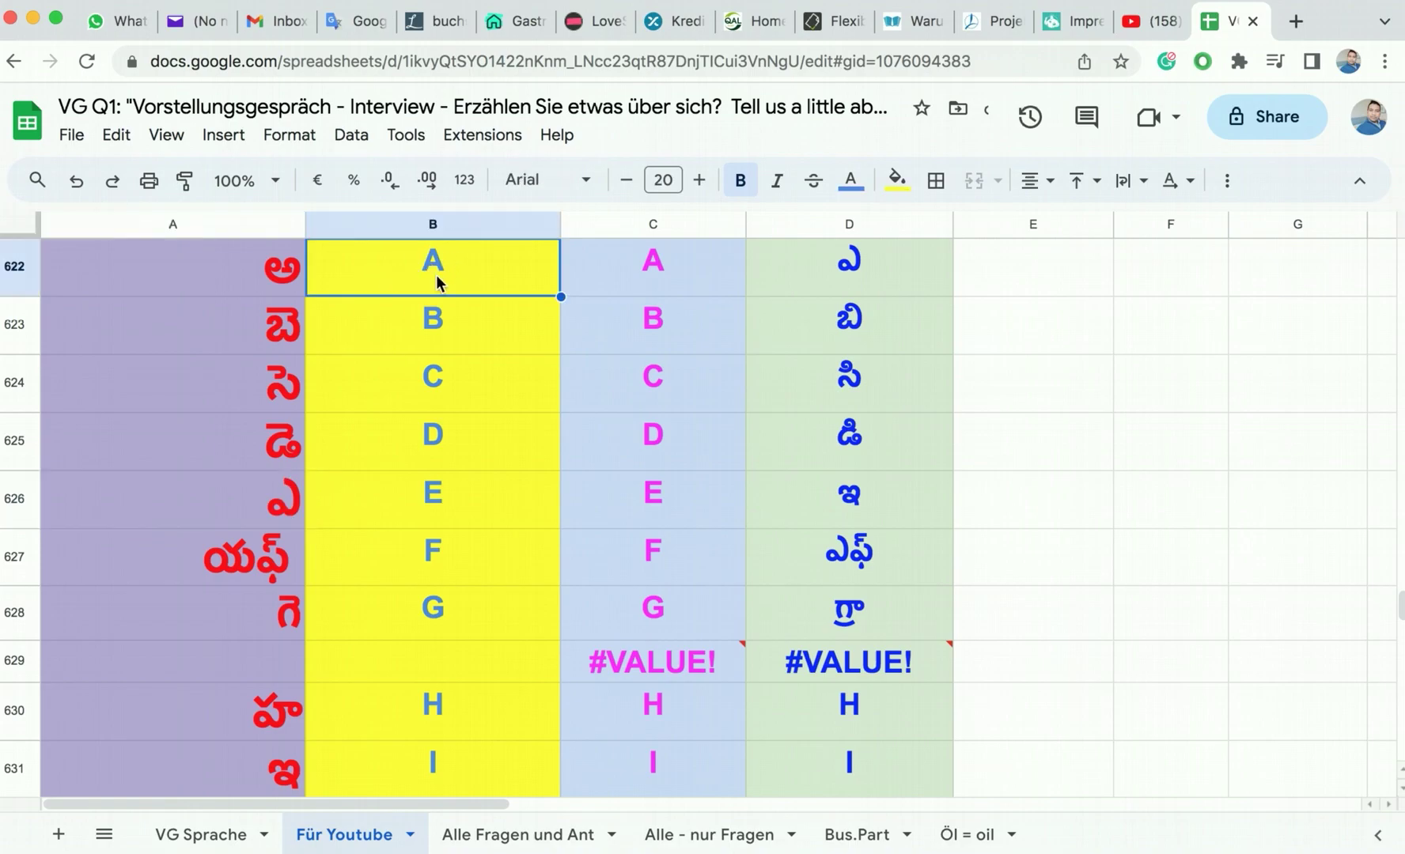
{"action": "left_click", "coordinate": [281, 291]}
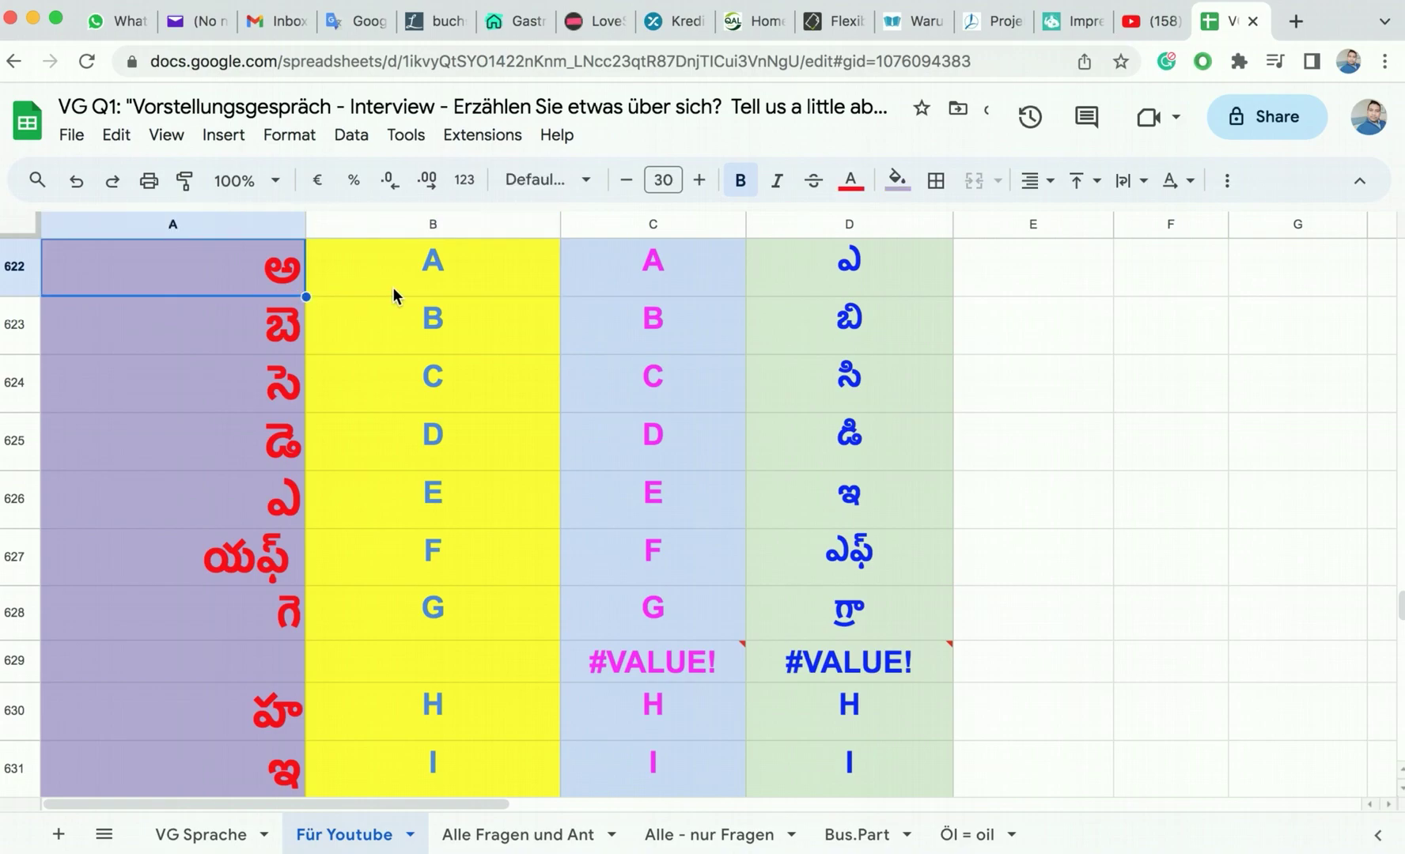
{"action": "left_click", "coordinate": [439, 285]}
{"action": "left_click", "coordinate": [436, 507]}
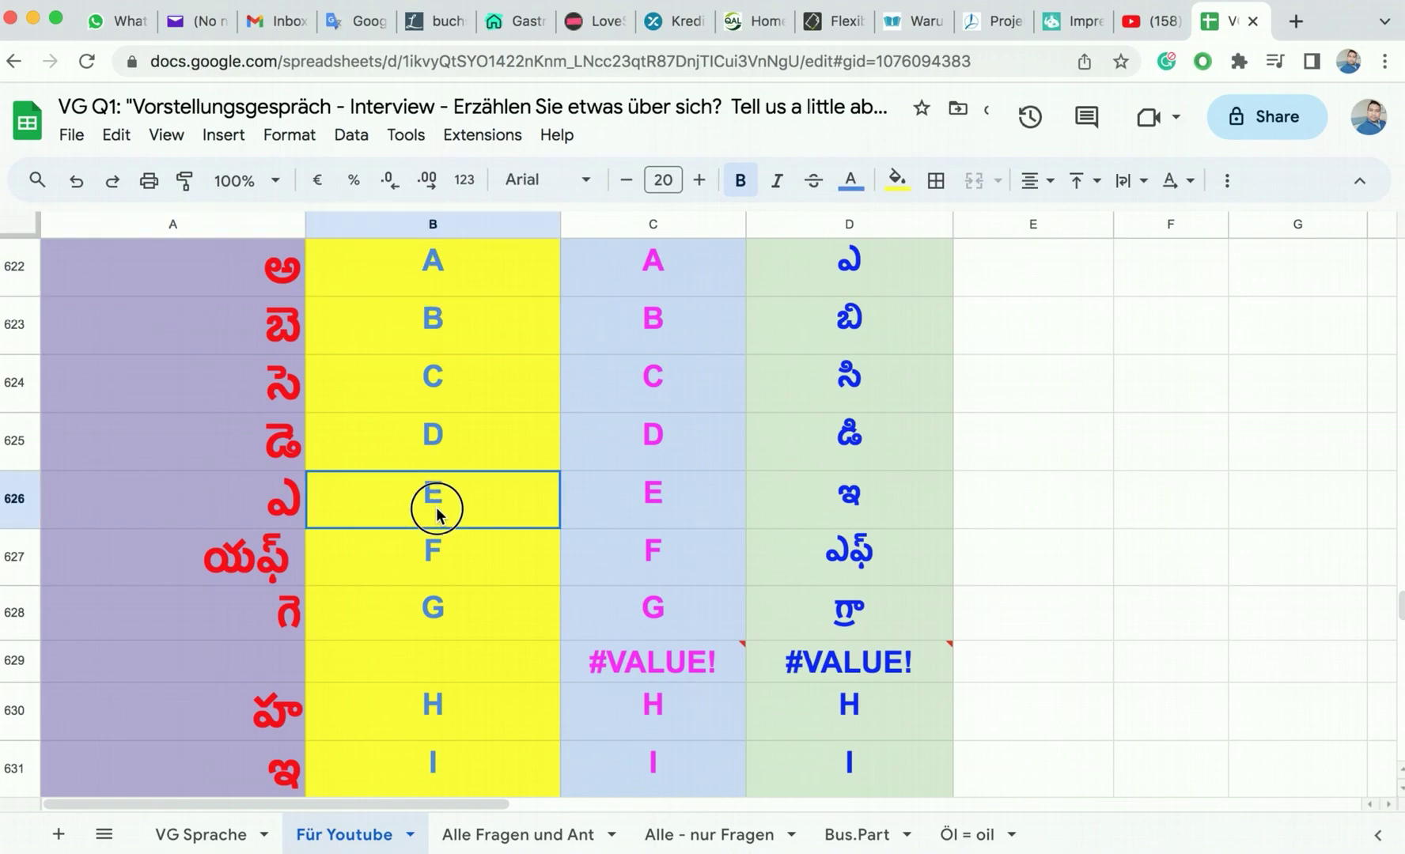
{"action": "left_click", "coordinate": [291, 503]}
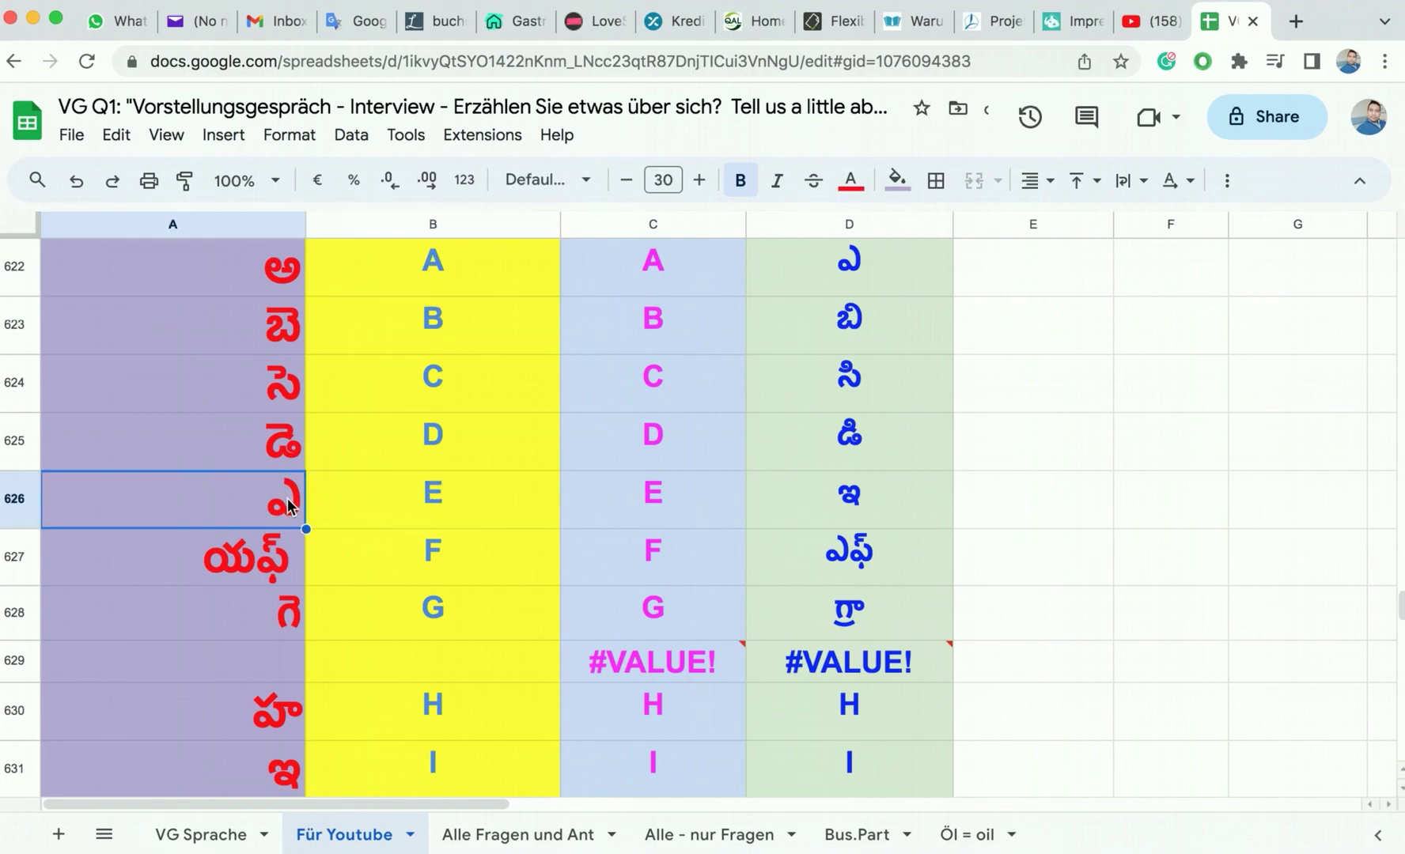
{"action": "left_click", "coordinate": [433, 265]}
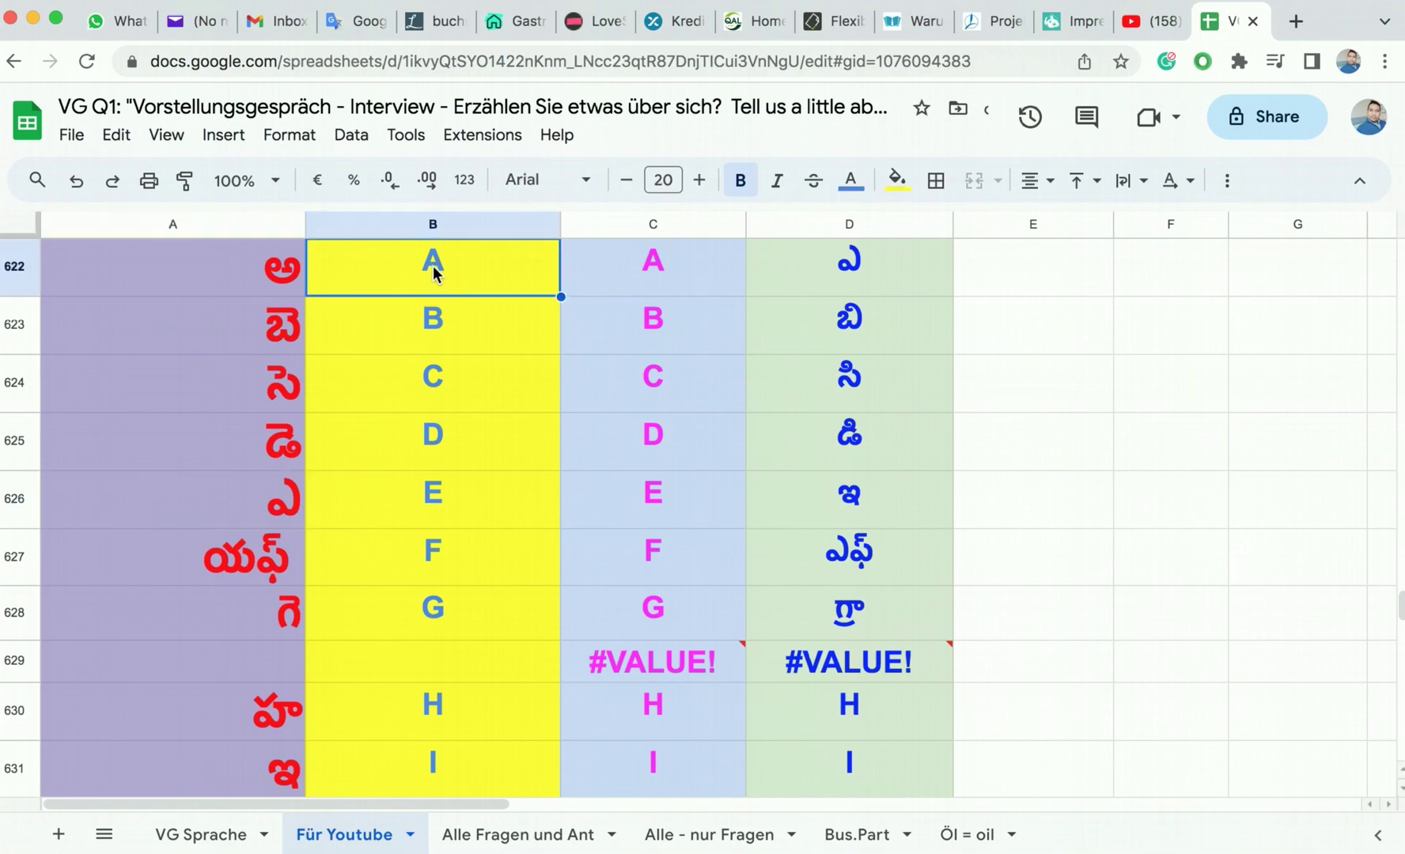
{"action": "left_click", "coordinate": [285, 277]}
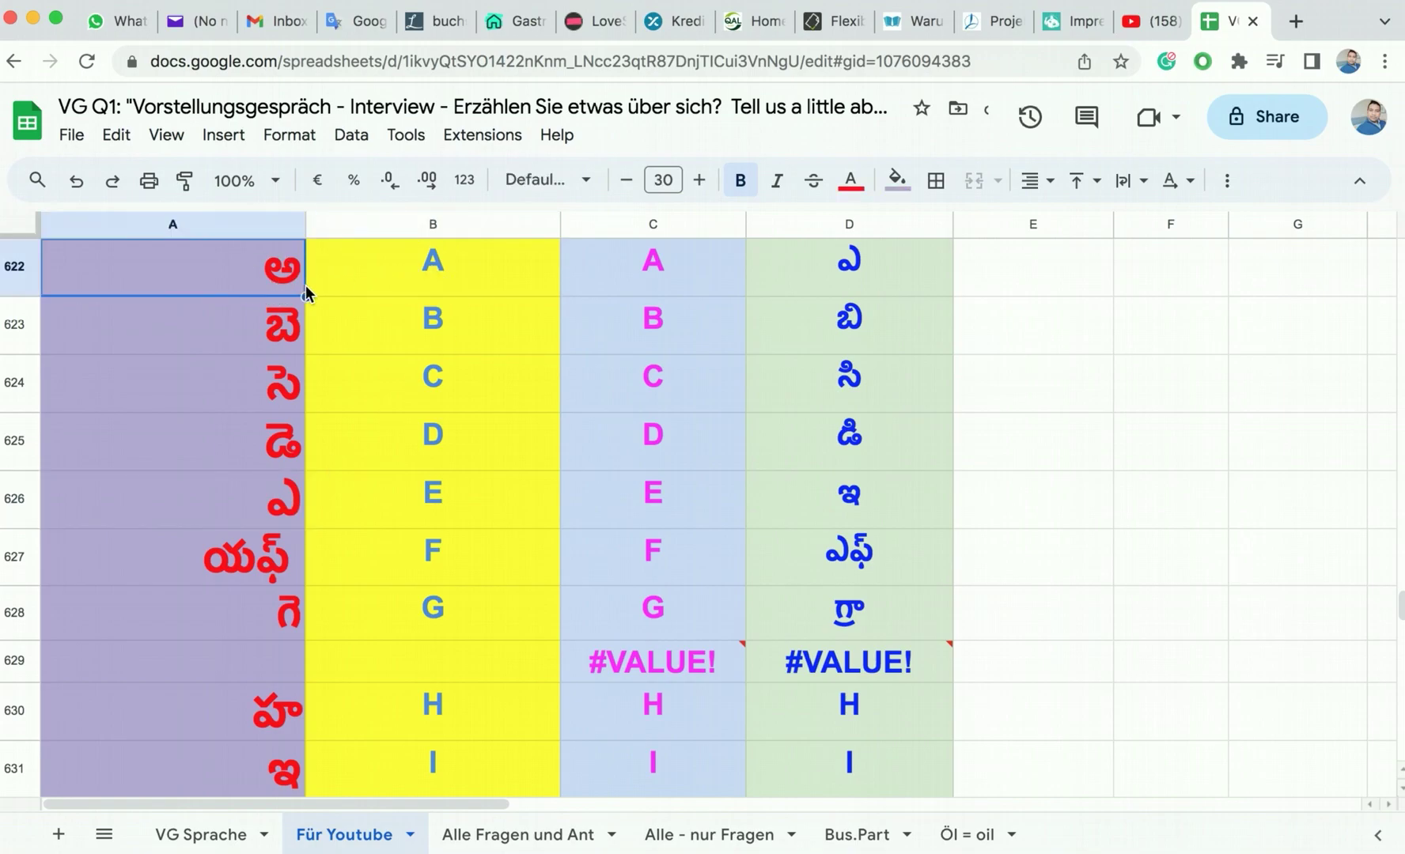
Step: Contrast the letter E in B626 with I in B631 and point out the Telugu pronunciation of I in A631
{"action": "left_click", "coordinate": [420, 479]}
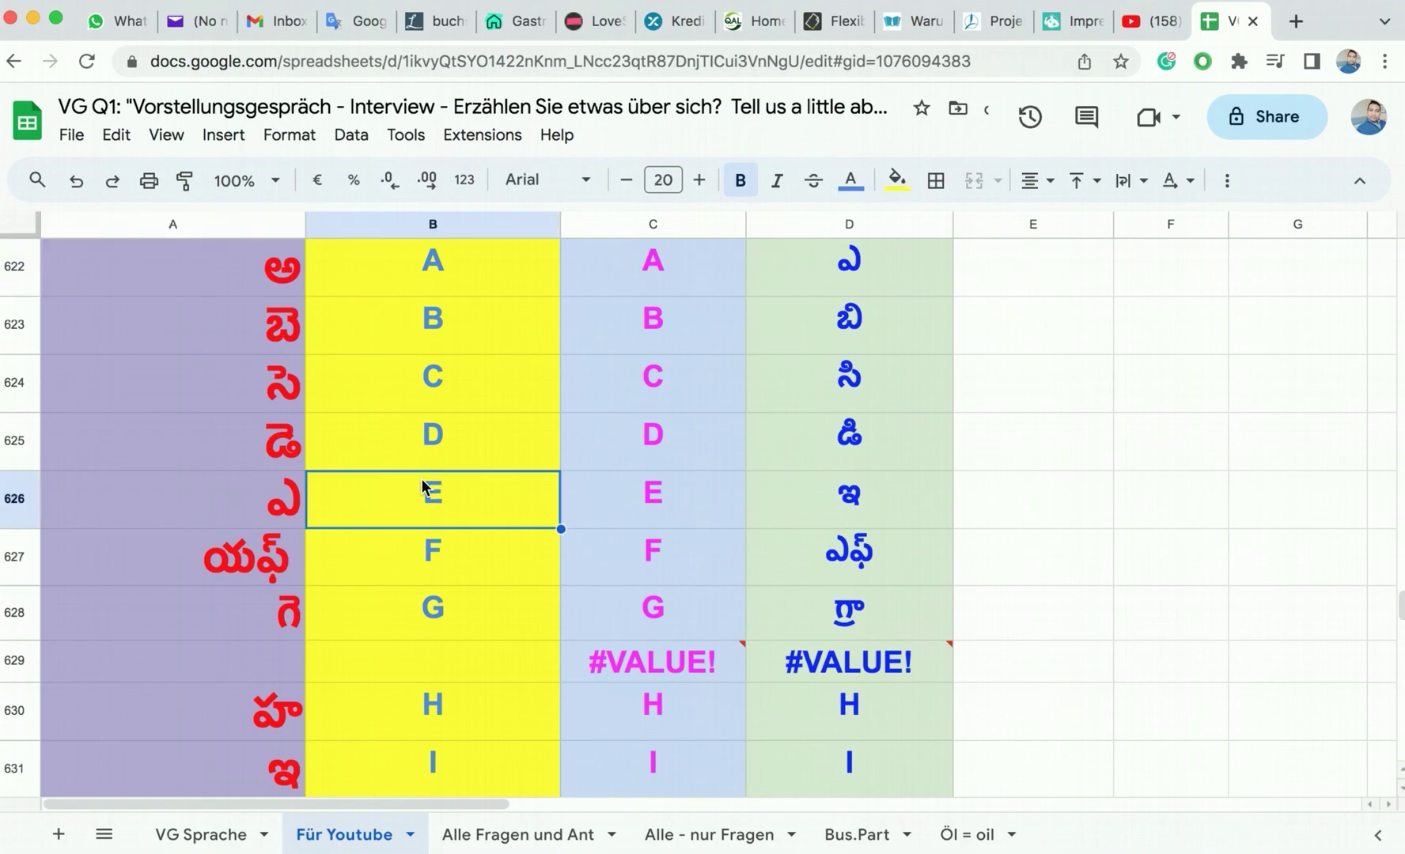
{"action": "left_click", "coordinate": [427, 758]}
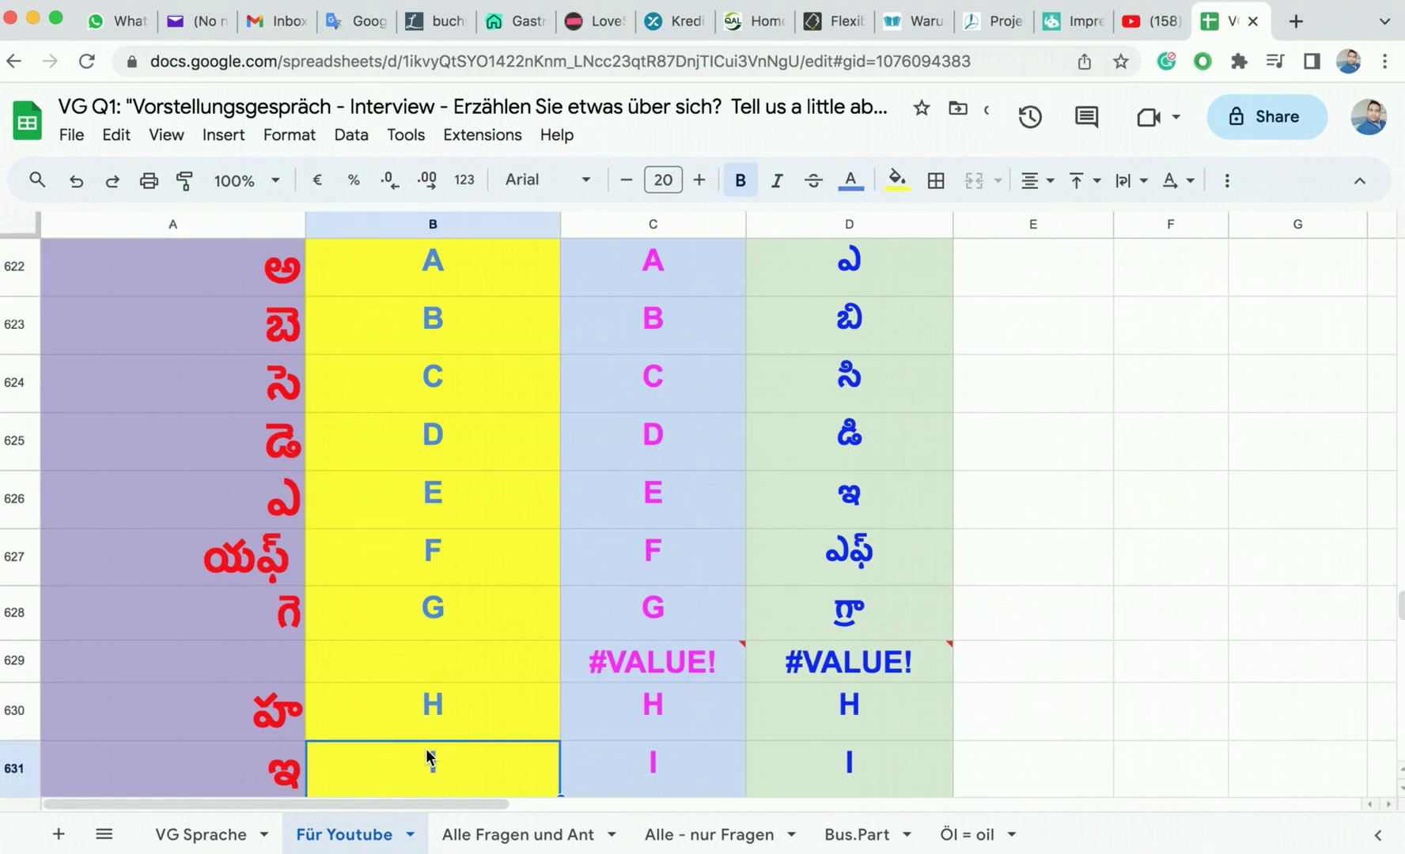
{"action": "left_click", "coordinate": [302, 764]}
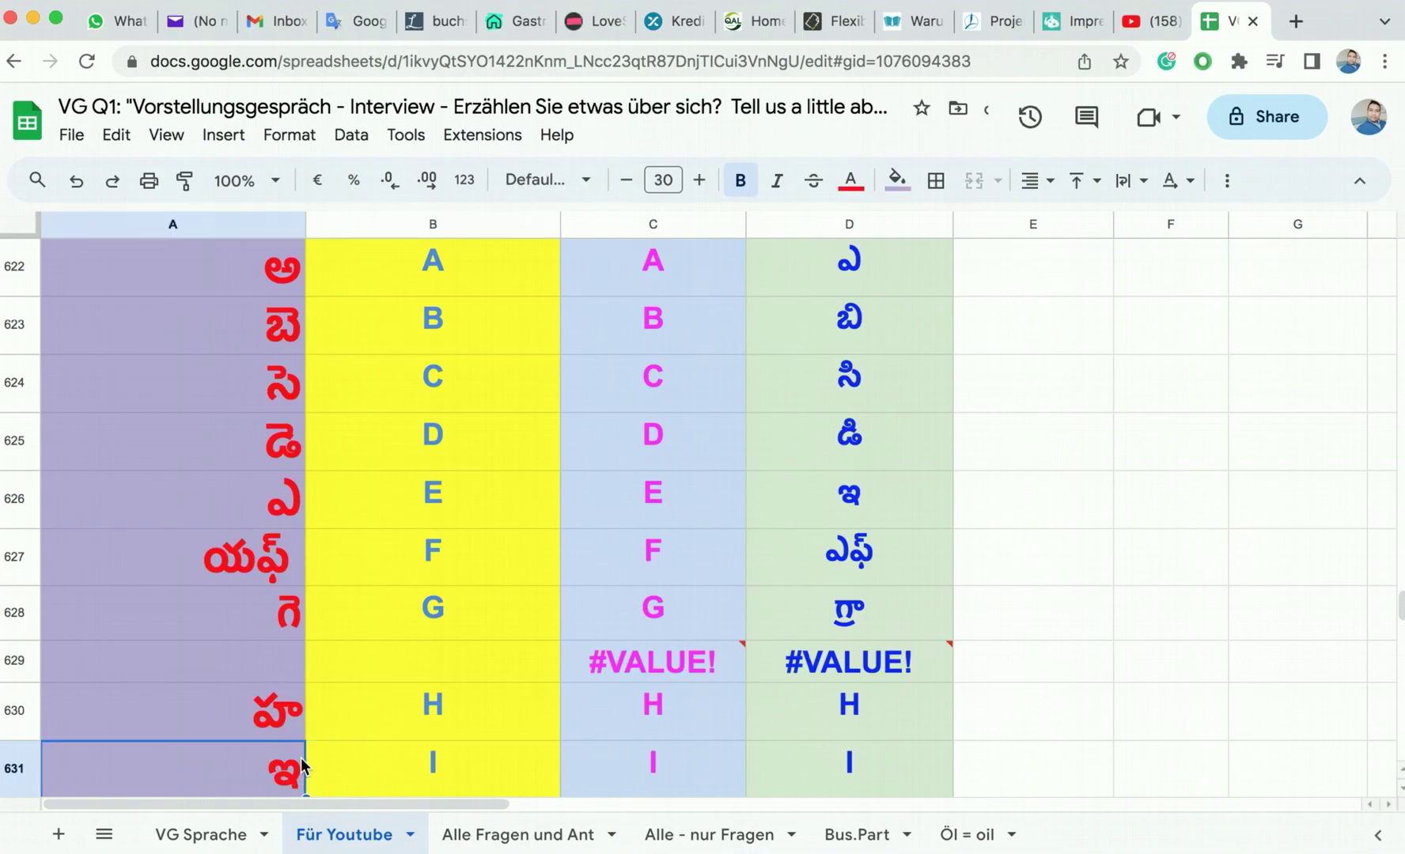
Step: Highlight the letters A to G with their pronunciations in A622:B628, and single out G, F and E
{"action": "left_click_drag", "start_coordinate": [432, 261], "coordinate": [264, 612]}
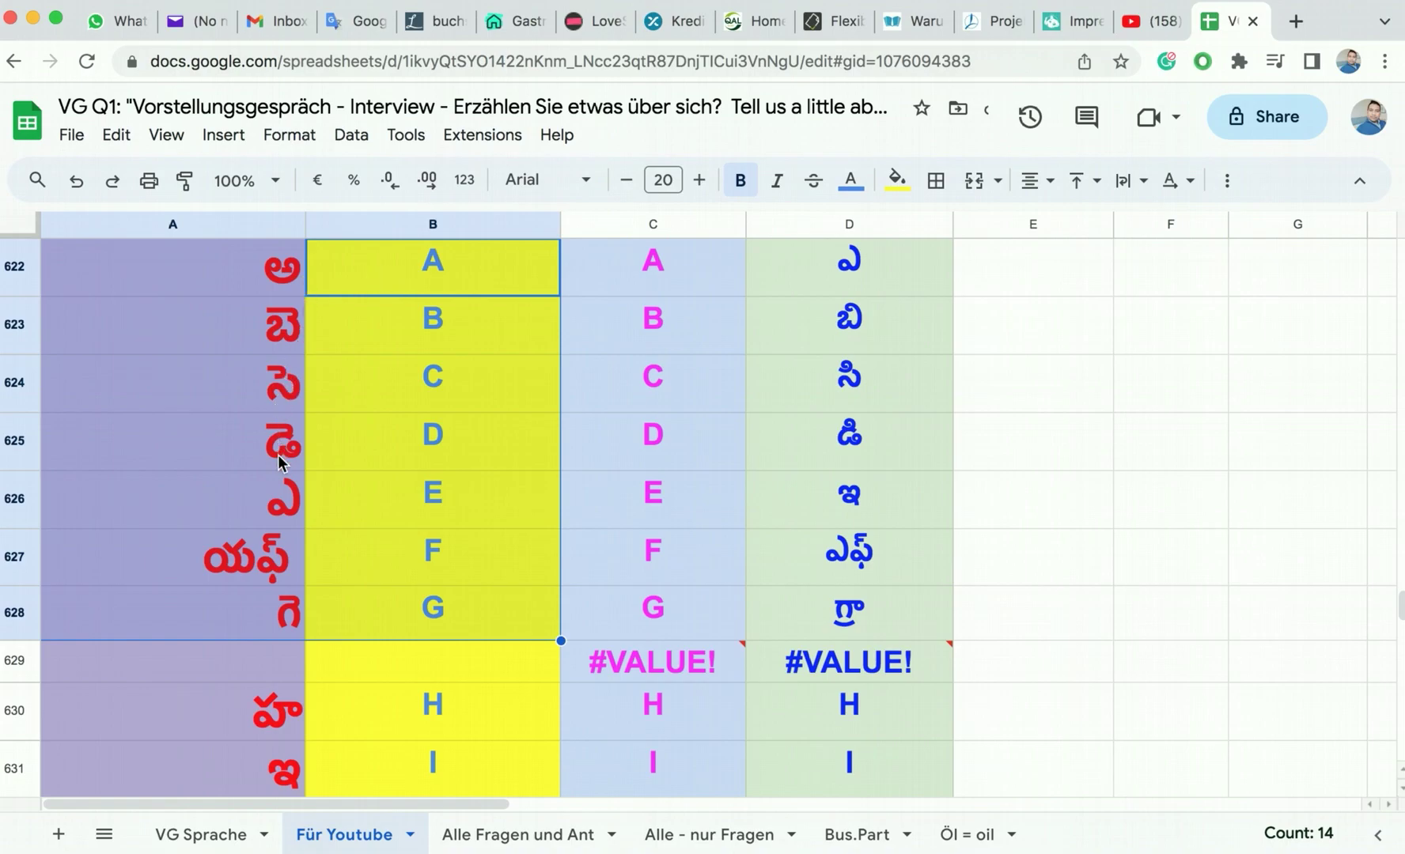
{"action": "left_click", "coordinate": [427, 611]}
{"action": "left_click", "coordinate": [448, 547]}
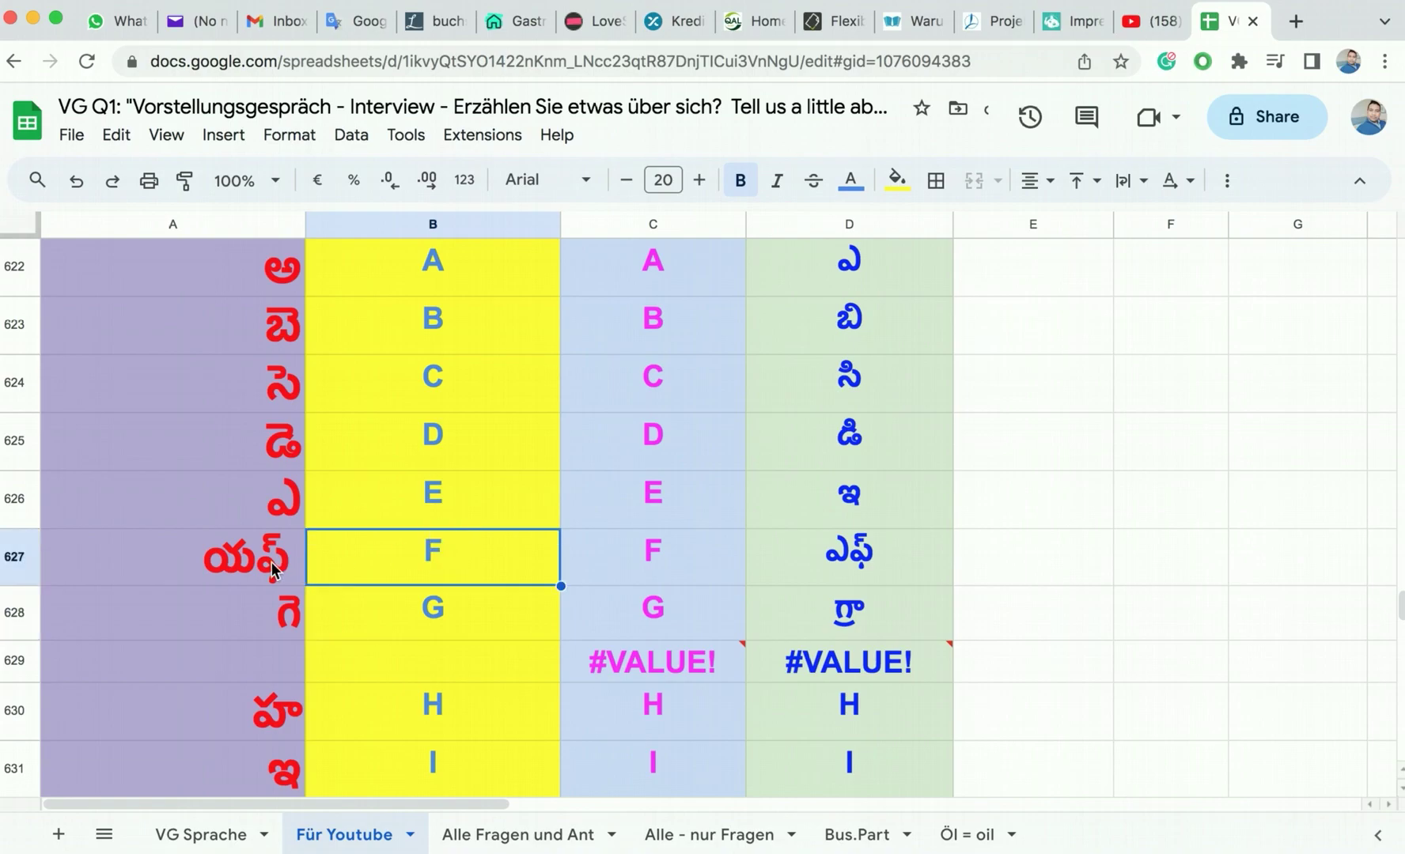
{"action": "left_click", "coordinate": [436, 497]}
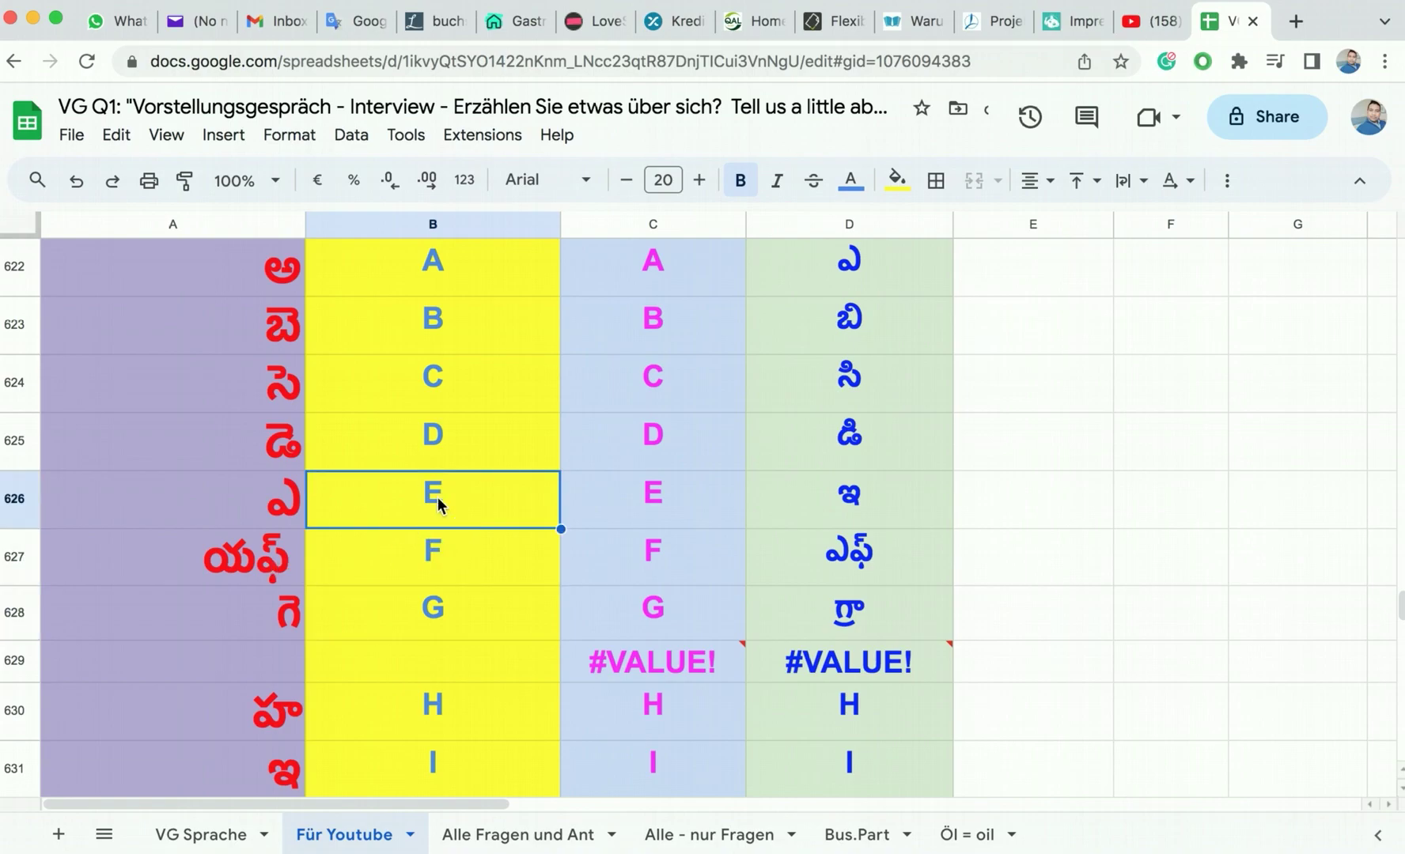
{"action": "left_click", "coordinate": [303, 503]}
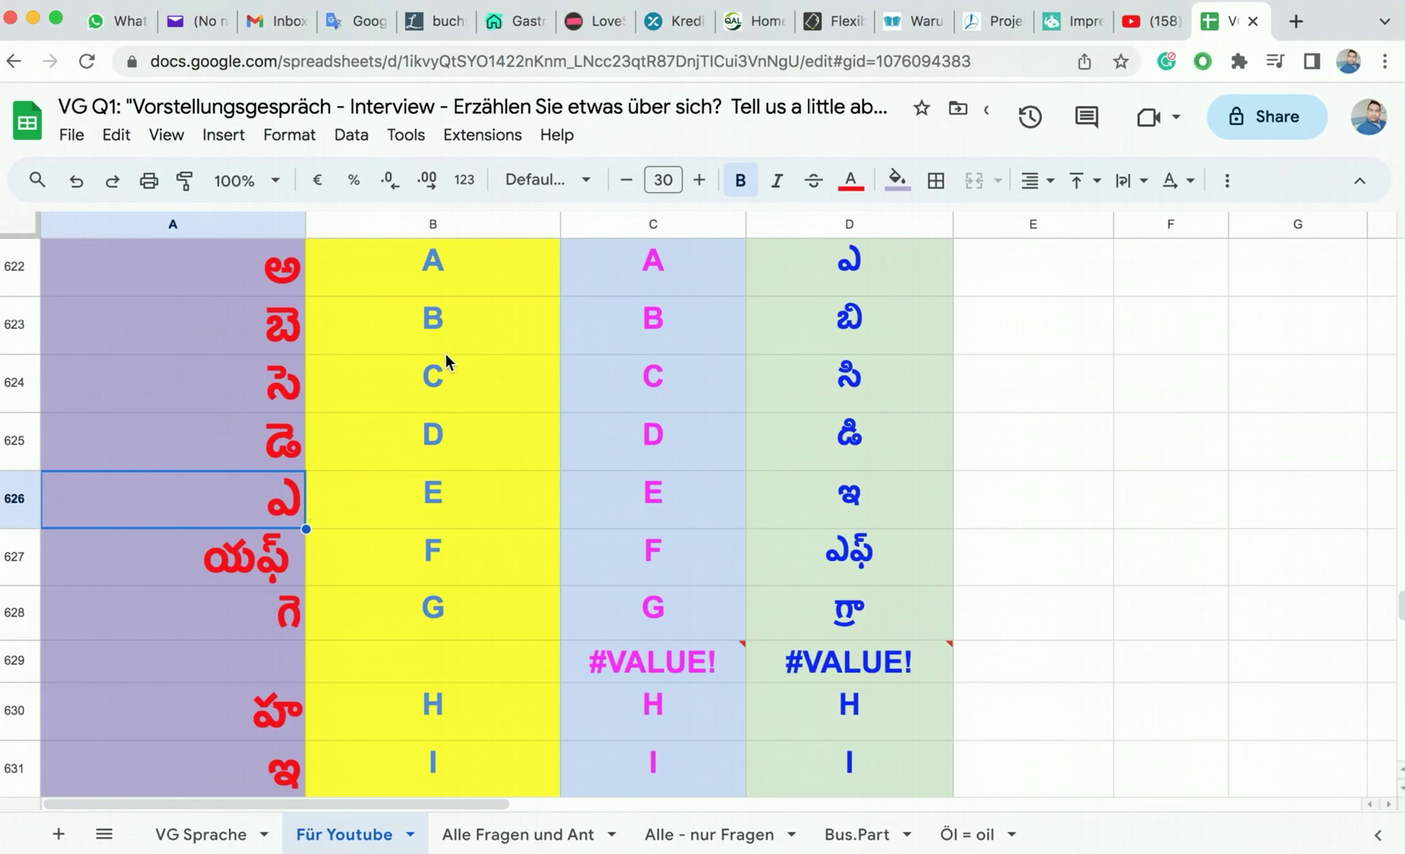
Step: Review the letters in two groups, A to D and E to G, highlighting each group in column B and its pronunciations in column A
{"action": "left_click_drag", "start_coordinate": [435, 287], "coordinate": [428, 437]}
{"action": "left_click_drag", "start_coordinate": [265, 271], "coordinate": [270, 449]}
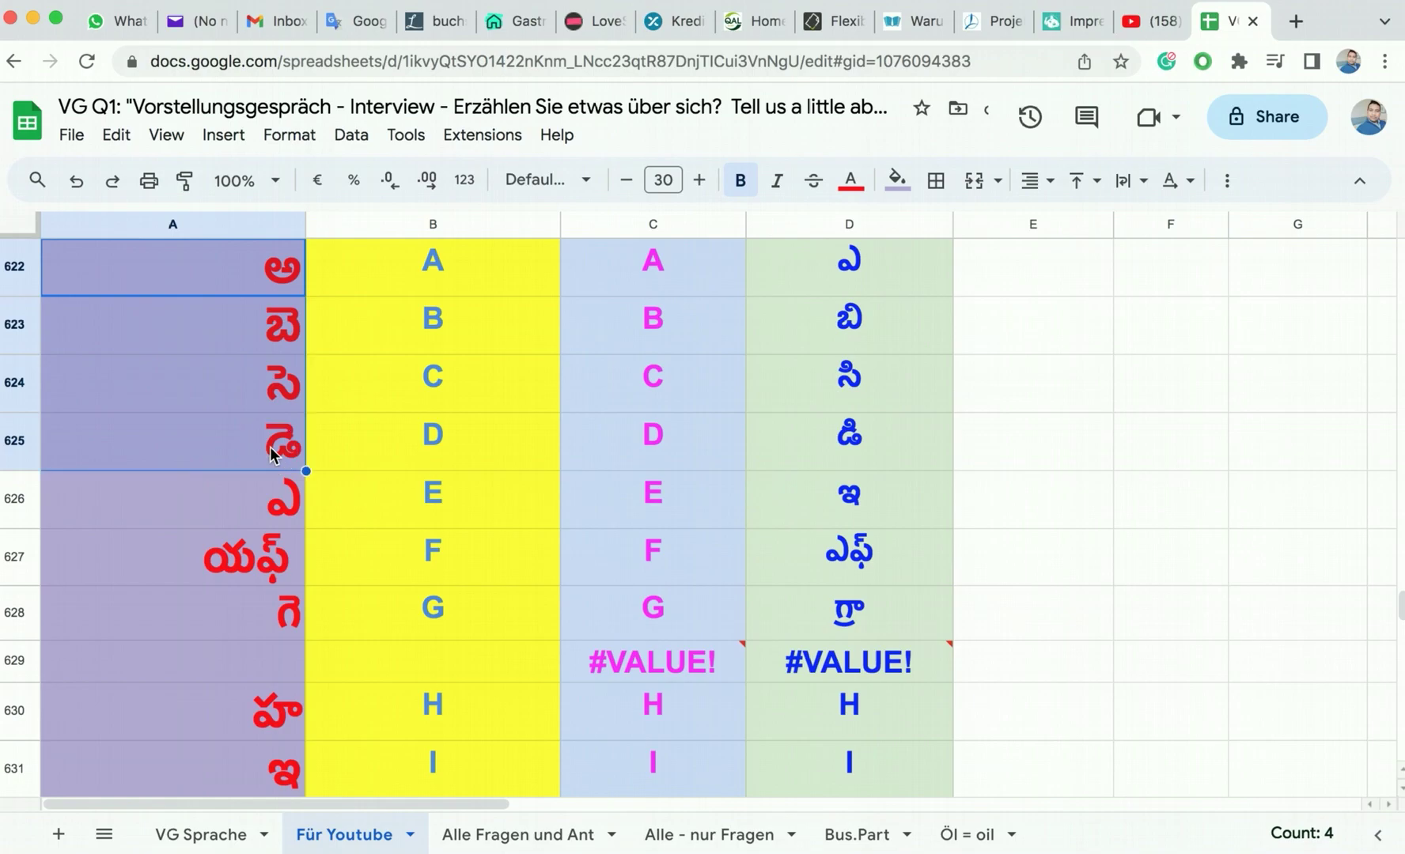
{"action": "left_click_drag", "start_coordinate": [424, 486], "coordinate": [433, 589]}
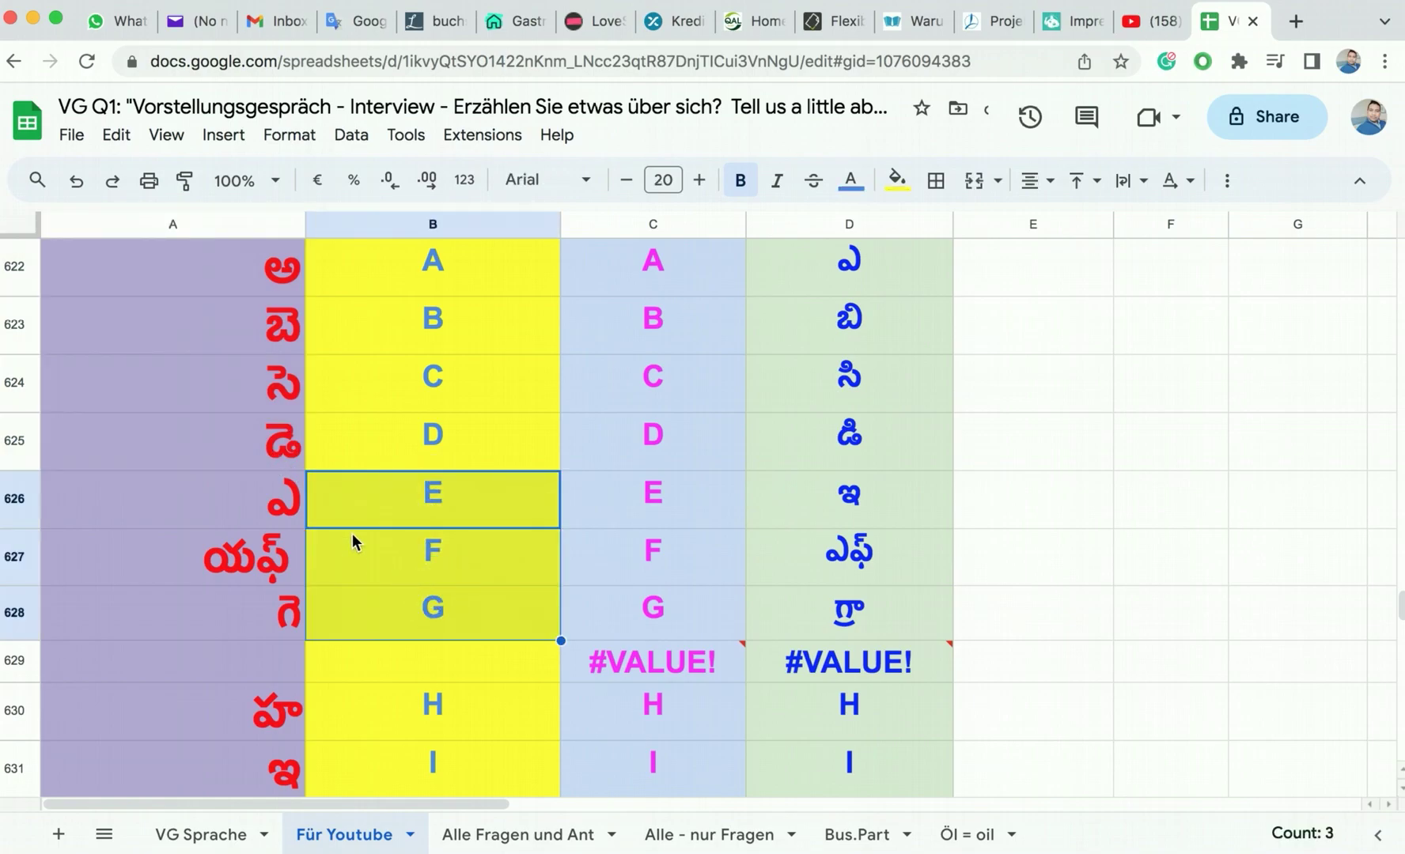
{"action": "left_click_drag", "start_coordinate": [285, 482], "coordinate": [281, 611]}
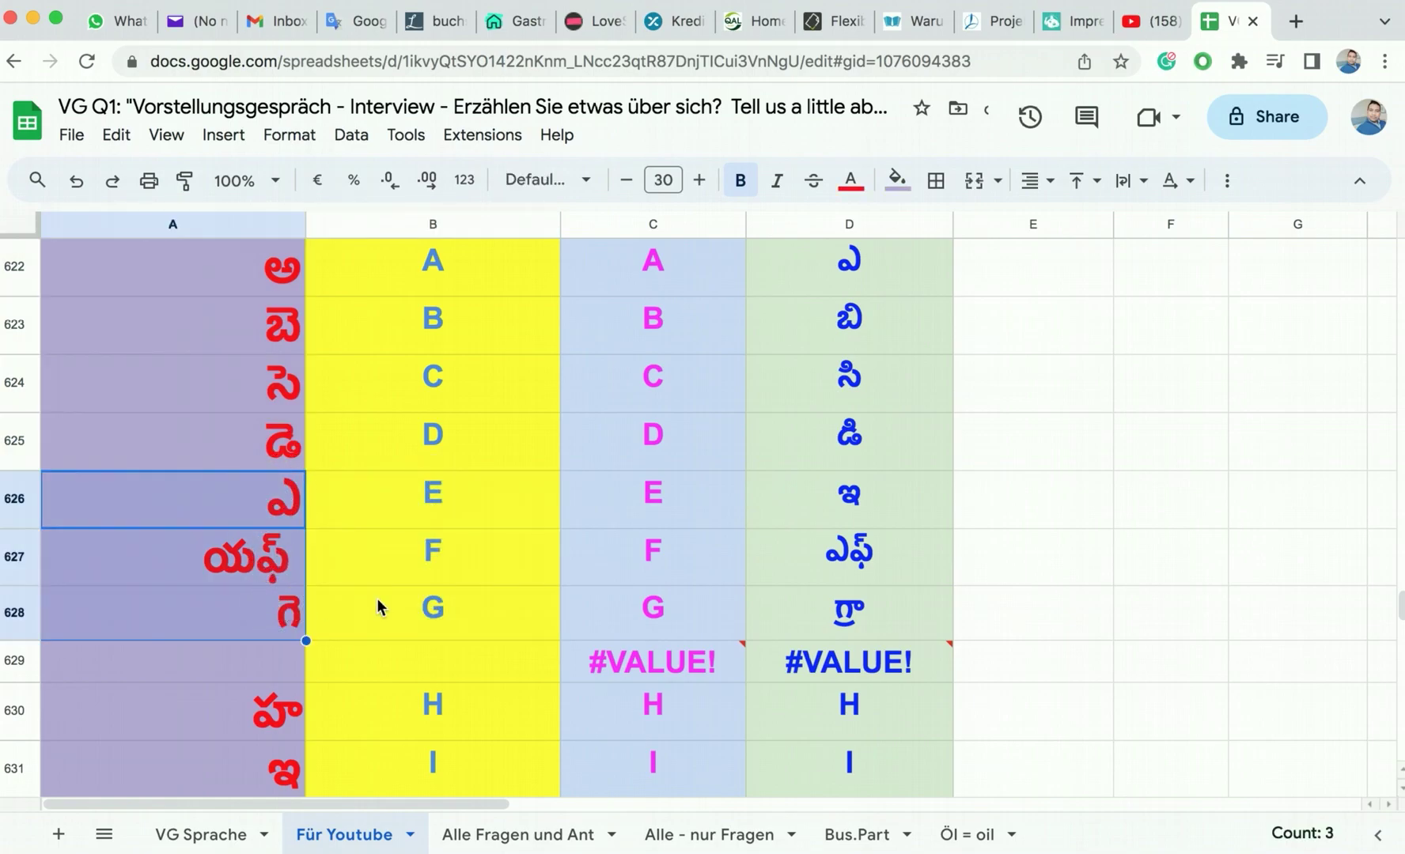
Step: Review the full A to G block in rows 622 to 628, alternating between the letters and their Telugu pronunciations
{"action": "left_click_drag", "start_coordinate": [446, 263], "coordinate": [439, 603]}
{"action": "left_click_drag", "start_coordinate": [274, 277], "coordinate": [284, 623]}
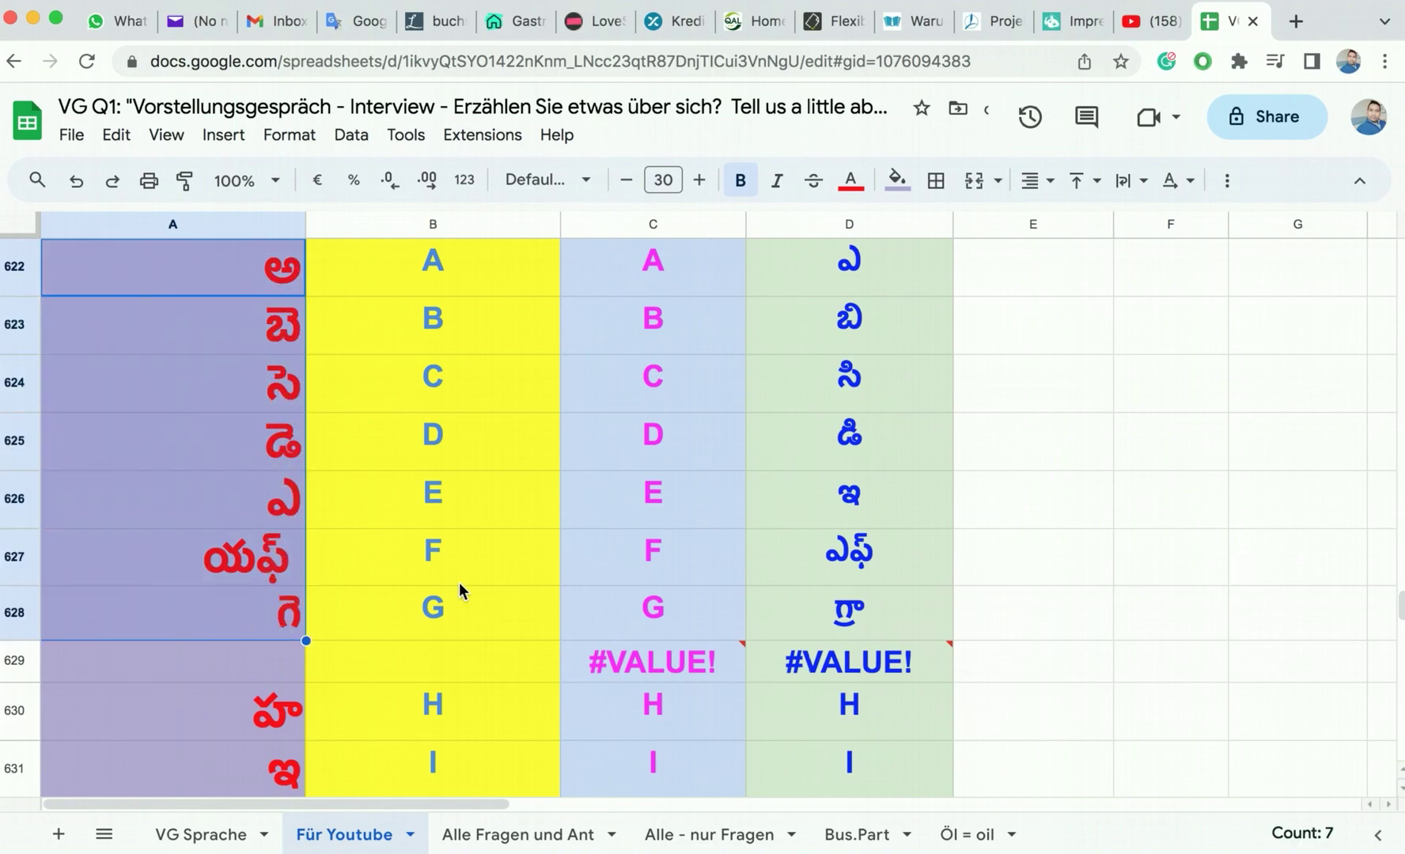
{"action": "left_click_drag", "start_coordinate": [250, 292], "coordinate": [219, 356]}
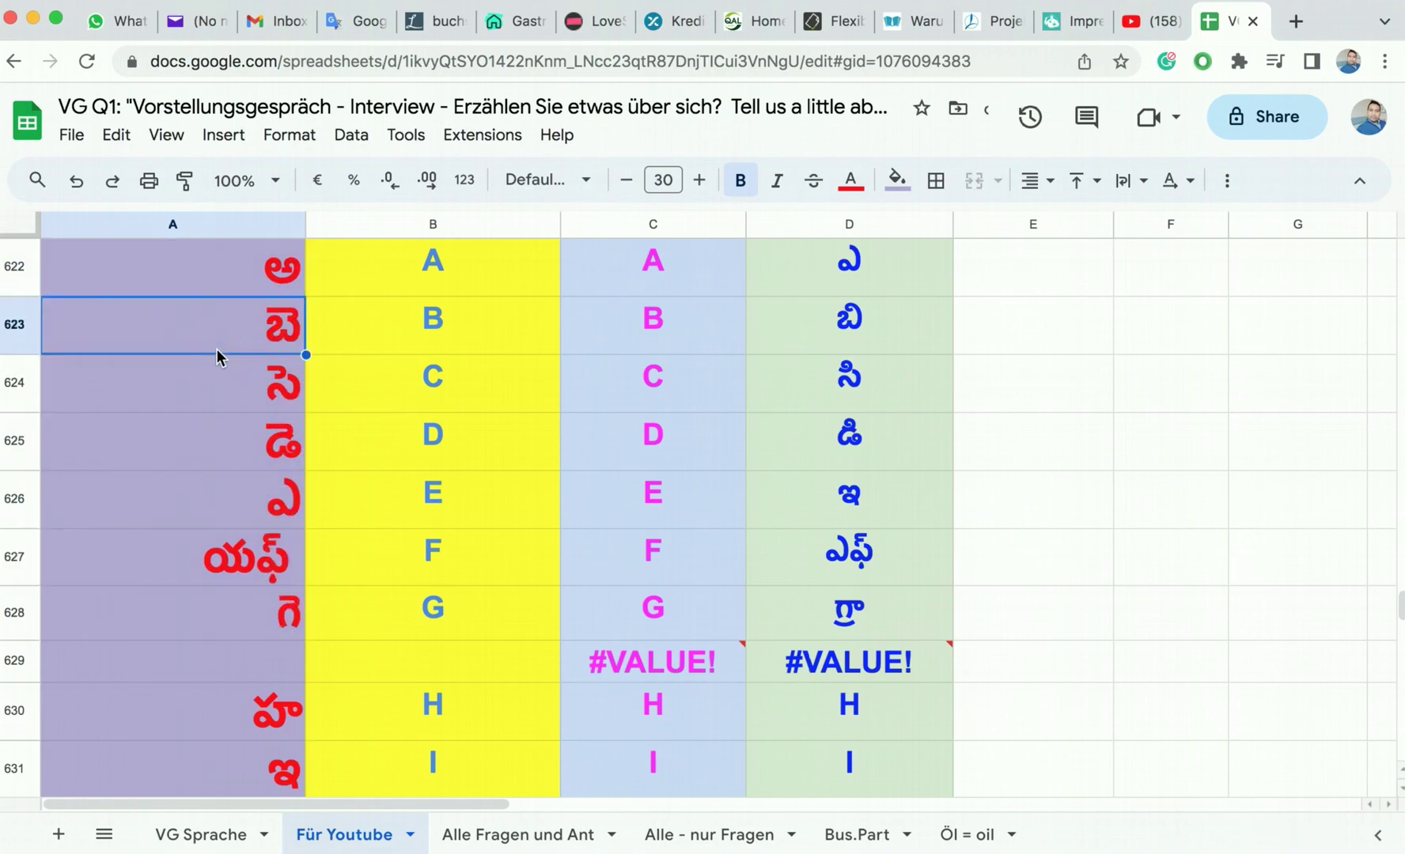
{"action": "left_click", "coordinate": [276, 294]}
{"action": "left_click_drag", "start_coordinate": [276, 301], "coordinate": [294, 599]}
{"action": "left_click_drag", "start_coordinate": [435, 282], "coordinate": [439, 605]}
{"action": "left_click", "coordinate": [285, 269]}
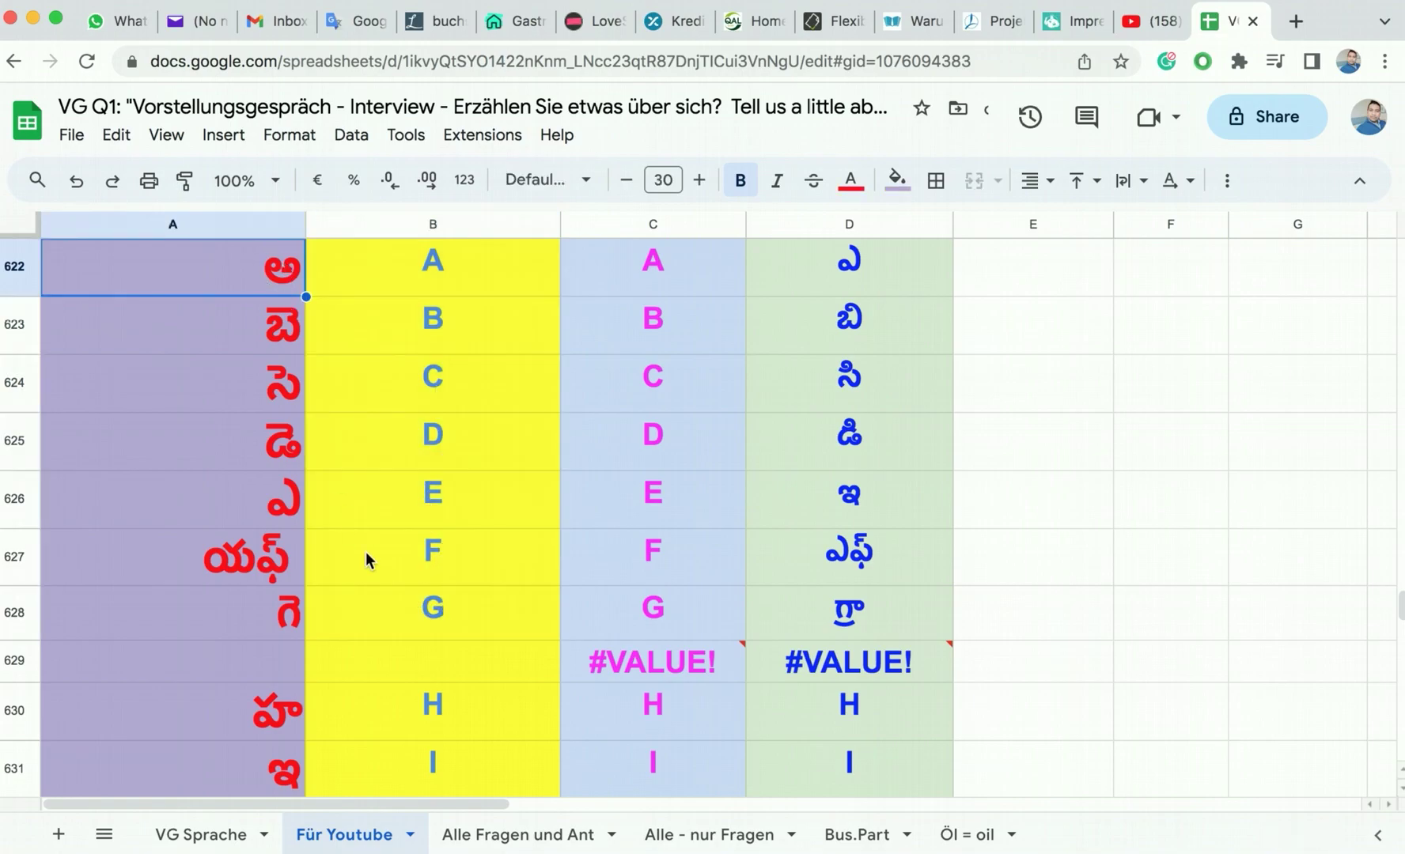
Step: Move on to the letter H in row 630 and point out its Telugu pronunciation in column A
{"action": "scroll", "coordinate": [366, 551], "scroll_direction": "down", "scroll_amount": 1}
{"action": "scroll", "coordinate": [366, 551], "scroll_direction": "down", "scroll_amount": 3}
{"action": "scroll", "coordinate": [366, 551], "scroll_direction": "down", "scroll_amount": 2}
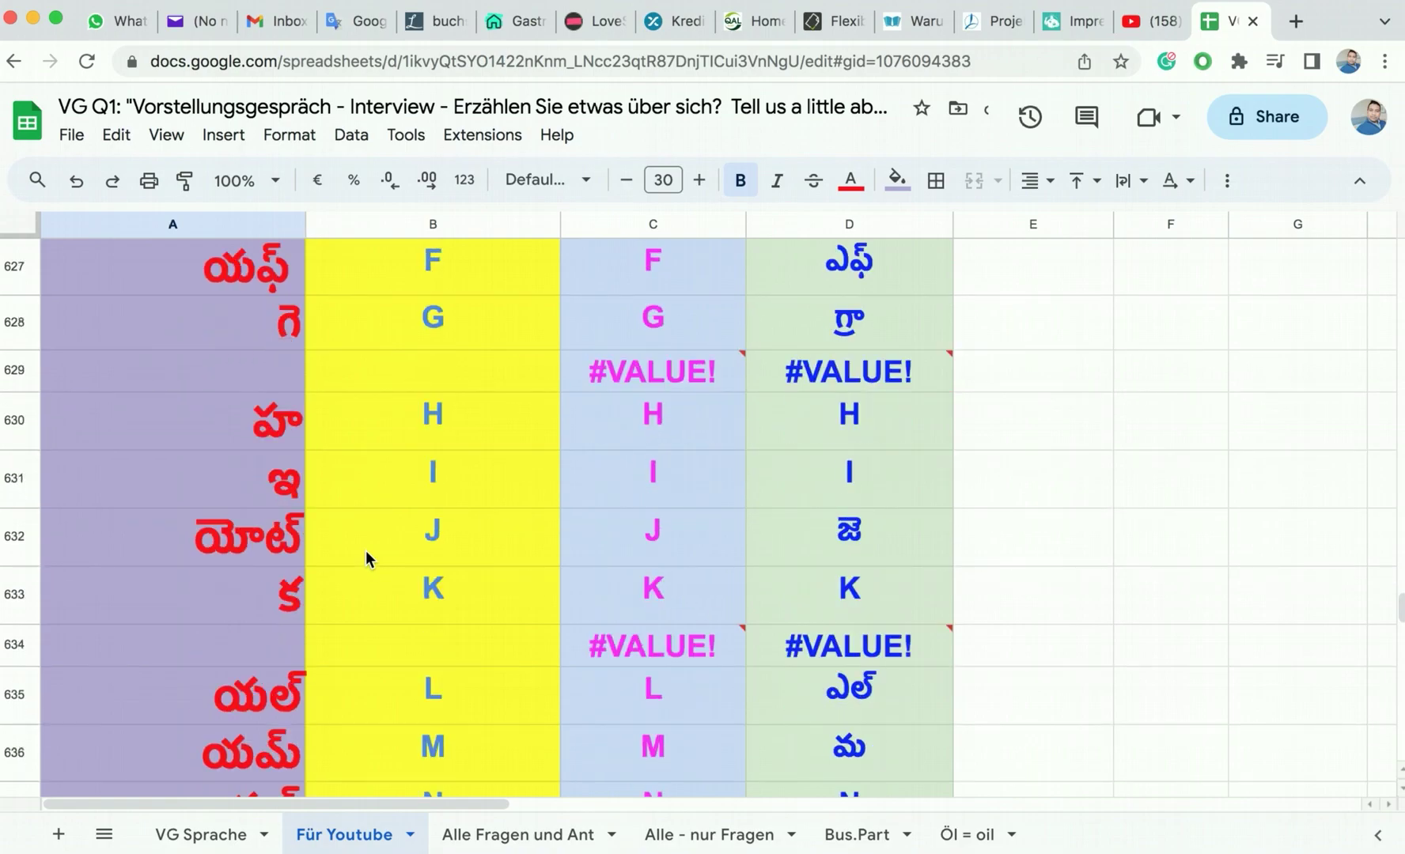
{"action": "left_click", "coordinate": [436, 358]}
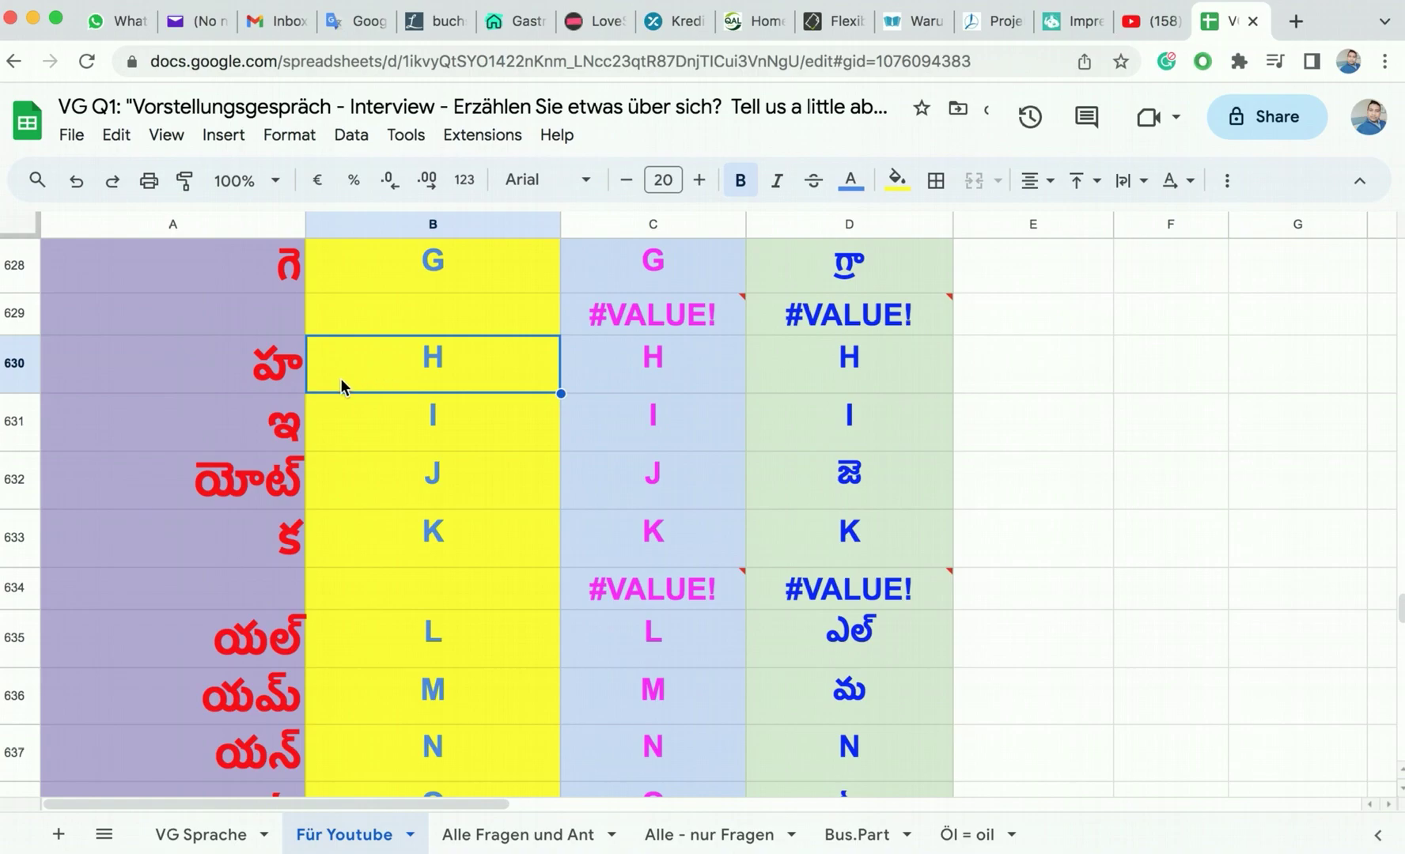
{"action": "left_click", "coordinate": [275, 384]}
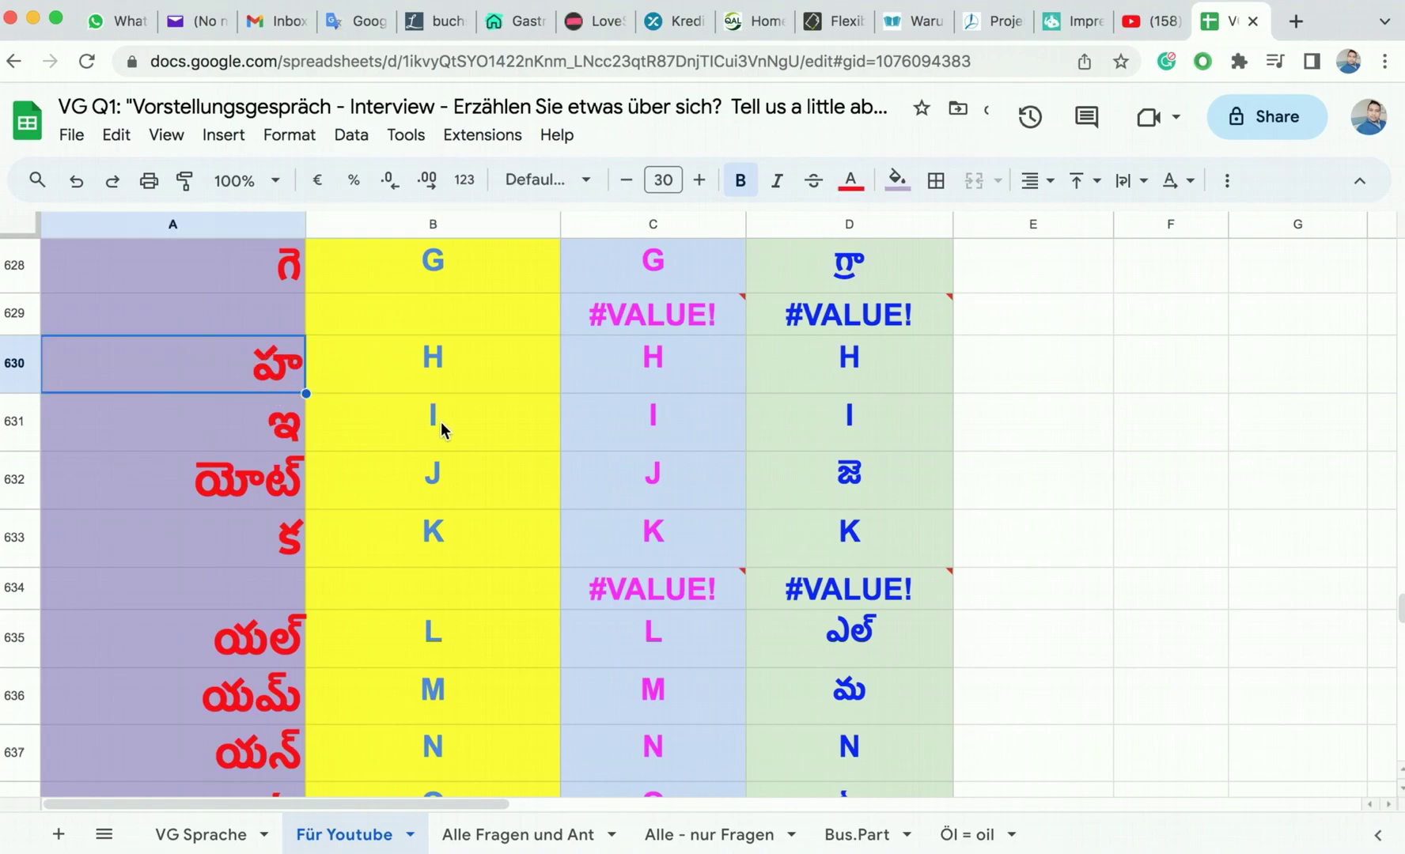
{"action": "left_click", "coordinate": [434, 373]}
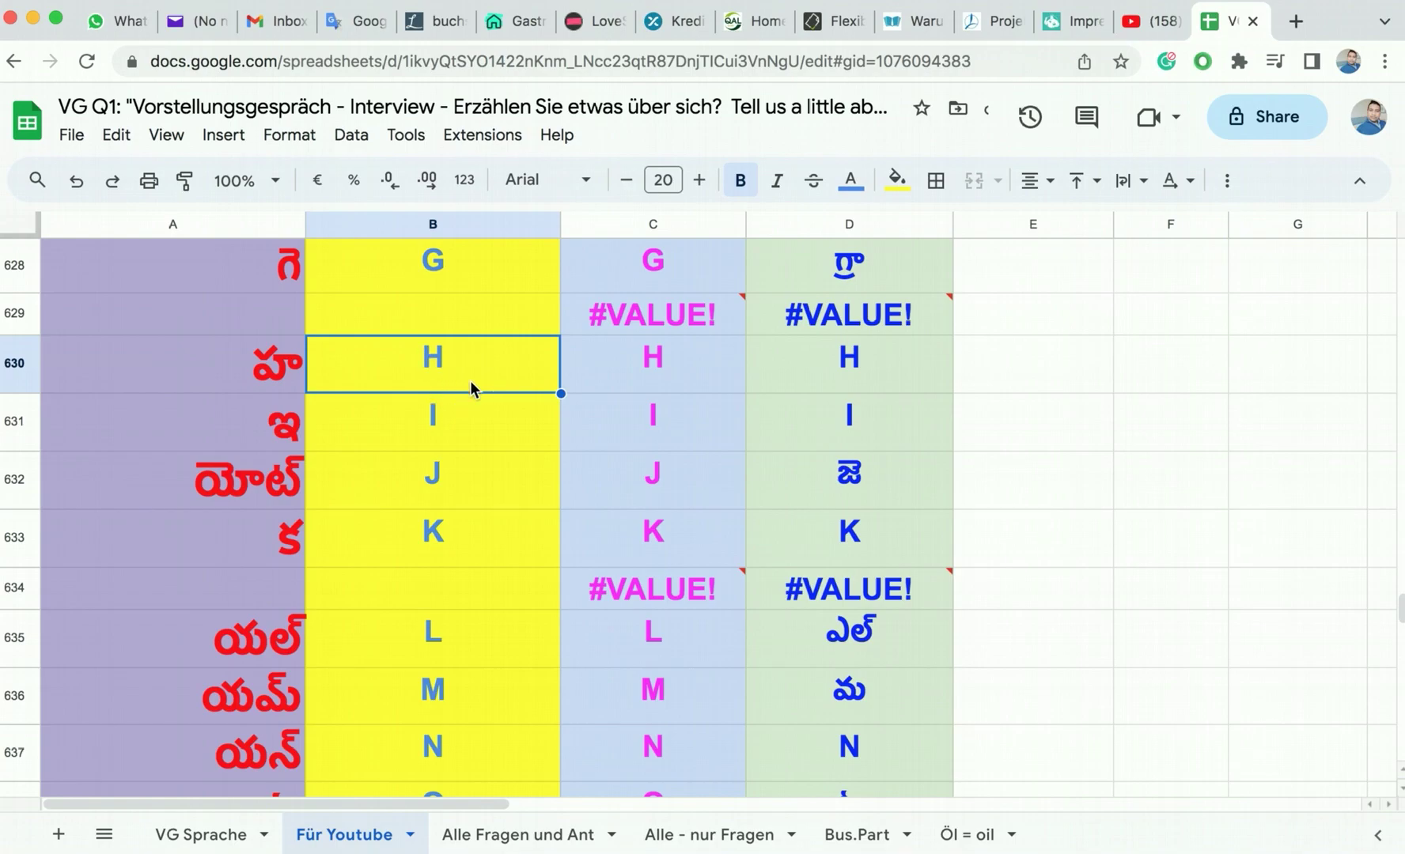
Step: Go back over the letters in B622:B628, singling out G, F, E, C, D and A
{"action": "scroll", "coordinate": [469, 384], "scroll_direction": "up", "scroll_amount": 2}
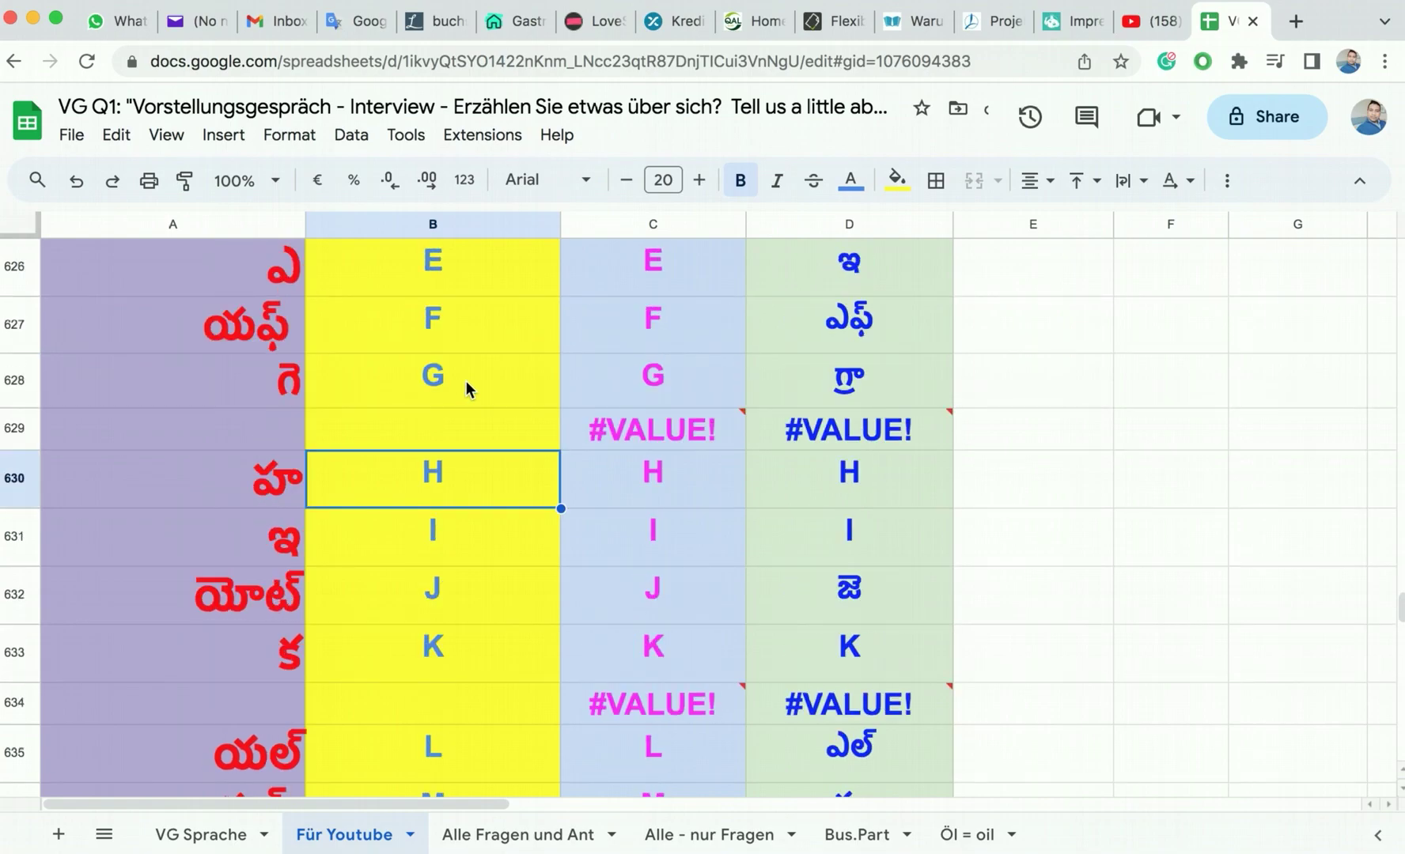
{"action": "left_click", "coordinate": [446, 377]}
{"action": "scroll", "coordinate": [445, 377], "scroll_direction": "up", "scroll_amount": 3}
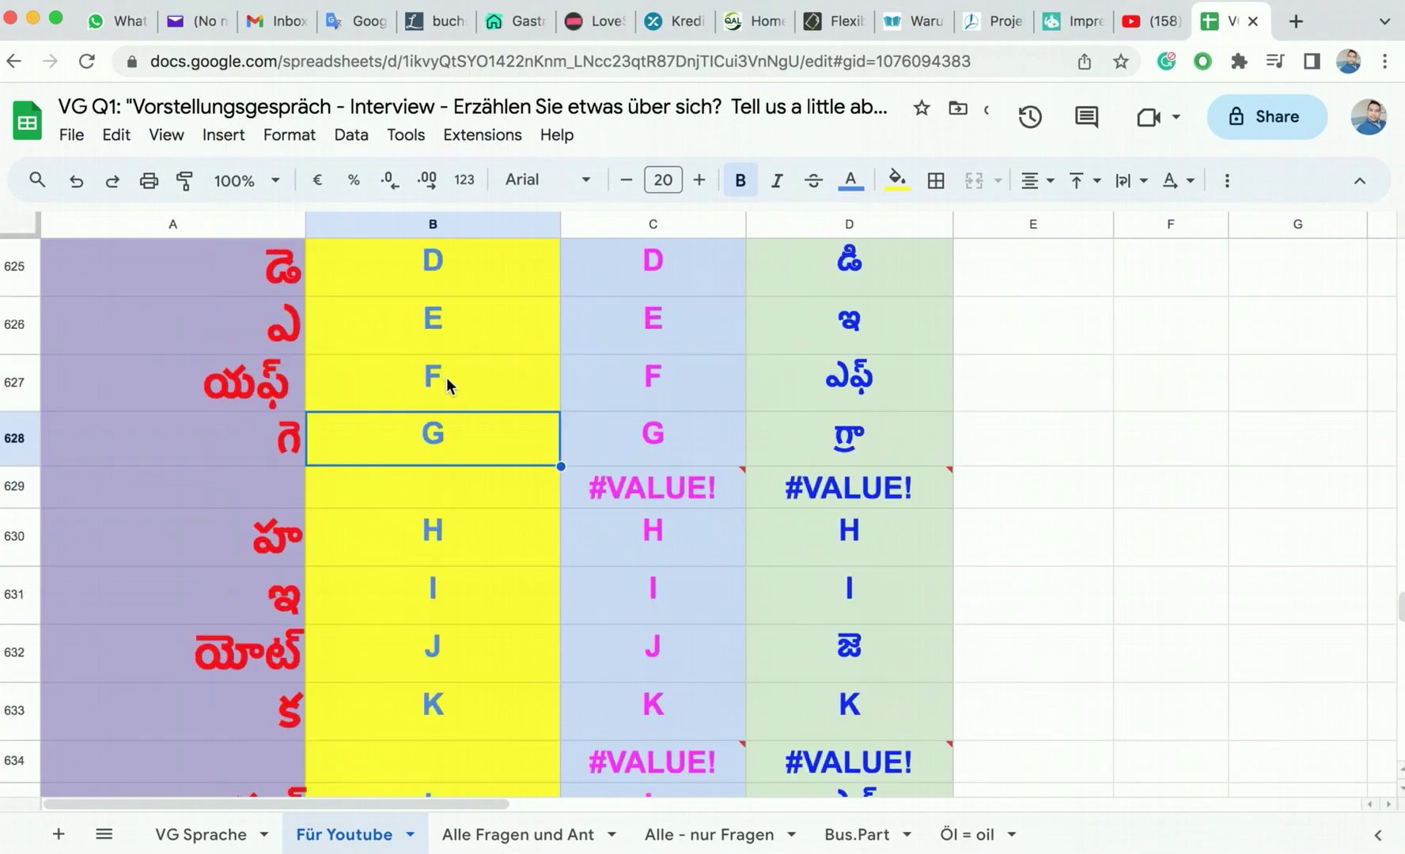
{"action": "left_click", "coordinate": [424, 499]}
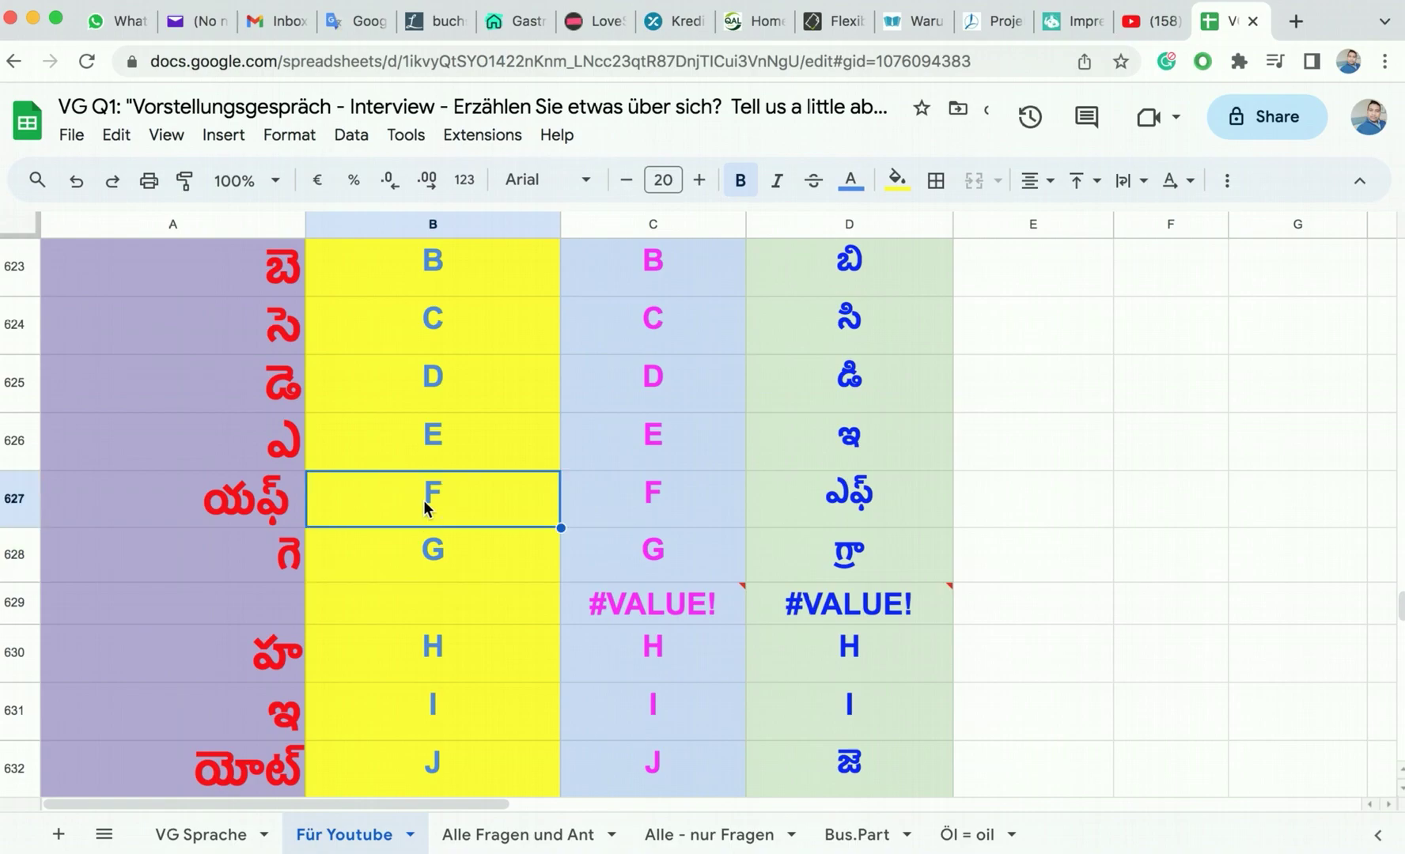
{"action": "left_click", "coordinate": [434, 442]}
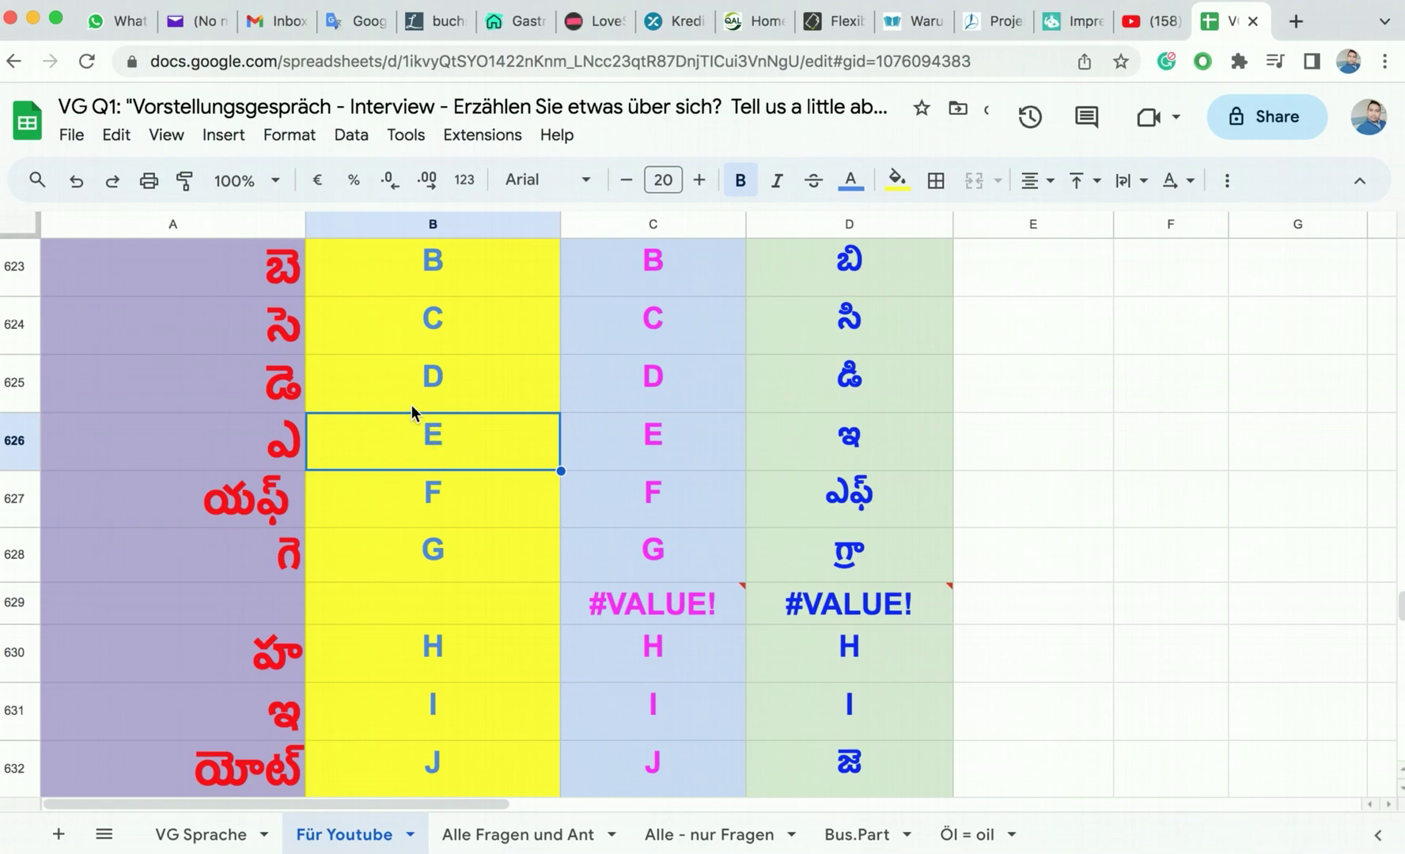
{"action": "scroll", "coordinate": [431, 376], "scroll_direction": "up", "scroll_amount": 3}
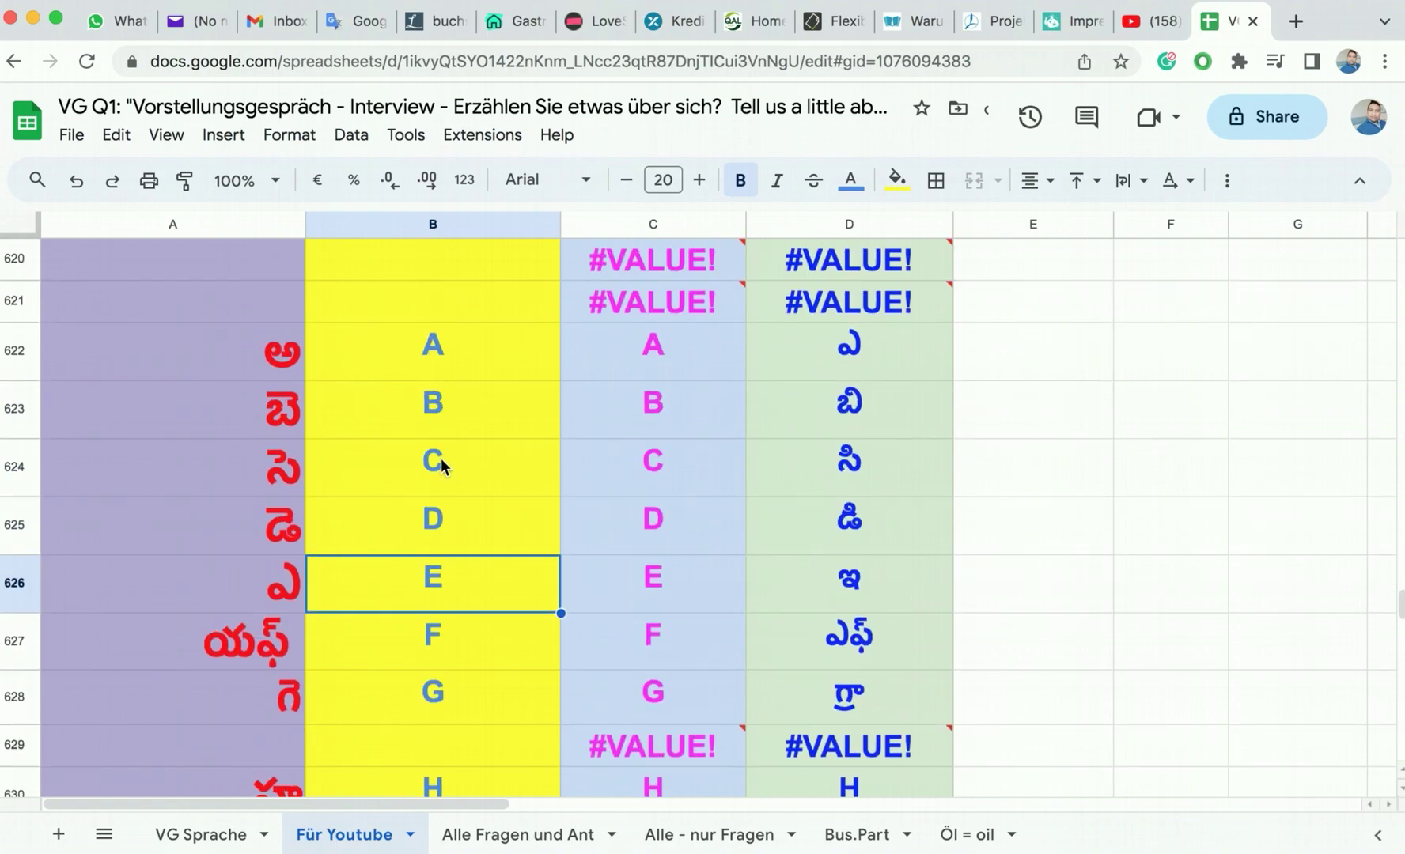
{"action": "left_click", "coordinate": [440, 465]}
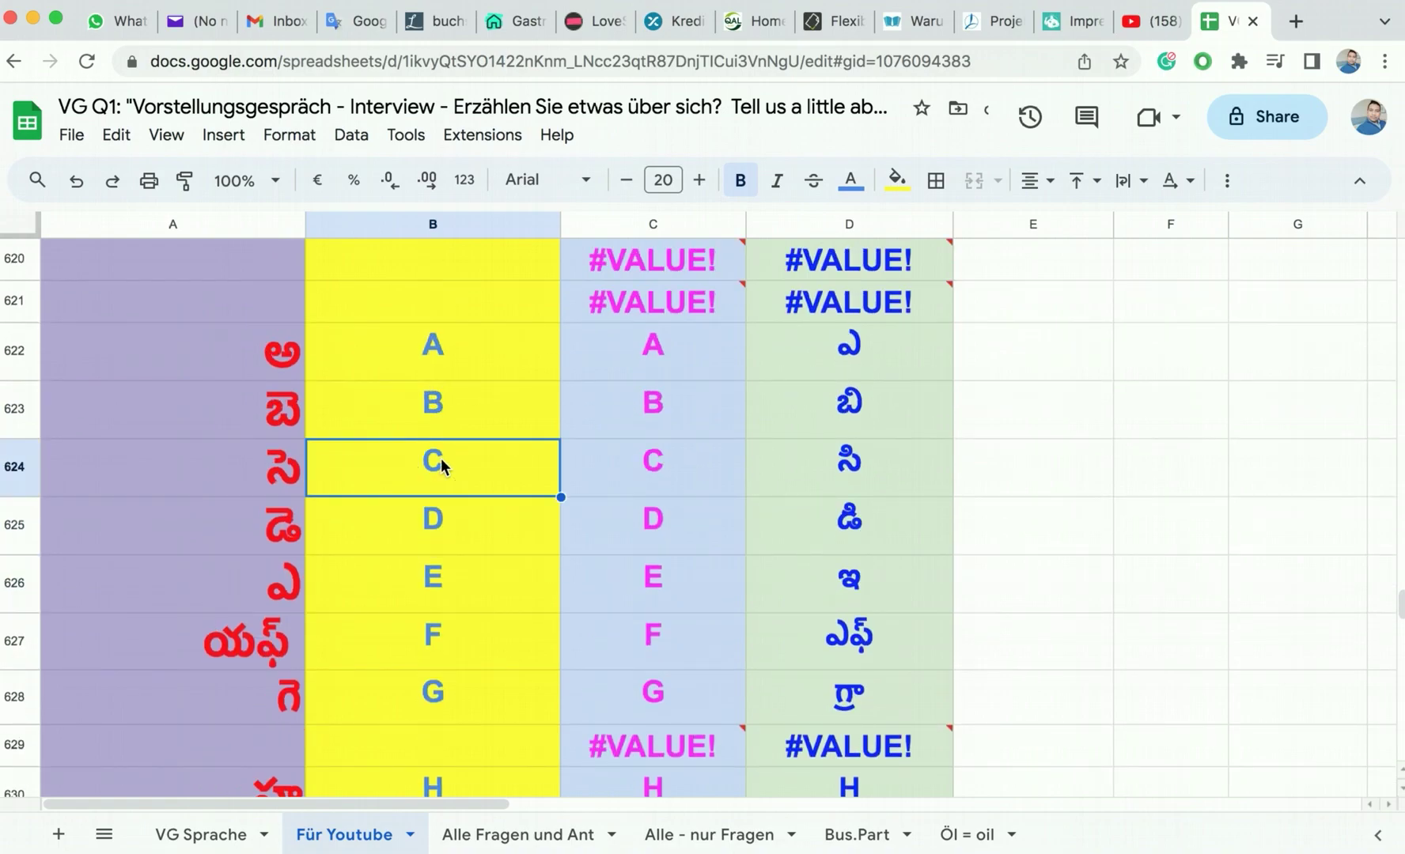
{"action": "left_click", "coordinate": [433, 521]}
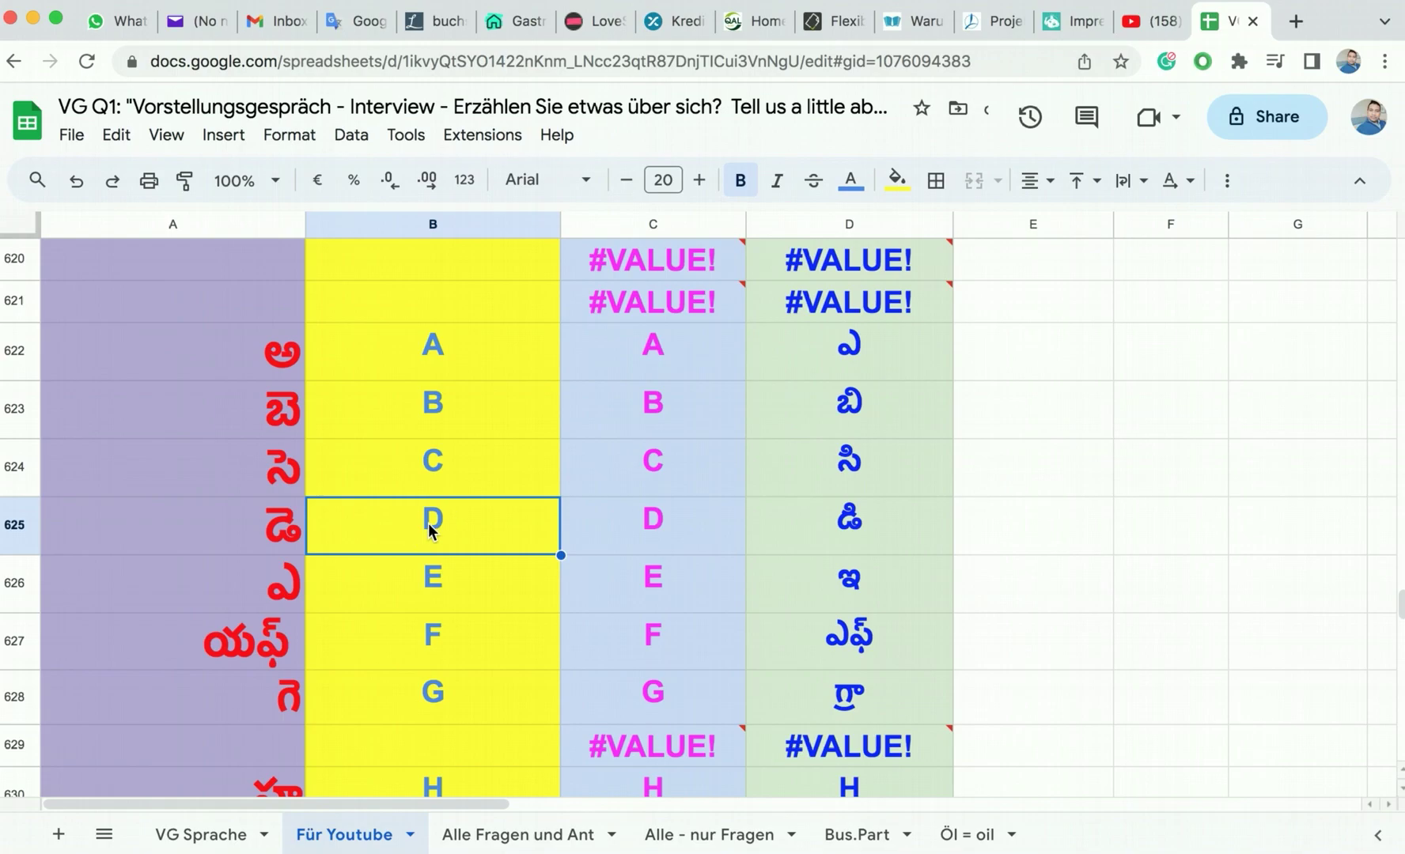
{"action": "left_click", "coordinate": [439, 366]}
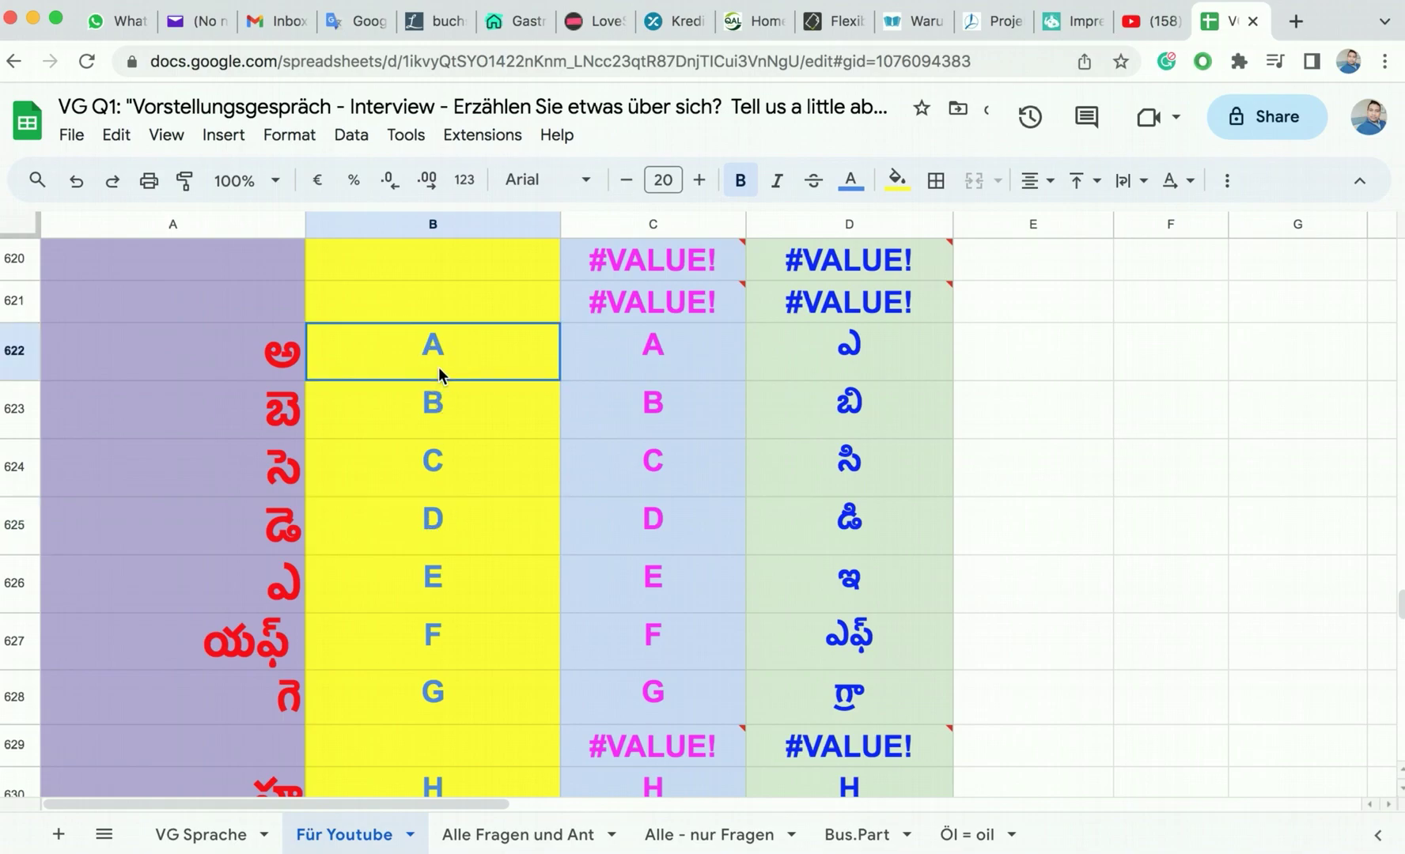
Step: Examine the letters H to K in B630:B633 and compare them with their Telugu pronunciations in column A
{"action": "scroll", "coordinate": [415, 497], "scroll_direction": "down", "scroll_amount": 1}
{"action": "scroll", "coordinate": [415, 506], "scroll_direction": "down", "scroll_amount": 2}
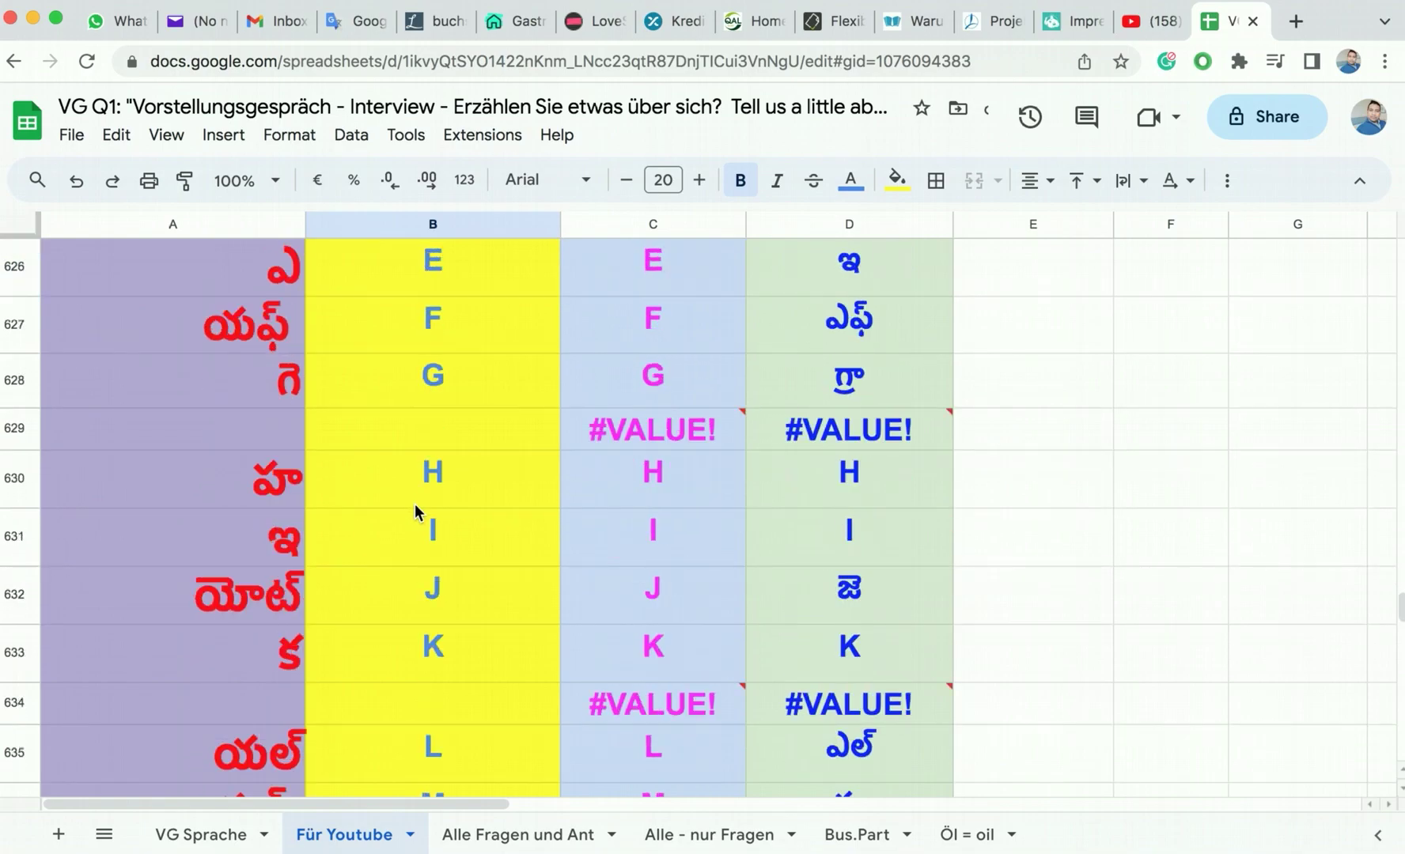
{"action": "scroll", "coordinate": [415, 511], "scroll_direction": "down", "scroll_amount": 1}
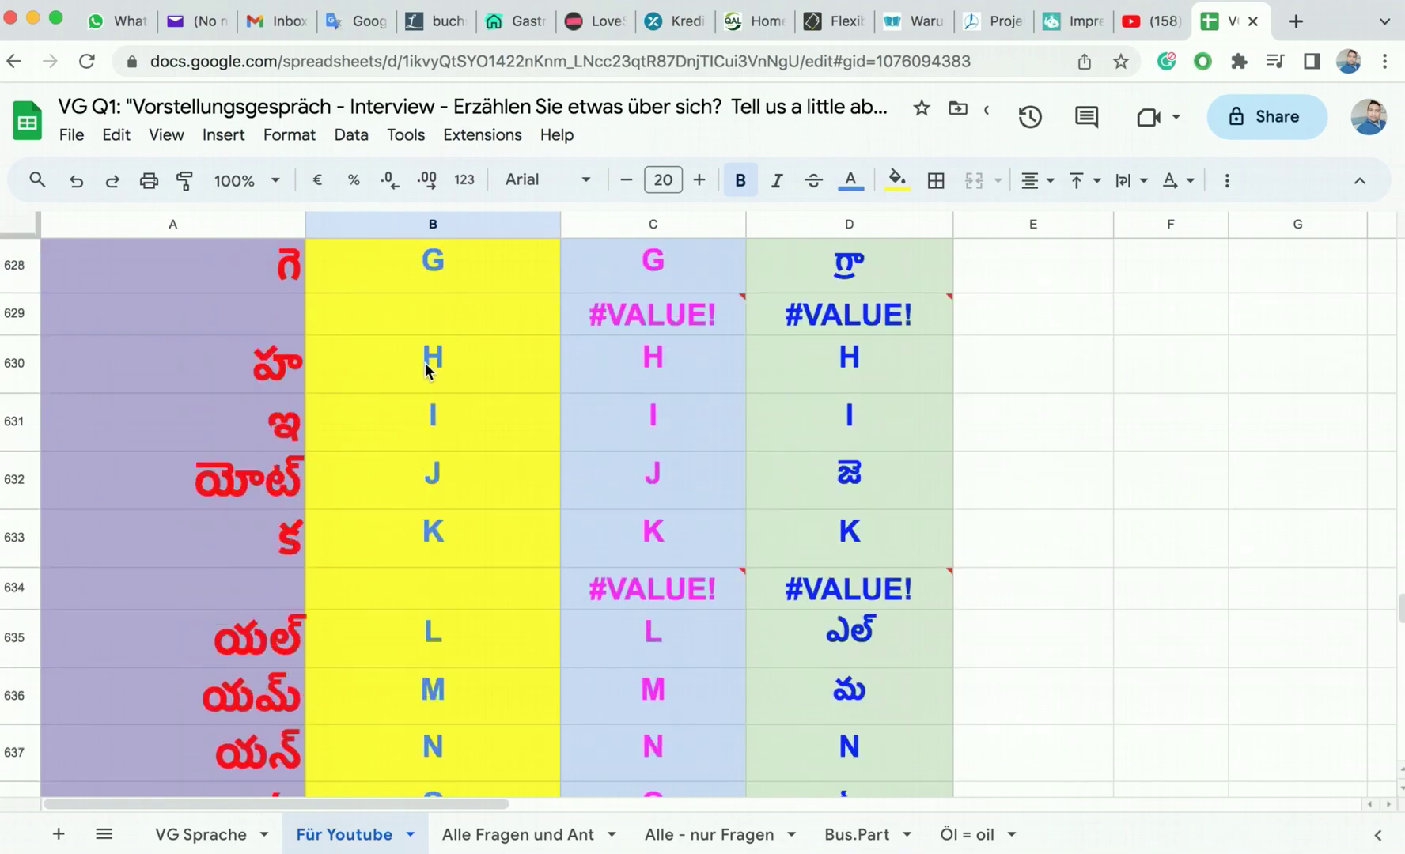
{"action": "scroll", "coordinate": [425, 362], "scroll_direction": "up", "scroll_amount": 1}
{"action": "scroll", "coordinate": [424, 366], "scroll_direction": "down", "scroll_amount": 2}
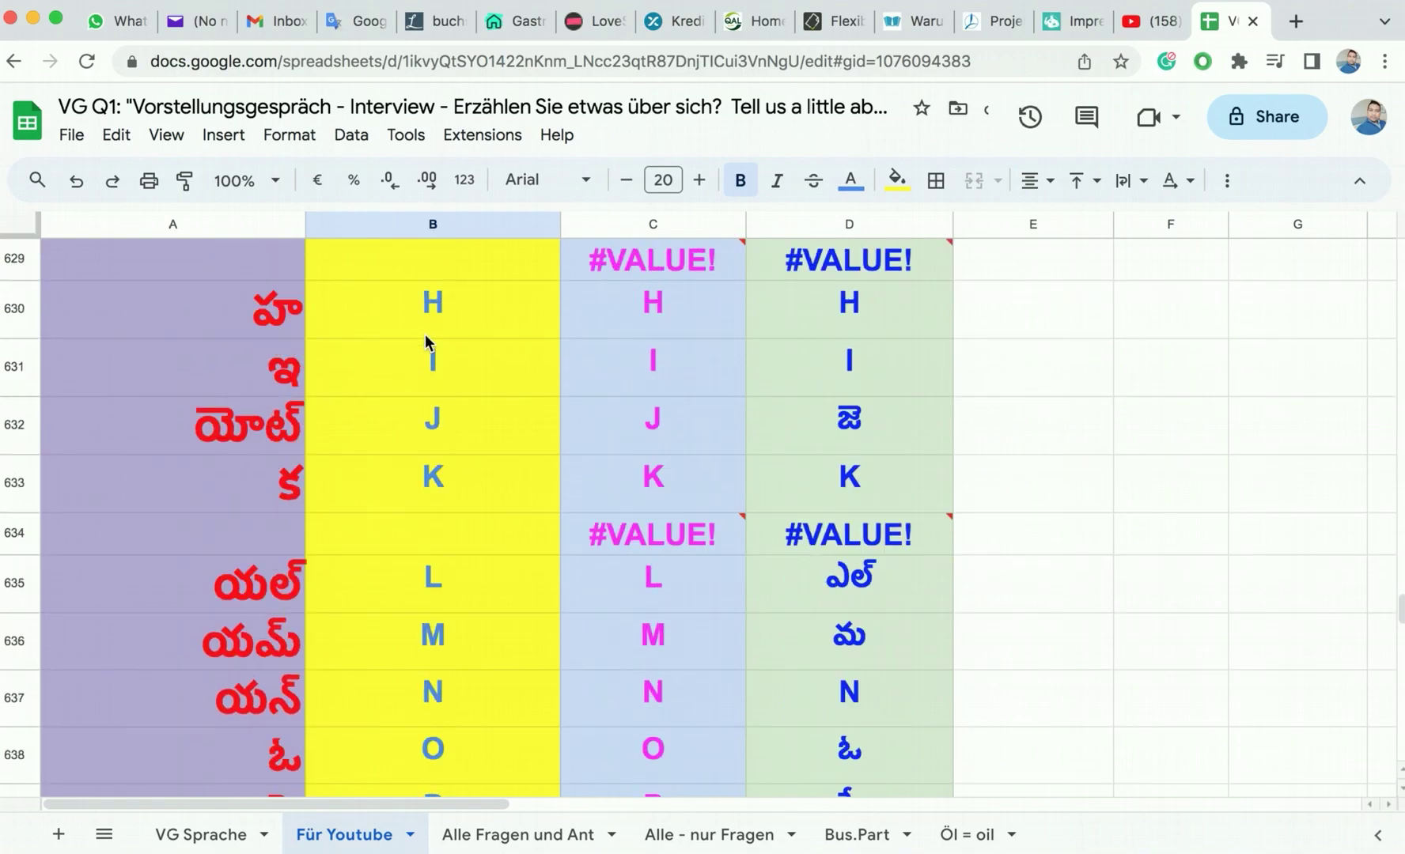
{"action": "left_click_drag", "start_coordinate": [431, 306], "coordinate": [439, 480]}
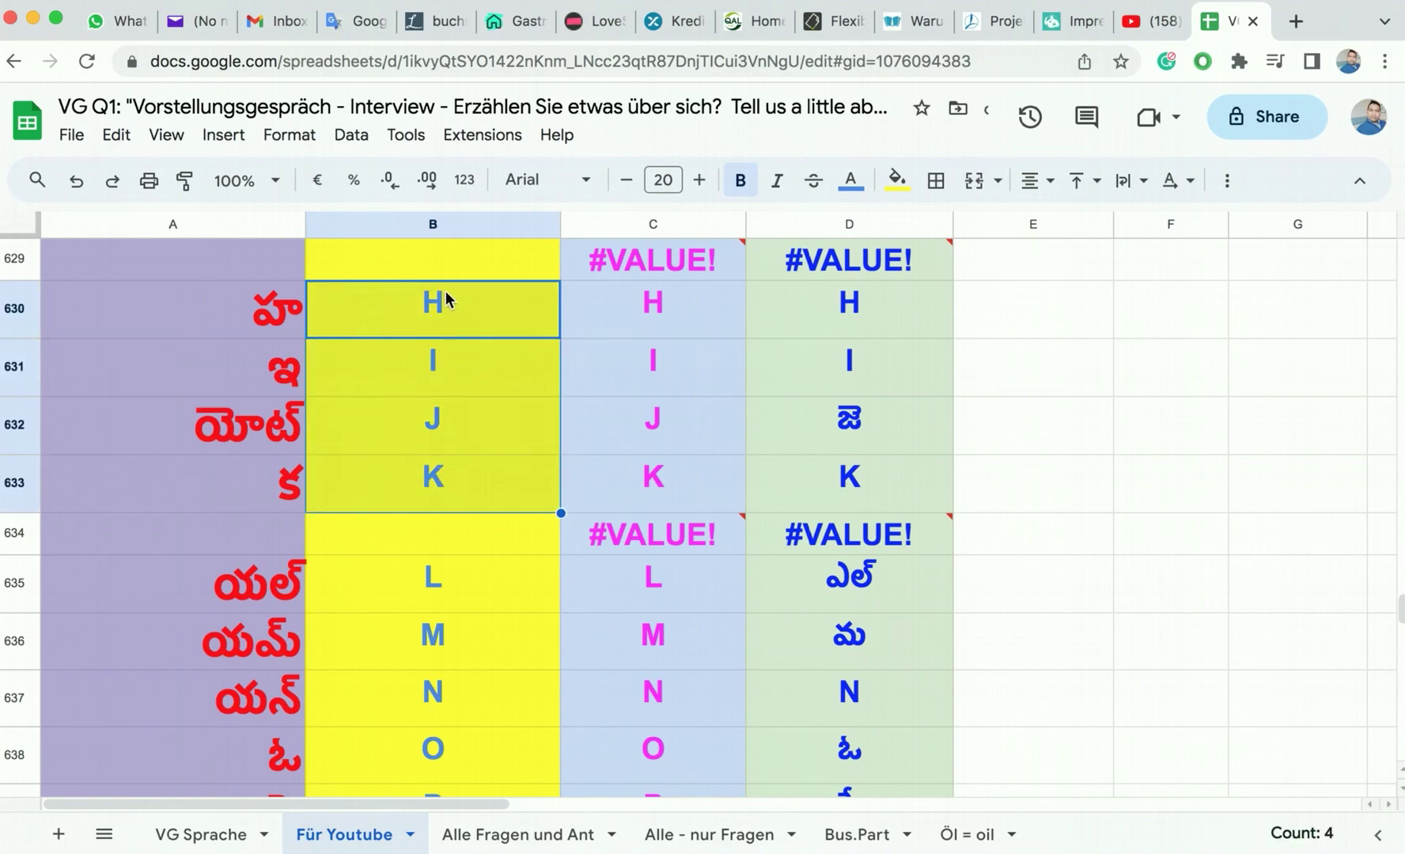
{"action": "left_click", "coordinate": [288, 316]}
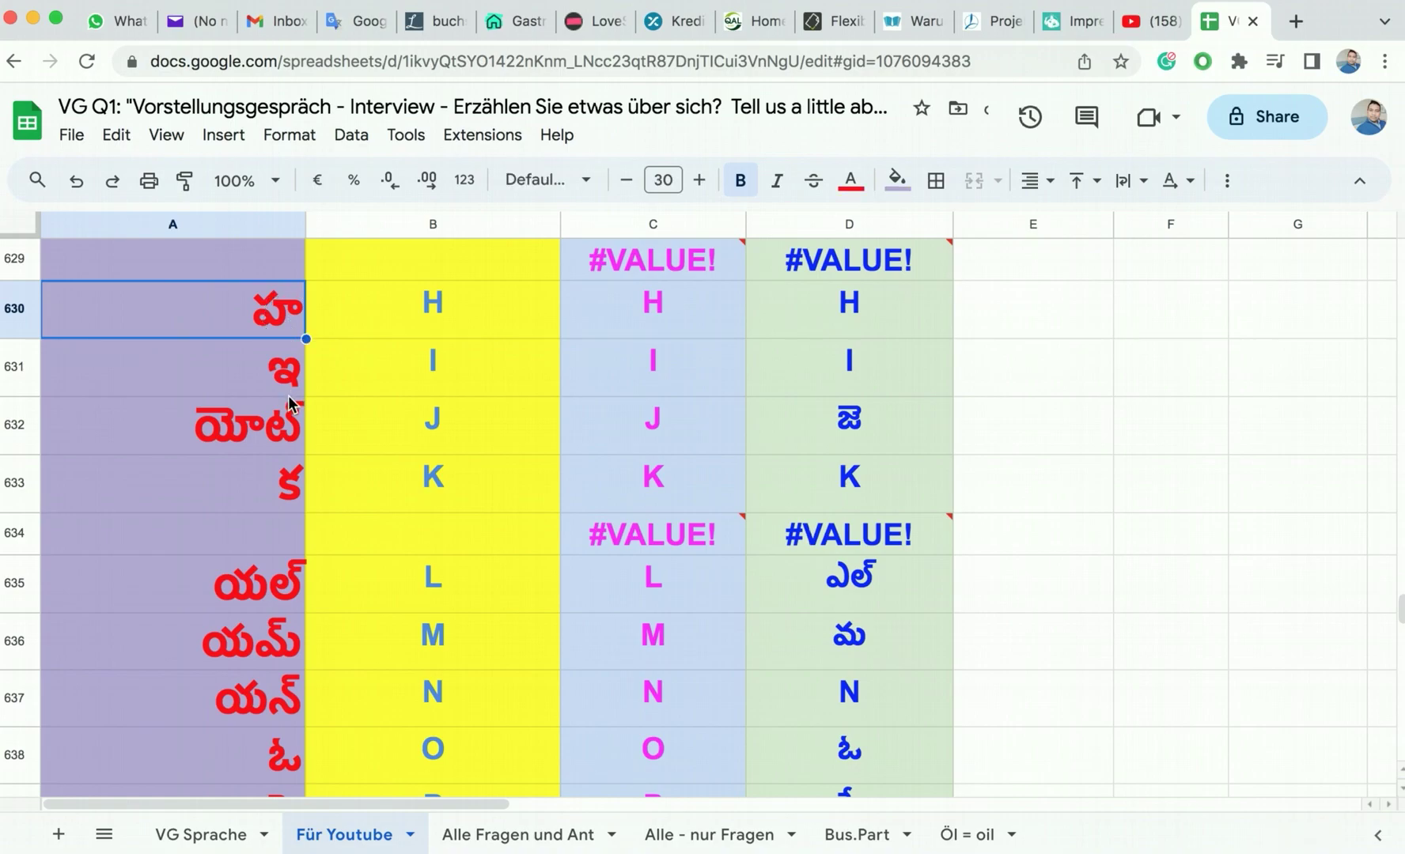
{"action": "left_click_drag", "start_coordinate": [288, 490], "coordinate": [288, 518]}
{"action": "left_click", "coordinate": [446, 425]}
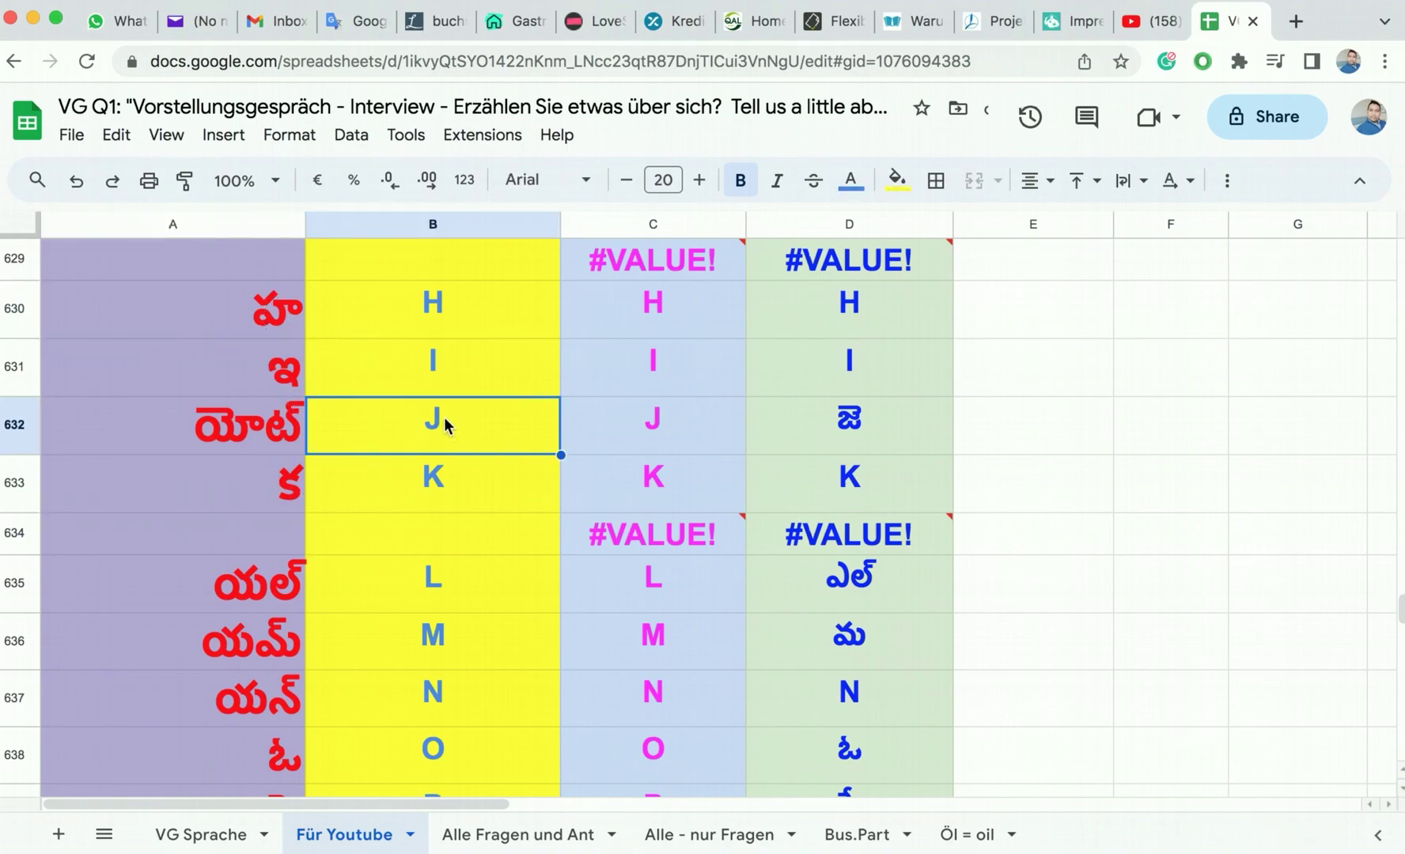
{"action": "left_click", "coordinate": [435, 487]}
{"action": "left_click", "coordinate": [287, 489]}
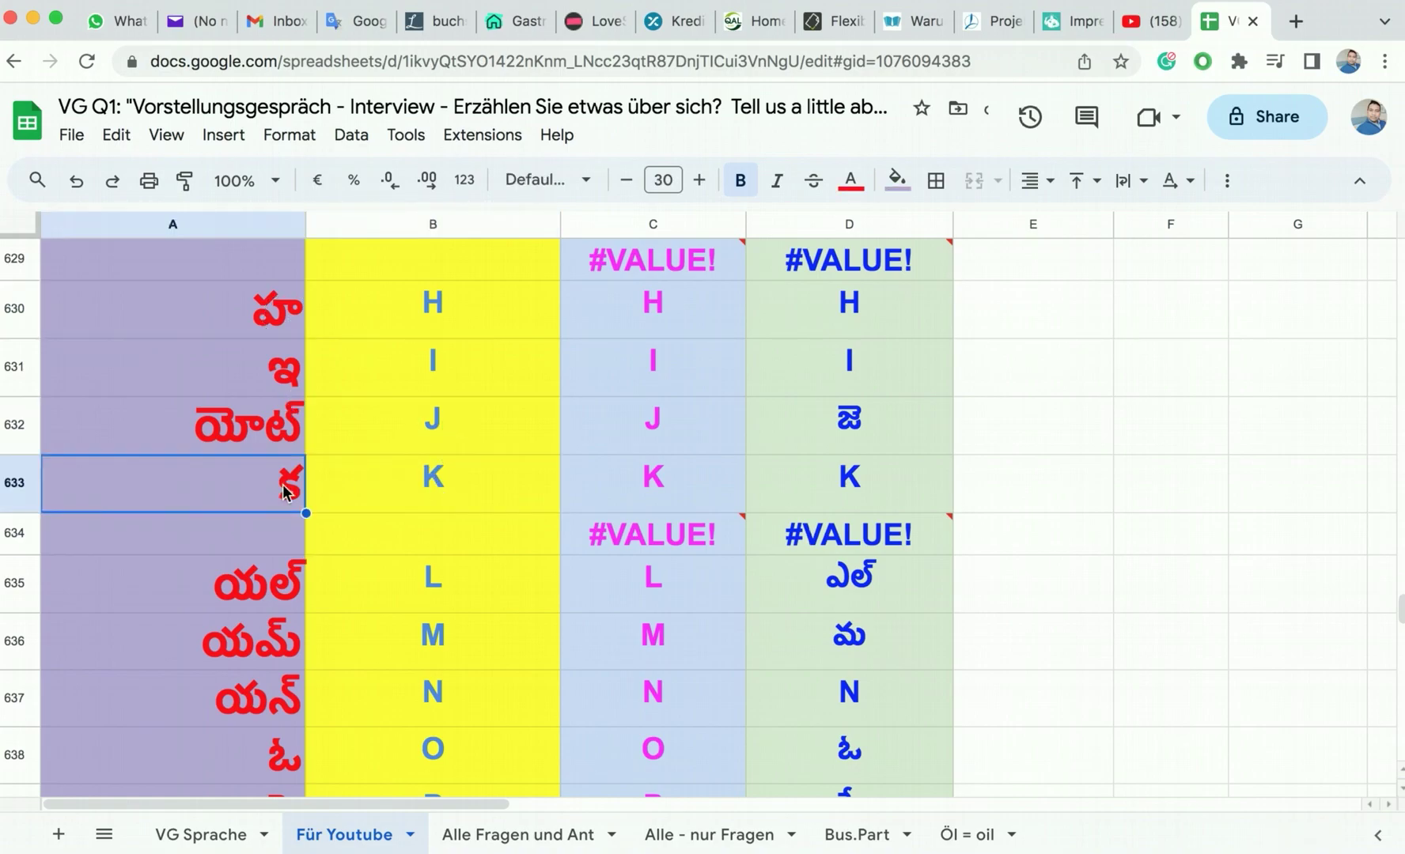
Step: Add the Latin spellings "YOT" and "KA" before the Telugu pronunciations of J and K in A632 and A633
{"action": "left_click", "coordinate": [433, 431]}
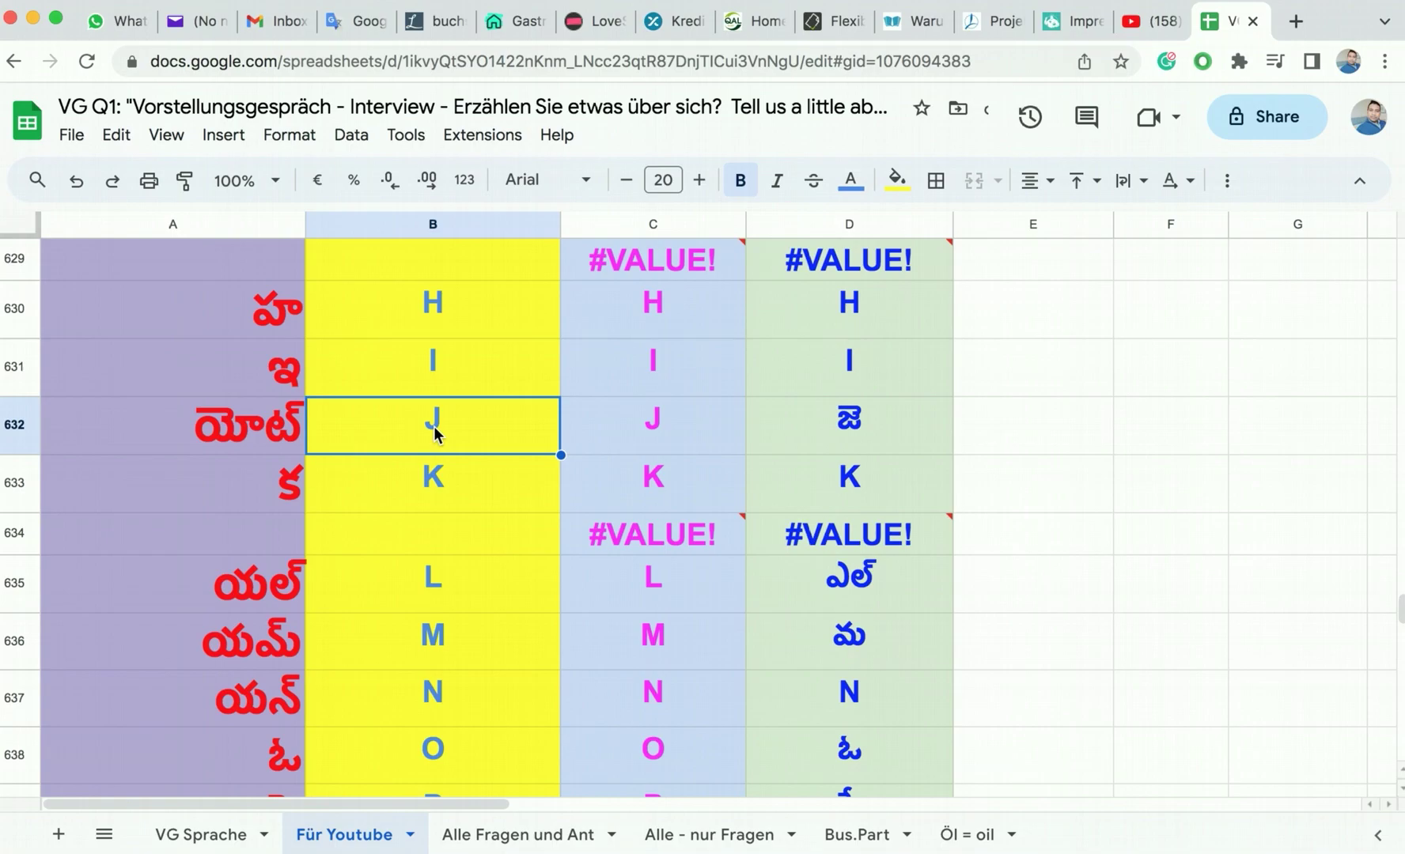
{"action": "left_click", "coordinate": [278, 432]}
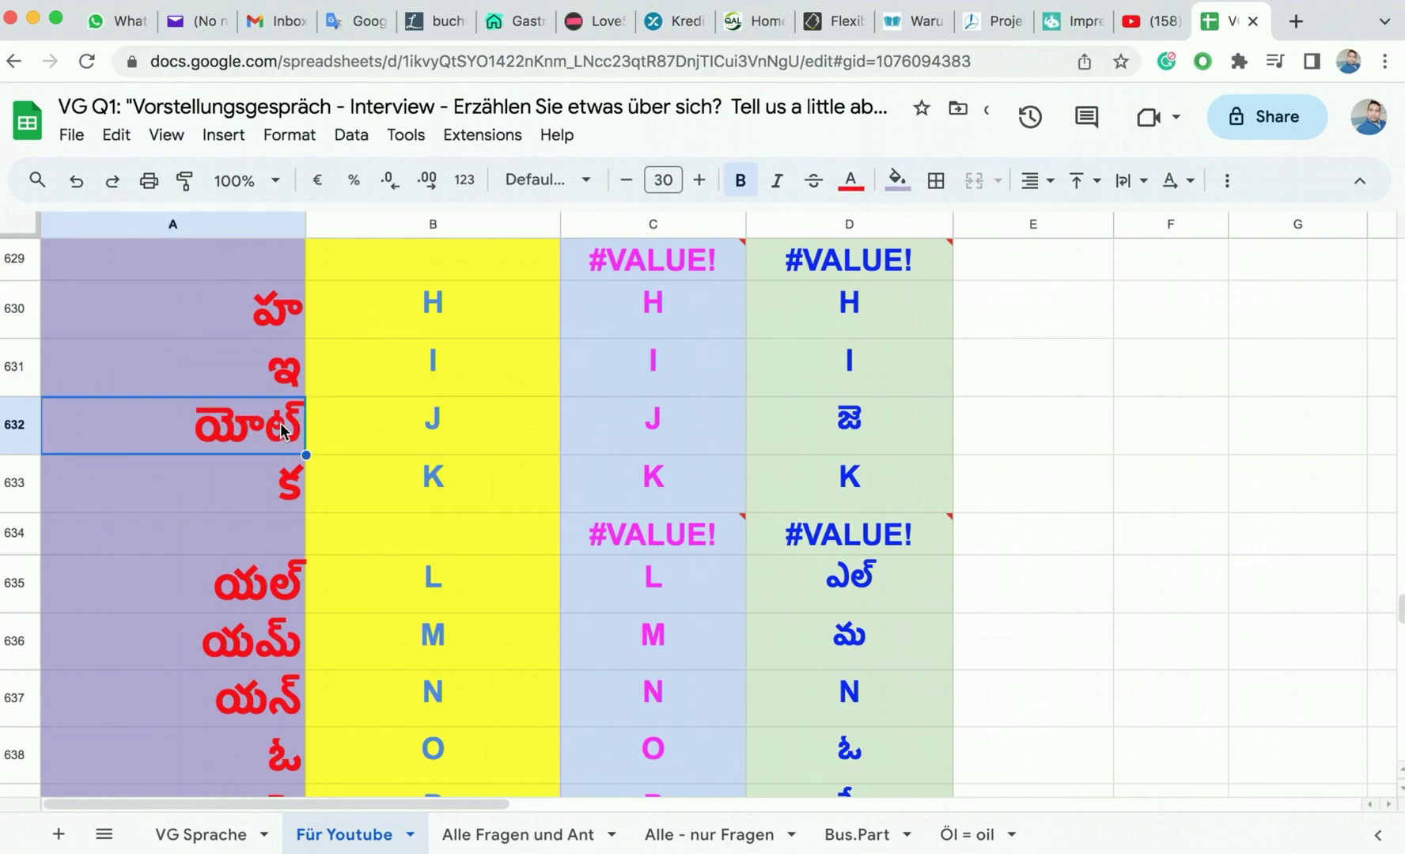
{"action": "double_click", "coordinate": [182, 427]}
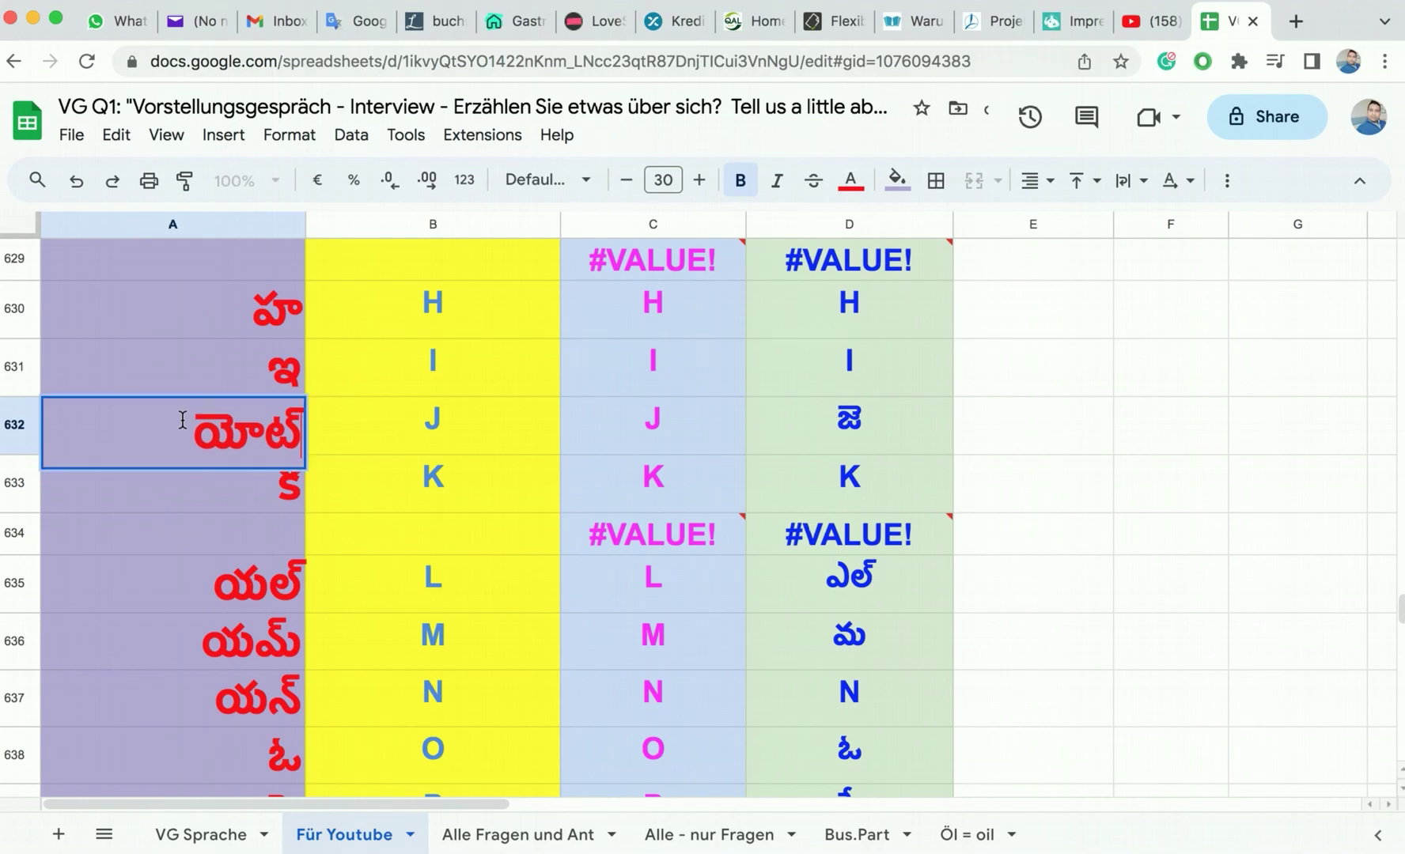
{"action": "type", "text": "YOT"}
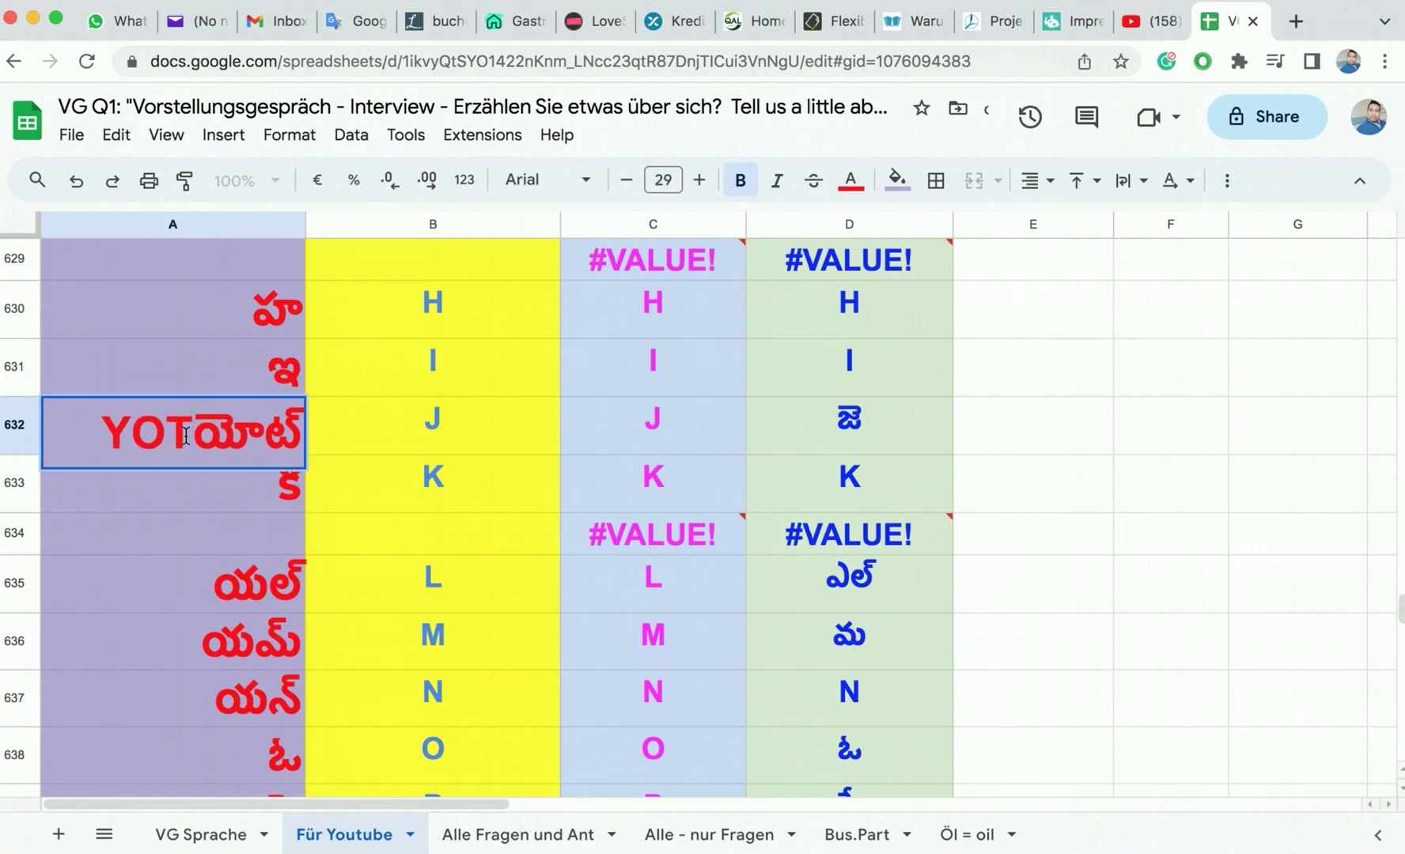
{"action": "left_click", "coordinate": [244, 492]}
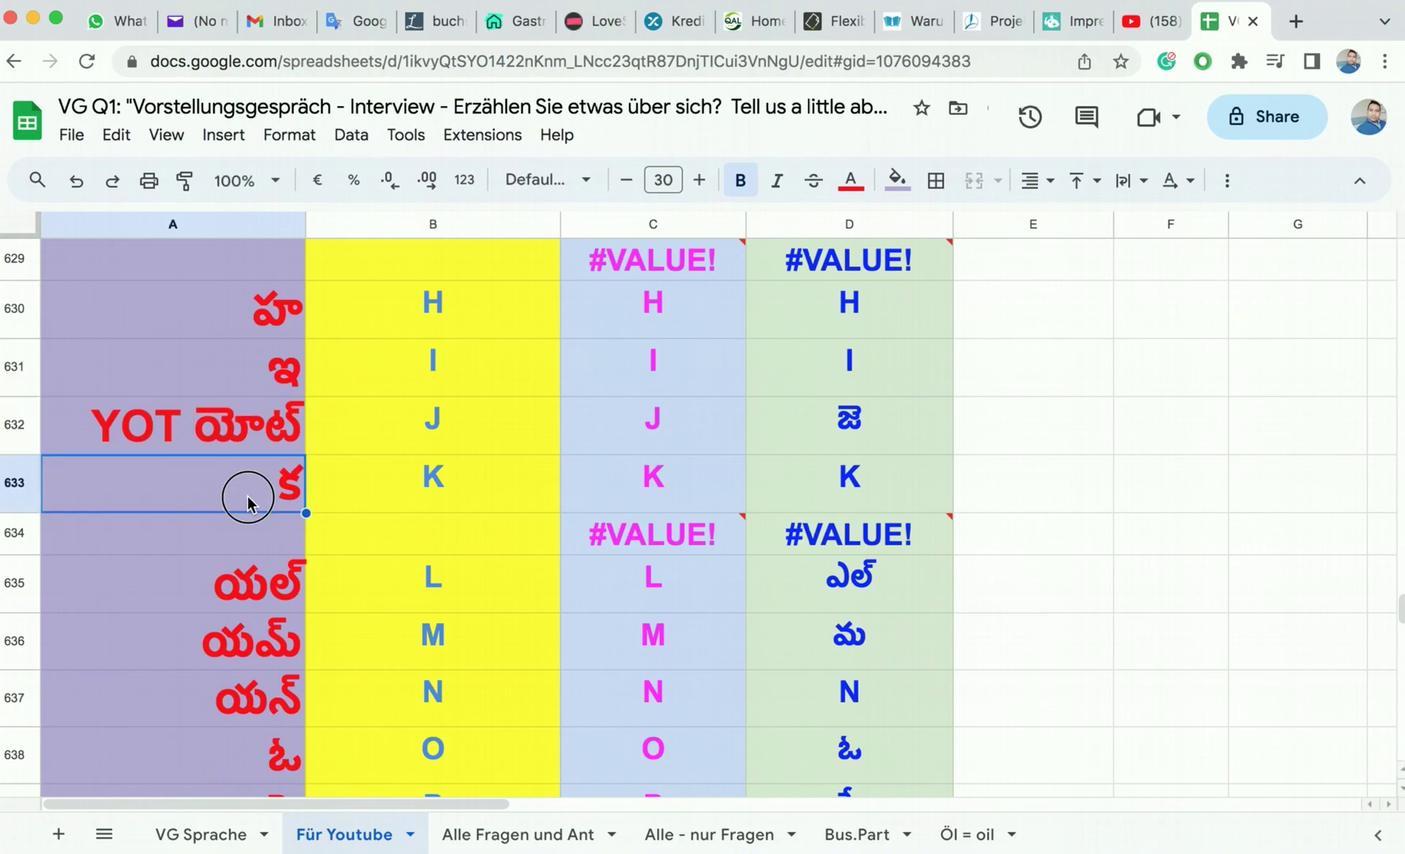
{"action": "double_click", "coordinate": [260, 491]}
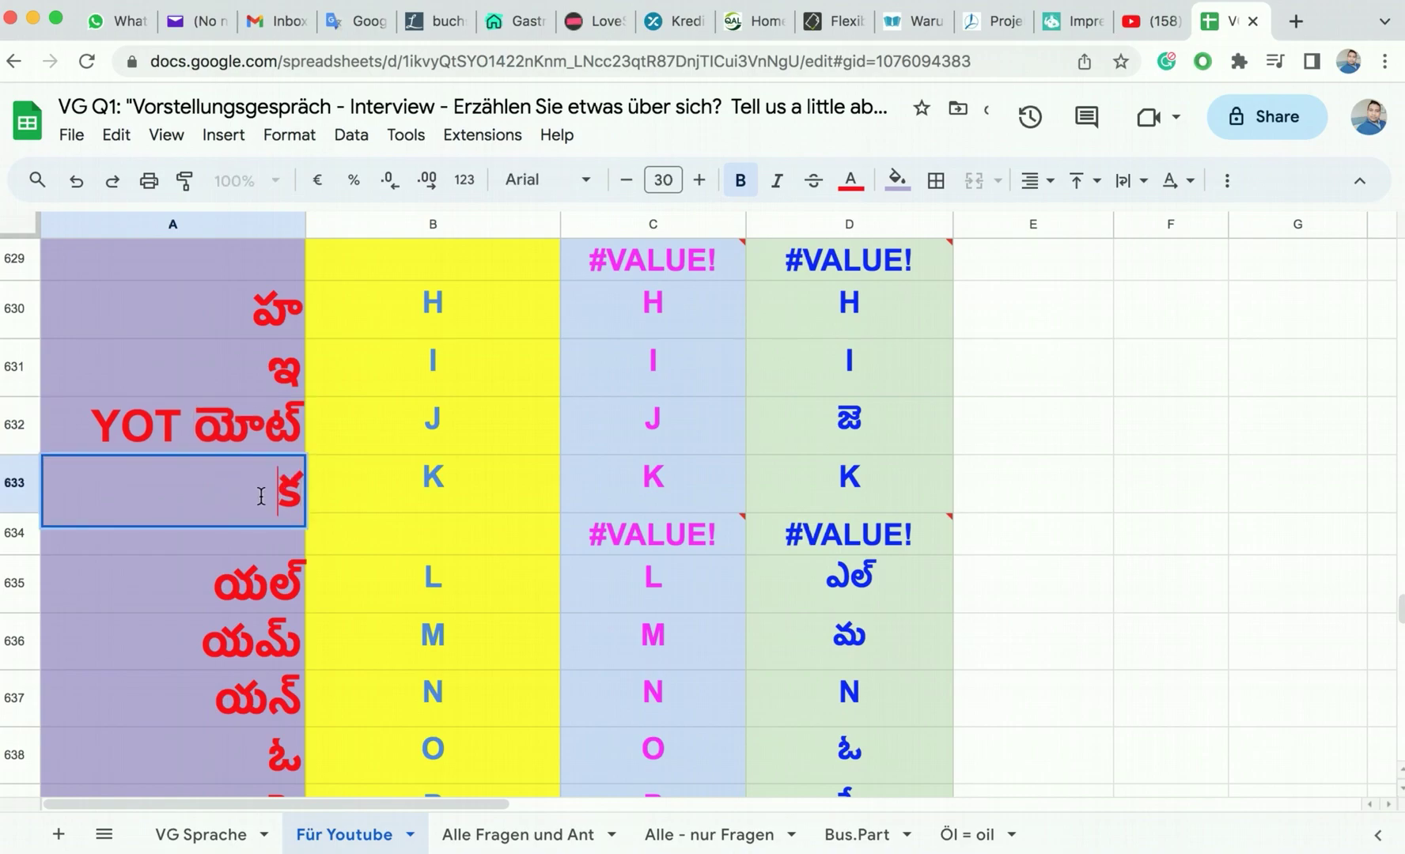
{"action": "type", "text": "KA"}
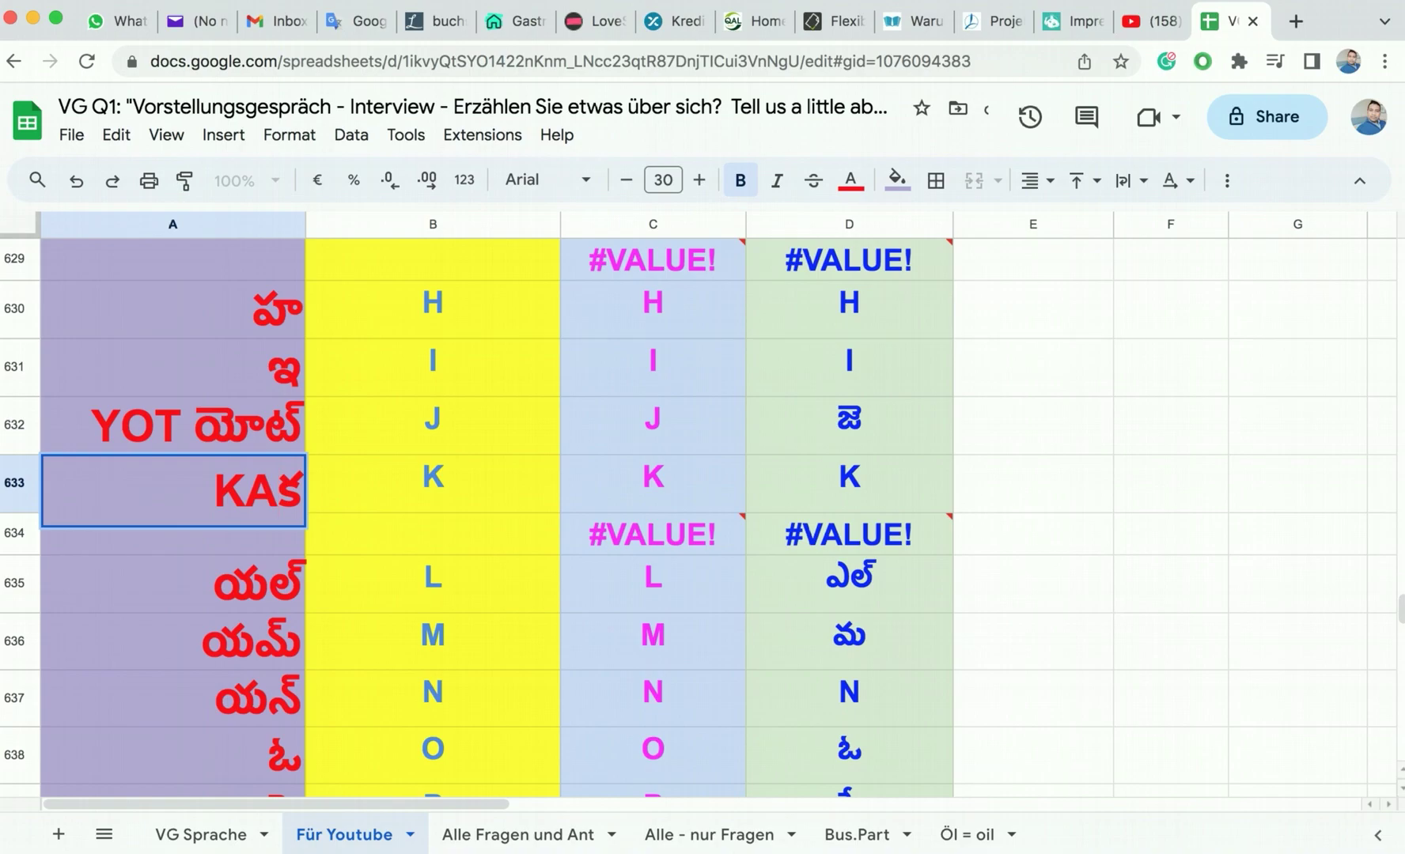
{"action": "key", "text": "Return"}
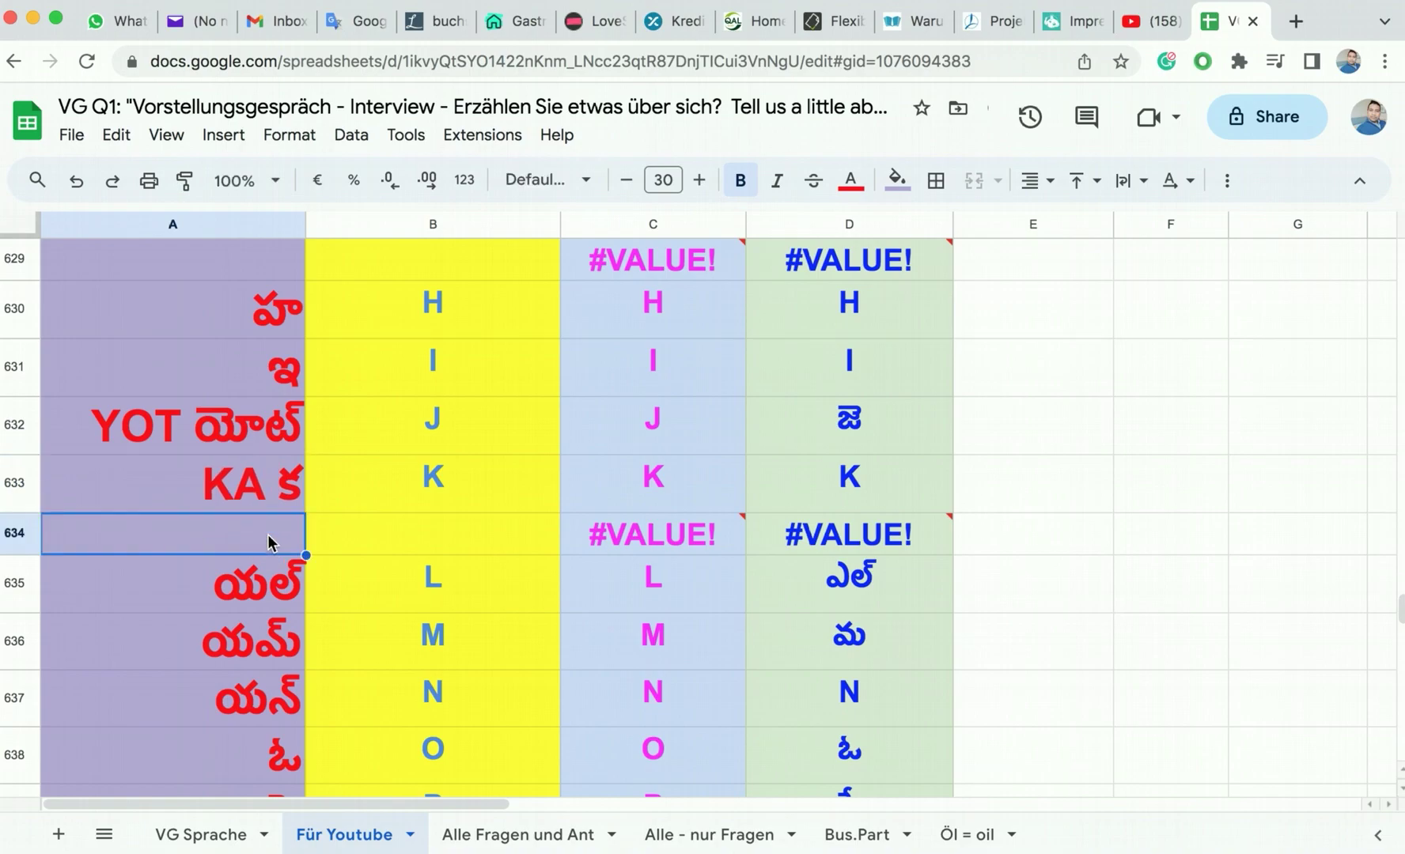
Step: Add the Latin spellings "E" and "HA" before the Telugu pronunciations of I and H in A631 and A630
{"action": "left_click", "coordinate": [232, 329]}
{"action": "double_click", "coordinate": [234, 377]}
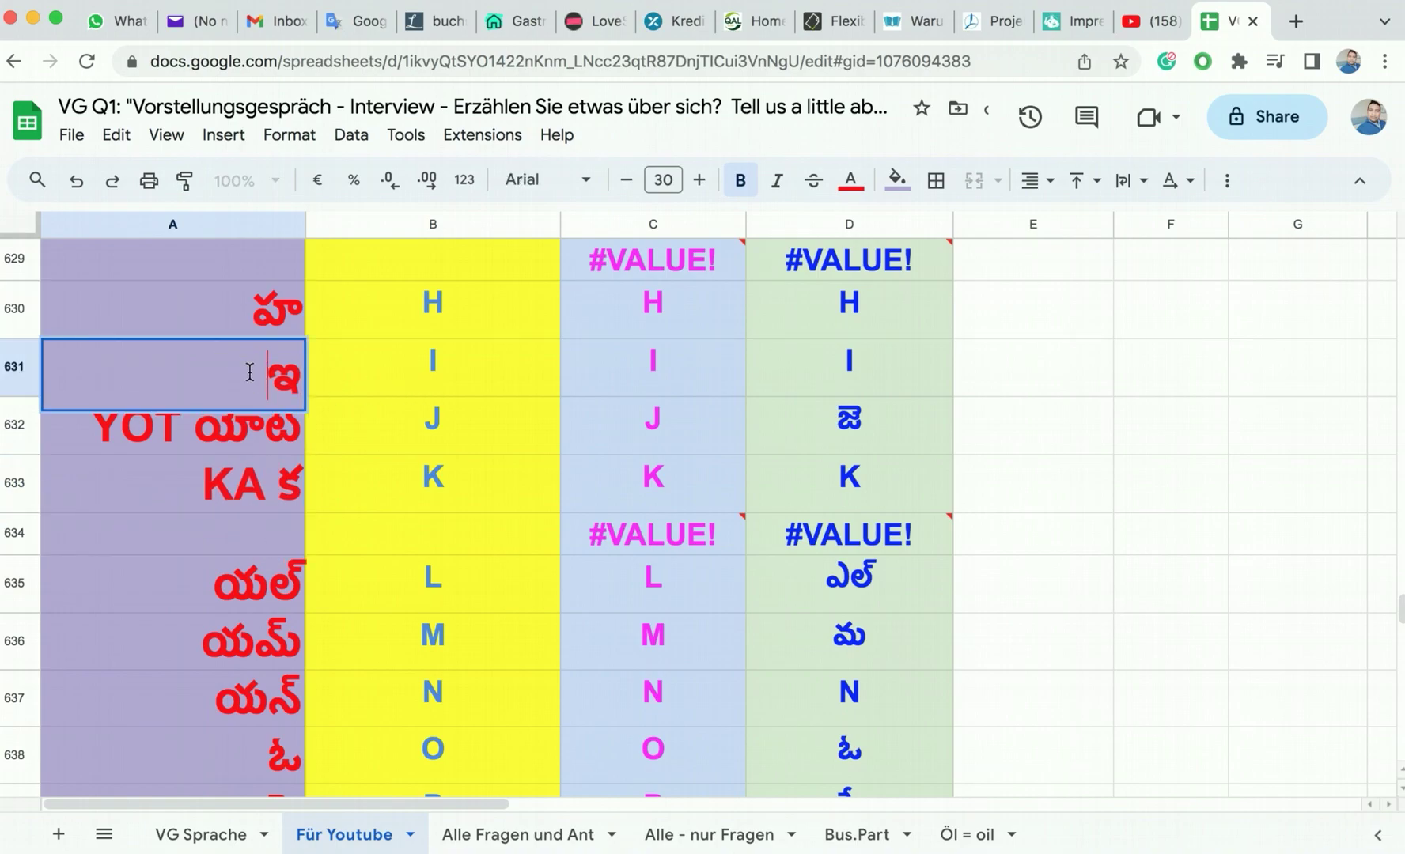
{"action": "type", "text": "E"}
{"action": "left_click", "coordinate": [218, 295]}
{"action": "double_click", "coordinate": [252, 331]}
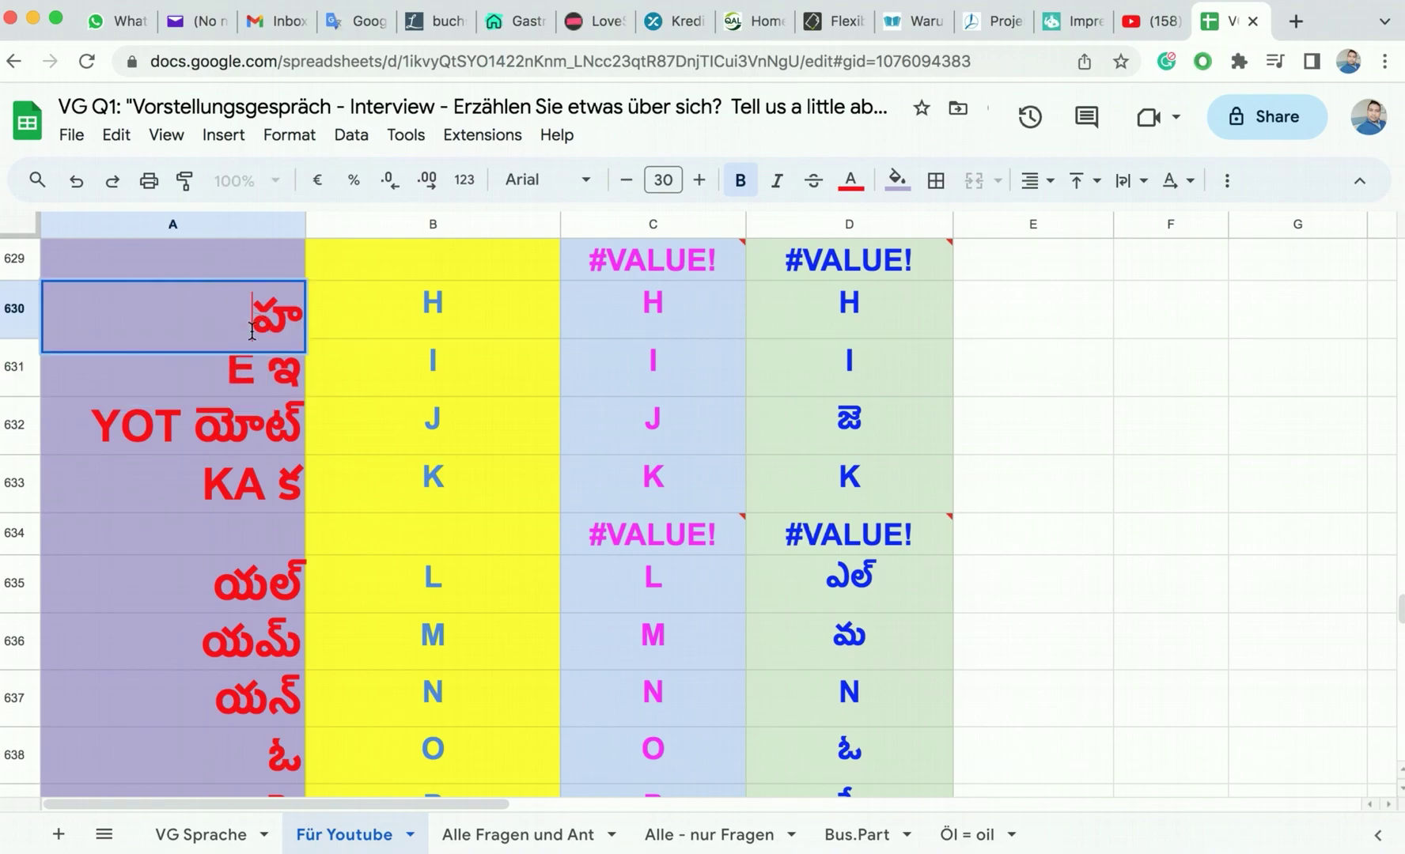
{"action": "type", "text": "HA"}
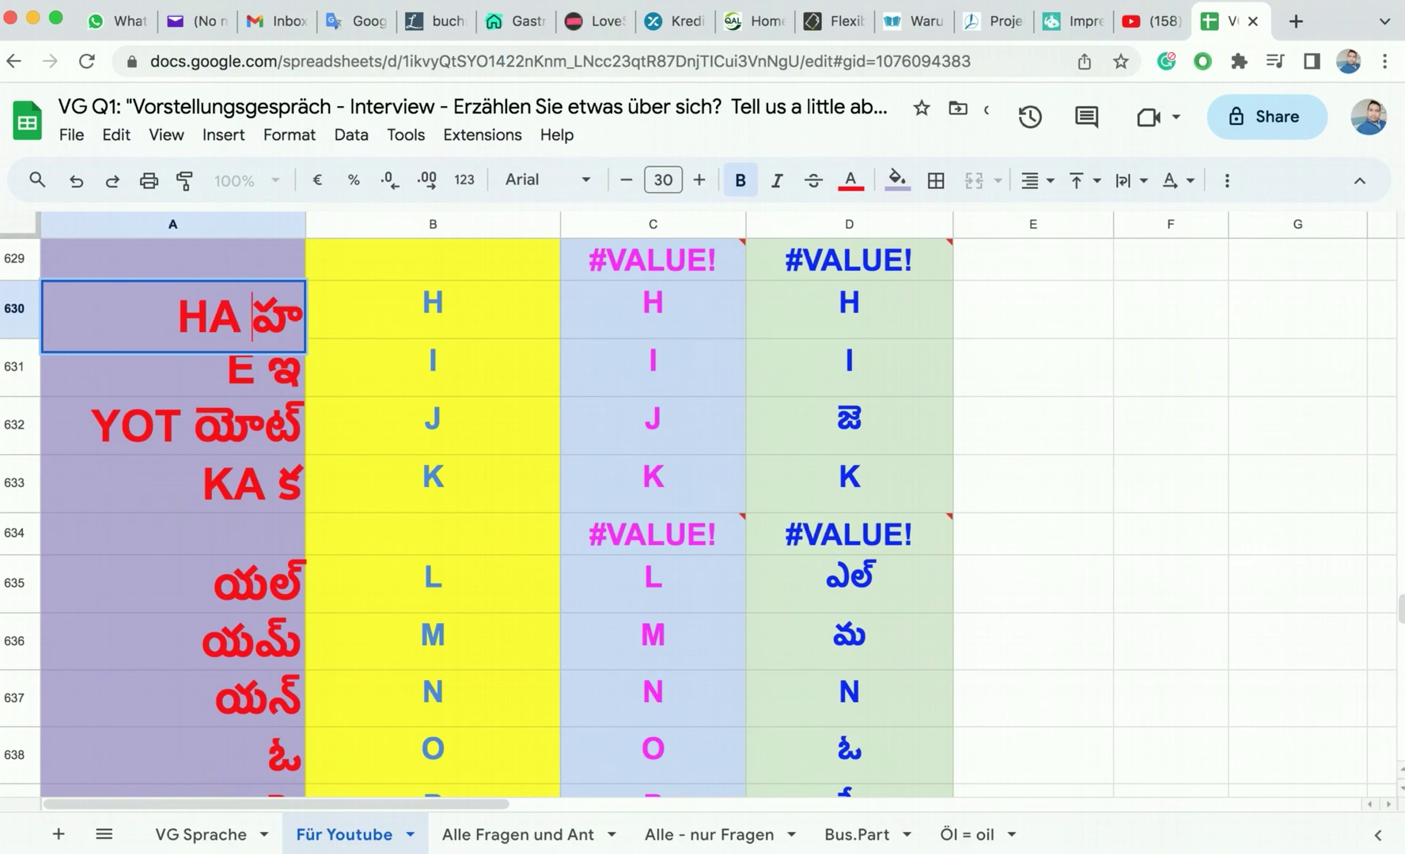
{"action": "left_click", "coordinate": [302, 403]}
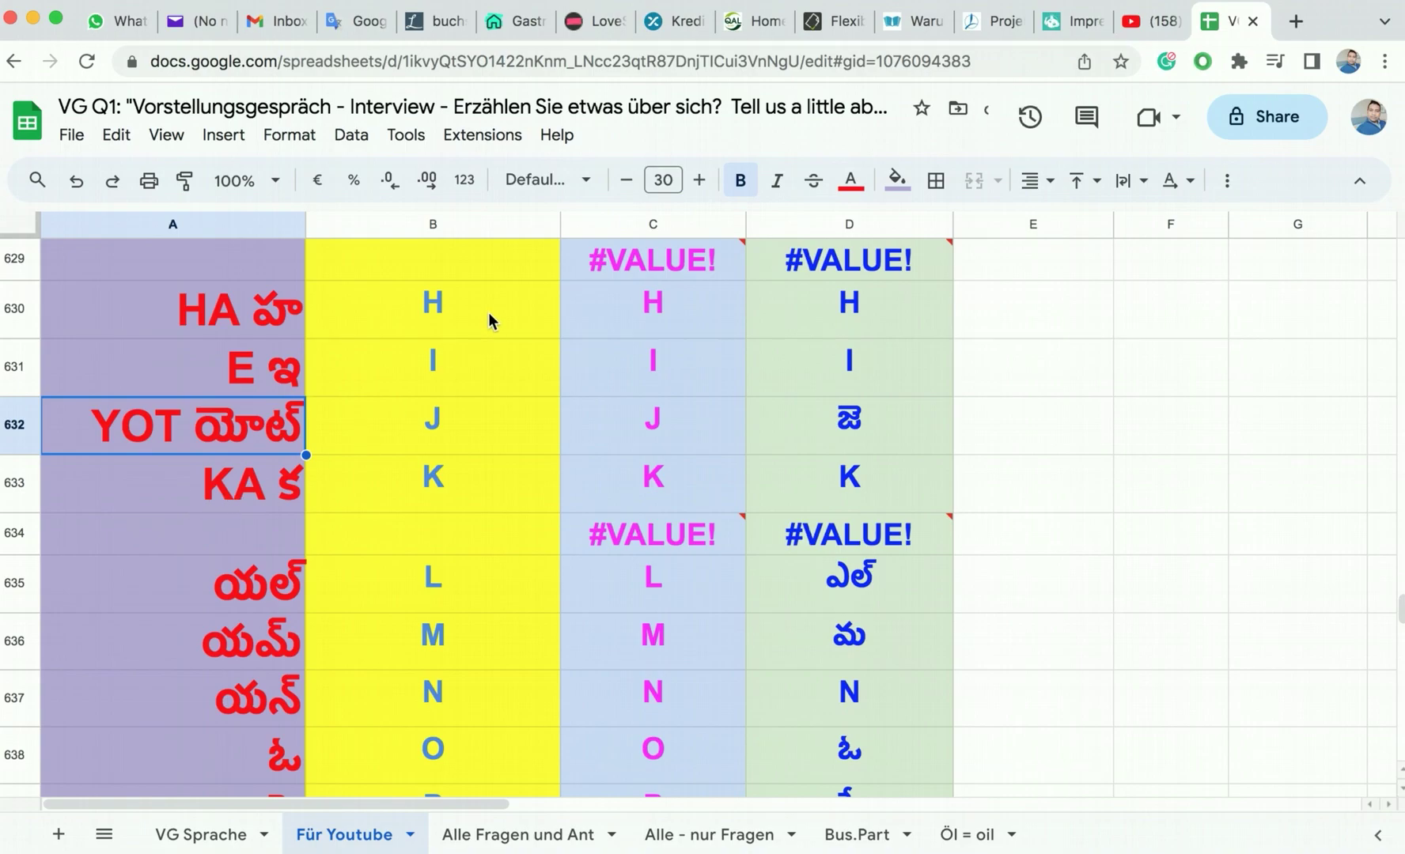
Step: Review the letters H to K in B630:B633 as a block, and single out H, I and K
{"action": "left_click_drag", "start_coordinate": [464, 304], "coordinate": [456, 480]}
{"action": "left_click", "coordinate": [433, 320]}
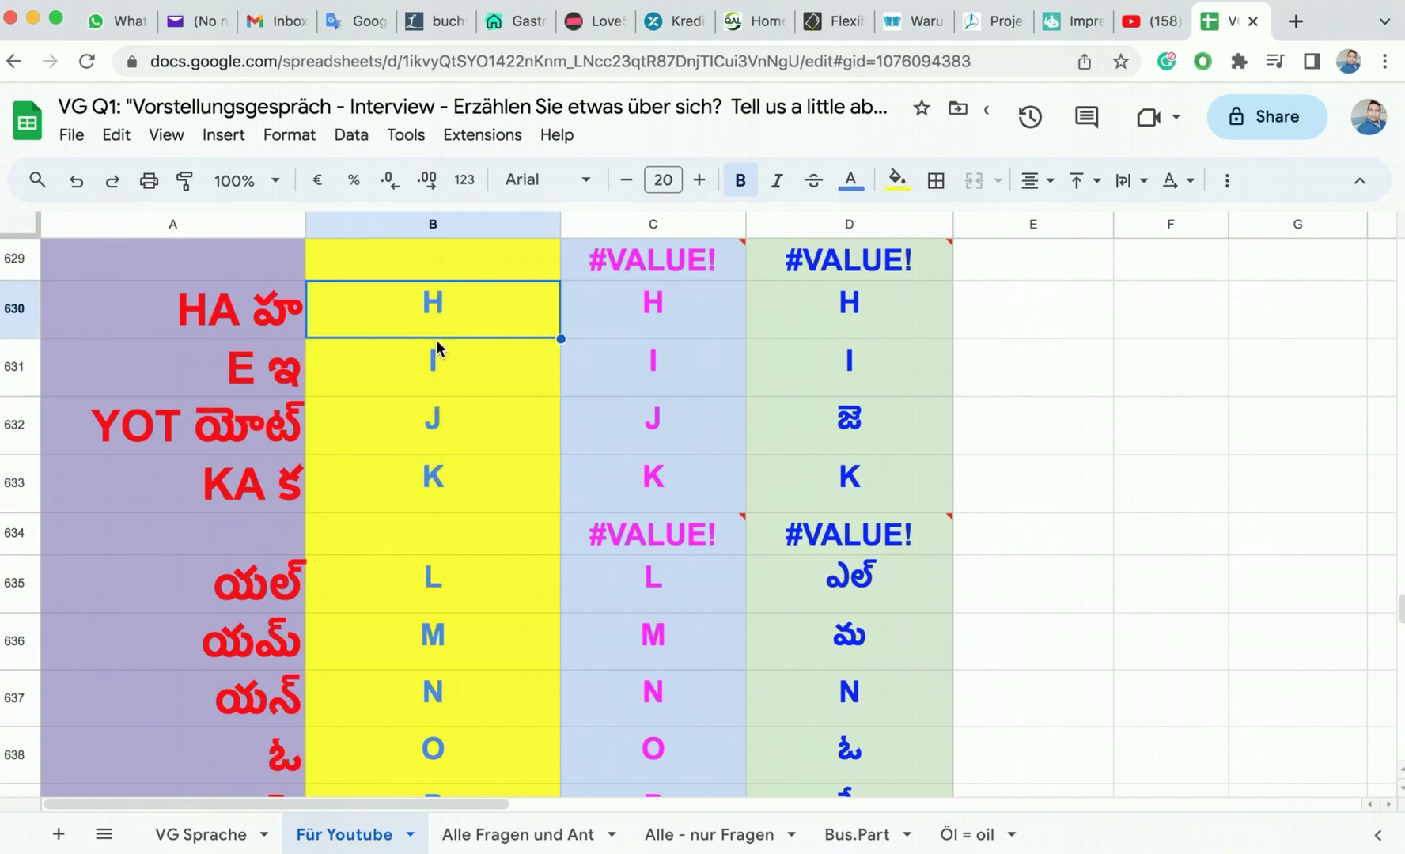
{"action": "left_click", "coordinate": [439, 368]}
{"action": "left_click", "coordinate": [445, 493]}
Step: Return to the letter A in row 622 and compare it with its Telugu pronunciation in column A
{"action": "scroll", "coordinate": [445, 494], "scroll_direction": "up", "scroll_amount": 5}
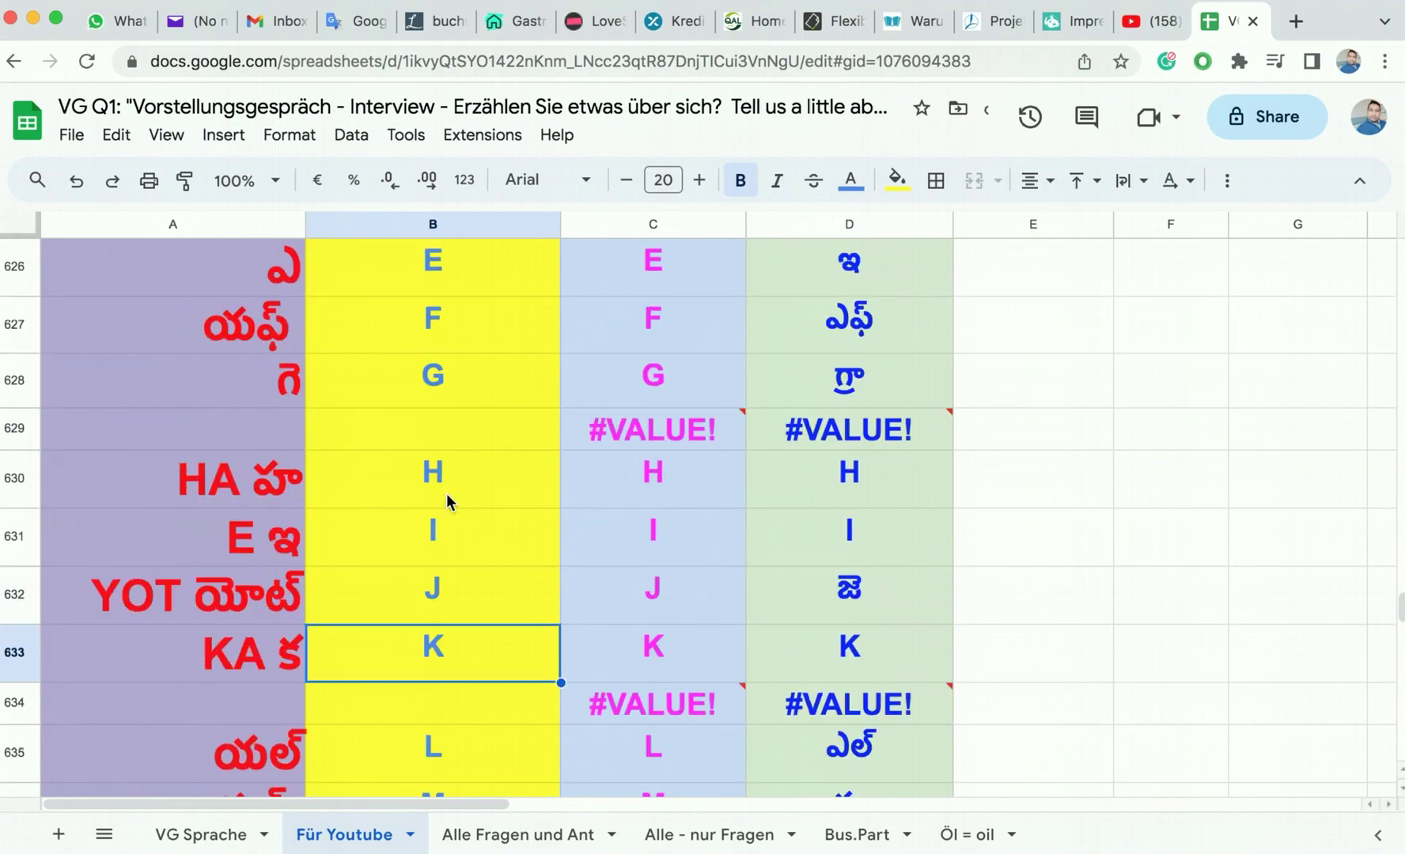
{"action": "left_click", "coordinate": [251, 320]}
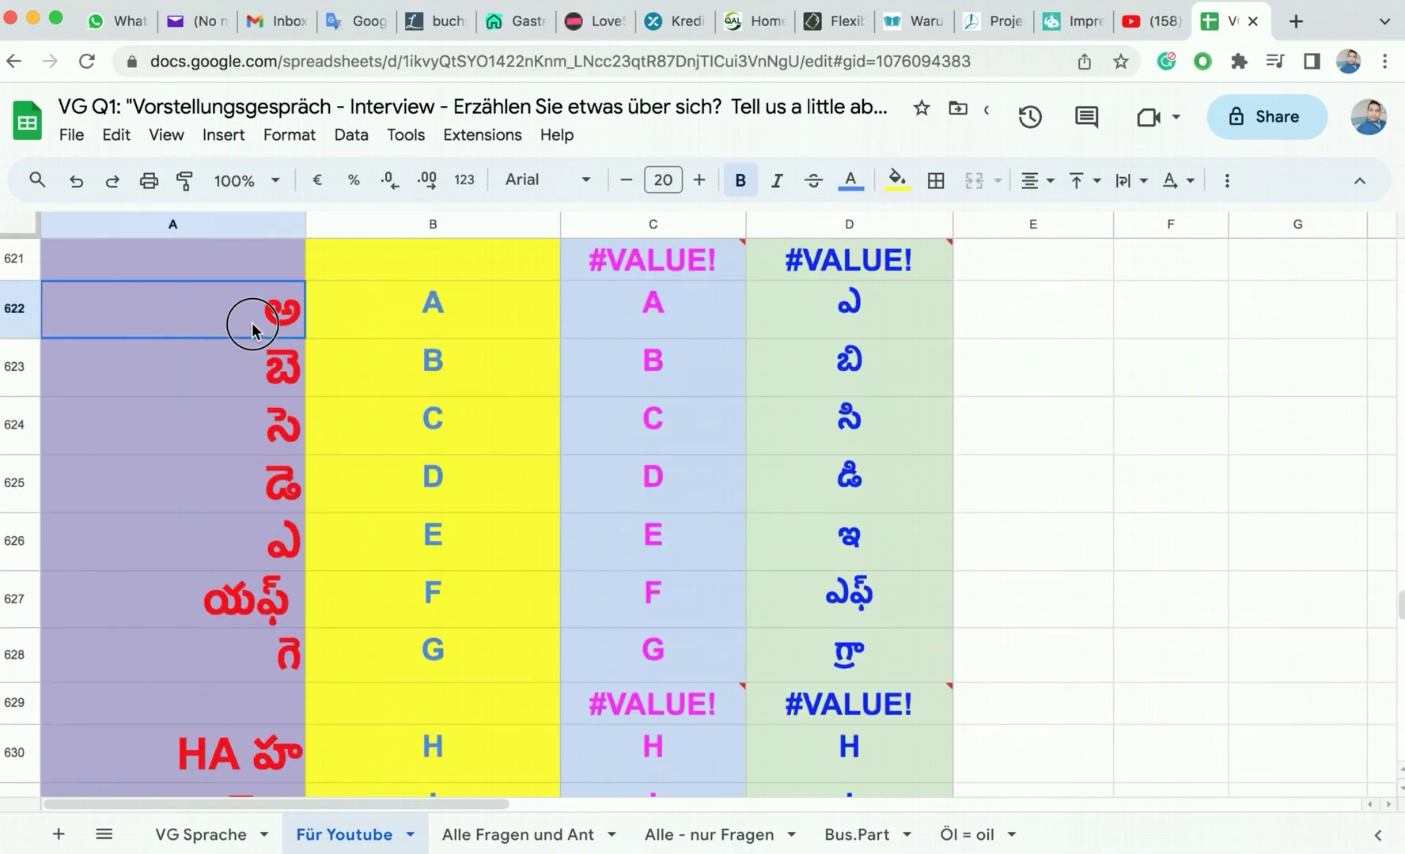
{"action": "left_click", "coordinate": [255, 315]}
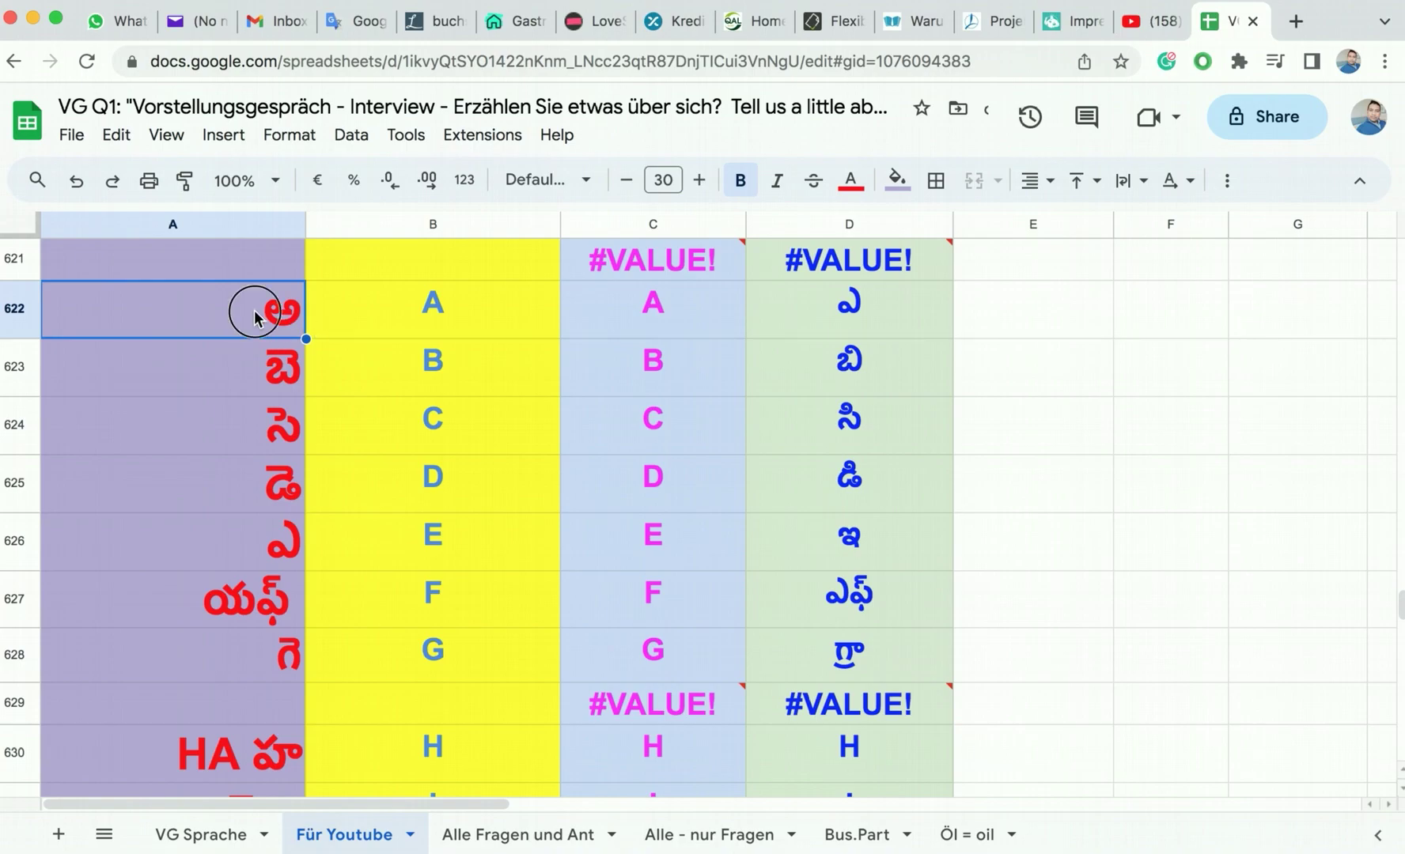
{"action": "left_click", "coordinate": [435, 308]}
{"action": "left_click", "coordinate": [270, 309]}
{"action": "left_click", "coordinate": [433, 310]}
{"action": "left_click", "coordinate": [292, 315]}
{"action": "double_click", "coordinate": [219, 316]}
Step: Add the Latin spelling "BAY" before the Telugu pronunciation of B in A623
{"action": "left_click", "coordinate": [228, 385]}
{"action": "double_click", "coordinate": [229, 386]}
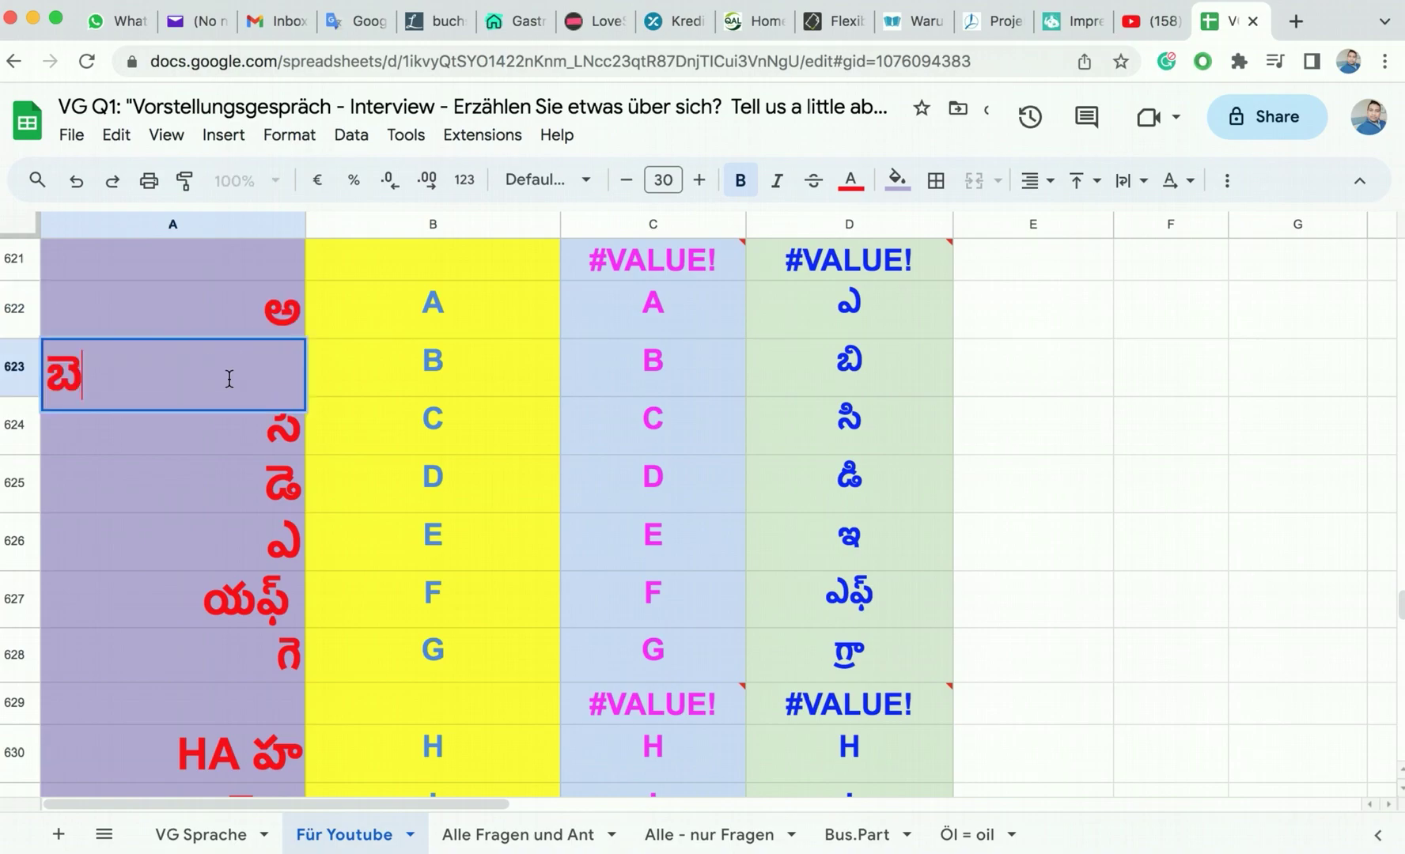
{"action": "left_click", "coordinate": [49, 375]}
{"action": "type", "text": "BAY"}
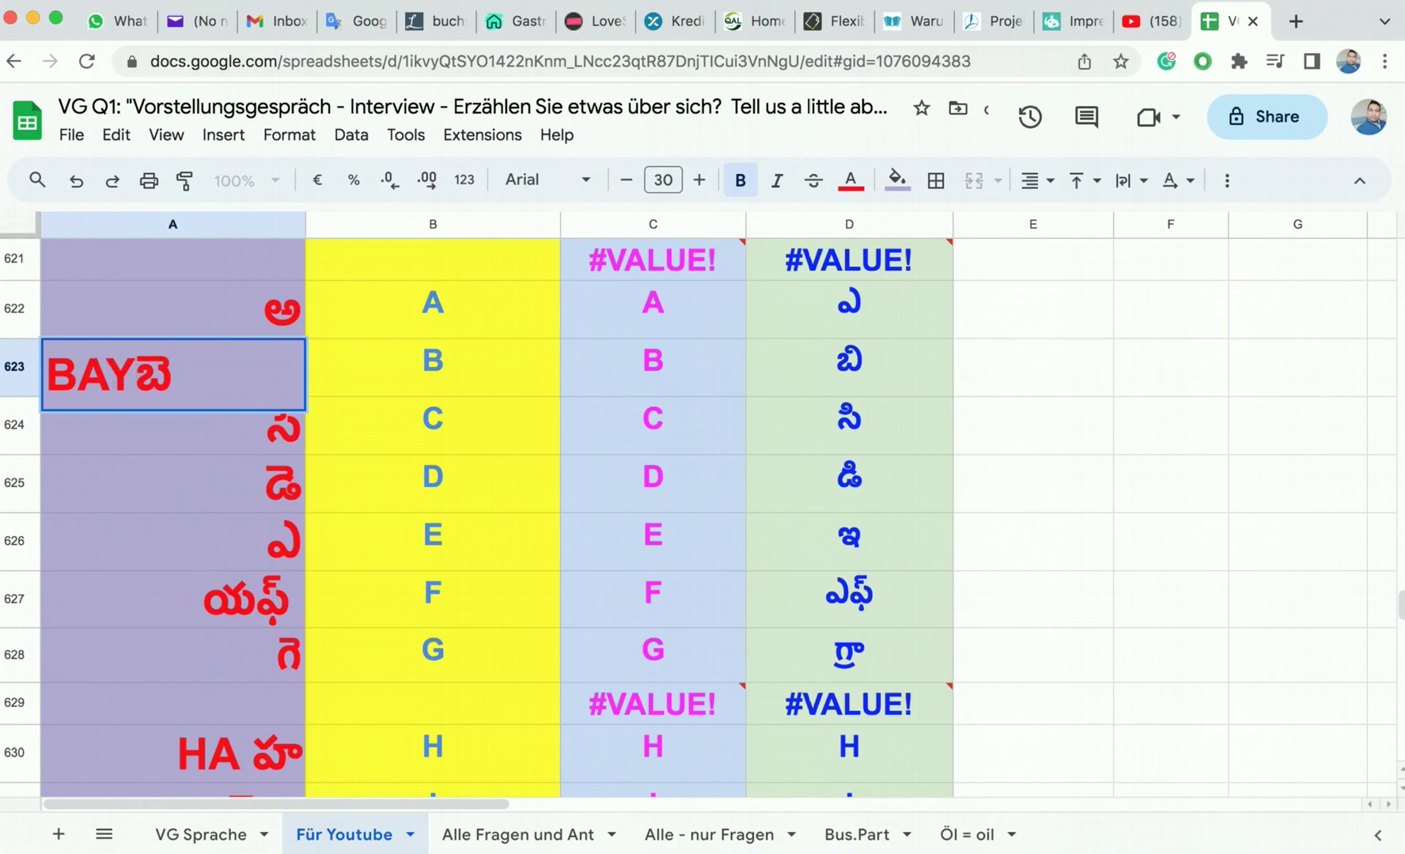
Step: Add the Latin spelling "SAY" before the Telugu pronunciation of C in A624
{"action": "left_click", "coordinate": [95, 442]}
{"action": "double_click", "coordinate": [218, 437]}
{"action": "left_click", "coordinate": [53, 425]}
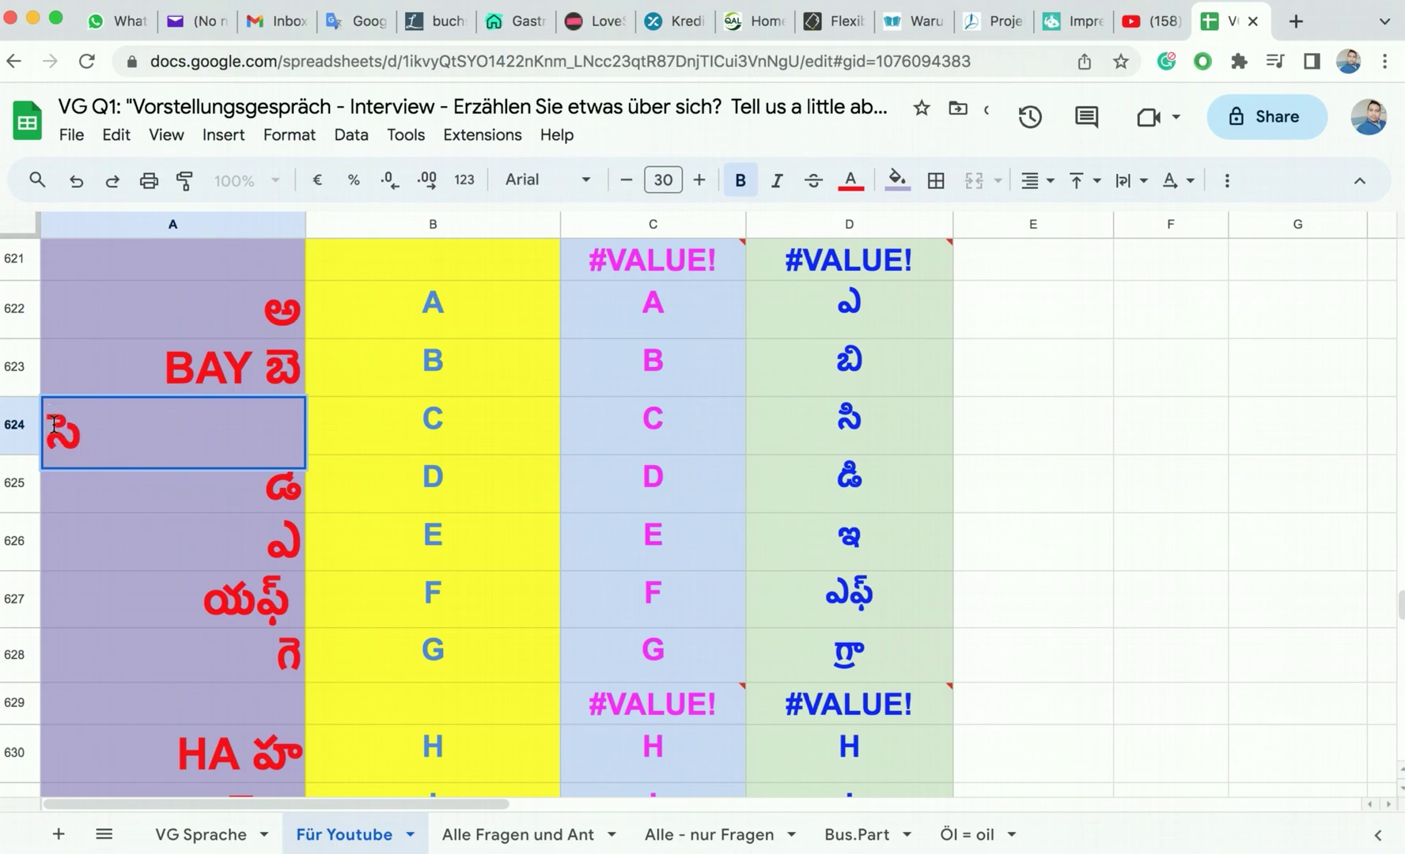
{"action": "type", "text": "SAY"}
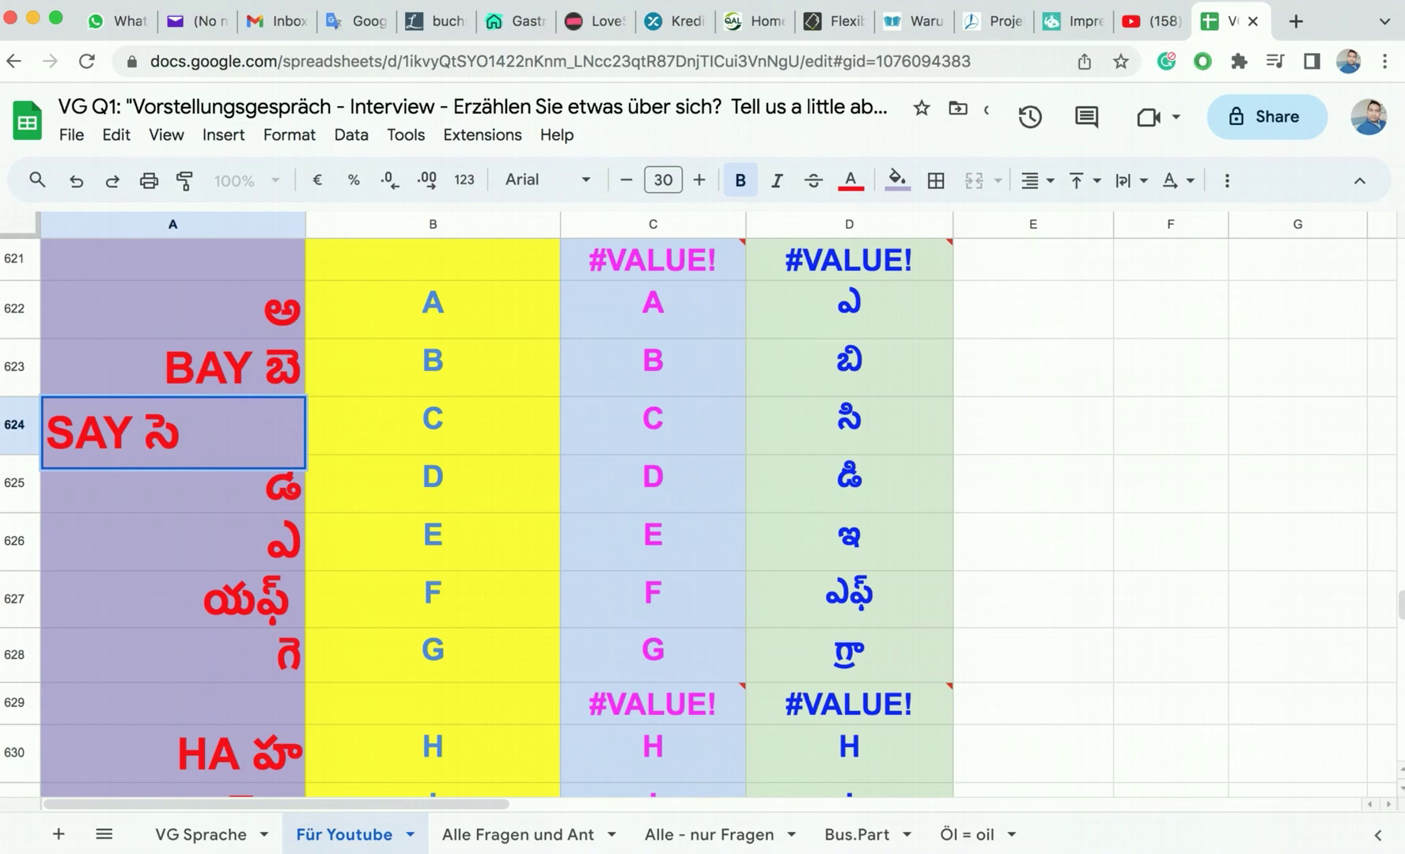
{"action": "key", "text": "Return"}
Step: Add the Latin spelling "DAY" before the Telugu pronunciation of D in A625
{"action": "left_click", "coordinate": [244, 484]}
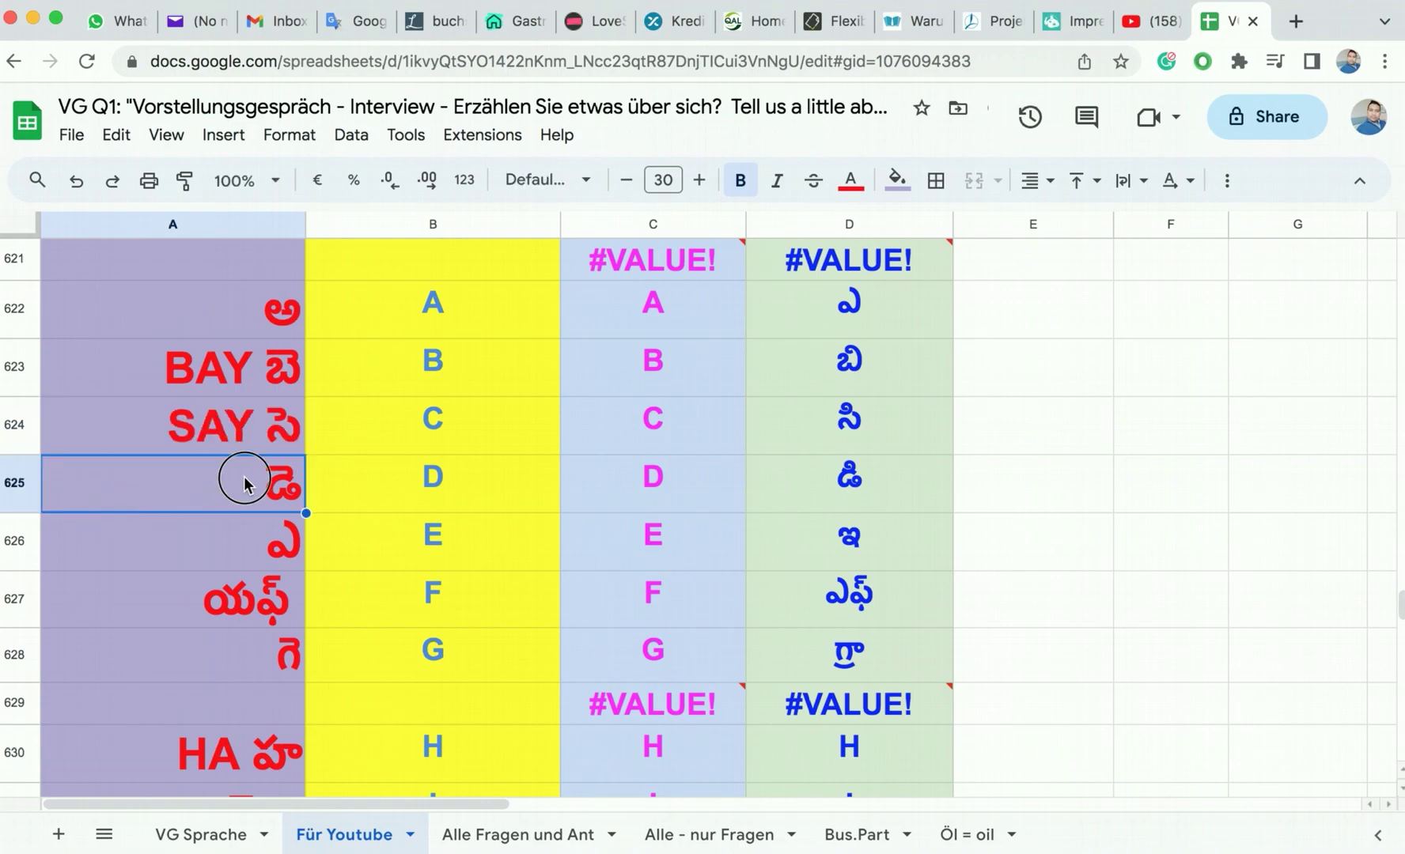
{"action": "double_click", "coordinate": [245, 484]}
{"action": "left_click", "coordinate": [53, 488]}
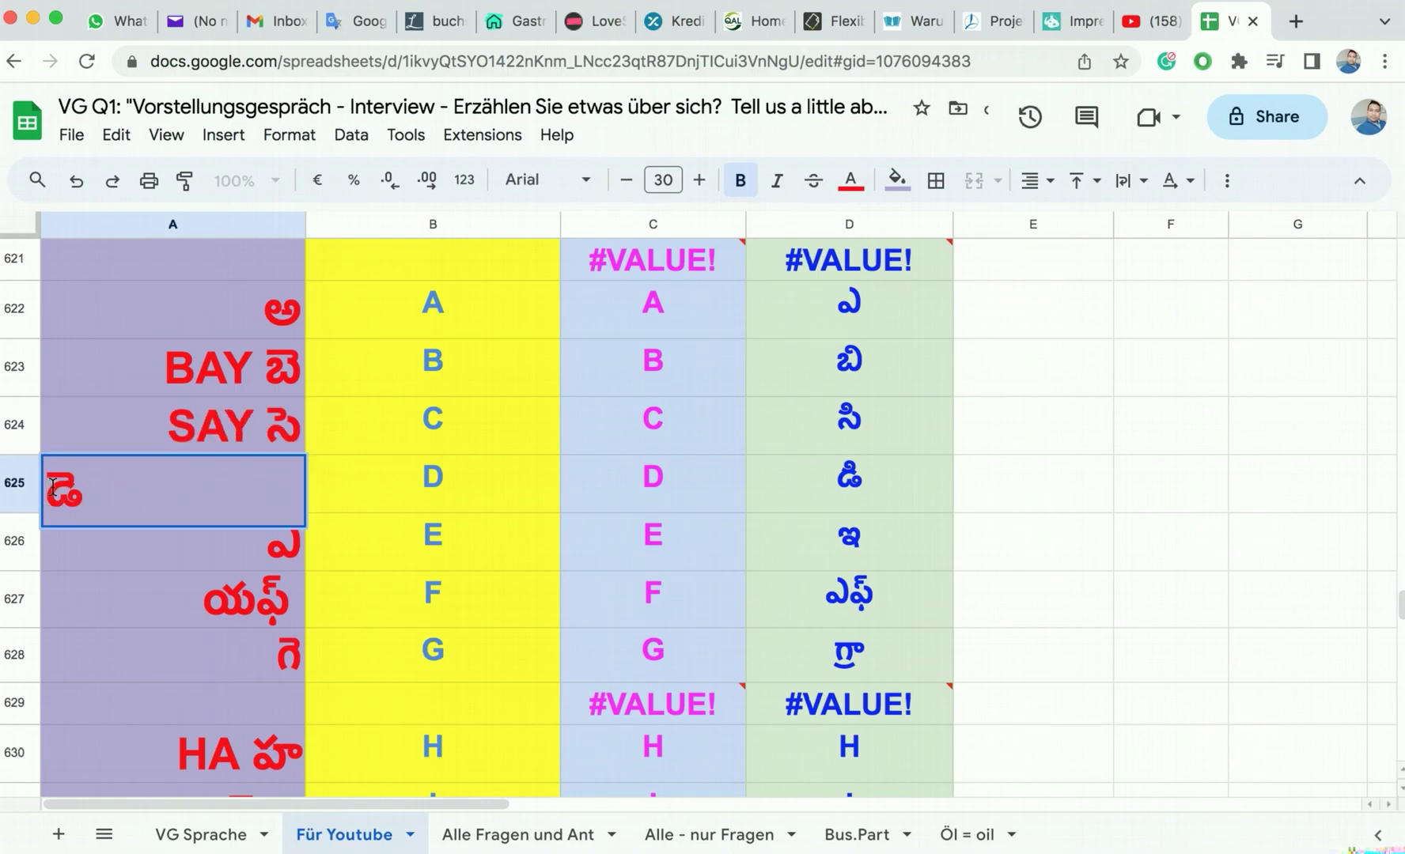
{"action": "type", "text": "DAY"}
{"action": "left_click", "coordinate": [143, 561]}
Step: Add the Latin spelling "A" before the Telugu pronunciation of E in A626
{"action": "left_click", "coordinate": [245, 552]}
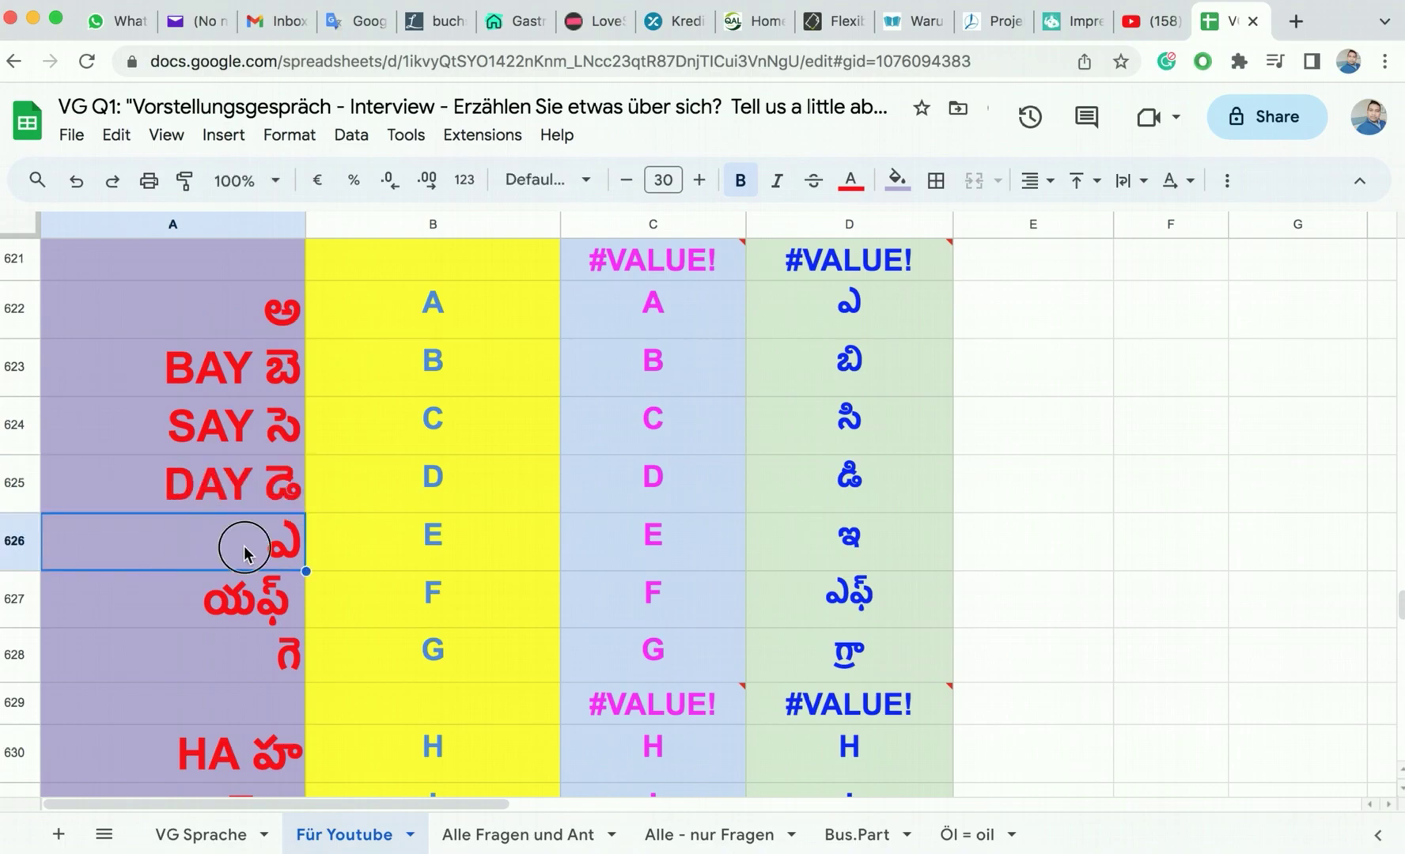
{"action": "left_click", "coordinate": [409, 534]}
{"action": "left_click", "coordinate": [290, 543]}
{"action": "double_click", "coordinate": [238, 540]}
{"action": "type", "text": "A"}
{"action": "left_click", "coordinate": [515, 622]}
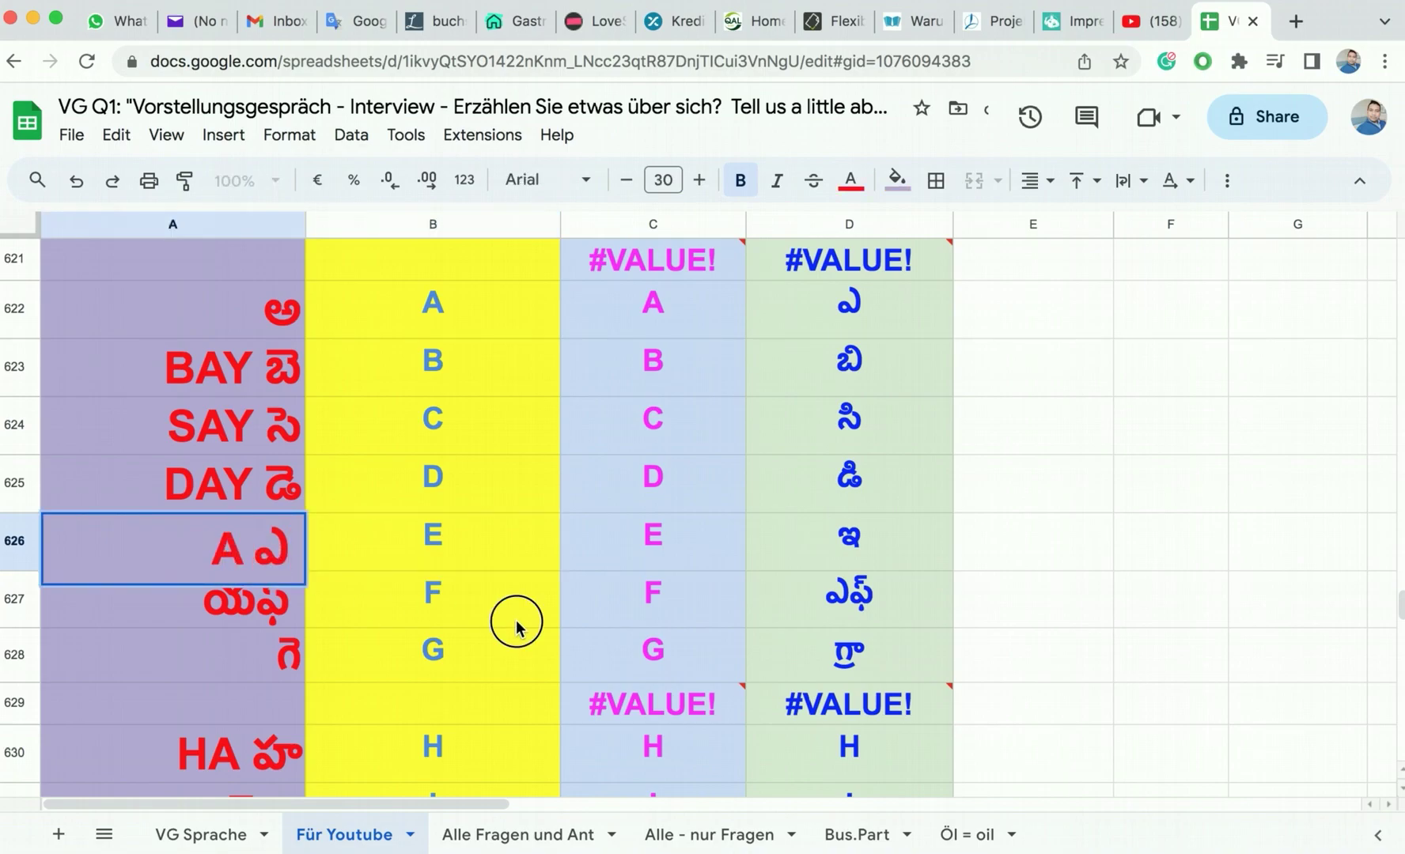
Step: Skip the letter F and add the Latin spelling "GAY" before the Telugu pronunciation of G in A628
{"action": "left_click", "coordinate": [176, 609]}
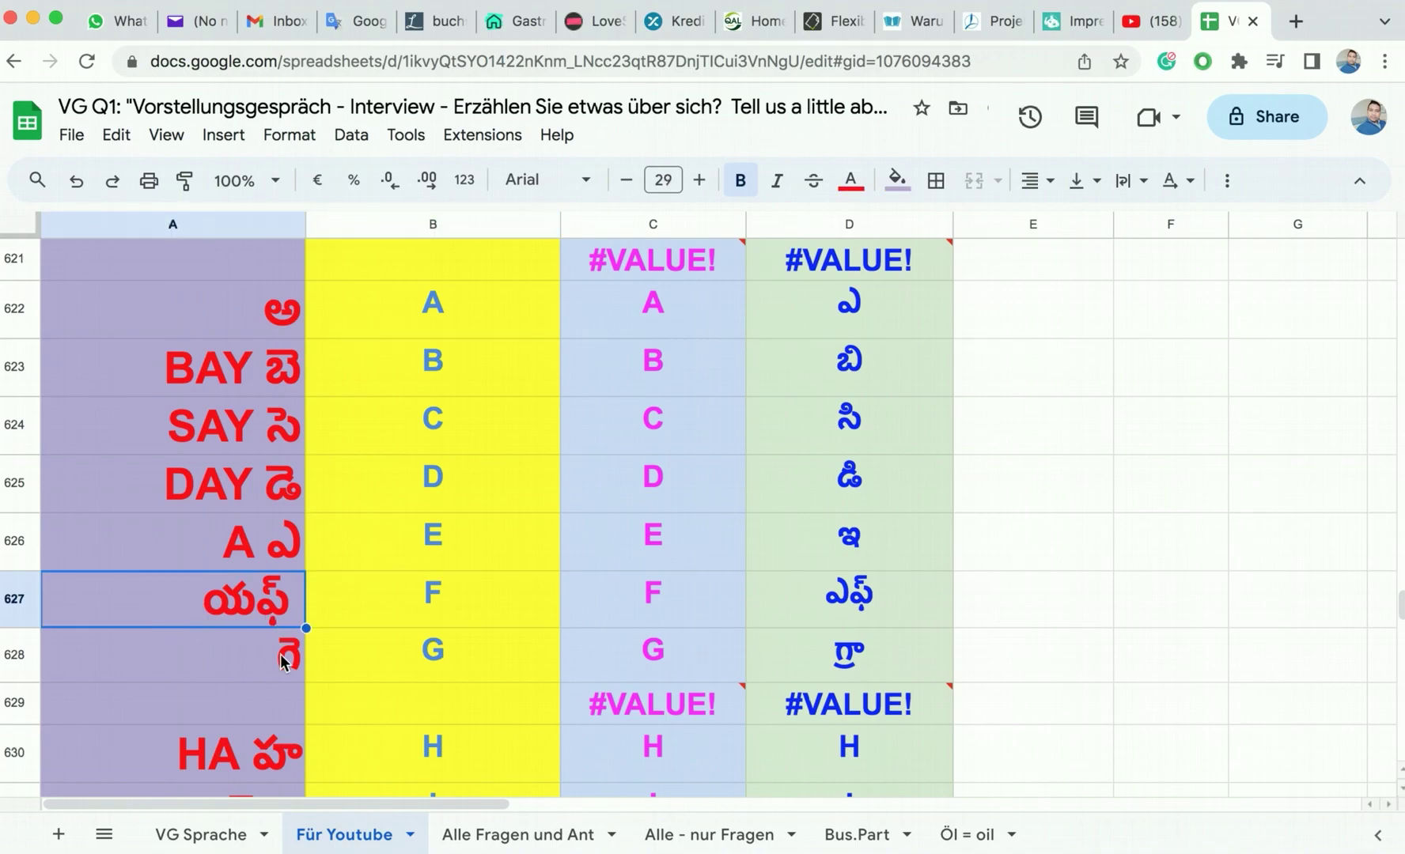
{"action": "double_click", "coordinate": [253, 655]}
{"action": "type", "text": "GAY"}
{"action": "left_click", "coordinate": [254, 691]}
{"action": "key", "text": "Return"}
Step: Highlight the letters L to P in B635:B639 and add "L" with a space before the Telugu pronunciation in A635
{"action": "scroll", "coordinate": [253, 716], "scroll_direction": "down", "scroll_amount": 3}
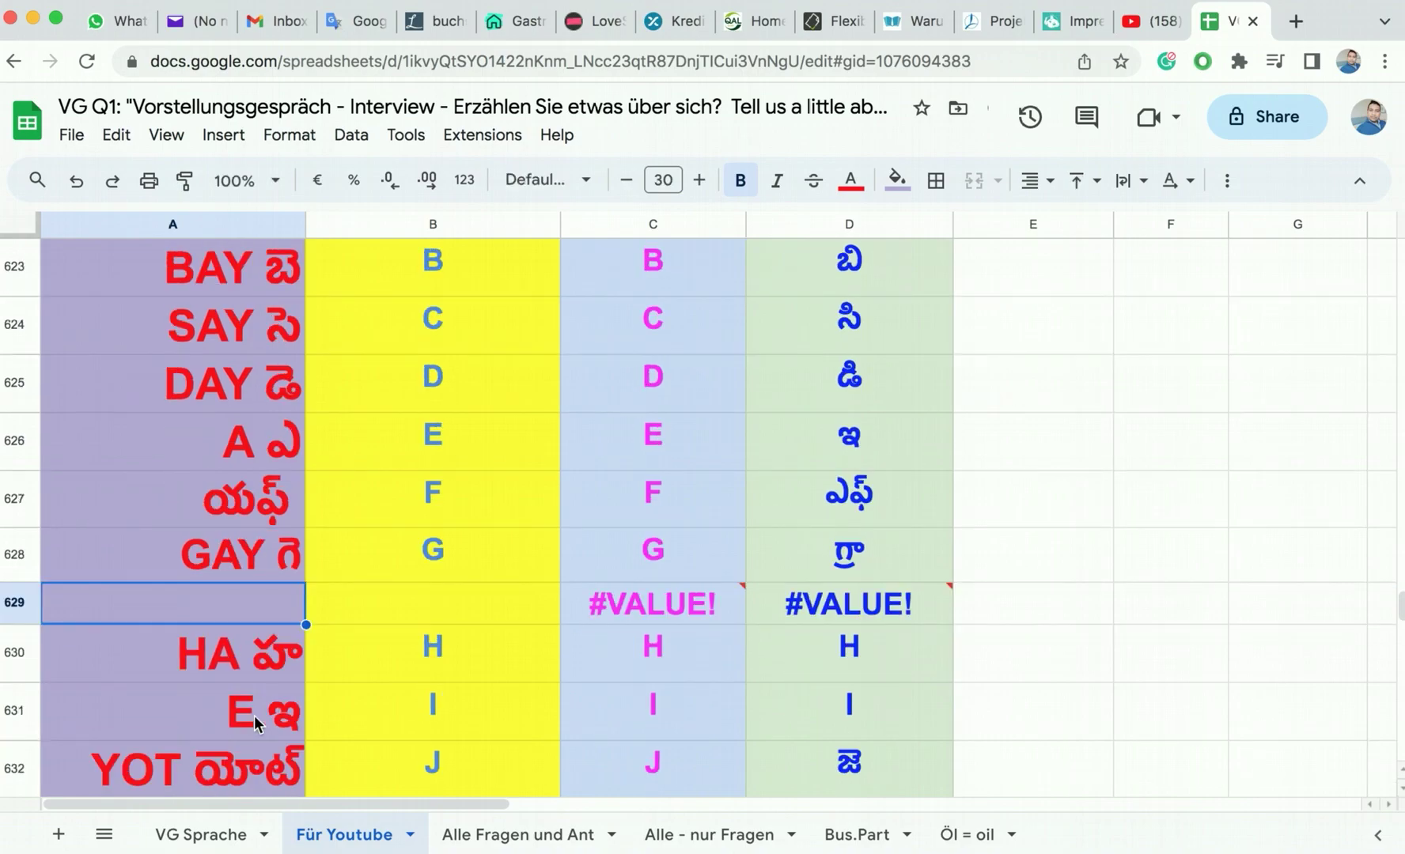
{"action": "scroll", "coordinate": [254, 716], "scroll_direction": "down", "scroll_amount": 3}
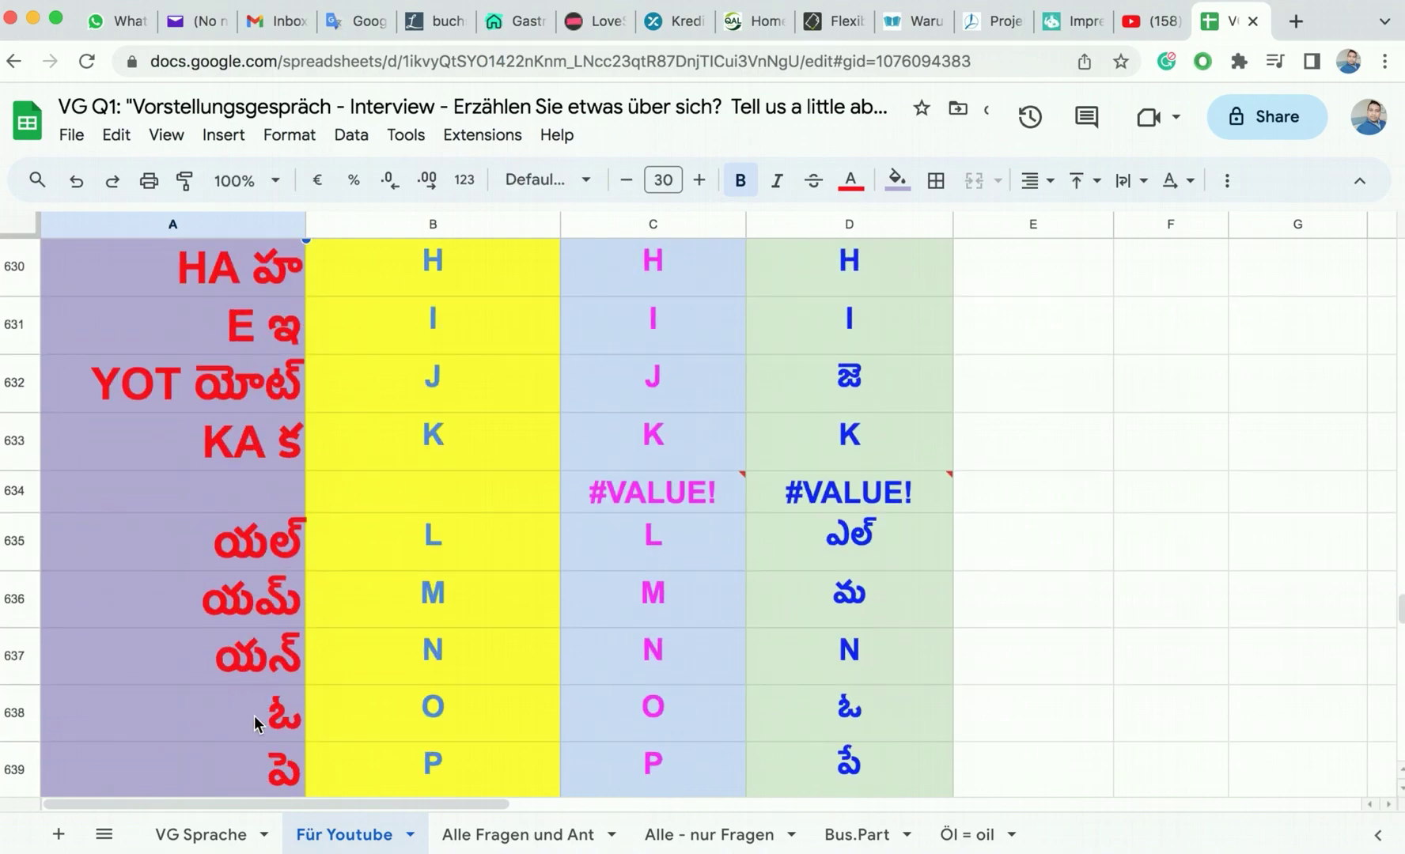
{"action": "left_click_drag", "start_coordinate": [452, 431], "coordinate": [445, 660]}
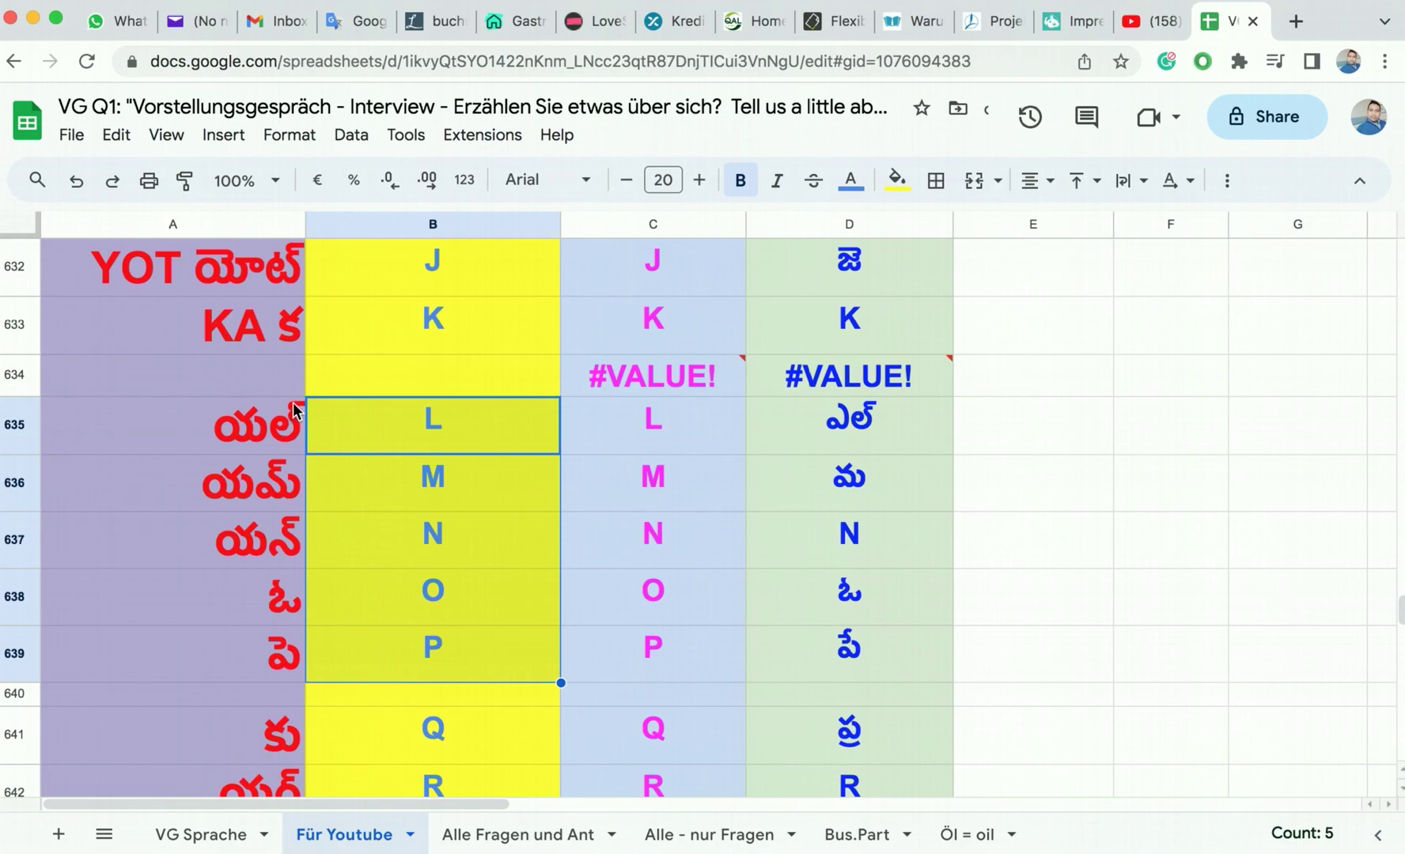
{"action": "left_click", "coordinate": [181, 421]}
{"action": "double_click", "coordinate": [169, 428]}
{"action": "left_click", "coordinate": [170, 427]}
{"action": "type", "text": "L"}
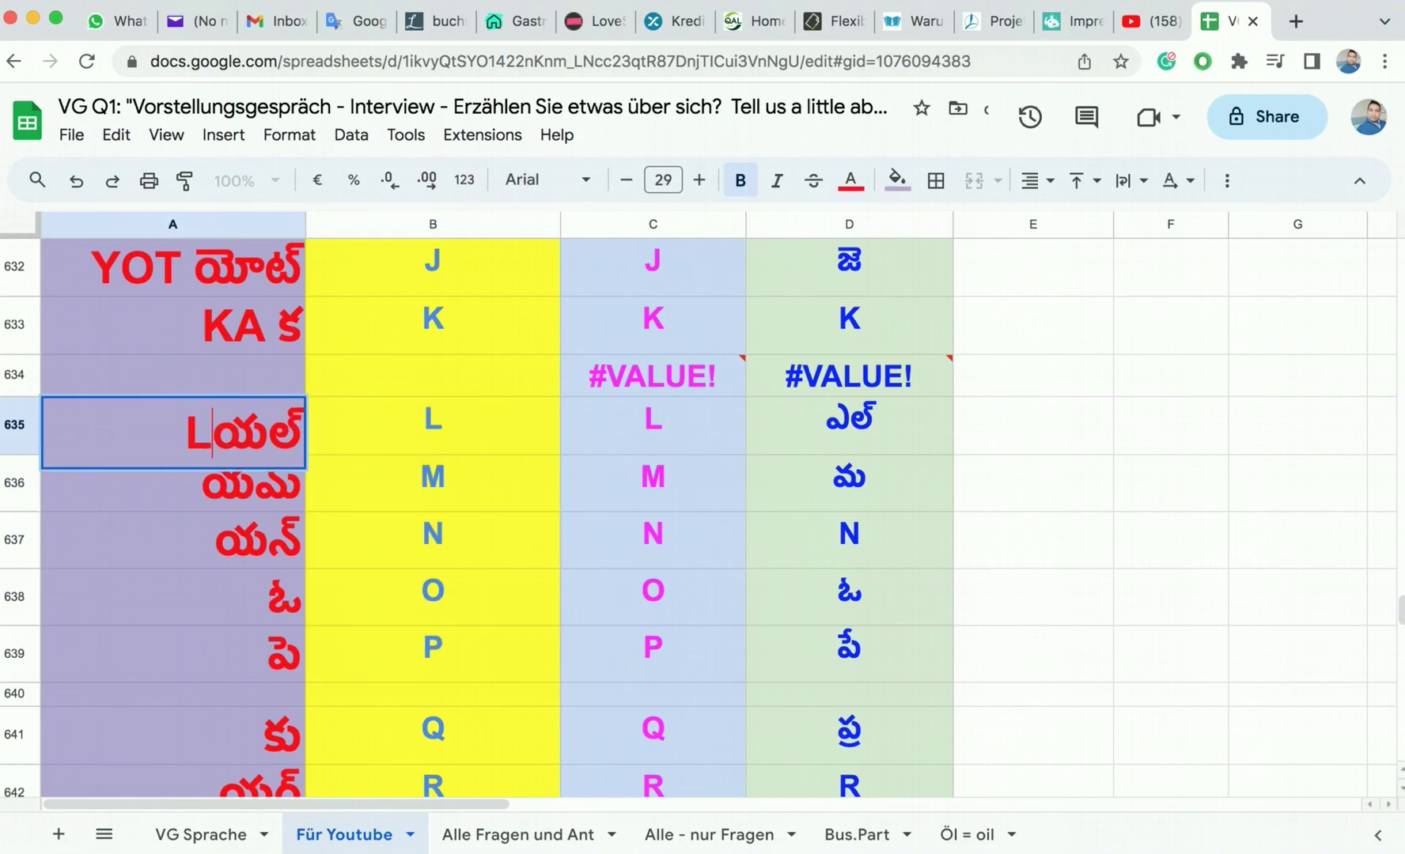
{"action": "left_click", "coordinate": [184, 538]}
{"action": "left_click", "coordinate": [210, 418]}
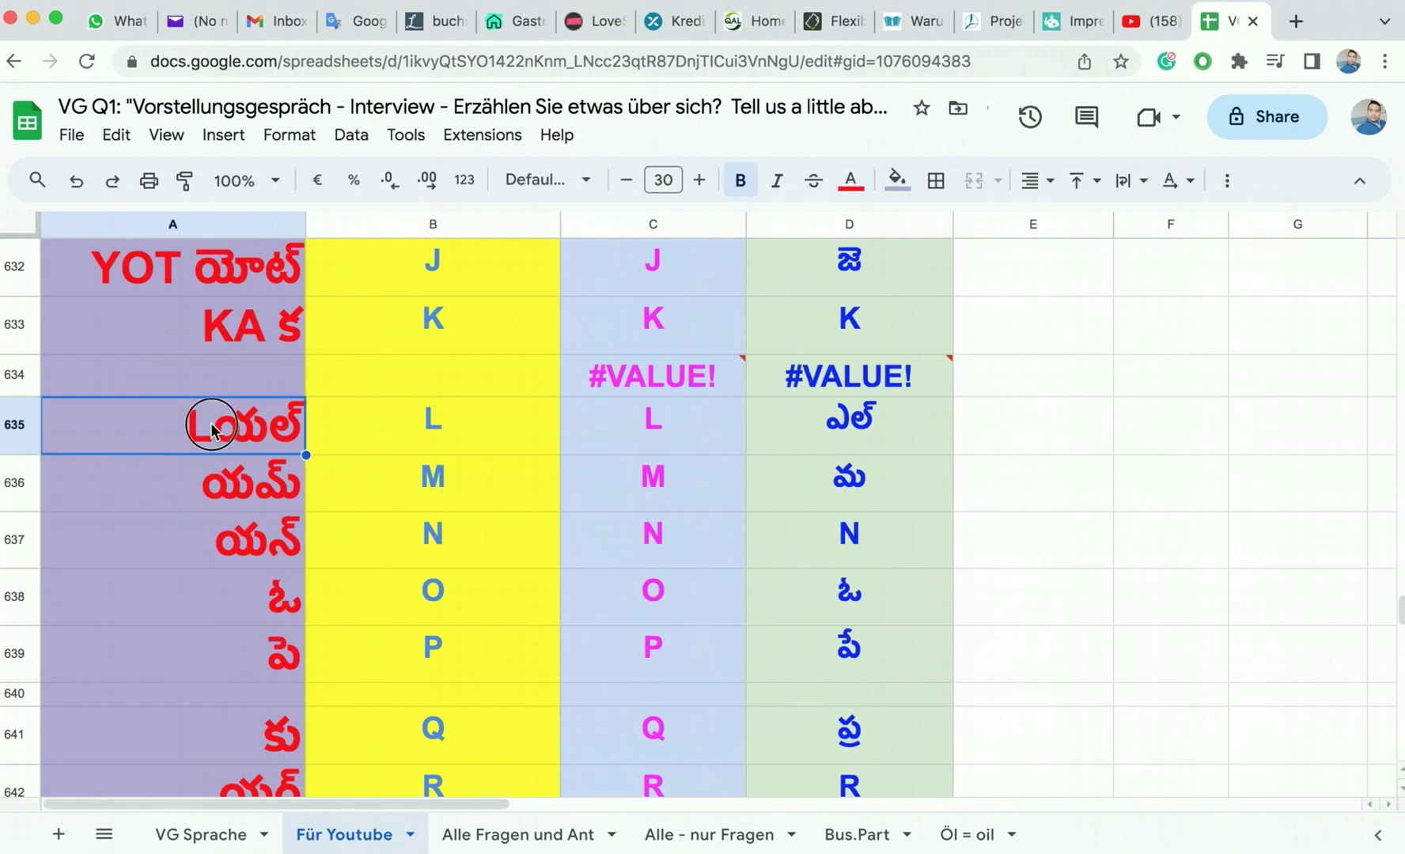
{"action": "double_click", "coordinate": [204, 418]}
{"action": "left_click", "coordinate": [190, 520]}
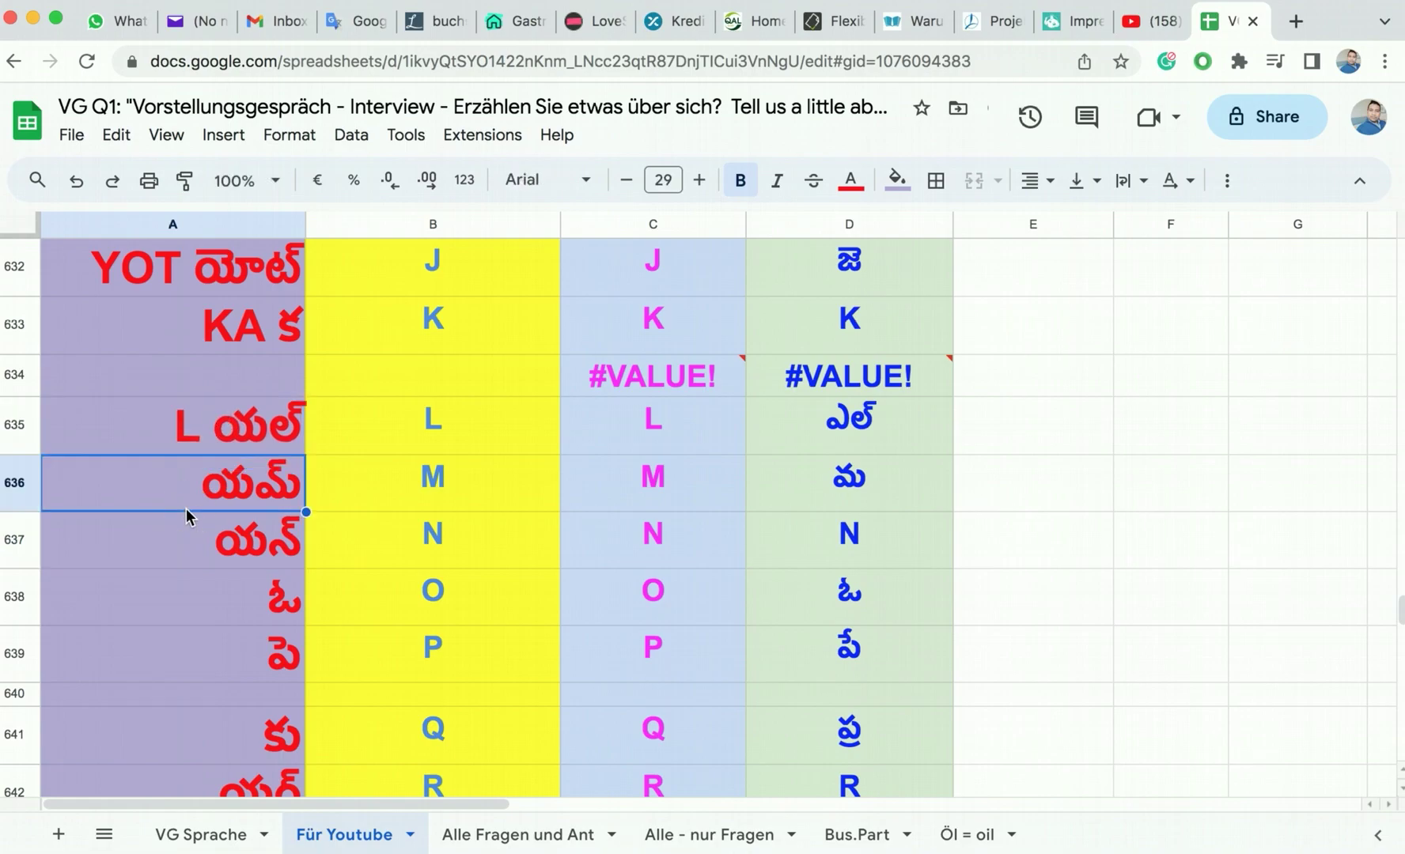
Step: Add the Latin spellings "M" and "N" before the Telugu pronunciations in A636 and A637
{"action": "double_click", "coordinate": [179, 496]}
{"action": "left_click", "coordinate": [203, 490]}
{"action": "type", "text": "M"}
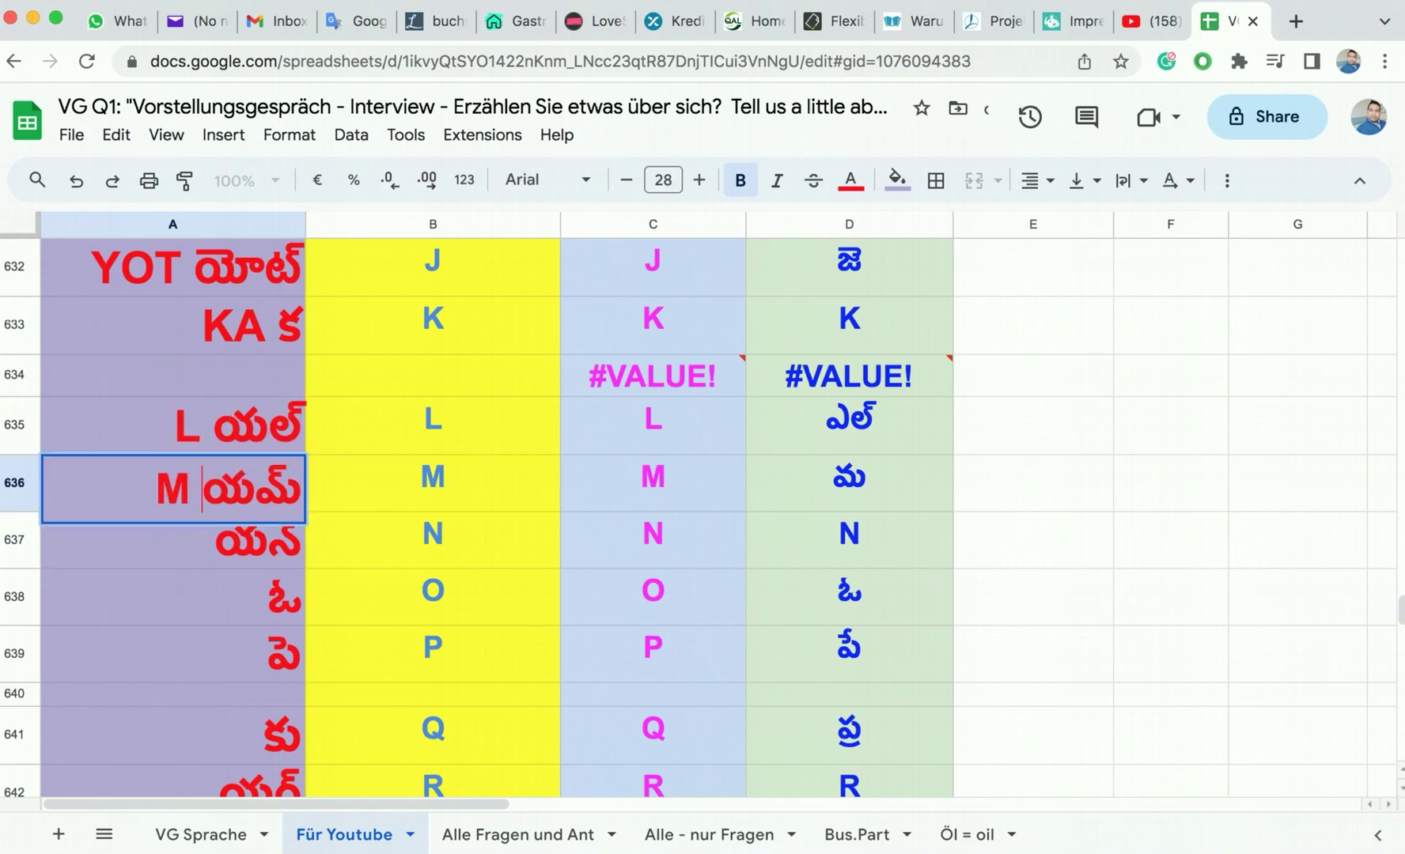
{"action": "left_click", "coordinate": [192, 573]}
{"action": "left_click", "coordinate": [193, 563]}
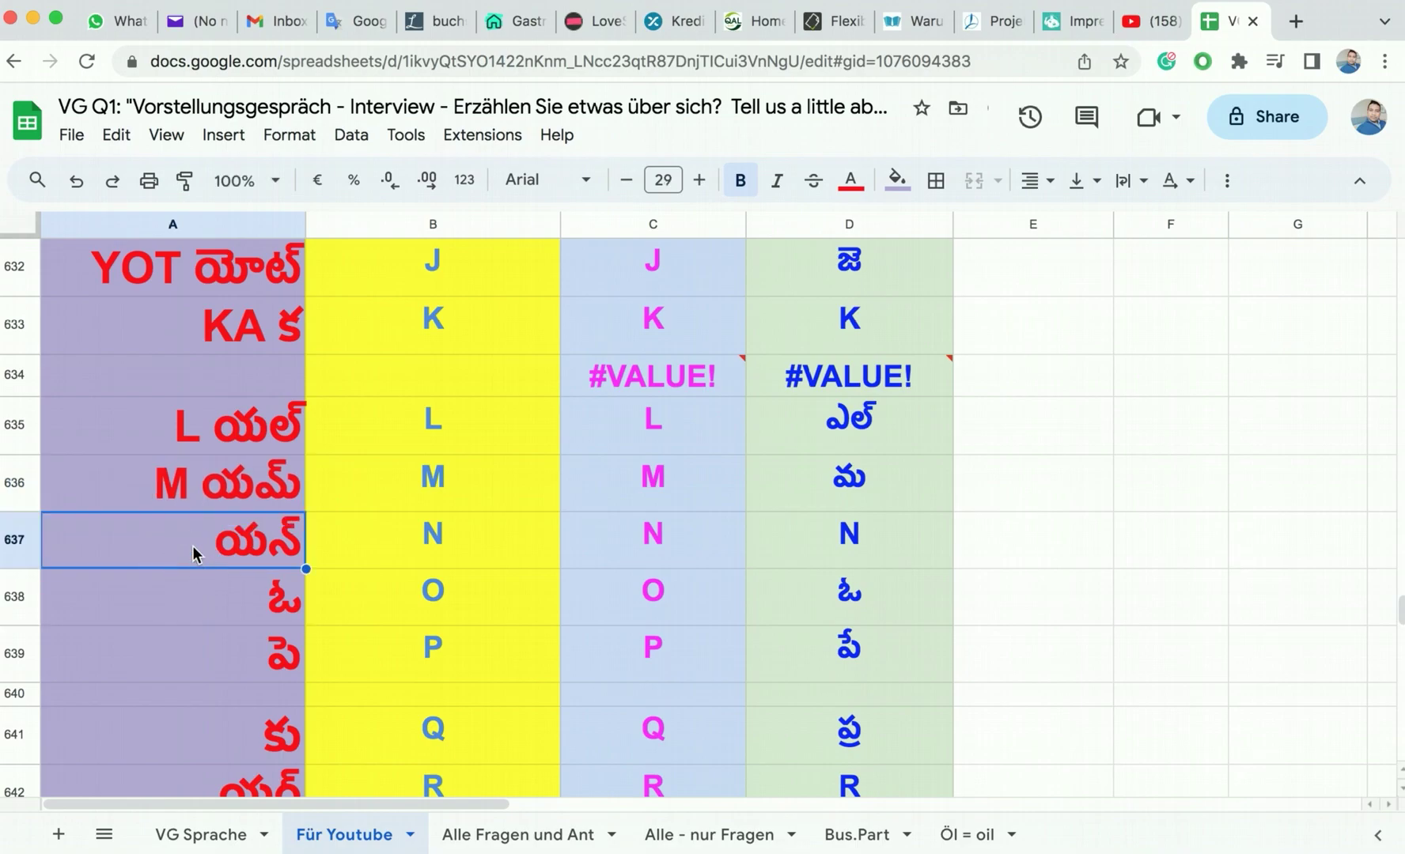
{"action": "double_click", "coordinate": [194, 547]}
{"action": "left_click", "coordinate": [194, 547]}
{"action": "type", "text": "N"}
{"action": "left_click", "coordinate": [213, 625]}
Step: Add the Latin spellings "O" and "PAY" before the Telugu pronunciations of O and P in A638 and A639
{"action": "double_click", "coordinate": [265, 599]}
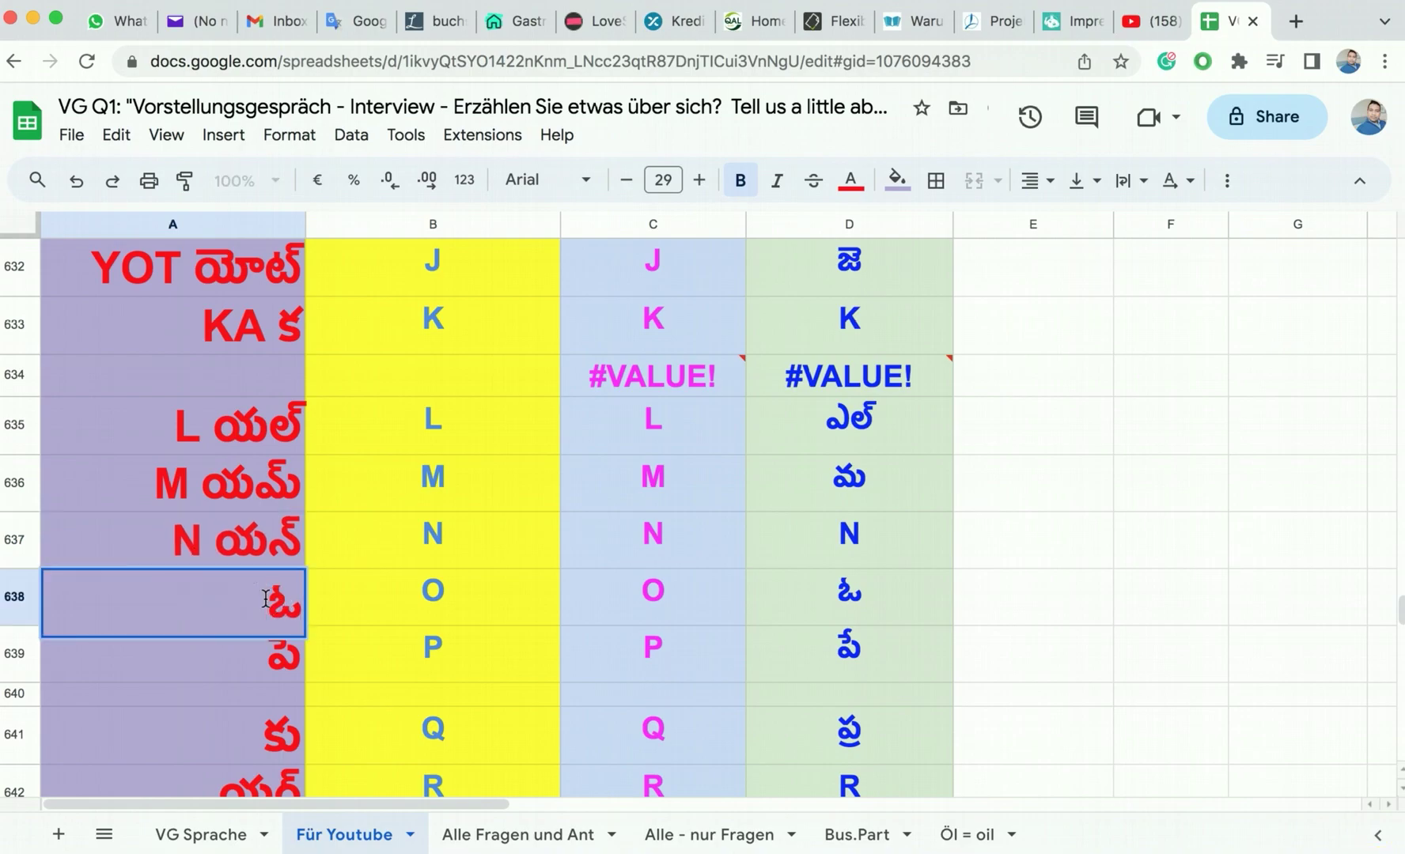
{"action": "type", "text": "O"}
{"action": "left_click", "coordinate": [265, 657]}
{"action": "double_click", "coordinate": [266, 655]}
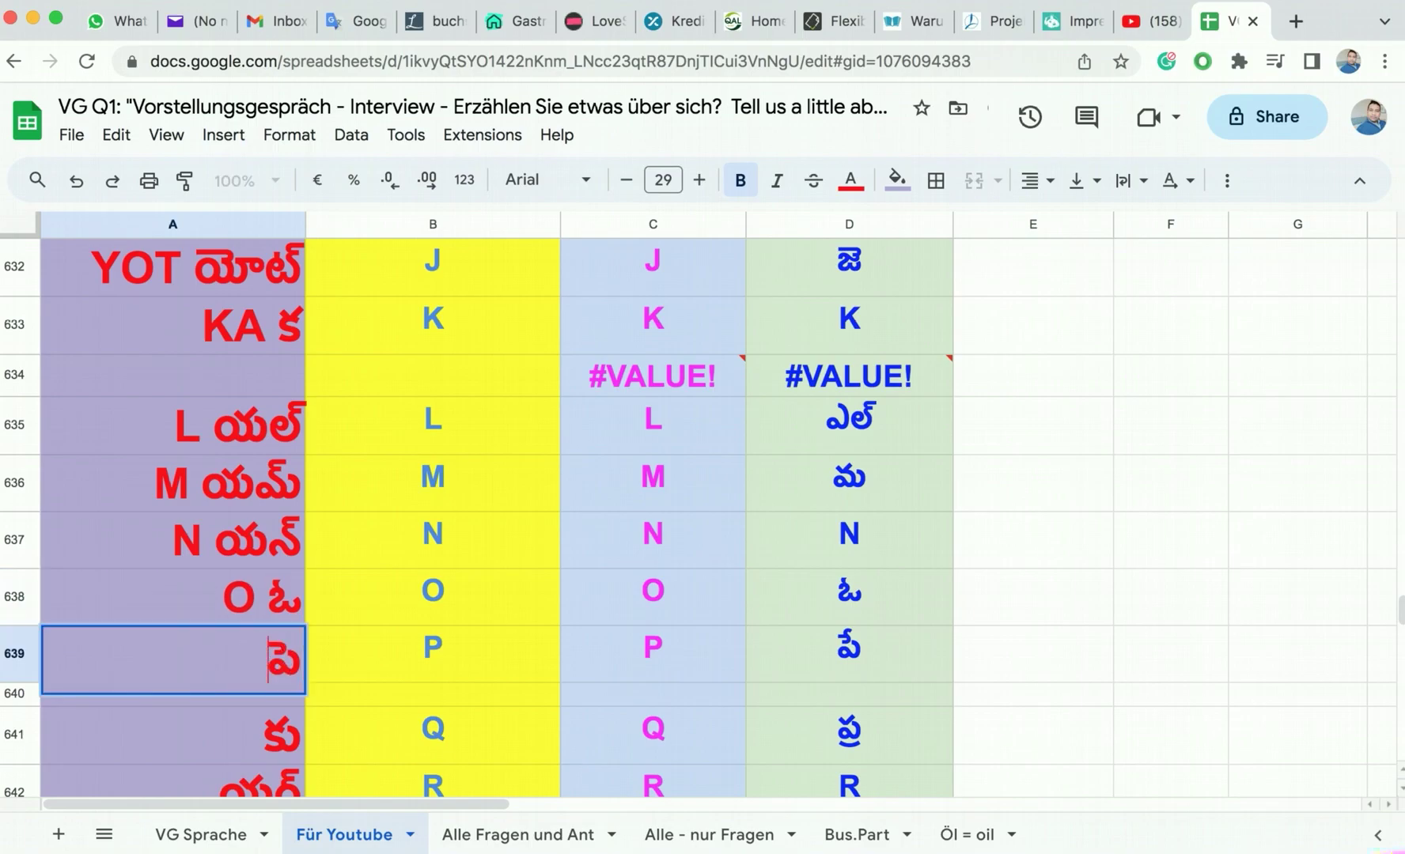
{"action": "type", "text": "PAY"}
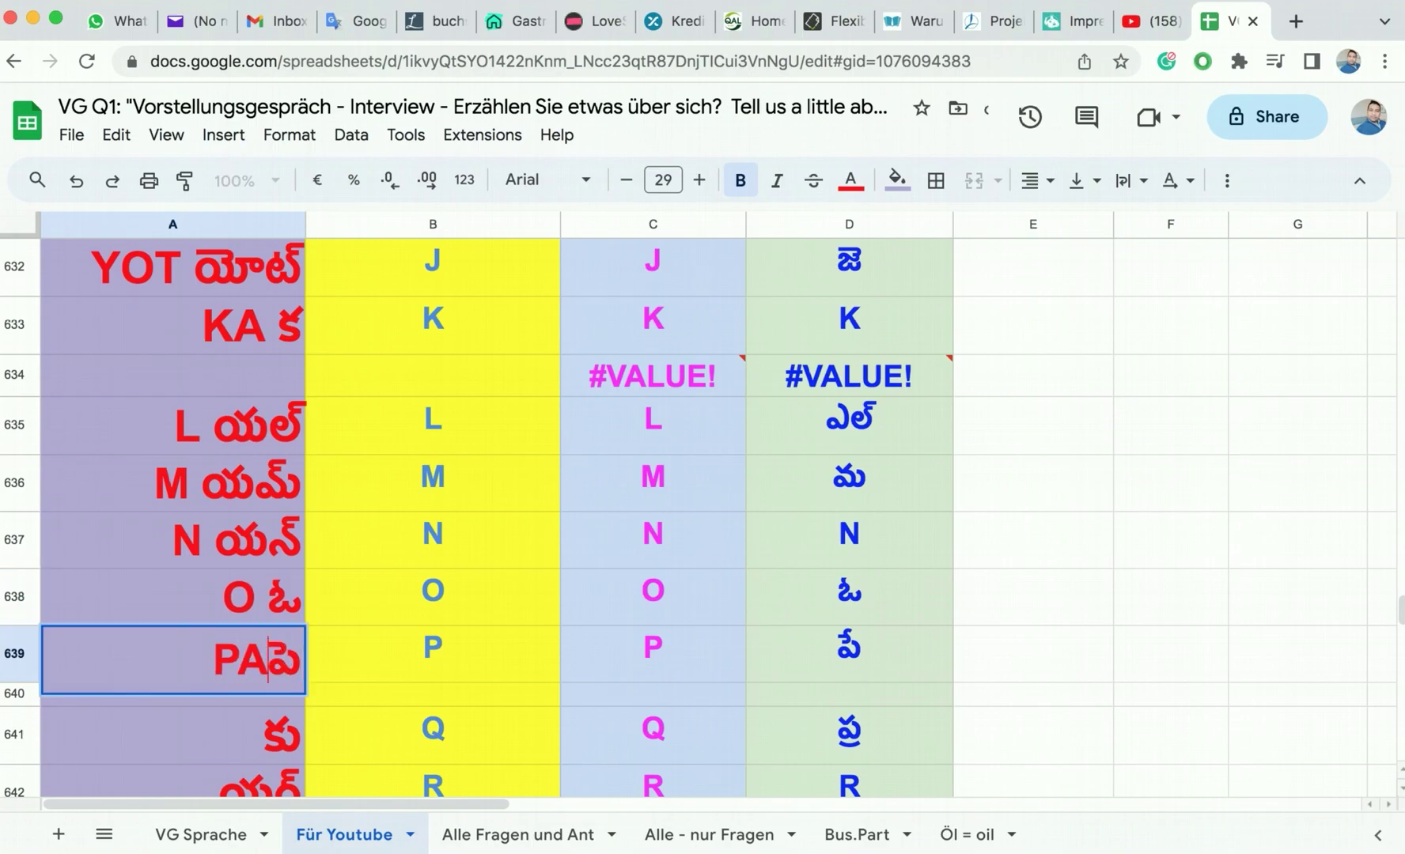
{"action": "left_click", "coordinate": [380, 673]}
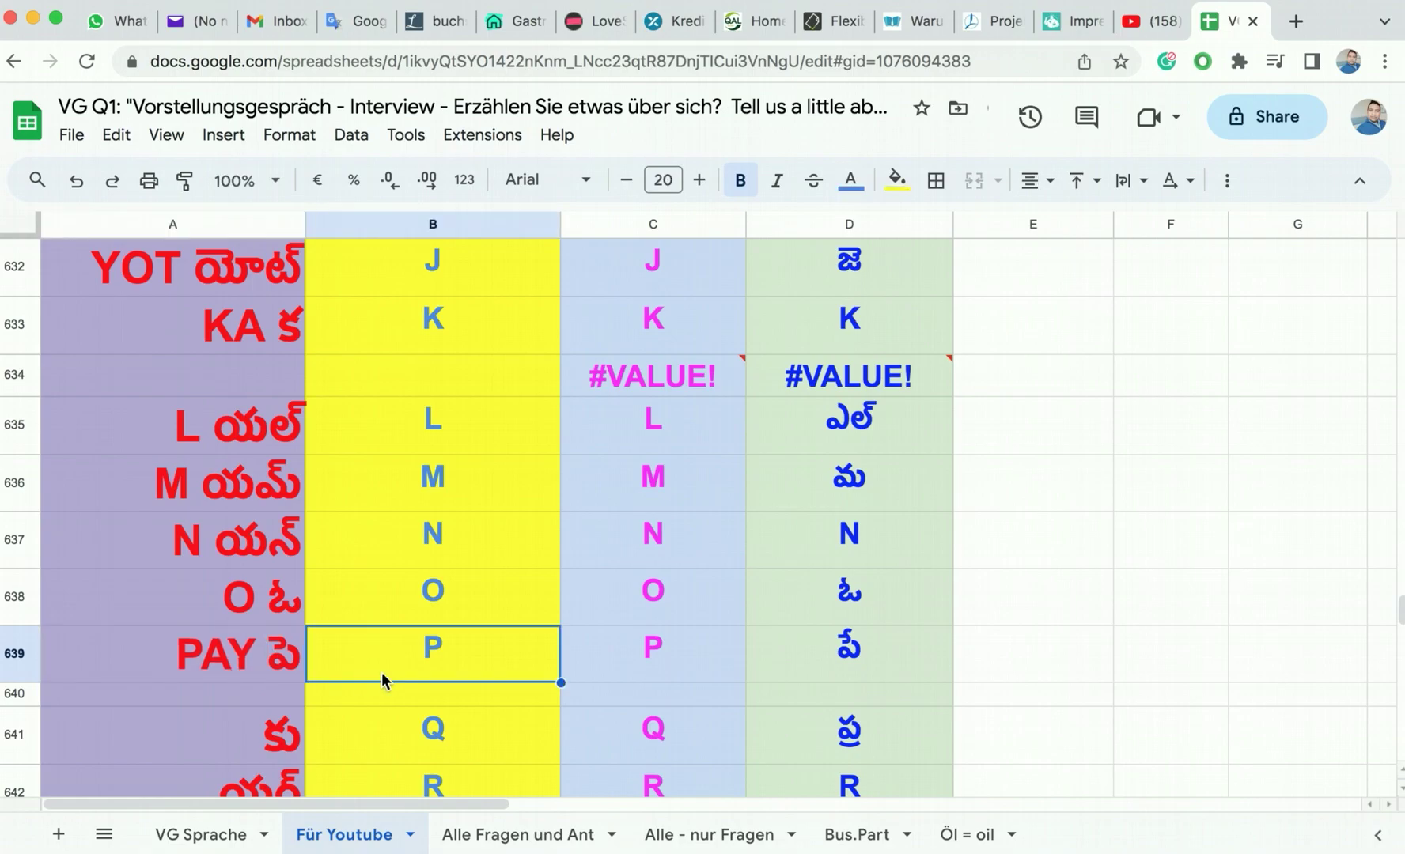
Step: Review the finished letter blocks in column B in reverse order: L to P, H to K, and A to F
{"action": "left_click_drag", "start_coordinate": [439, 435], "coordinate": [439, 673]}
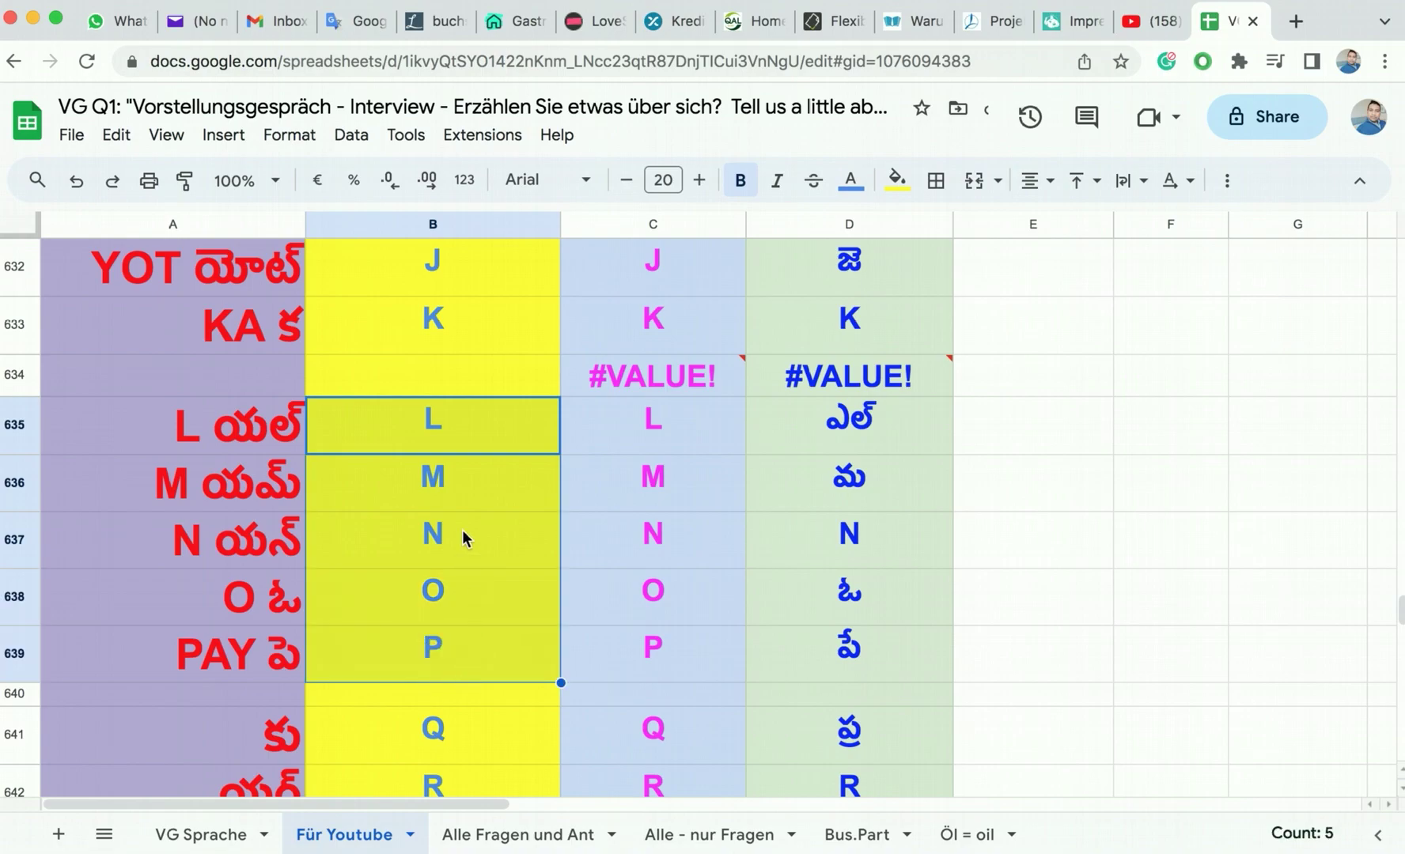
{"action": "left_click", "coordinate": [397, 424]}
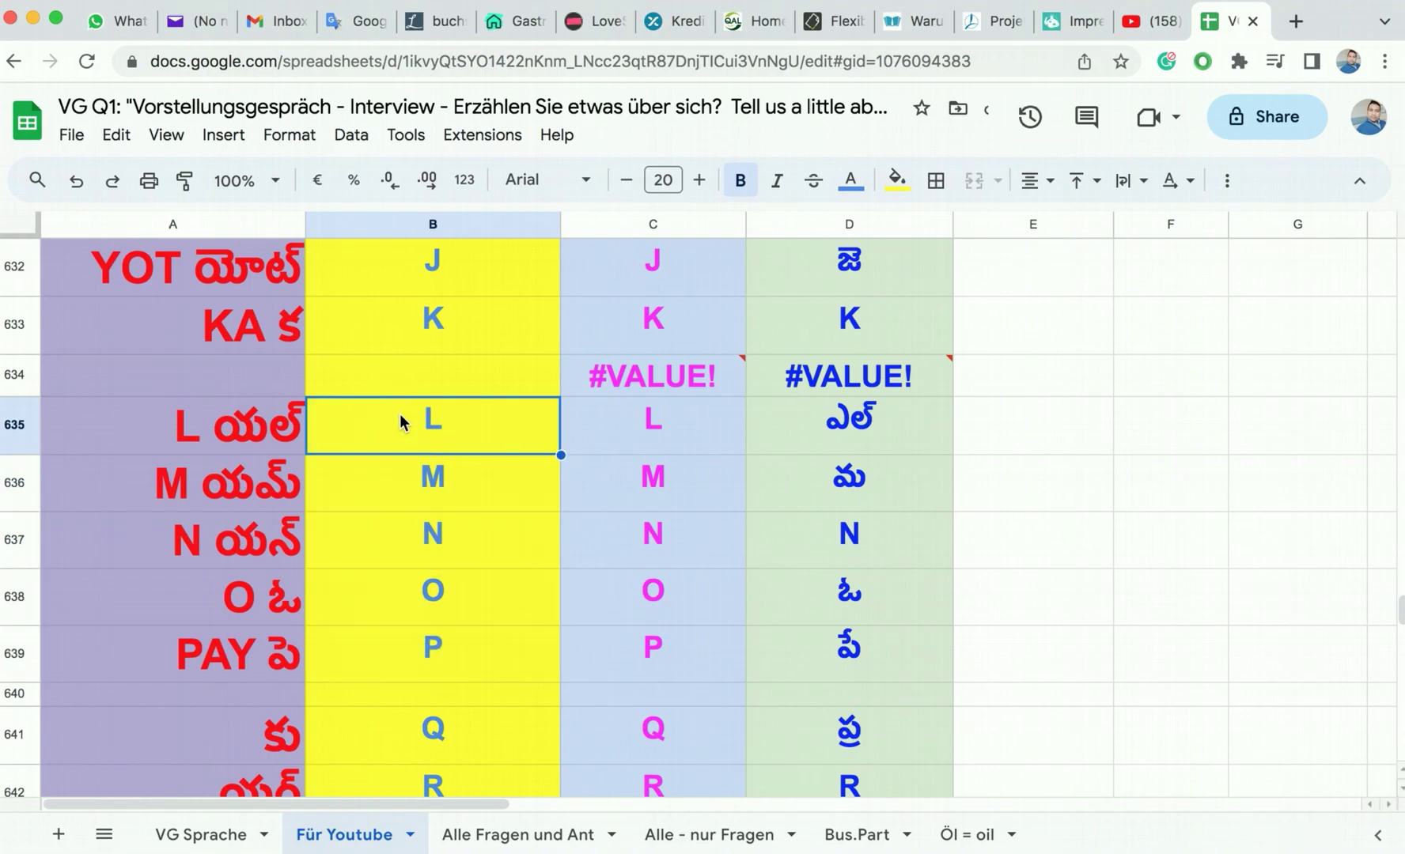
{"action": "left_click_drag", "start_coordinate": [494, 440], "coordinate": [472, 662]}
{"action": "scroll", "coordinate": [472, 662], "scroll_direction": "up", "scroll_amount": 3}
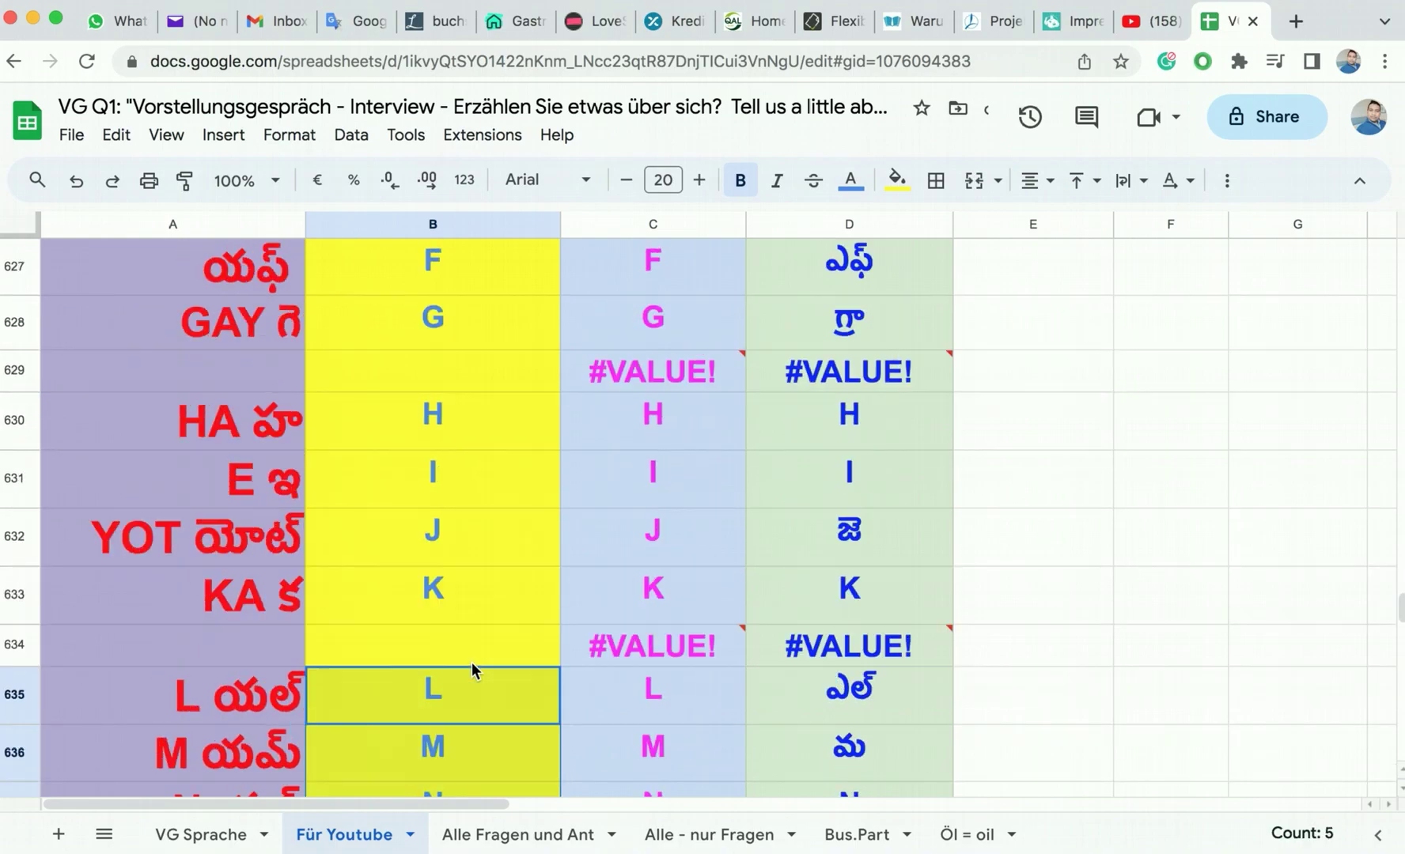
{"action": "left_click", "coordinate": [446, 431]}
{"action": "left_click_drag", "start_coordinate": [445, 431], "coordinate": [448, 583]}
{"action": "scroll", "coordinate": [449, 586], "scroll_direction": "up", "scroll_amount": 3}
{"action": "scroll", "coordinate": [448, 585], "scroll_direction": "up", "scroll_amount": 3}
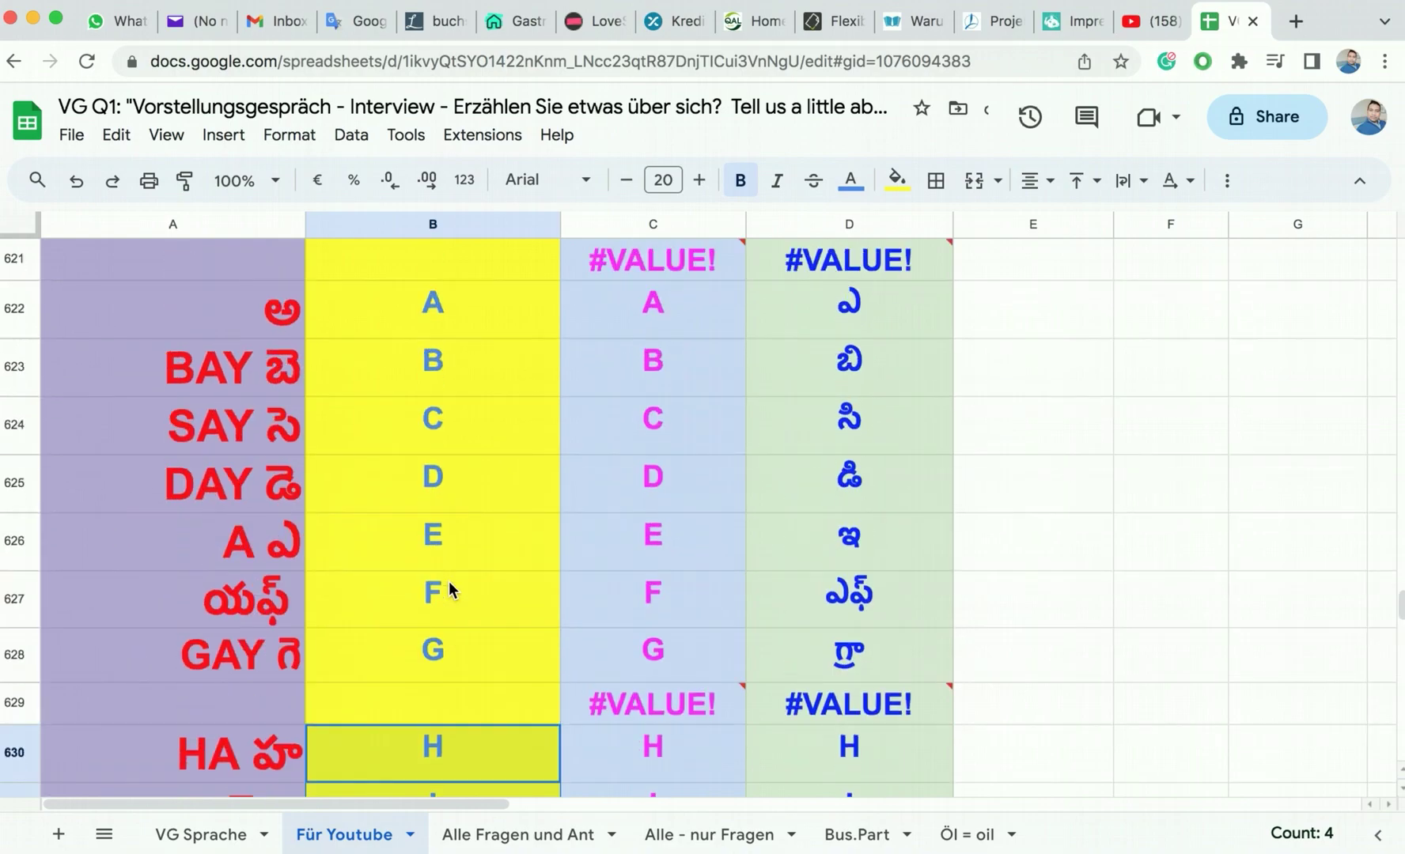
{"action": "left_click_drag", "start_coordinate": [456, 460], "coordinate": [469, 736]}
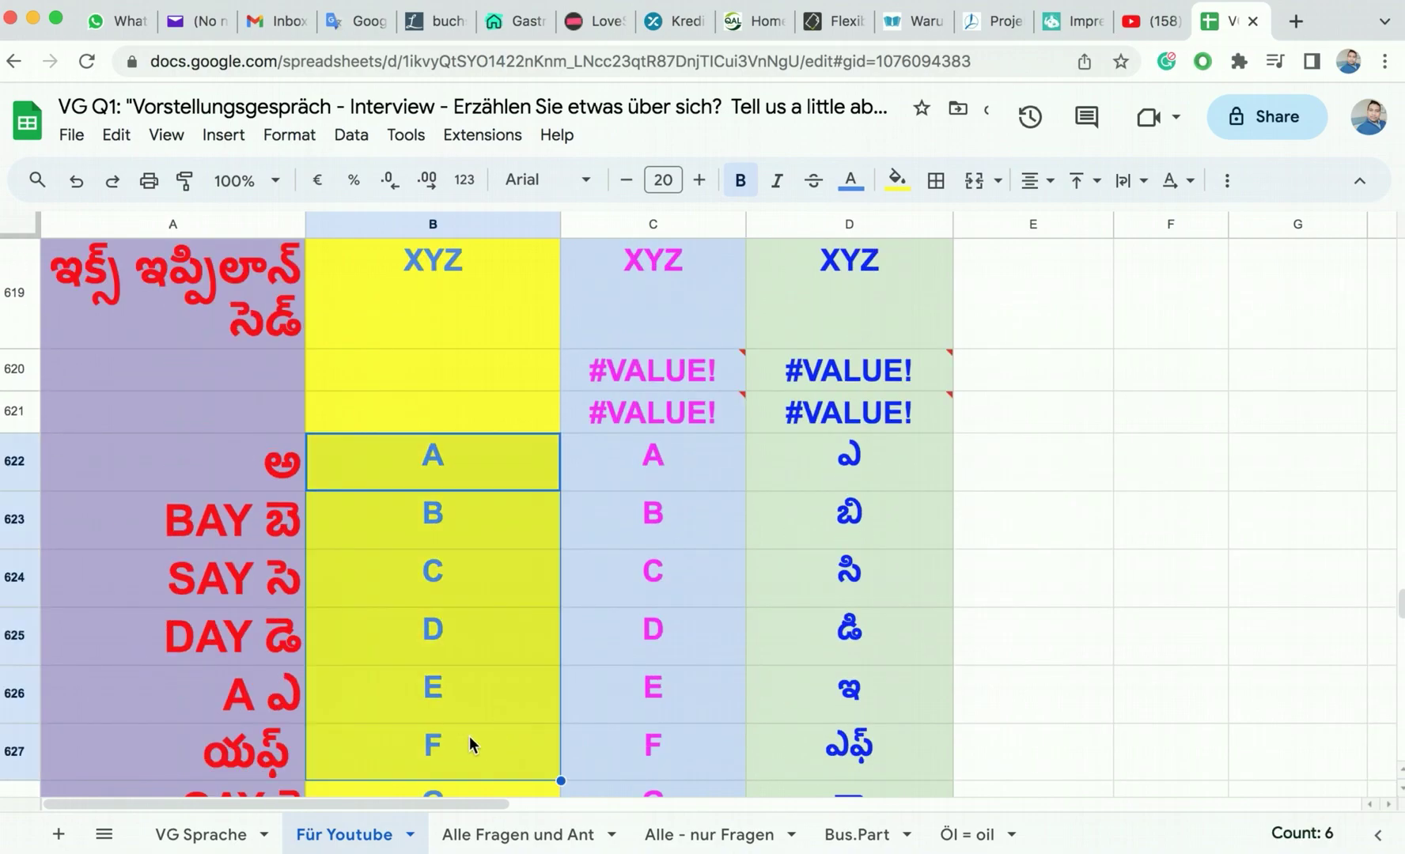
{"action": "left_click", "coordinate": [468, 736]}
Step: Go through the letter blocks in alphabetical order, highlighting A to G, H to K, and L to P in column B
{"action": "scroll", "coordinate": [492, 619], "scroll_direction": "down", "scroll_amount": 3}
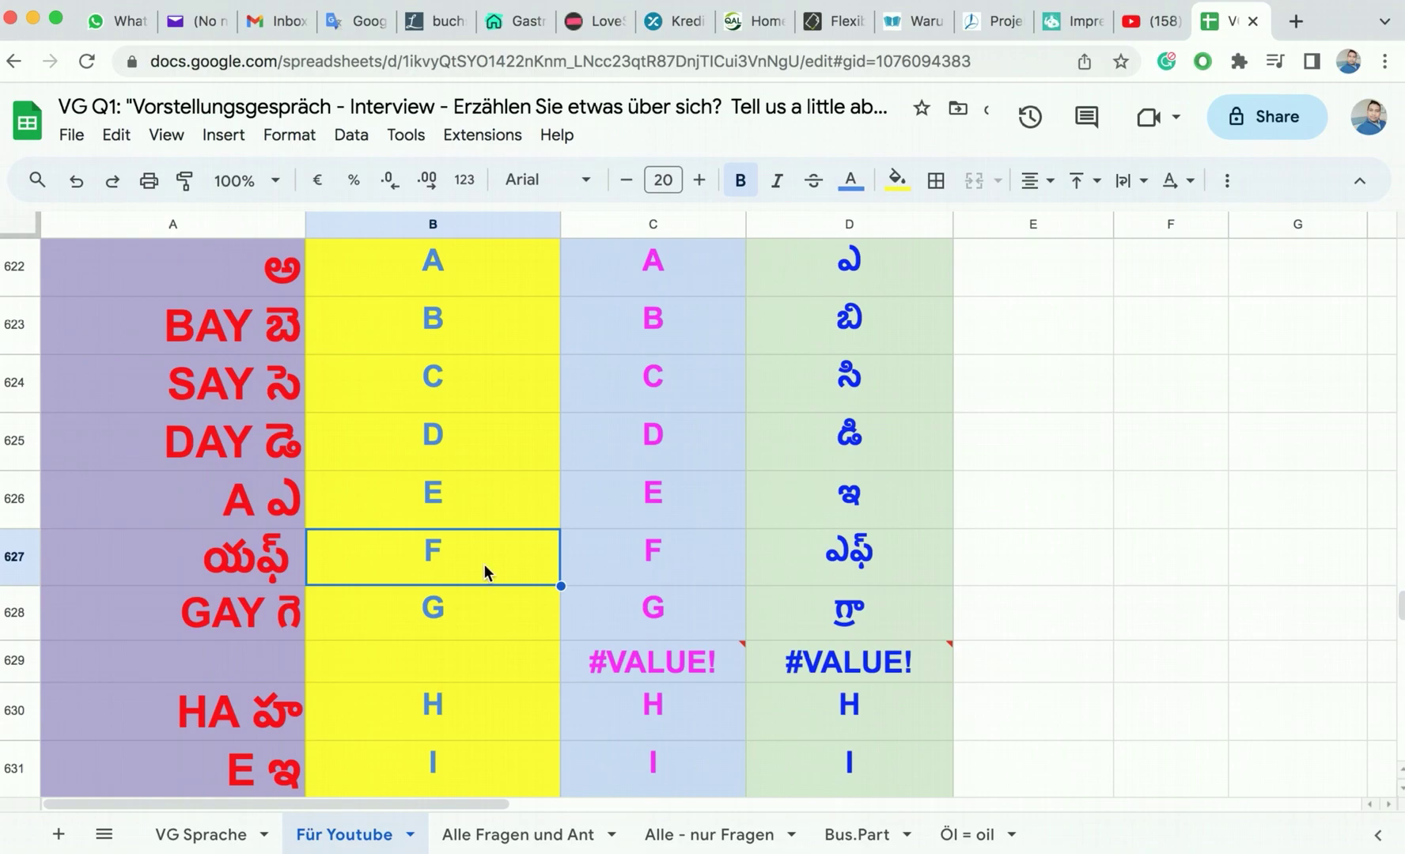
{"action": "left_click_drag", "start_coordinate": [449, 261], "coordinate": [466, 626]}
{"action": "scroll", "coordinate": [467, 625], "scroll_direction": "down", "scroll_amount": 5}
{"action": "left_click_drag", "start_coordinate": [461, 411], "coordinate": [461, 583]}
{"action": "scroll", "coordinate": [461, 583], "scroll_direction": "down", "scroll_amount": 5}
{"action": "left_click_drag", "start_coordinate": [455, 355], "coordinate": [461, 590]}
{"action": "scroll", "coordinate": [461, 590], "scroll_direction": "down", "scroll_amount": 3}
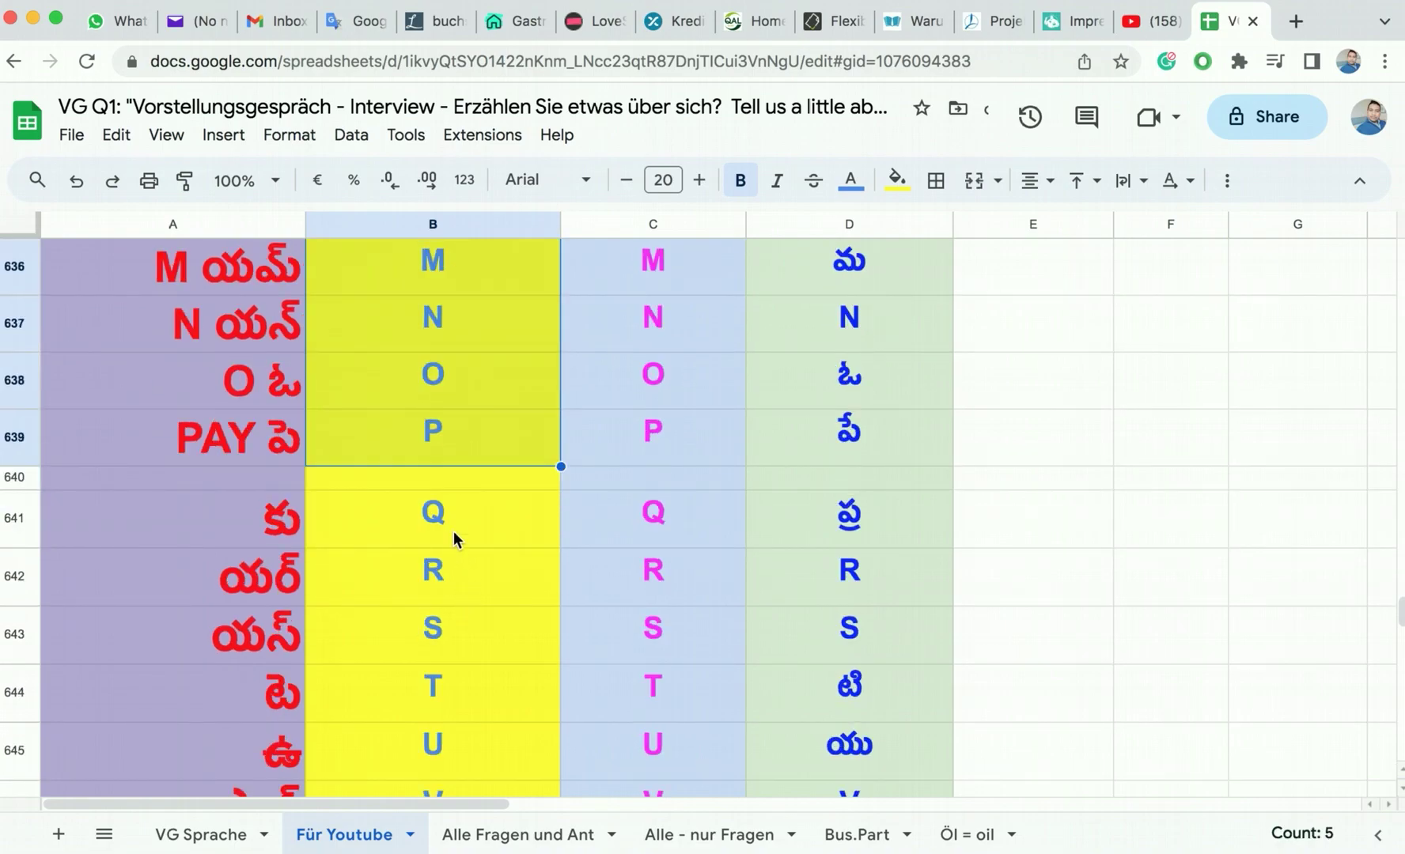
Step: Compare the letters Q and R in rows 641 and 642 with their Telugu pronunciations in column A
{"action": "left_click", "coordinate": [452, 535]}
{"action": "left_click", "coordinate": [285, 536]}
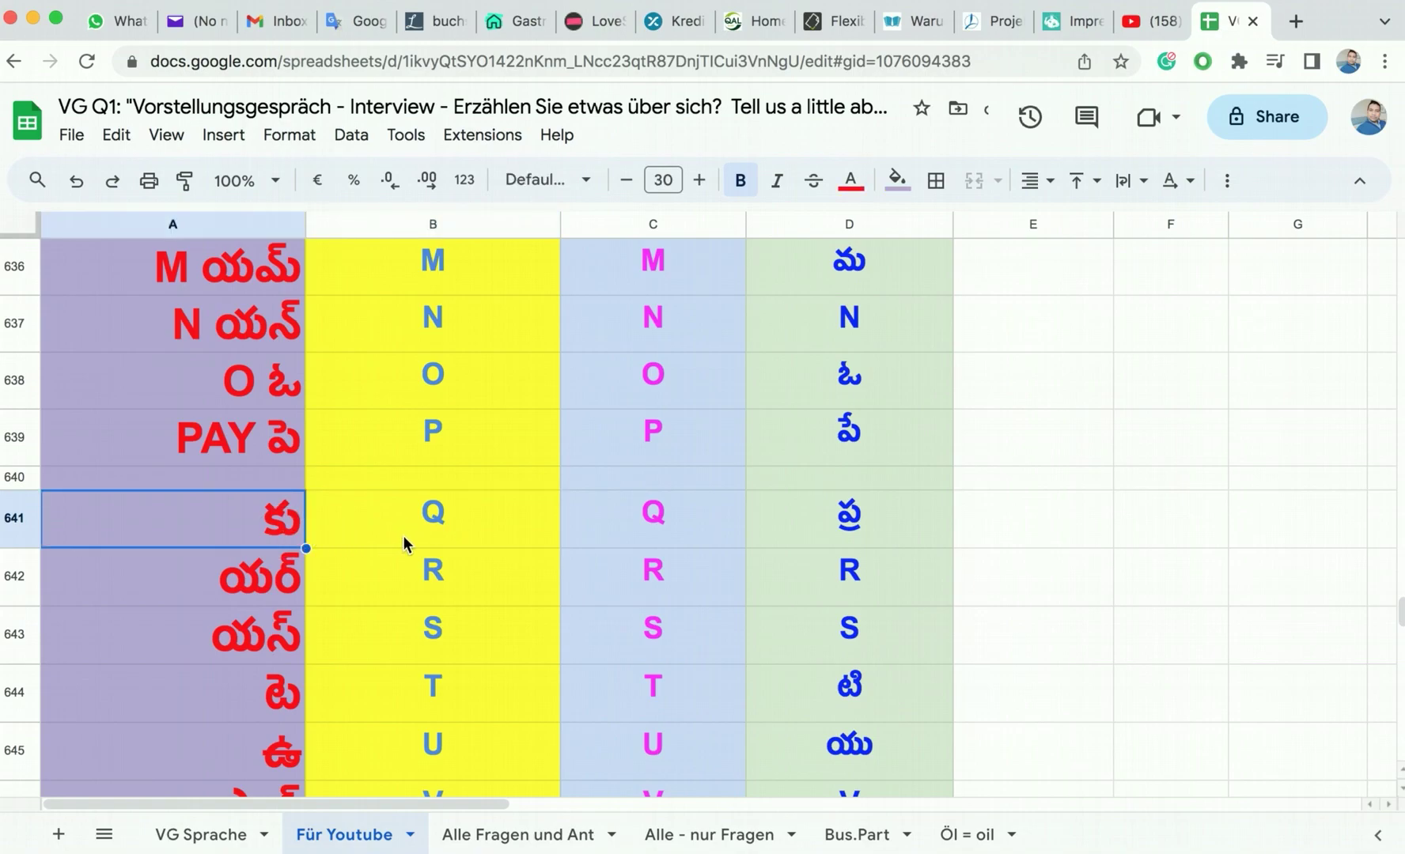
{"action": "scroll", "coordinate": [405, 527], "scroll_direction": "down", "scroll_amount": 2}
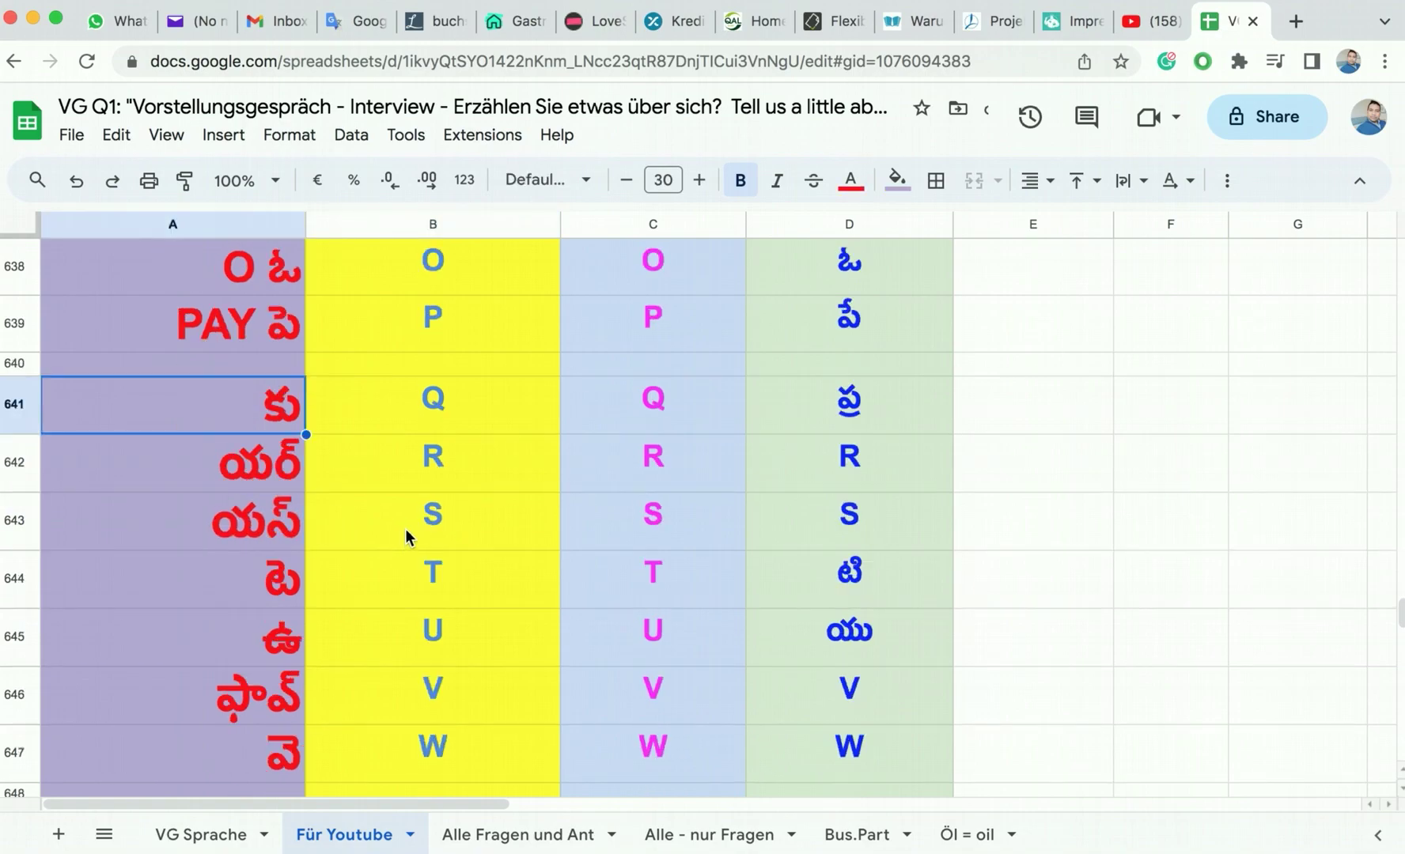
{"action": "left_click", "coordinate": [446, 408]}
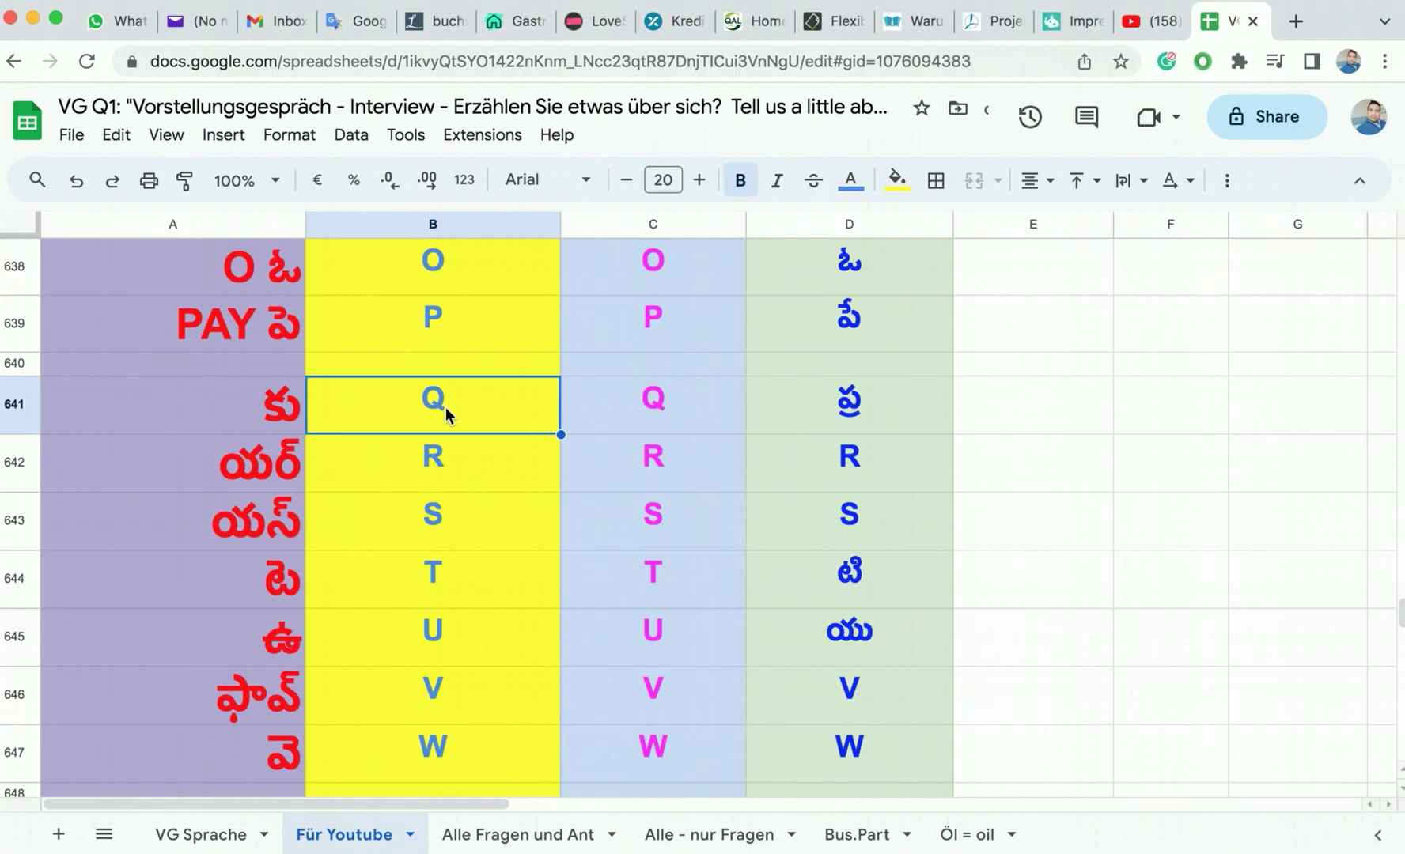
{"action": "left_click", "coordinate": [399, 510]}
{"action": "left_click", "coordinate": [453, 413]}
{"action": "left_click", "coordinate": [452, 458]}
{"action": "left_click", "coordinate": [292, 456]}
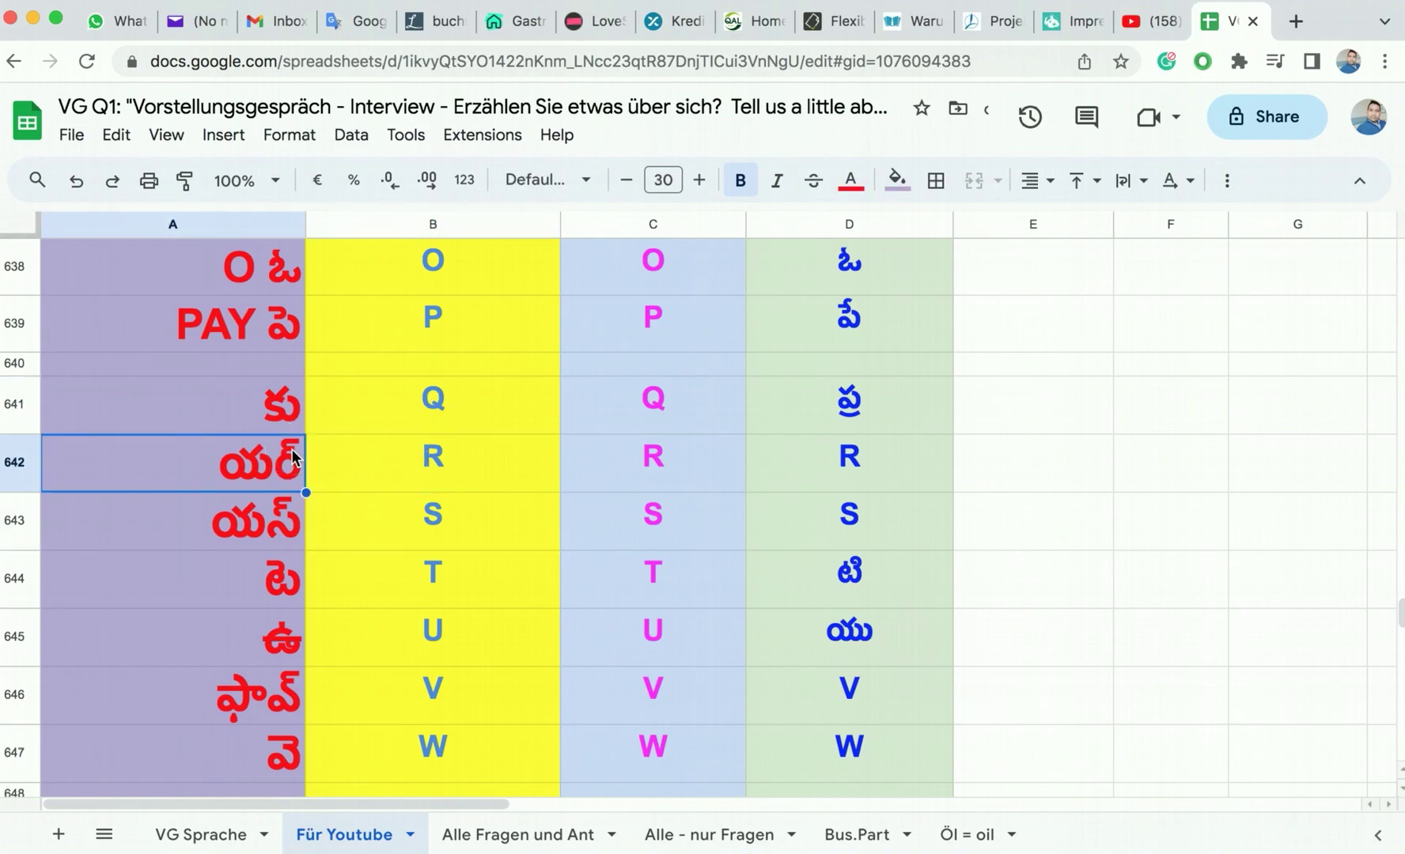
{"action": "left_click", "coordinate": [474, 474]}
Step: Copy the Telugu character "య" from A642 and insert it, followed by a comma, before the pronunciation of R
{"action": "left_click", "coordinate": [277, 468]}
{"action": "double_click", "coordinate": [202, 469]}
{"action": "double_click", "coordinate": [234, 468]}
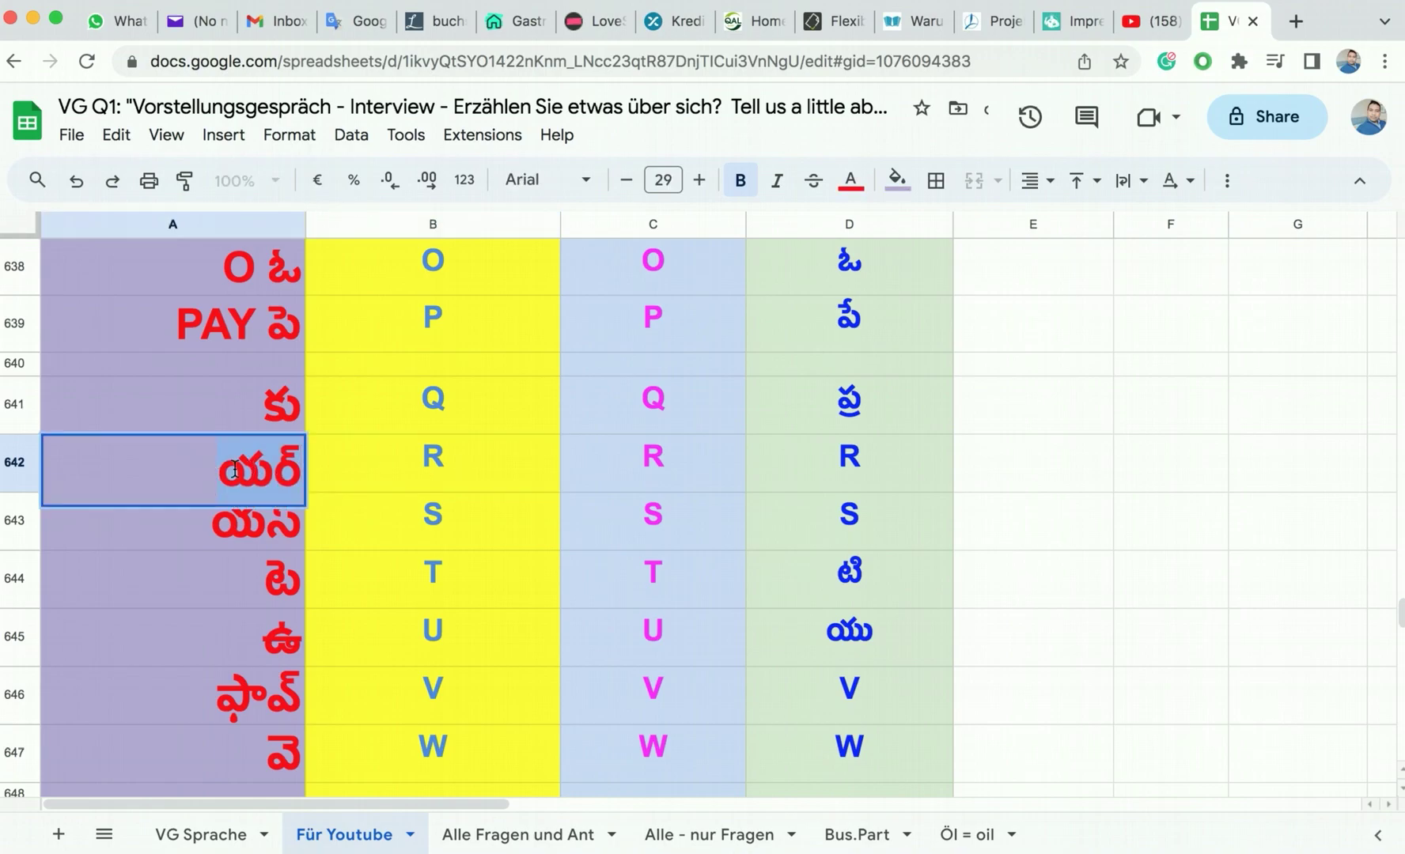
{"action": "left_click", "coordinate": [265, 468]}
{"action": "left_click_drag", "start_coordinate": [265, 469], "coordinate": [233, 468]}
{"action": "key", "text": "super+c"}
{"action": "left_click", "coordinate": [197, 460]}
{"action": "key", "text": "super+v"}
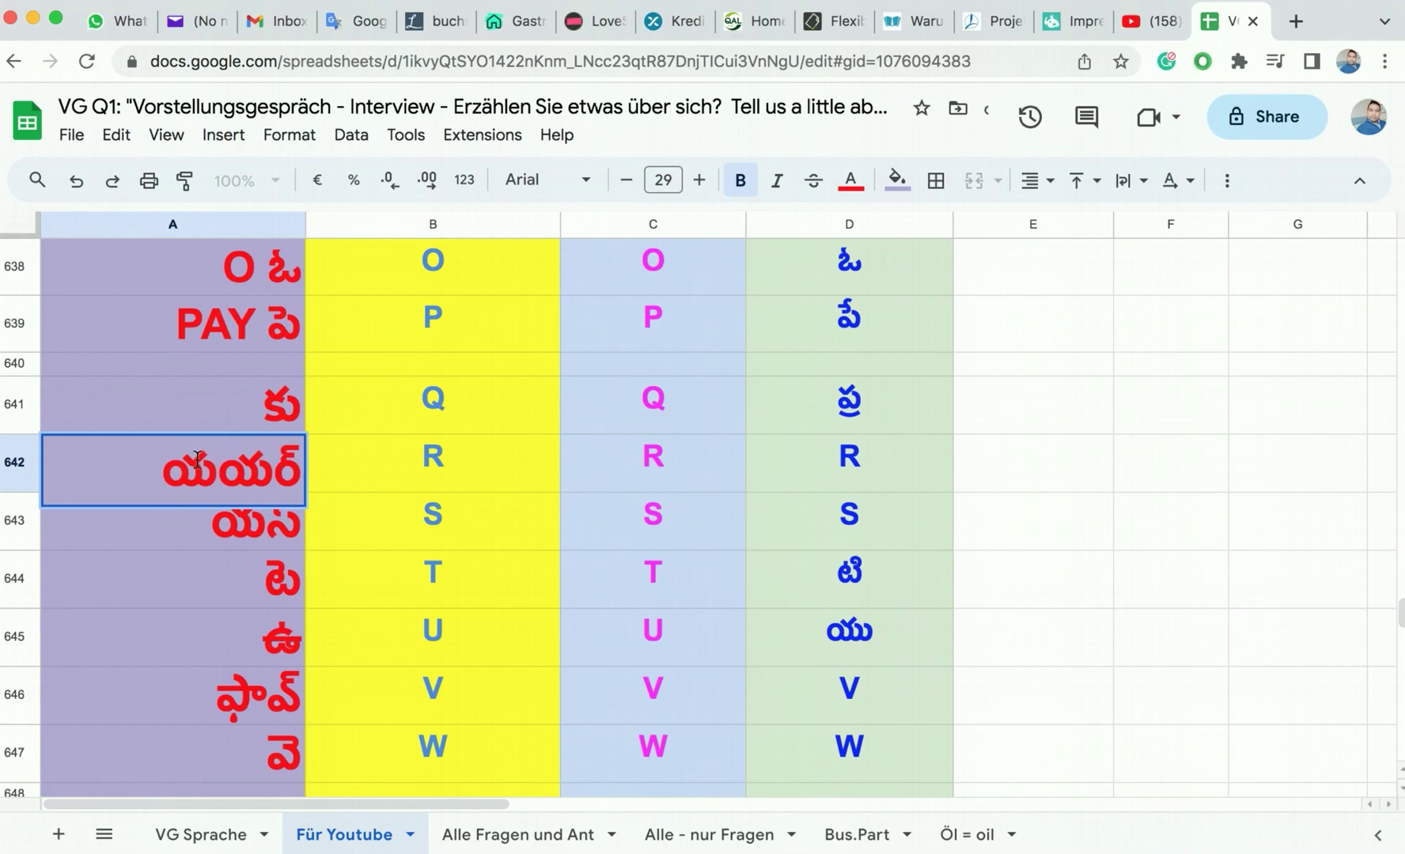
{"action": "type", "text": ","}
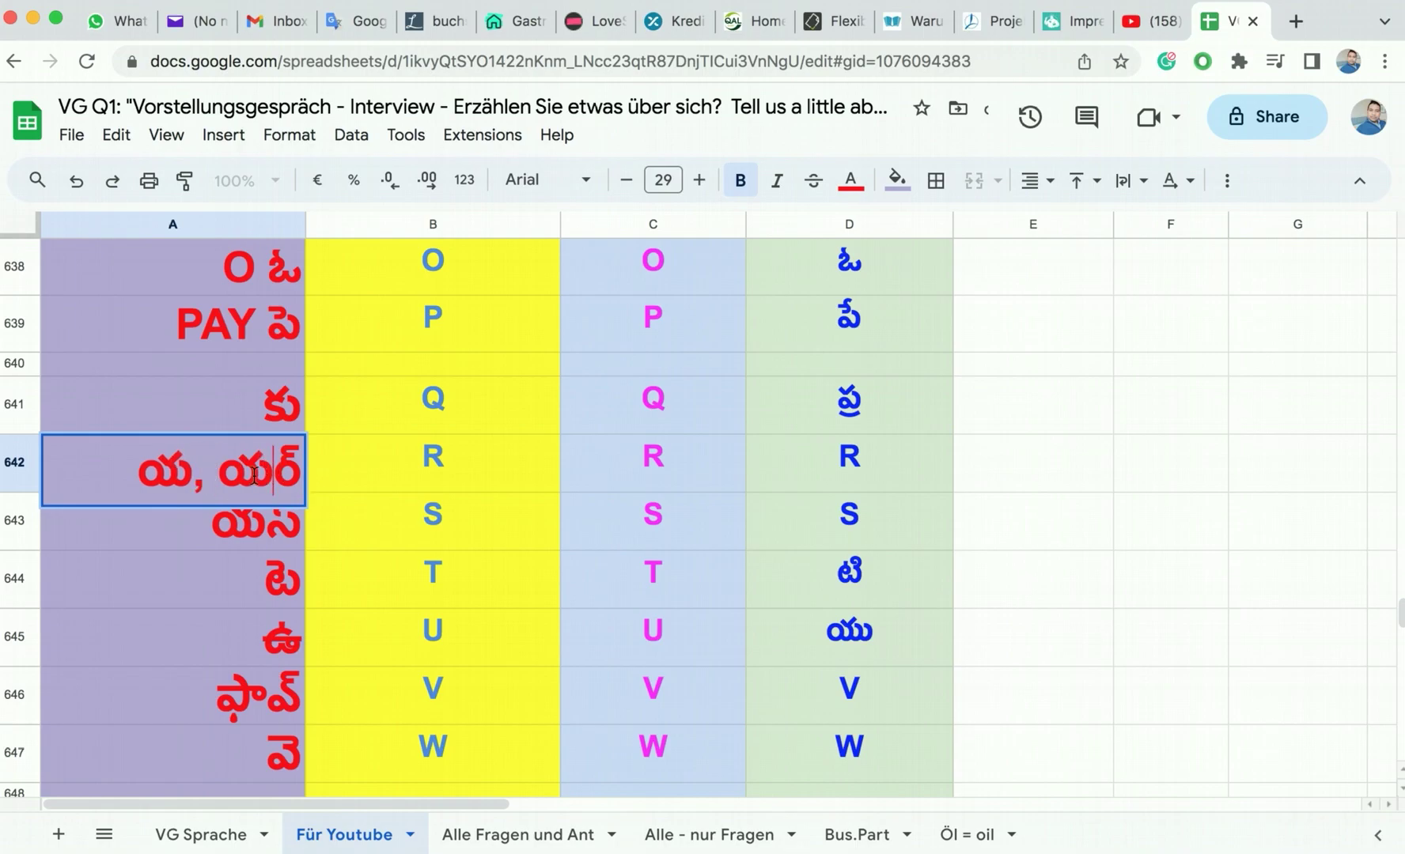
{"action": "double_click", "coordinate": [283, 469]}
{"action": "left_click", "coordinate": [404, 549]}
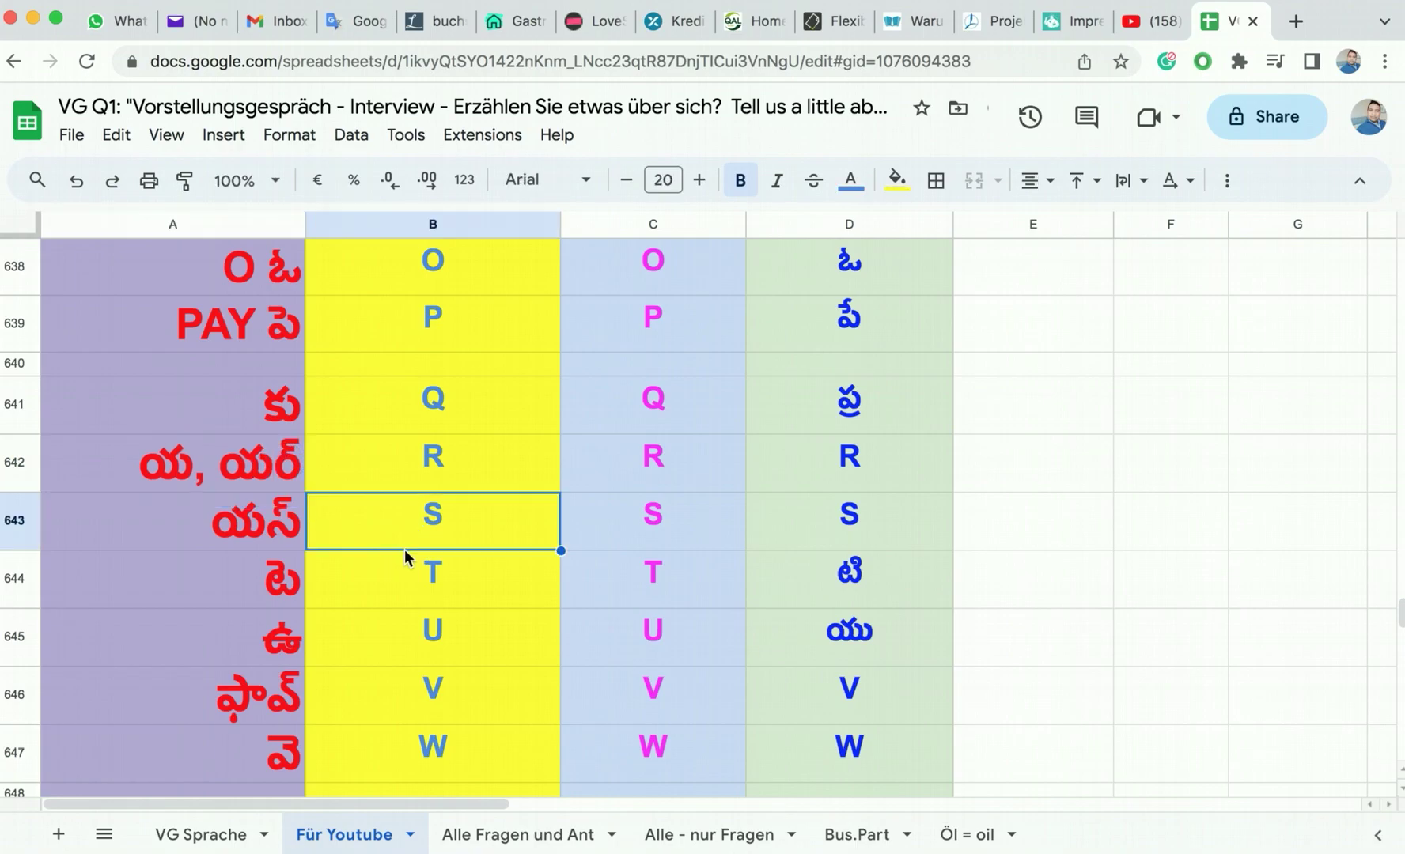
{"action": "left_click", "coordinate": [391, 572]}
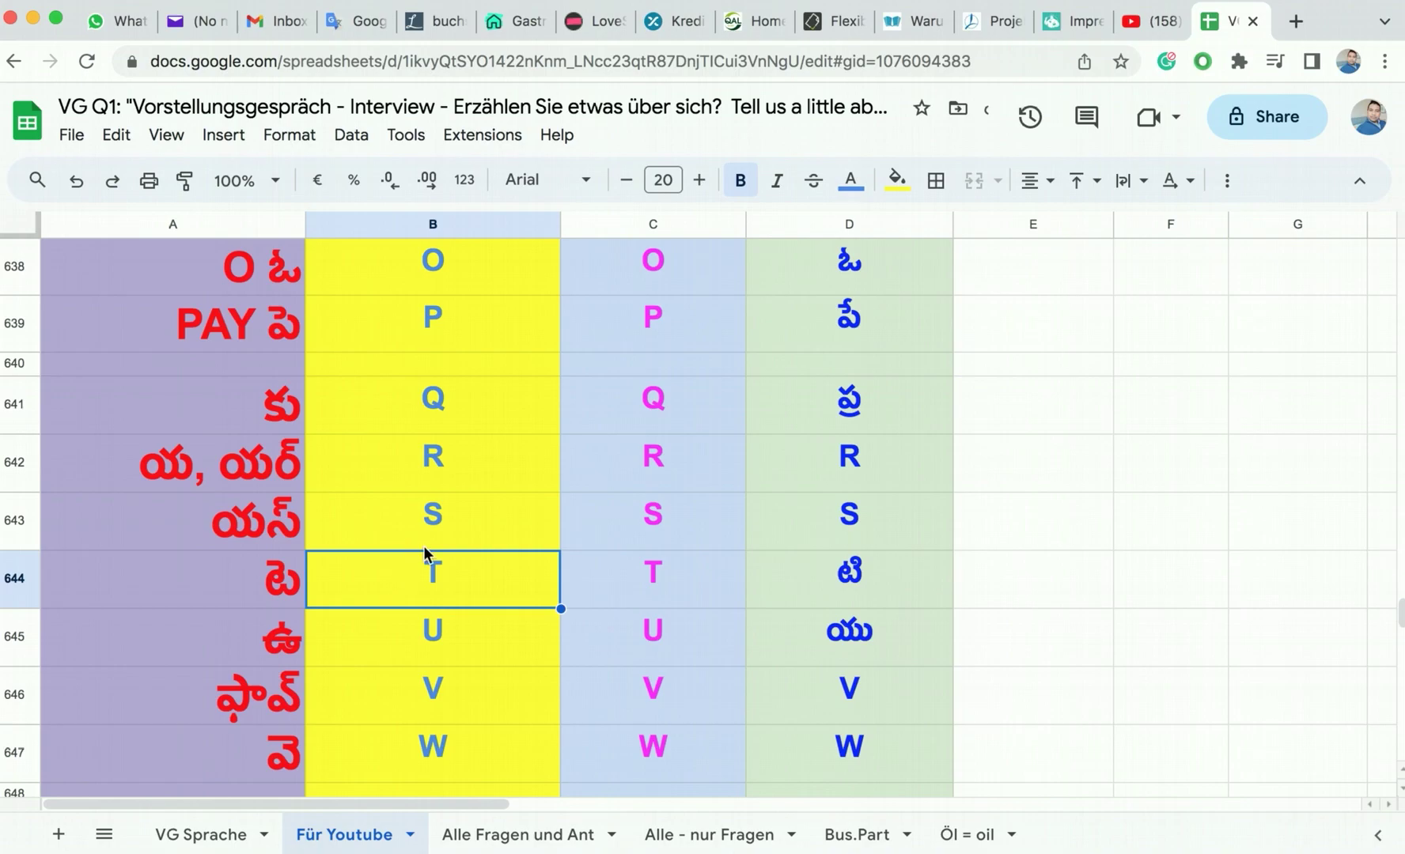
Step: Add the Latin spelling "TAY" before the Telugu pronunciation of the letter T in A644
{"action": "left_click", "coordinate": [433, 524]}
{"action": "left_click", "coordinate": [245, 542]}
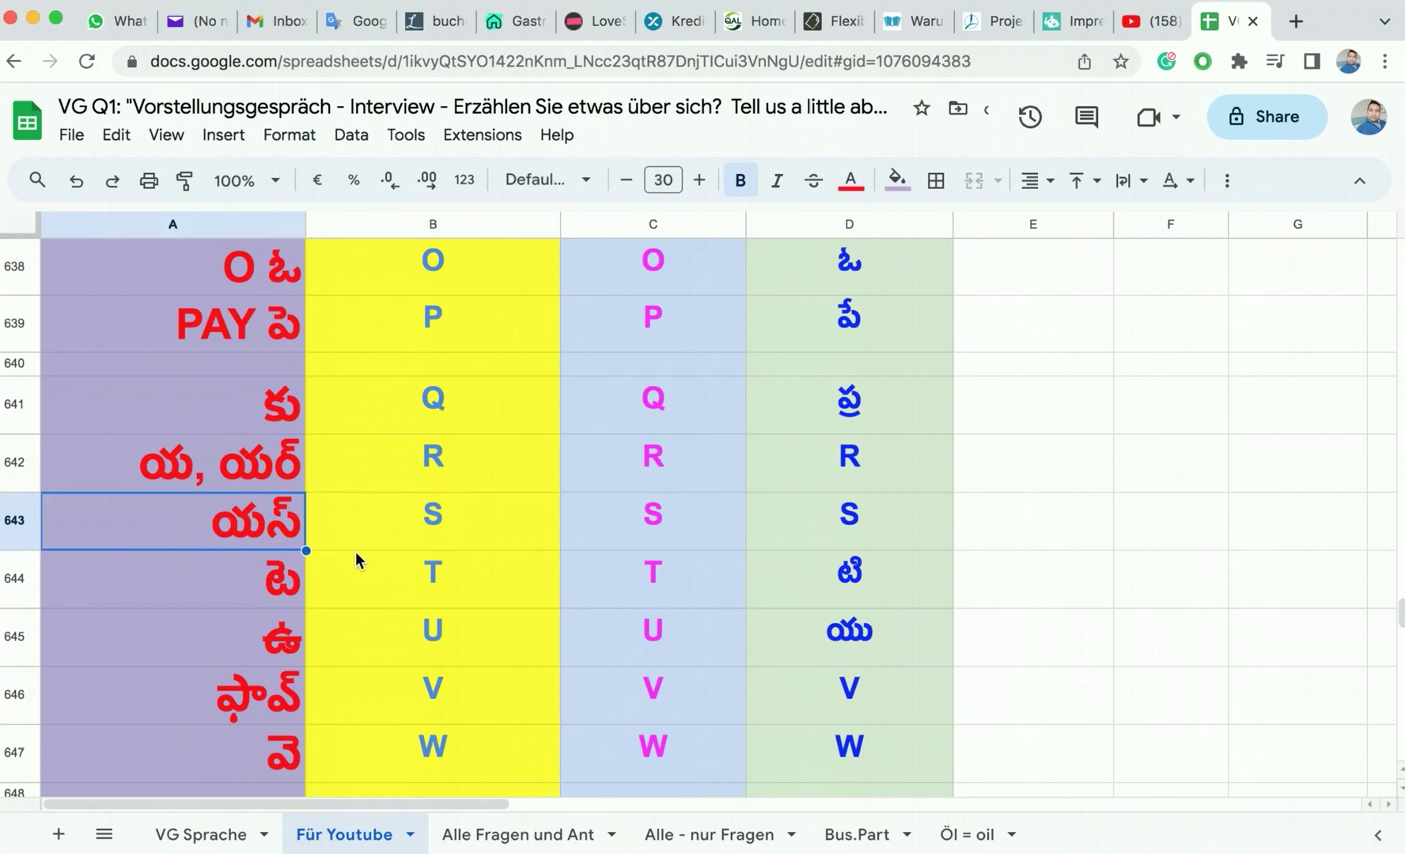
{"action": "left_click", "coordinate": [365, 587]}
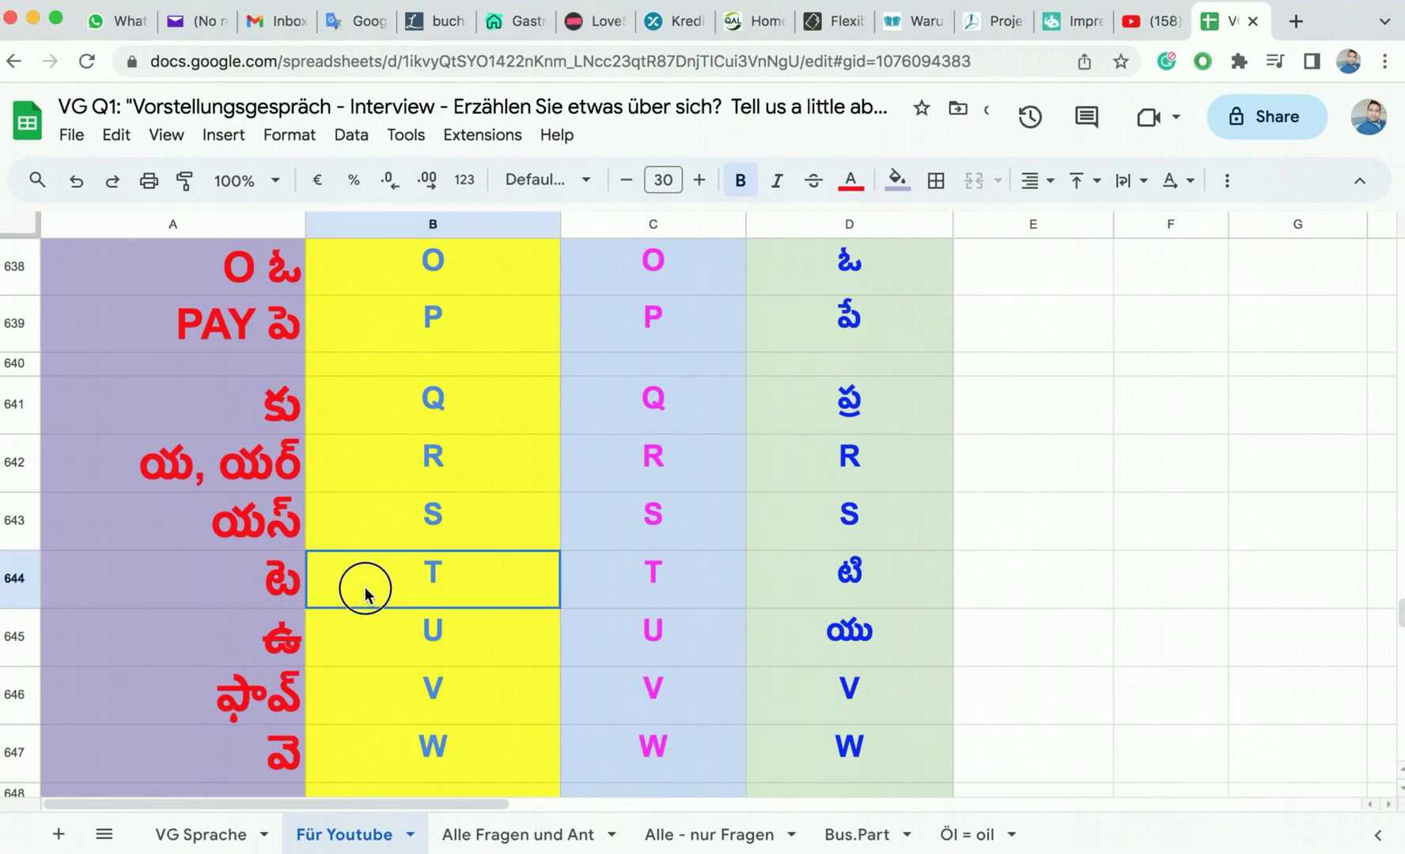
{"action": "left_click", "coordinate": [281, 594]}
{"action": "type", "text": "TAY"}
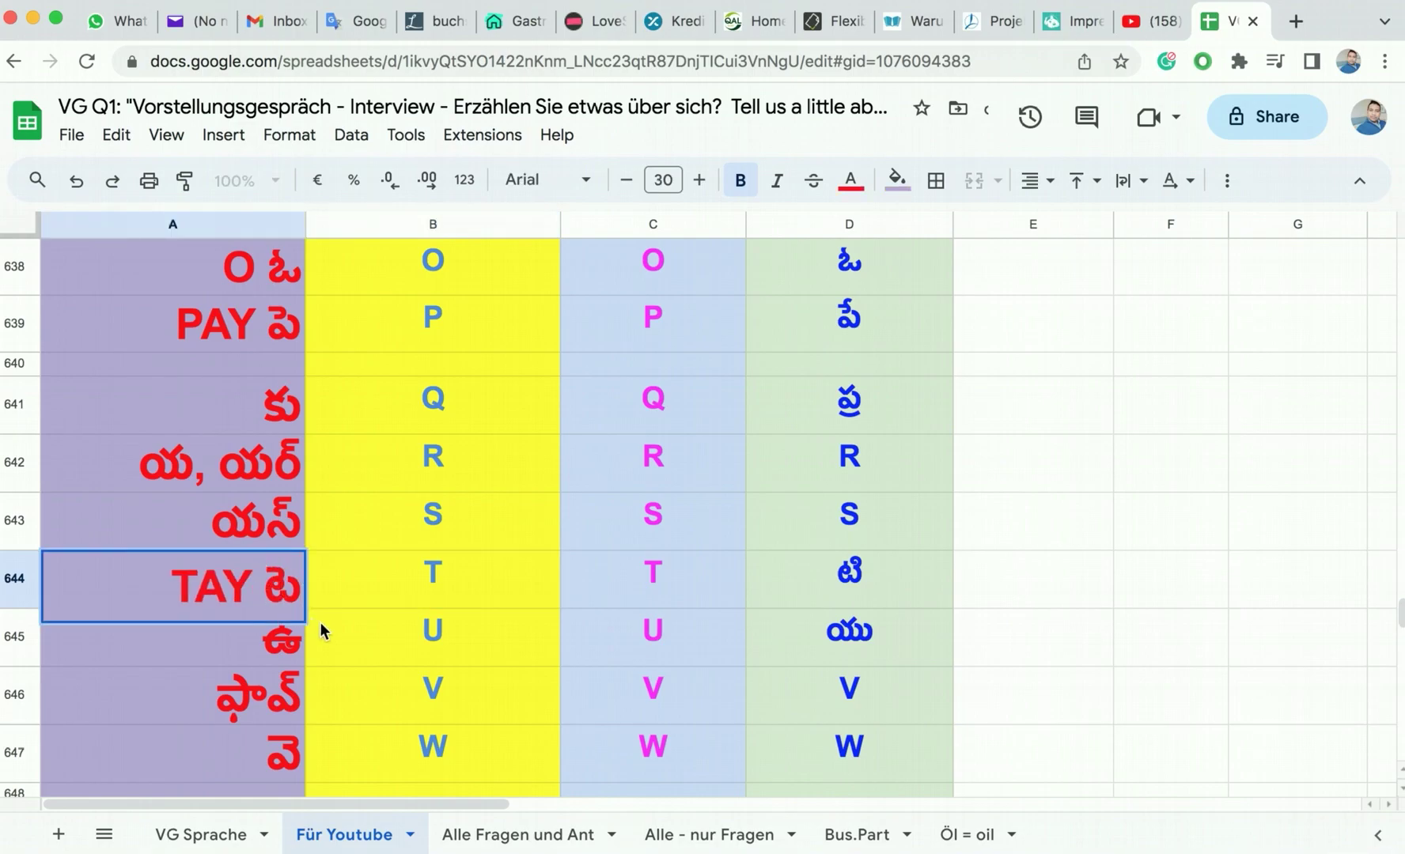
{"action": "left_click", "coordinate": [322, 621]}
Step: Insert "YOU =" before the letter U in B645
{"action": "left_click", "coordinate": [431, 629]}
{"action": "double_click", "coordinate": [440, 631]}
{"action": "left_click", "coordinate": [407, 639]}
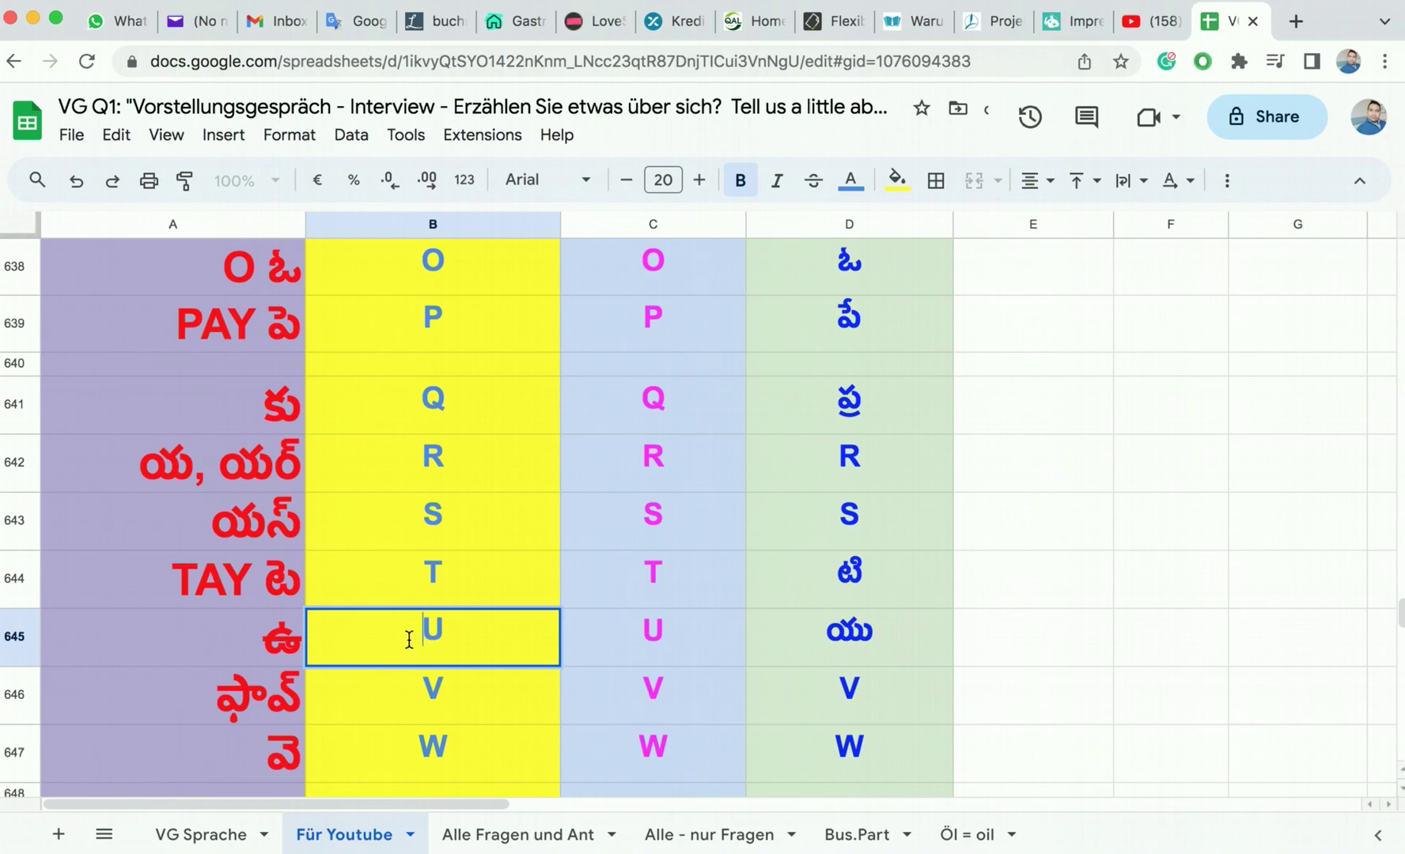
{"action": "type", "text": "YOU ="}
{"action": "left_click", "coordinate": [237, 624]}
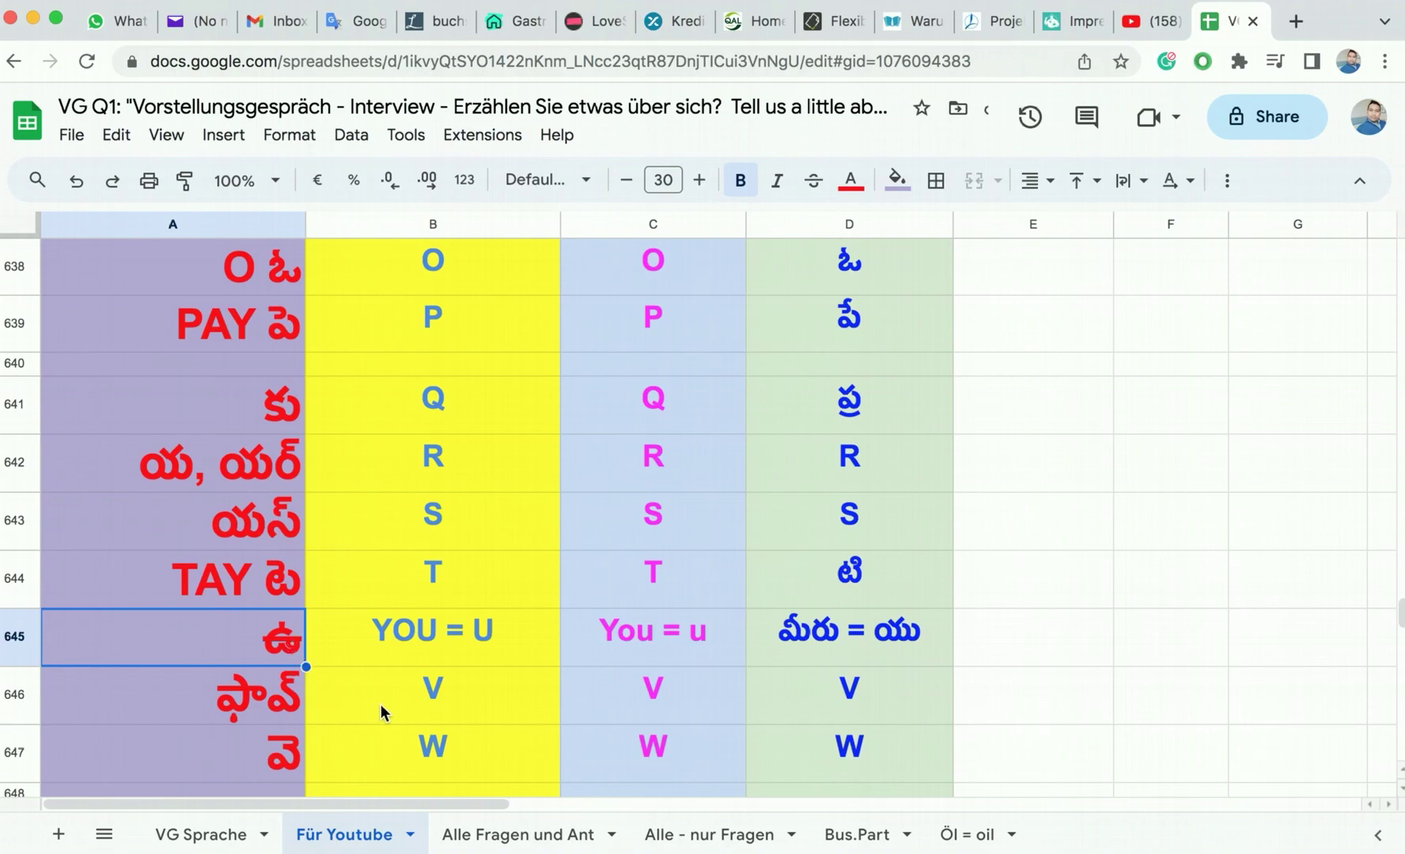
Step: Compare the letters V and W in rows 646 and 647 with their pronunciations
{"action": "left_click", "coordinate": [485, 685]}
{"action": "double_click", "coordinate": [456, 689]}
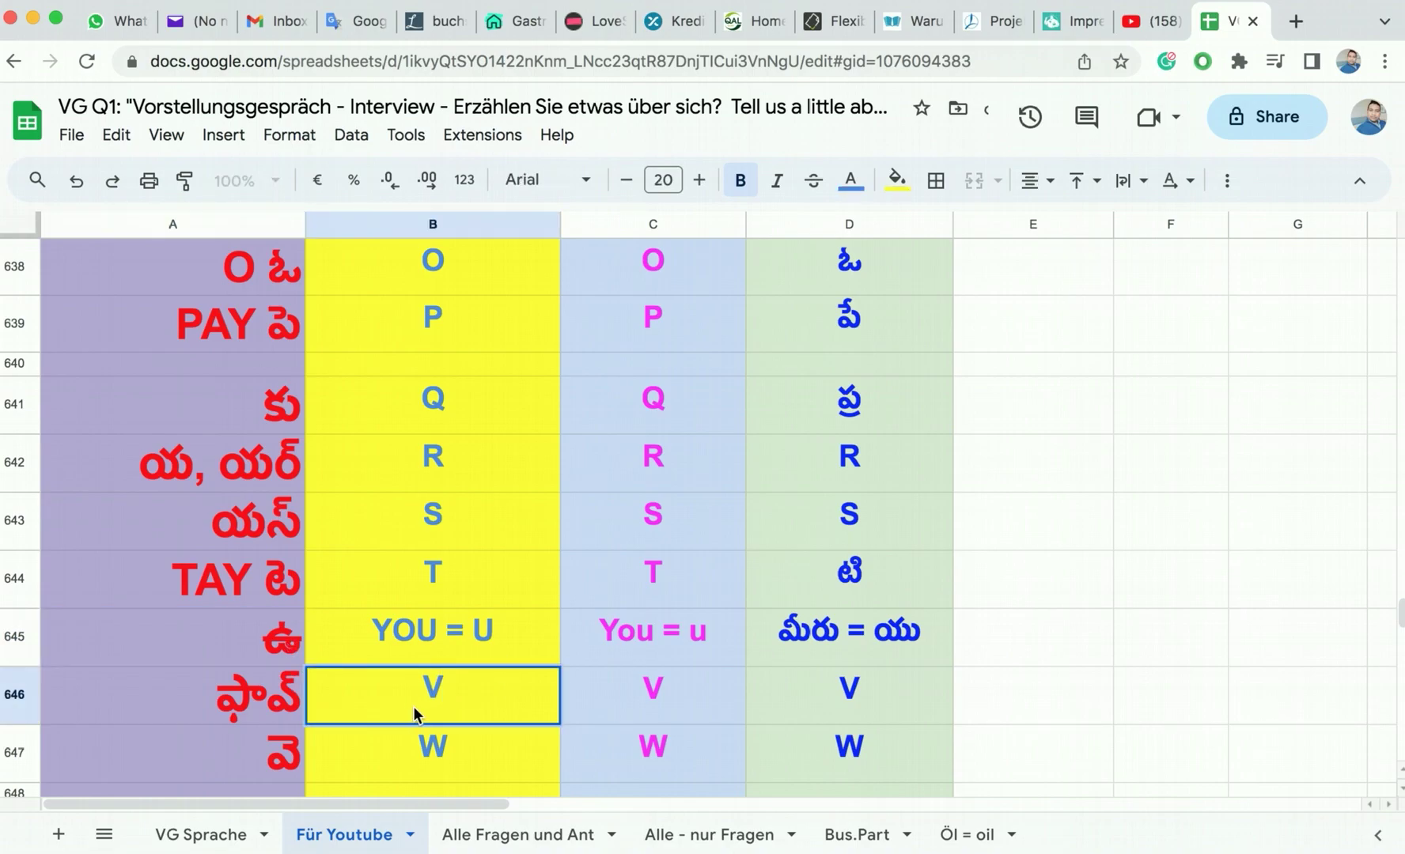
{"action": "left_click", "coordinate": [424, 685]}
{"action": "left_click", "coordinate": [437, 747]}
{"action": "left_click", "coordinate": [431, 697]}
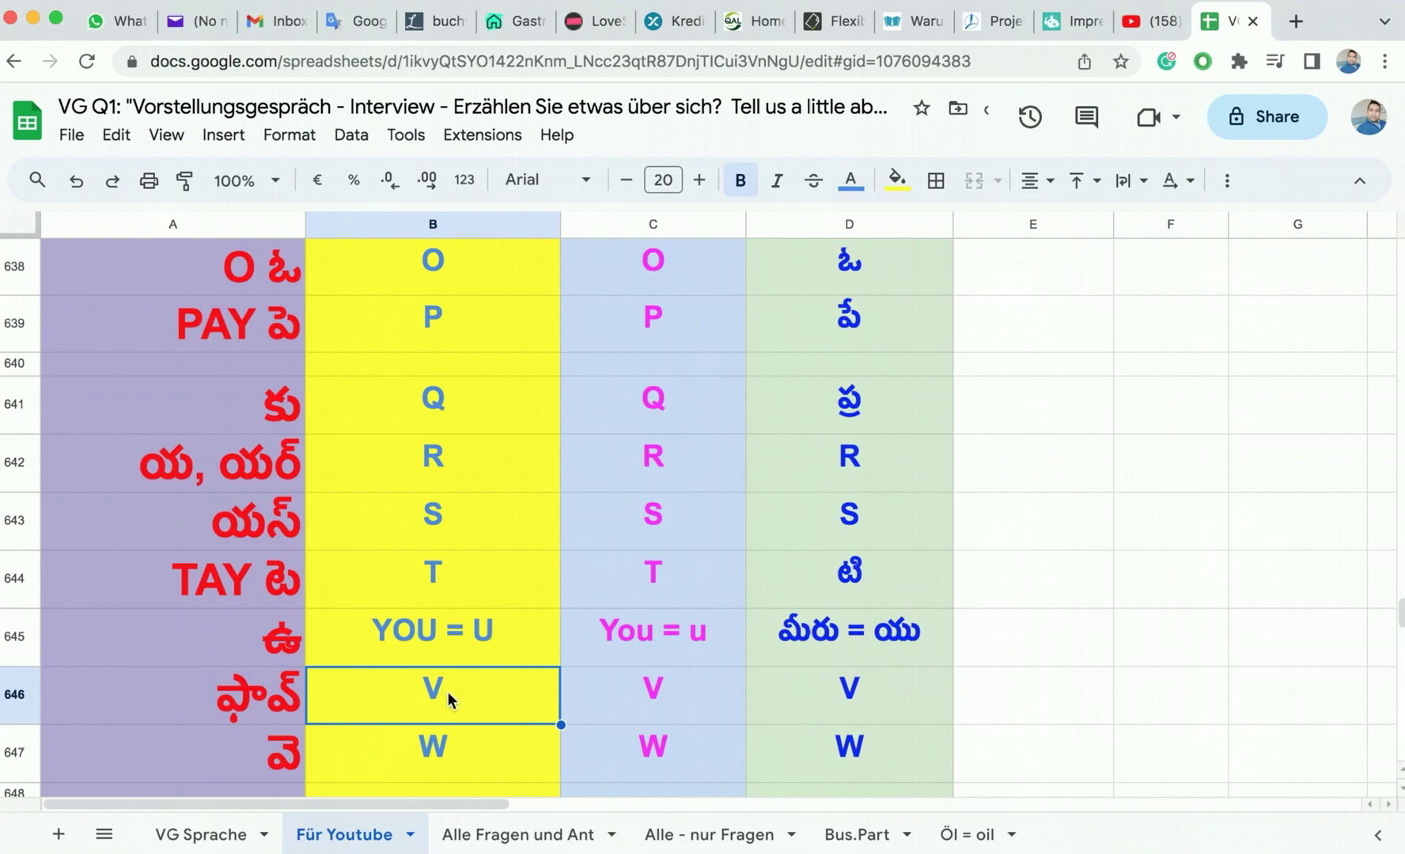
{"action": "left_click", "coordinate": [465, 746]}
{"action": "scroll", "coordinate": [464, 742], "scroll_direction": "down", "scroll_amount": 2}
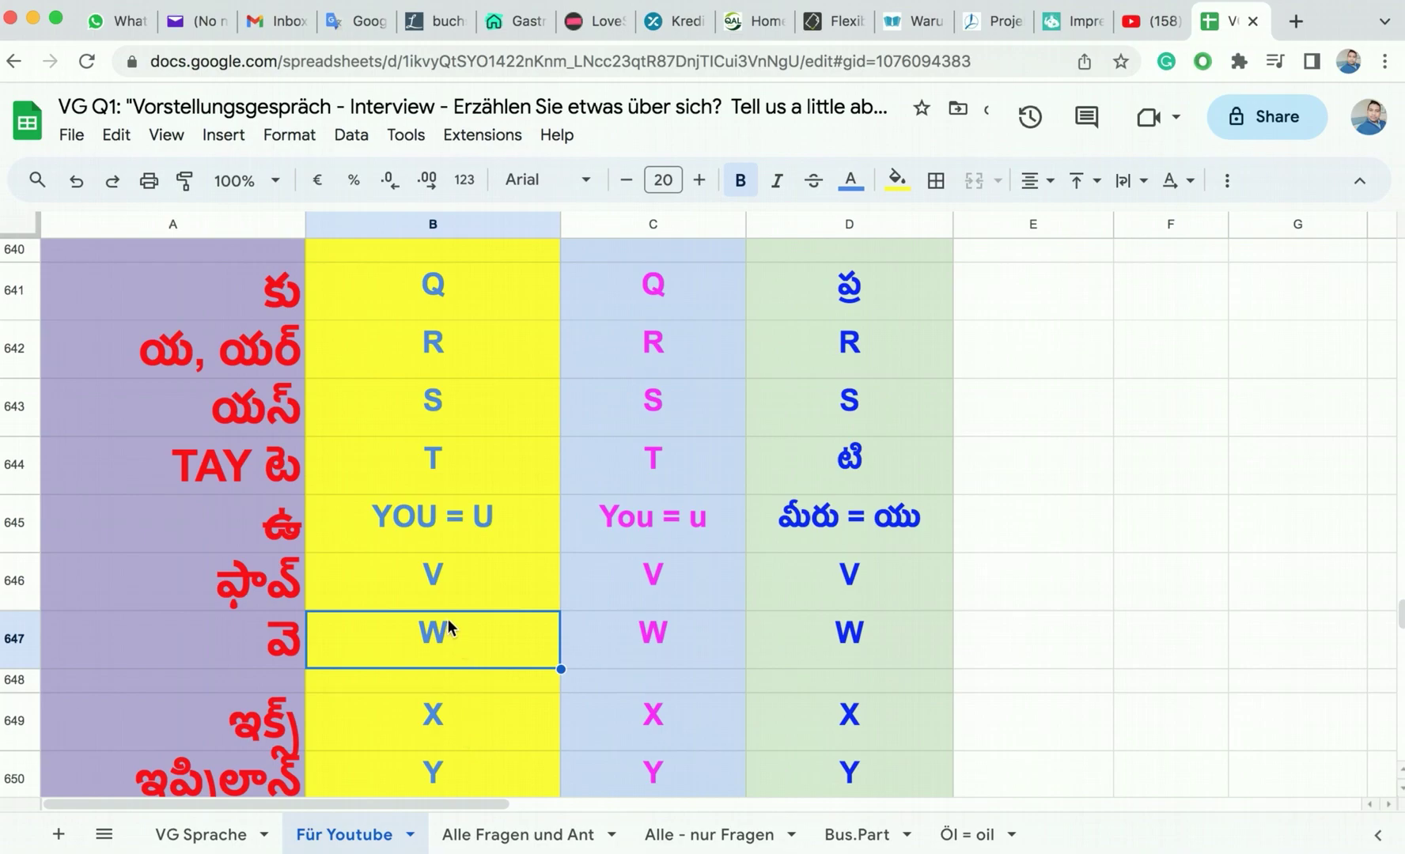
{"action": "left_click", "coordinate": [454, 560]}
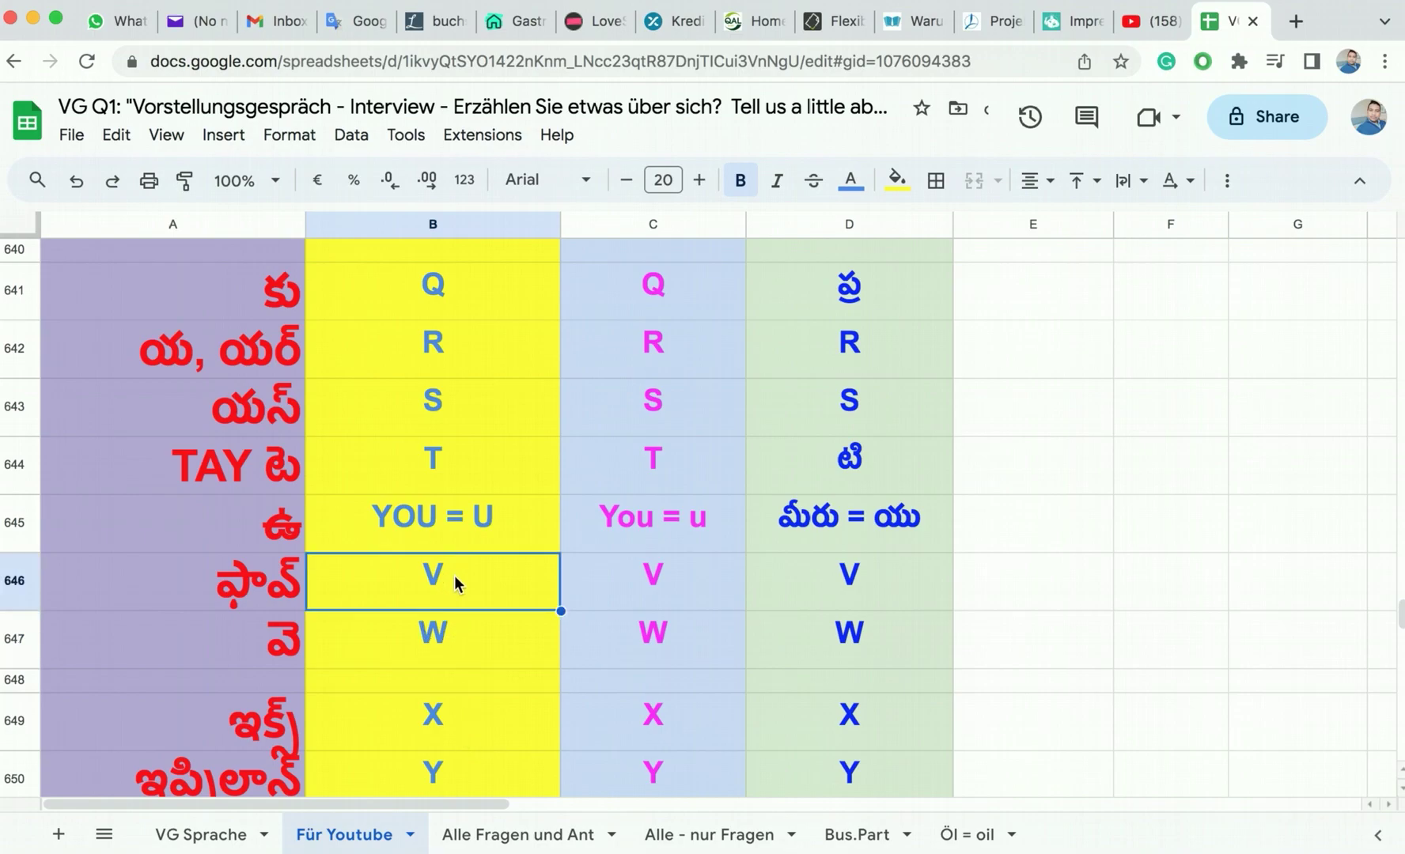
{"action": "left_click", "coordinate": [448, 622]}
Step: Add the Latin spelling "WAY" before the Telugu pronunciation of the letter W in A647
{"action": "left_click", "coordinate": [298, 646]}
{"action": "double_click", "coordinate": [225, 647]}
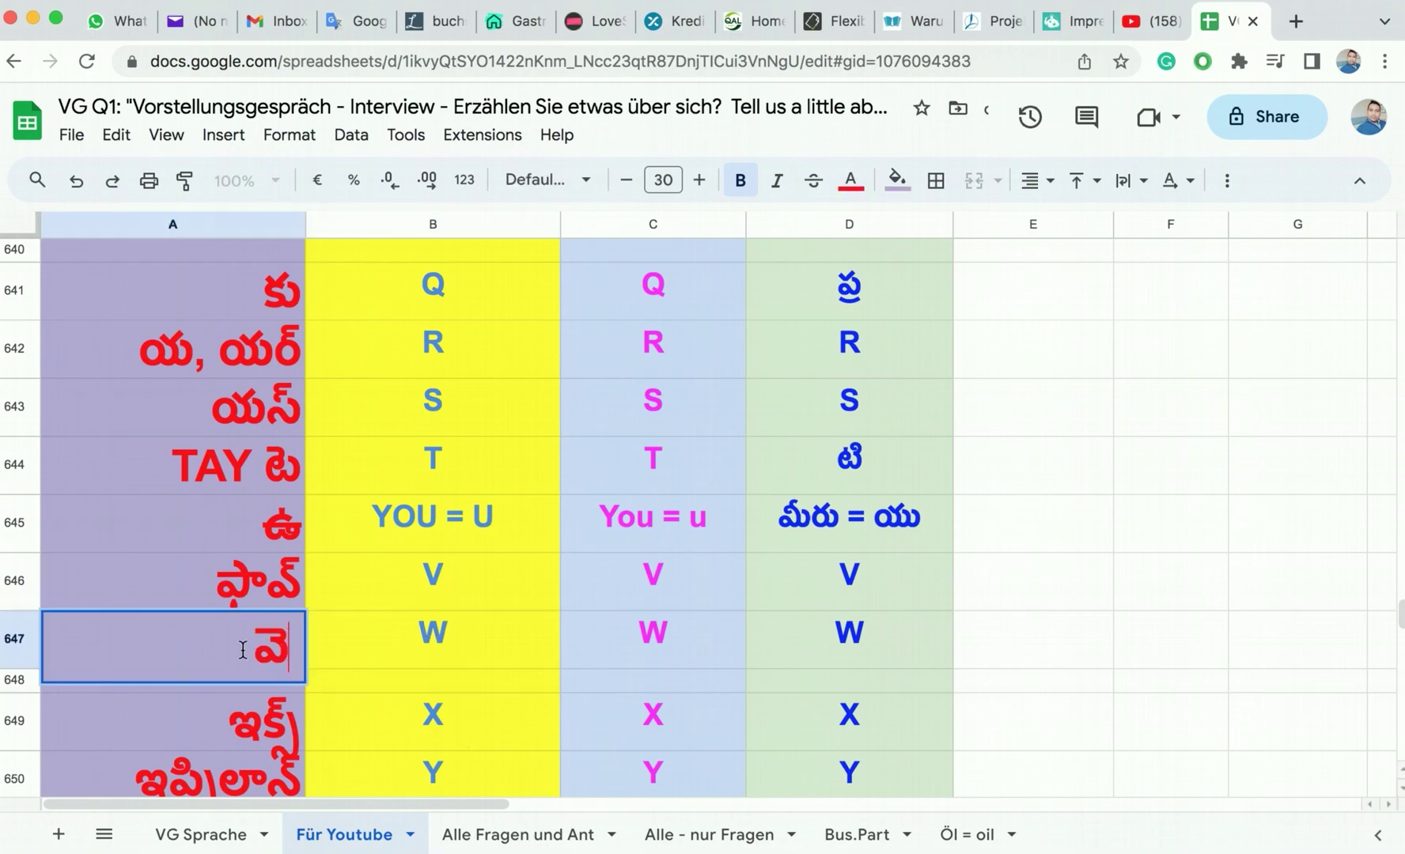
{"action": "type", "text": "Q"}
{"action": "key", "text": "BackSpace"}
{"action": "type", "text": "WAY"}
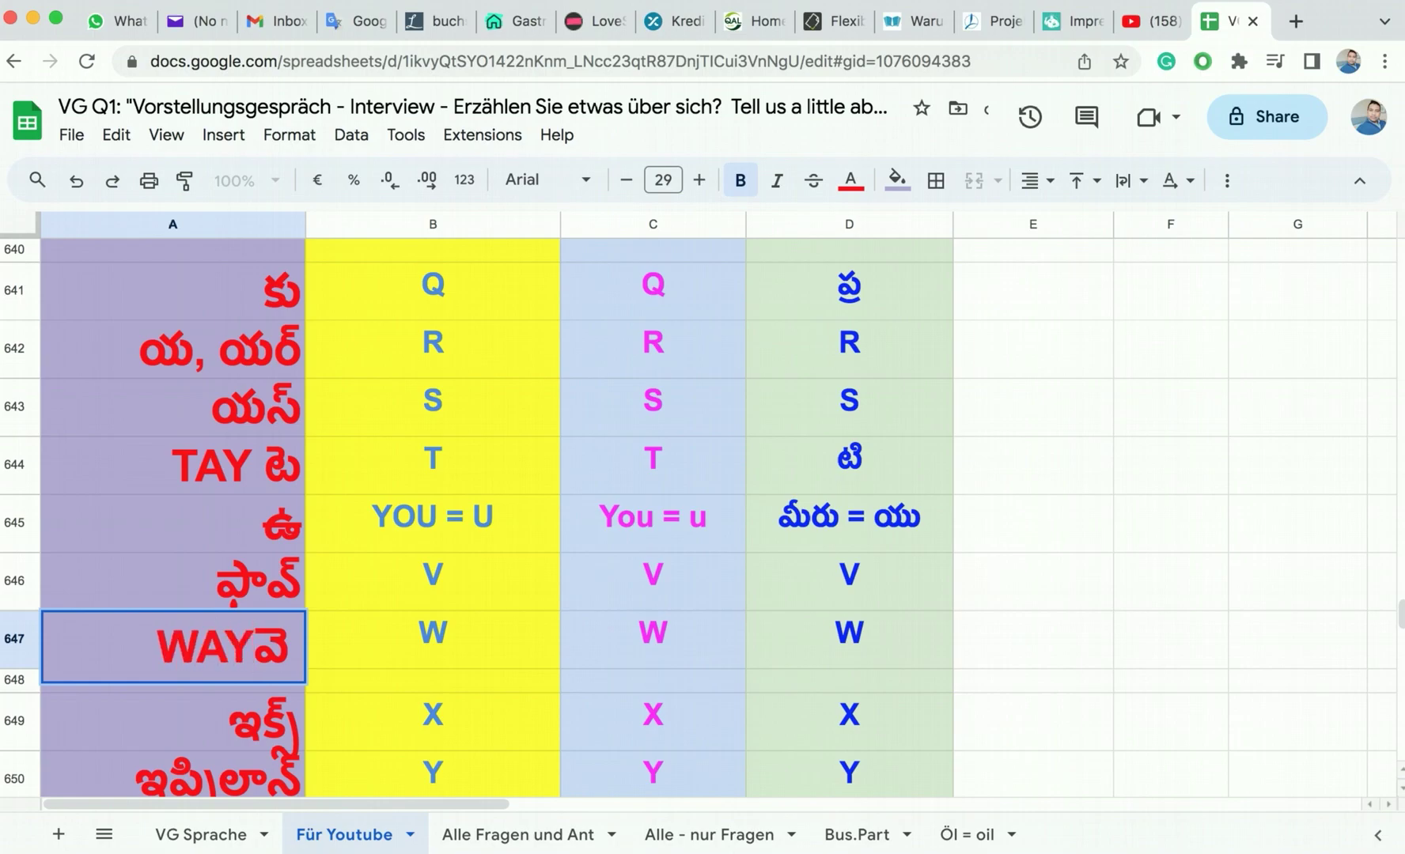
{"action": "key", "text": "Tab"}
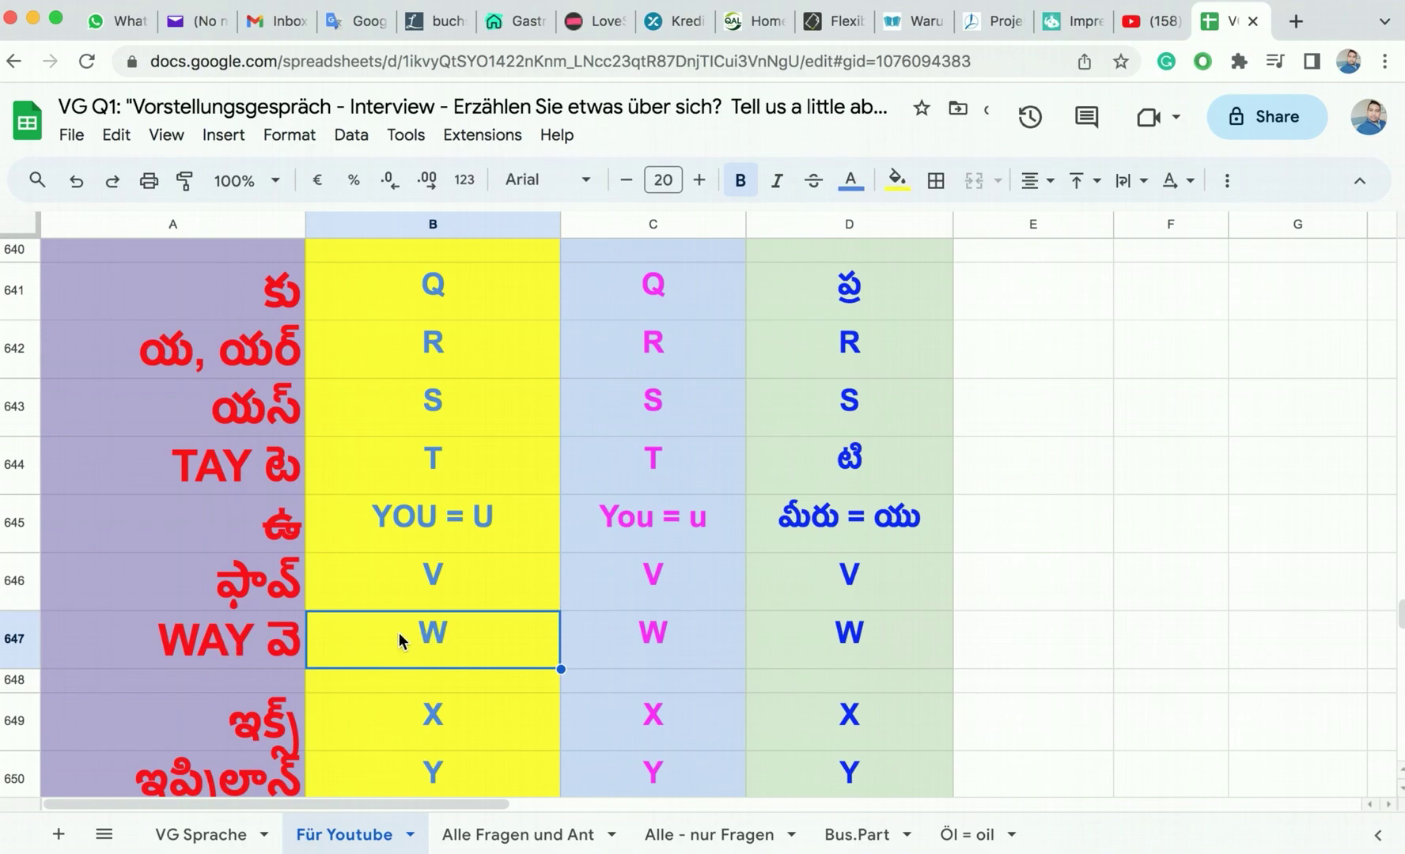
Step: Add the Latin spelling "FAV" before the Telugu pronunciation of the letter V in A646
{"action": "double_click", "coordinate": [222, 586]}
{"action": "key", "text": "Escape"}
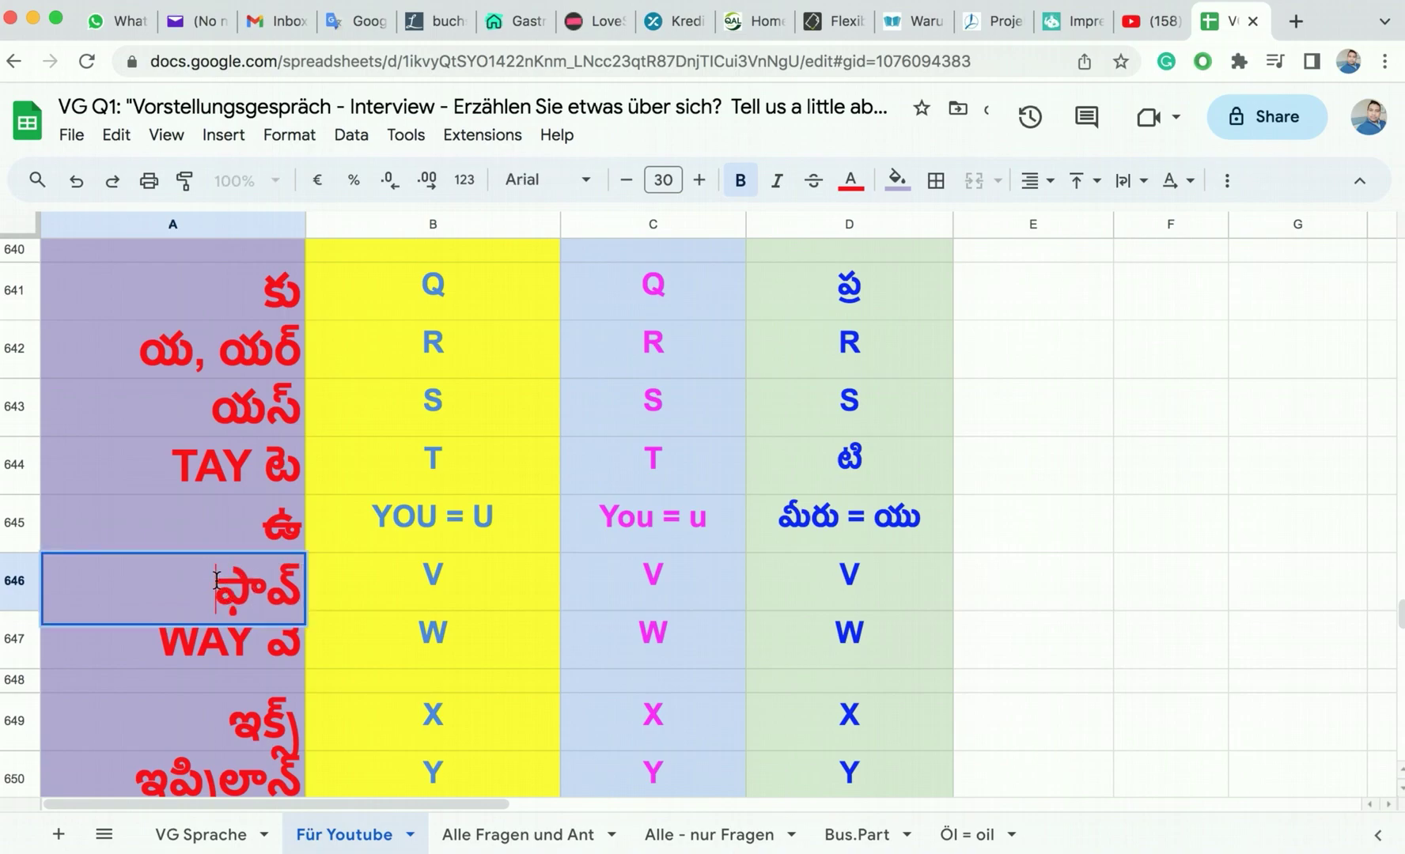
{"action": "type", "text": "FA"}
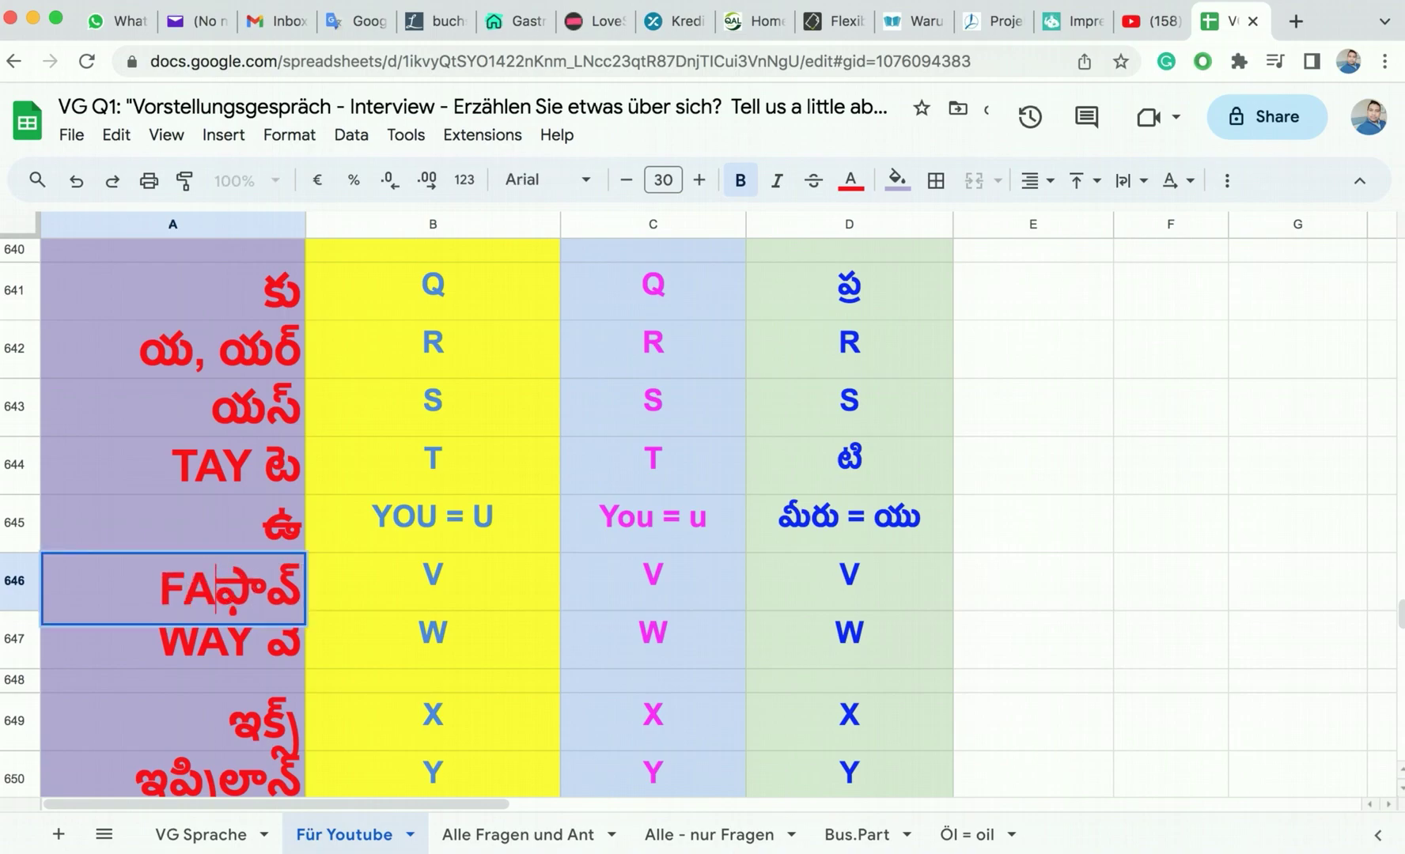
{"action": "type", "text": "V"}
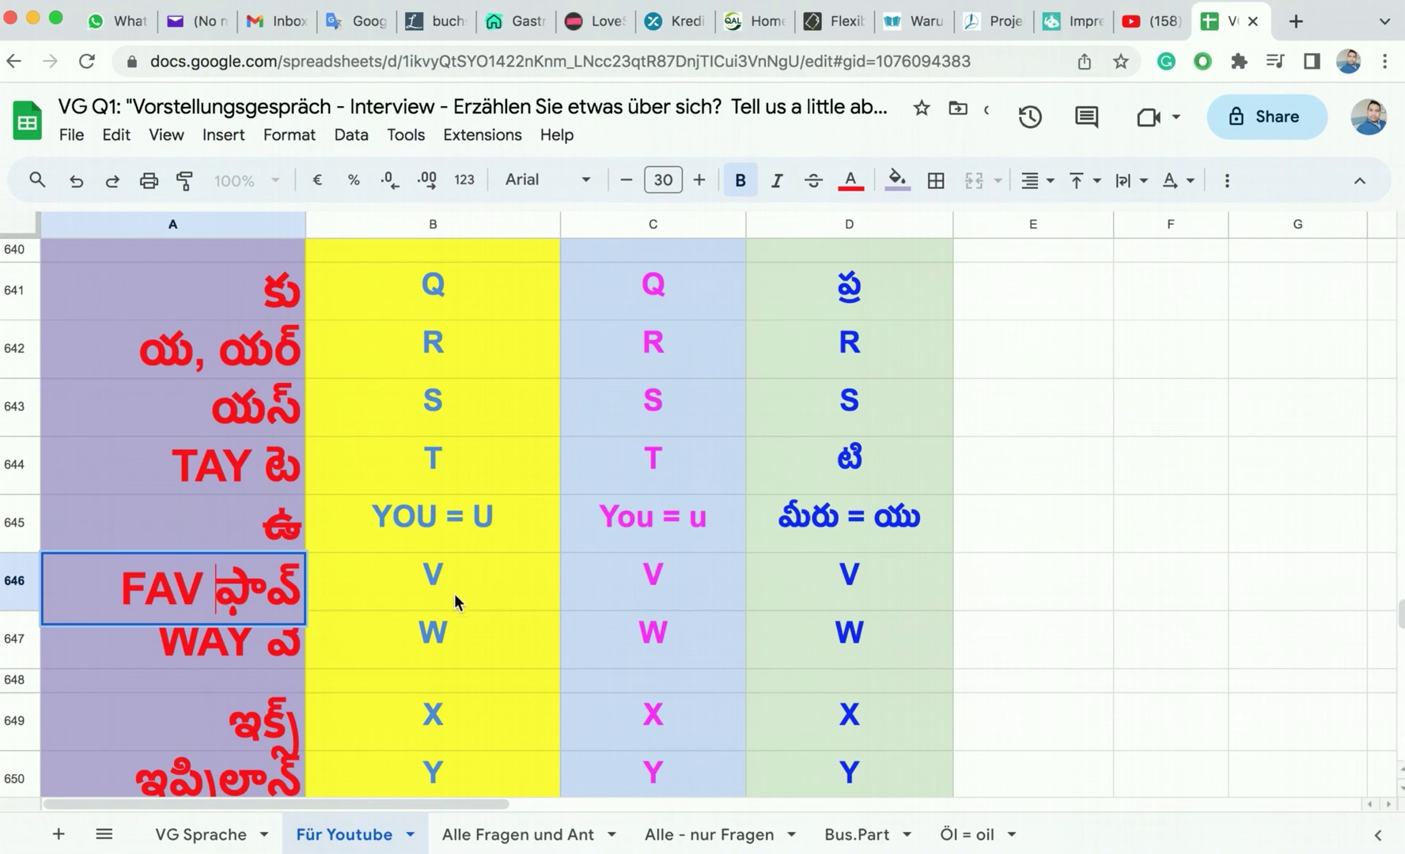
{"action": "left_click", "coordinate": [432, 634]}
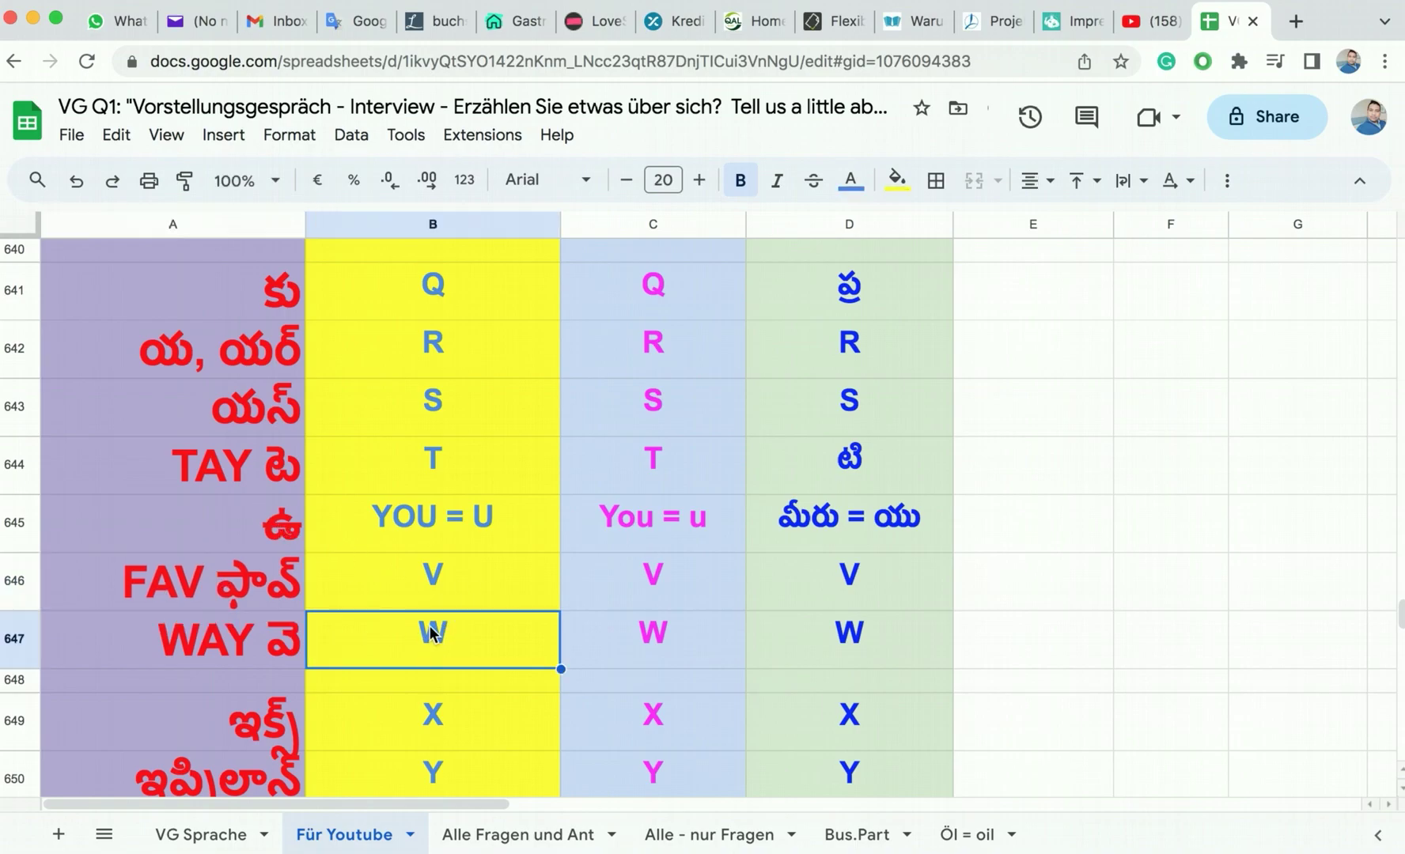
Step: Increase the height of row 649 so the Telugu pronunciation of X fits in its cell
{"action": "scroll", "coordinate": [430, 628], "scroll_direction": "down", "scroll_amount": 2}
{"action": "scroll", "coordinate": [432, 633], "scroll_direction": "down", "scroll_amount": 2}
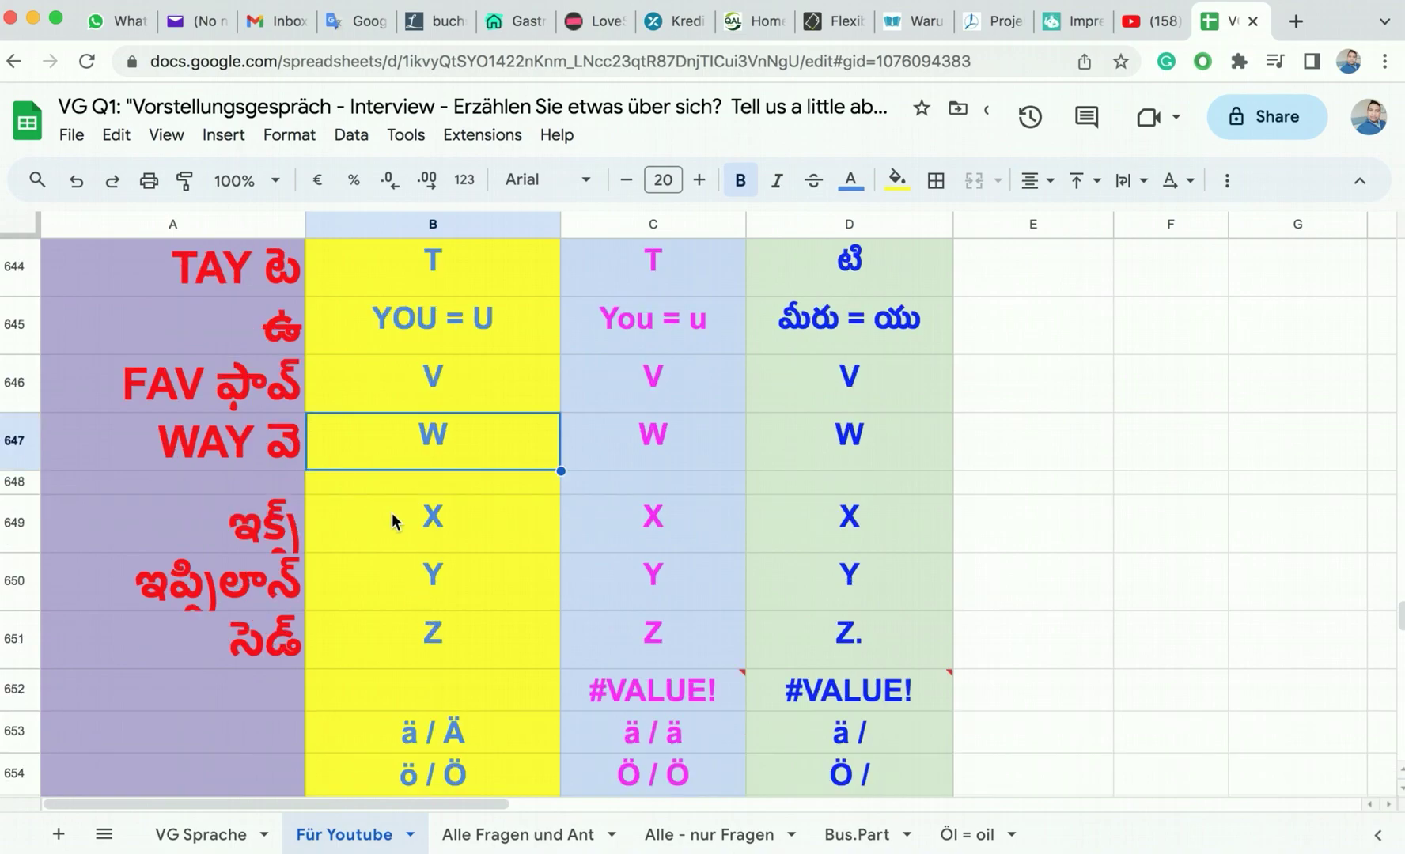
{"action": "left_click", "coordinate": [440, 532]}
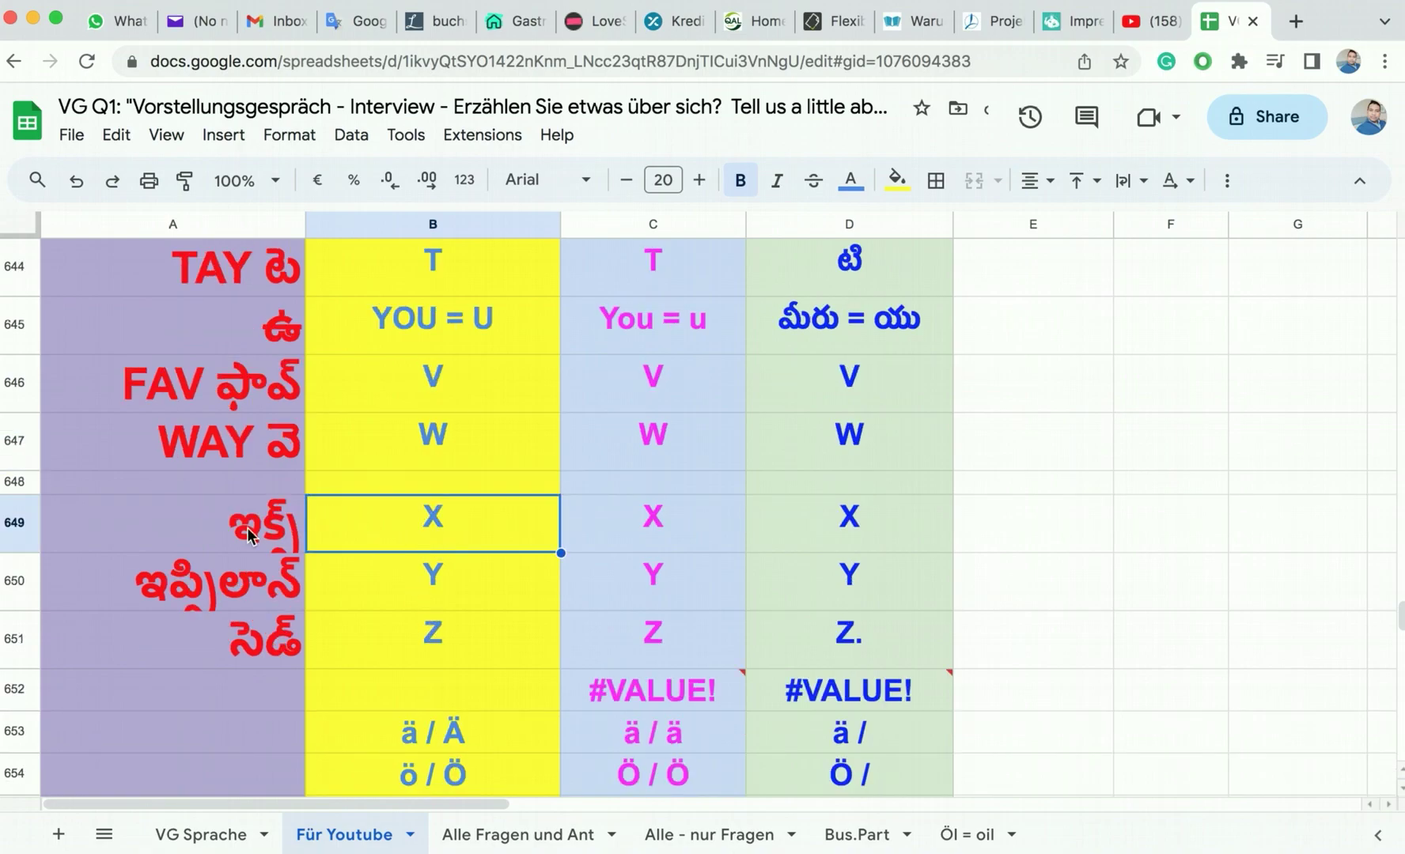
{"action": "left_click_drag", "start_coordinate": [15, 552], "coordinate": [21, 567]}
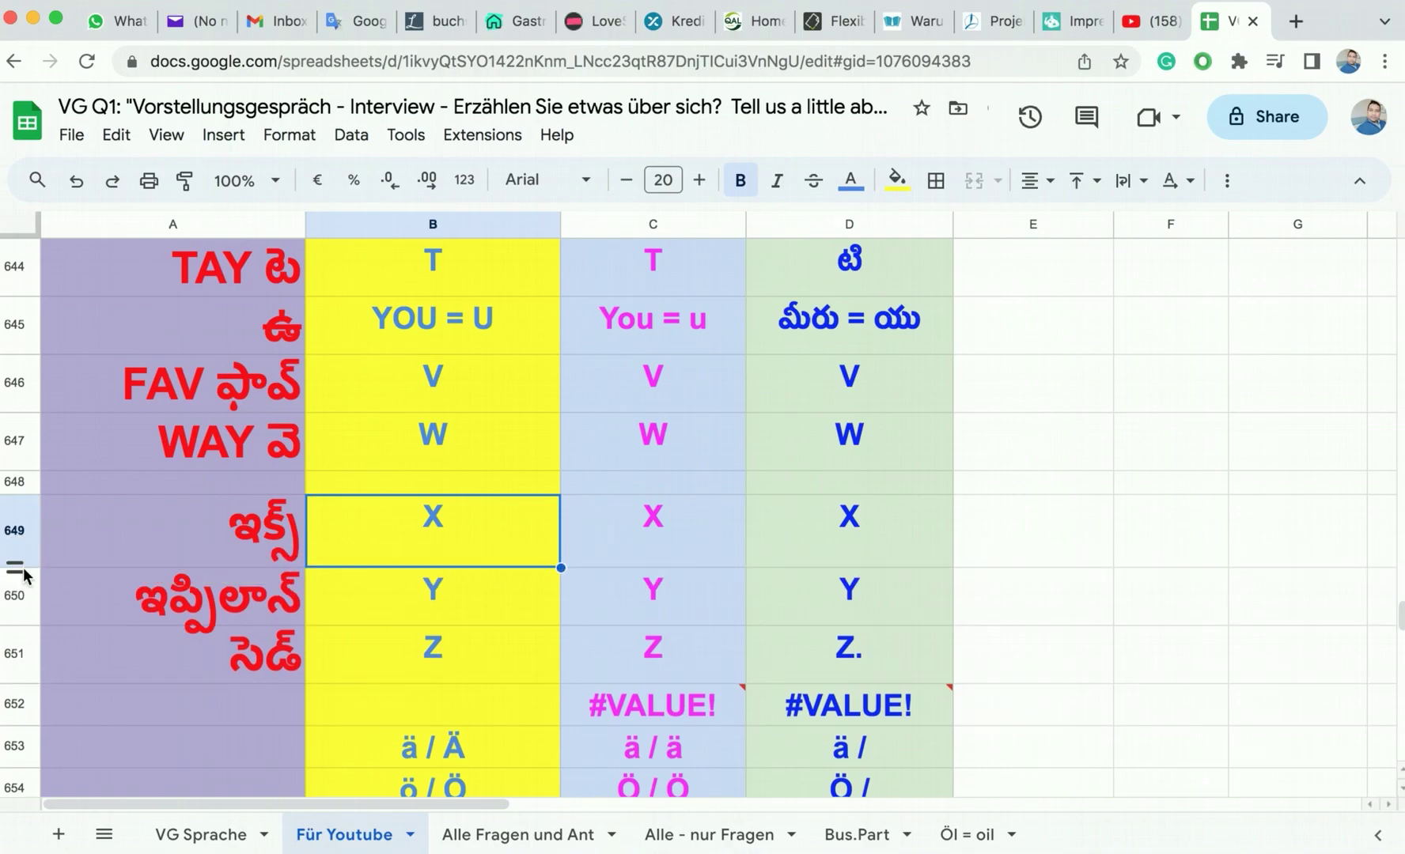
Step: Add the Latin spelling "(V)ICKS" before the Telugu pronunciation of X in A649, with the V in parentheses
{"action": "left_click", "coordinate": [182, 541]}
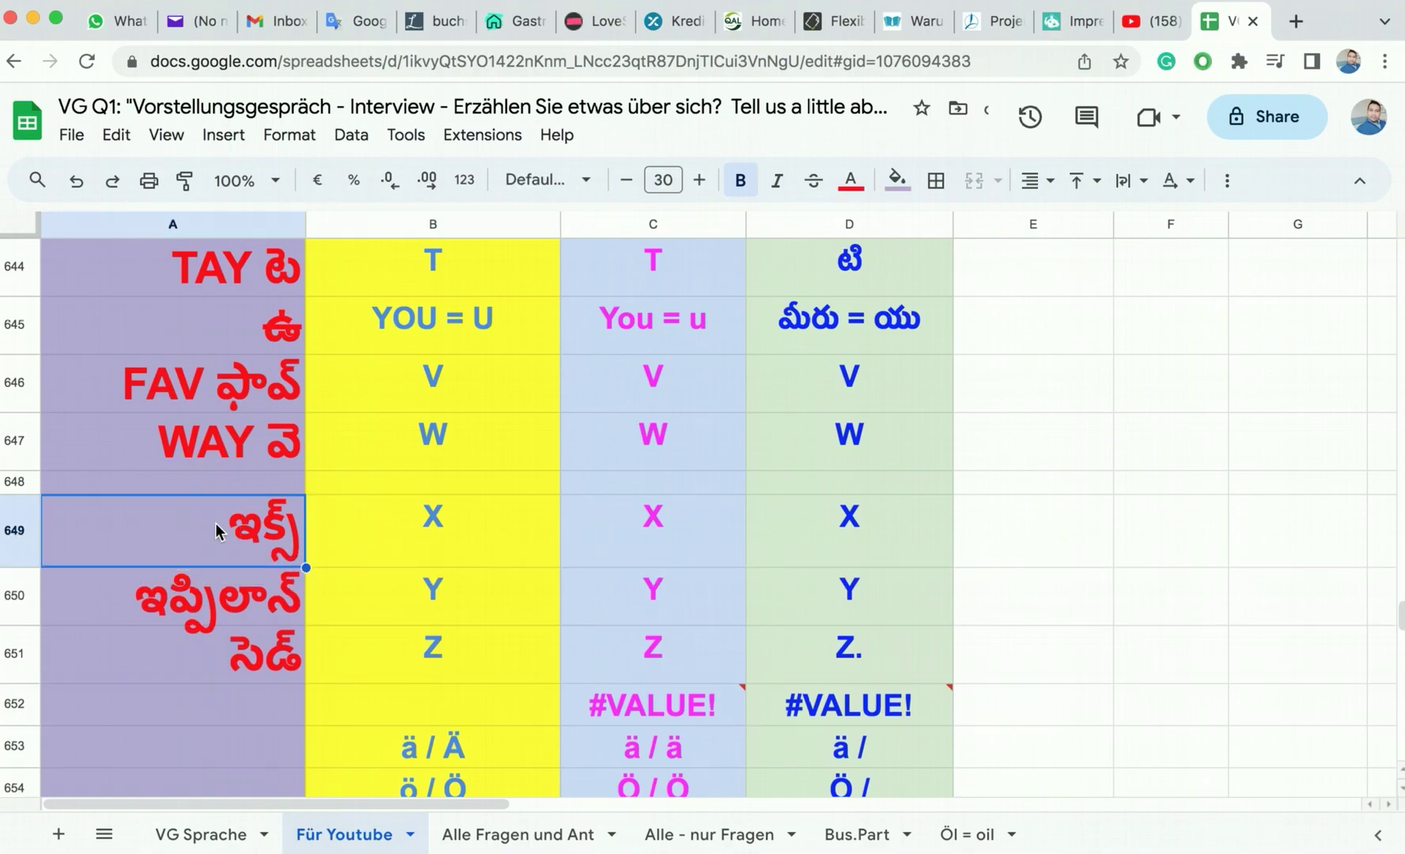
{"action": "double_click", "coordinate": [215, 522]}
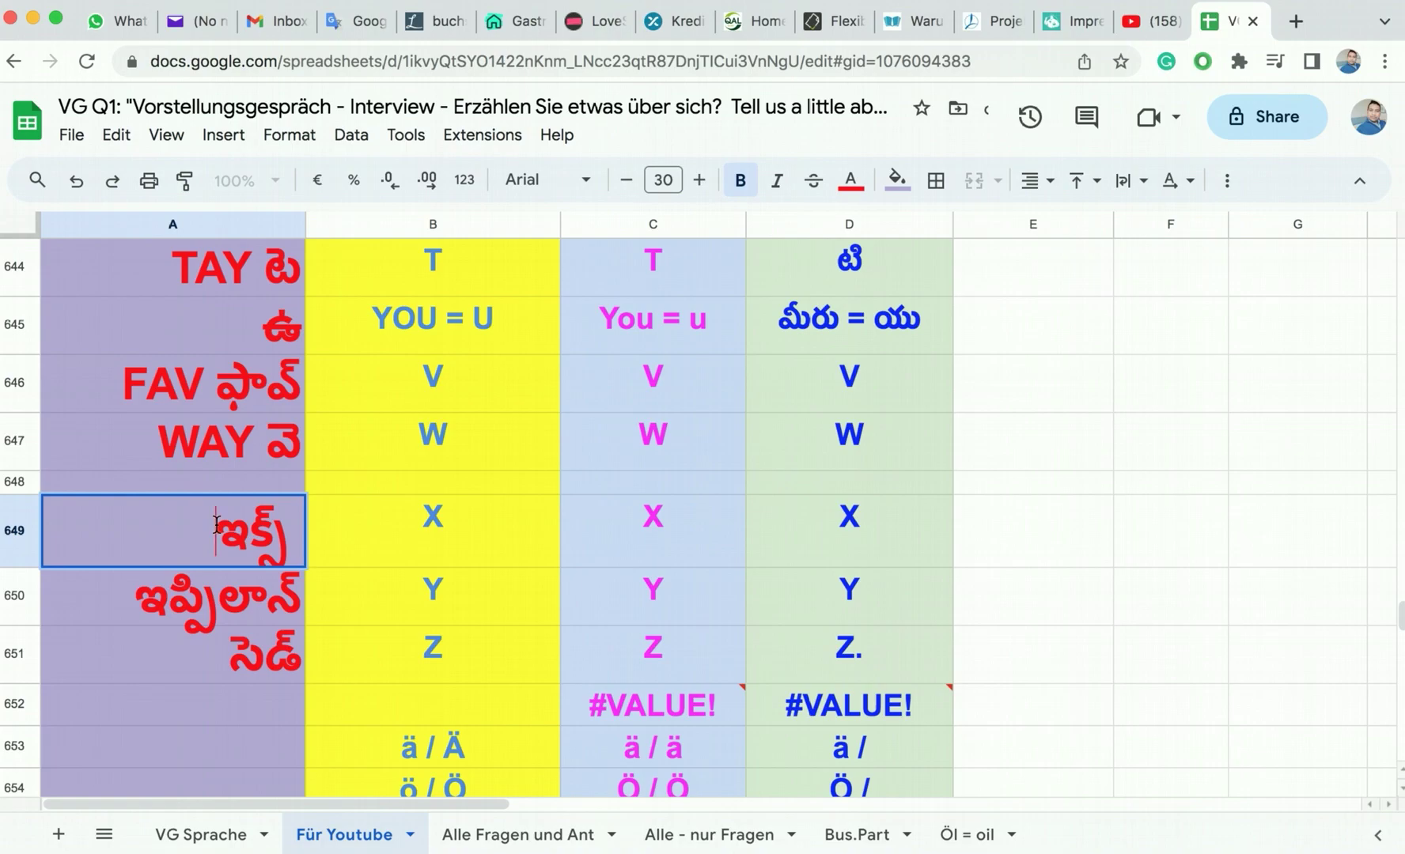
{"action": "type", "text": "VICKS"}
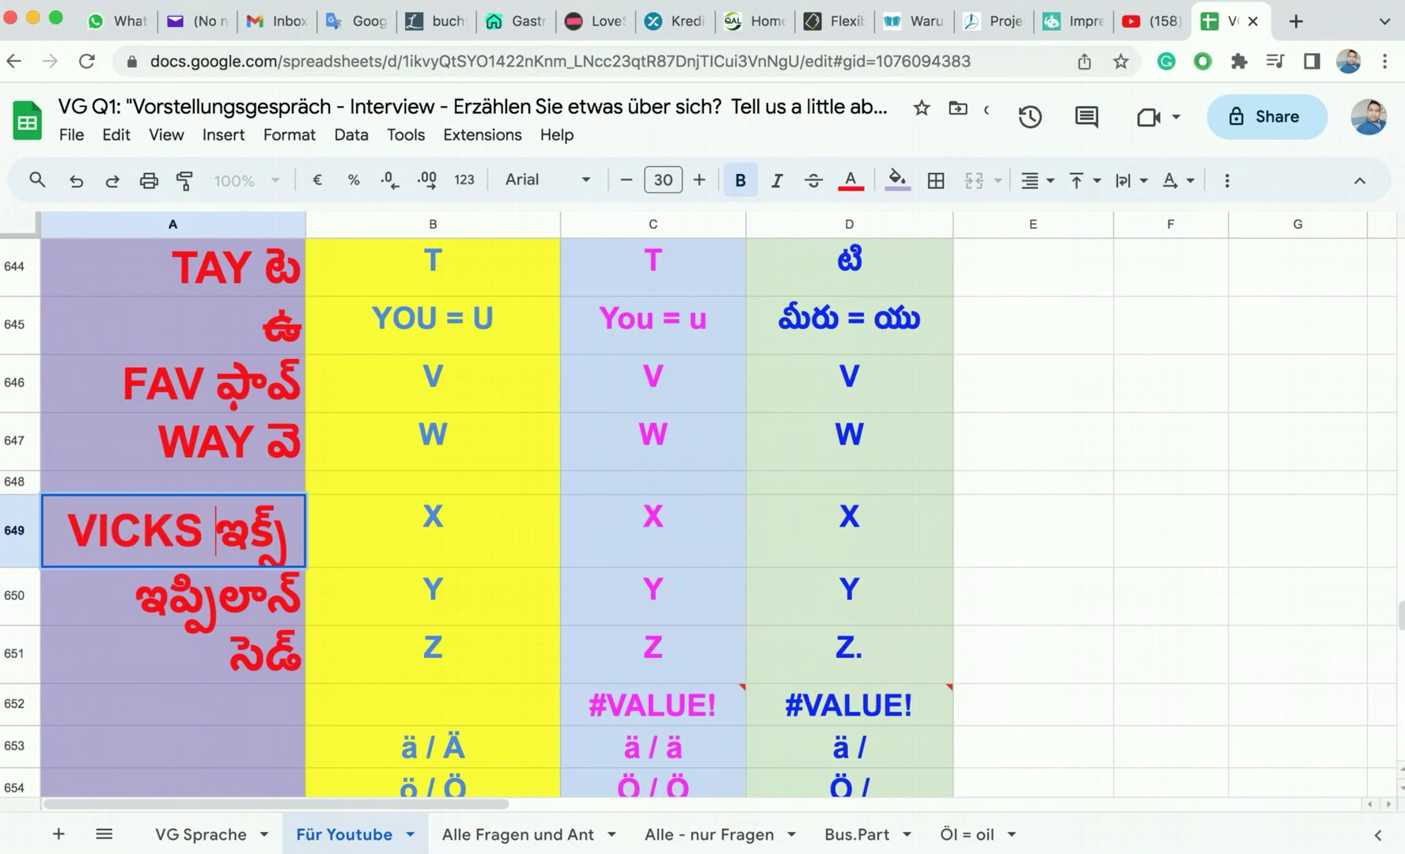
{"action": "left_click", "coordinate": [108, 554]}
{"action": "left_click", "coordinate": [98, 536]}
{"action": "type", "text": ")"}
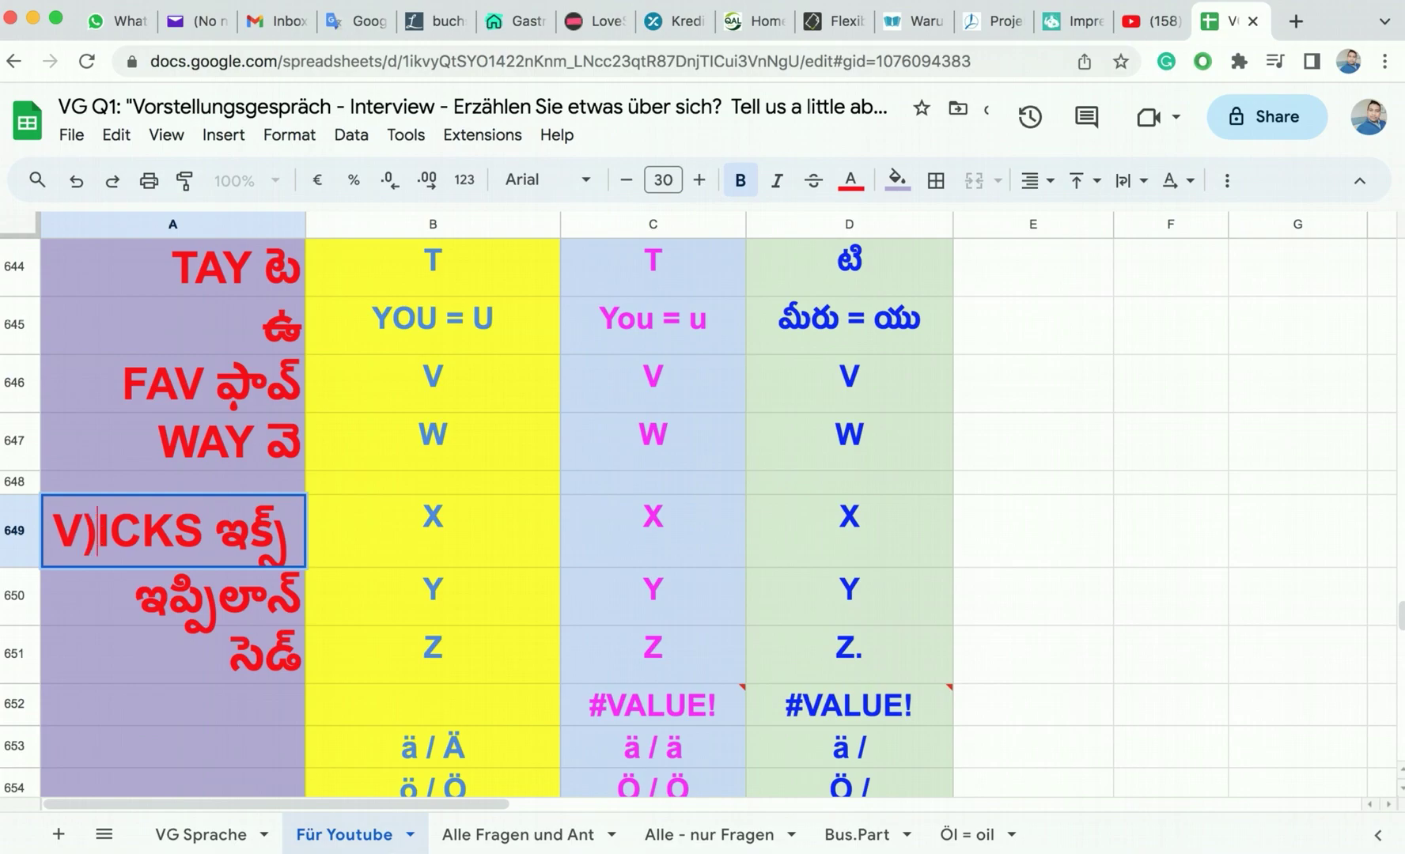
{"action": "left_click", "coordinate": [55, 536]}
{"action": "type", "text": "("}
{"action": "left_click", "coordinate": [105, 666]}
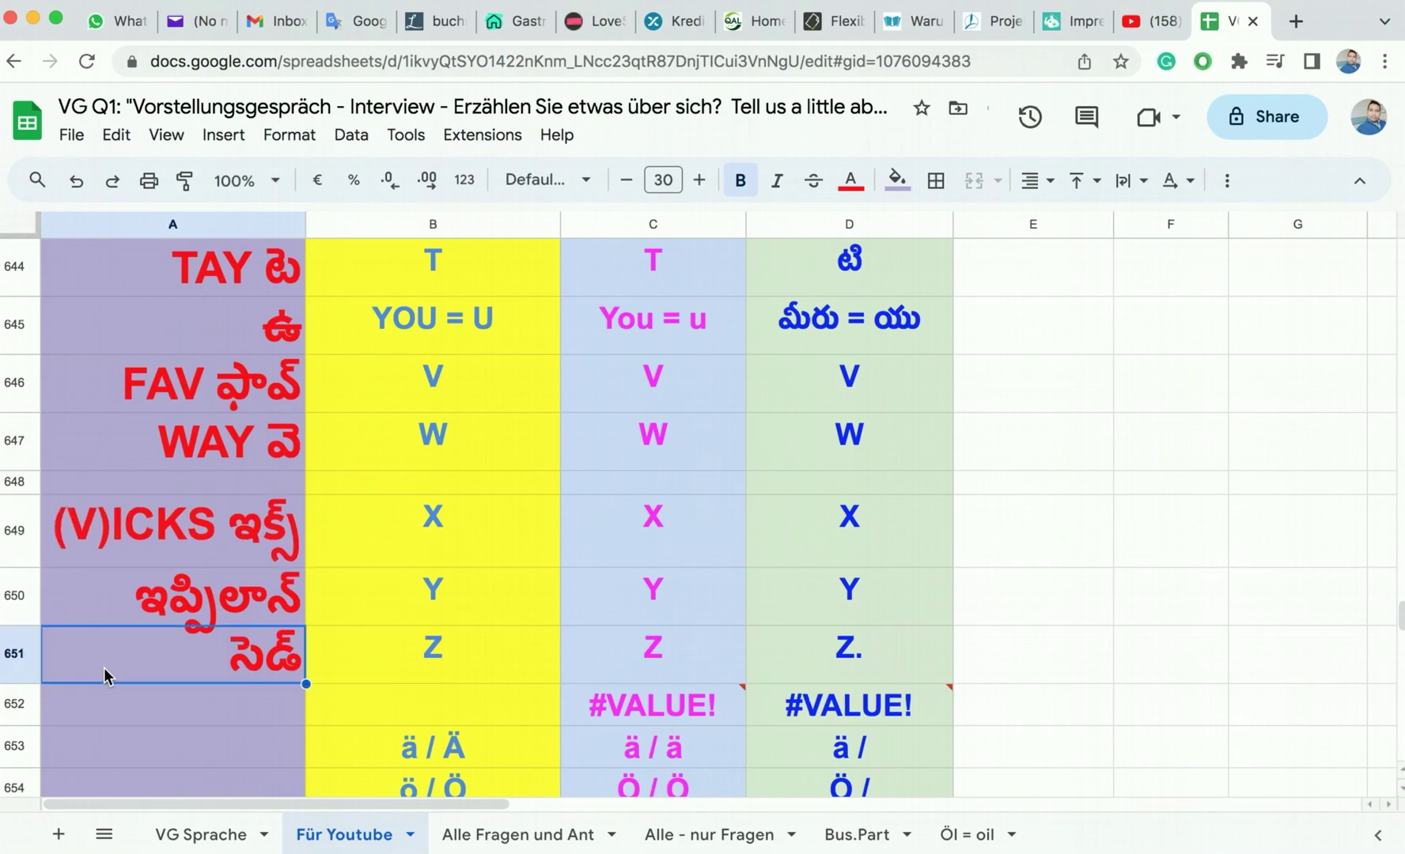
{"action": "left_click", "coordinate": [118, 537]}
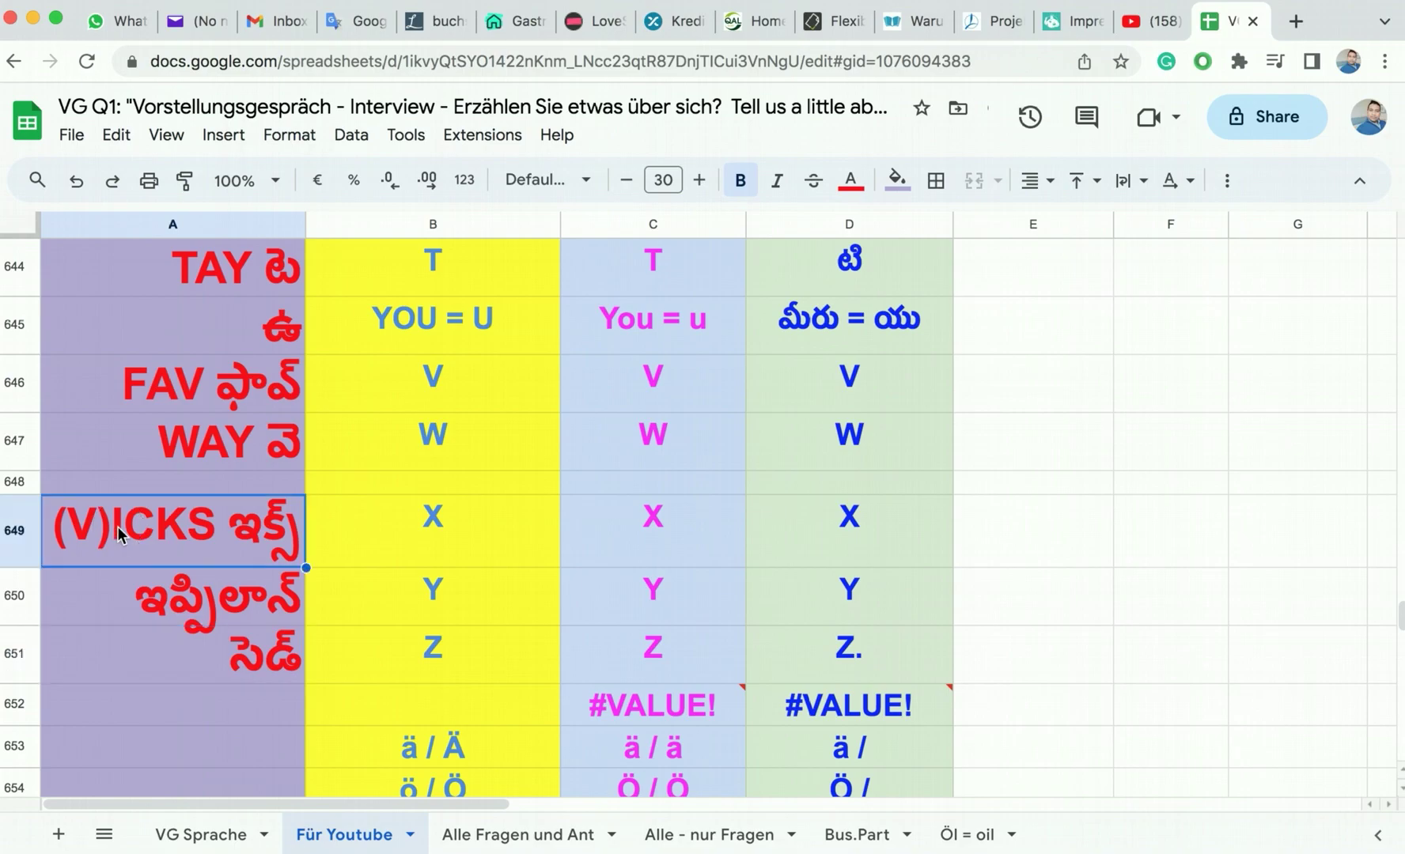
Step: Compare the letters Y and Z in rows 650 and 651 with their Telugu pronunciations in column A
{"action": "double_click", "coordinate": [166, 598]}
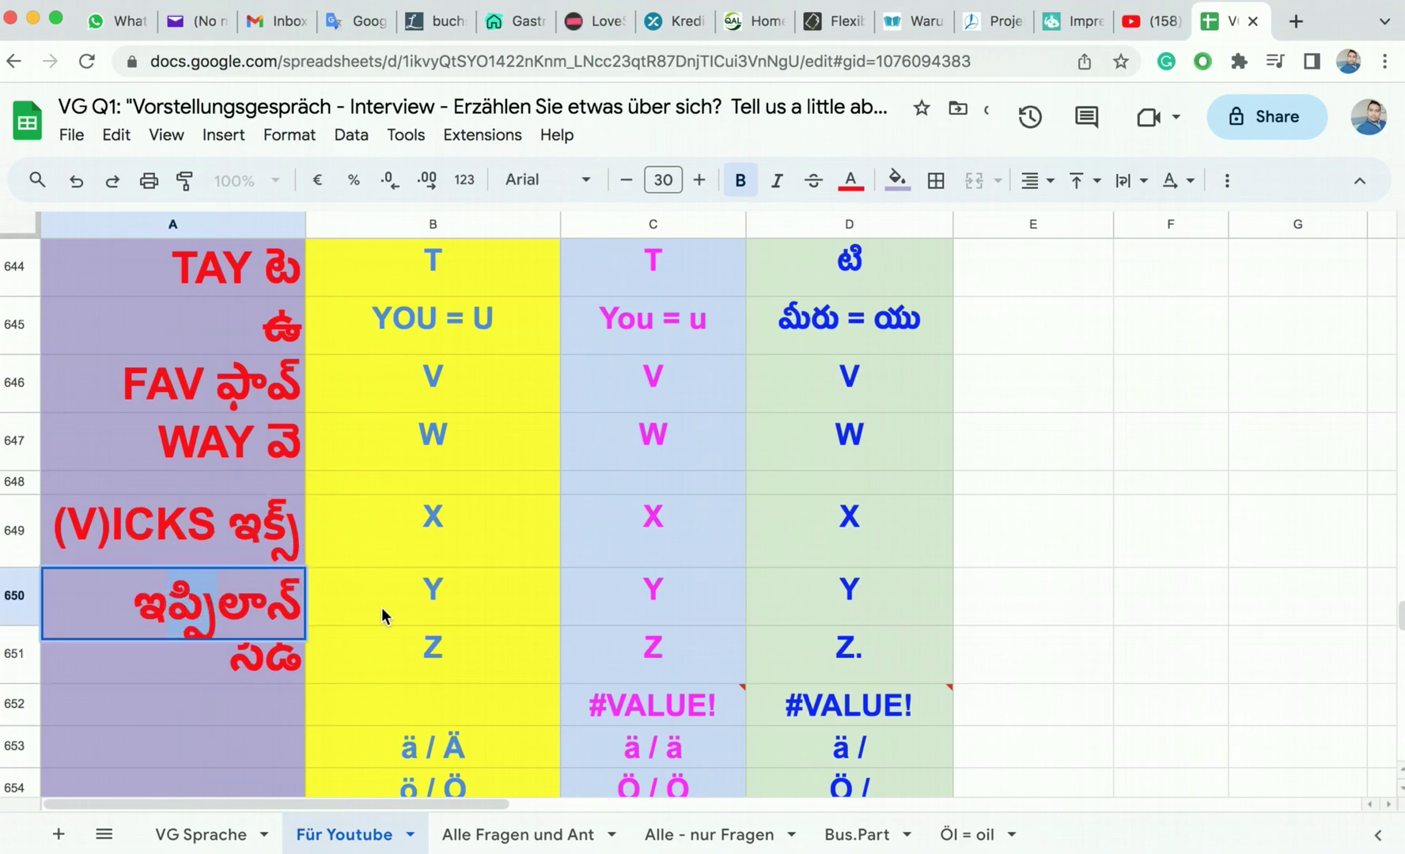
{"action": "left_click", "coordinate": [477, 591]}
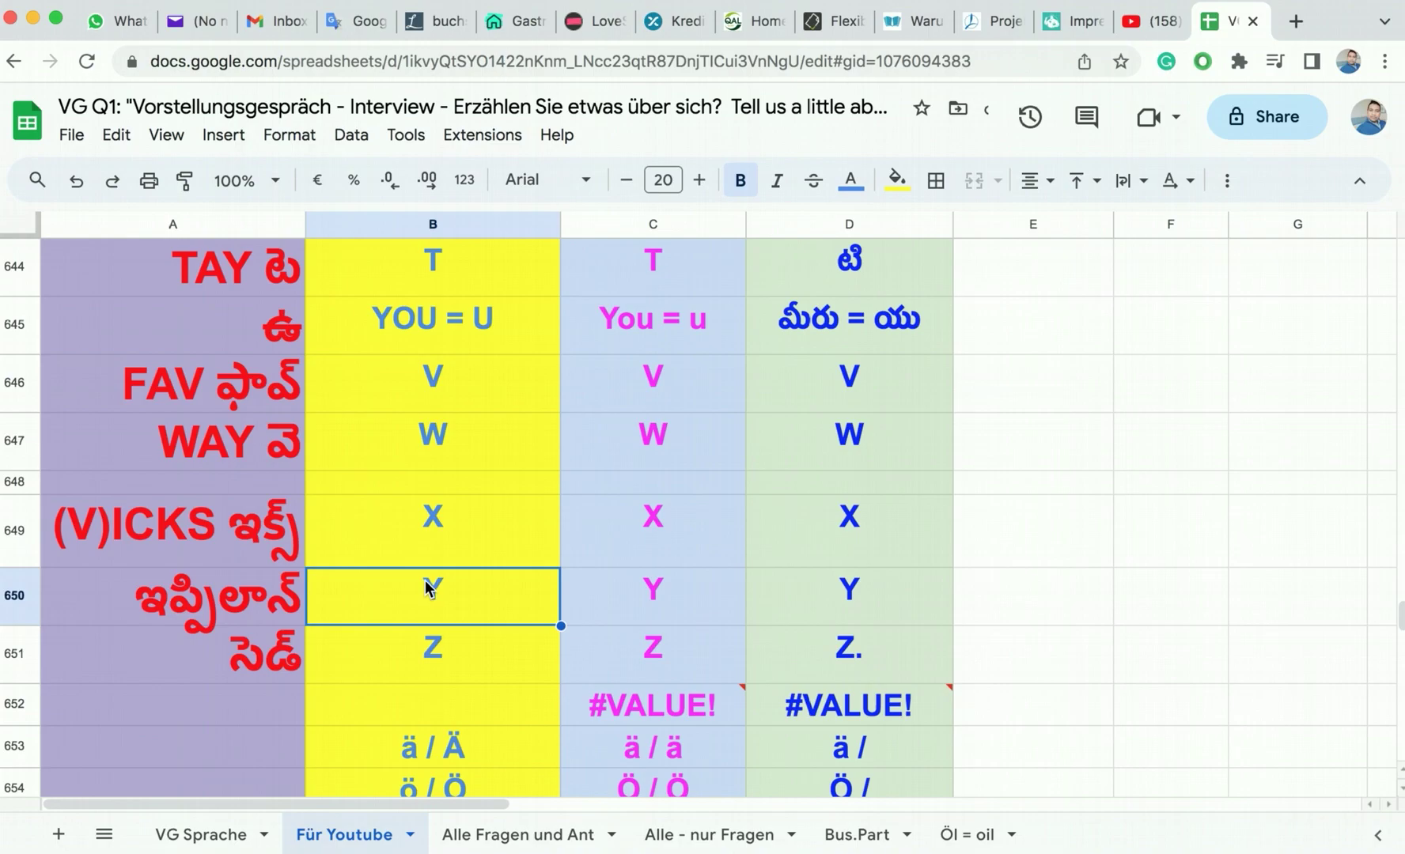
{"action": "left_click", "coordinate": [107, 604]}
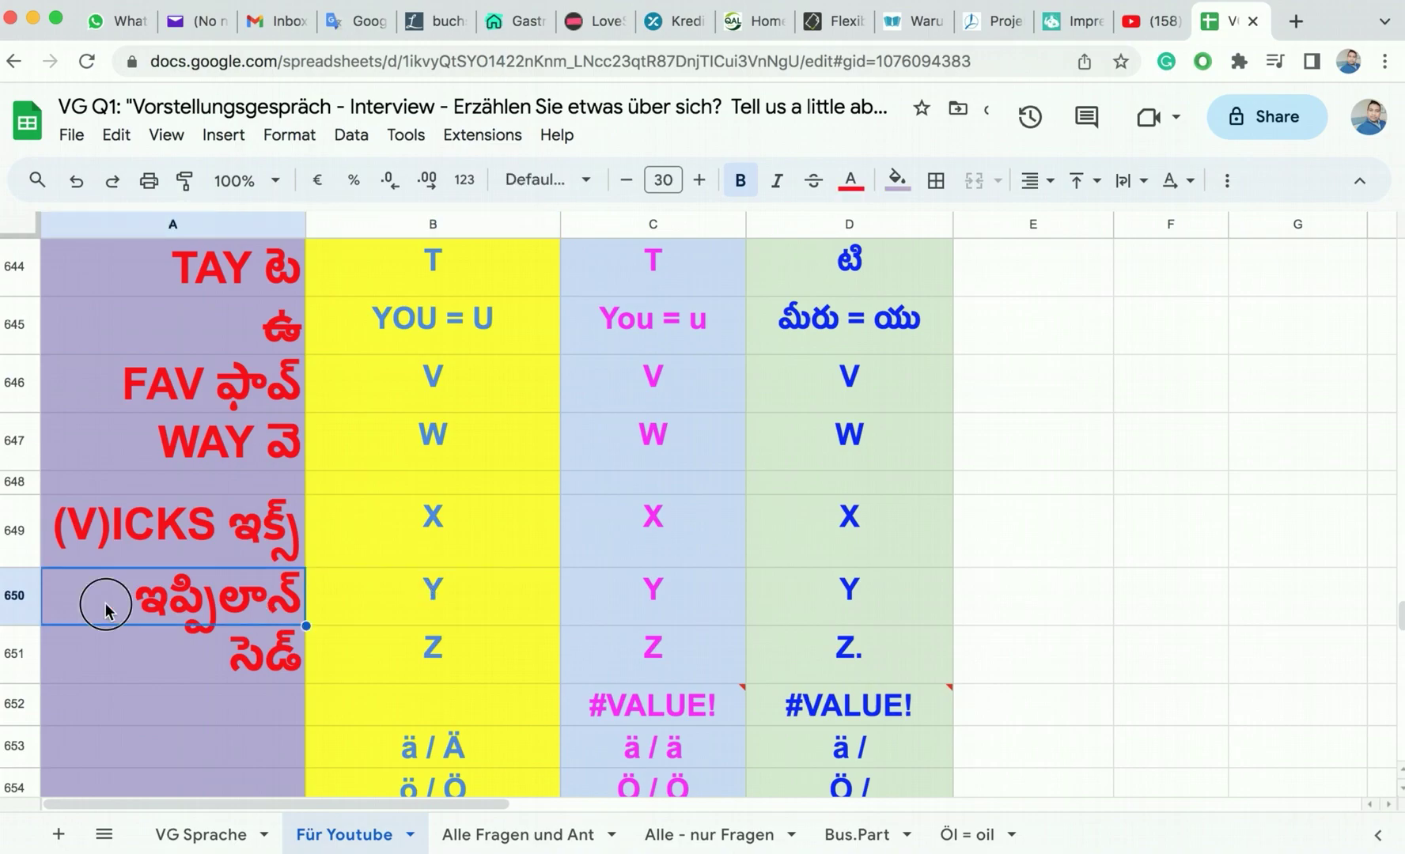
{"action": "left_click", "coordinate": [431, 601]}
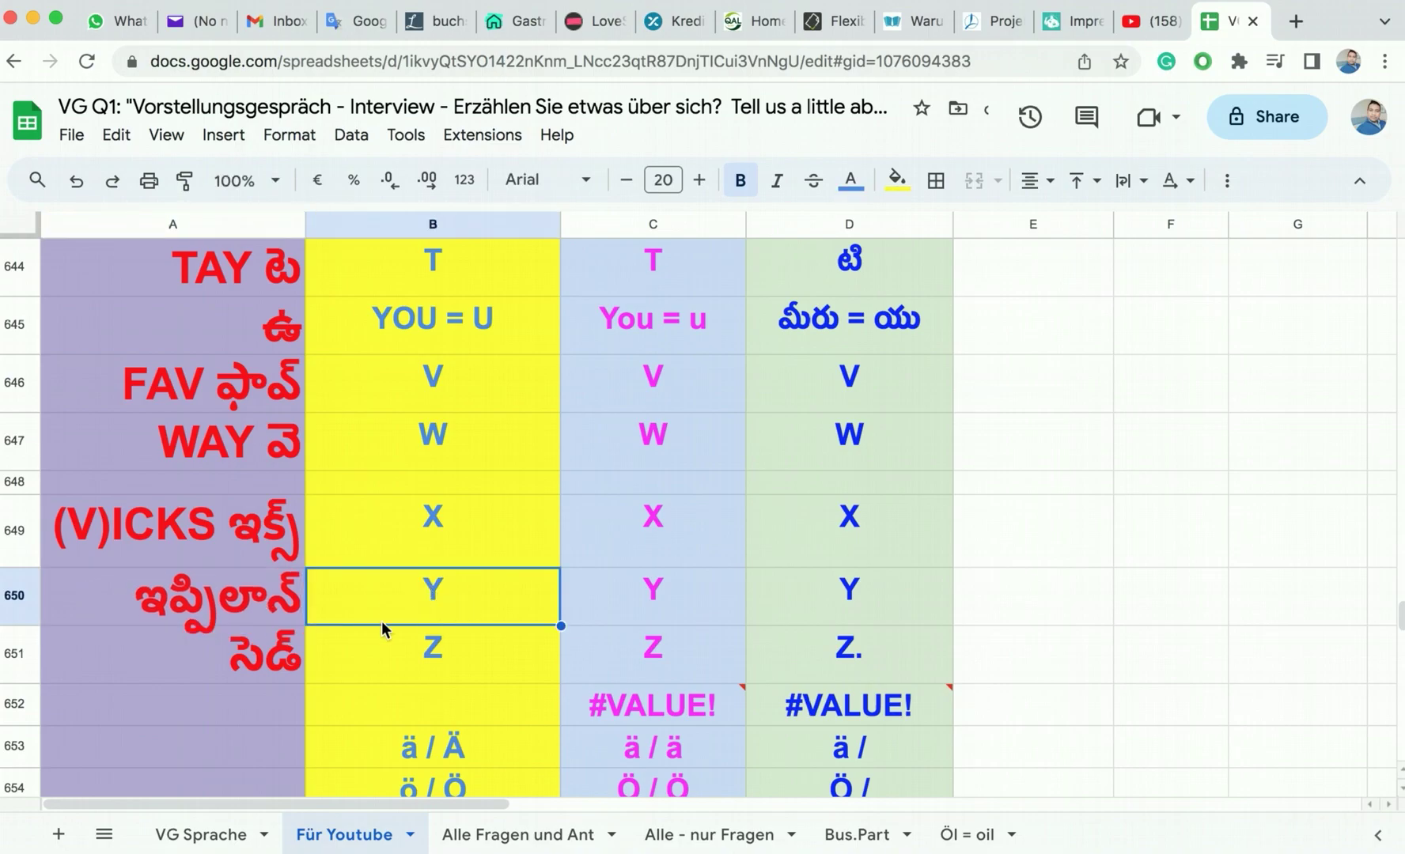
{"action": "left_click", "coordinate": [407, 648]}
{"action": "double_click", "coordinate": [457, 653]}
{"action": "left_click", "coordinate": [263, 661]}
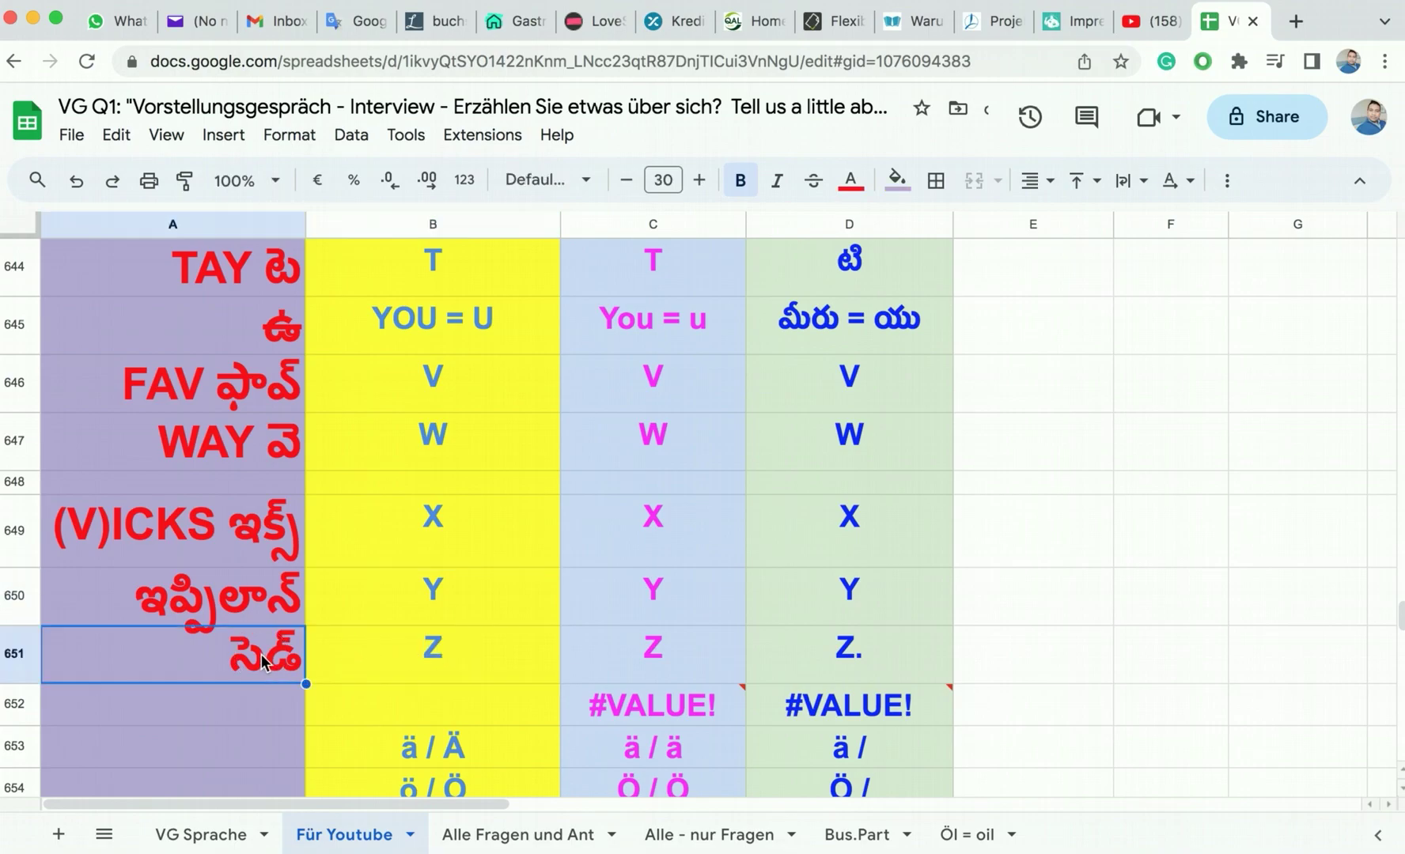
{"action": "left_click", "coordinate": [474, 621]}
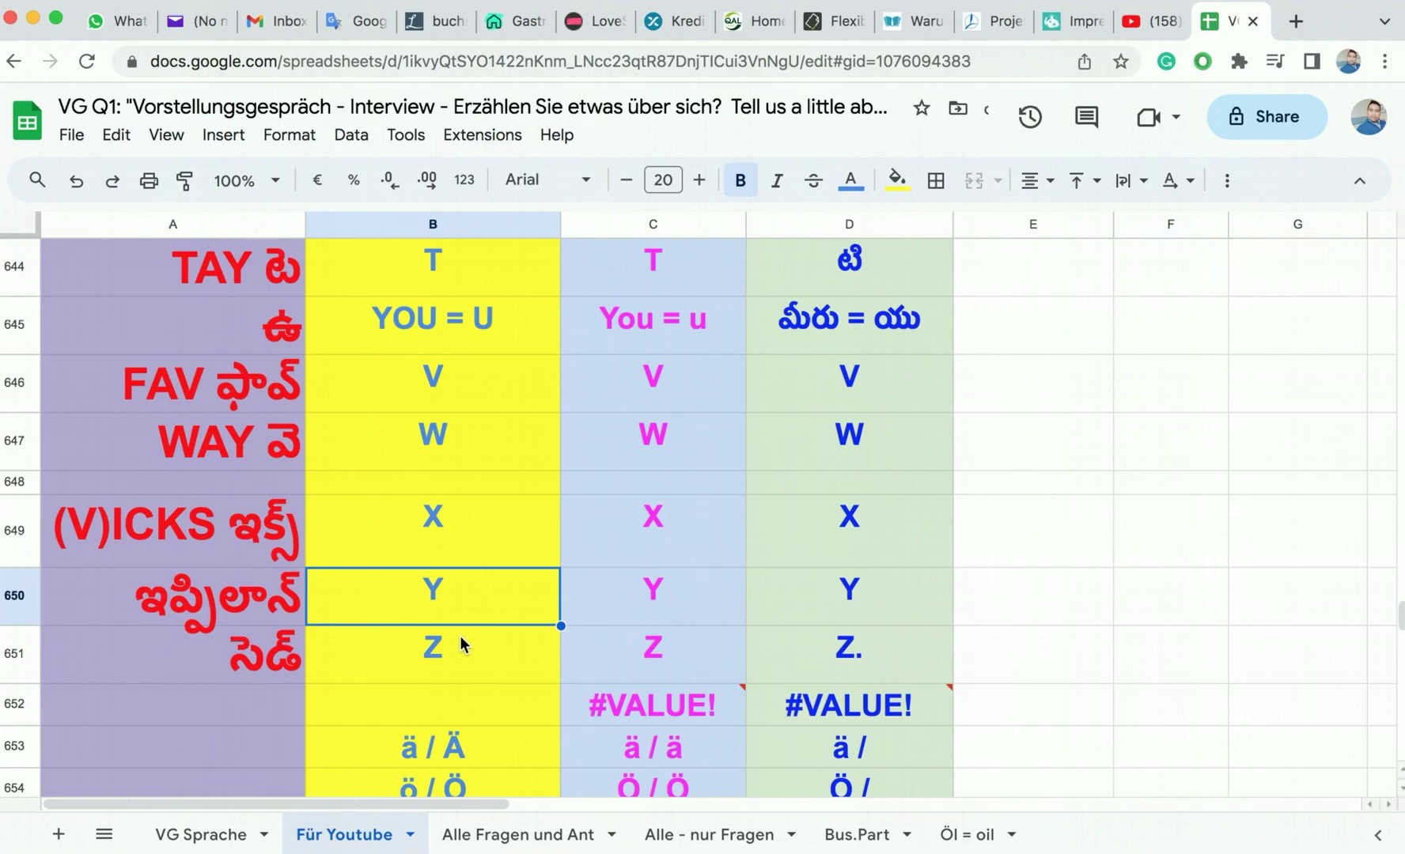
{"action": "left_click", "coordinate": [464, 647]}
Step: Review the letter block starting at Q in column B, highlighting the cells from Q to V
{"action": "scroll", "coordinate": [465, 649], "scroll_direction": "up", "scroll_amount": 5}
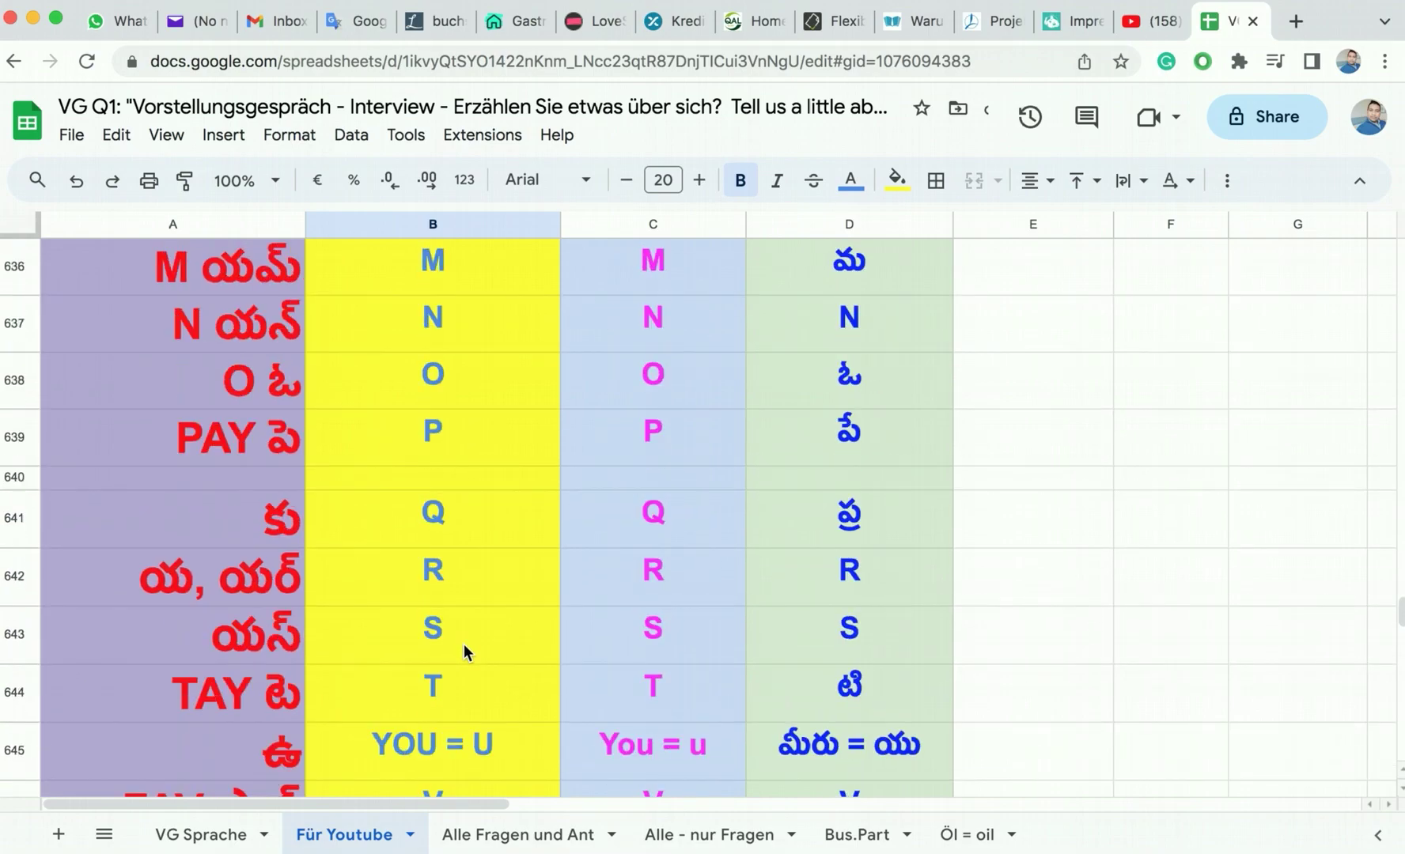
{"action": "scroll", "coordinate": [463, 644], "scroll_direction": "up", "scroll_amount": 2}
{"action": "scroll", "coordinate": [464, 644], "scroll_direction": "down", "scroll_amount": 2}
{"action": "scroll", "coordinate": [442, 506], "scroll_direction": "down", "scroll_amount": 1}
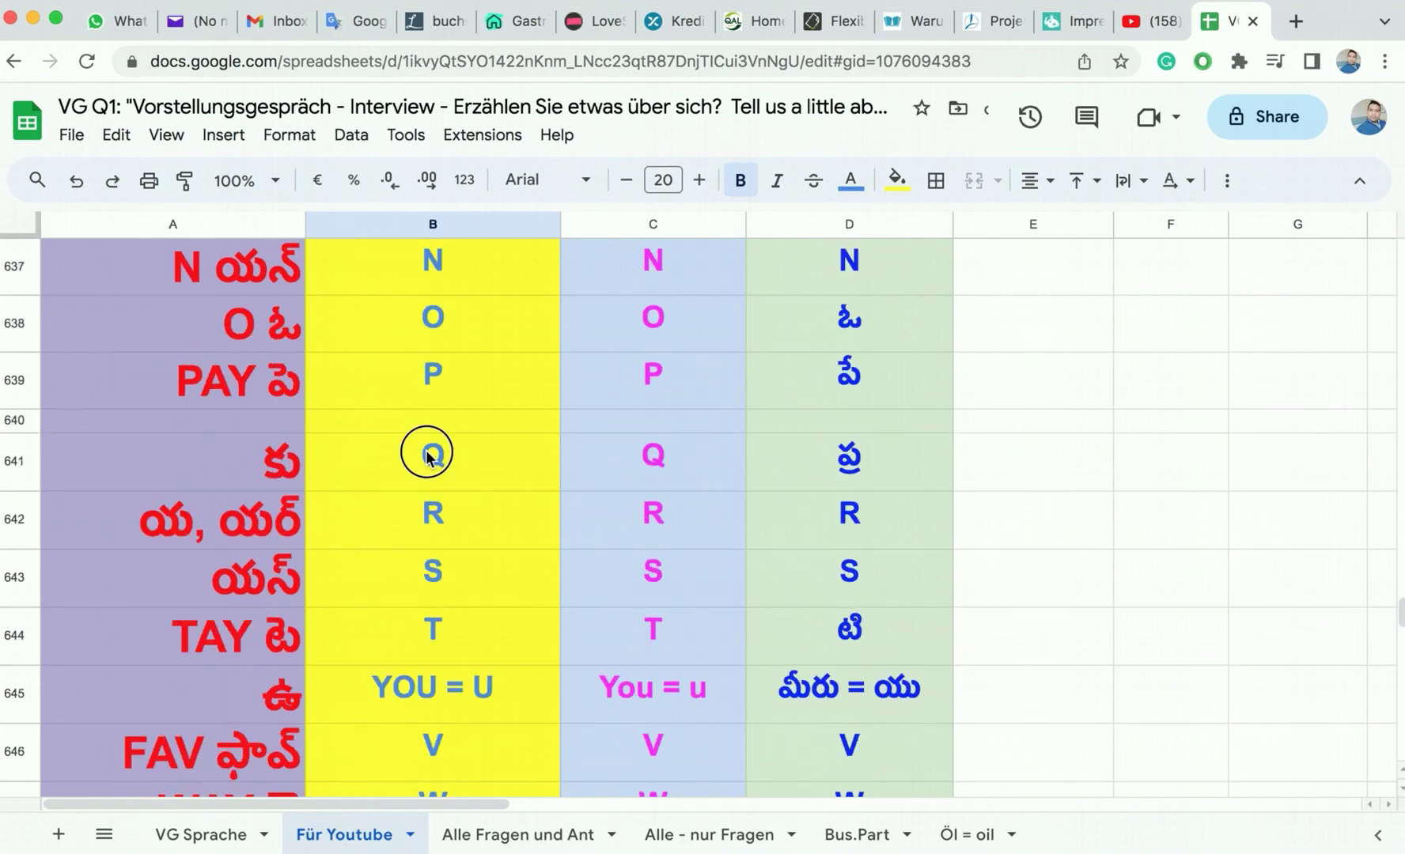
{"action": "left_click", "coordinate": [435, 478]}
{"action": "left_click_drag", "start_coordinate": [436, 480], "coordinate": [434, 751]}
{"action": "scroll", "coordinate": [433, 748], "scroll_direction": "down", "scroll_amount": 3}
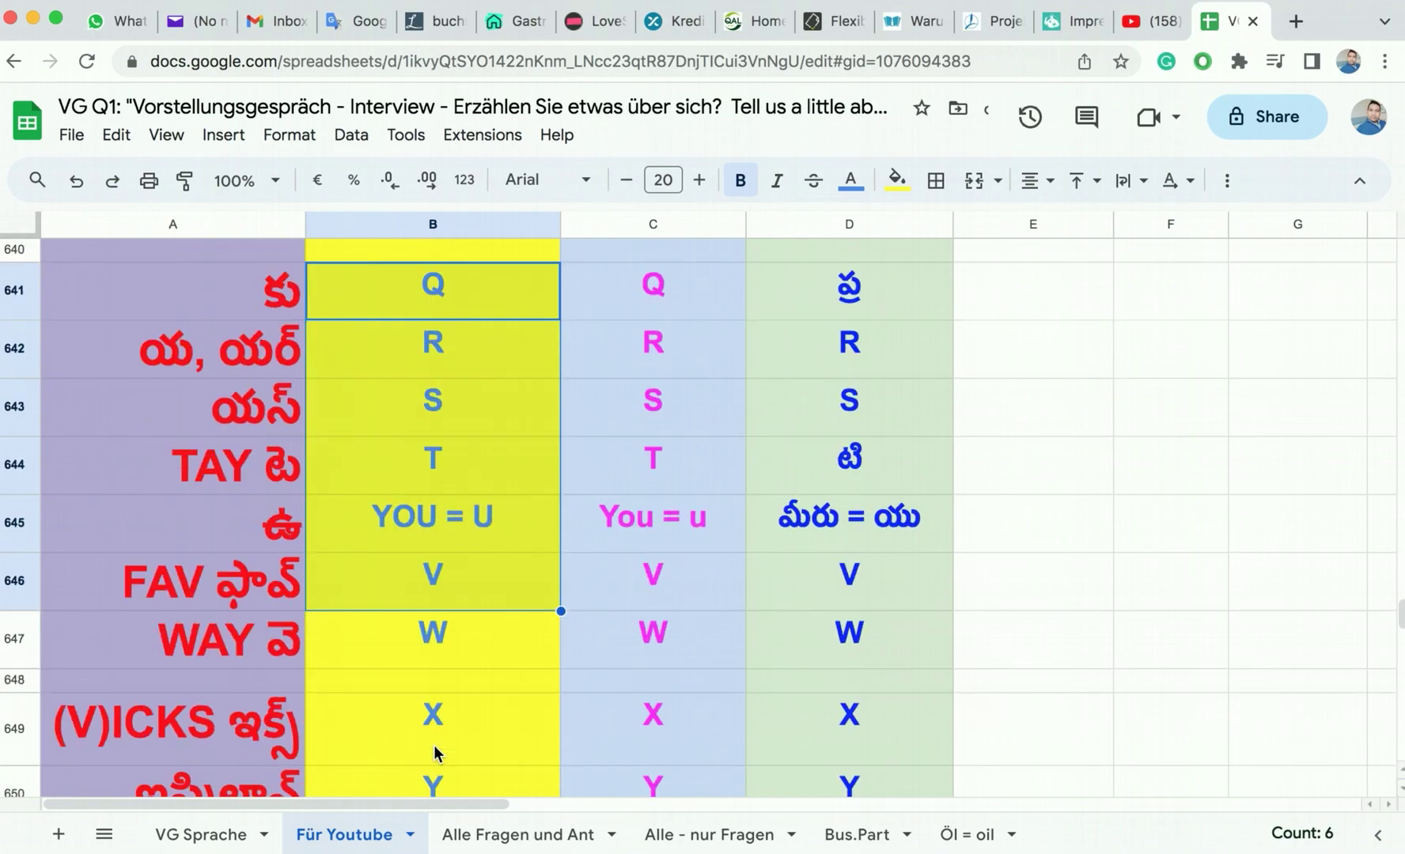
{"action": "left_click", "coordinate": [427, 596]}
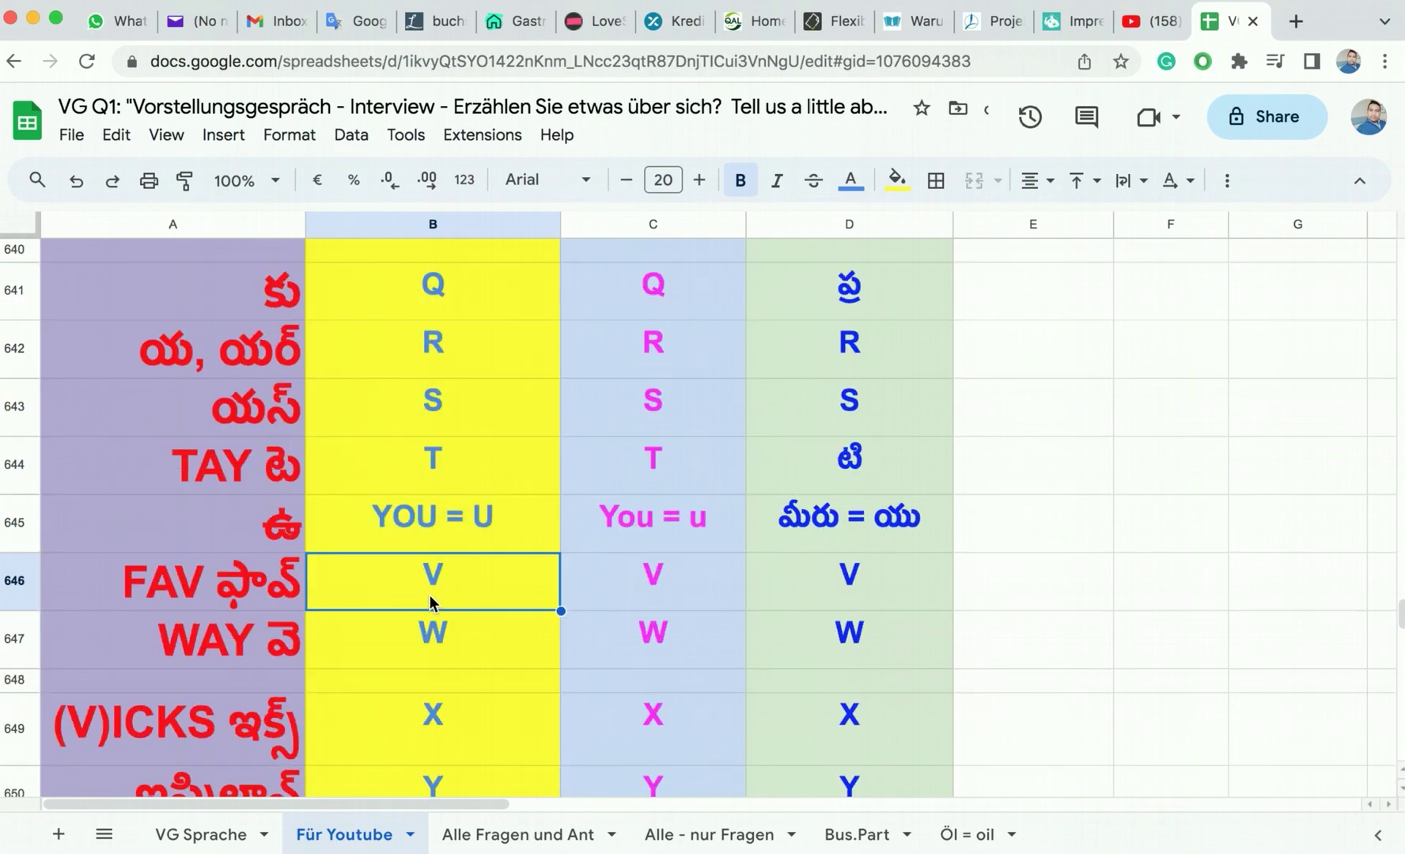
Step: Review the letter W in column B and highlight the block from Q to W
{"action": "left_click", "coordinate": [438, 636]}
{"action": "scroll", "coordinate": [439, 639], "scroll_direction": "down", "scroll_amount": 1}
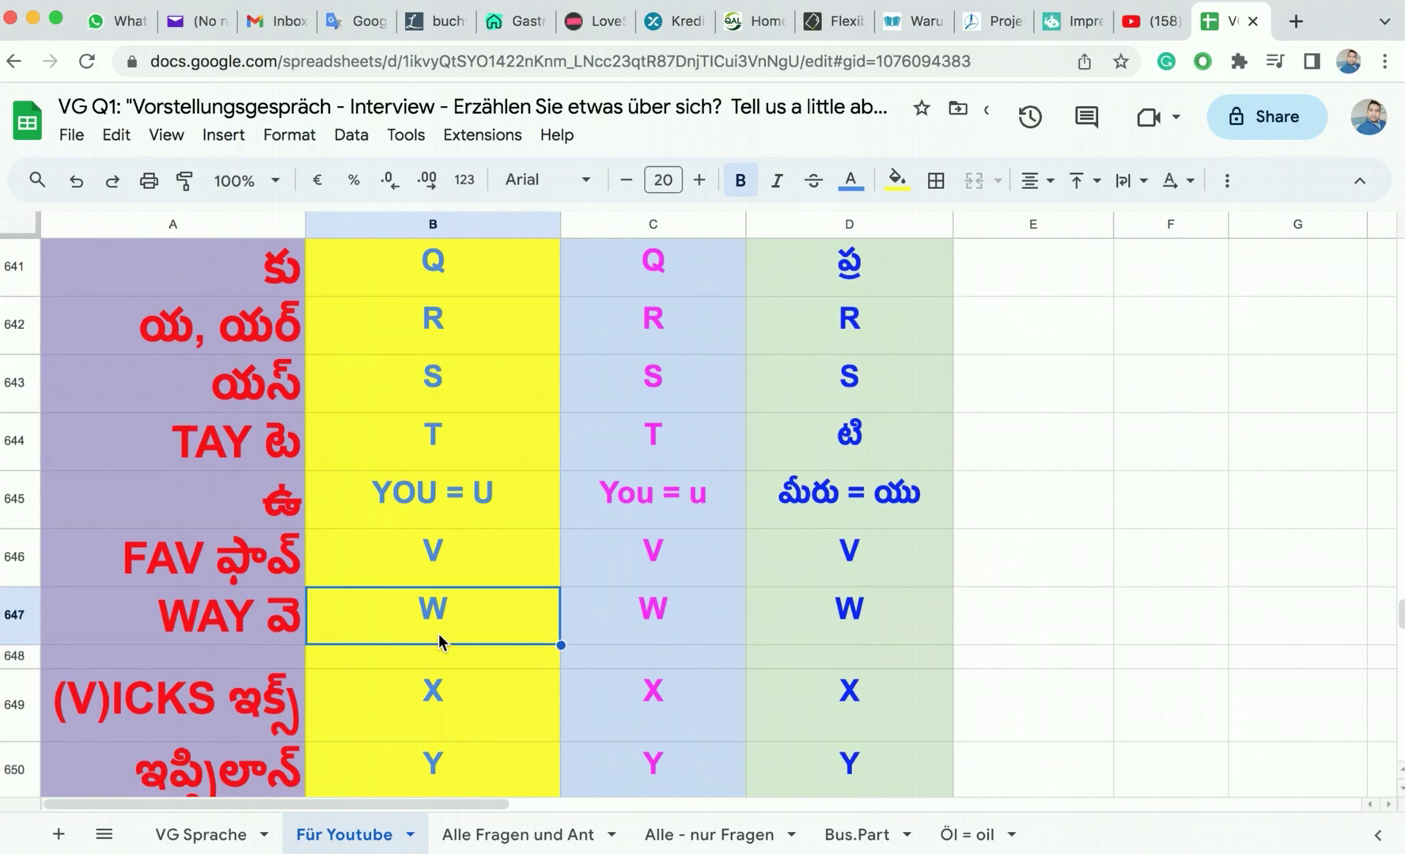
{"action": "double_click", "coordinate": [459, 610]}
{"action": "left_click_drag", "start_coordinate": [433, 605], "coordinate": [457, 282]}
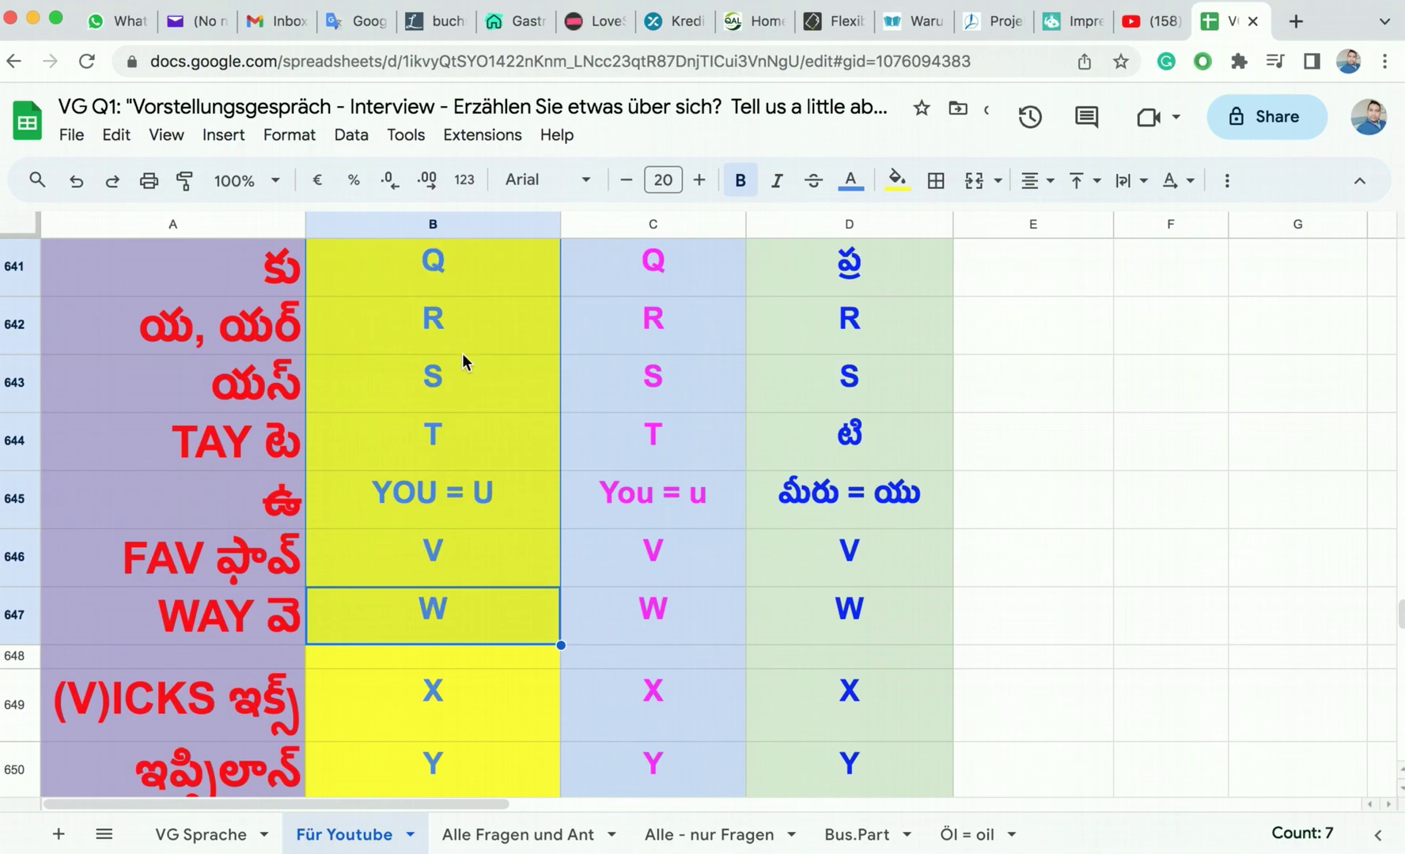
Step: Highlight the letters X to Z in column B and go through their Telugu pronunciations in A649 to A651
{"action": "scroll", "coordinate": [462, 352], "scroll_direction": "down", "scroll_amount": 3}
{"action": "left_click_drag", "start_coordinate": [464, 399], "coordinate": [468, 526]}
{"action": "left_click", "coordinate": [299, 433]}
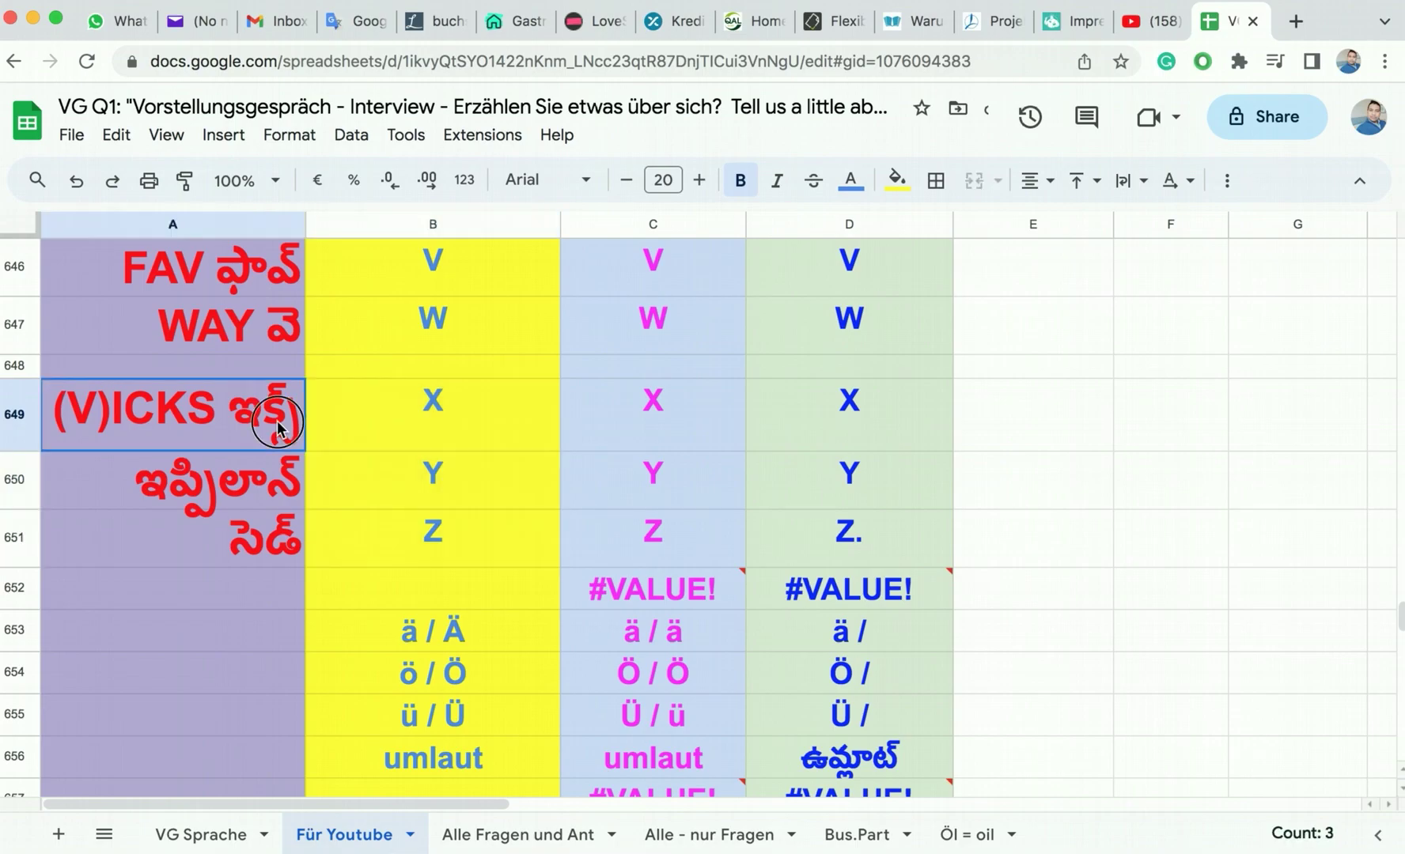
{"action": "left_click", "coordinate": [255, 492]}
{"action": "left_click", "coordinate": [249, 545]}
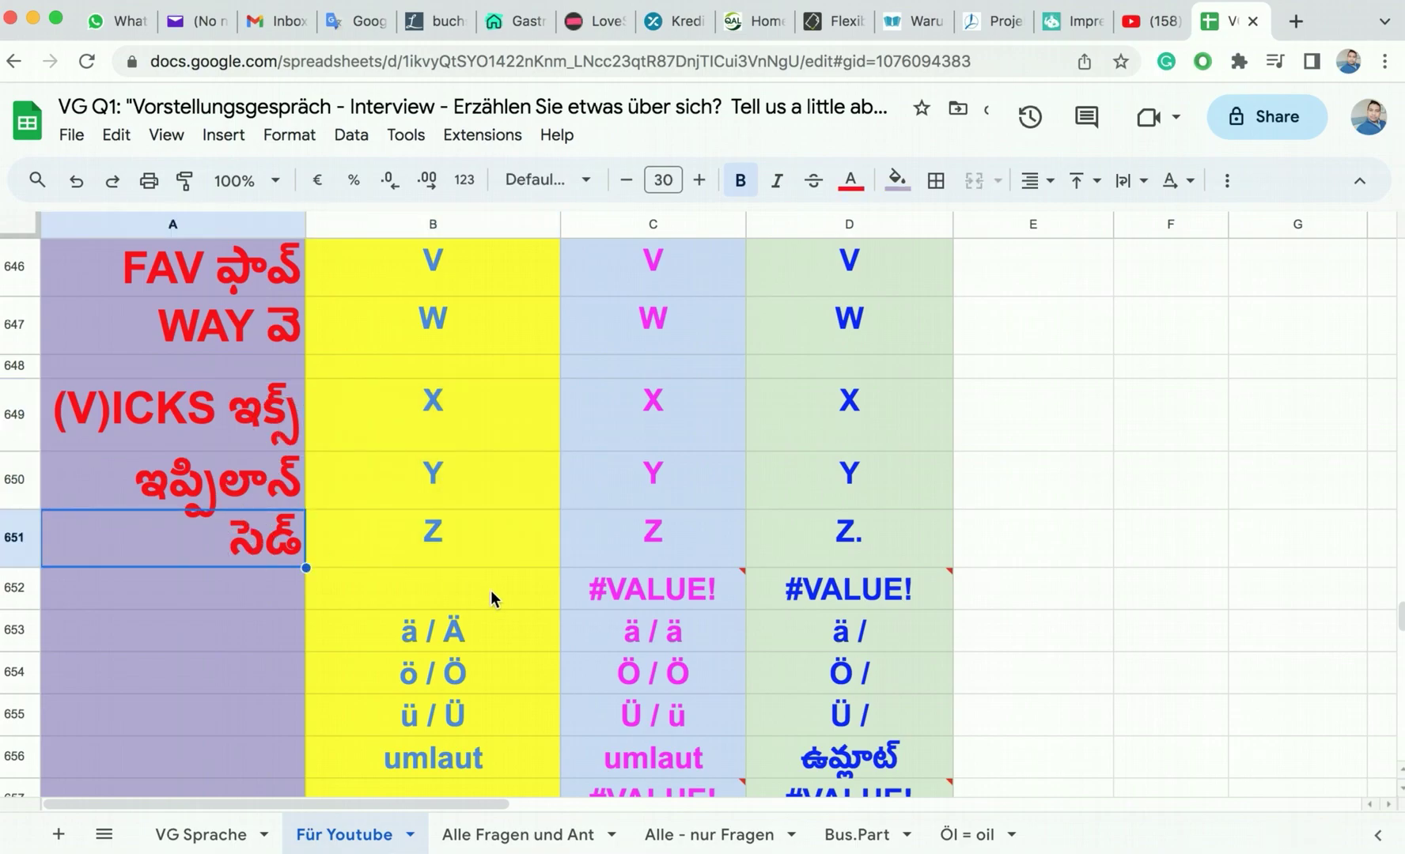
Step: Go through the umlaut entries ä, ö and ü in cells B653 to B655
{"action": "left_click", "coordinate": [455, 628]}
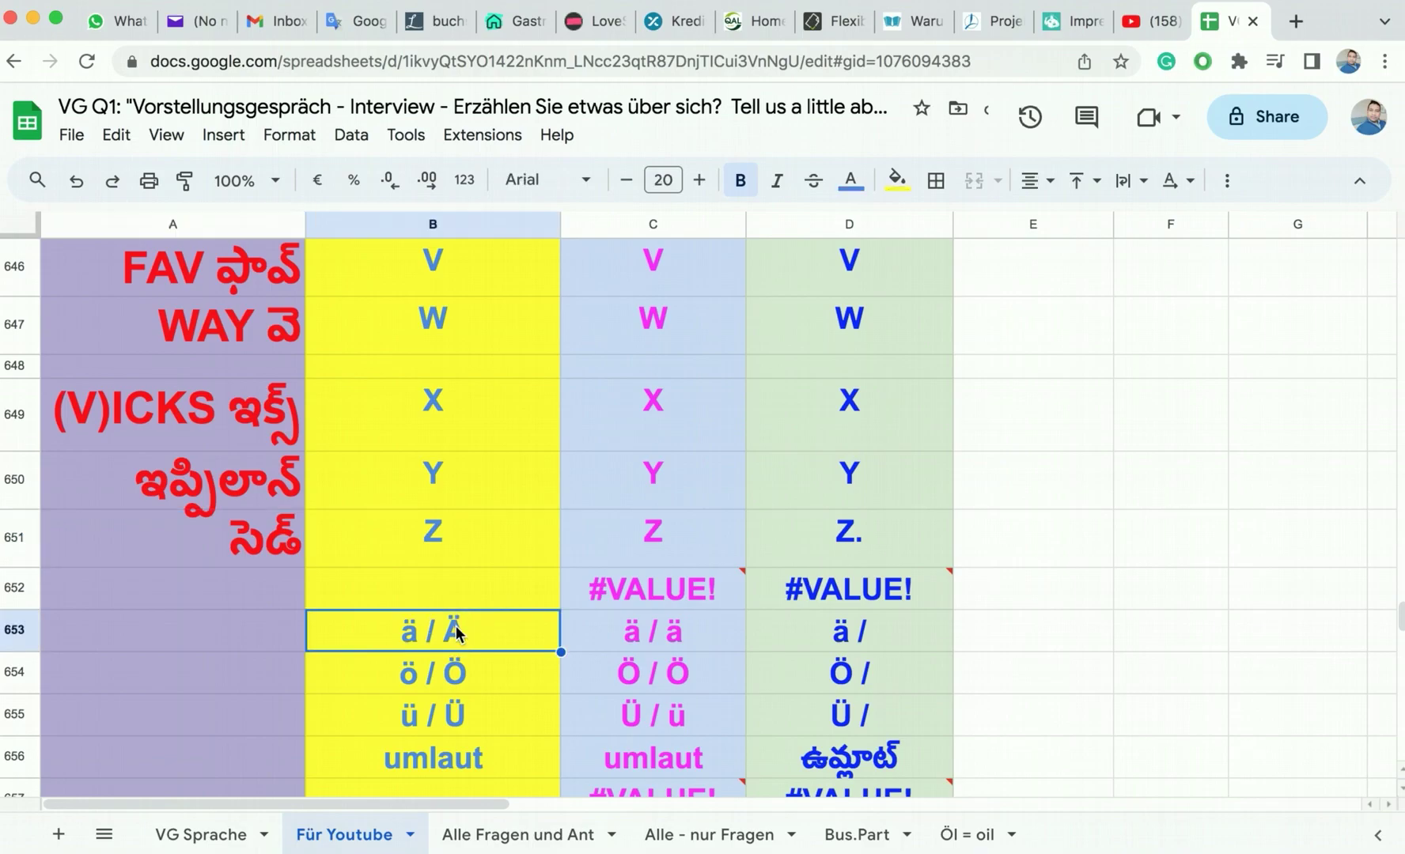
{"action": "left_click", "coordinate": [473, 673]}
{"action": "left_click", "coordinate": [470, 731]}
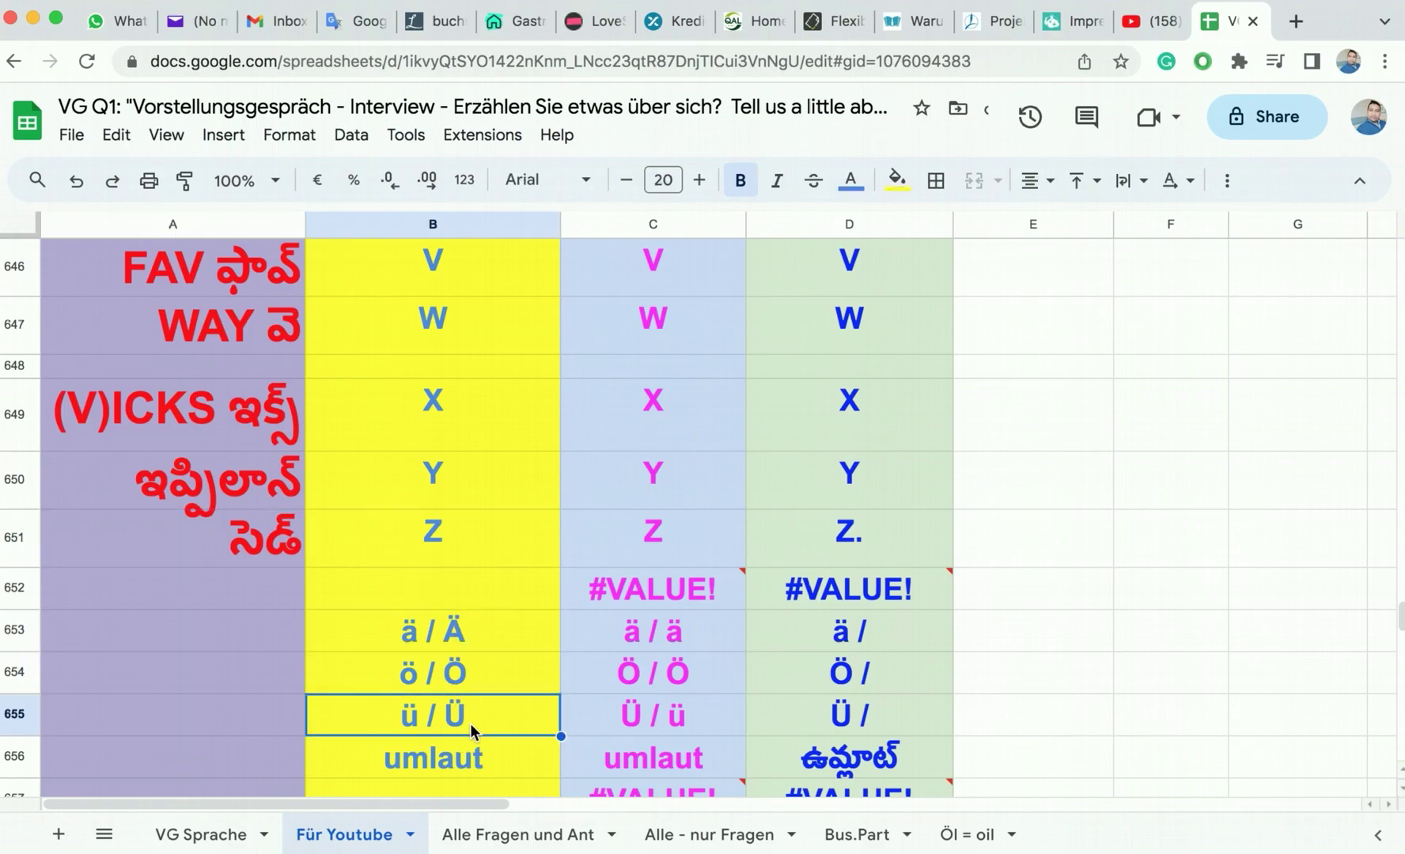
Step: Return to the grouped alphabet overview starting at row 614 and highlight the ABCD and EFG groups in column B
{"action": "scroll", "coordinate": [469, 723], "scroll_direction": "up", "scroll_amount": 7}
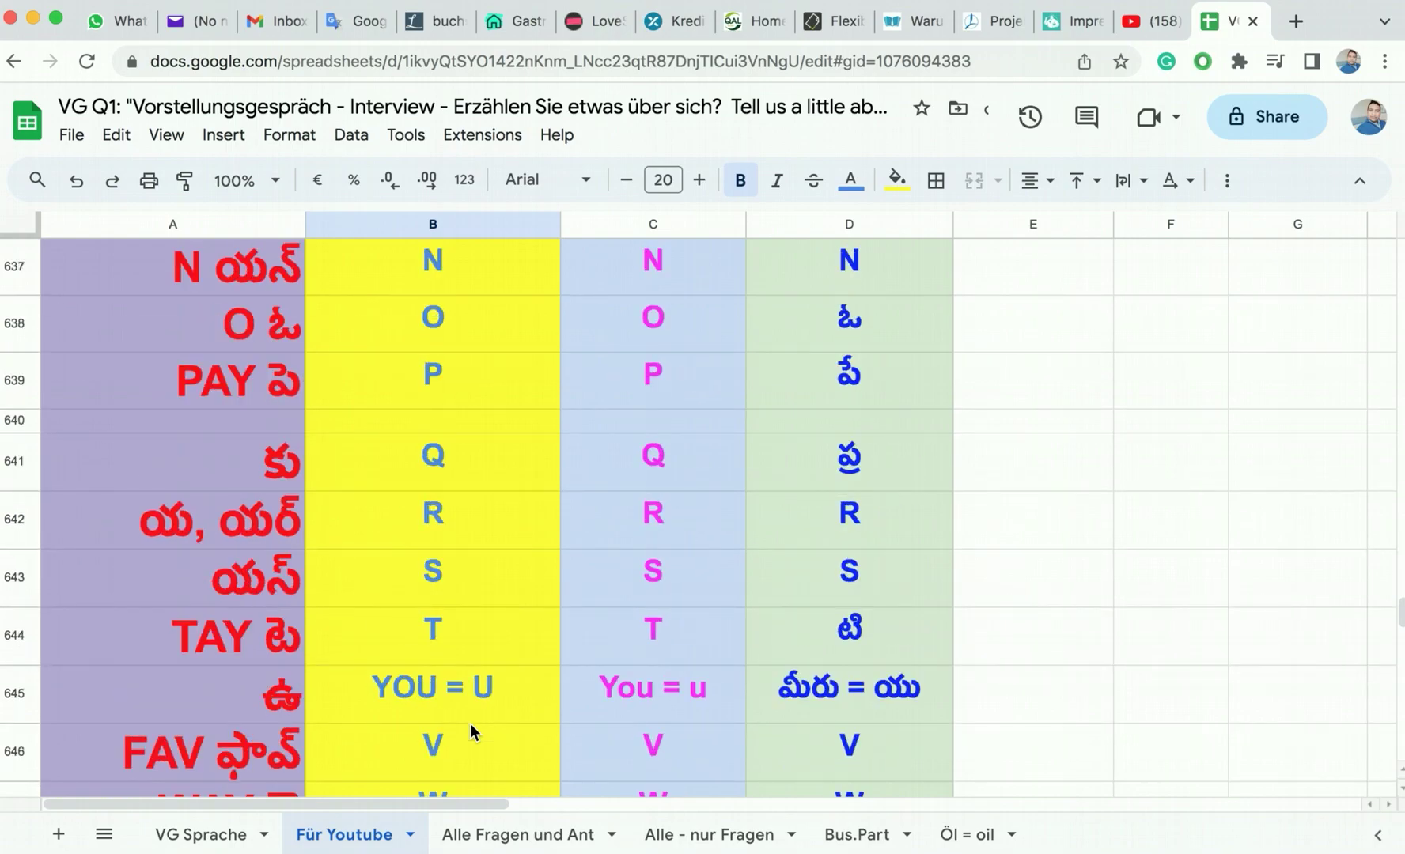
{"action": "scroll", "coordinate": [470, 723], "scroll_direction": "up", "scroll_amount": 15}
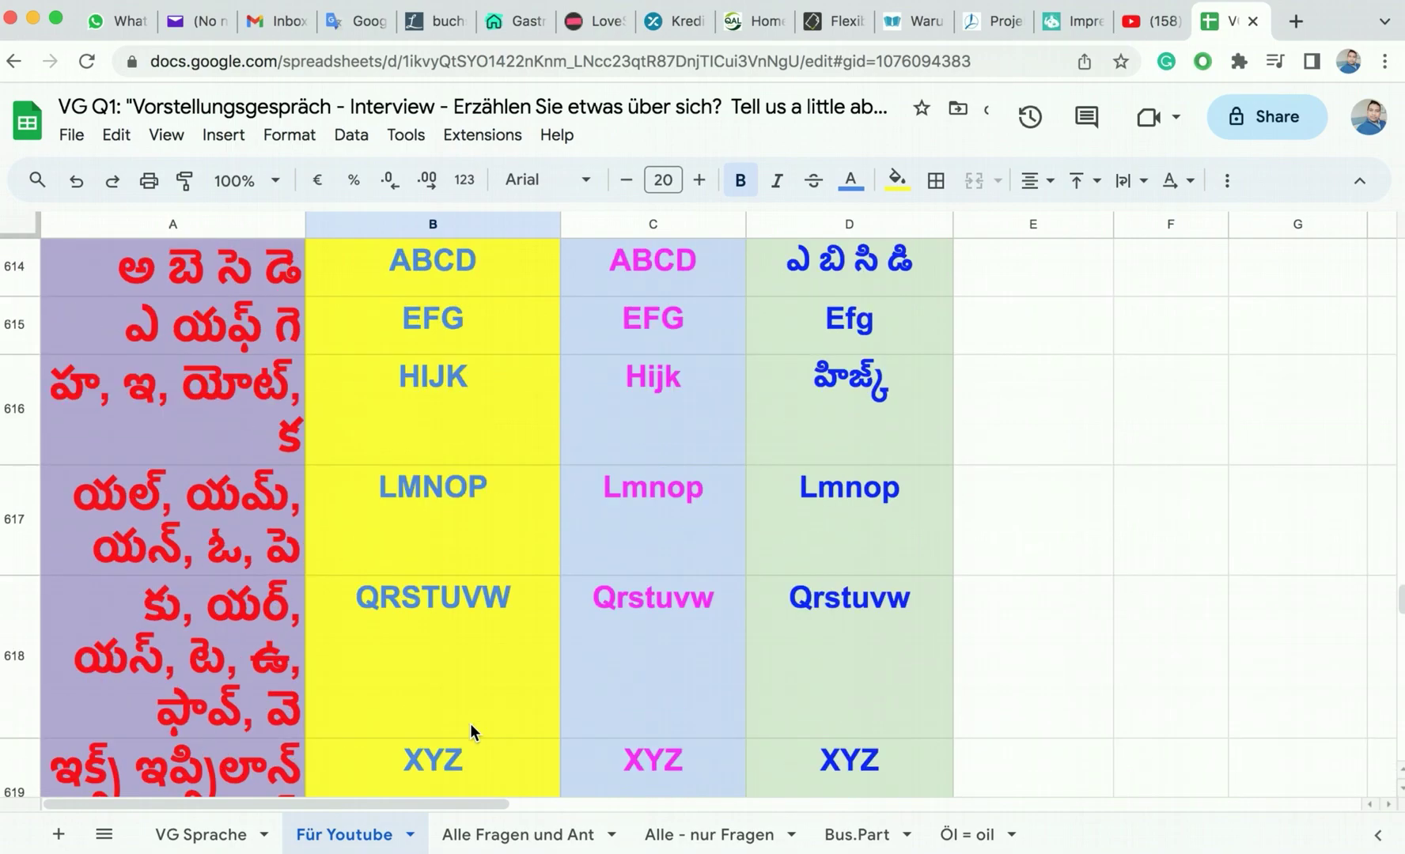
{"action": "scroll", "coordinate": [470, 723], "scroll_direction": "down", "scroll_amount": 5}
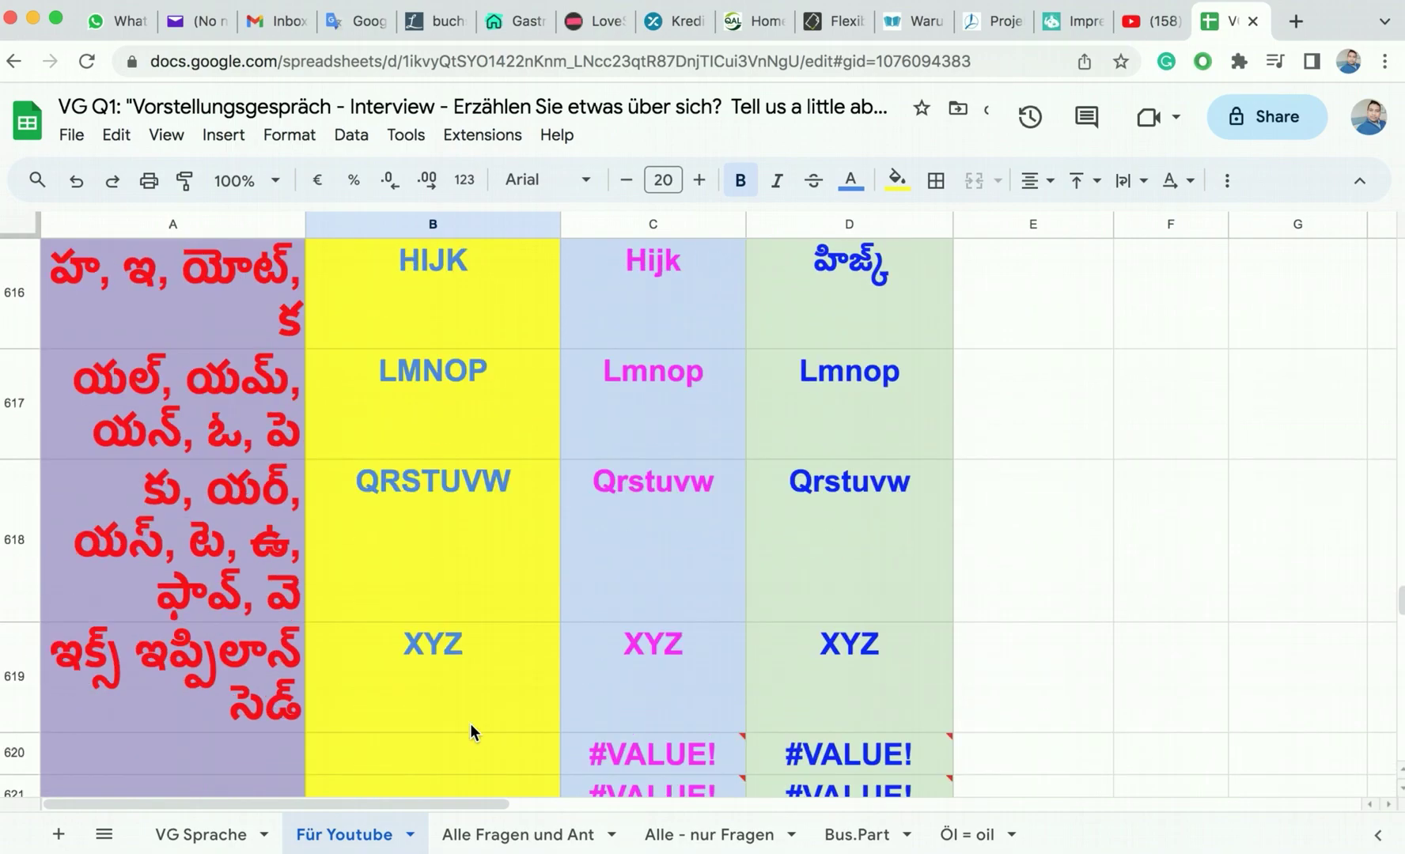
{"action": "scroll", "coordinate": [470, 732], "scroll_direction": "up", "scroll_amount": 1}
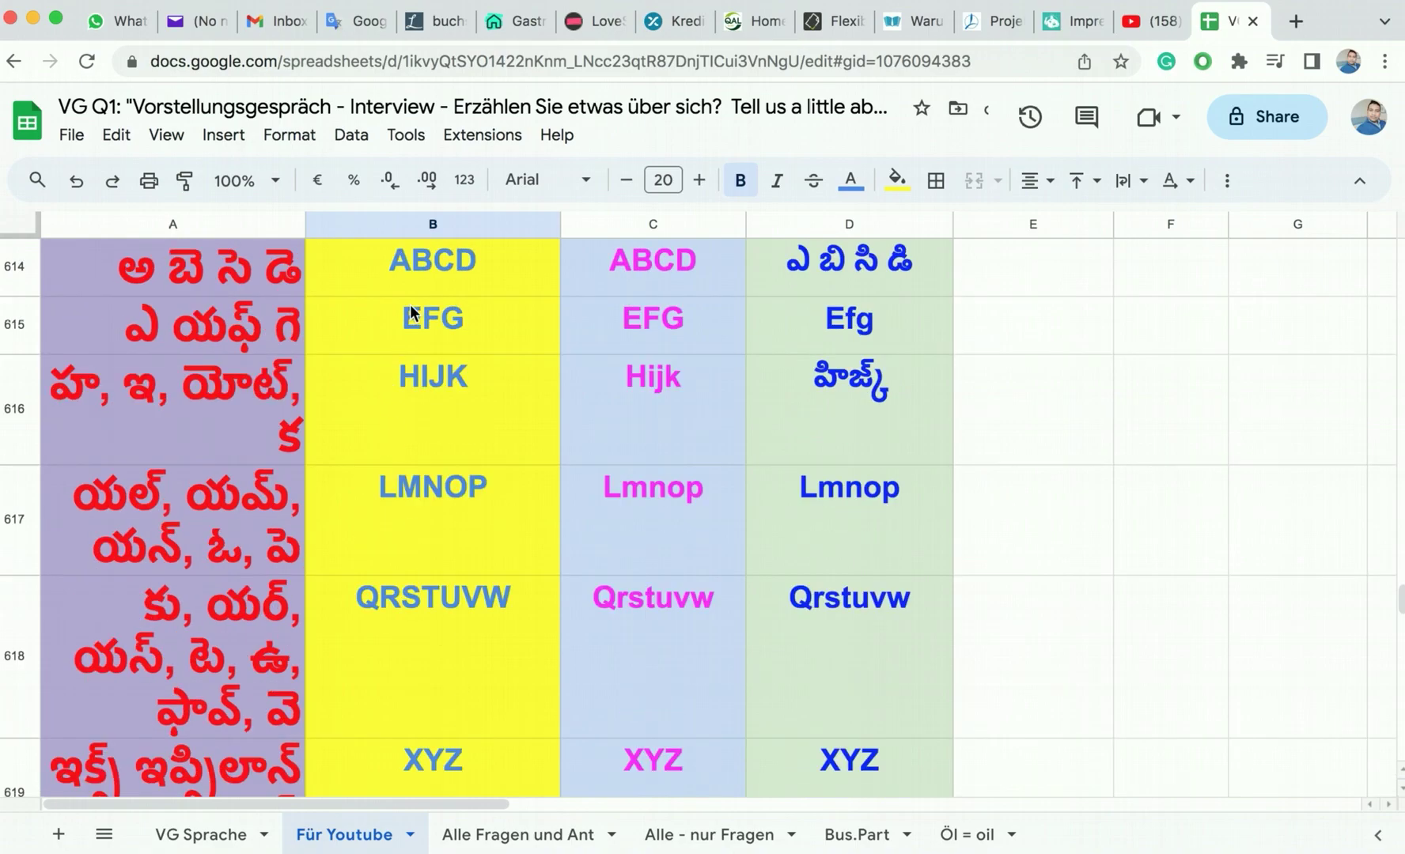
{"action": "left_click", "coordinate": [396, 269]}
{"action": "left_click", "coordinate": [404, 336]}
{"action": "left_click", "coordinate": [511, 329]}
{"action": "left_click_drag", "start_coordinate": [510, 328], "coordinate": [401, 261]}
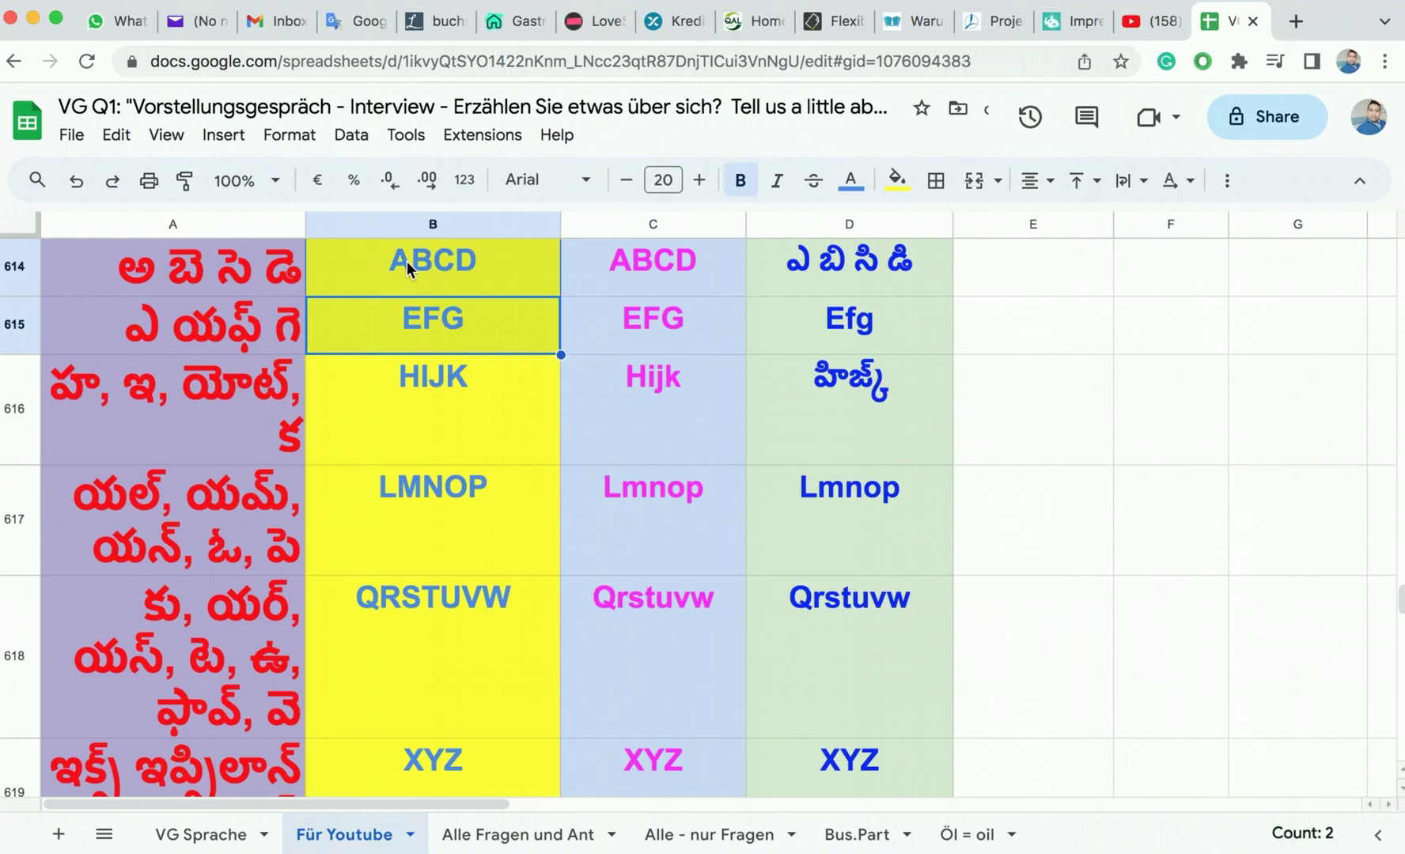
Step: Widen column A so the Telugu pronunciation of the HIJK group fits on one line
{"action": "left_click", "coordinate": [406, 386]}
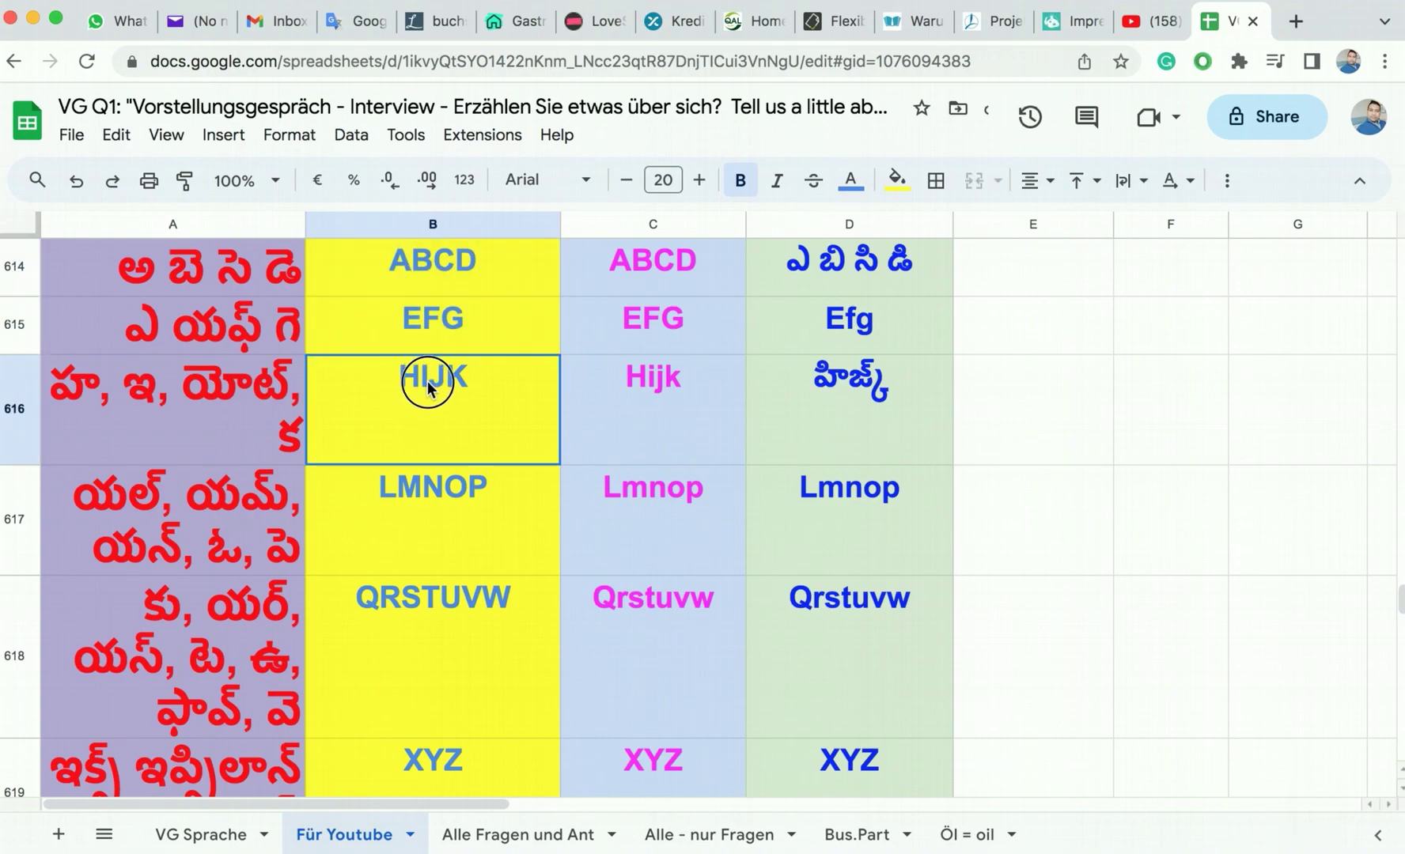
{"action": "left_click", "coordinate": [301, 224]}
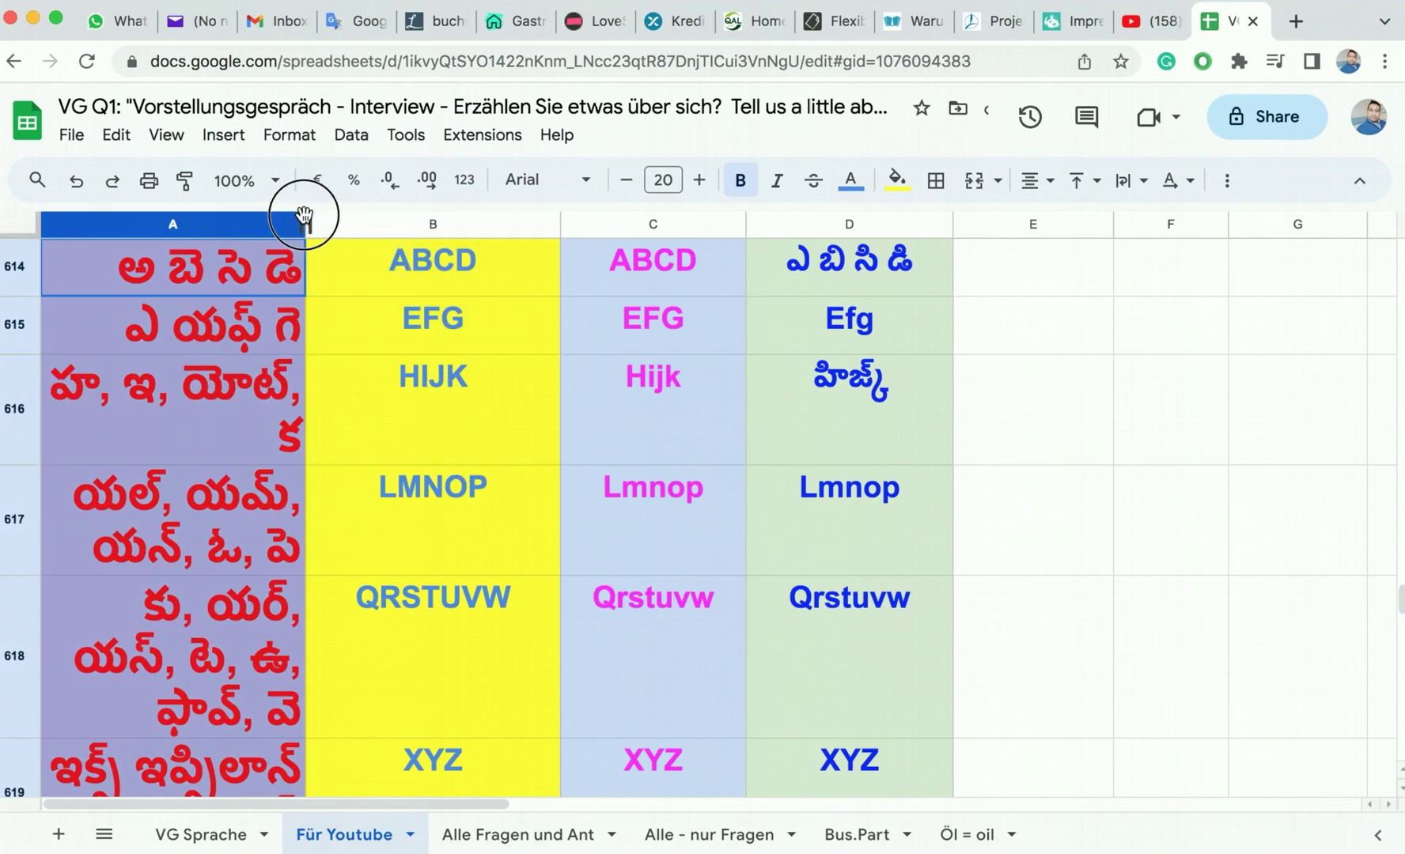
{"action": "left_click_drag", "start_coordinate": [303, 221], "coordinate": [339, 222]}
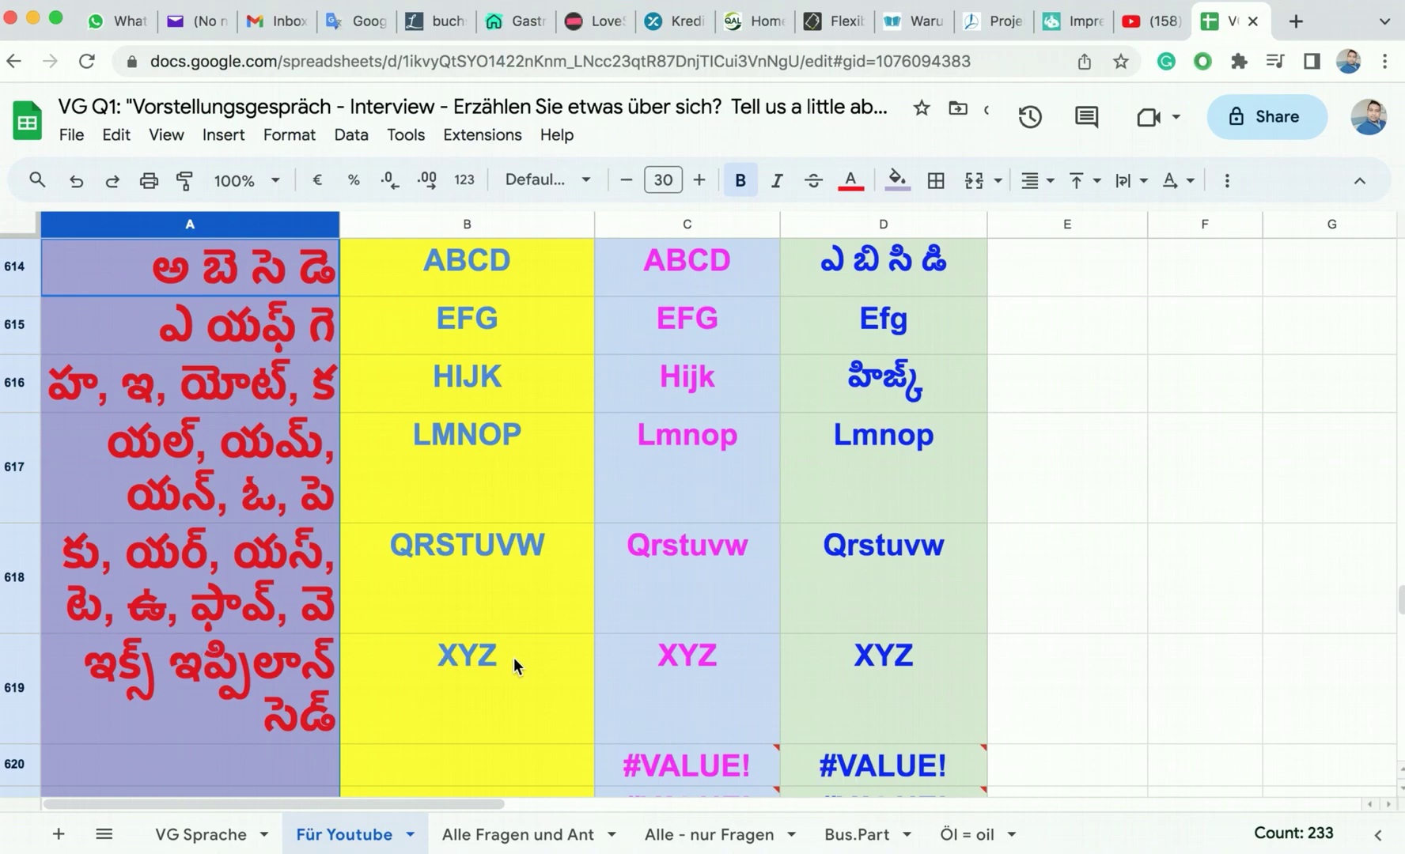
Step: Look through the remaining letter and umlaut rows down to the Buchstabiertafel entry in B667 and select it
{"action": "scroll", "coordinate": [514, 660], "scroll_direction": "down", "scroll_amount": 5}
{"action": "scroll", "coordinate": [513, 657], "scroll_direction": "down", "scroll_amount": 9}
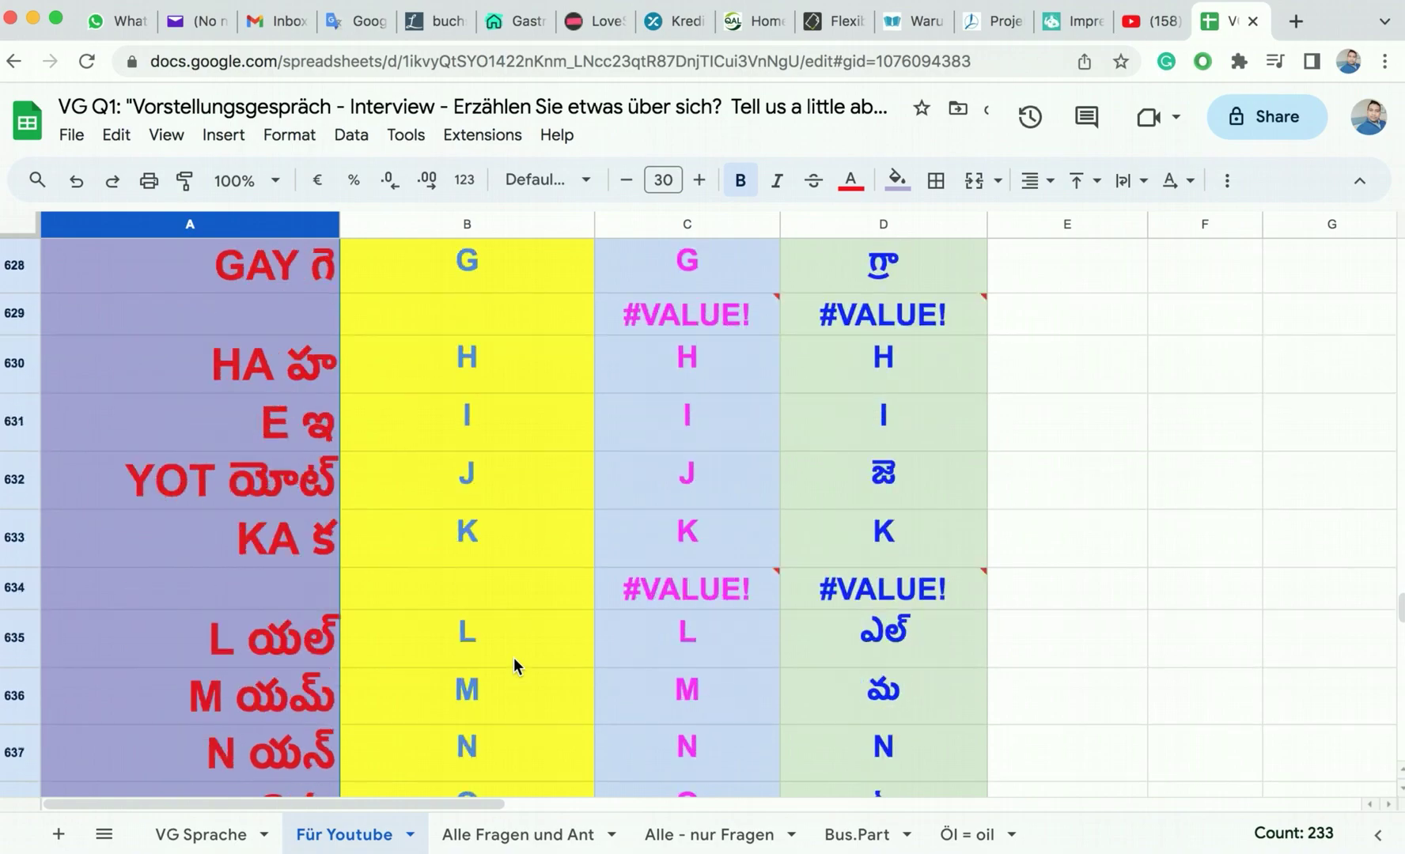
{"action": "scroll", "coordinate": [514, 658], "scroll_direction": "down", "scroll_amount": 5}
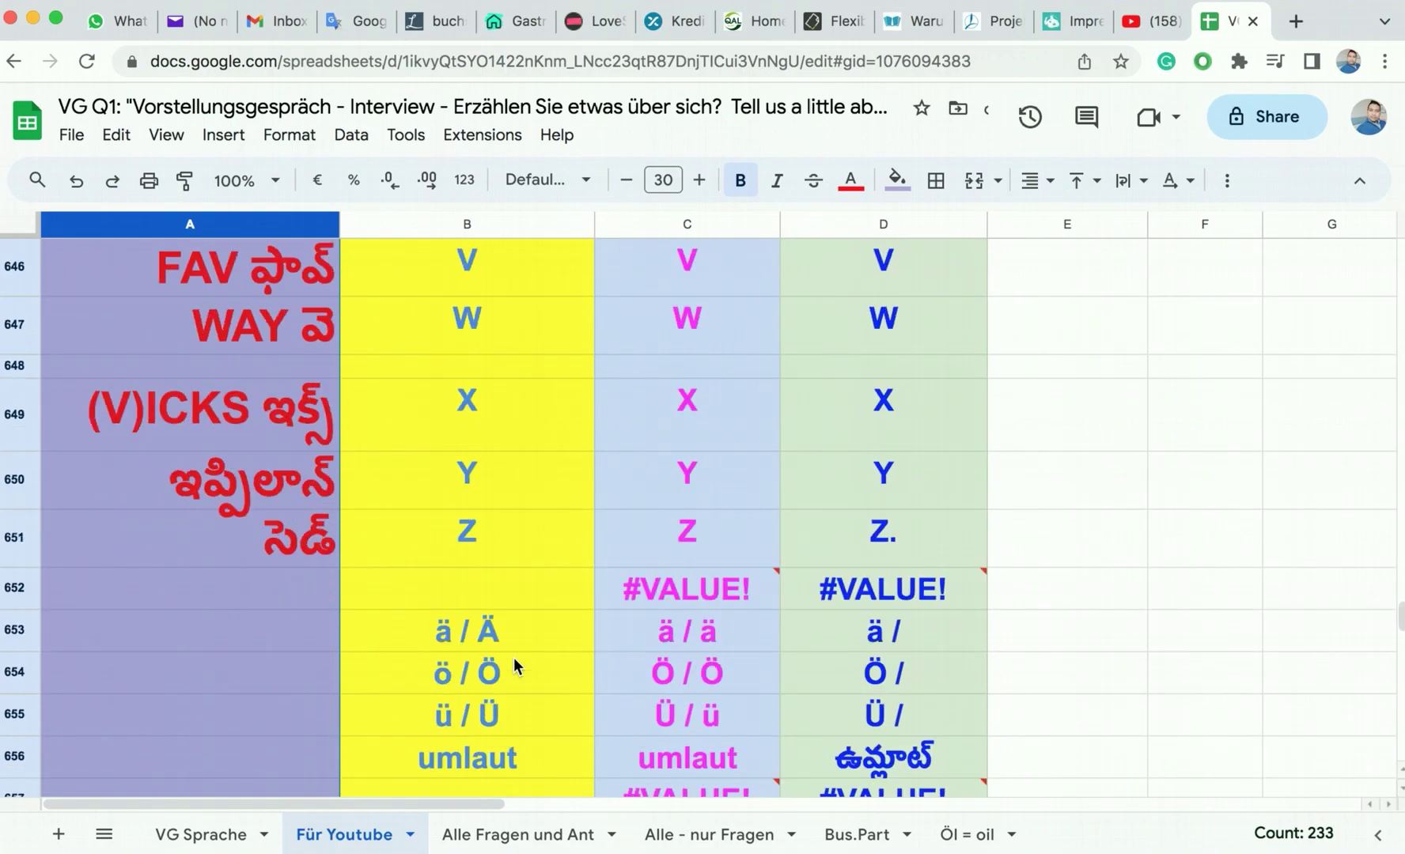
{"action": "scroll", "coordinate": [514, 657], "scroll_direction": "down", "scroll_amount": 5}
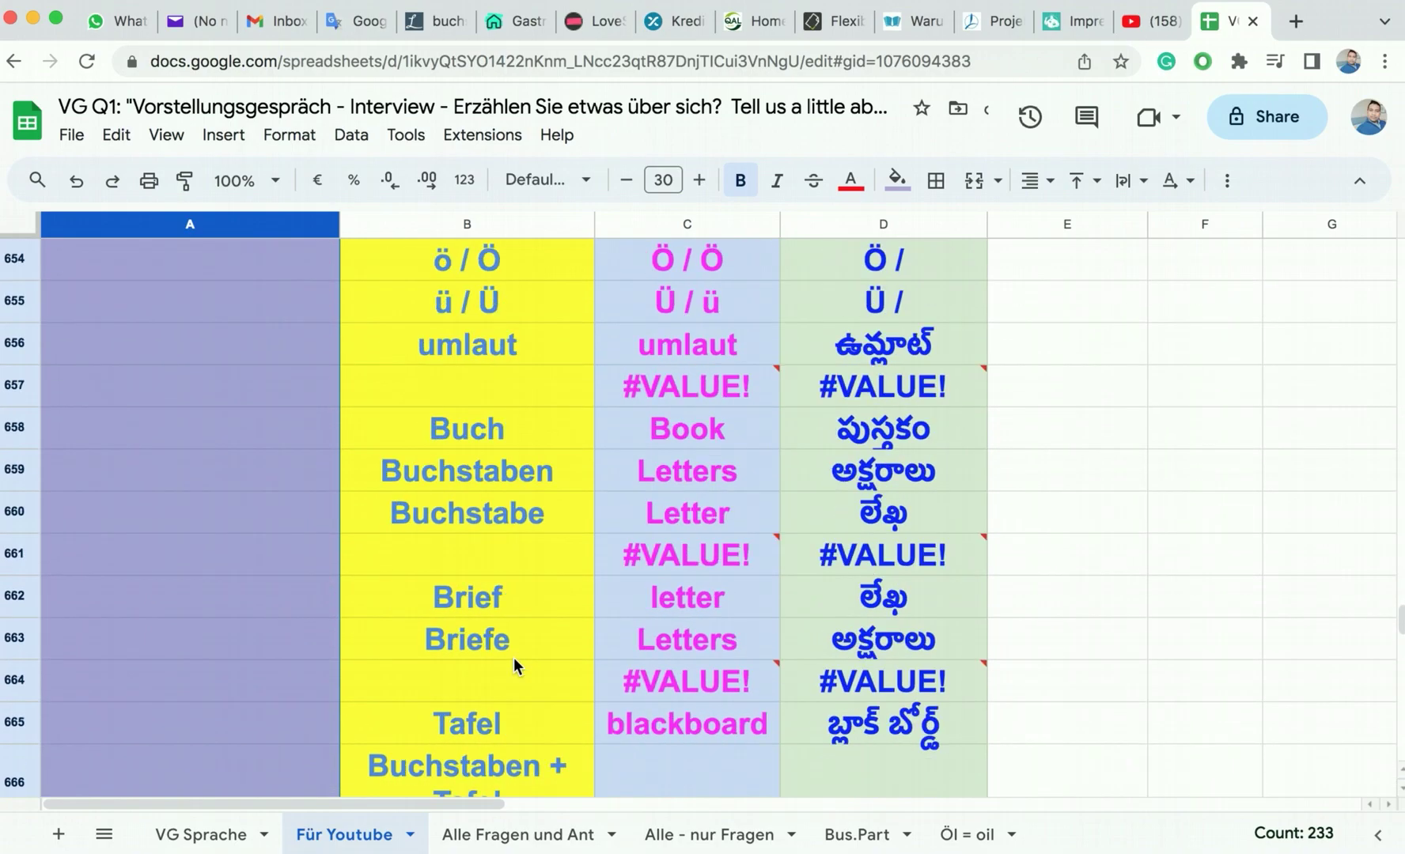
{"action": "scroll", "coordinate": [513, 657], "scroll_direction": "down", "scroll_amount": 7}
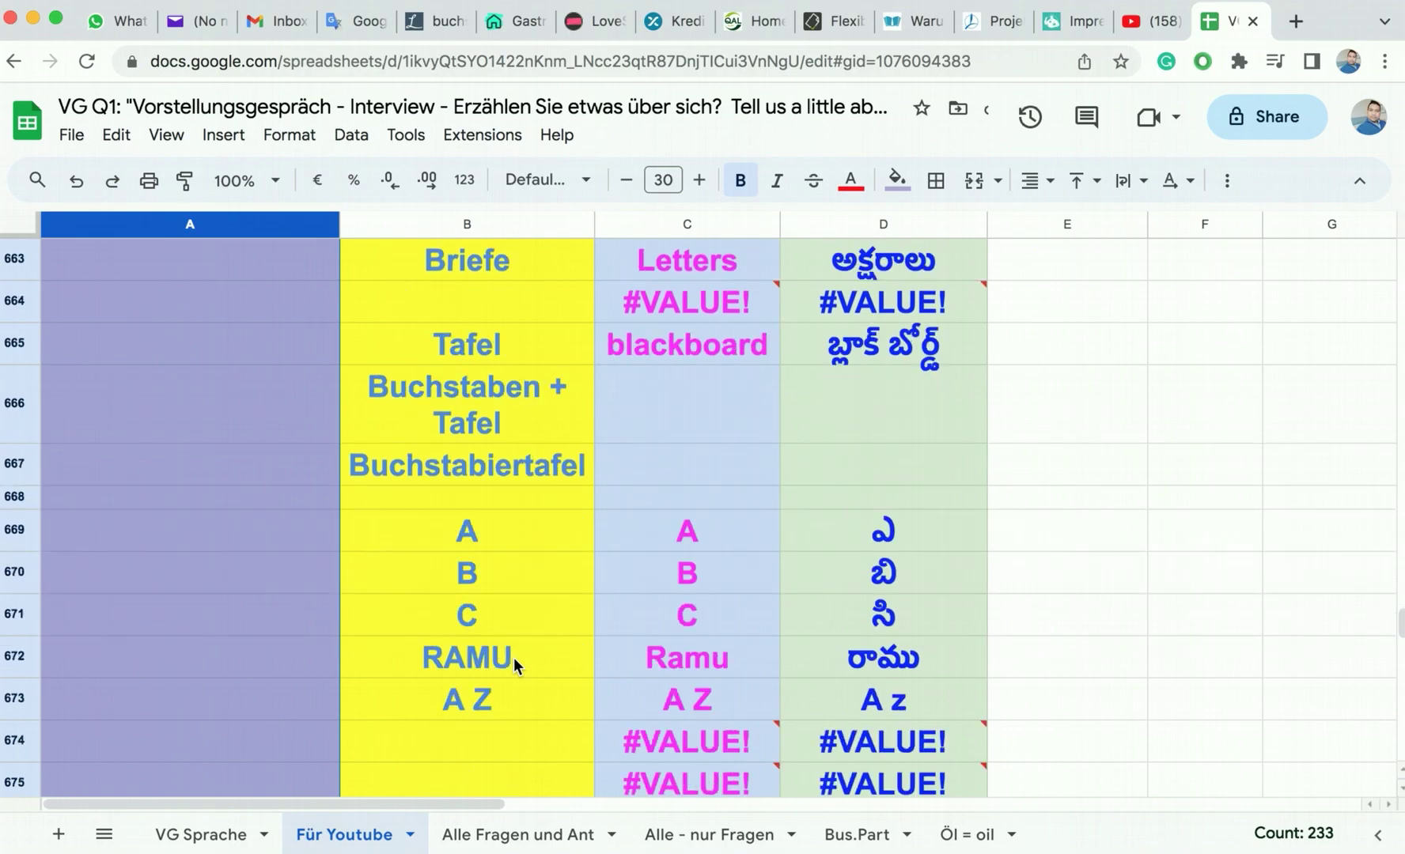
{"action": "scroll", "coordinate": [513, 657], "scroll_direction": "up", "scroll_amount": 4}
{"action": "left_click", "coordinate": [515, 475]}
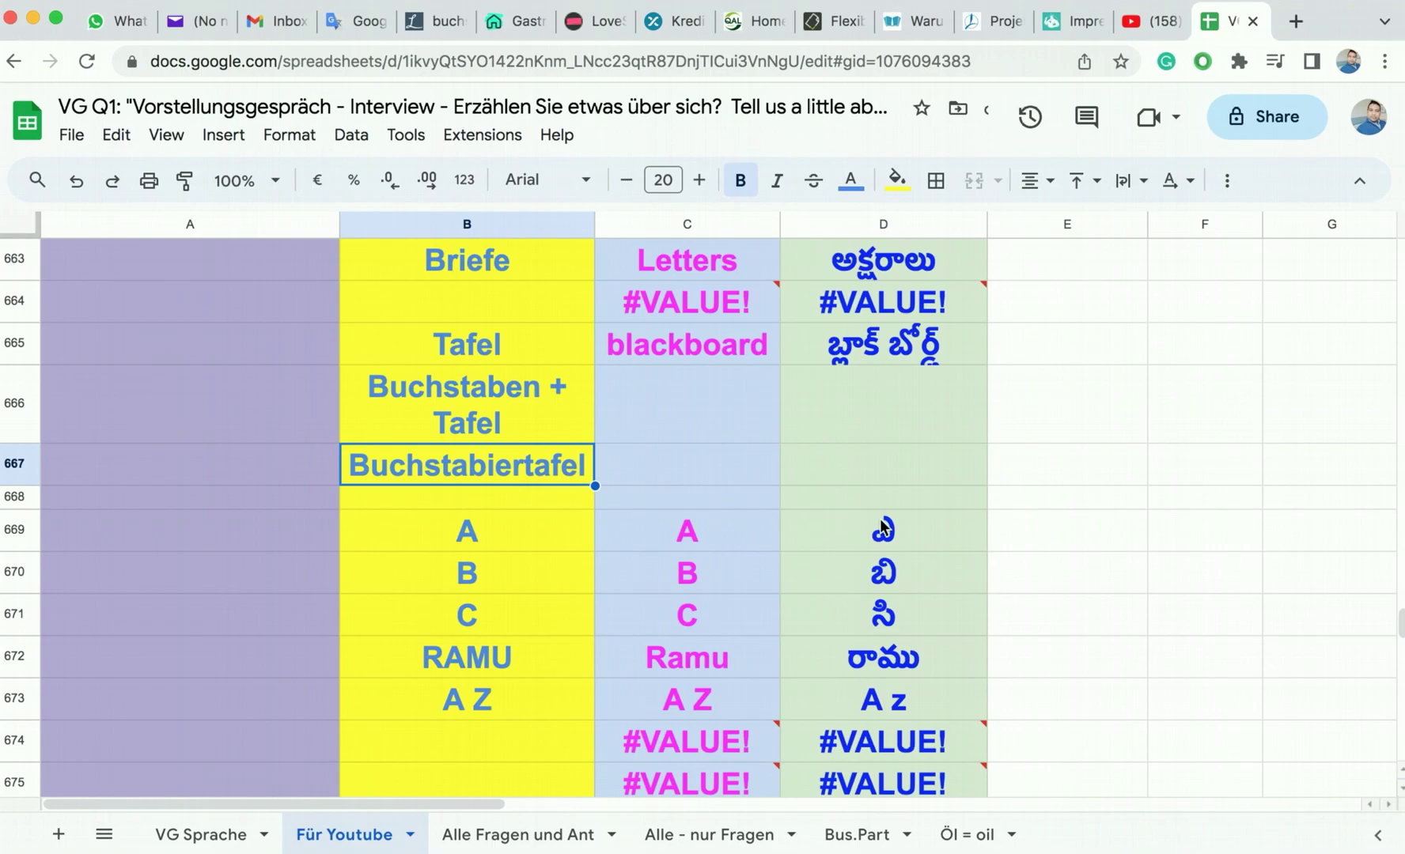
{"action": "mouse_move", "coordinate": [1397, 513]}
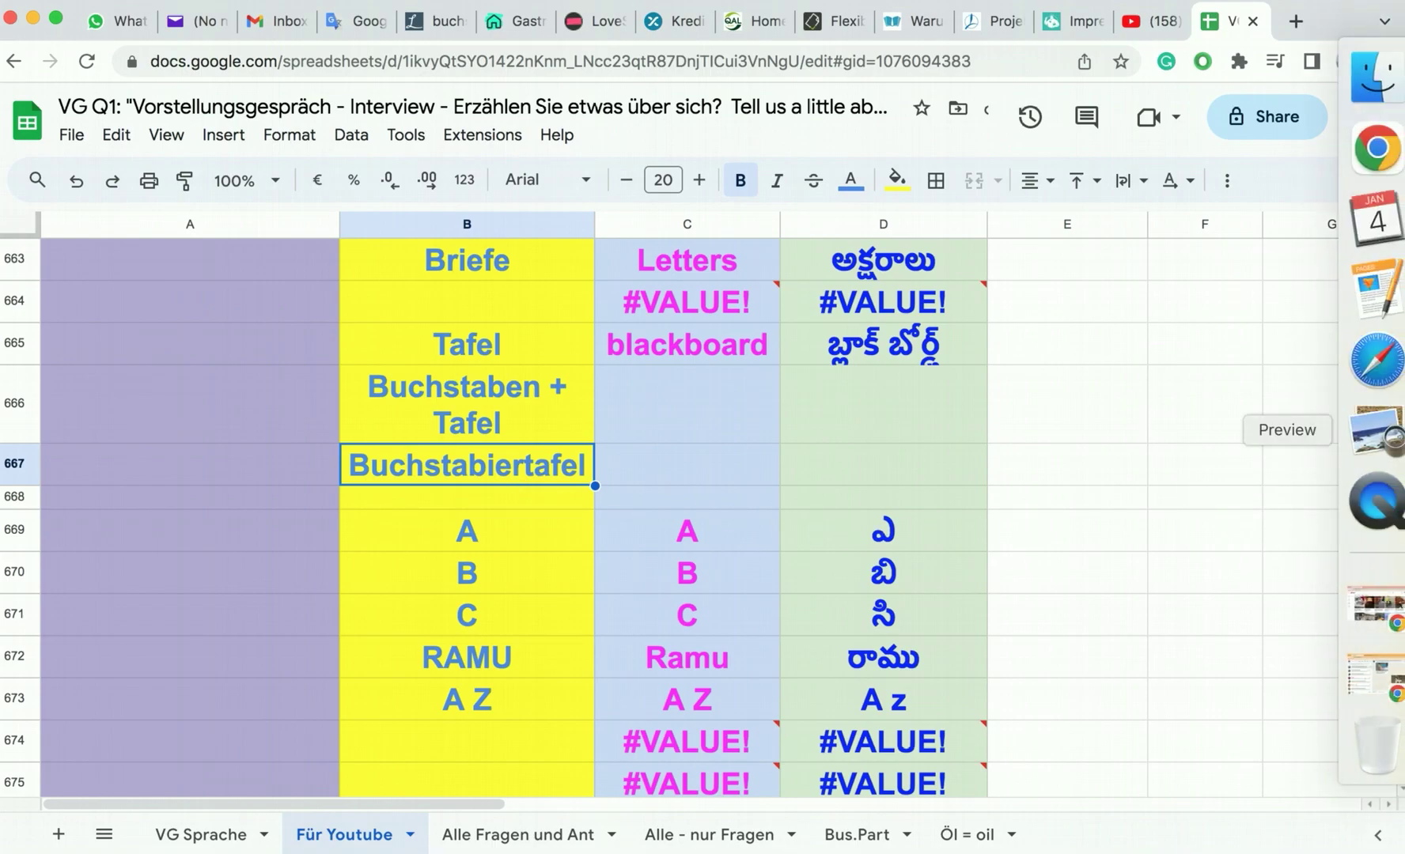
{"action": "right_click", "coordinate": [1397, 513]}
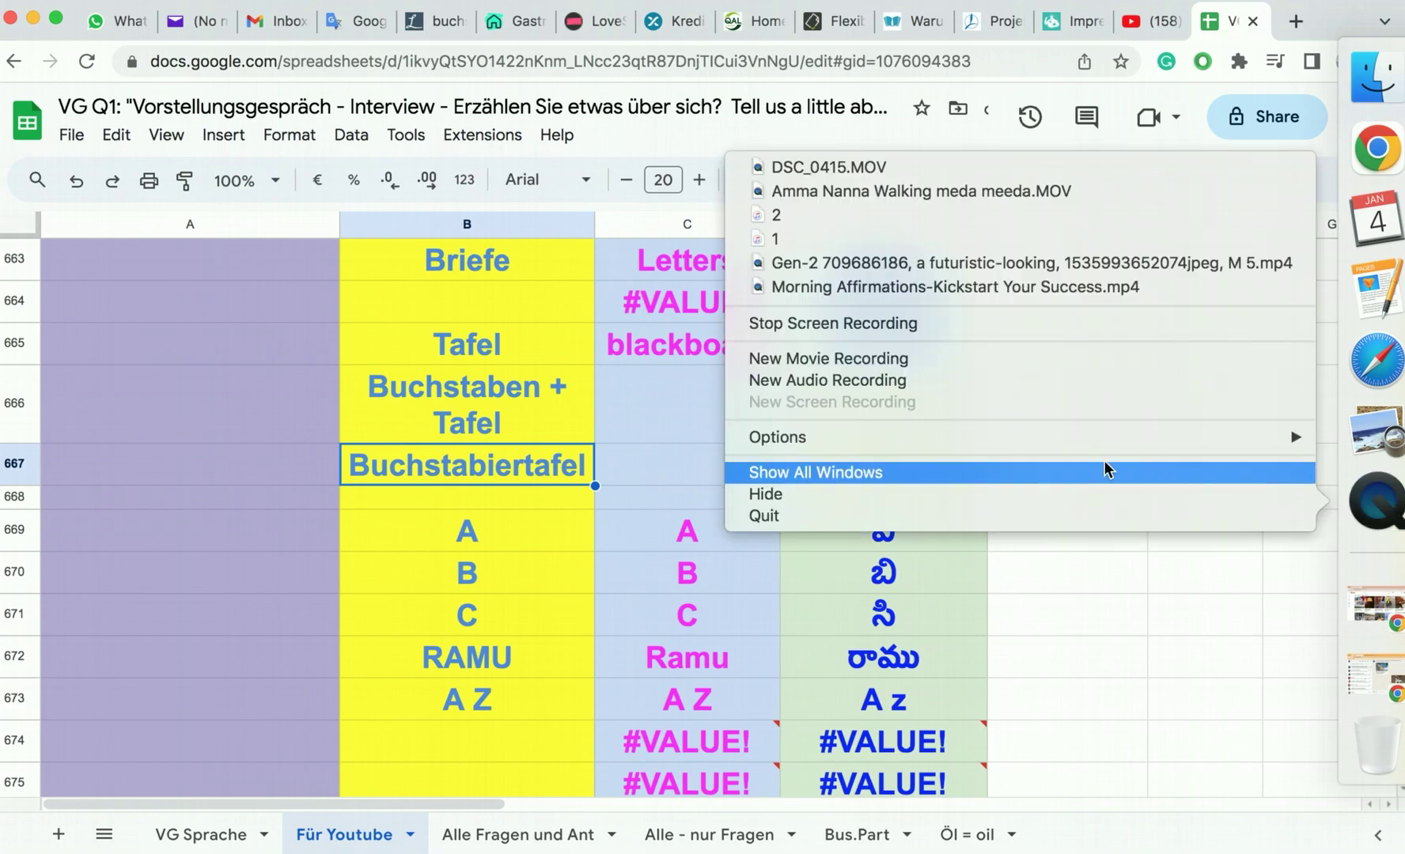